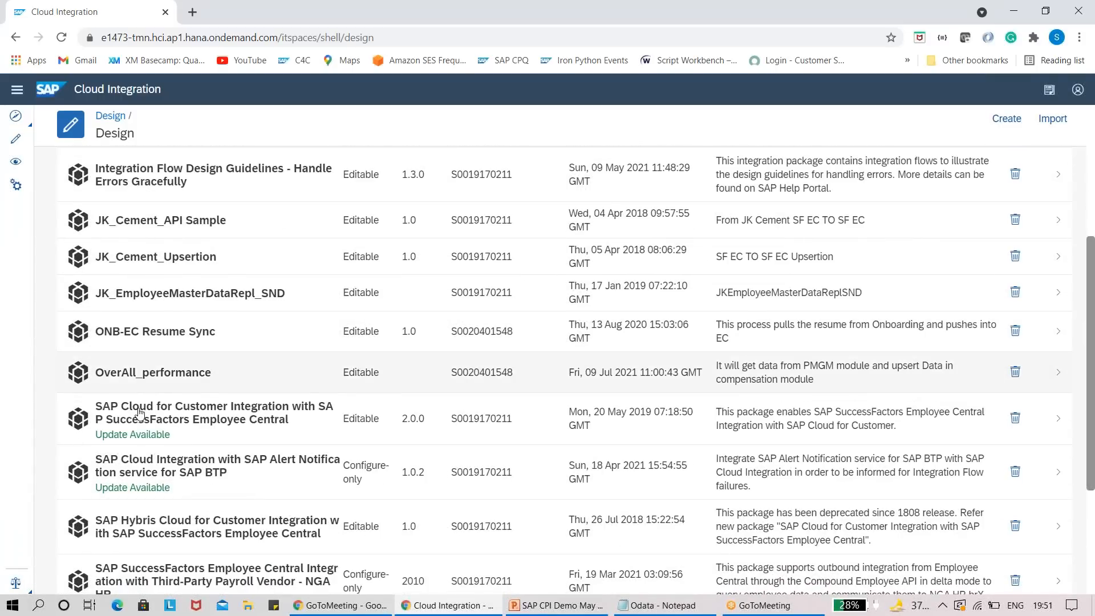
Step: Open the Replicate Employee from SAP SuccessFactors Employee Central flow in the SAP Cloud for Customer Integration with SAP SuccessFactors Employee Central package
{"action": "left_click", "coordinate": [143, 418]}
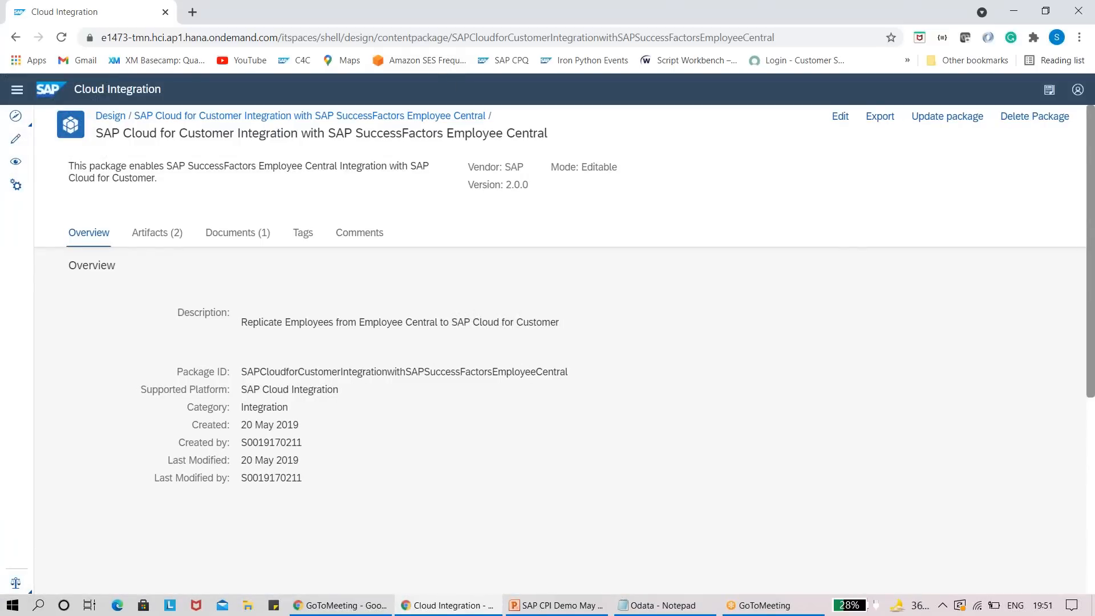
{"action": "left_click", "coordinate": [142, 234]}
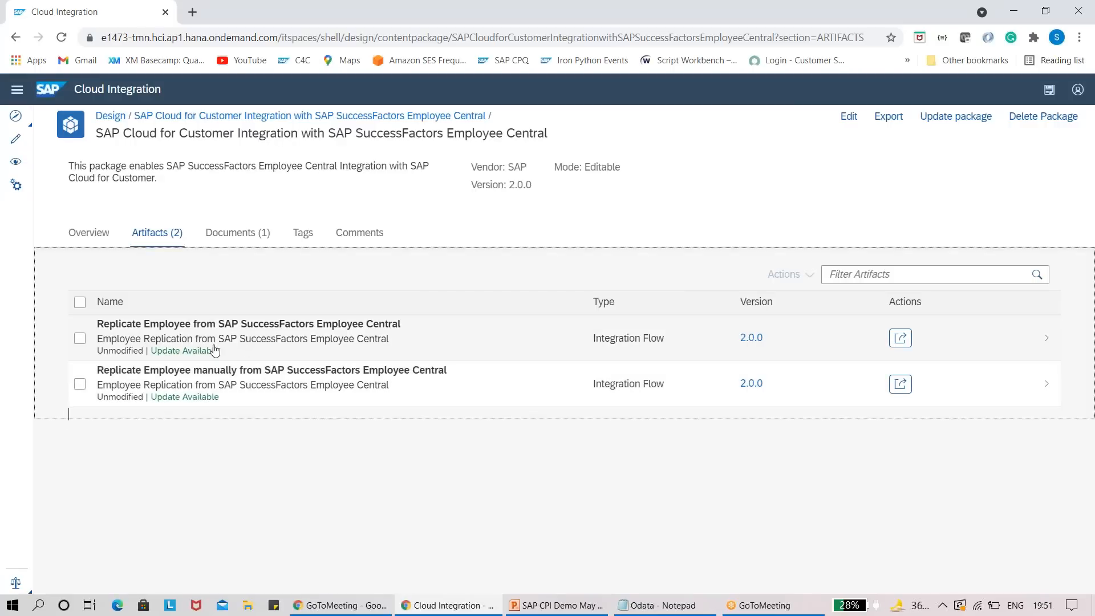
{"action": "left_click", "coordinate": [214, 329]}
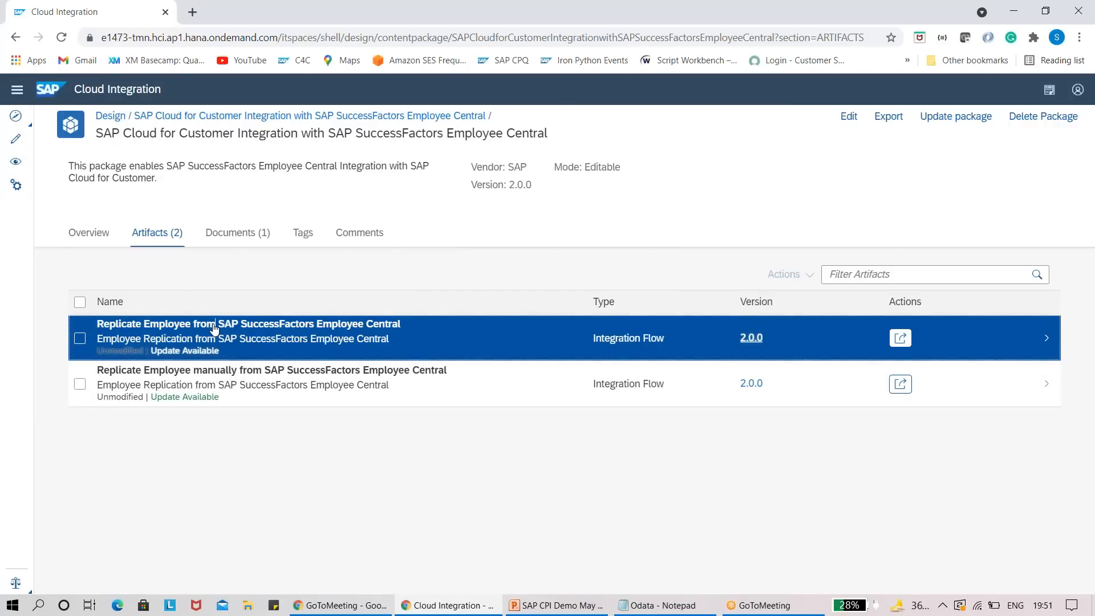
{"action": "left_click", "coordinate": [280, 332]}
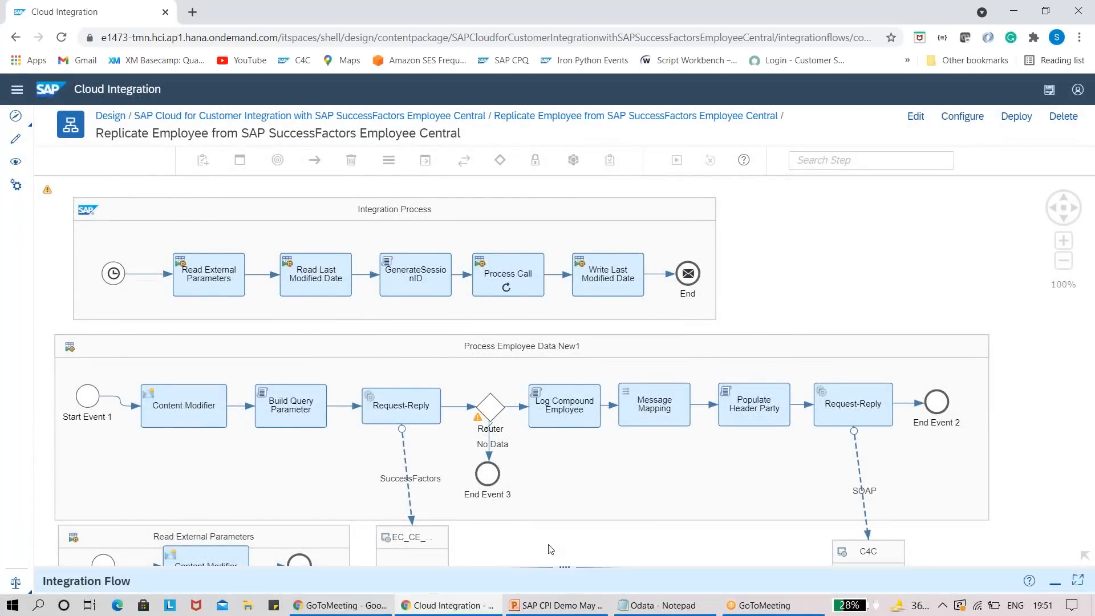
Step: Examine the local mappings and schemas among the integration flow's resources
{"action": "left_click", "coordinate": [549, 559]}
{"action": "left_click", "coordinate": [378, 425]}
{"action": "left_click_drag", "start_coordinate": [567, 386], "coordinate": [600, 244]}
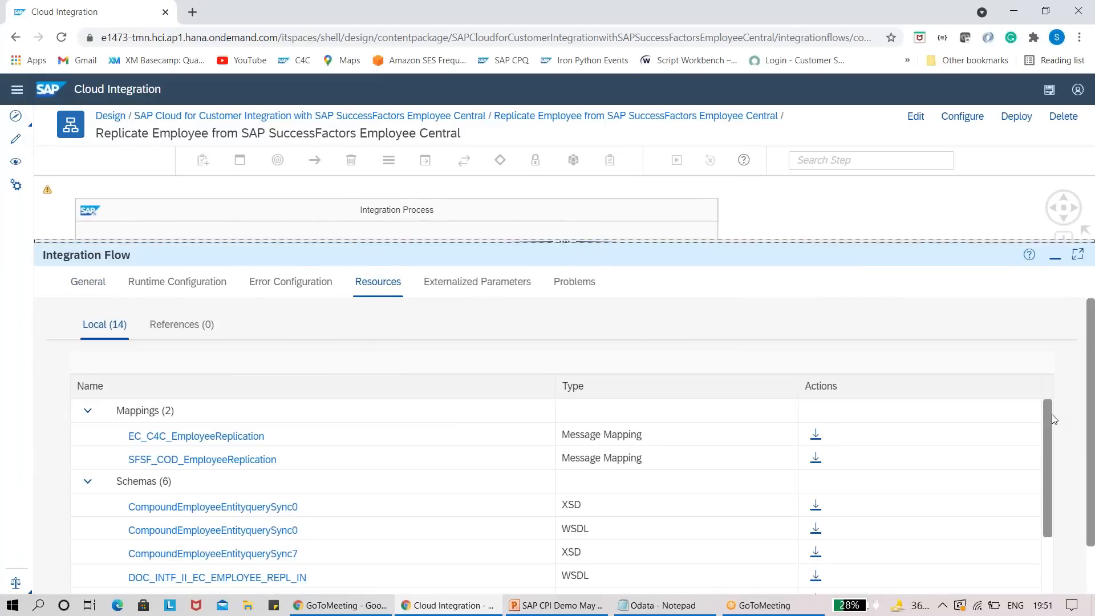
{"action": "left_click_drag", "start_coordinate": [1091, 392], "coordinate": [1094, 440]}
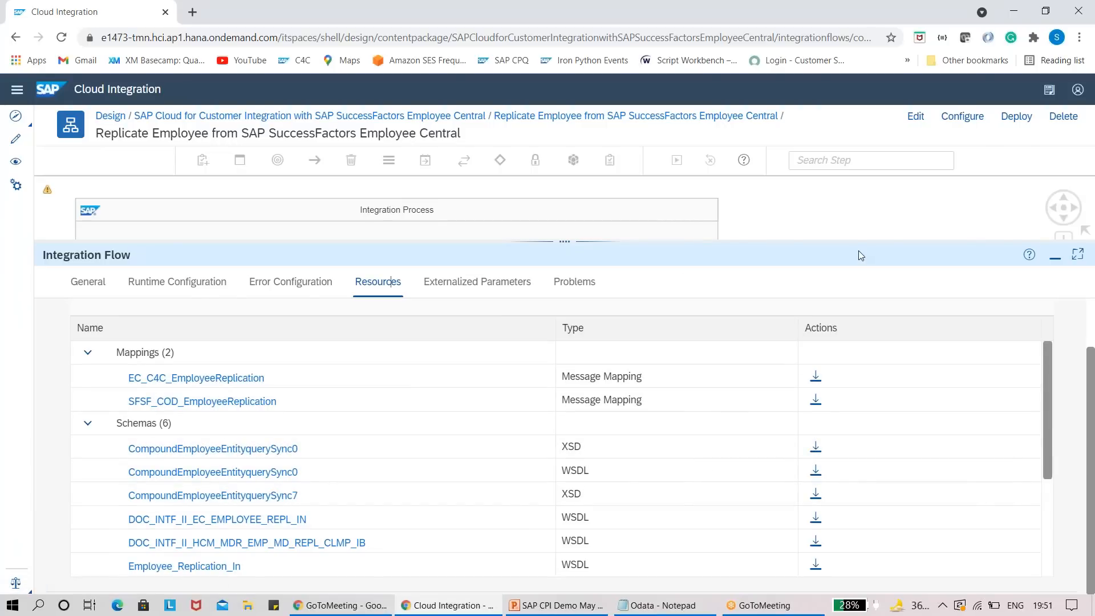
{"action": "left_click_drag", "start_coordinate": [1089, 425], "coordinate": [1093, 351]}
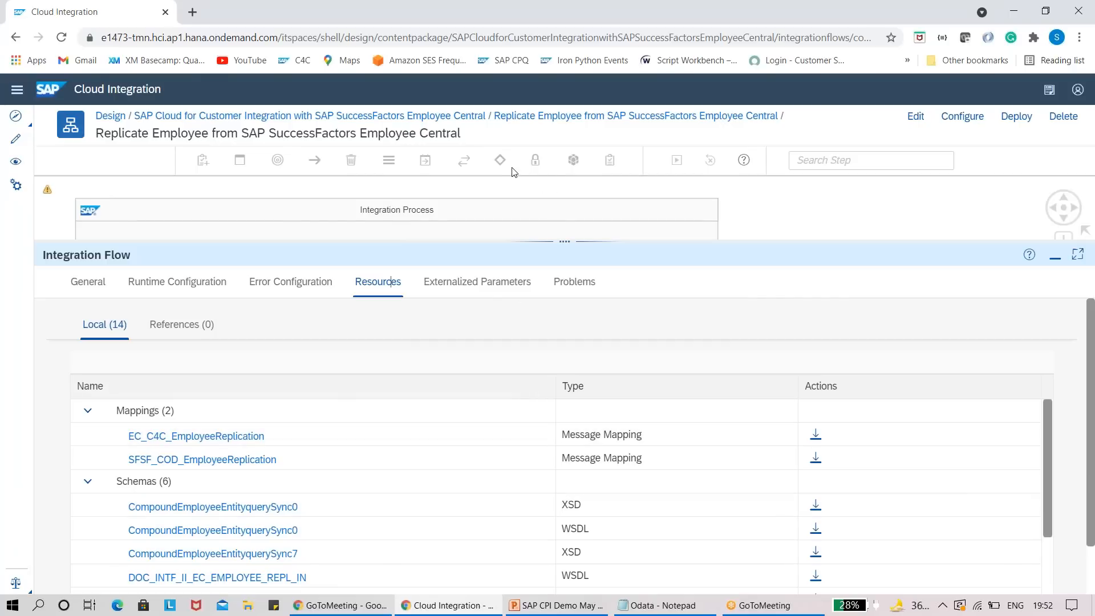
Step: Return to the Design package list and open the Zcustom Integration IFlows package
{"action": "left_click", "coordinate": [256, 116]}
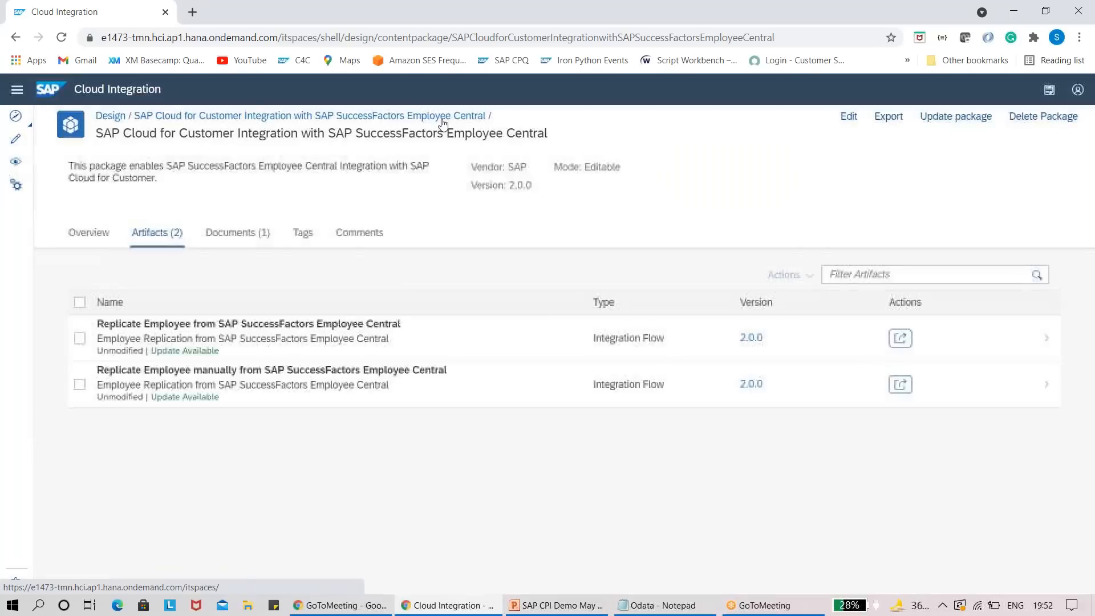
{"action": "left_click", "coordinate": [110, 115]}
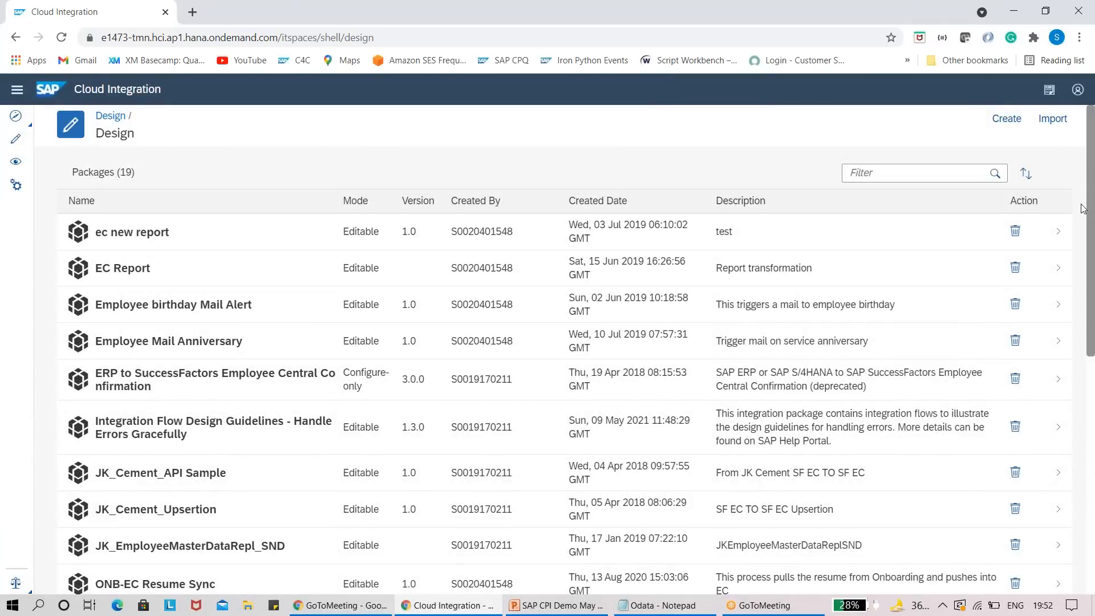
{"action": "scroll", "coordinate": [1092, 199], "scroll_direction": "down", "scroll_amount": 8}
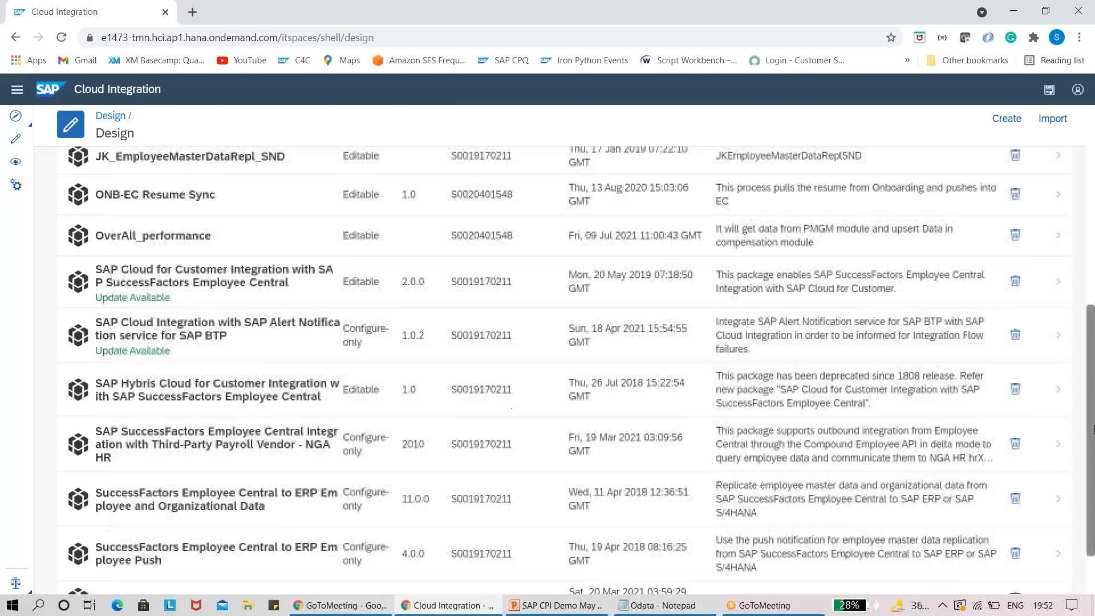
{"action": "left_click", "coordinate": [216, 575]}
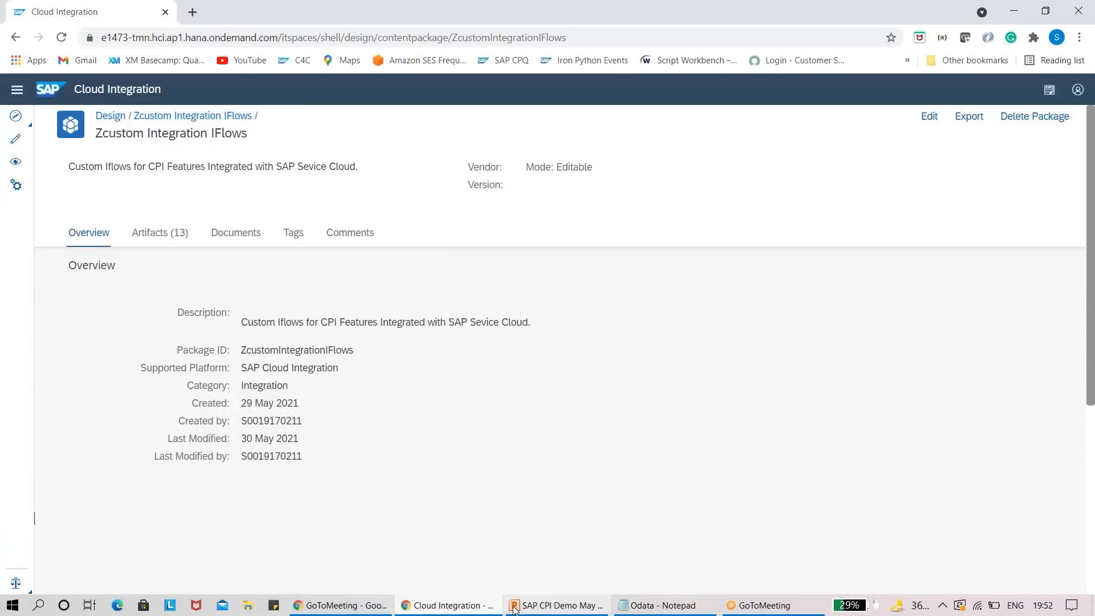
Step: Switch to the SAP CPI Demo May presentation in PowerPoint and review the Mapping, Multi Map Message and Values Mapping slides
{"action": "mouse_move", "coordinate": [539, 610]}
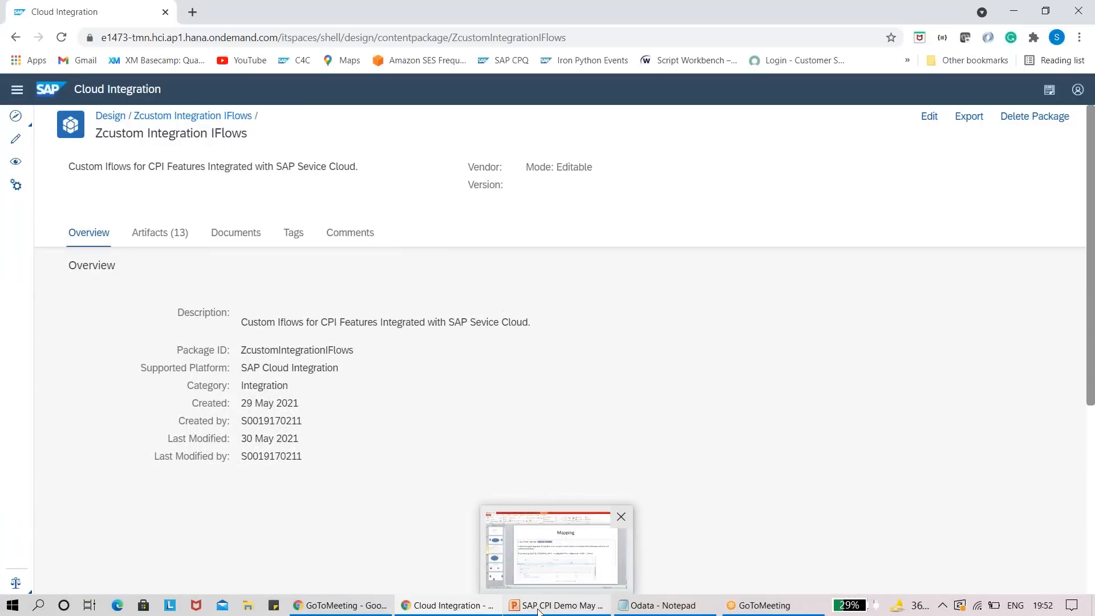
{"action": "left_click", "coordinate": [556, 547]}
{"action": "left_click", "coordinate": [74, 426]}
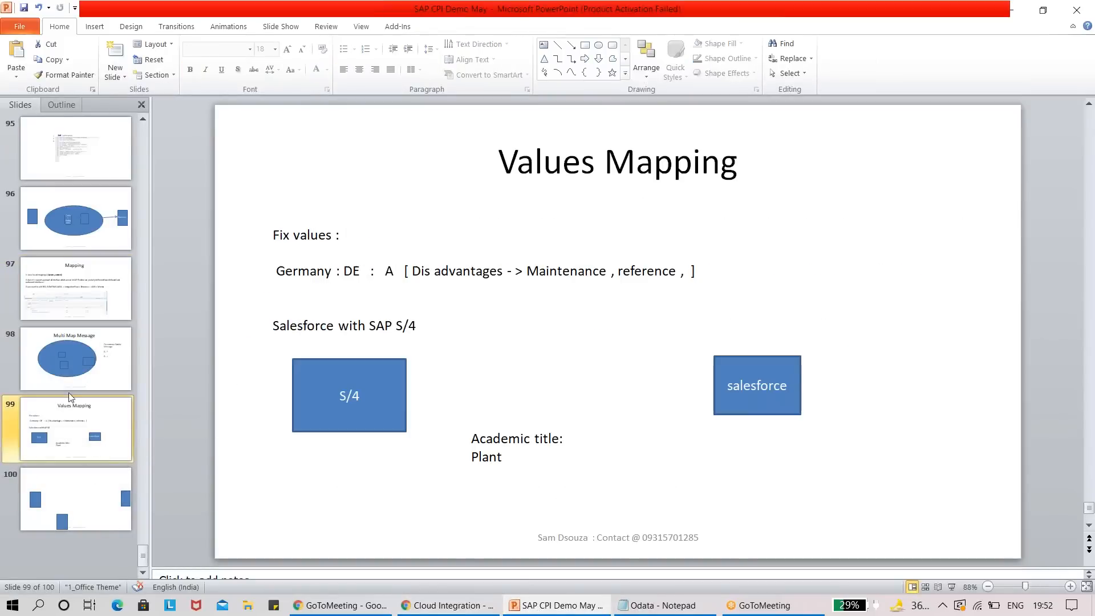
{"action": "left_click", "coordinate": [68, 363]}
{"action": "left_click", "coordinate": [76, 421]}
{"action": "left_click", "coordinate": [77, 362]}
{"action": "left_click", "coordinate": [77, 303]}
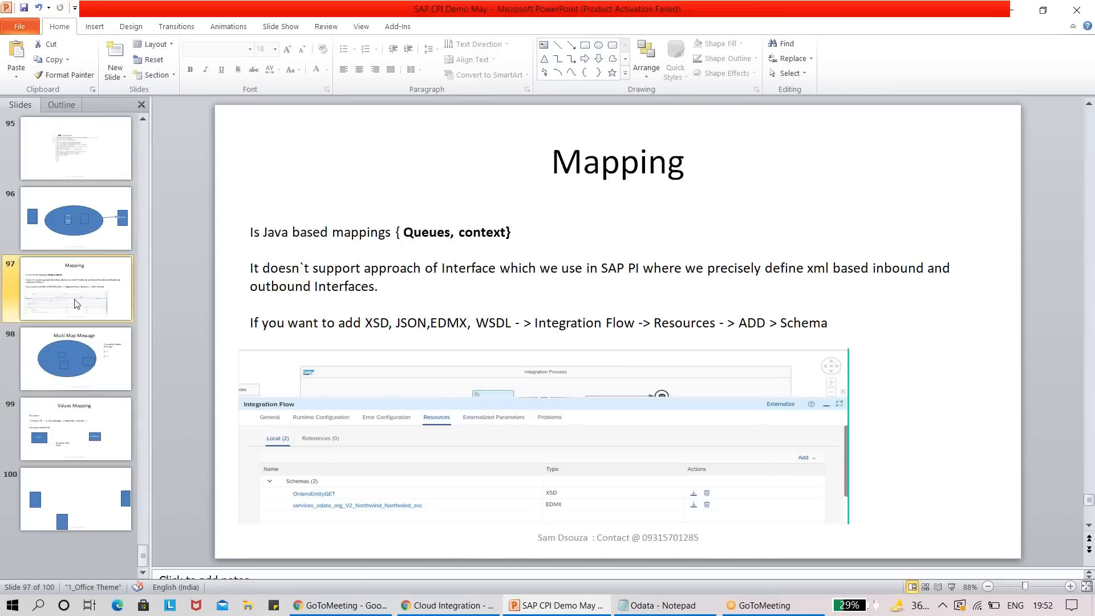
{"action": "left_click", "coordinate": [86, 357]}
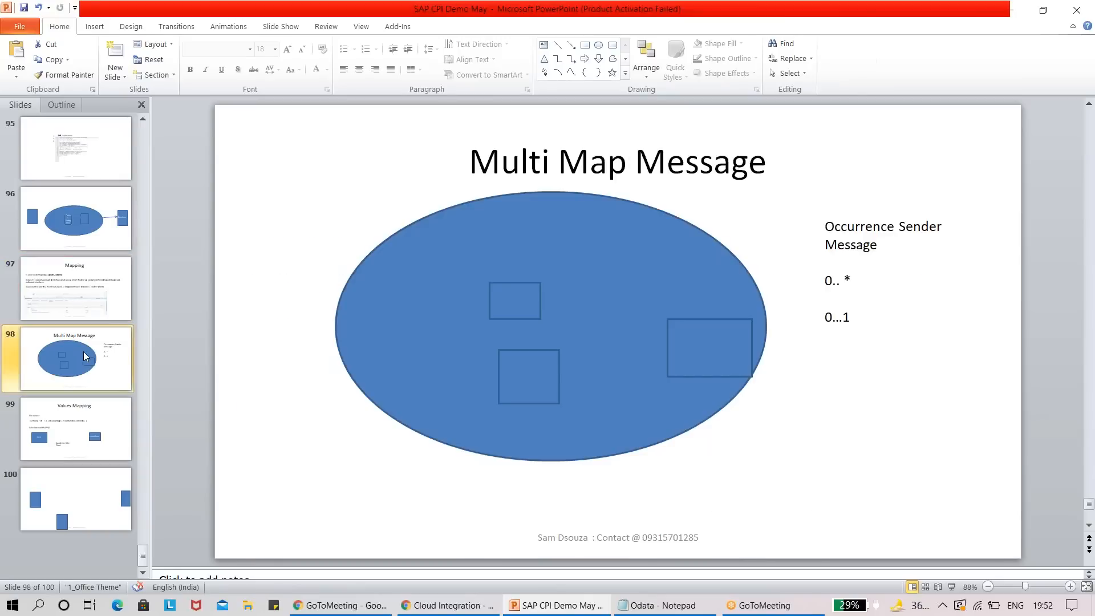
Step: Switch back to Cloud Integration, put the Zcustom Integration IFlows package in edit mode and list its artifacts
{"action": "key", "text": "alt+Tab"}
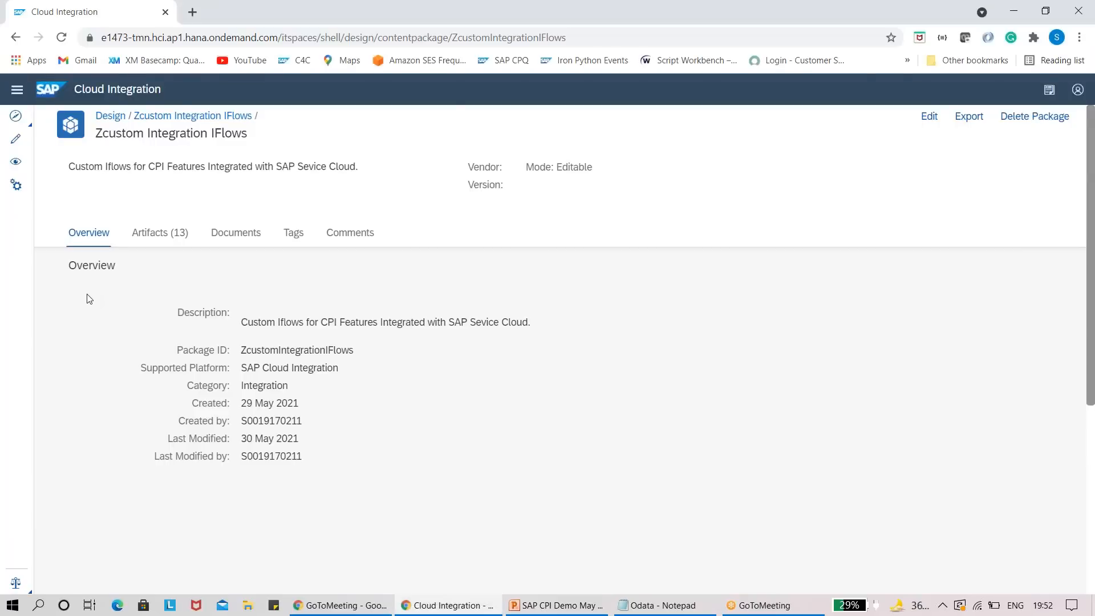
{"action": "left_click", "coordinate": [929, 116]}
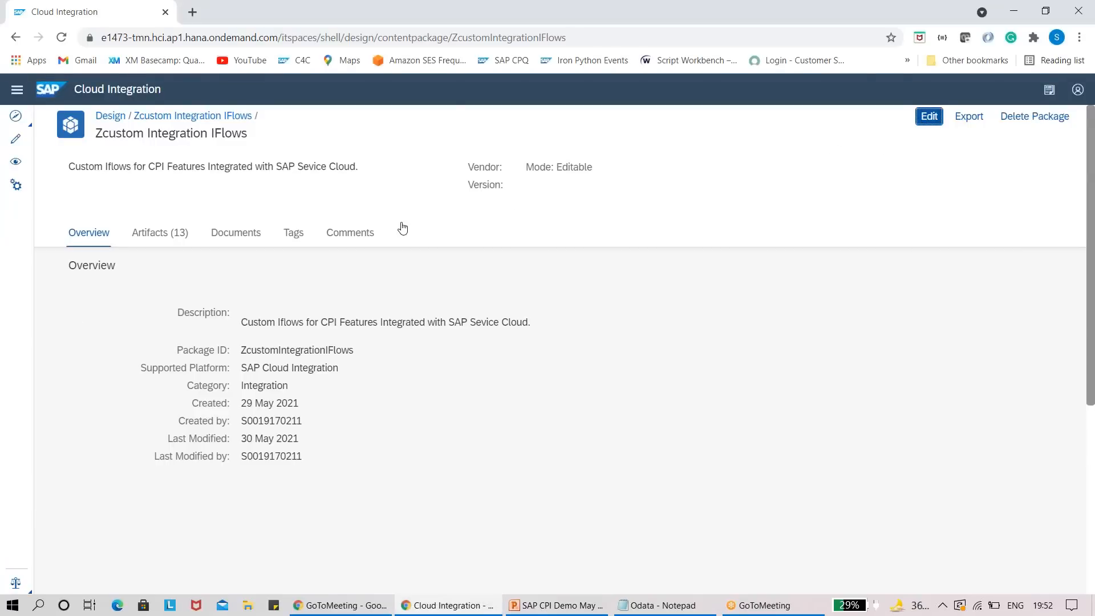
{"action": "left_click", "coordinate": [211, 215]}
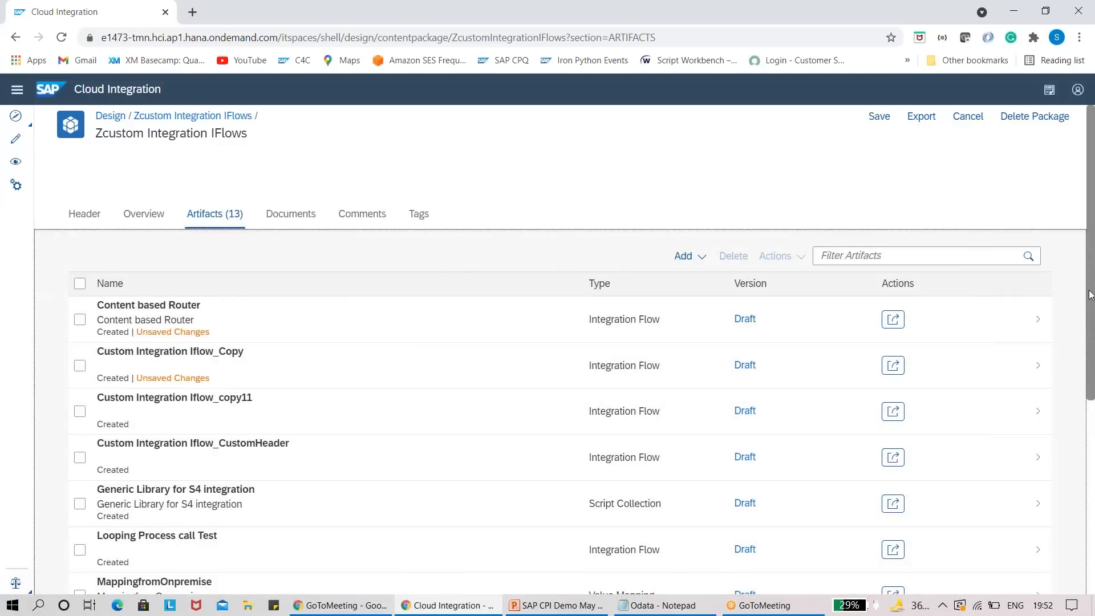
{"action": "scroll", "coordinate": [1091, 292], "scroll_direction": "down", "scroll_amount": 2}
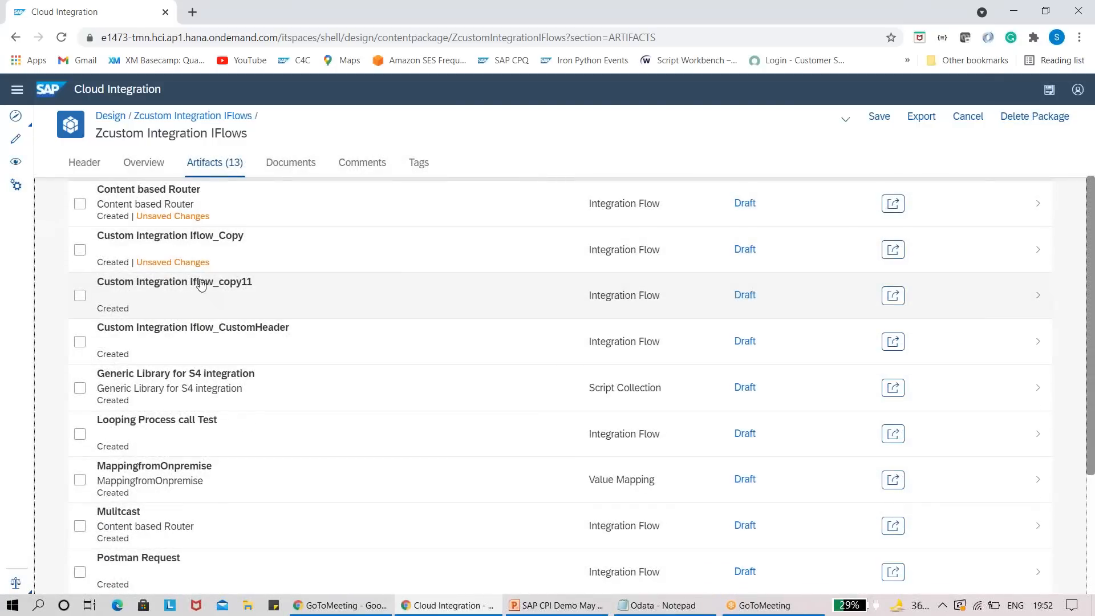
Step: Examine the process steps of the Custom Integration Iflow_Copy and Custom Integration Iflow_copy11 flows, returning to the package's artifact list
{"action": "left_click", "coordinate": [200, 242]}
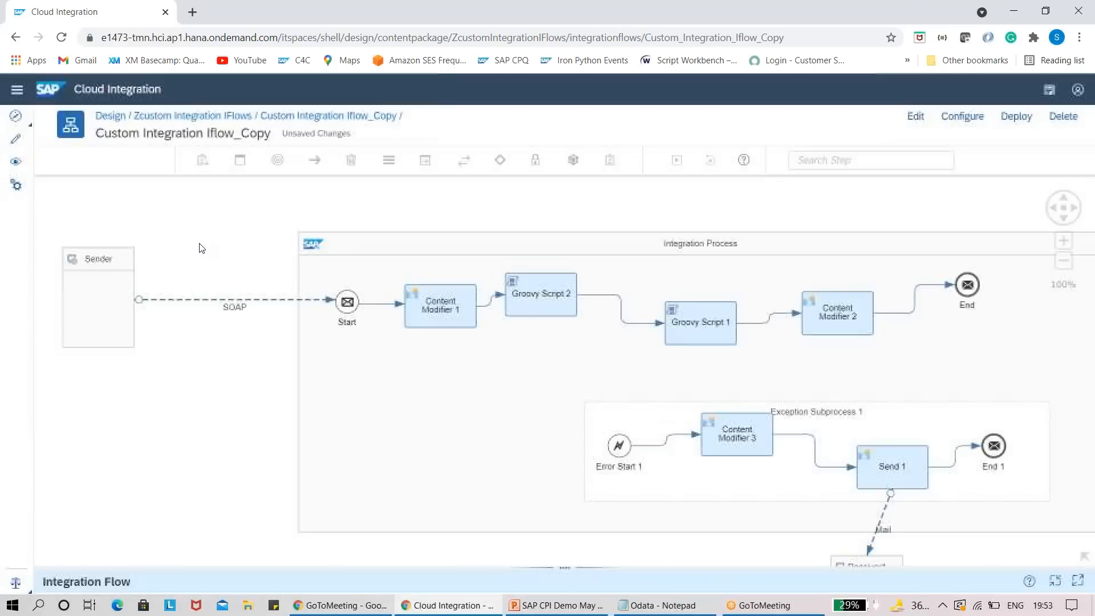
{"action": "left_click_drag", "start_coordinate": [459, 389], "coordinate": [359, 380]}
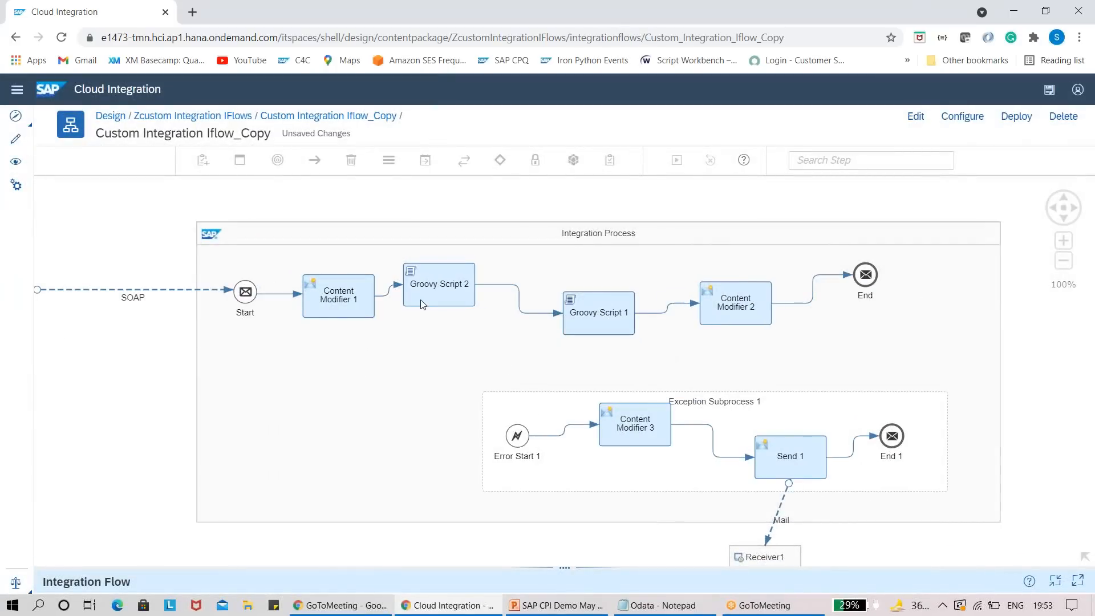
{"action": "left_click", "coordinate": [217, 116]}
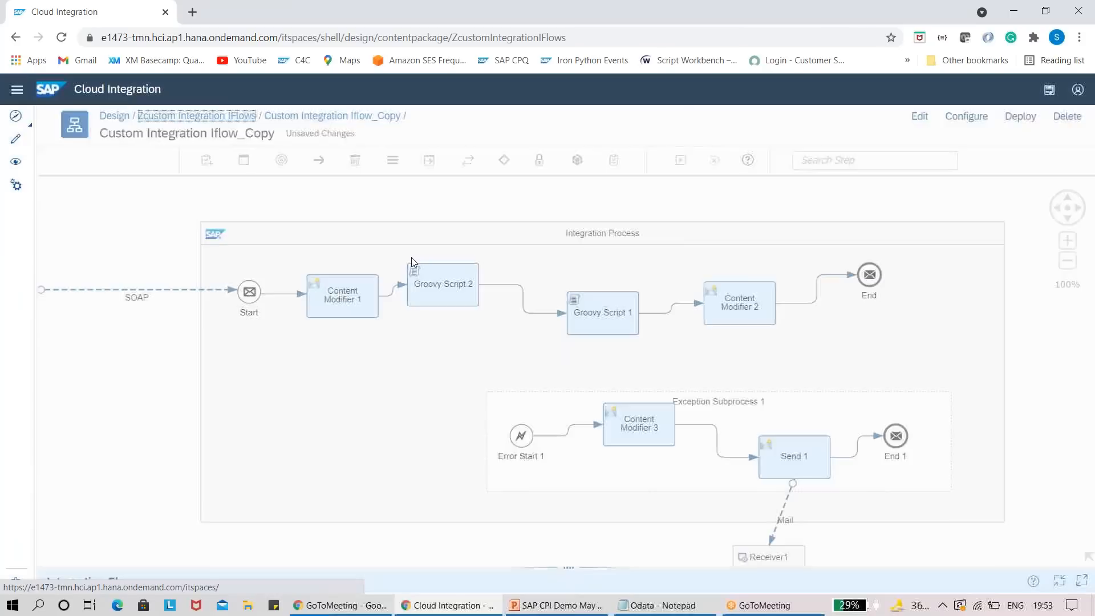
{"action": "left_click", "coordinate": [203, 281]}
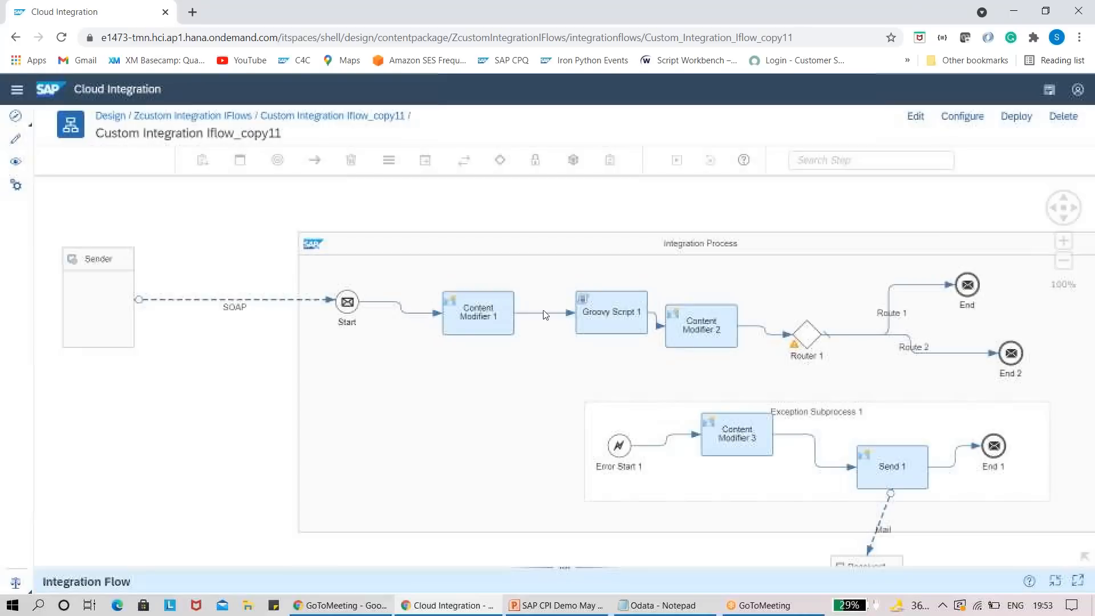
{"action": "left_click", "coordinate": [193, 116]}
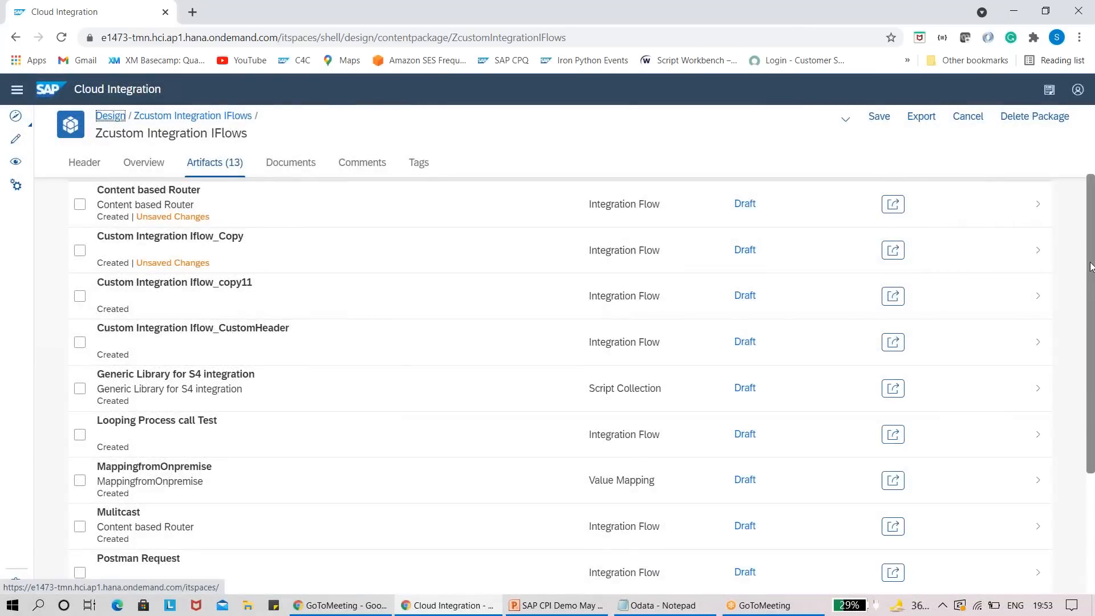
{"action": "left_click_drag", "start_coordinate": [1092, 242], "coordinate": [1092, 285]}
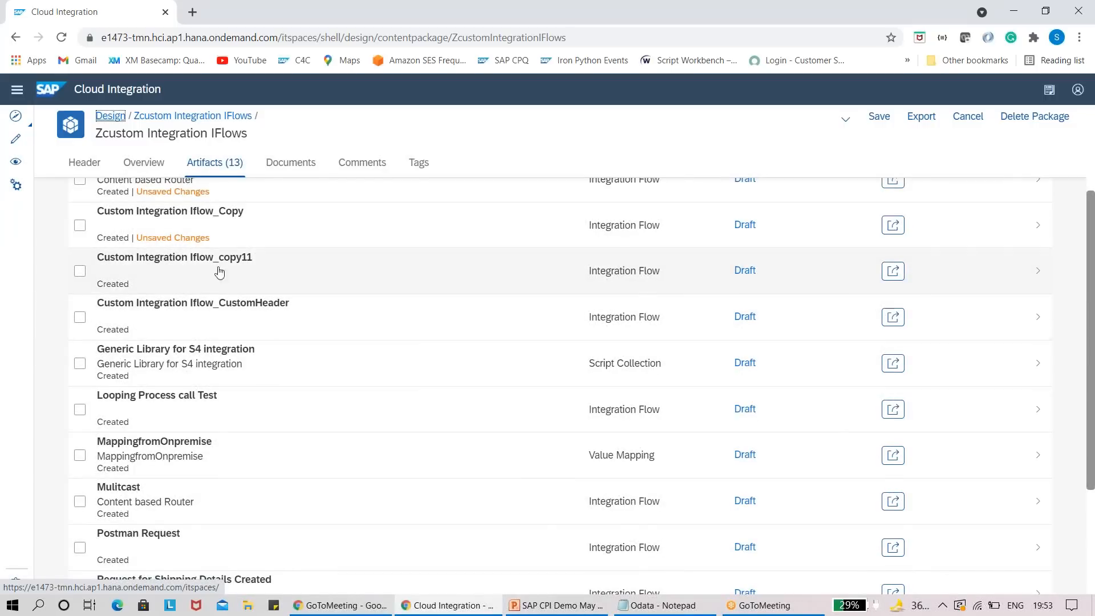
{"action": "left_click", "coordinate": [183, 226]}
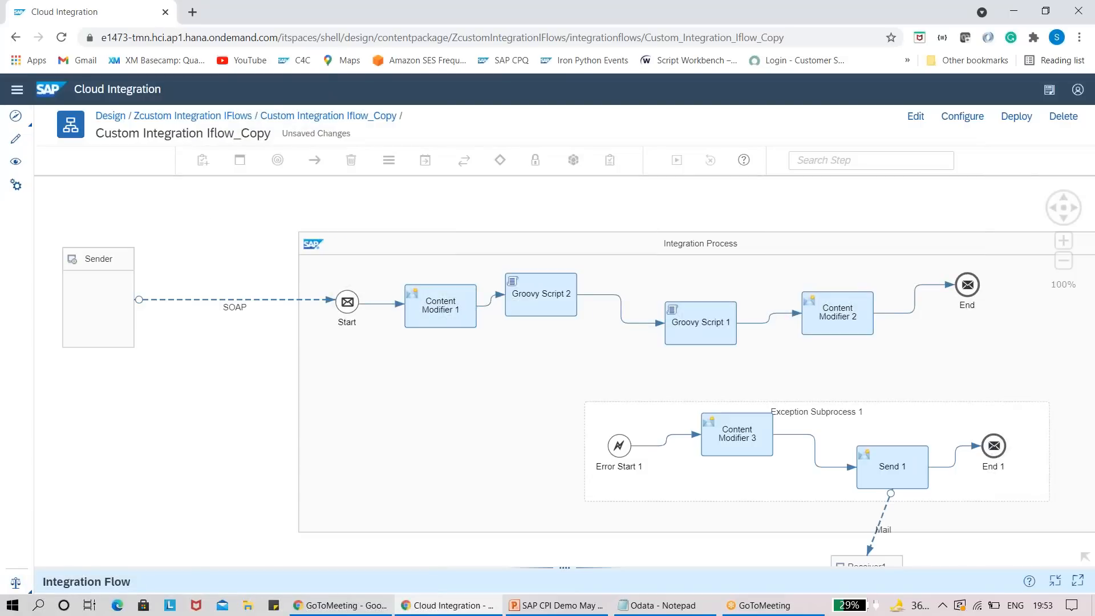
{"action": "left_click", "coordinate": [222, 116]}
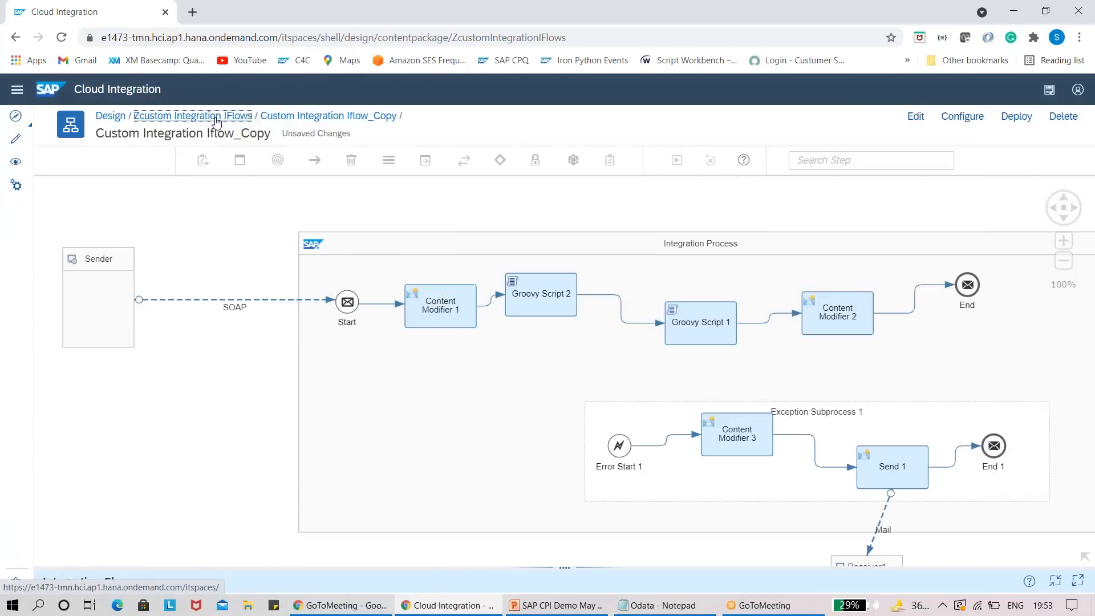
Step: Duplicate the Cloud Integration browser tab and return to the original one
{"action": "right_click", "coordinate": [140, 6]}
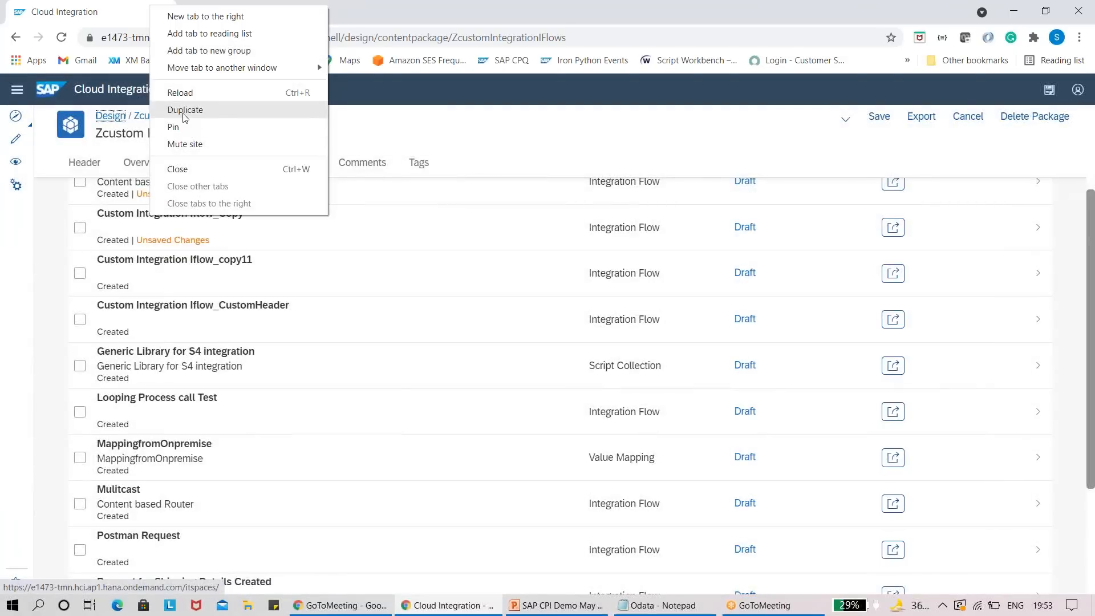
{"action": "left_click", "coordinate": [184, 113]}
{"action": "left_click", "coordinate": [107, 20]}
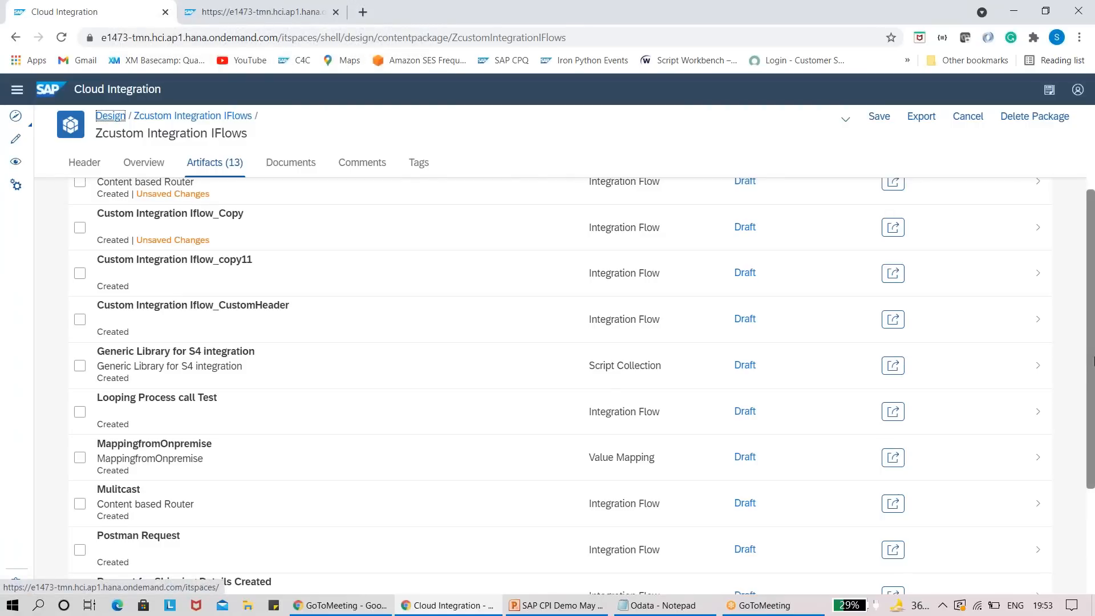
Step: Open the Request for Shipping Details Created flow in edit mode with Message Mapping 1 selected
{"action": "left_click_drag", "start_coordinate": [1094, 372], "coordinate": [1094, 466]}
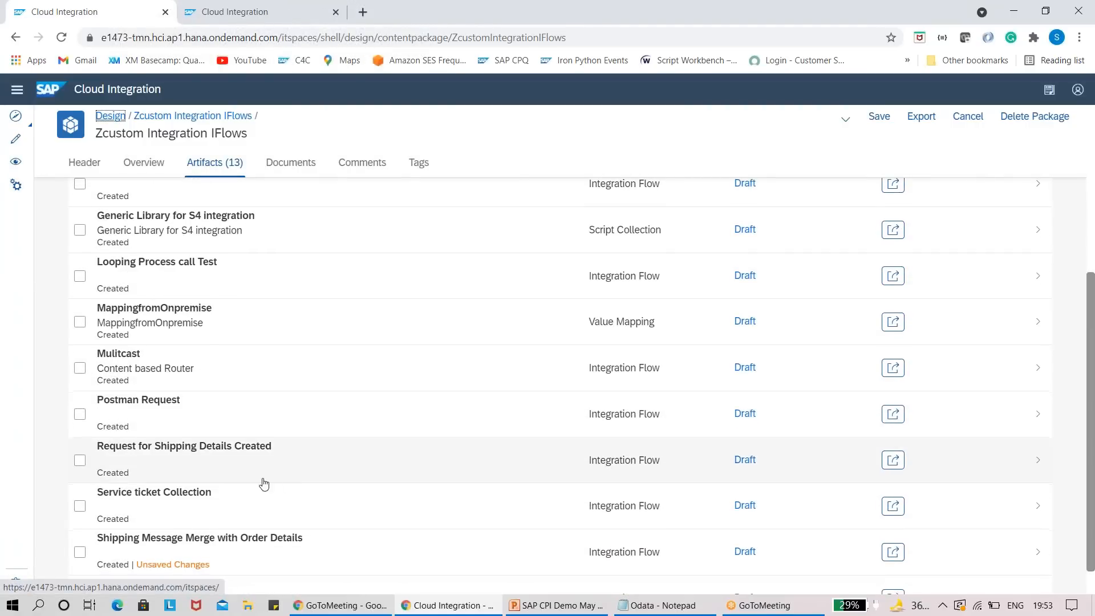
{"action": "left_click", "coordinate": [190, 452]}
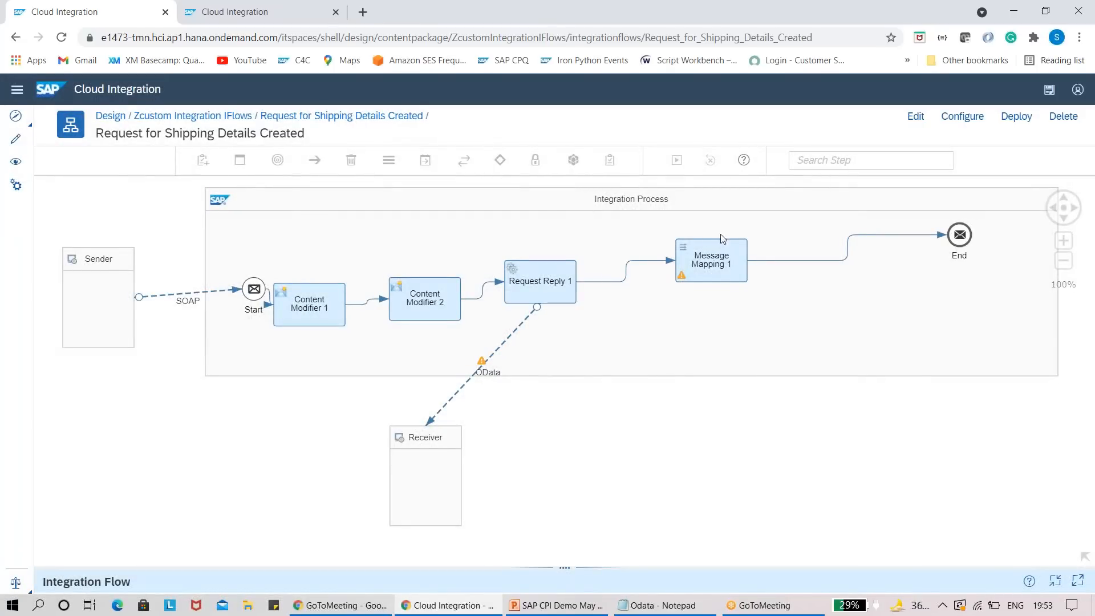
{"action": "left_click", "coordinate": [706, 262]}
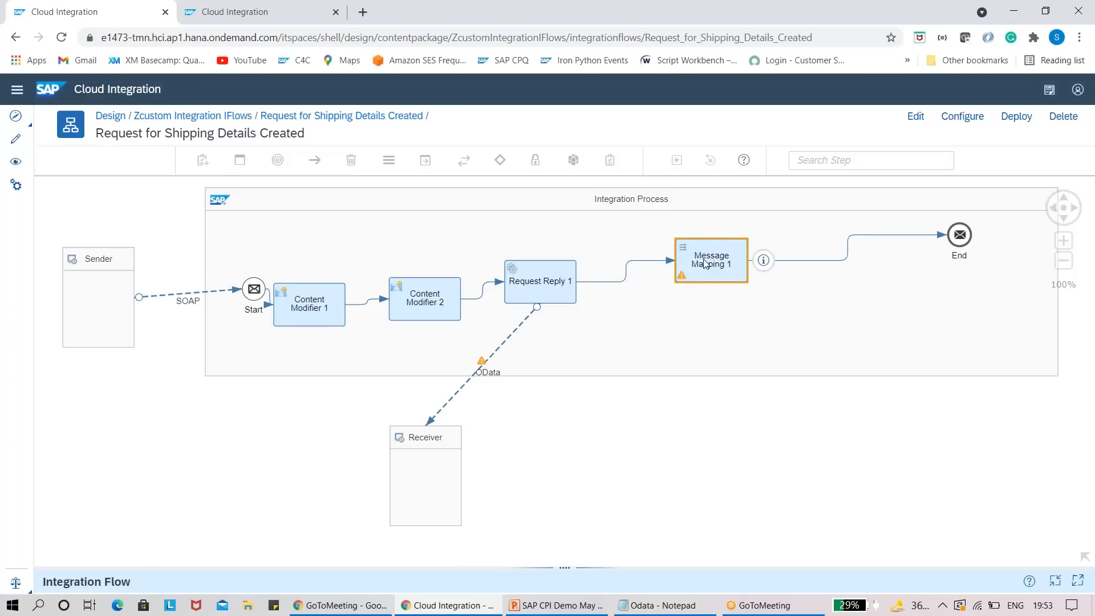
{"action": "left_click", "coordinate": [908, 121]}
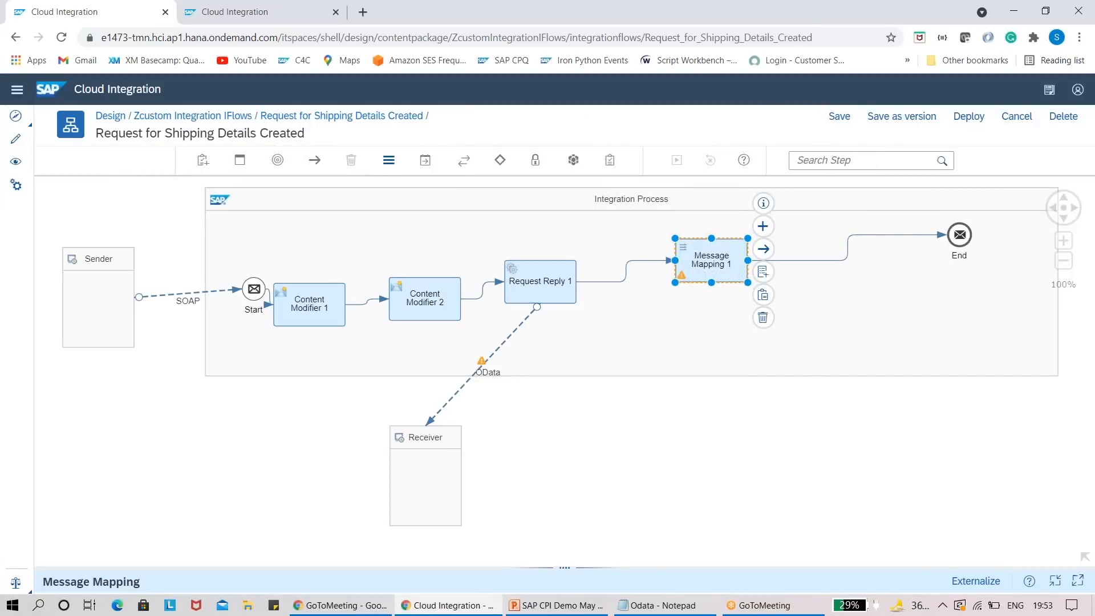
Step: Show the available mapping types and expand the properties of Message Mapping 1
{"action": "left_click", "coordinate": [389, 163]}
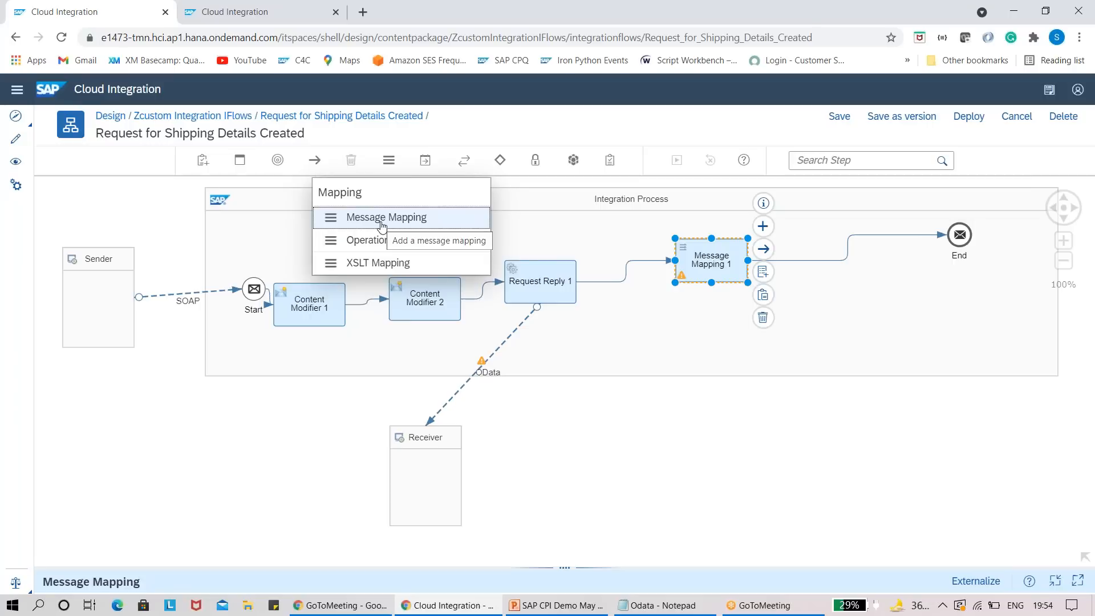
{"action": "left_click_drag", "start_coordinate": [559, 562], "coordinate": [629, 409]}
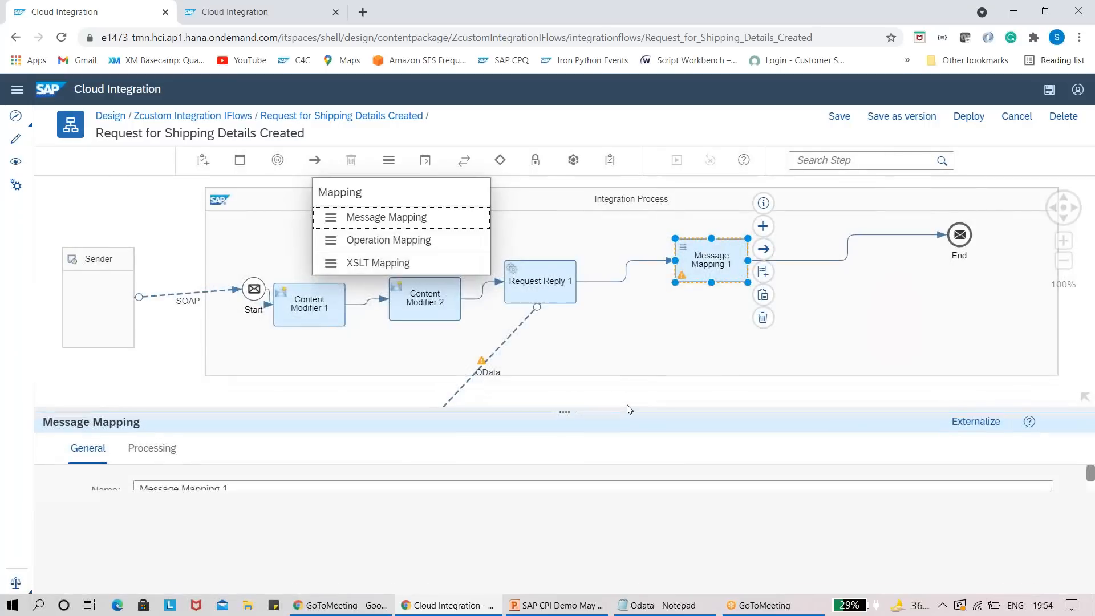
Step: Add a second Message Mapping step below Message Mapping 1 in the integration process and delete it again
{"action": "left_click", "coordinate": [389, 161]}
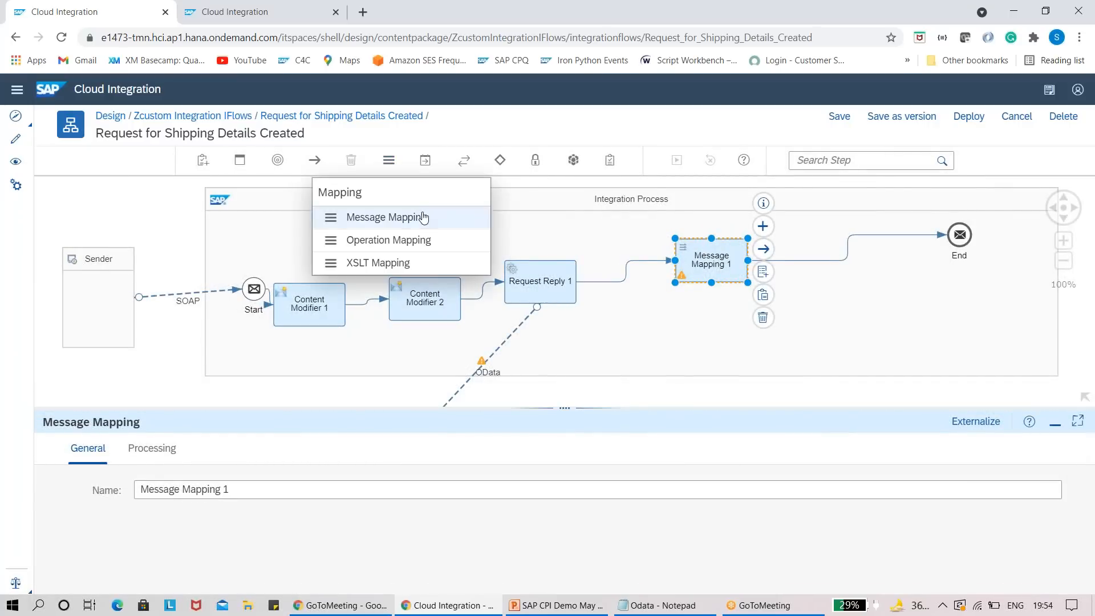
{"action": "left_click", "coordinate": [423, 217]}
{"action": "left_click", "coordinate": [660, 311]}
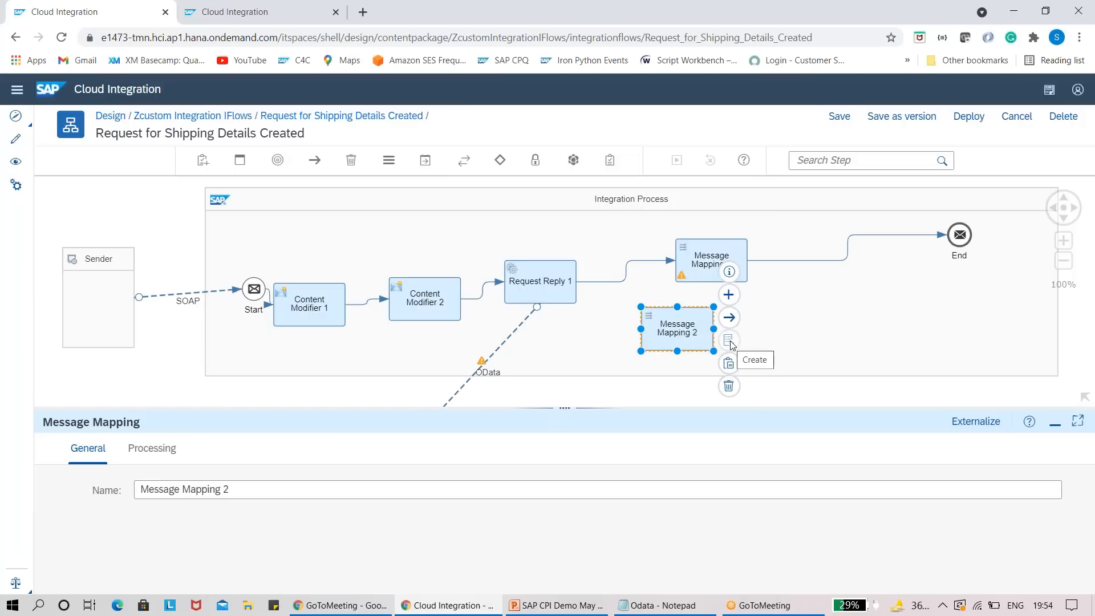
{"action": "left_click", "coordinate": [729, 386]}
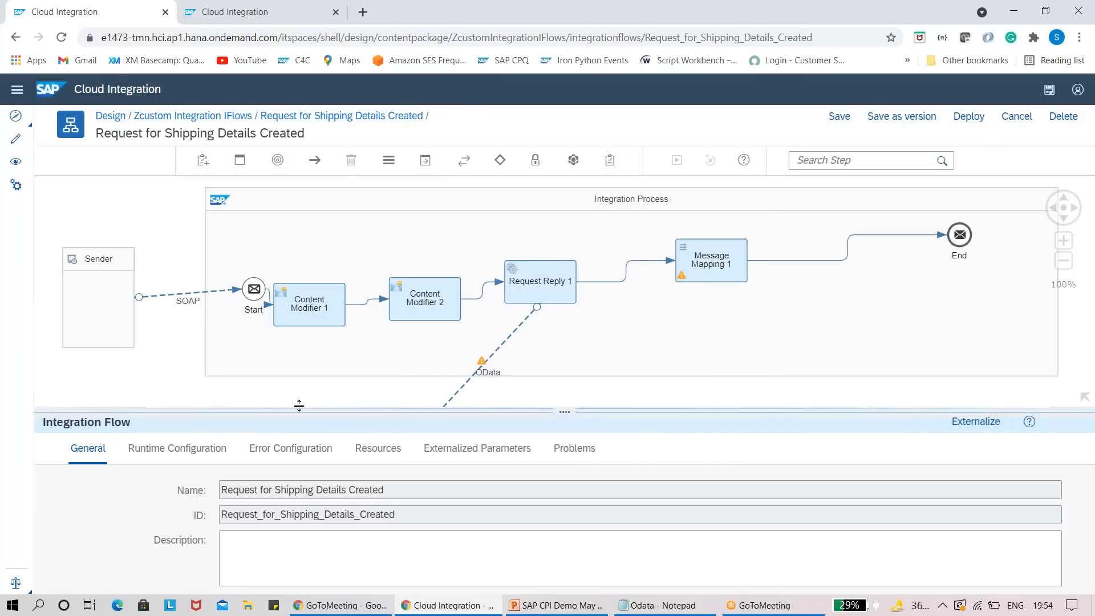
Step: Show the integration flow's local resources and the resource types that can be added, viewing the Add Script dialog without adding anything
{"action": "left_click_drag", "start_coordinate": [300, 421], "coordinate": [300, 296]}
{"action": "left_click", "coordinate": [378, 323]}
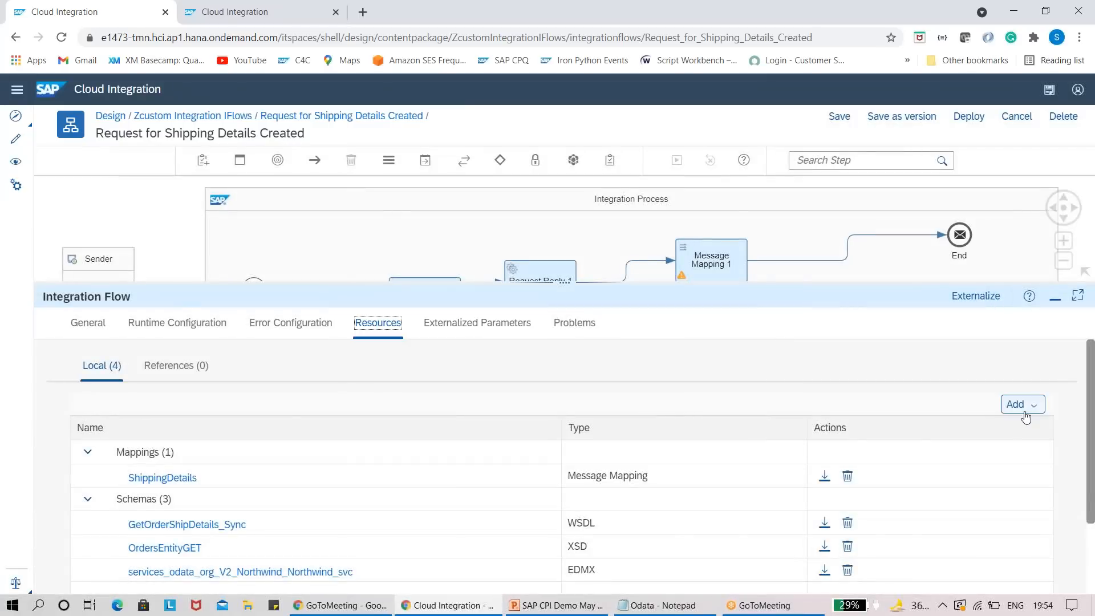
{"action": "left_click", "coordinate": [1016, 404]}
{"action": "left_click", "coordinate": [1036, 452]}
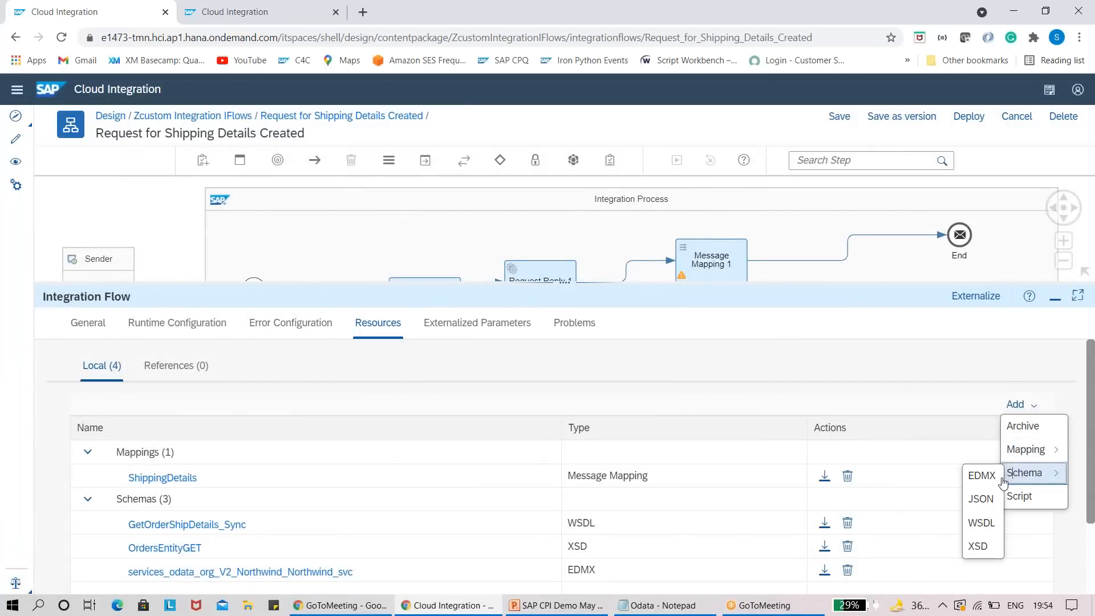
{"action": "left_click", "coordinate": [1019, 495]}
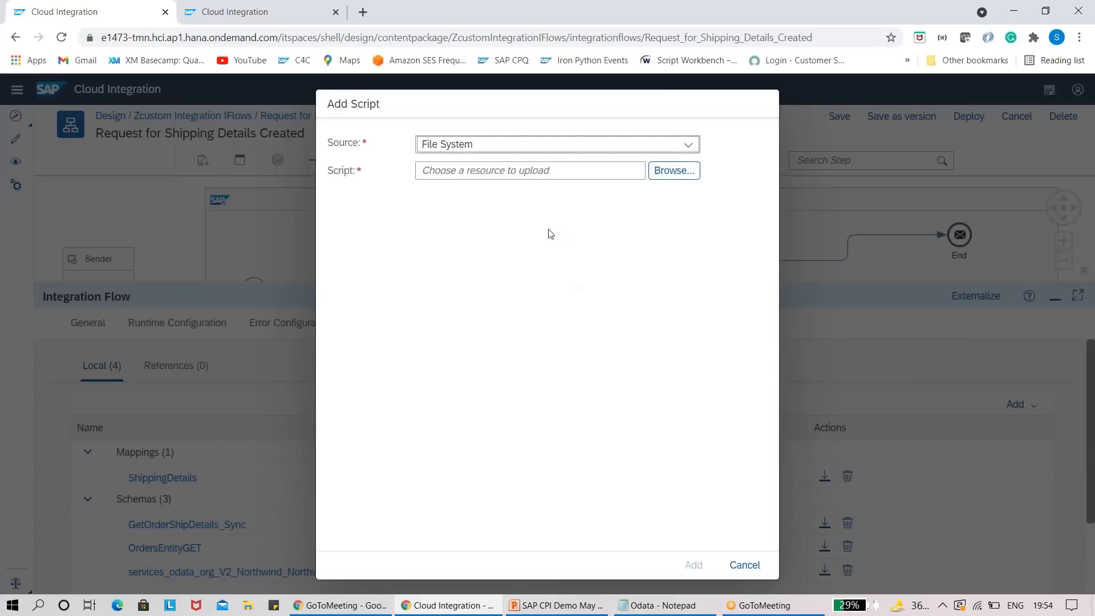
{"action": "left_click", "coordinate": [744, 565]}
Step: Examine the Integration Flow and ES Repository source options for adding a WSDL schema, leaving without adding one
{"action": "left_click", "coordinate": [1018, 404]}
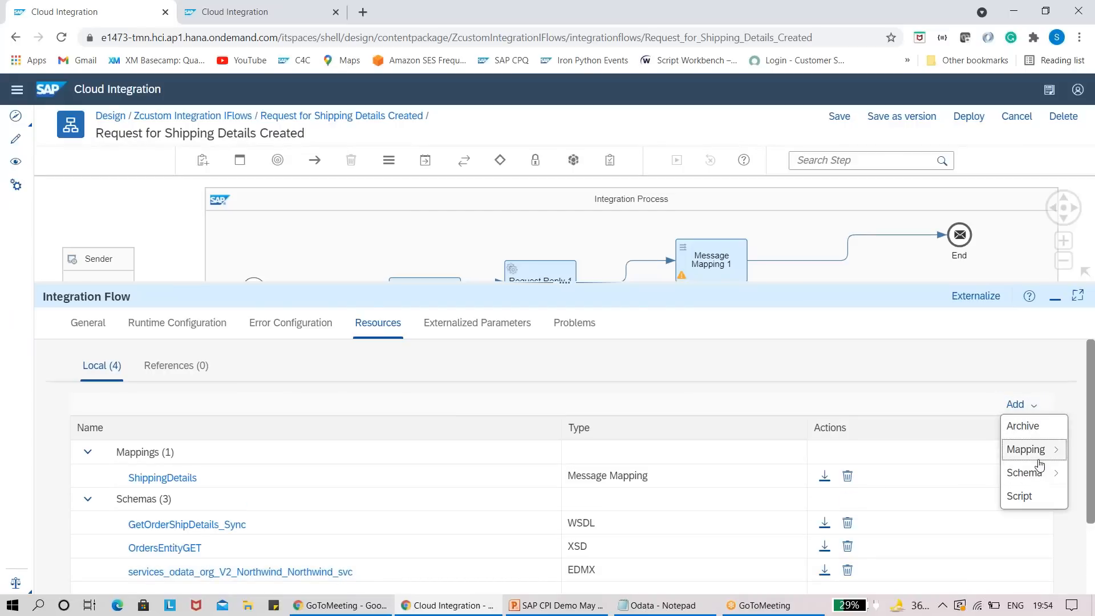
{"action": "mouse_move", "coordinate": [1038, 474]}
{"action": "left_click", "coordinate": [989, 524]}
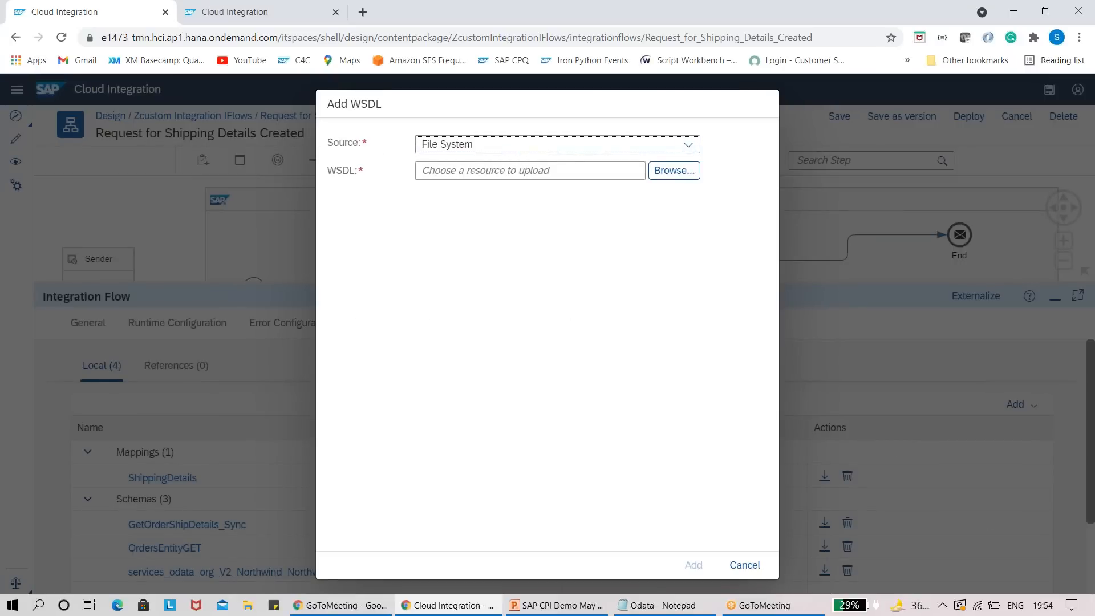
{"action": "left_click", "coordinate": [482, 150]}
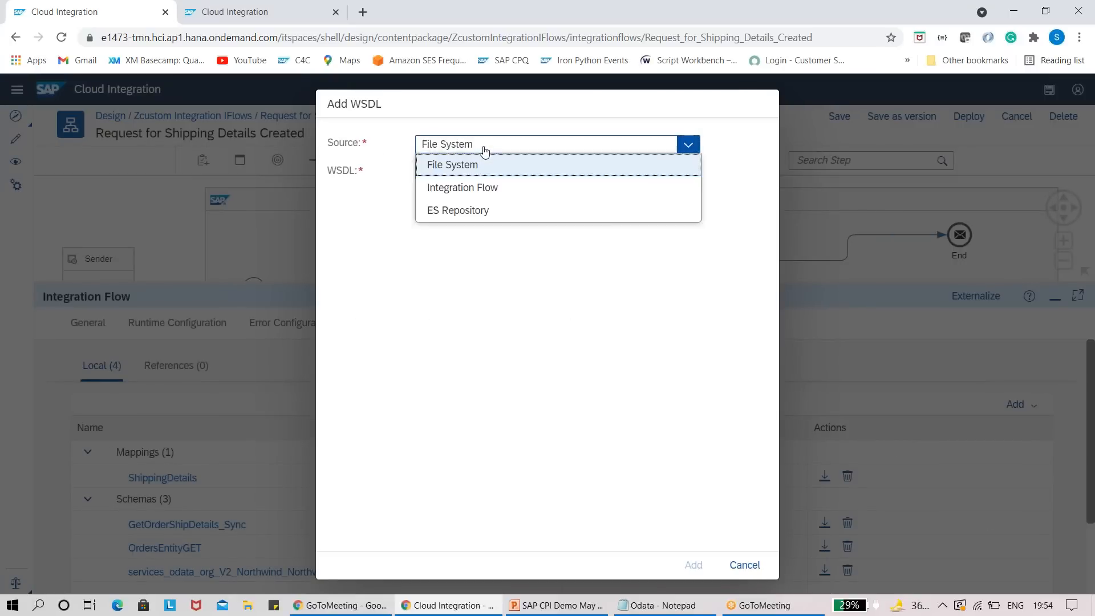
{"action": "left_click", "coordinate": [474, 191]}
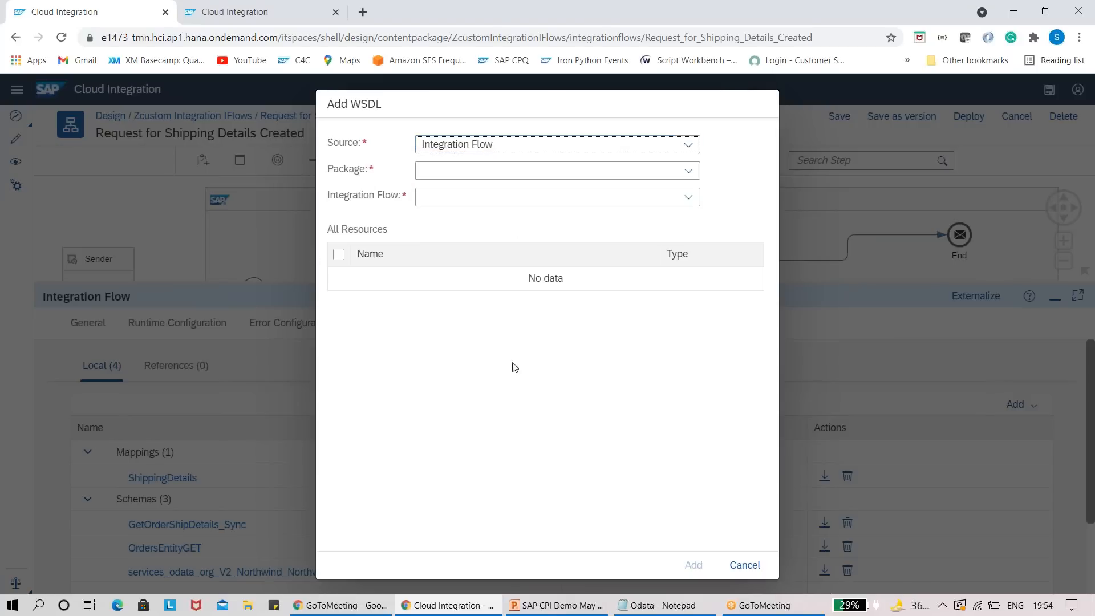
{"action": "left_click", "coordinate": [688, 170]}
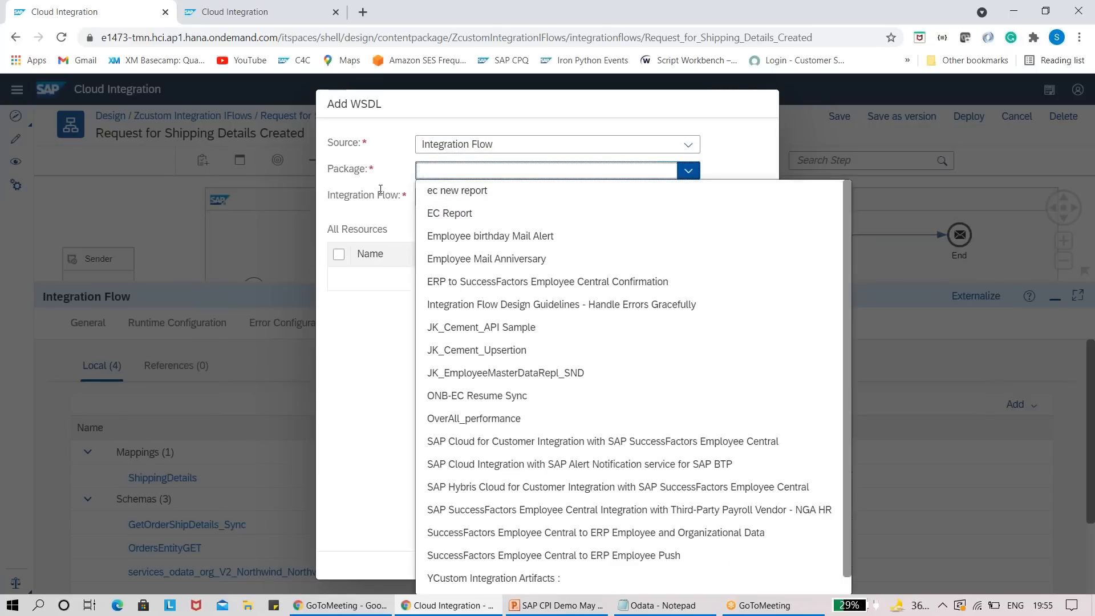
{"action": "left_click", "coordinate": [381, 207]}
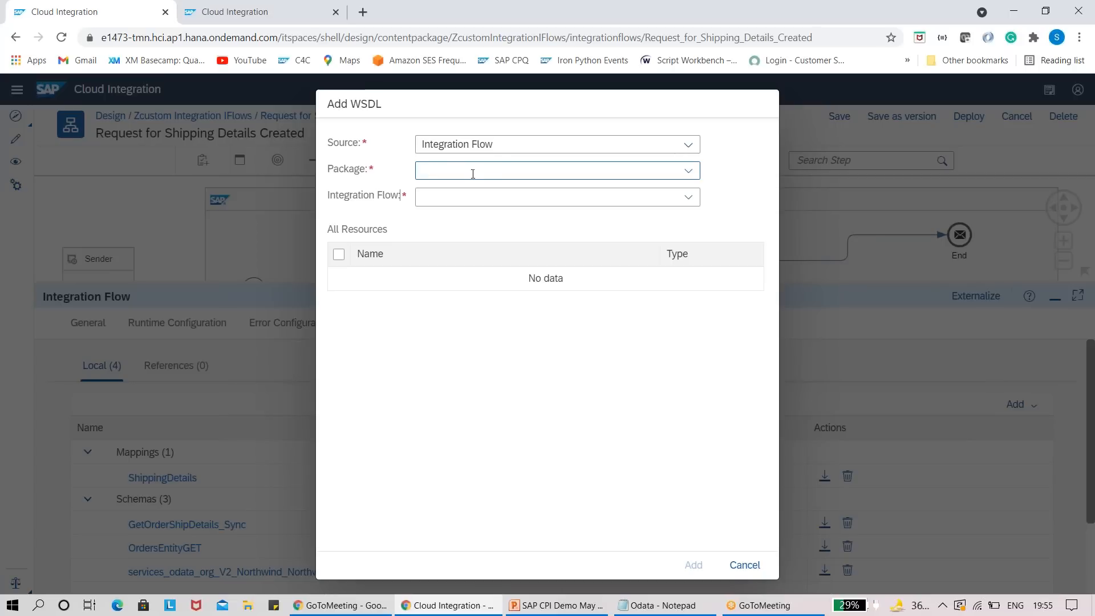
{"action": "left_click", "coordinate": [674, 143]}
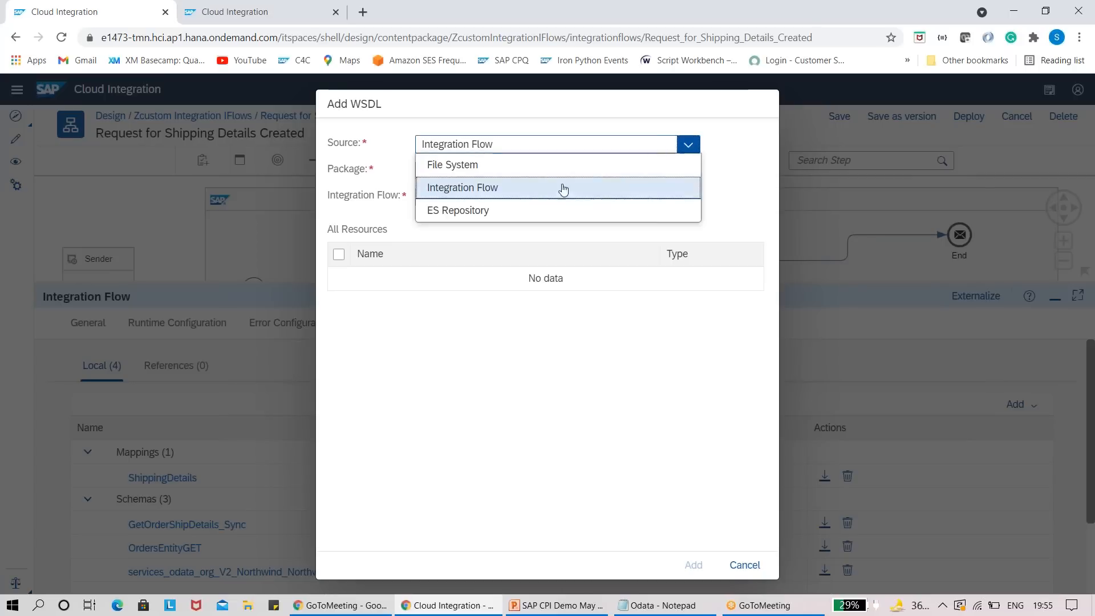
{"action": "left_click", "coordinate": [541, 214]}
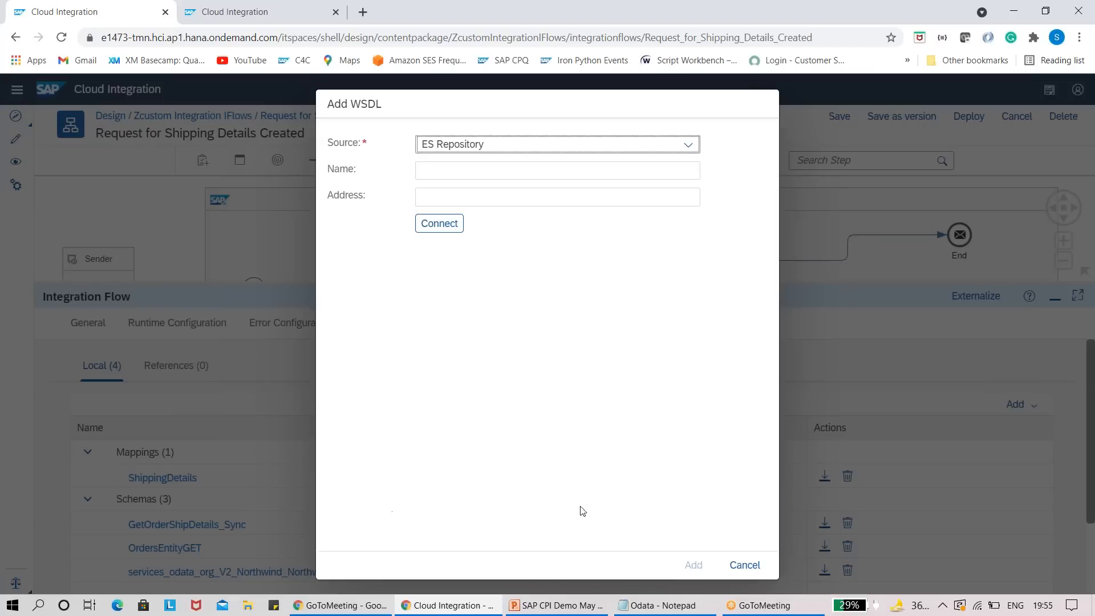
{"action": "left_click", "coordinate": [741, 566]}
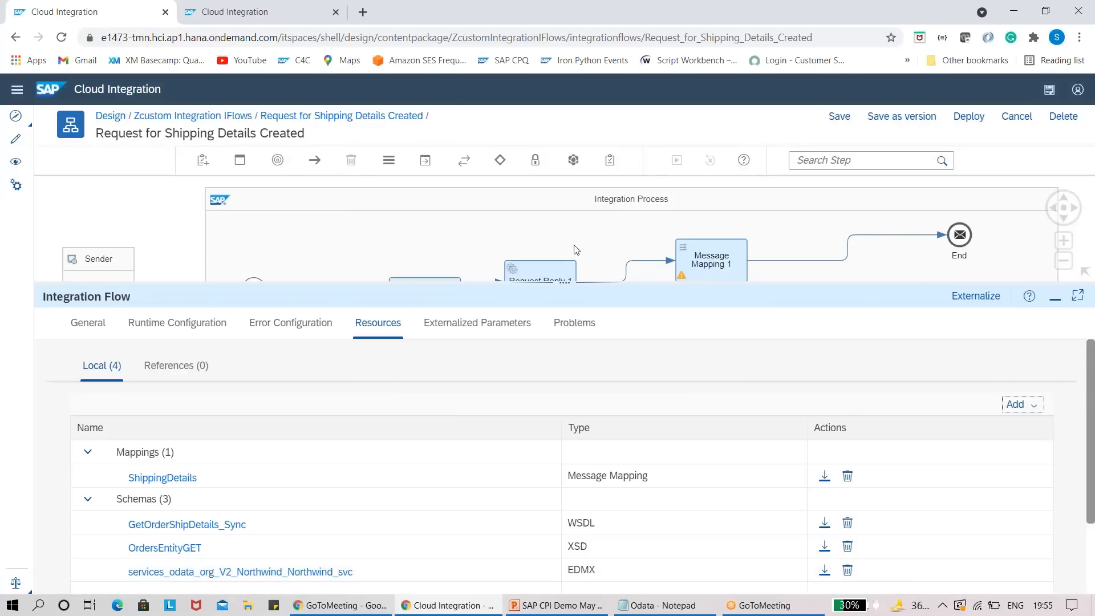
Step: Open the ShippingDetails.mmap resource from the processing properties of Message Mapping 1
{"action": "left_click_drag", "start_coordinate": [563, 283], "coordinate": [573, 338]}
{"action": "left_click", "coordinate": [698, 267]}
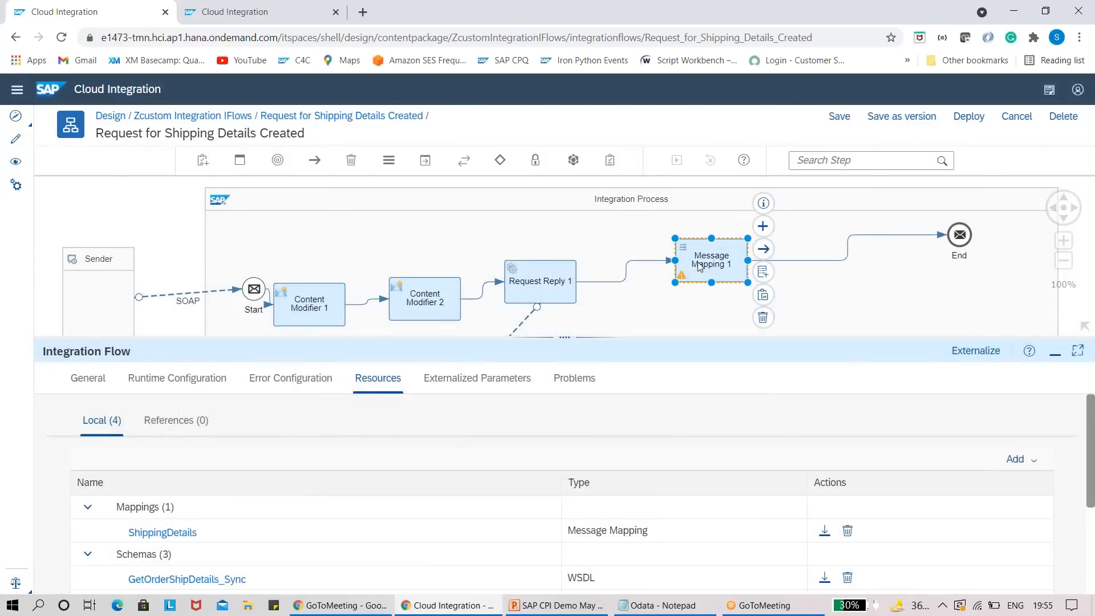
{"action": "left_click", "coordinate": [150, 379]}
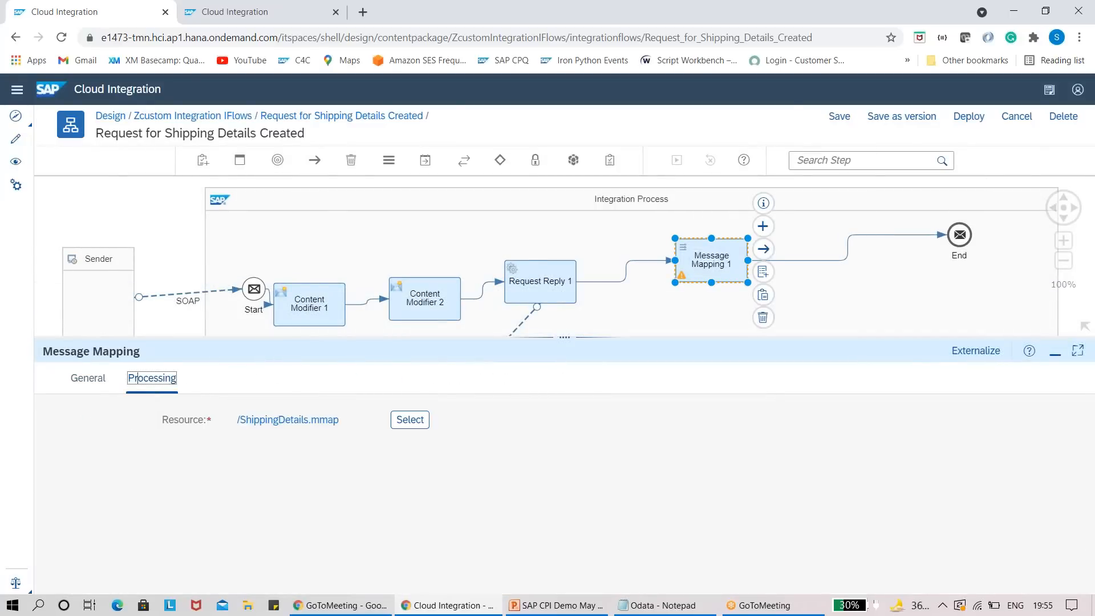
{"action": "left_click", "coordinate": [258, 426]}
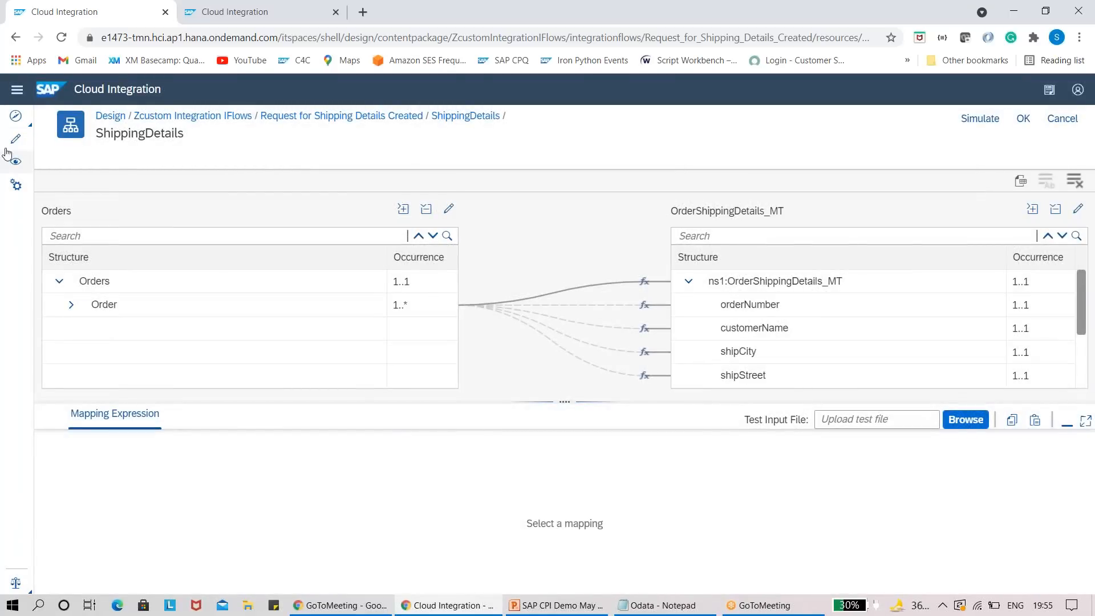
Step: View the tenant's ES Repository connection settings in the second browser tab and return to the ShippingDetails mapping
{"action": "left_click", "coordinate": [228, 11]}
{"action": "left_click", "coordinate": [10, 167]}
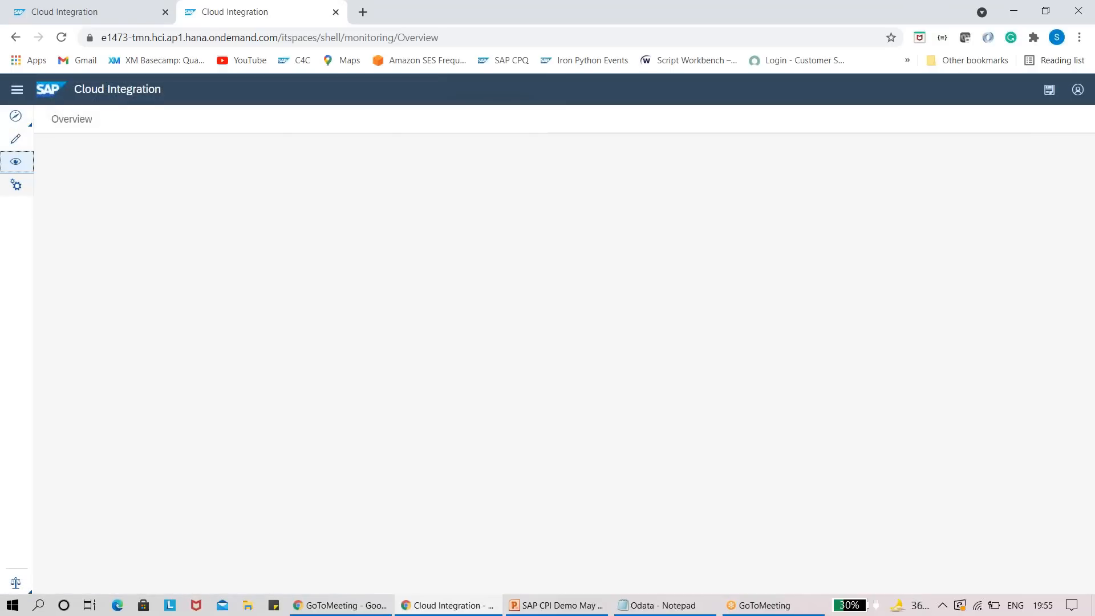
{"action": "left_click", "coordinate": [17, 185]}
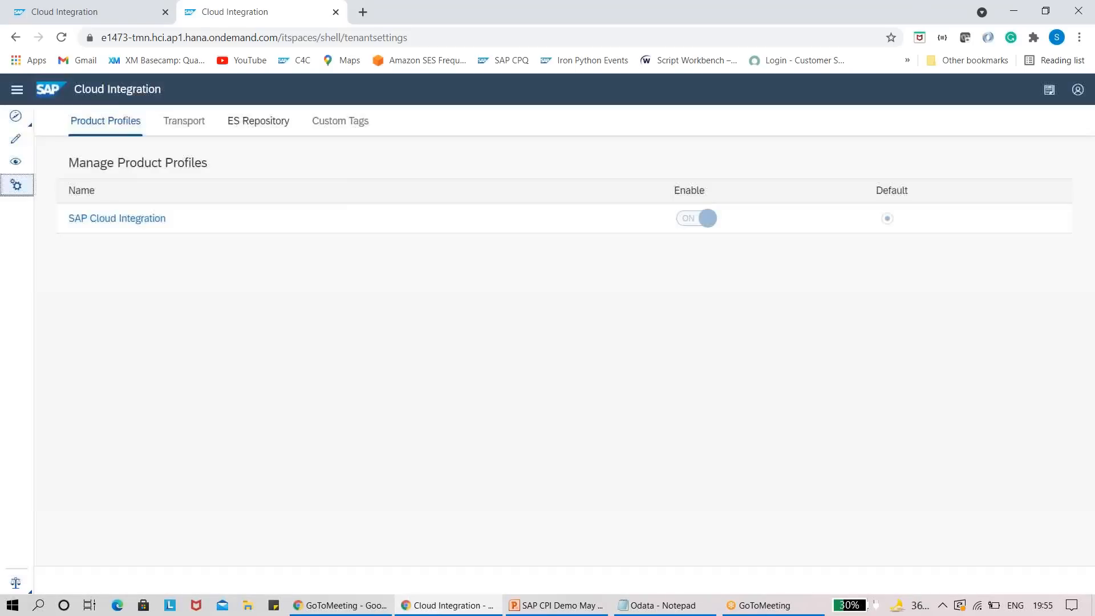
{"action": "left_click", "coordinate": [248, 120]}
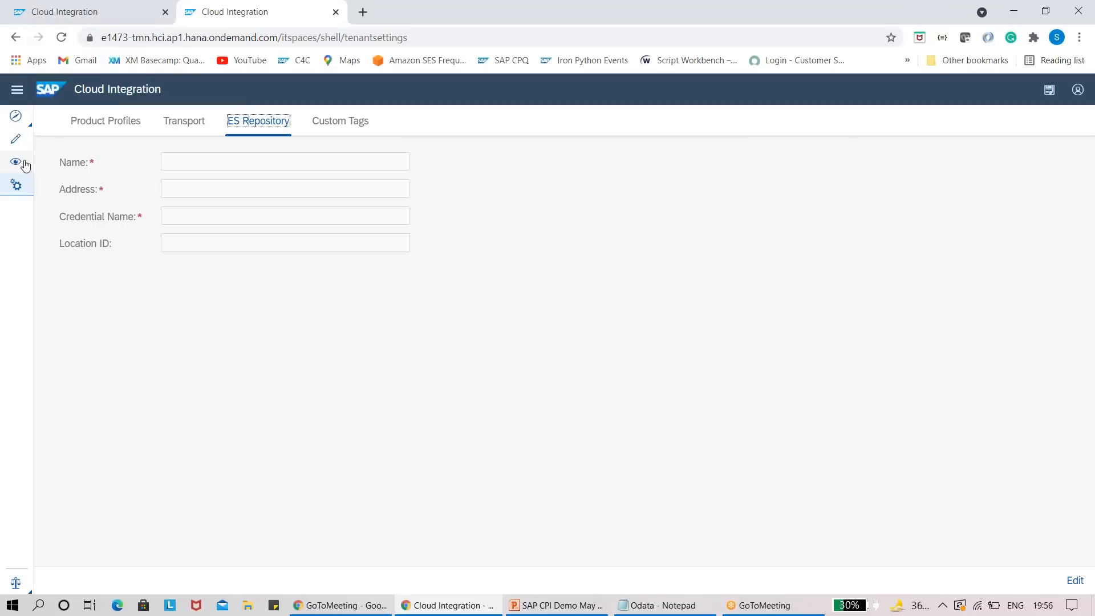
{"action": "left_click", "coordinate": [97, 8]}
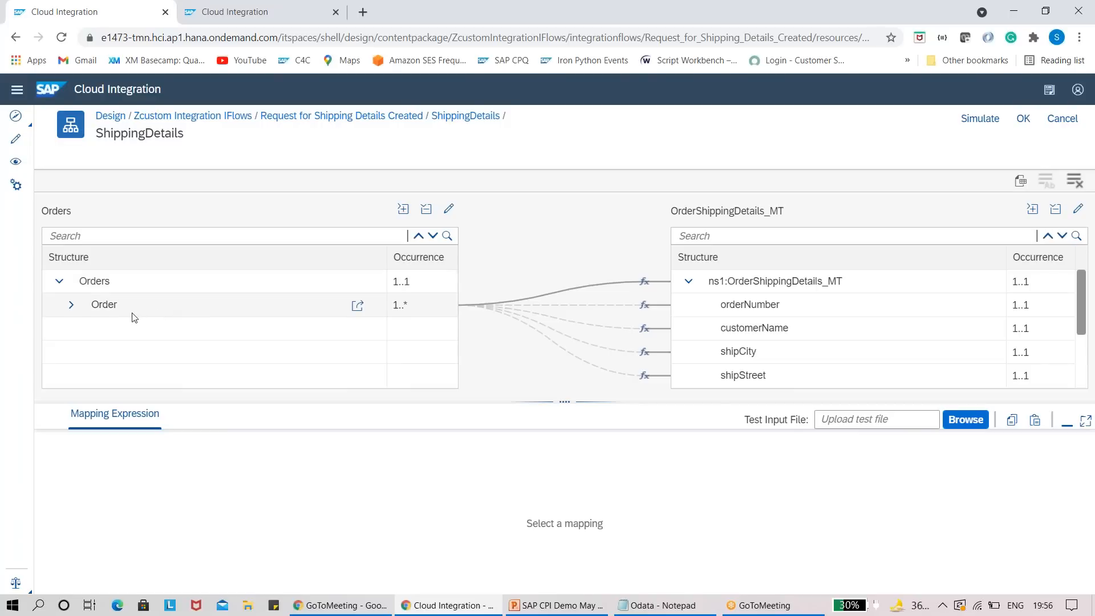
Step: Expand the source Order node and view the occurrence options of the Orders source message, returning to the ShippingDetails mapping
{"action": "left_click", "coordinate": [72, 305]}
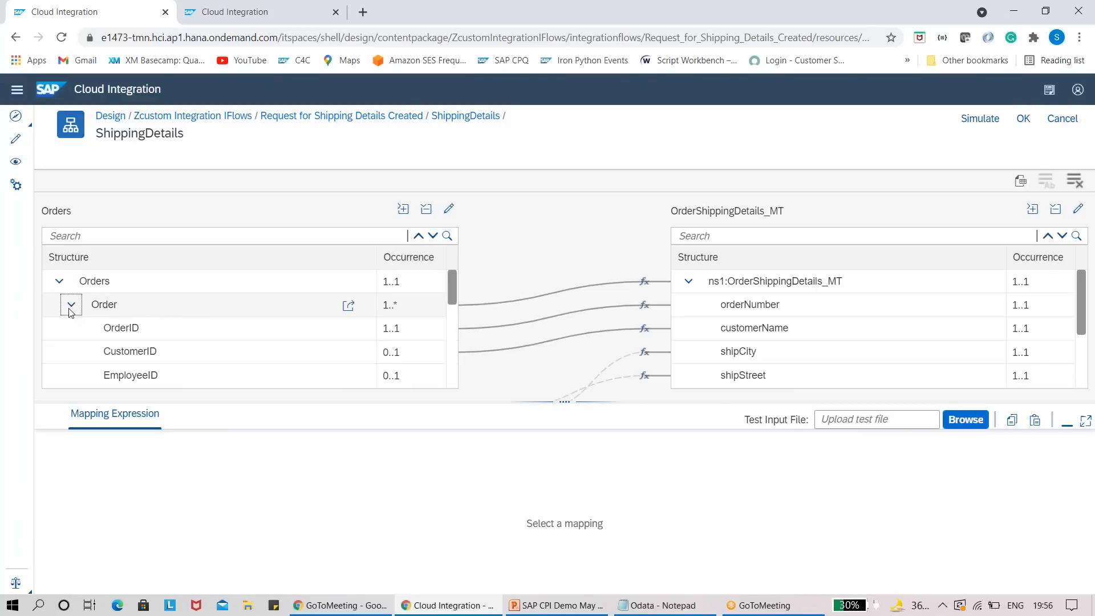
{"action": "left_click", "coordinate": [449, 209]}
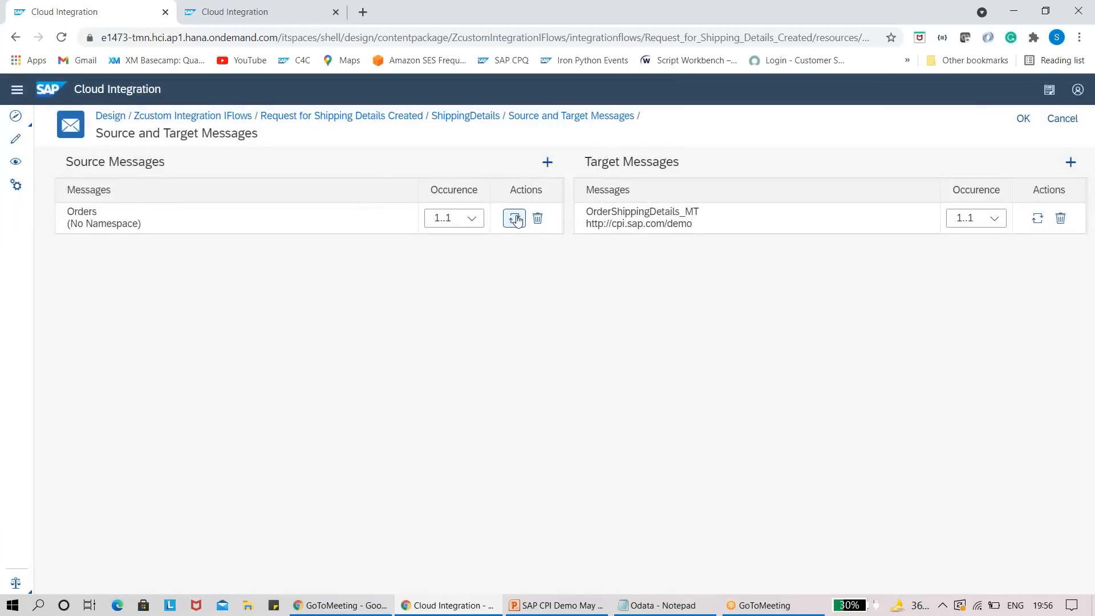
{"action": "left_click", "coordinate": [462, 224]}
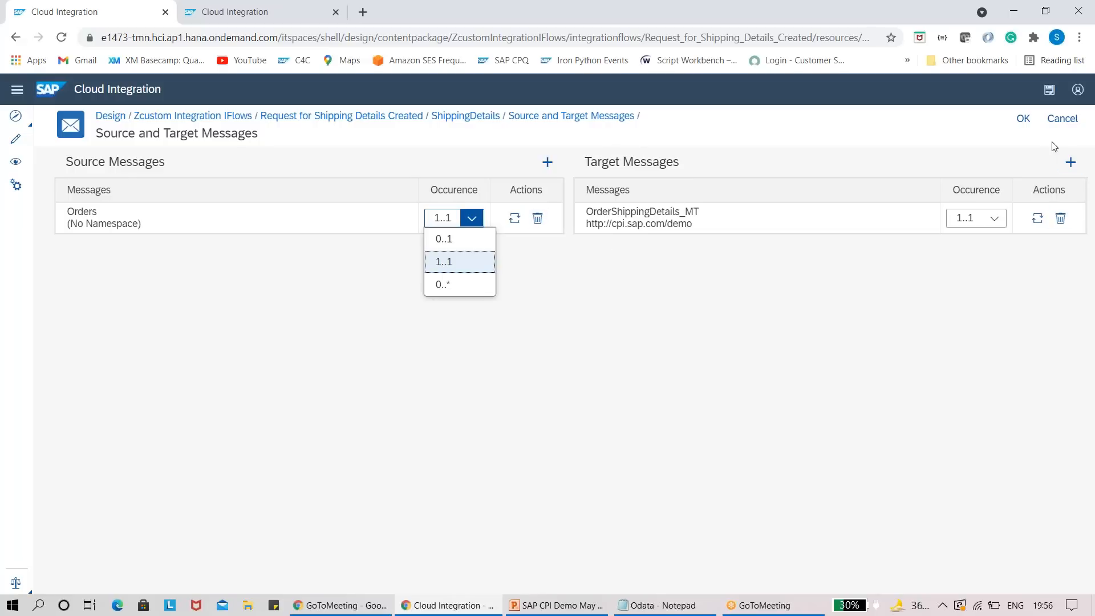
{"action": "left_click", "coordinate": [480, 117]}
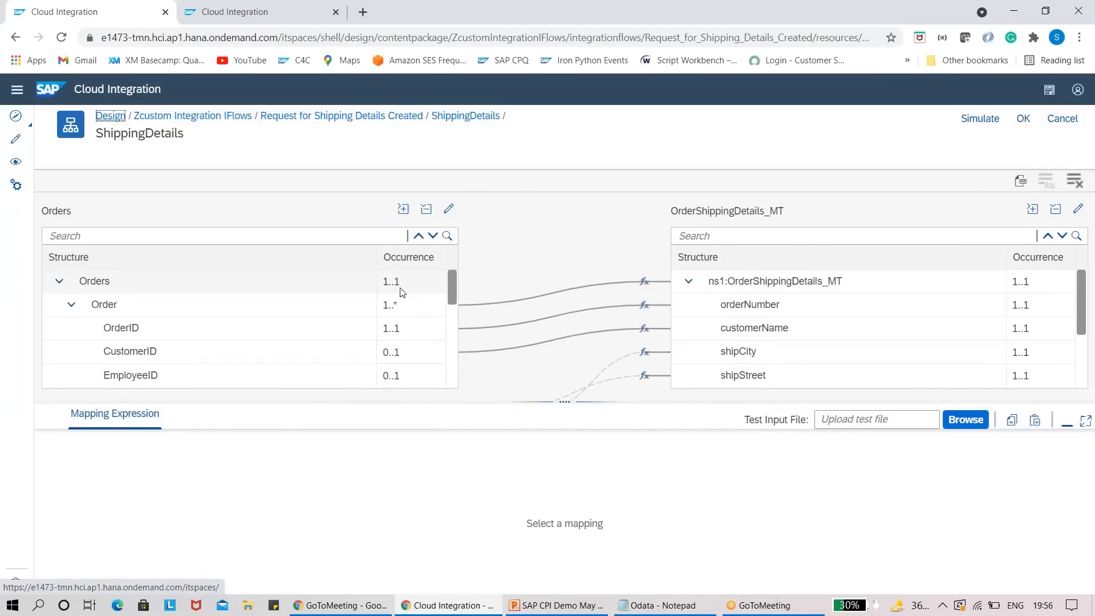
Step: Show the mapping expression from OrderID to orderNumber and browse the Arithmetic, Boolean and Text standard functions
{"action": "left_click", "coordinate": [553, 324]}
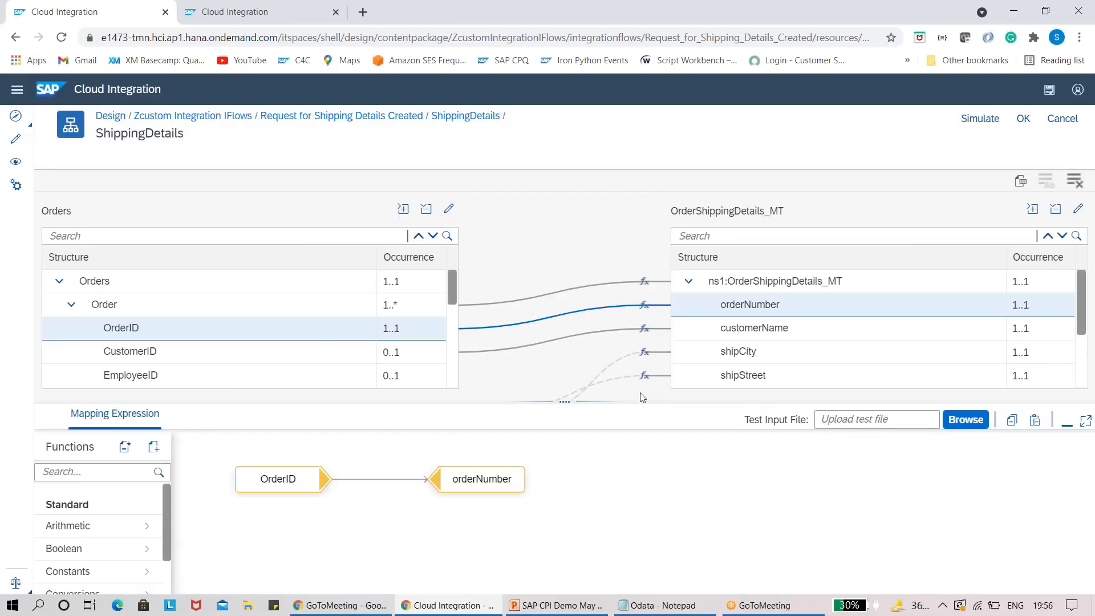
{"action": "left_click_drag", "start_coordinate": [631, 403], "coordinate": [699, 278]}
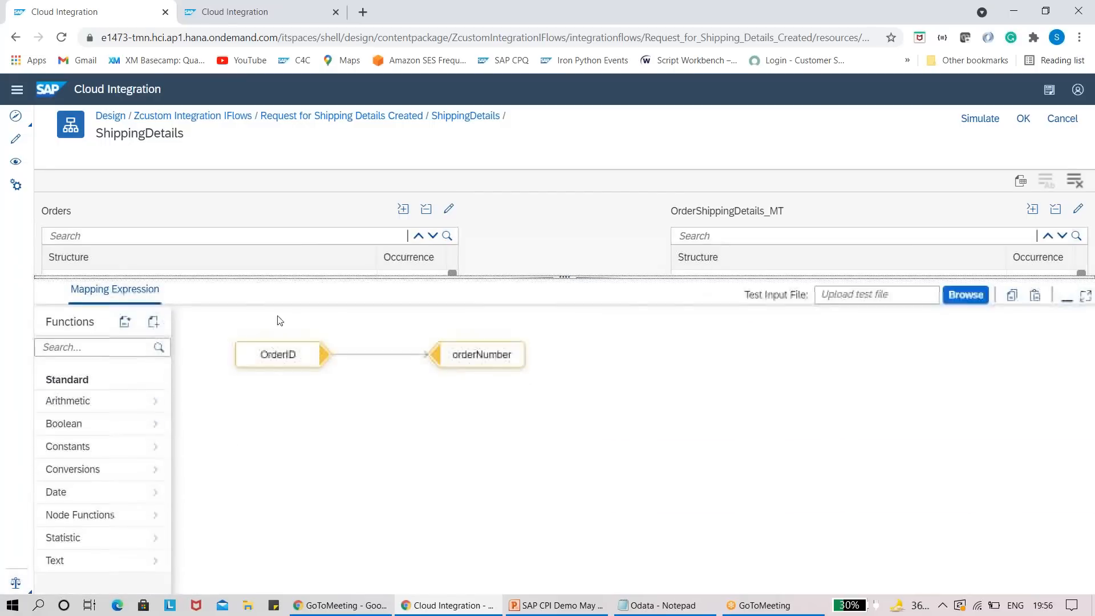
{"action": "left_click", "coordinate": [142, 402]}
{"action": "left_click", "coordinate": [48, 323]}
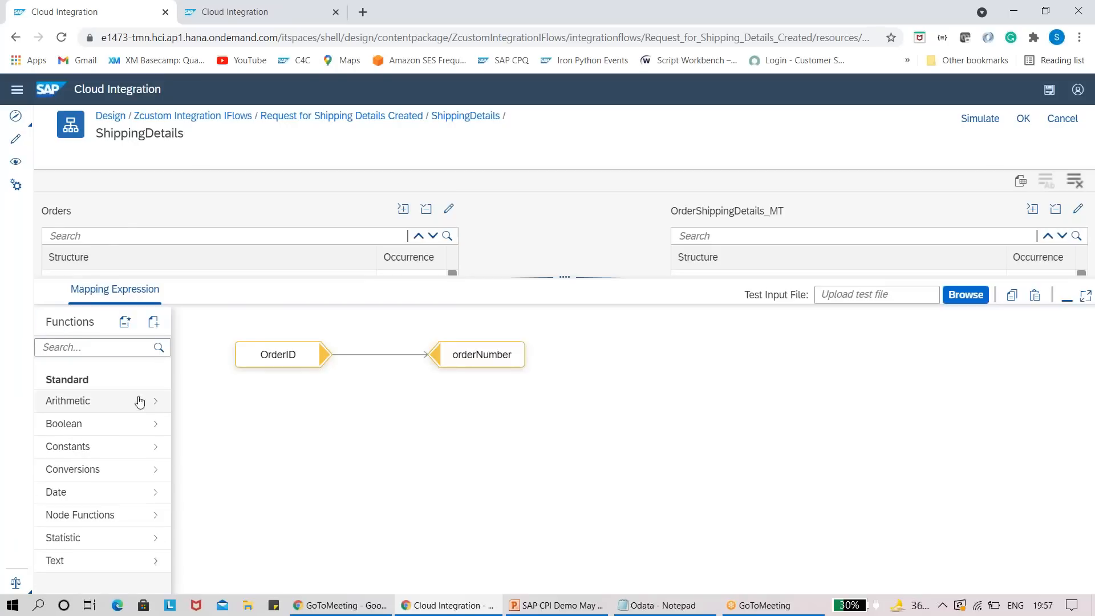
{"action": "left_click", "coordinate": [152, 428]}
{"action": "left_click", "coordinate": [50, 323]}
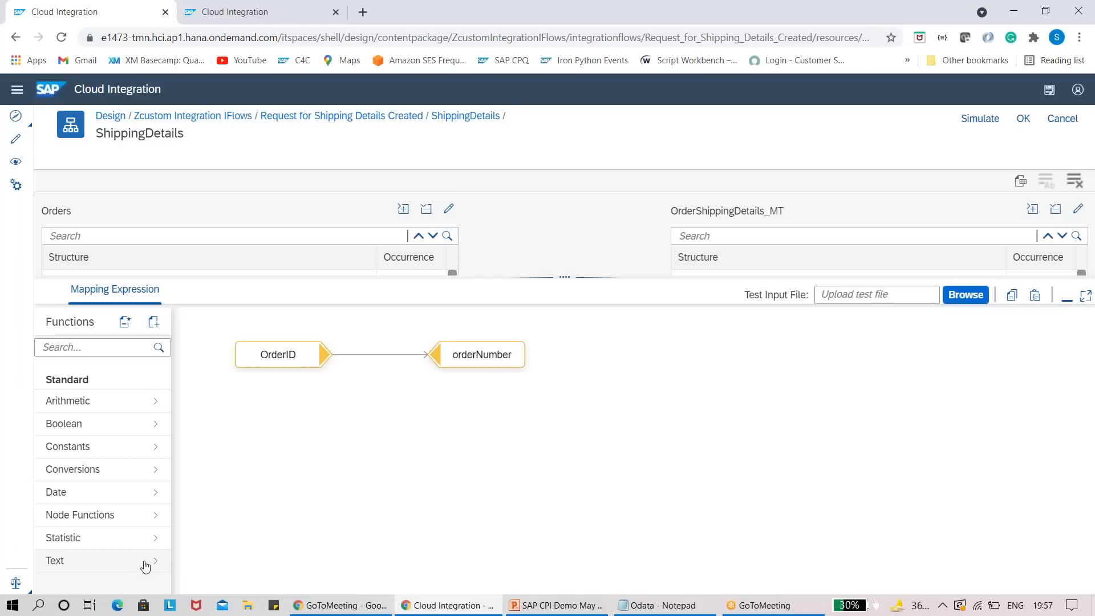
{"action": "left_click", "coordinate": [143, 560]}
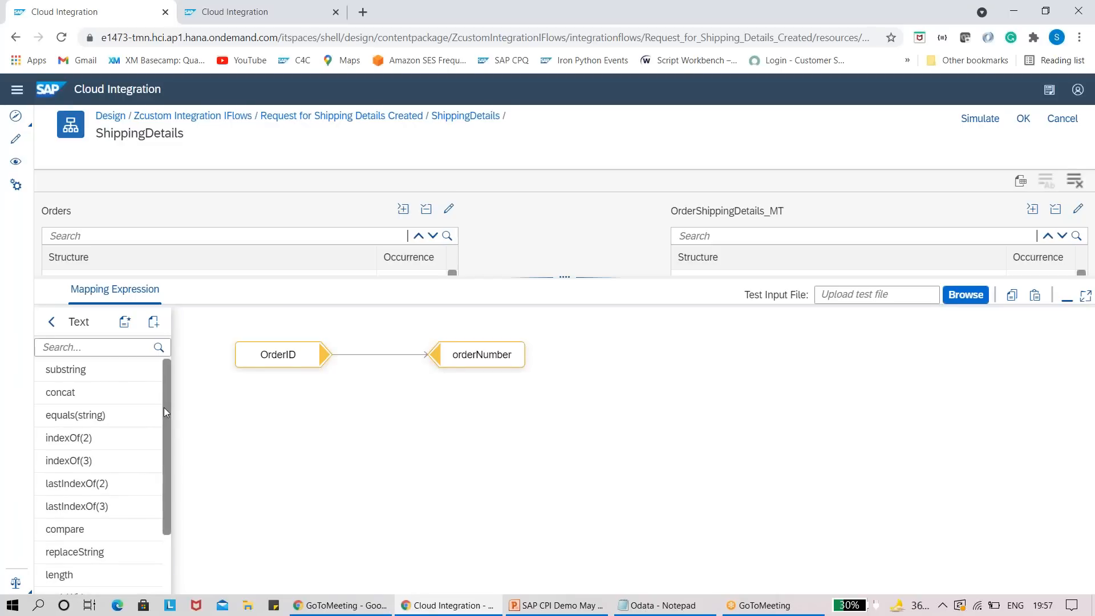
{"action": "left_click", "coordinate": [51, 322]}
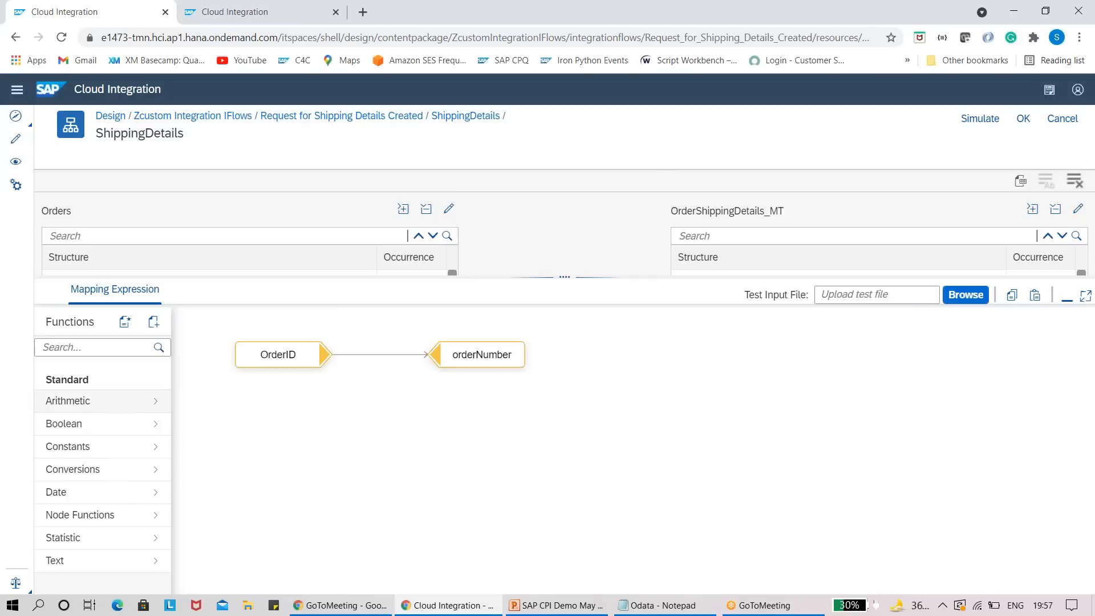
Step: Enlarge the structure area and examine the mapping expressions of customerName, shipCity, shipStreet, shipPostalCode and shipCountry
{"action": "left_click_drag", "start_coordinate": [569, 279], "coordinate": [570, 352]}
{"action": "left_click_drag", "start_coordinate": [620, 390], "coordinate": [628, 463]}
{"action": "left_click", "coordinate": [731, 336]}
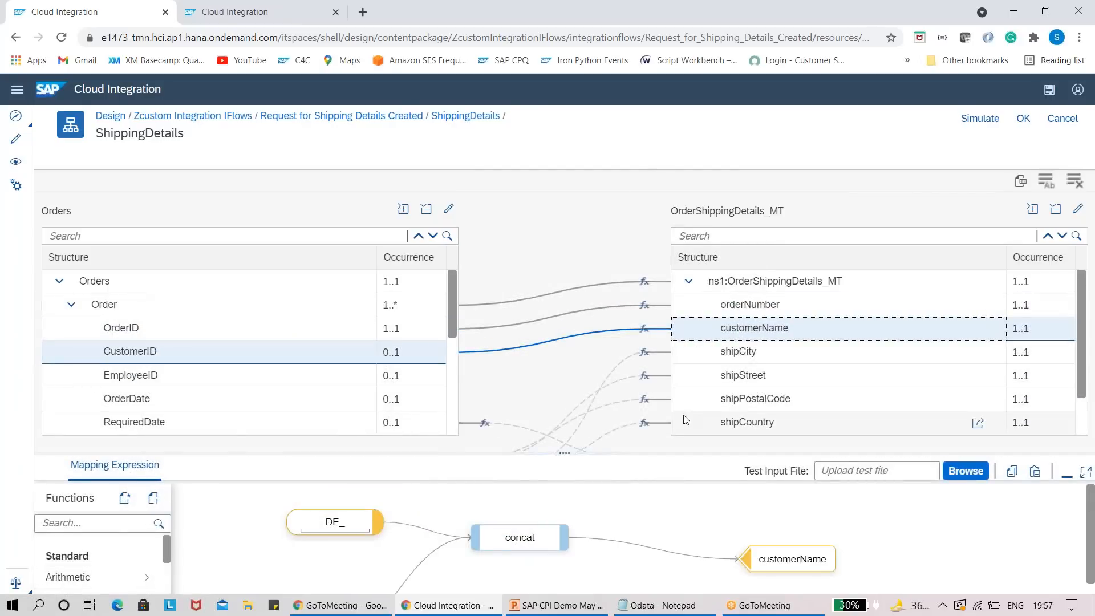
{"action": "left_click", "coordinate": [725, 356]}
{"action": "left_click", "coordinate": [728, 381]}
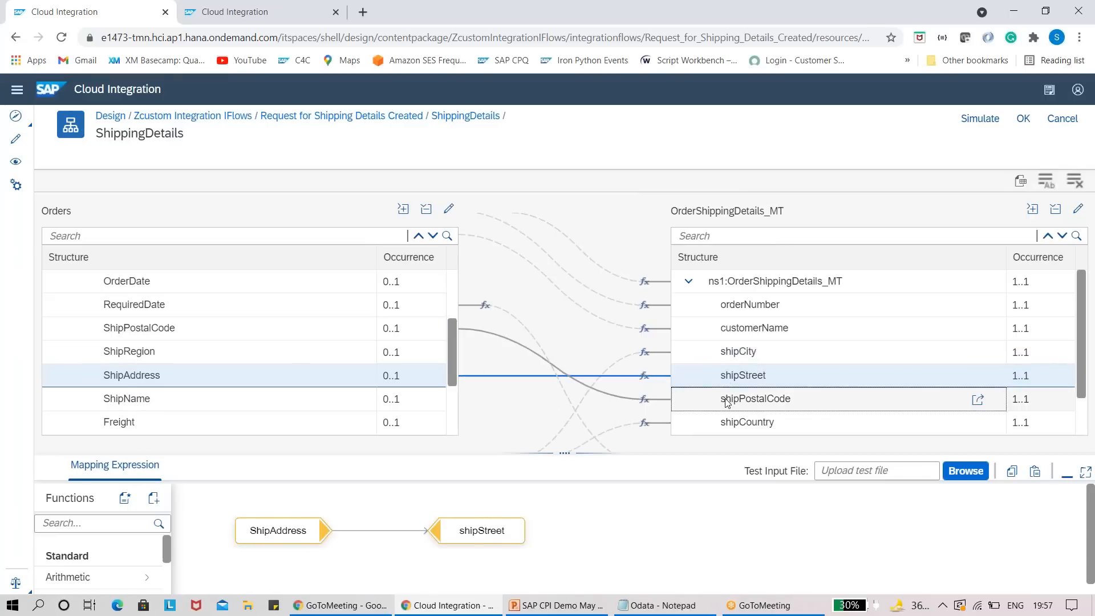
{"action": "left_click", "coordinate": [727, 400]}
{"action": "left_click", "coordinate": [727, 423]}
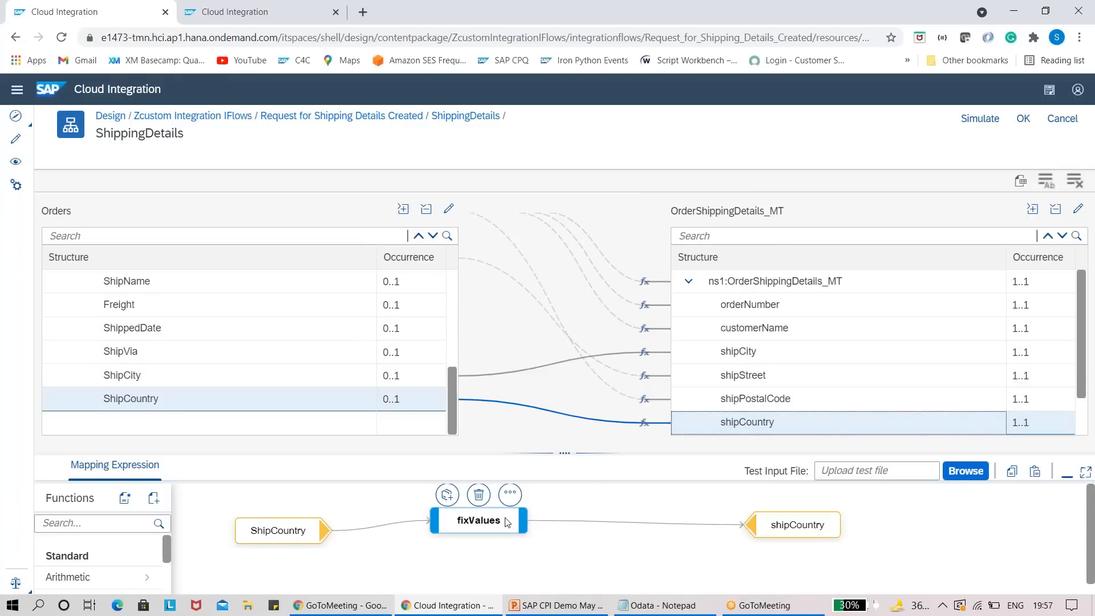
Step: Examine the mapping expression of shipDate and return to the Zcustom Integration IFlows package without keeping unsaved changes
{"action": "left_click_drag", "start_coordinate": [627, 452], "coordinate": [645, 535]}
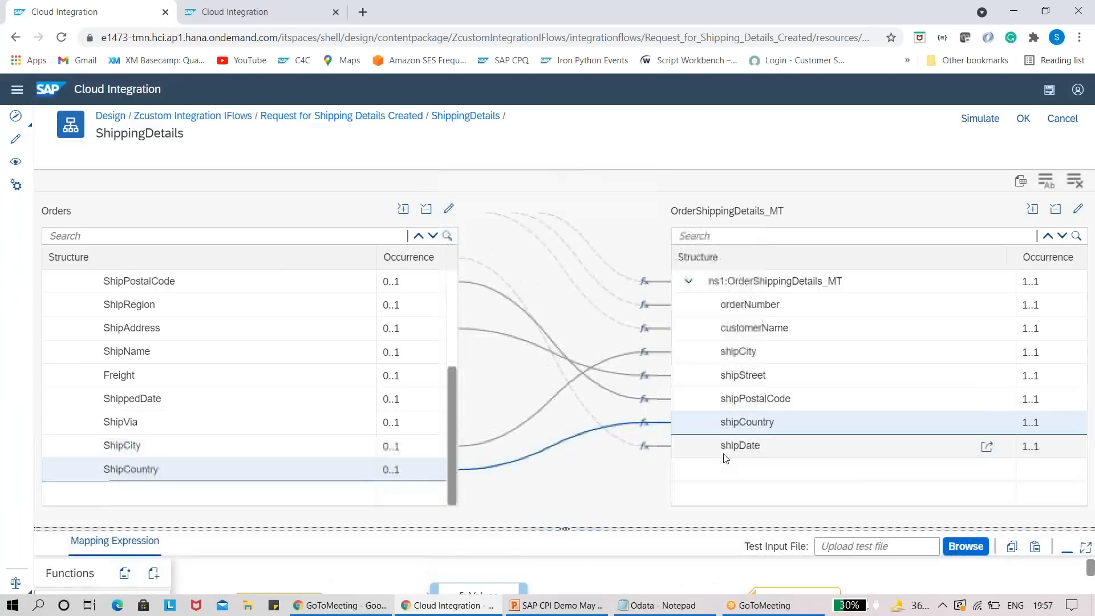
{"action": "left_click", "coordinate": [735, 445]}
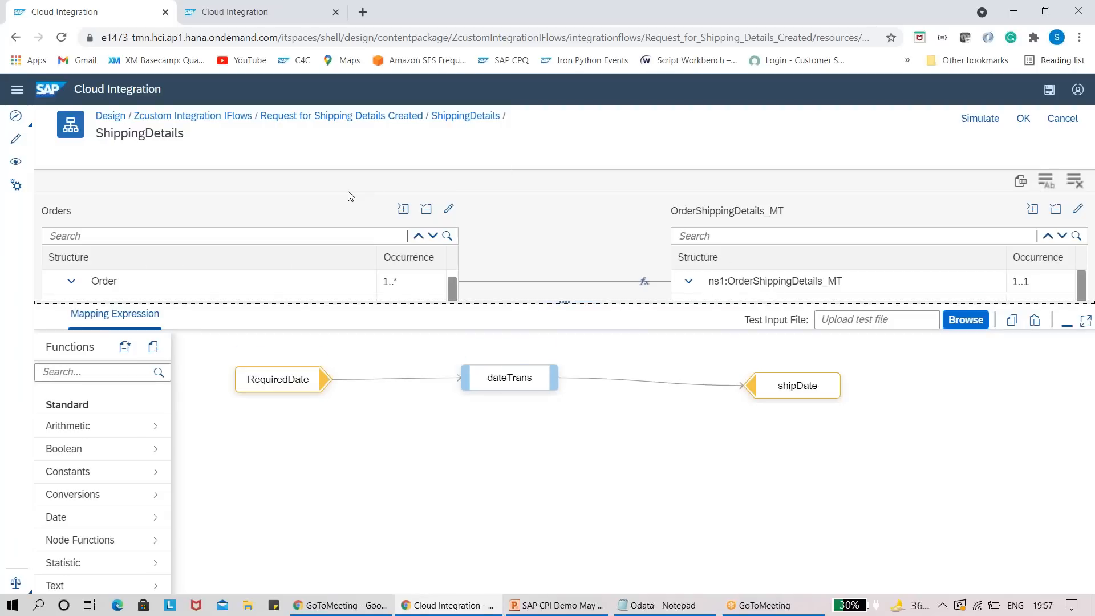
{"action": "left_click", "coordinate": [349, 116]}
{"action": "left_click", "coordinate": [193, 116]}
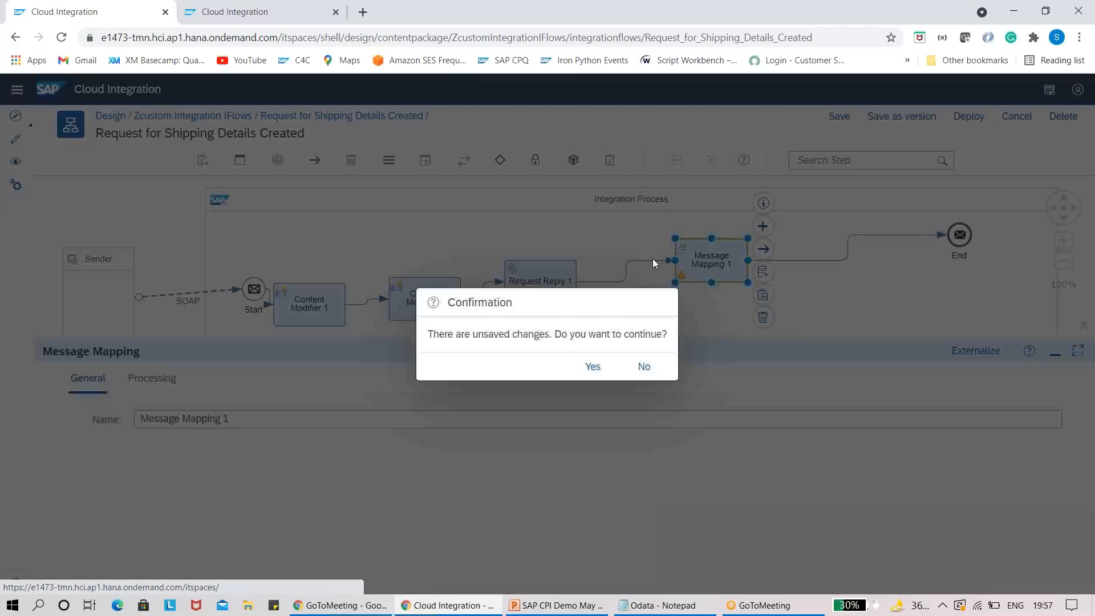
{"action": "left_click", "coordinate": [593, 366]}
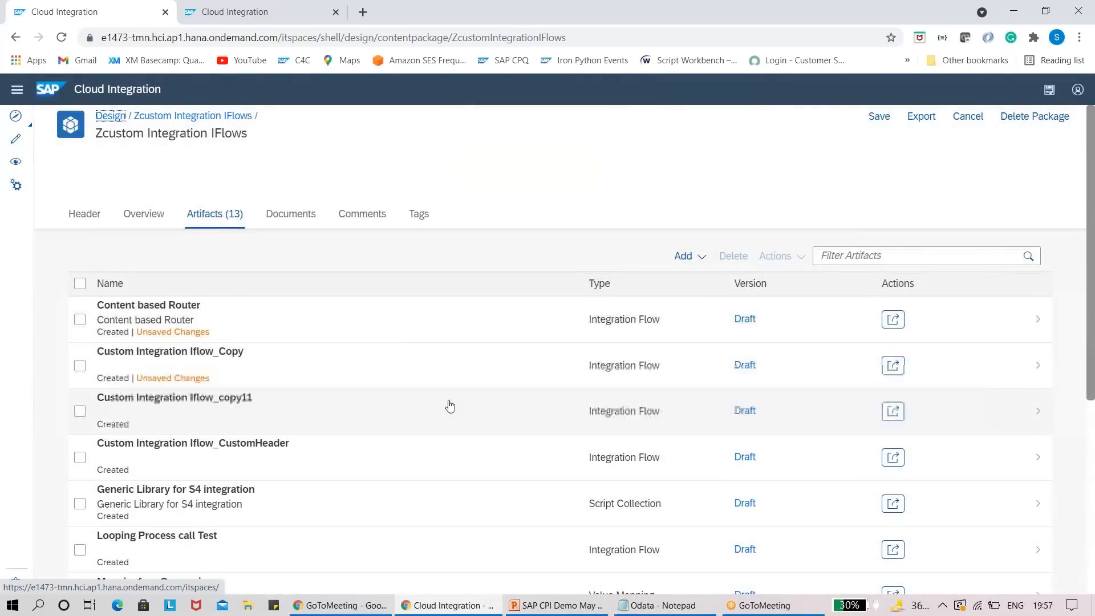
Step: Switch to the PowerPoint presentation, move the Multi Map Message slide's upper inner box up-left and label the boxes m1, m2 and Final M
{"action": "left_click", "coordinate": [569, 606]}
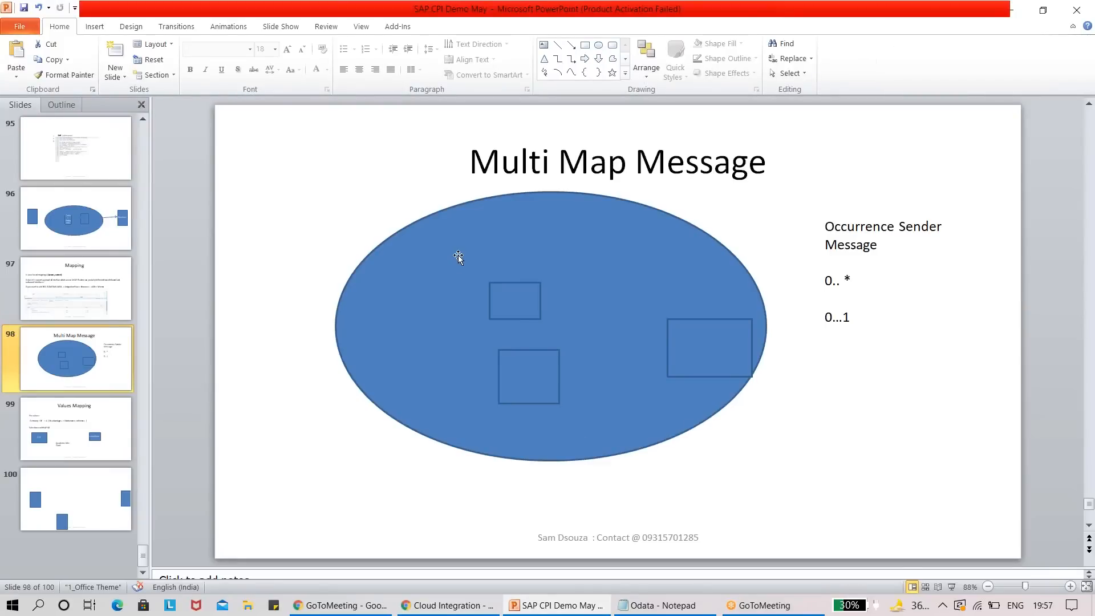
{"action": "left_click", "coordinate": [498, 300]}
{"action": "left_click_drag", "start_coordinate": [498, 300], "coordinate": [465, 271]}
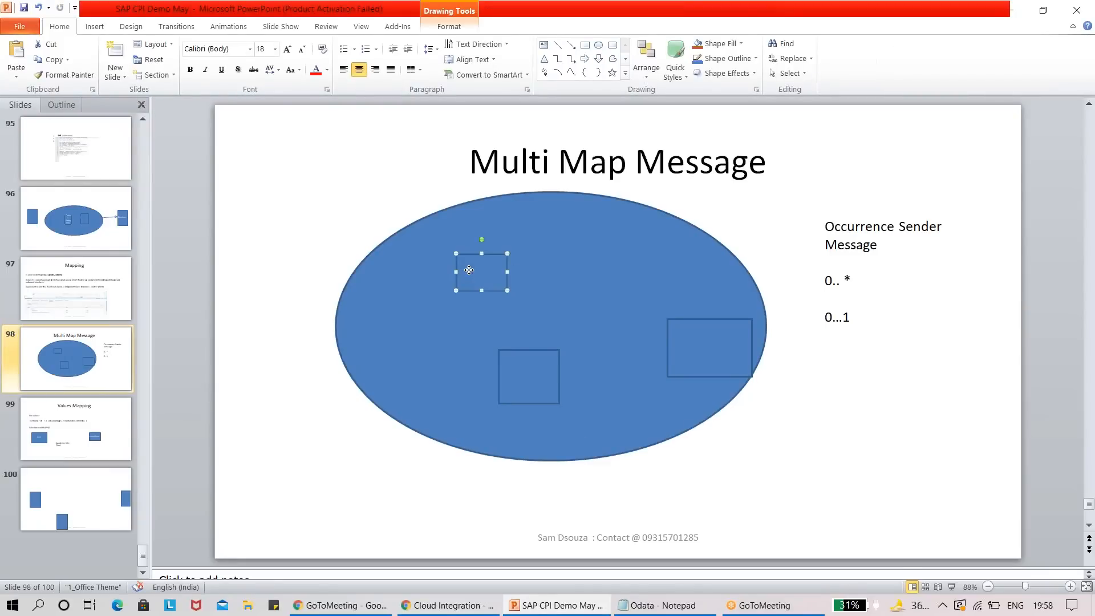
{"action": "type", "text": "m1"}
{"action": "left_click", "coordinate": [517, 368]}
{"action": "type", "text": "m2"}
{"action": "left_click", "coordinate": [748, 341]}
{"action": "type", "text": "Final M"}
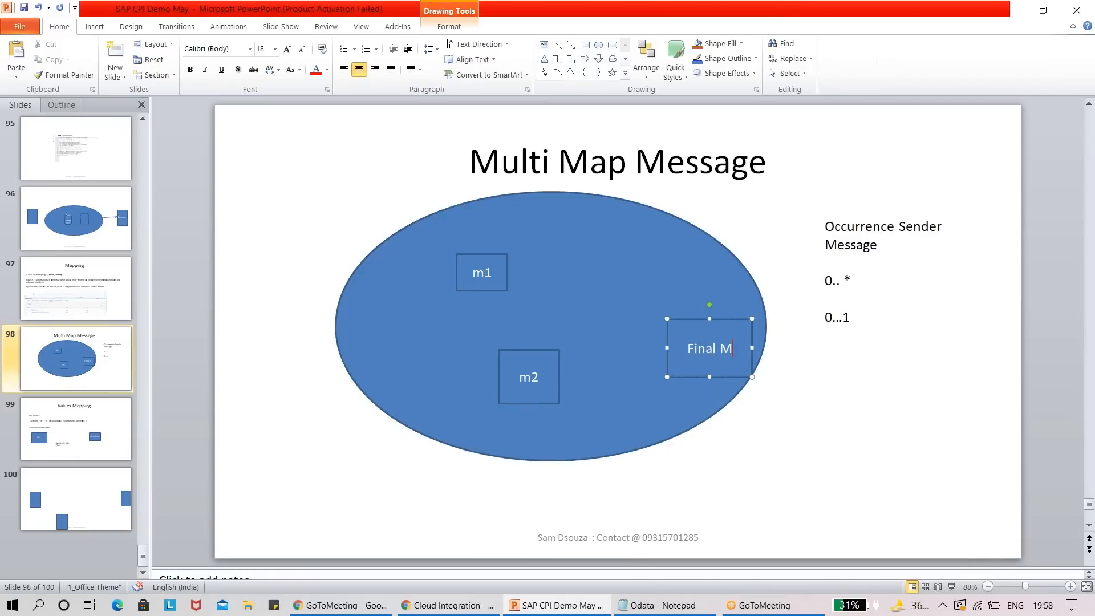
{"action": "left_click_drag", "start_coordinate": [531, 381], "coordinate": [490, 369]}
Step: Switch back to Cloud Integration, open the Shipping Message Merge with Order Details flow for editing and recover its unsaved changes
{"action": "key", "text": "alt+Tab"}
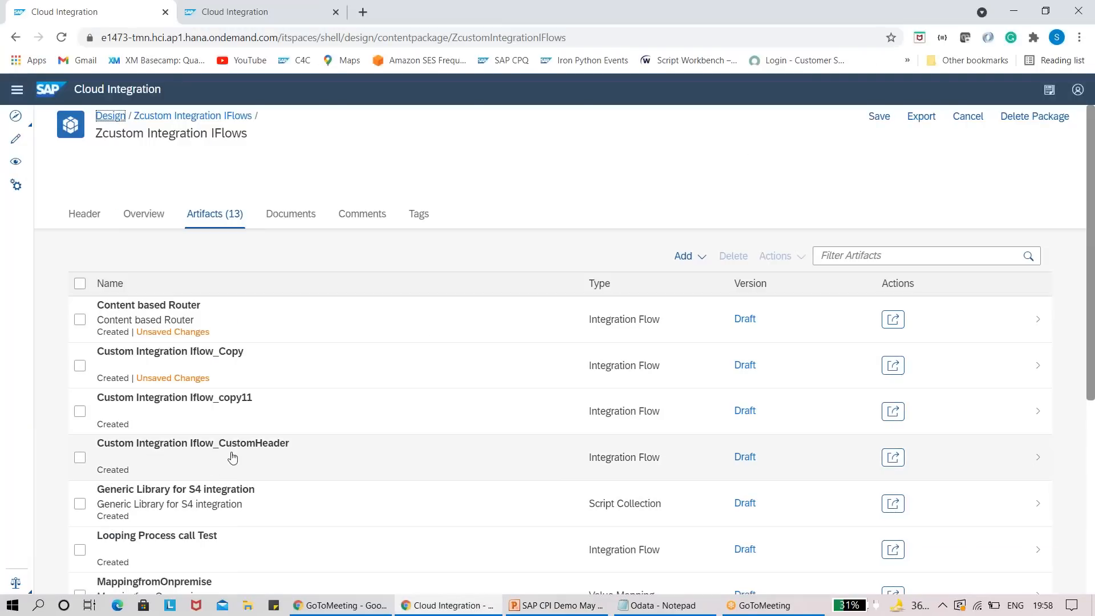
{"action": "scroll", "coordinate": [1090, 255], "scroll_direction": "down", "scroll_amount": 5}
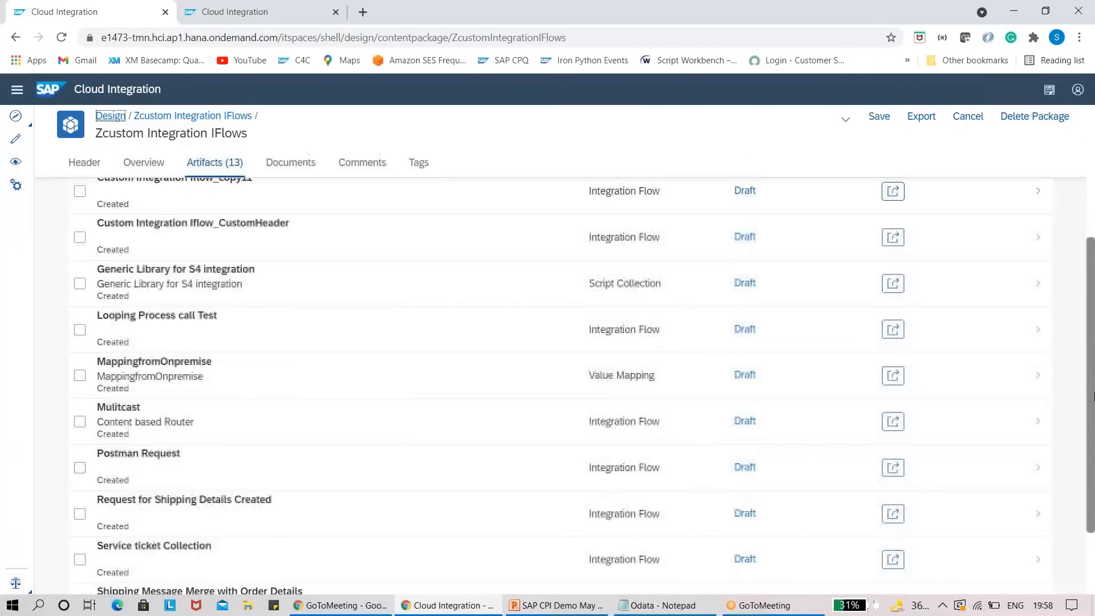
{"action": "left_click", "coordinate": [271, 504]}
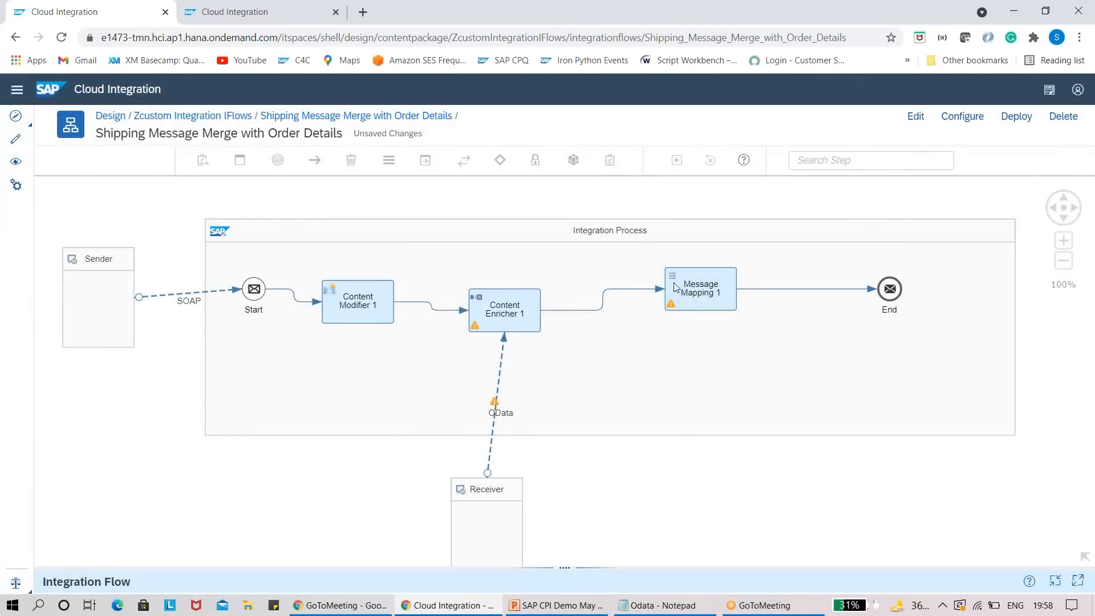
{"action": "left_click", "coordinate": [697, 294]}
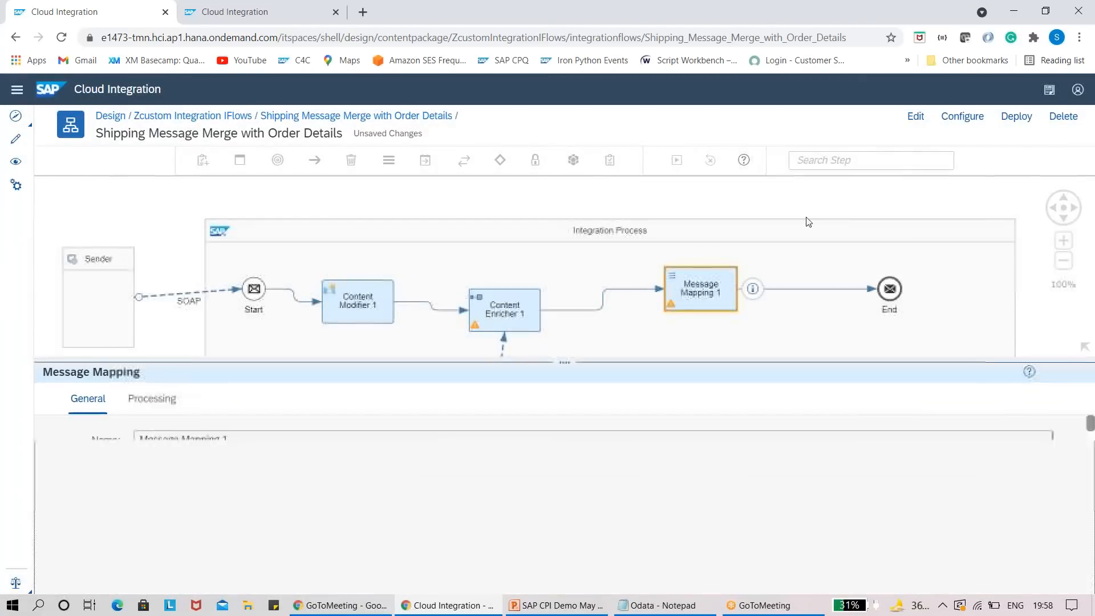
{"action": "left_click", "coordinate": [916, 116]}
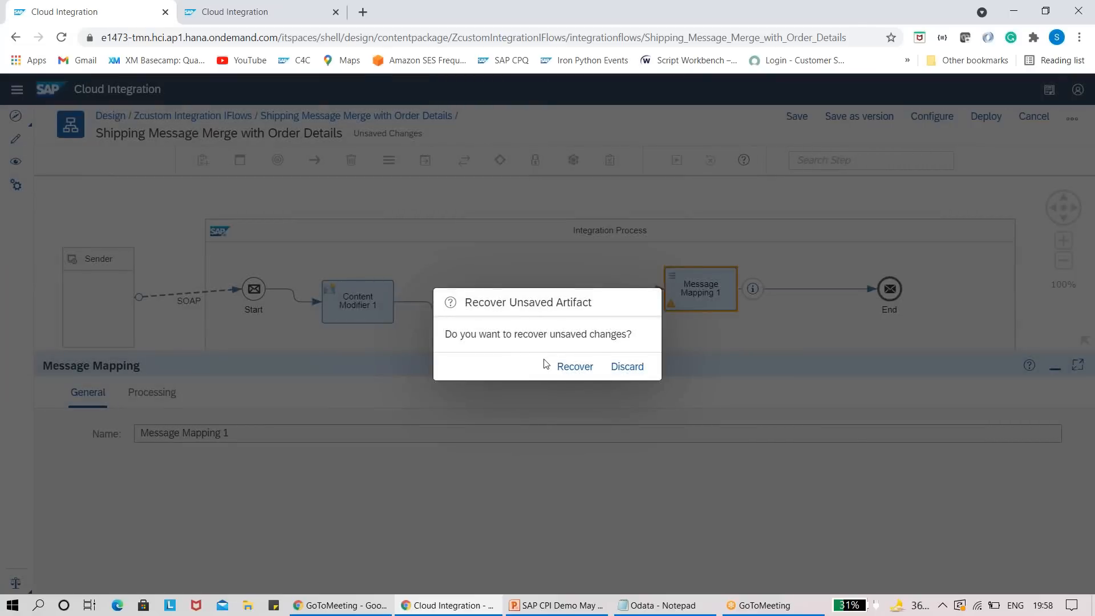
{"action": "left_click", "coordinate": [574, 366]}
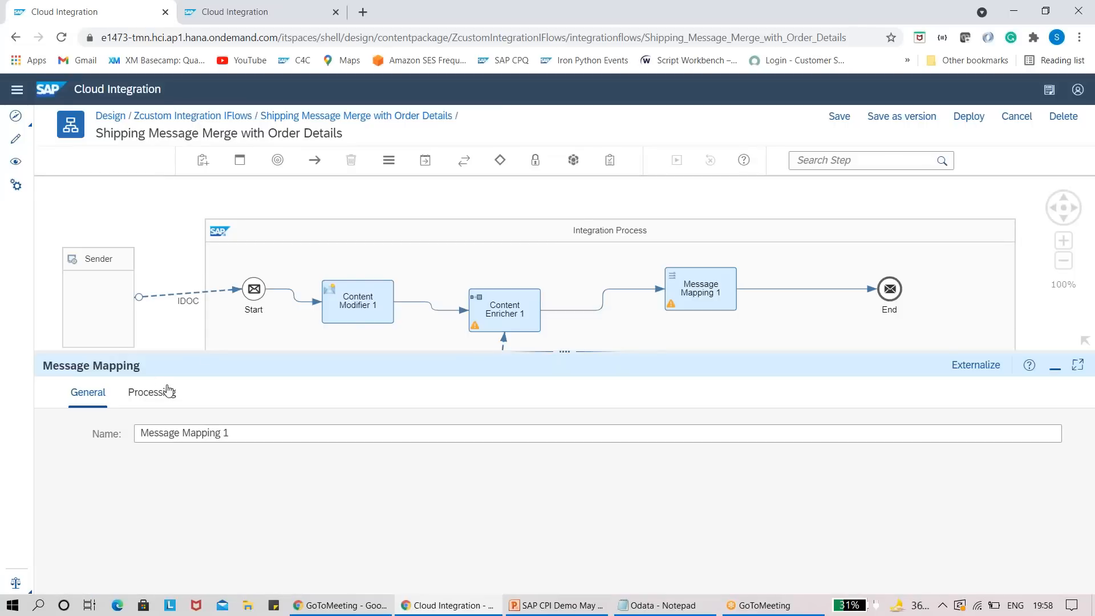
Step: Open the MultiMap_message mapping of Message Mapping 1 and view the occurrence options of the Order_MT source message
{"action": "left_click", "coordinate": [162, 392]}
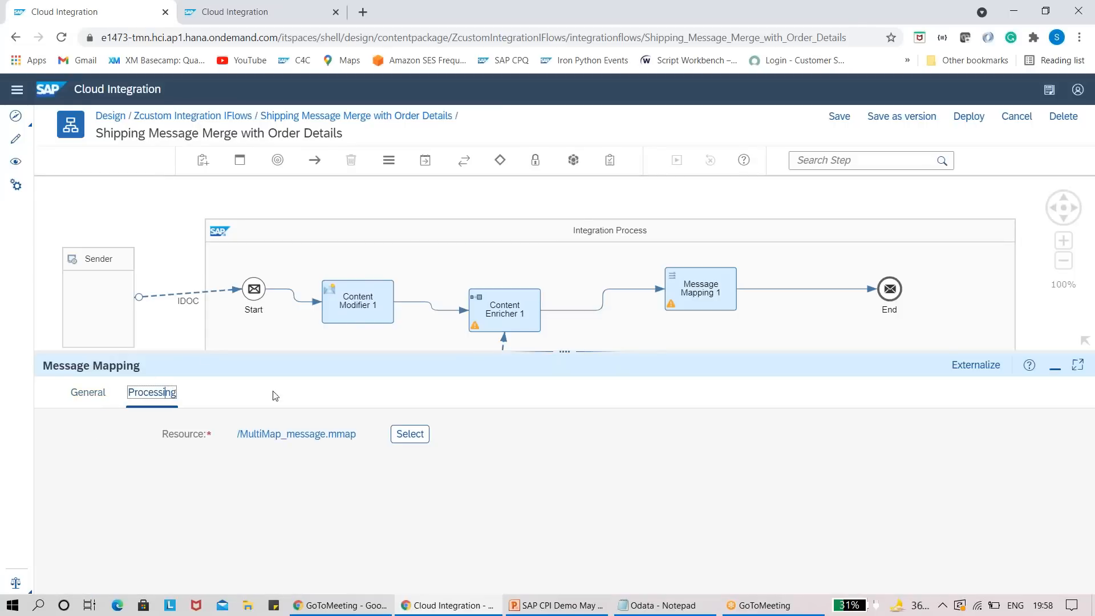
{"action": "left_click", "coordinate": [305, 433]}
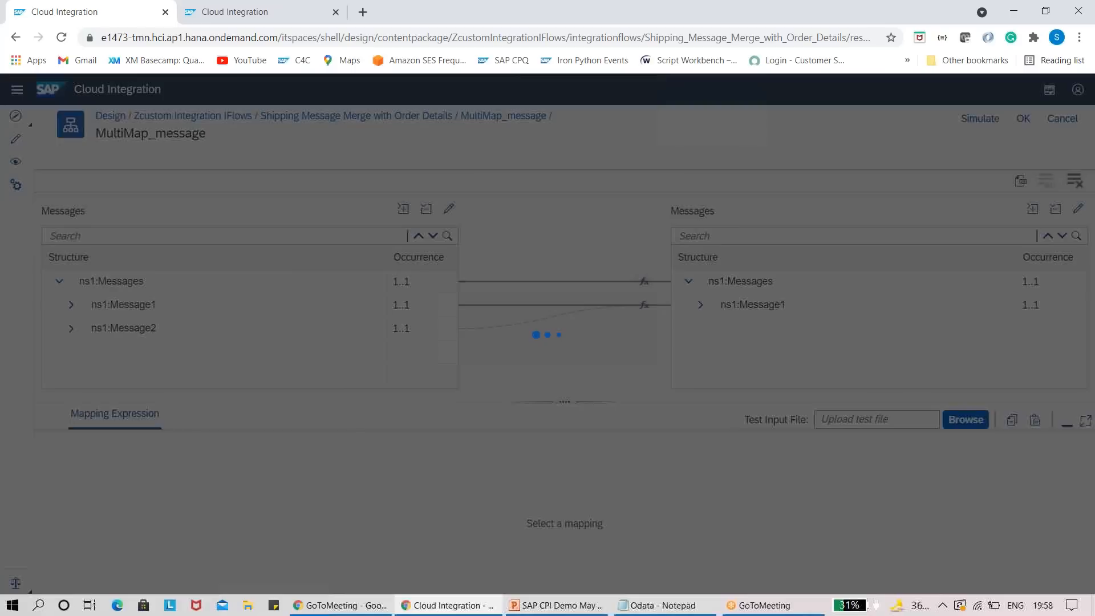
{"action": "left_click", "coordinate": [471, 219]}
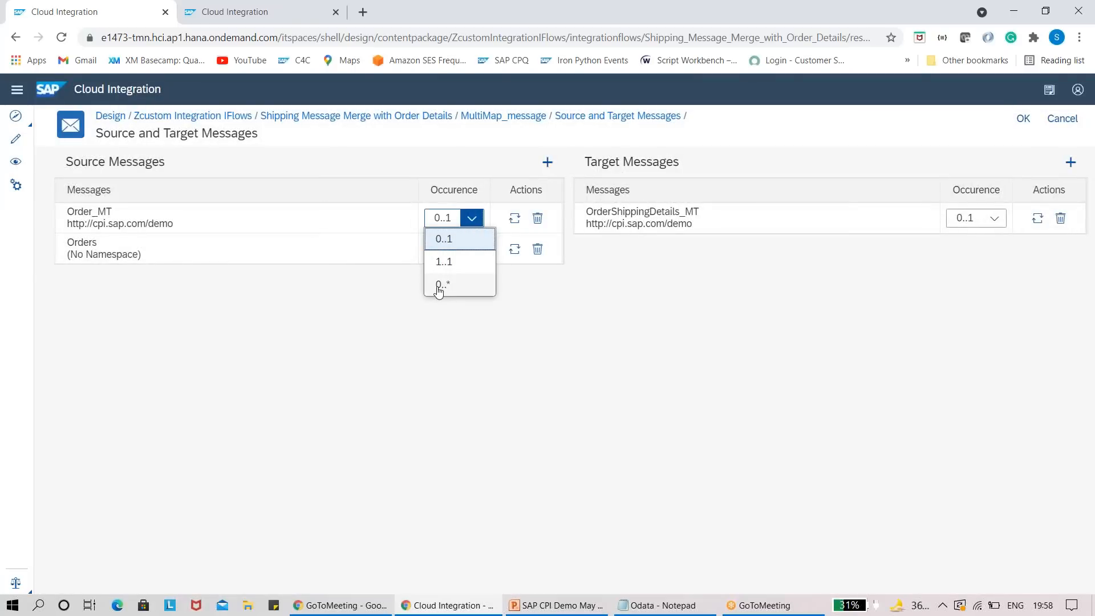
{"action": "left_click", "coordinate": [372, 326]}
{"action": "left_click", "coordinate": [474, 118]}
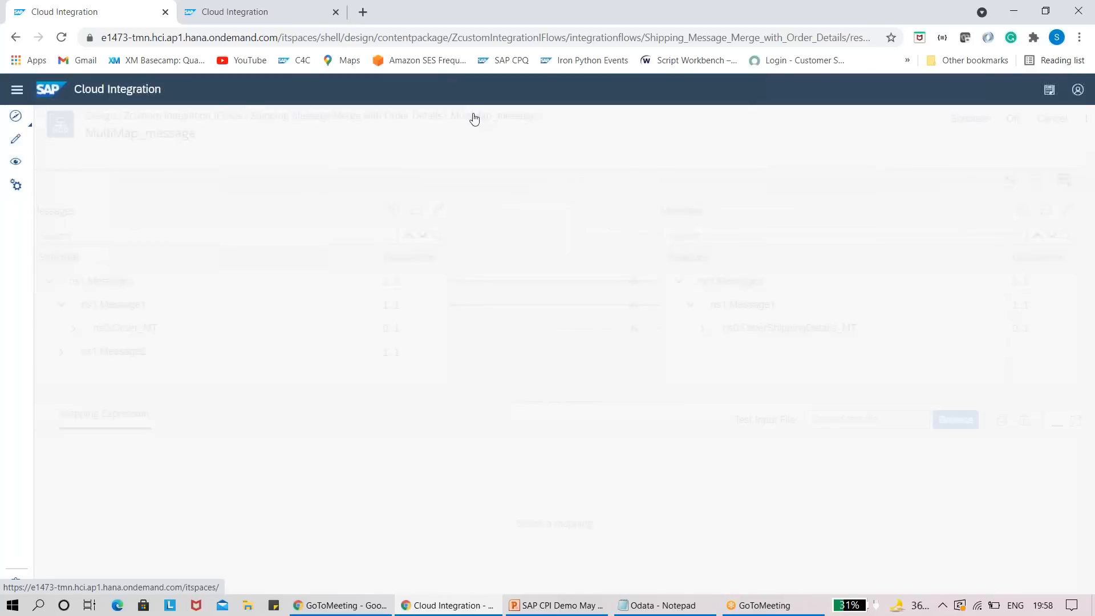
Step: Review the source and target messages again, and expand OrderShippingDetails_MT in the MultiMap_message target structure
{"action": "left_click", "coordinate": [449, 208]}
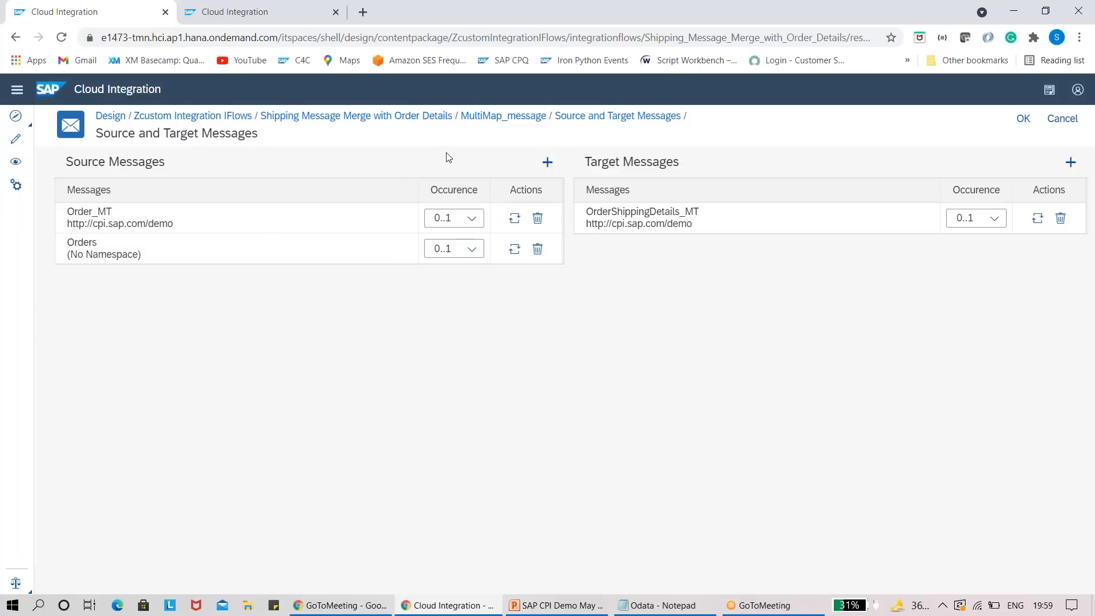
{"action": "left_click", "coordinate": [492, 122]}
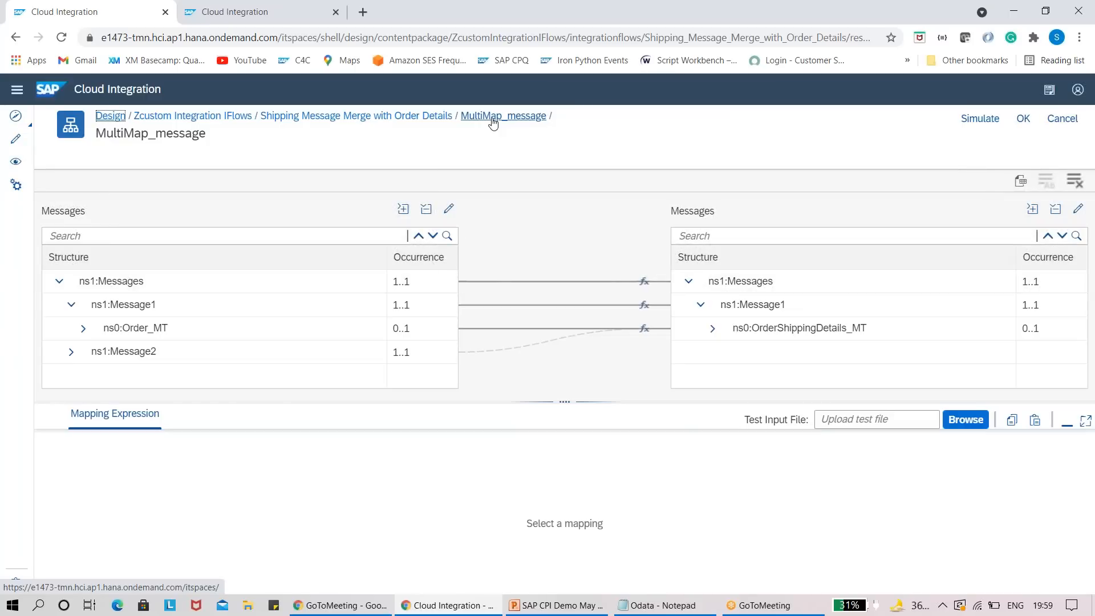
{"action": "left_click_drag", "start_coordinate": [564, 401], "coordinate": [582, 501]}
{"action": "left_click", "coordinate": [712, 328]}
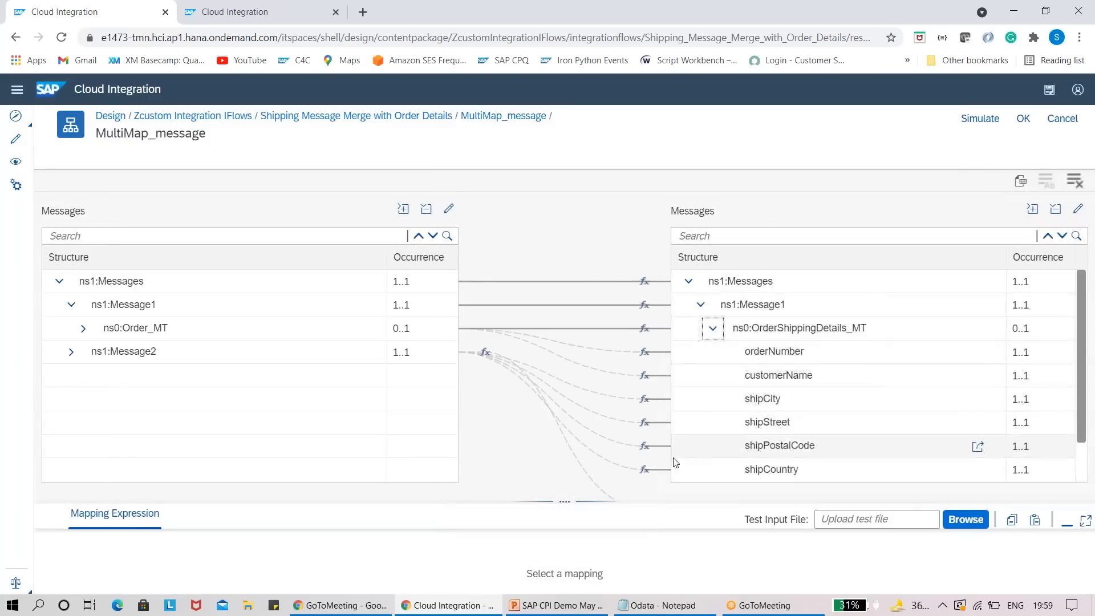
Step: Switch to the PowerPoint presentation, show the Values Mapping slide and highlight its fix values example text
{"action": "left_click", "coordinate": [558, 605]}
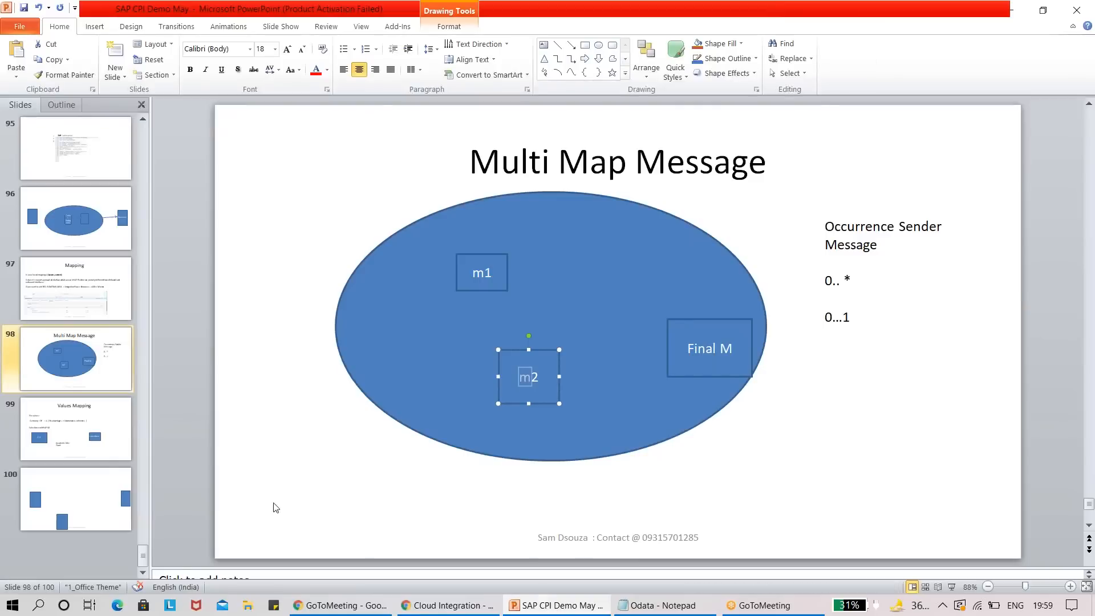
{"action": "left_click", "coordinate": [98, 436]}
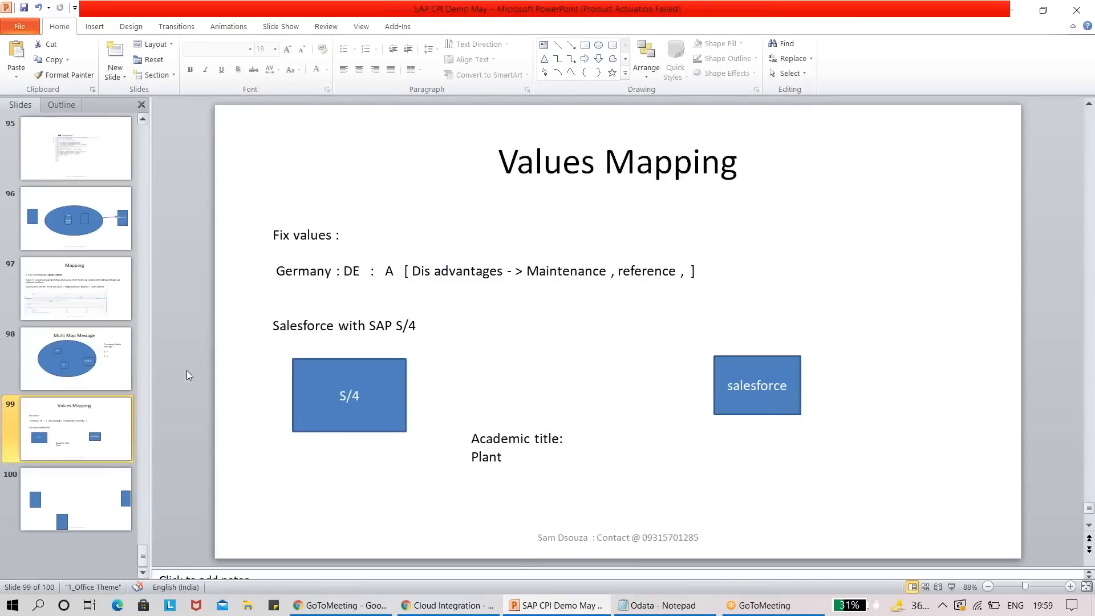
{"action": "left_click_drag", "start_coordinate": [404, 275], "coordinate": [245, 242]}
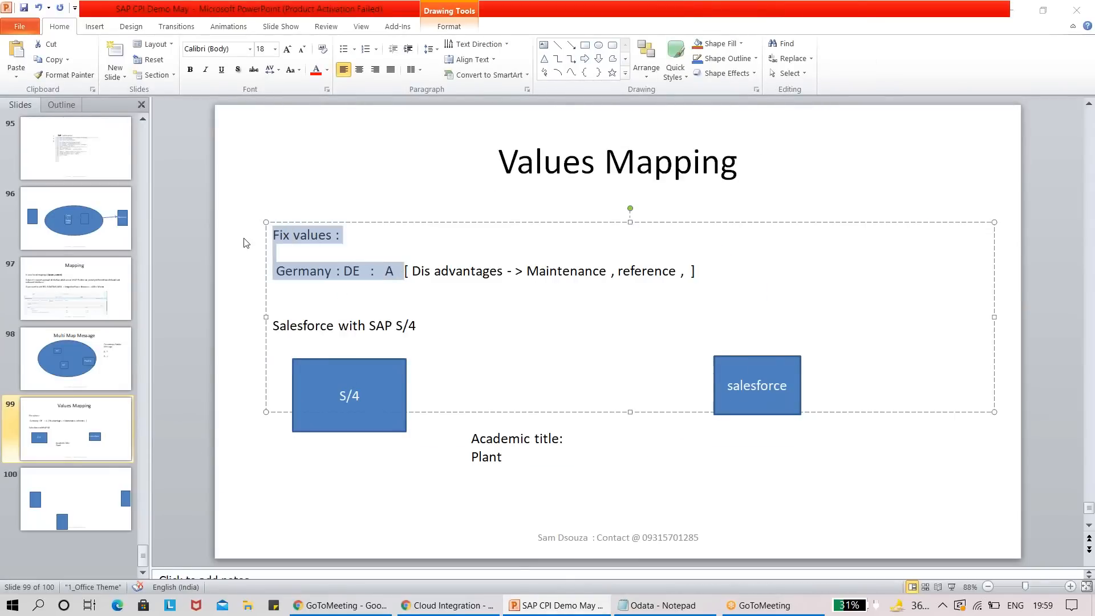
Step: Switch to Cloud Integration, examine the valueMapping expression of shipCountry and return to the Values Mapping slide
{"action": "key", "text": "alt+Tab"}
{"action": "left_click", "coordinate": [872, 469]}
{"action": "left_click_drag", "start_coordinate": [597, 504], "coordinate": [597, 323]}
{"action": "left_click", "coordinate": [494, 415]}
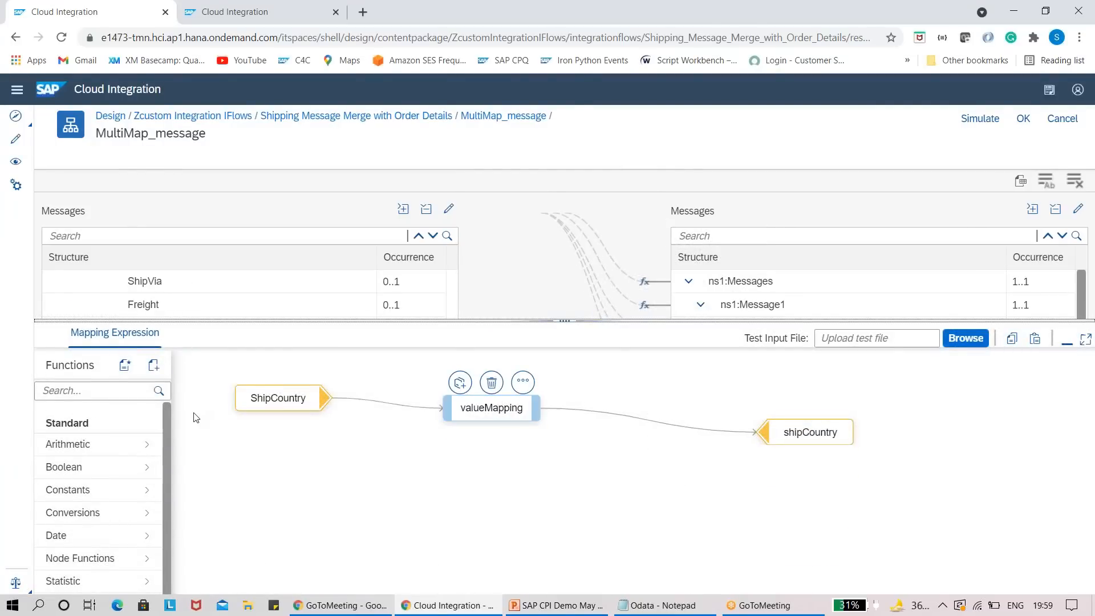
{"action": "key", "text": "alt+Tab"}
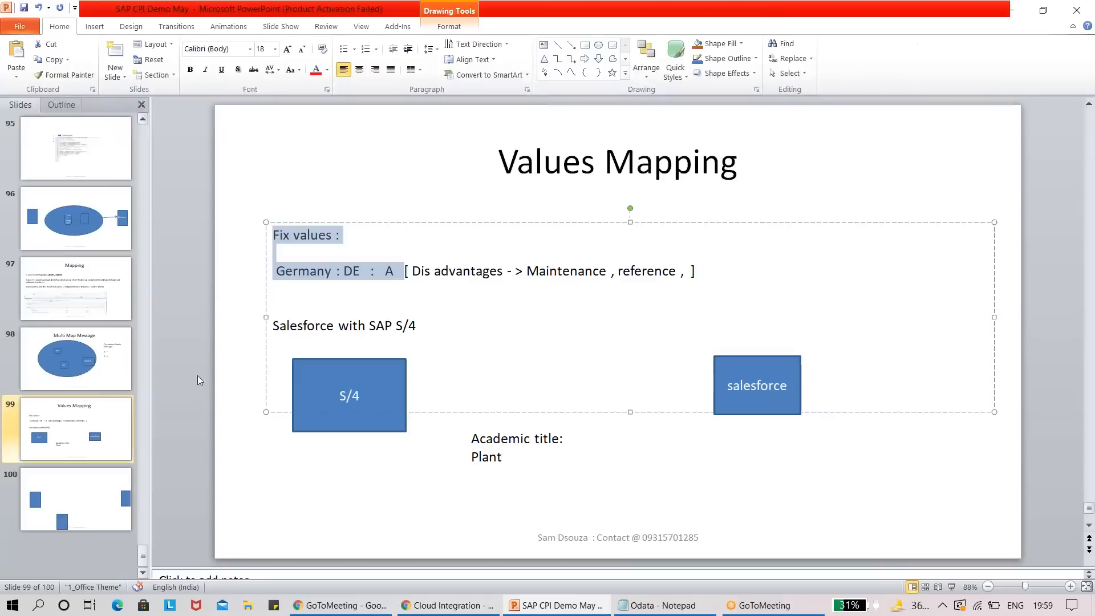
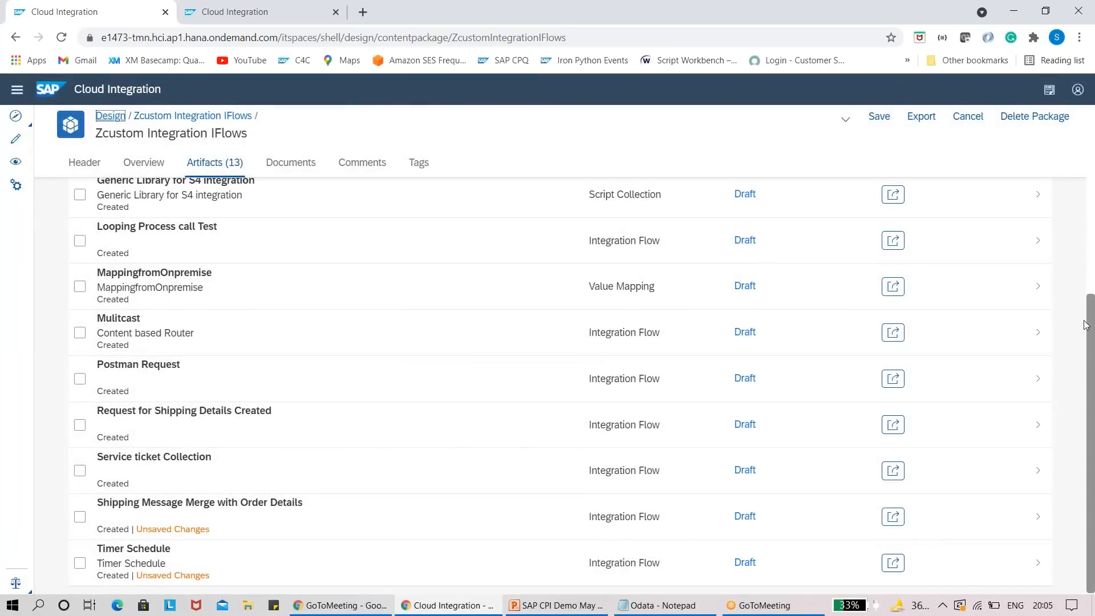
Step: Add an integration flow named Message_mapping to the Zcustom Integration IFlows package
{"action": "left_click_drag", "start_coordinate": [1091, 332], "coordinate": [1091, 114]}
{"action": "left_click", "coordinate": [944, 7]}
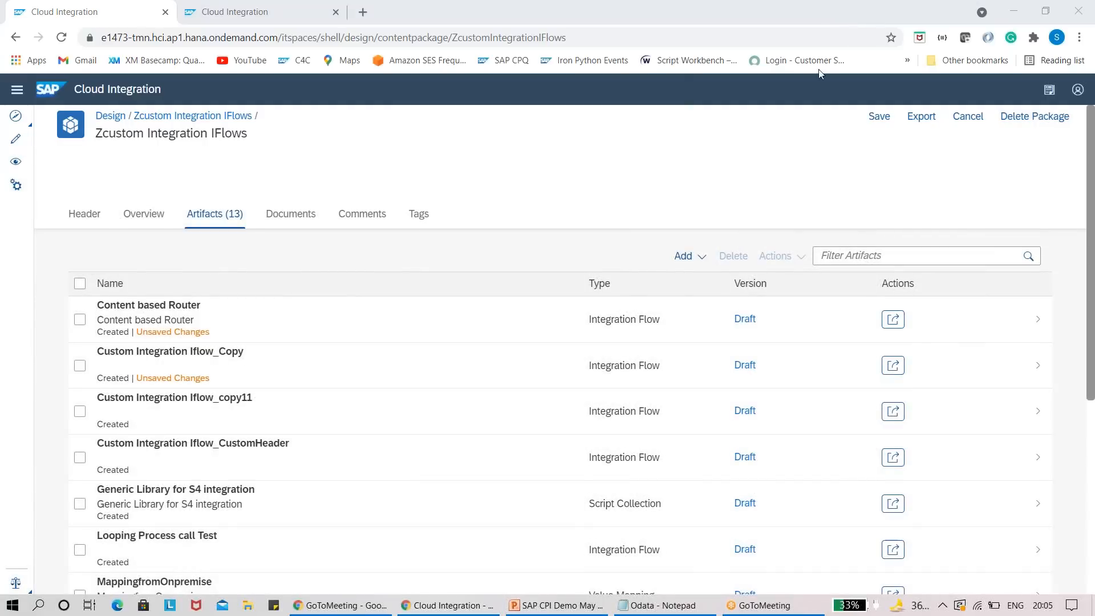
{"action": "left_click", "coordinate": [694, 254]}
{"action": "key", "text": "Down"}
{"action": "key", "text": "Down"}
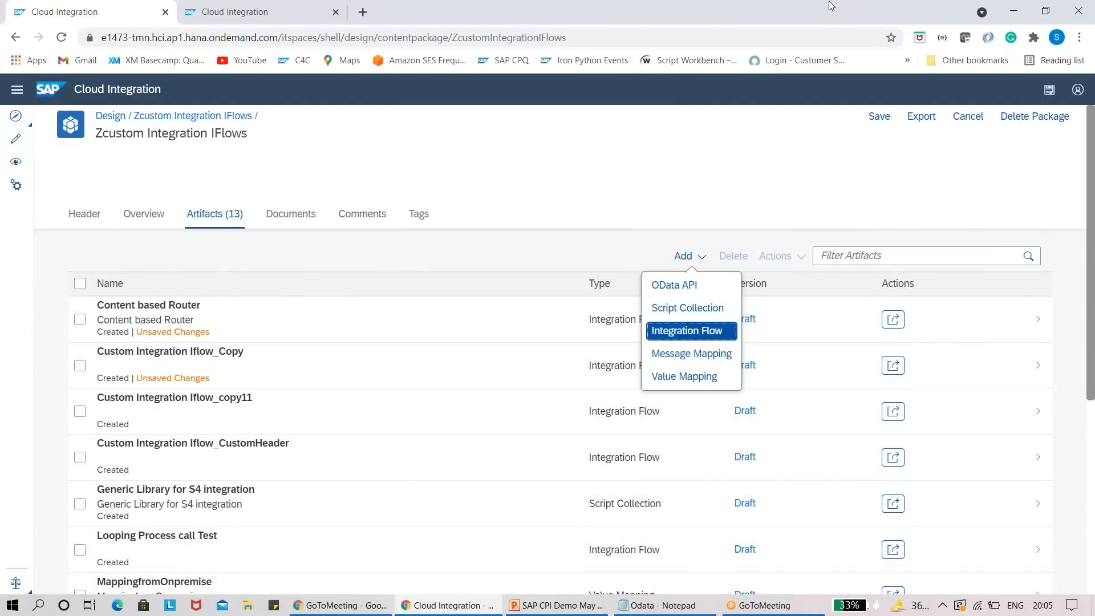
{"action": "key", "text": "Return"}
{"action": "type", "text": "Message"}
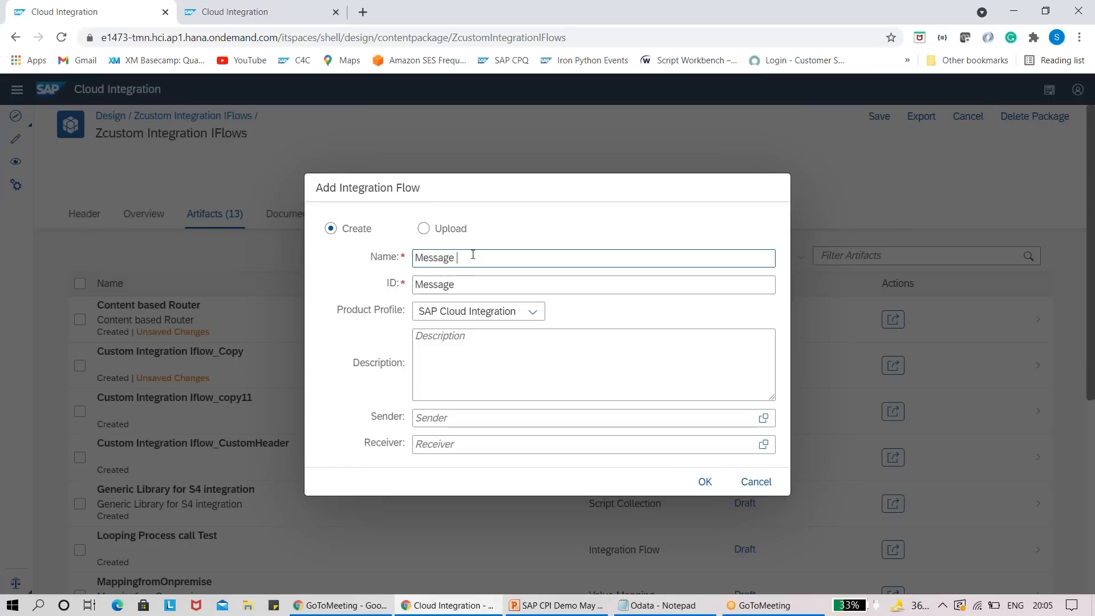
{"action": "type", "text": "_mapping"}
{"action": "left_click", "coordinate": [704, 482]}
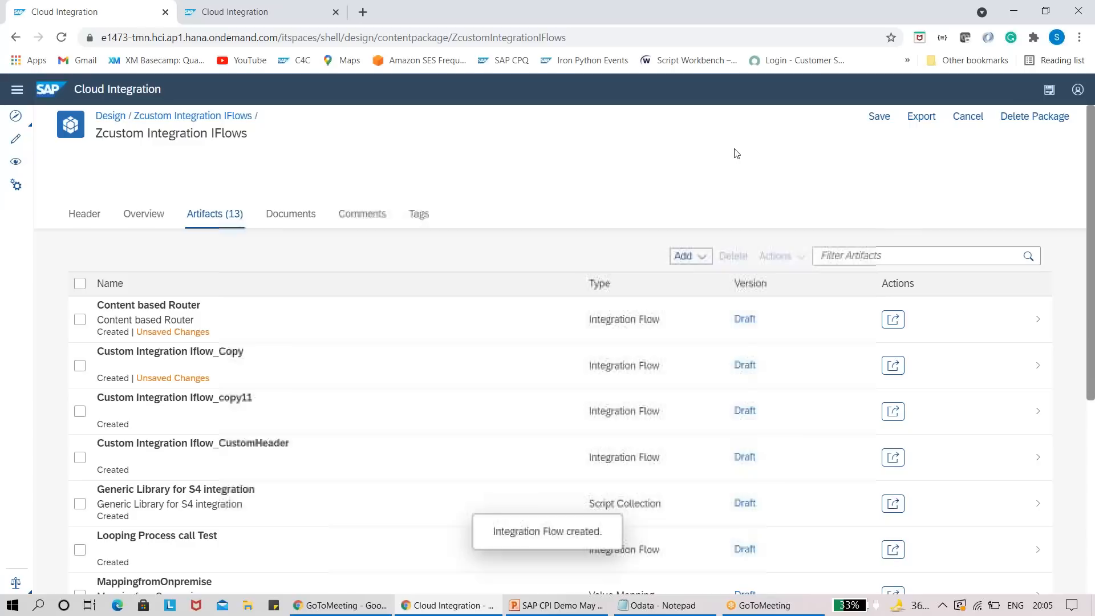
Step: Filter the package artifacts by "me" and open the Message_mapping integration flow
{"action": "left_click", "coordinate": [861, 255]}
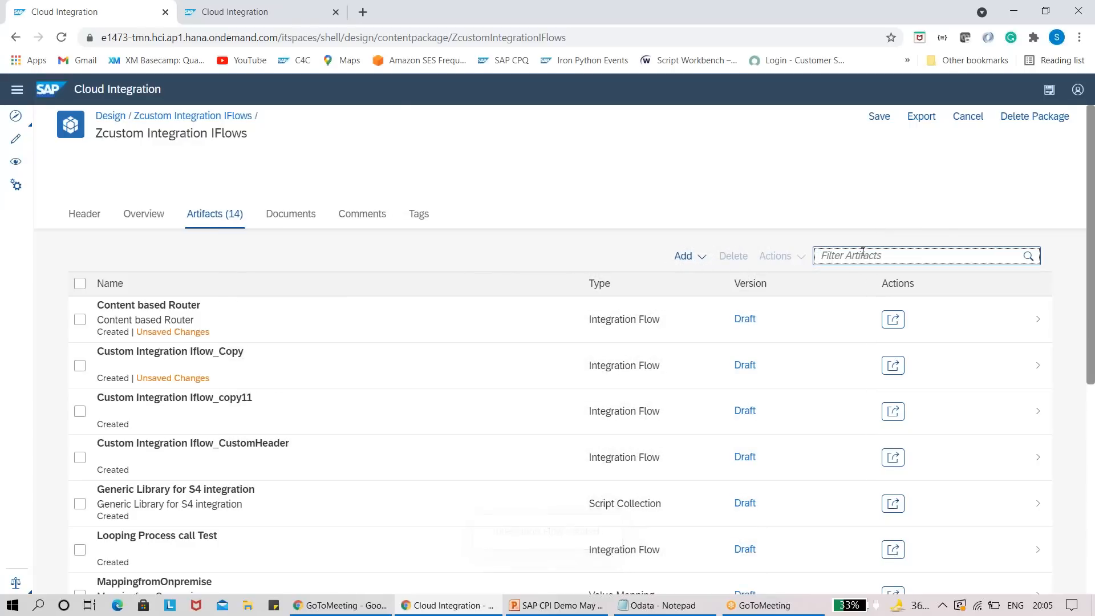
{"action": "type", "text": "me"}
{"action": "left_click", "coordinate": [844, 20]}
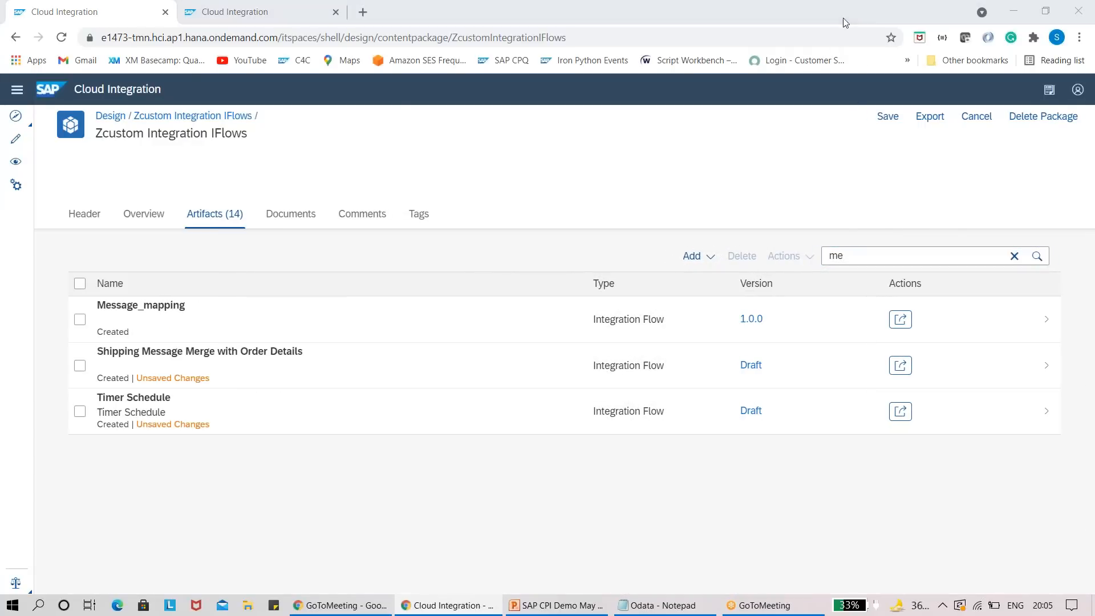
{"action": "left_click", "coordinate": [160, 308]}
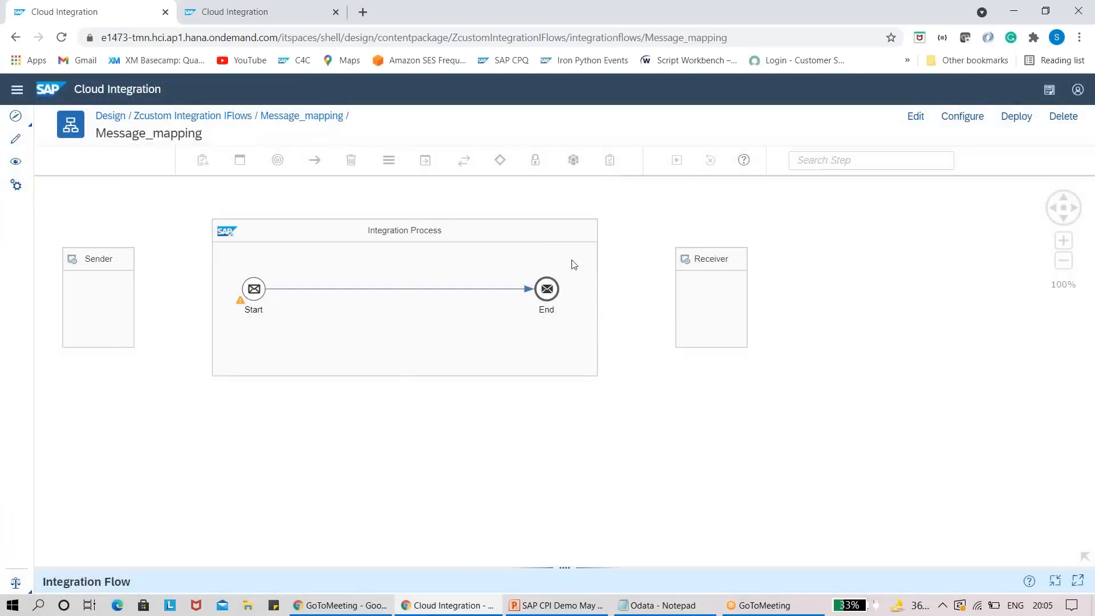
Step: Put the Message_mapping flow in edit mode and move the Receiver farther away from the Integration Process
{"action": "left_click", "coordinate": [742, 298]}
{"action": "left_click", "coordinate": [915, 116]}
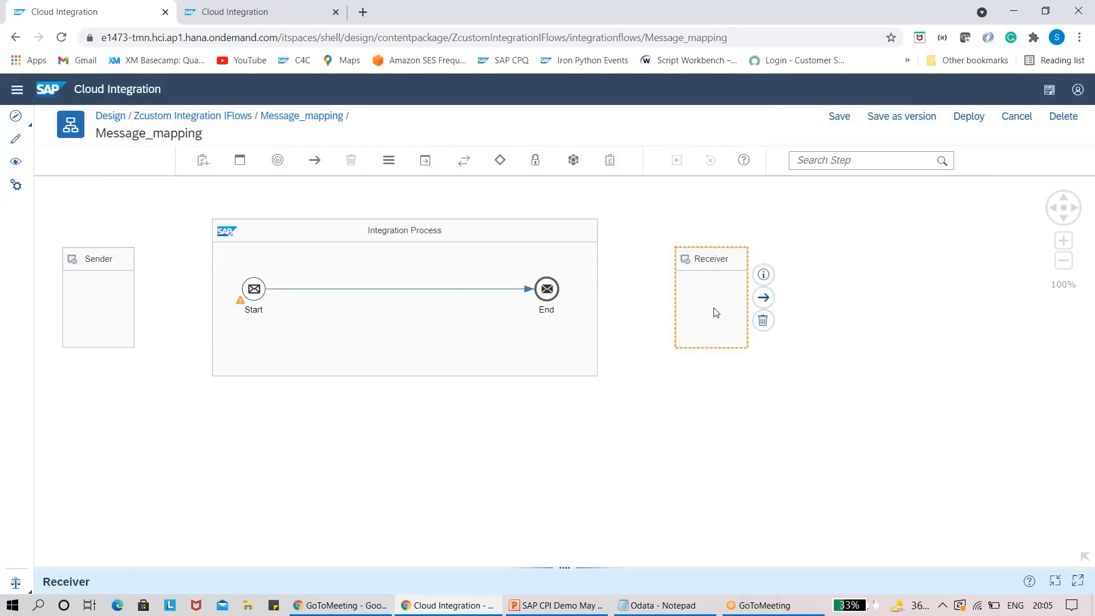
{"action": "left_click_drag", "start_coordinate": [712, 309], "coordinate": [909, 308]}
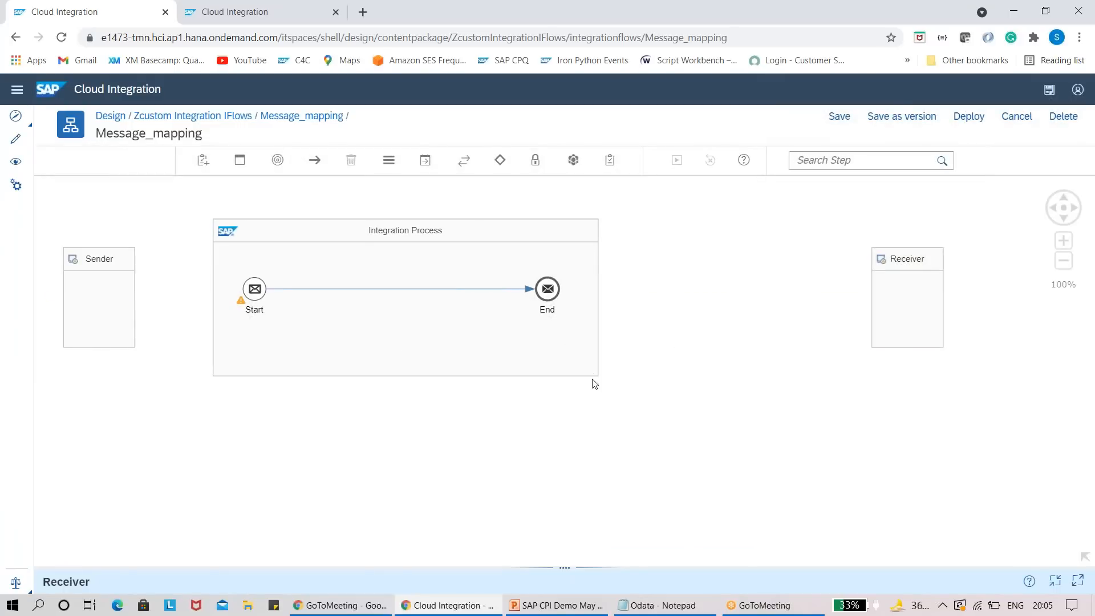
Step: Widen the Integration Process pool toward the Receiver and move the End event farther away from Start
{"action": "left_click", "coordinate": [599, 345]}
{"action": "left_click", "coordinate": [593, 234]}
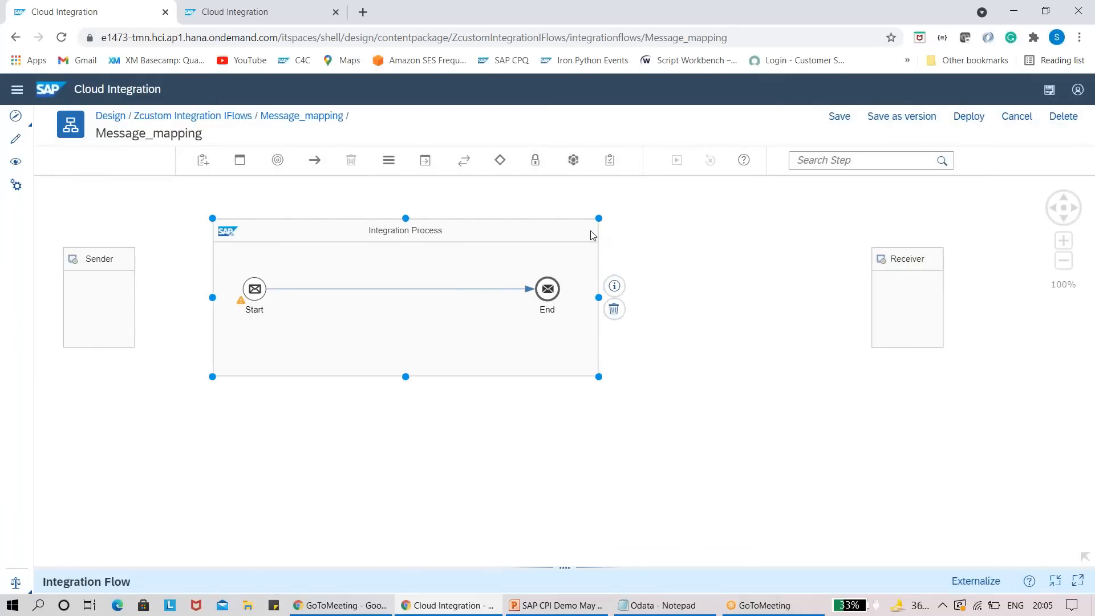
{"action": "left_click_drag", "start_coordinate": [597, 297], "coordinate": [762, 298]}
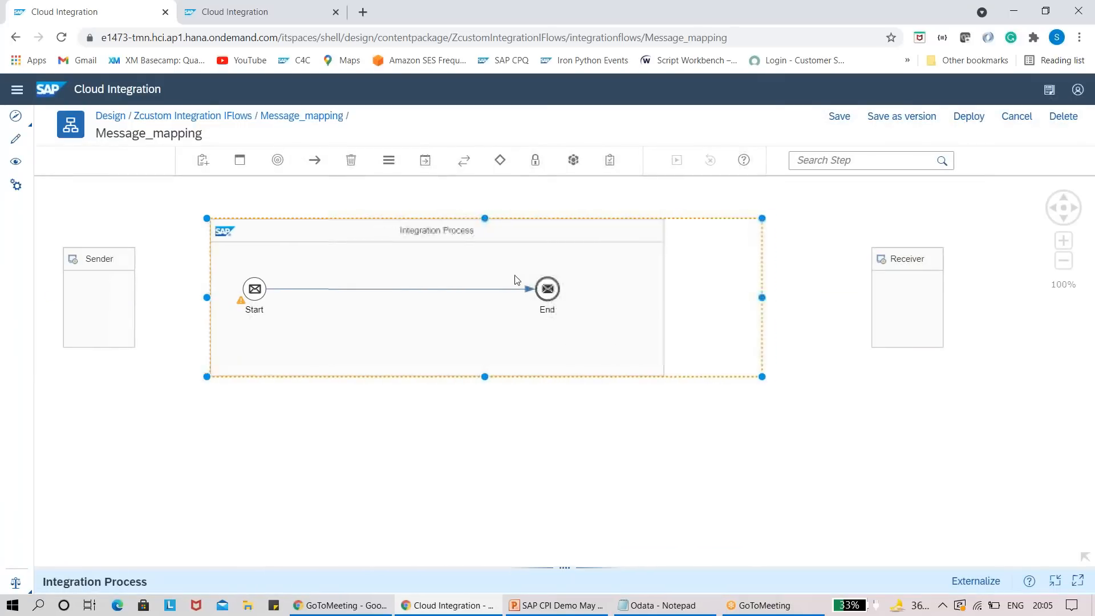
{"action": "left_click_drag", "start_coordinate": [547, 288], "coordinate": [669, 281]}
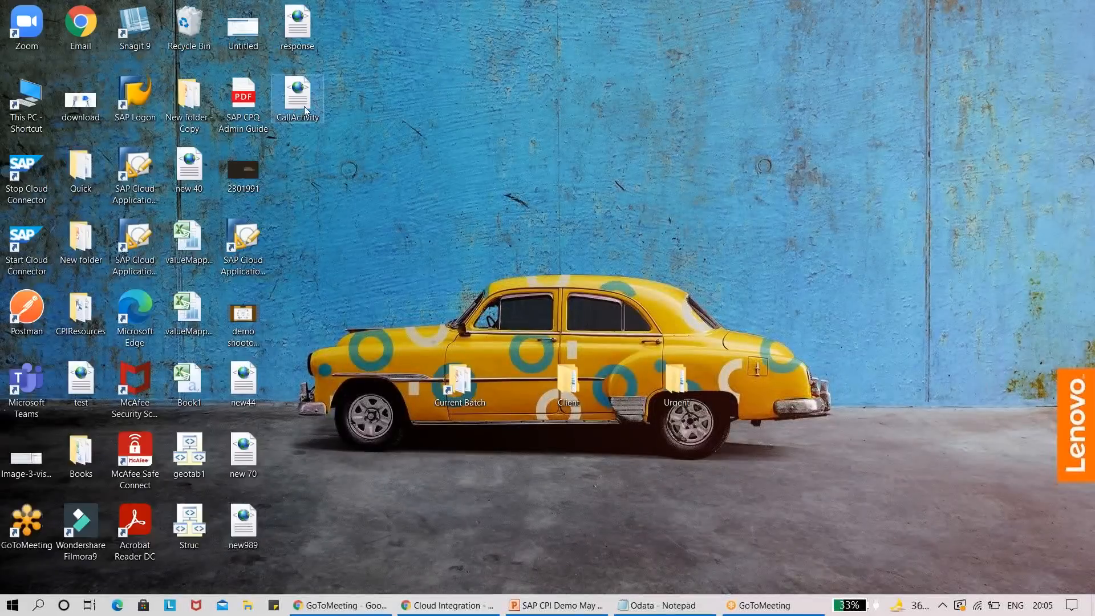
Step: Open the desktop file CallActivity.xml in Notepad++, declining the update, and examine its two messages
{"action": "right_click", "coordinate": [304, 105]}
{"action": "left_click", "coordinate": [371, 167]}
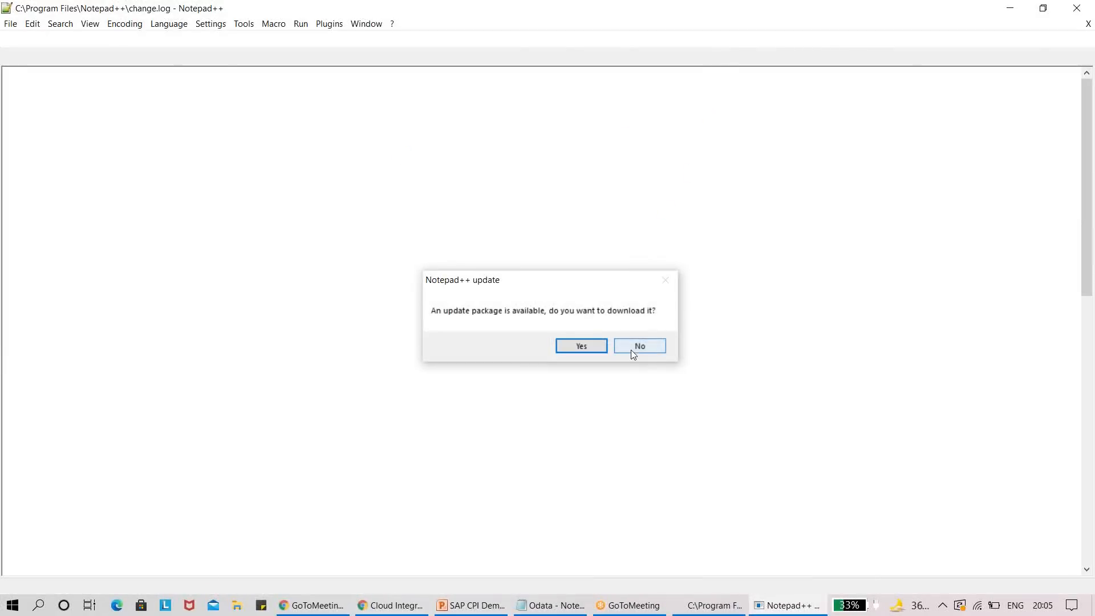
{"action": "left_click", "coordinate": [633, 346]}
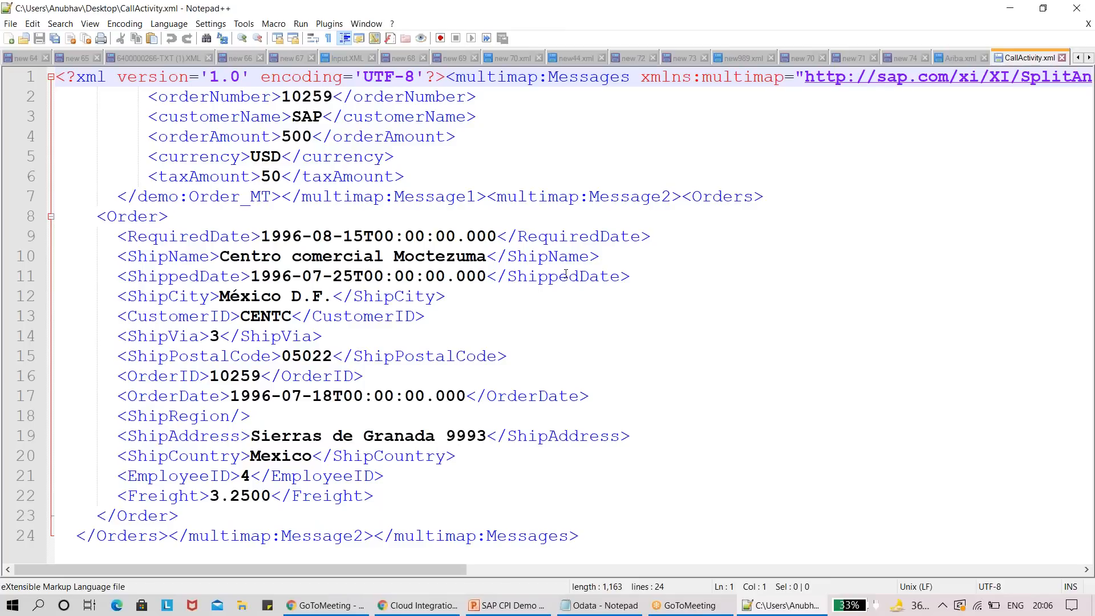
Step: Switch back to Cloud Integration and return to the Zcustom Integration IFlows package, discarding the unsaved changes of Message_mapping
{"action": "key", "text": "alt+Tab"}
{"action": "key", "text": "alt+Tab"}
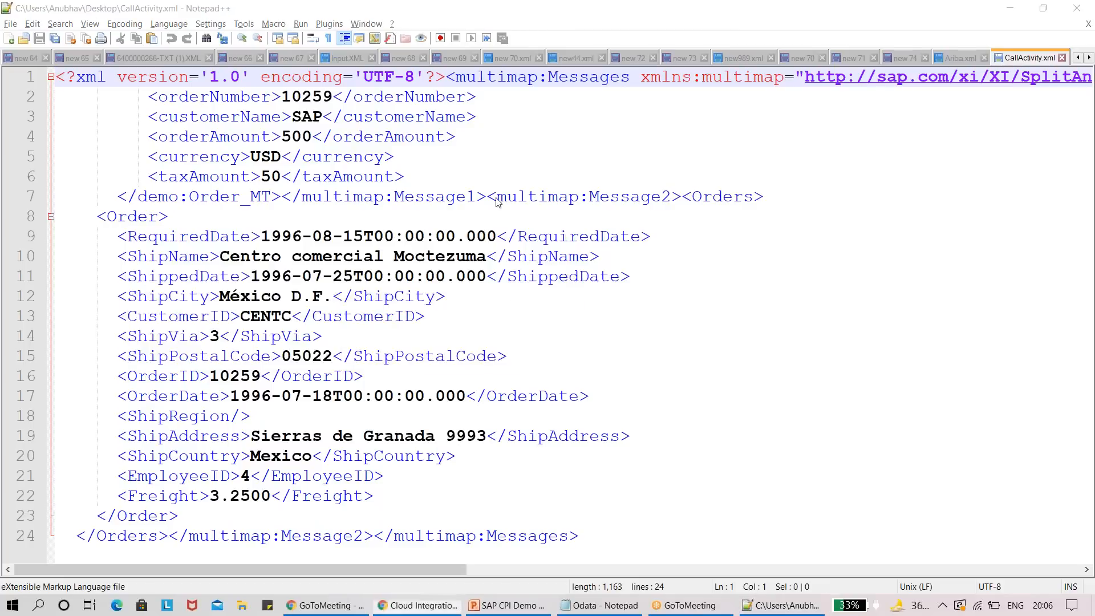
{"action": "left_click", "coordinate": [202, 117]}
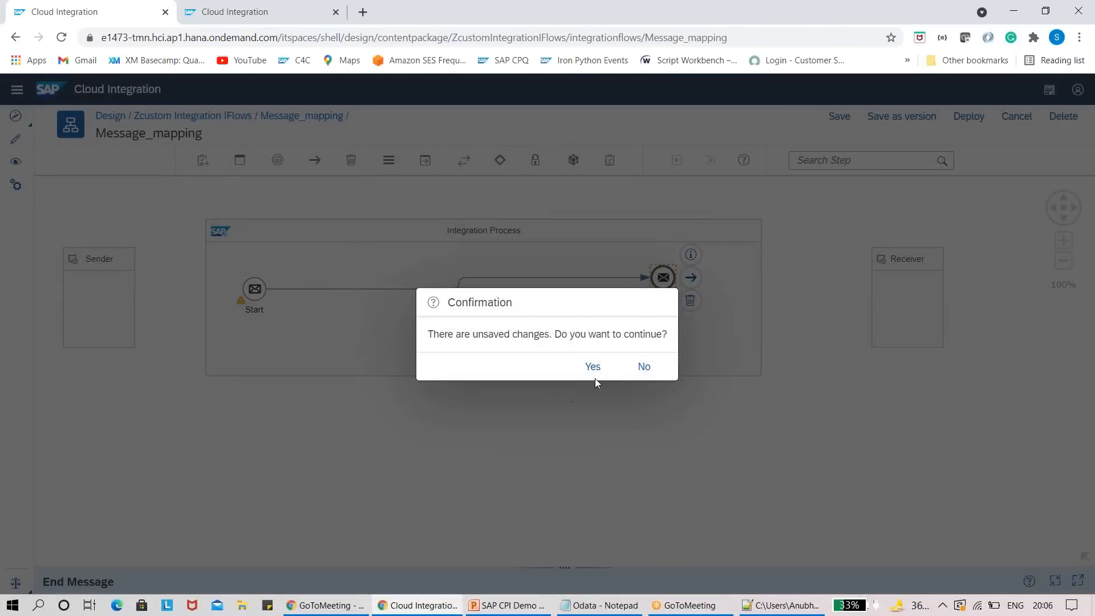
{"action": "left_click", "coordinate": [592, 368]}
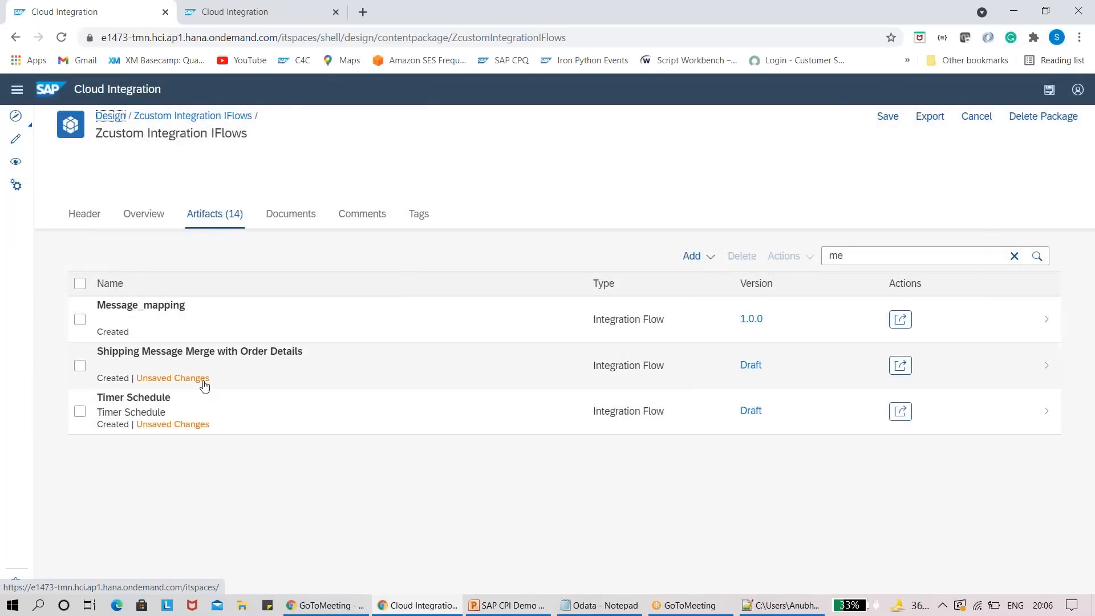
Step: Open the Shipping Message Merge with Order Details integration flow and put it in edit mode
{"action": "left_click", "coordinate": [205, 358]}
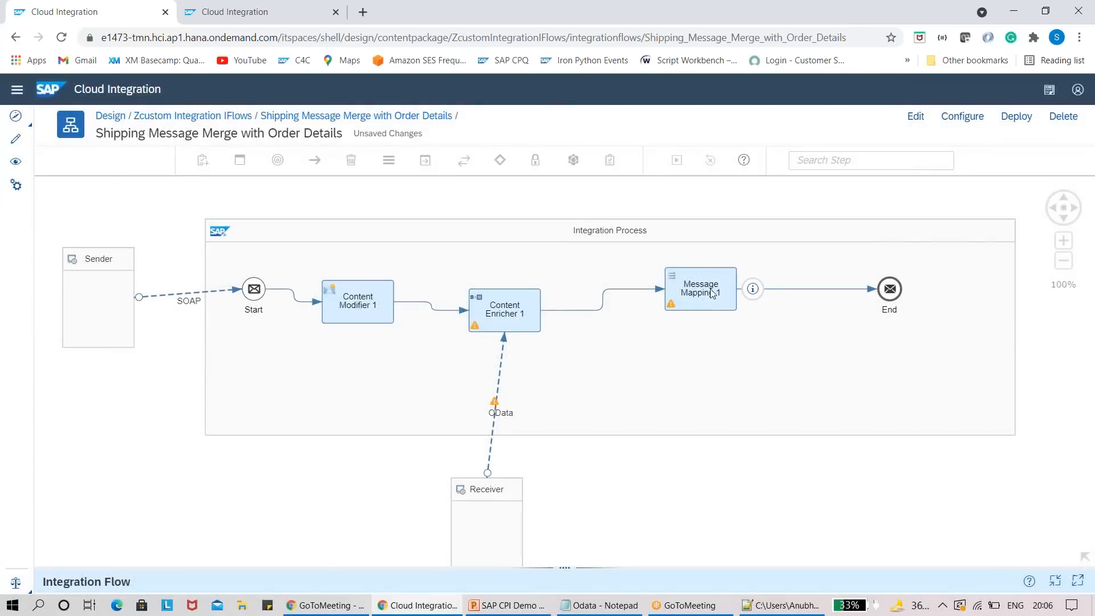
{"action": "left_click", "coordinate": [712, 293]}
{"action": "left_click", "coordinate": [915, 115]}
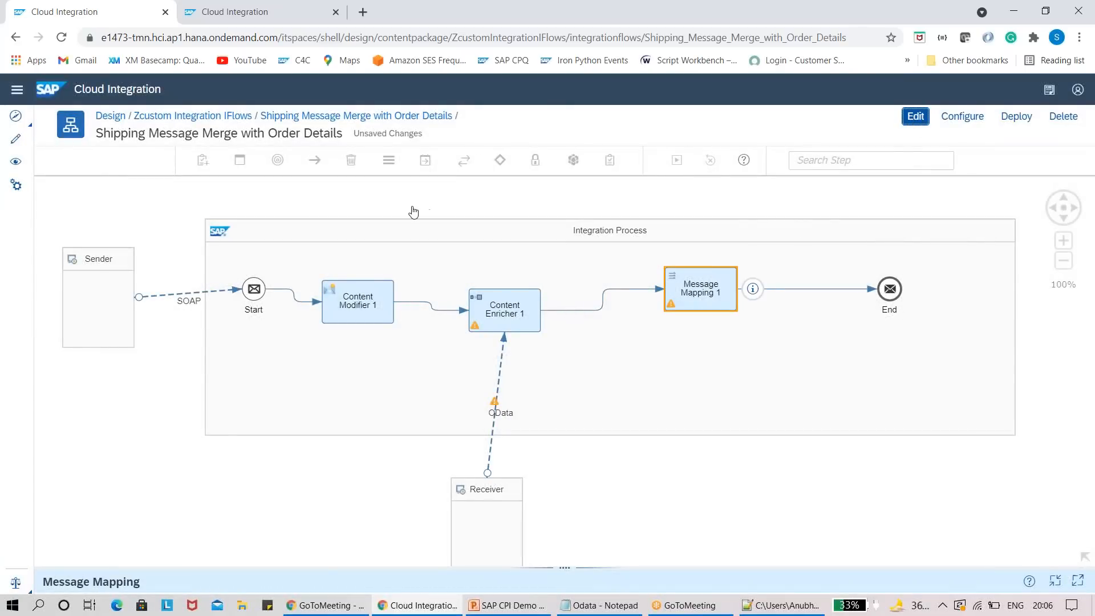
{"action": "left_click", "coordinate": [558, 377]}
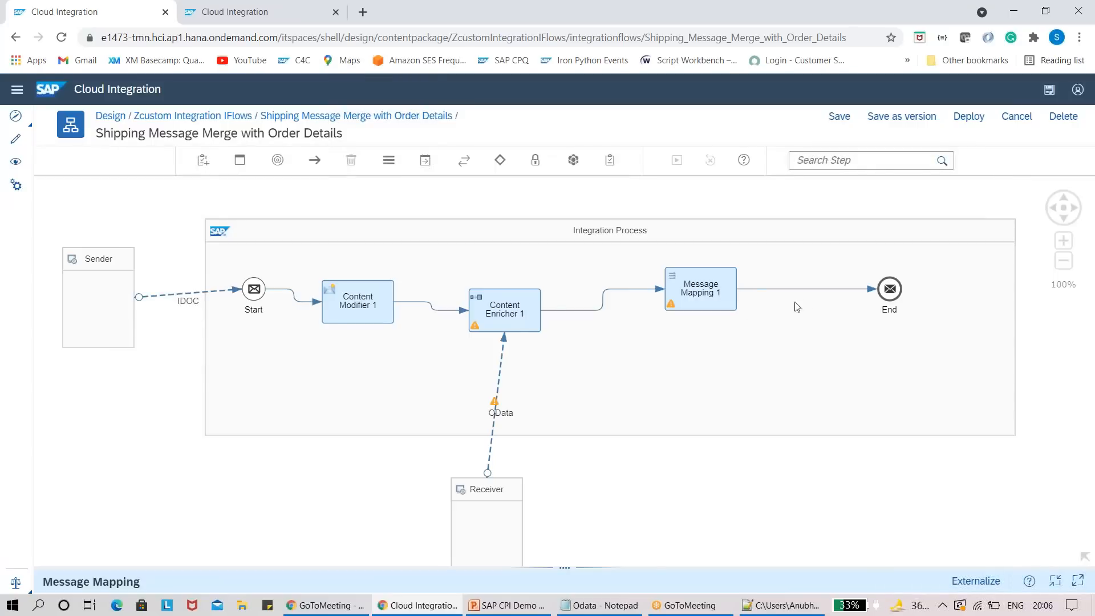
Step: Open the MultiMap_message mapping used by Message Mapping 1 and start its simulation
{"action": "left_click", "coordinate": [700, 296]}
{"action": "left_click_drag", "start_coordinate": [564, 566], "coordinate": [564, 323]}
{"action": "left_click", "coordinate": [152, 364]}
{"action": "left_click", "coordinate": [296, 405]}
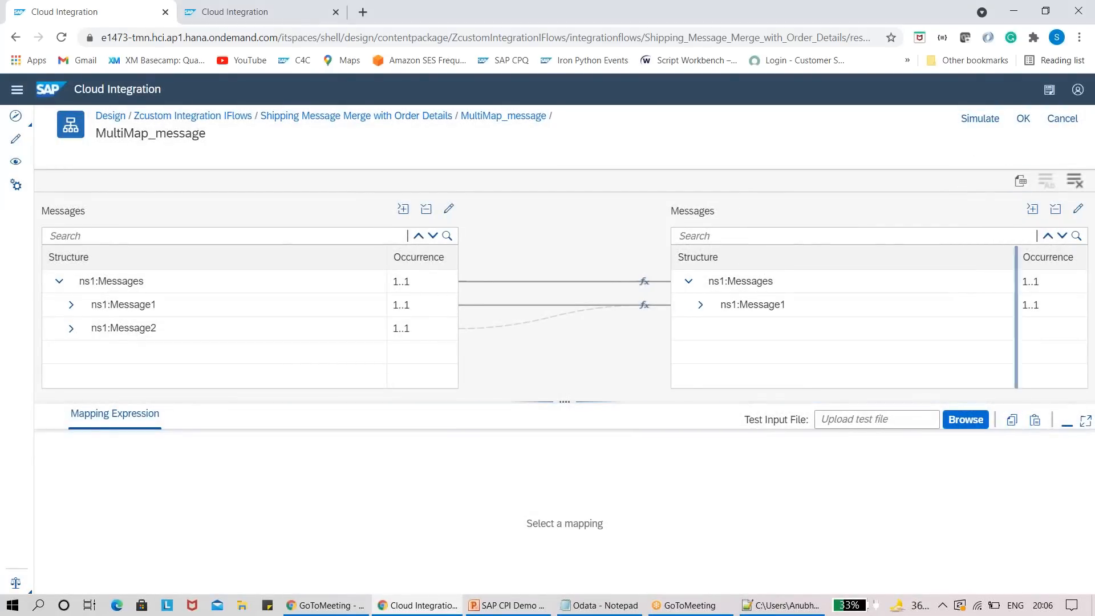
{"action": "left_click", "coordinate": [982, 120]}
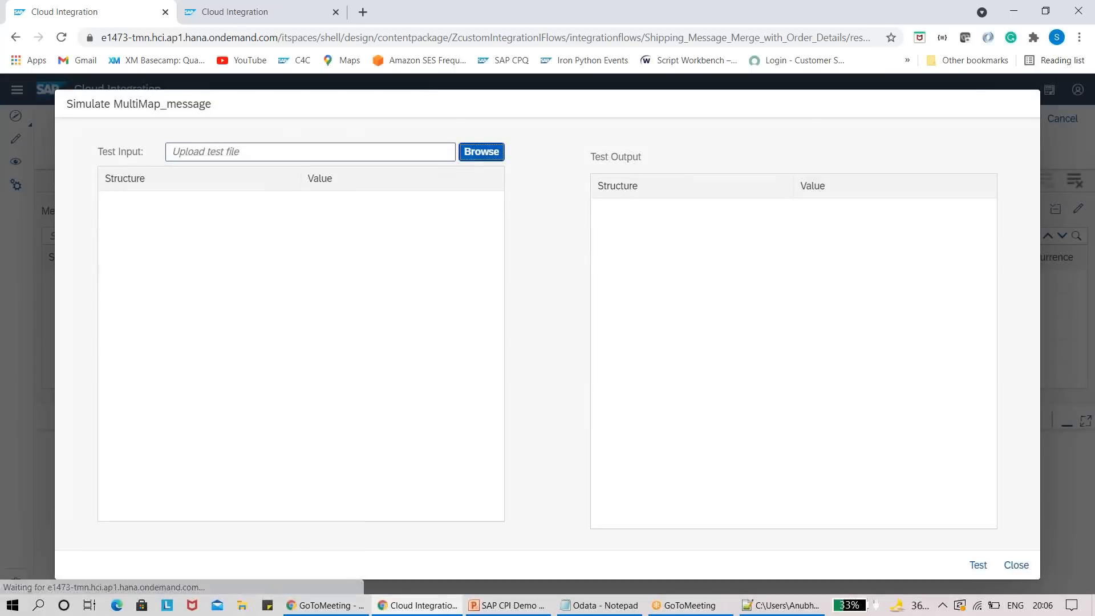
Step: Load response.xml from the Desktop as the simulation's test input and look through its structure
{"action": "left_click", "coordinate": [469, 150]}
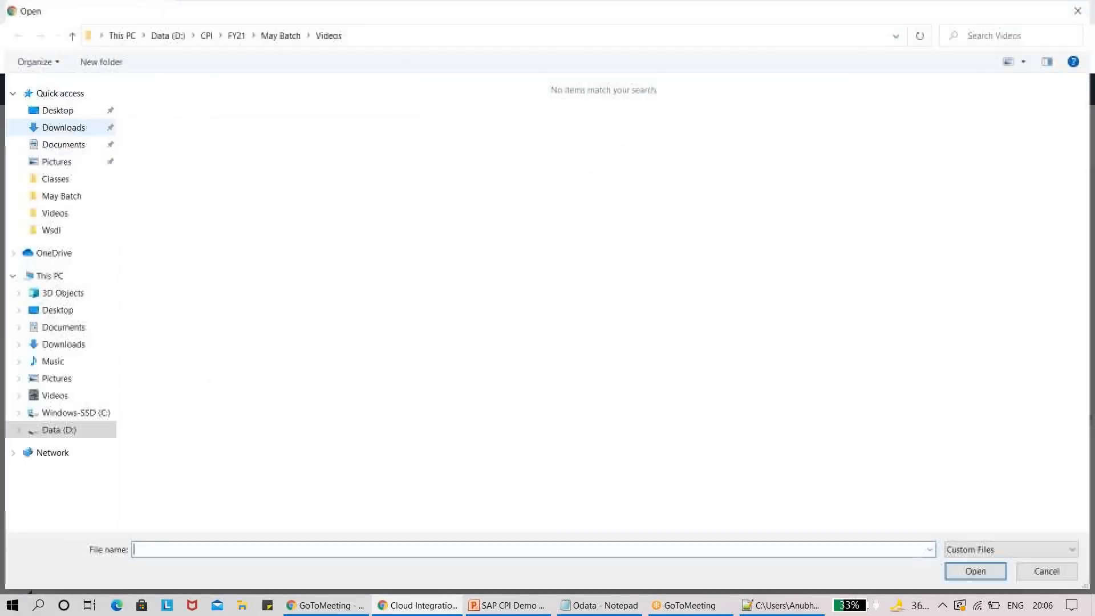
{"action": "left_click", "coordinate": [68, 110]}
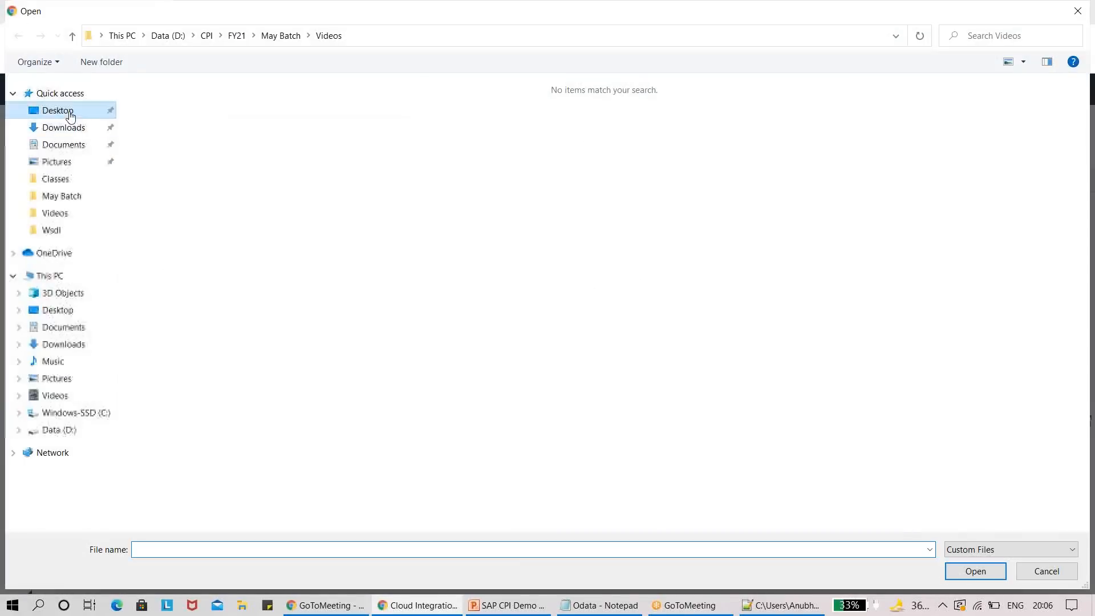
{"action": "left_click", "coordinate": [199, 319]}
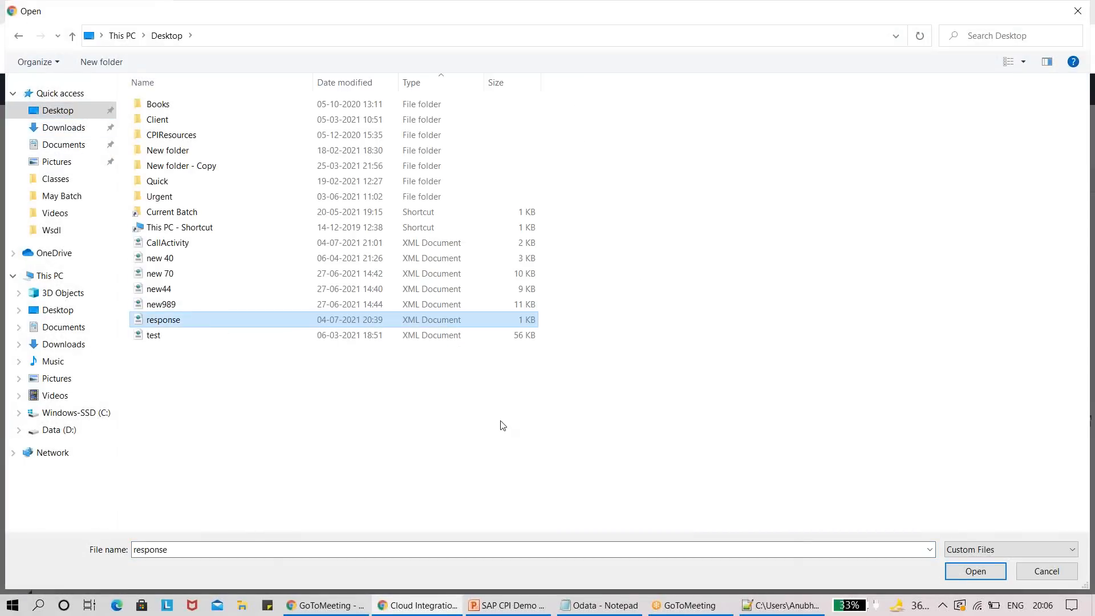
{"action": "left_click", "coordinate": [975, 571]}
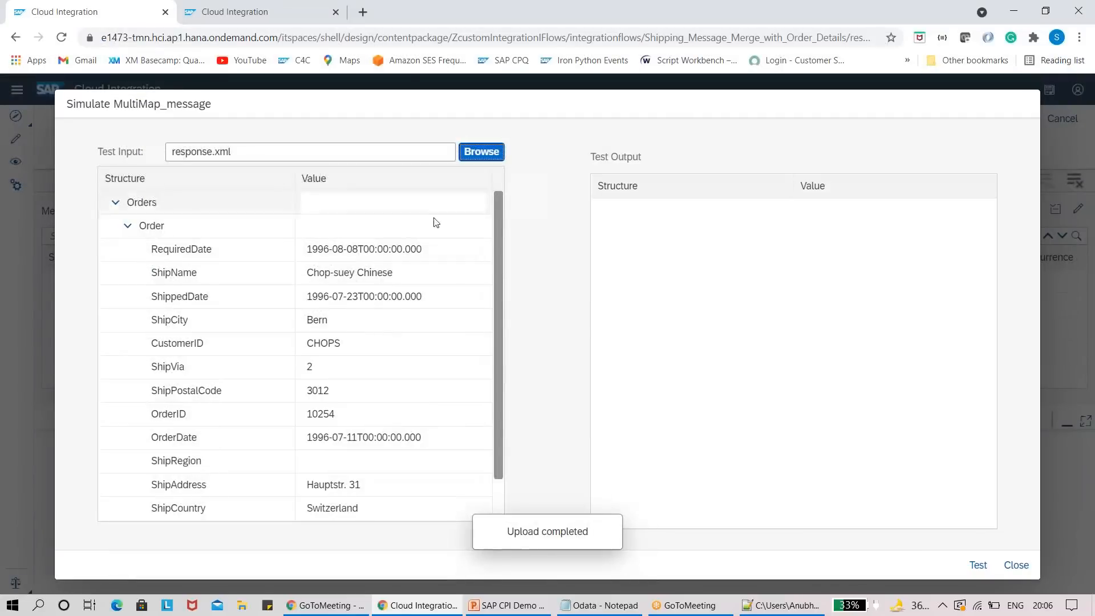
{"action": "left_click_drag", "start_coordinate": [498, 287], "coordinate": [484, 171]}
Step: Load CallActivity.xml as the simulation's test input and expand its Order_MT and Order nodes
{"action": "left_click", "coordinate": [481, 152]}
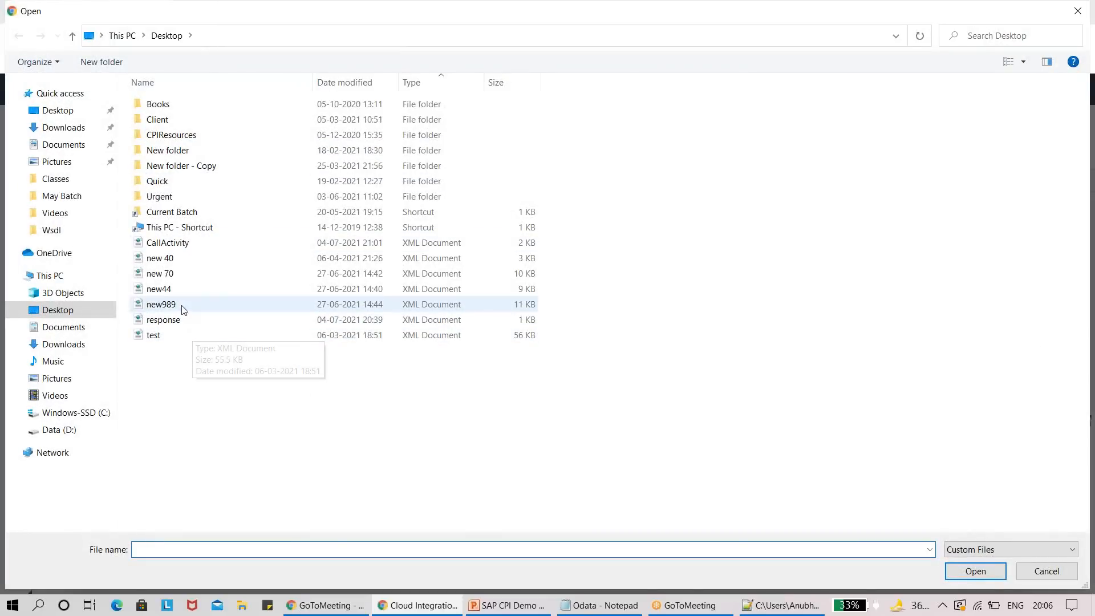
{"action": "left_click", "coordinate": [186, 244]}
{"action": "left_click", "coordinate": [985, 570]}
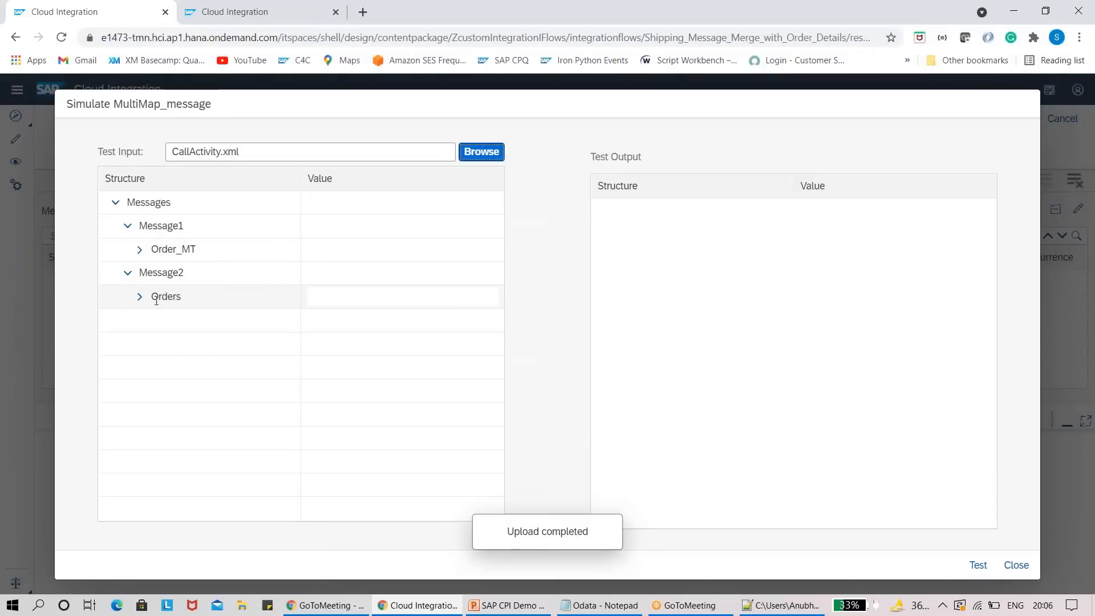
{"action": "left_click", "coordinate": [140, 296]}
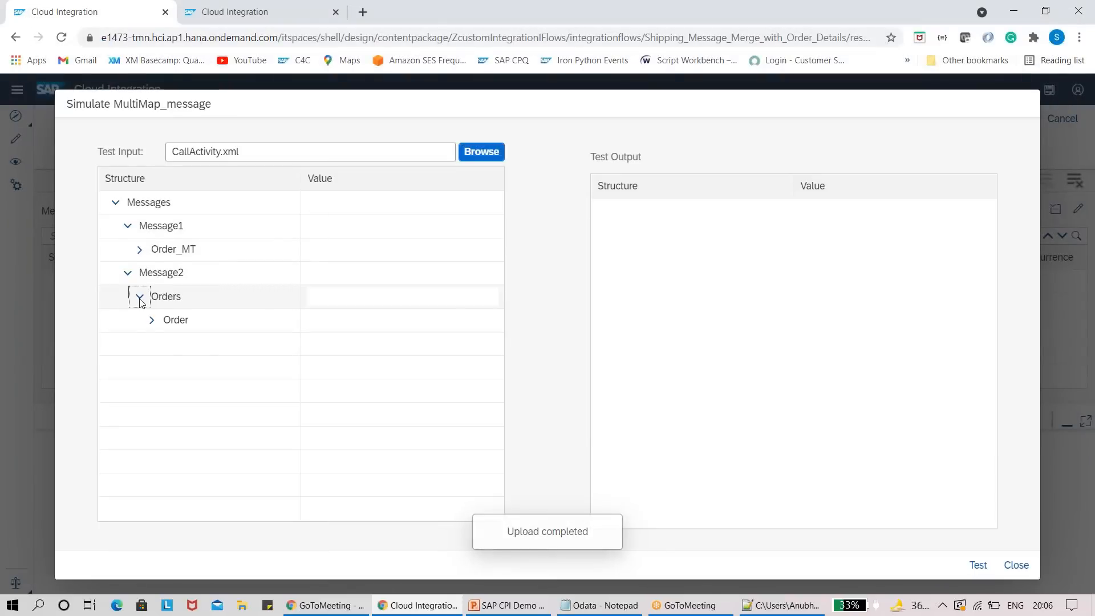
{"action": "left_click", "coordinate": [152, 319]}
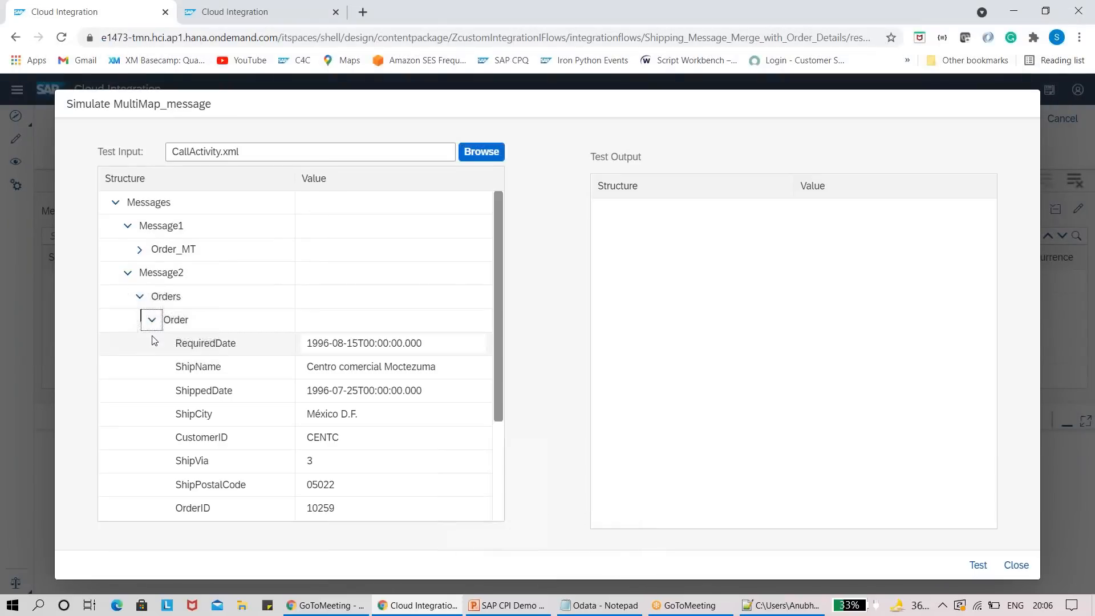
{"action": "left_click", "coordinate": [139, 249]}
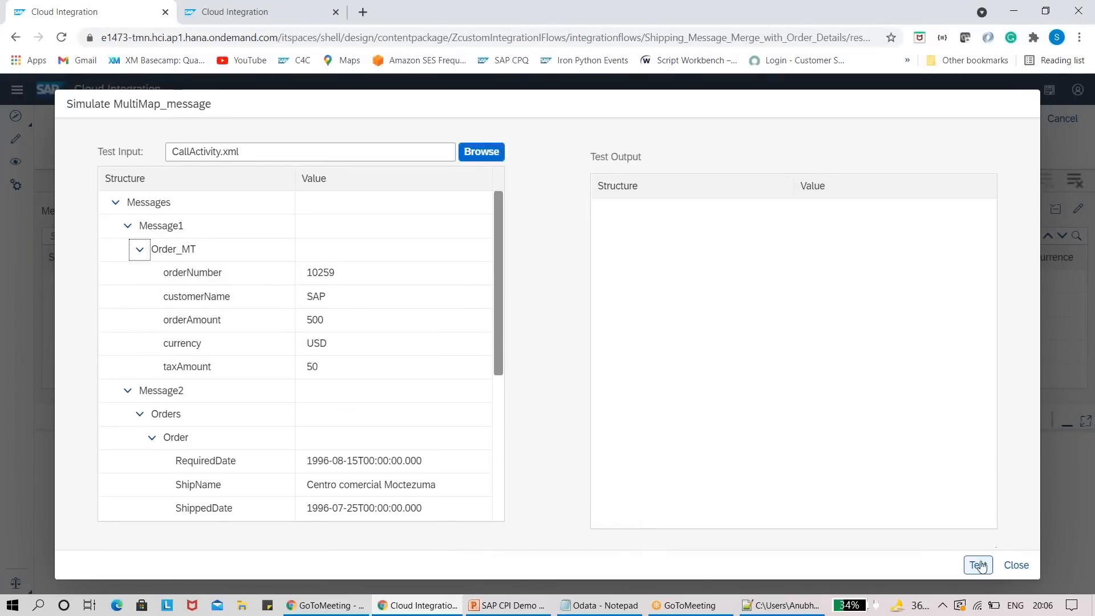
Step: Run the mapping test, inspect OrderShippingDetails_MT in the test output and close the simulation
{"action": "left_click", "coordinate": [978, 565]}
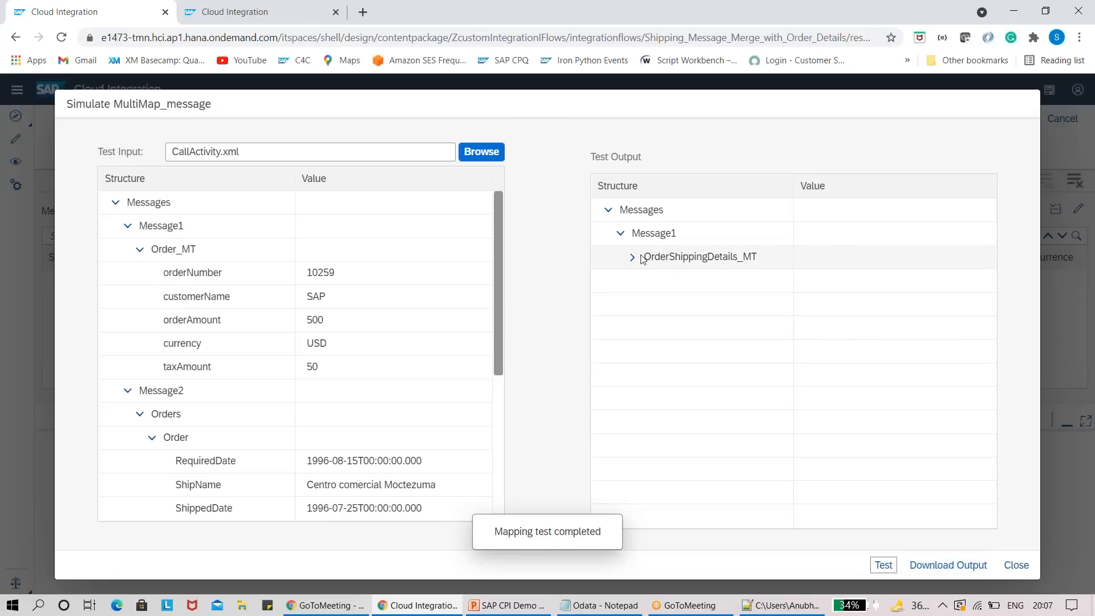
{"action": "left_click", "coordinate": [633, 257]}
{"action": "left_click", "coordinate": [1015, 565]}
Step: Expand Message2 down to Order in the source structure and examine which of its shipping fields are mapped
{"action": "left_click", "coordinate": [71, 329]}
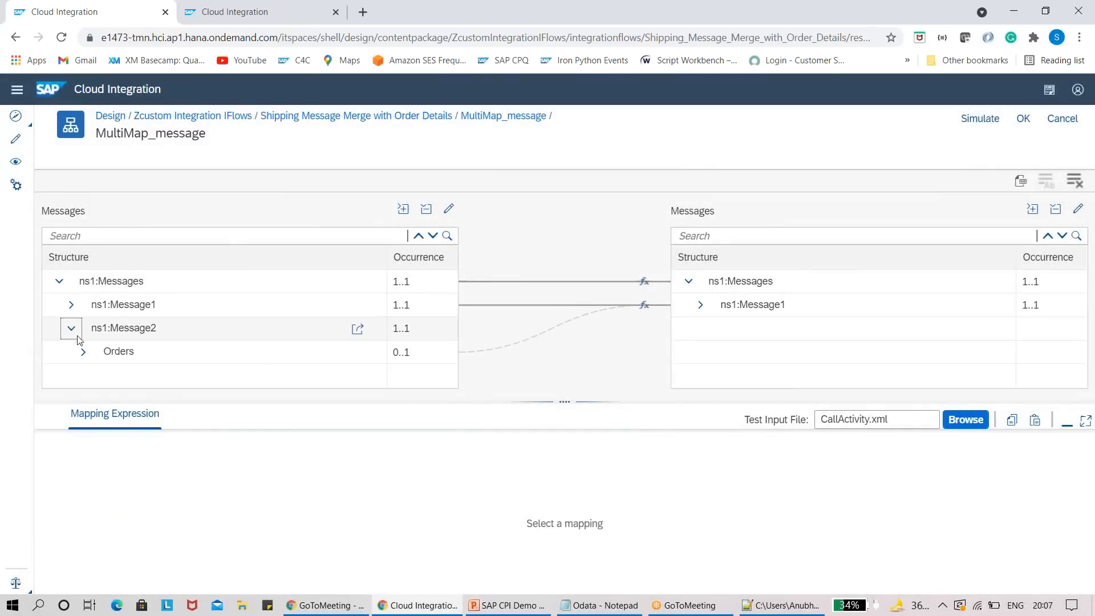
{"action": "left_click", "coordinate": [83, 351]}
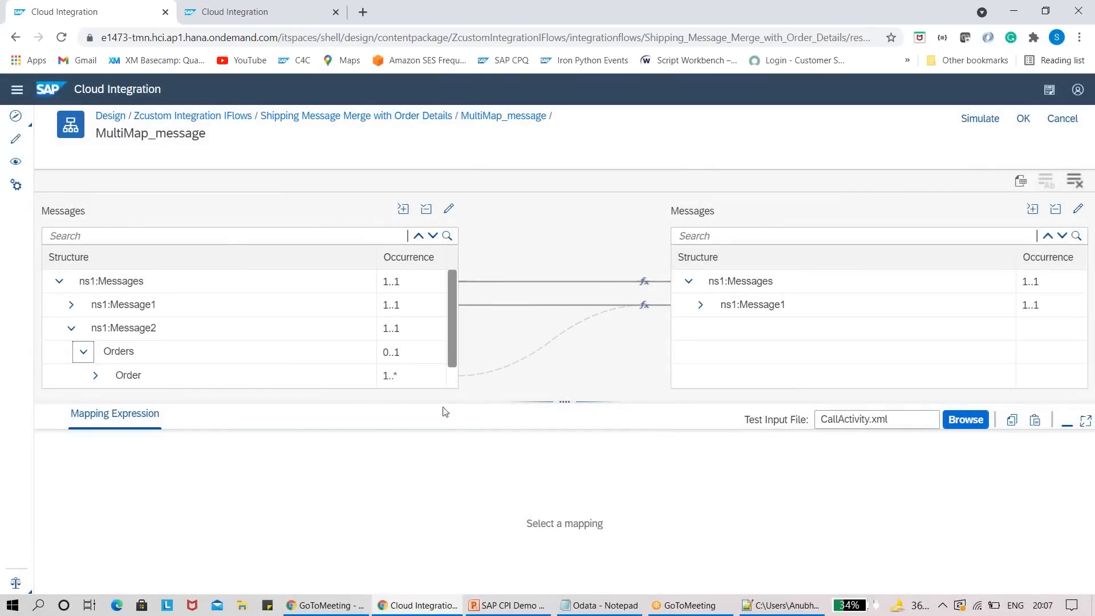
{"action": "left_click", "coordinate": [95, 375]}
{"action": "left_click_drag", "start_coordinate": [565, 401], "coordinate": [571, 475]}
{"action": "left_click", "coordinate": [413, 422]}
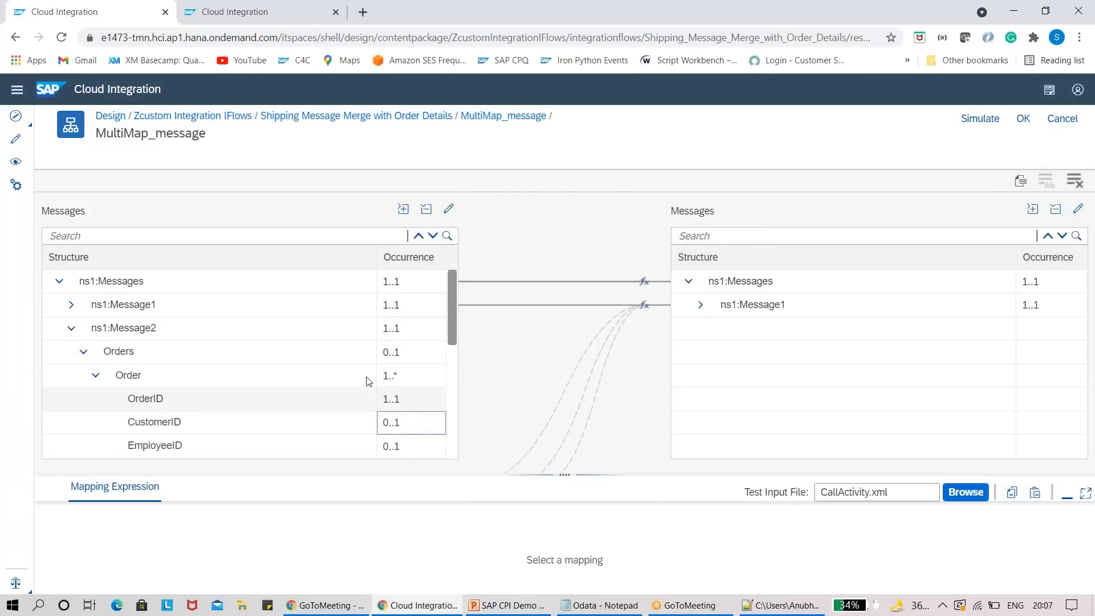
{"action": "left_click_drag", "start_coordinate": [453, 314], "coordinate": [418, 371]}
{"action": "left_click", "coordinate": [424, 375]}
{"action": "left_click", "coordinate": [514, 385]}
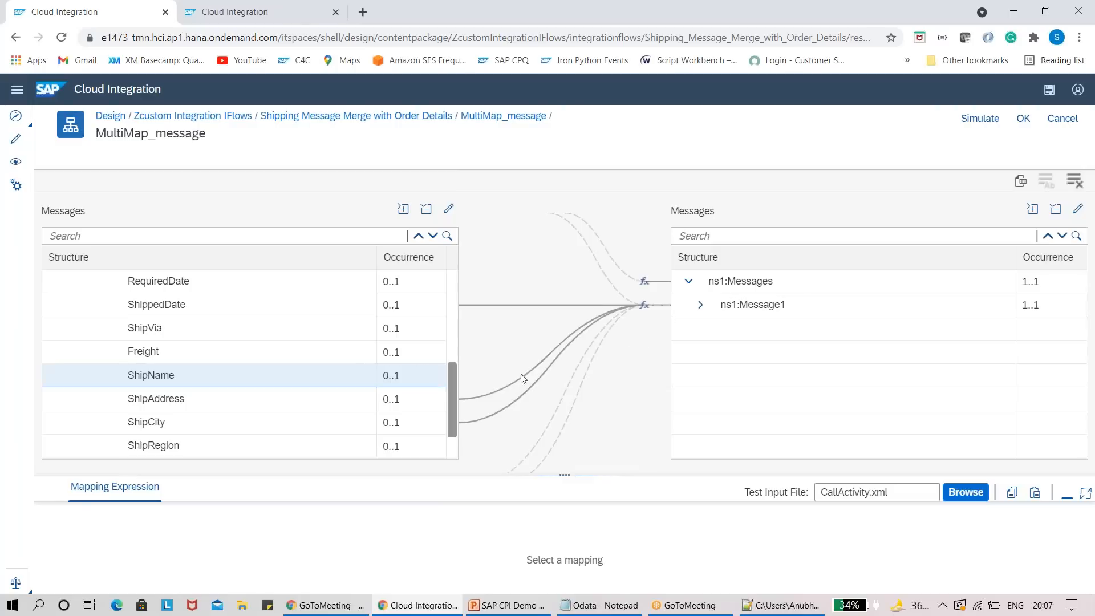
{"action": "left_click", "coordinate": [320, 380]}
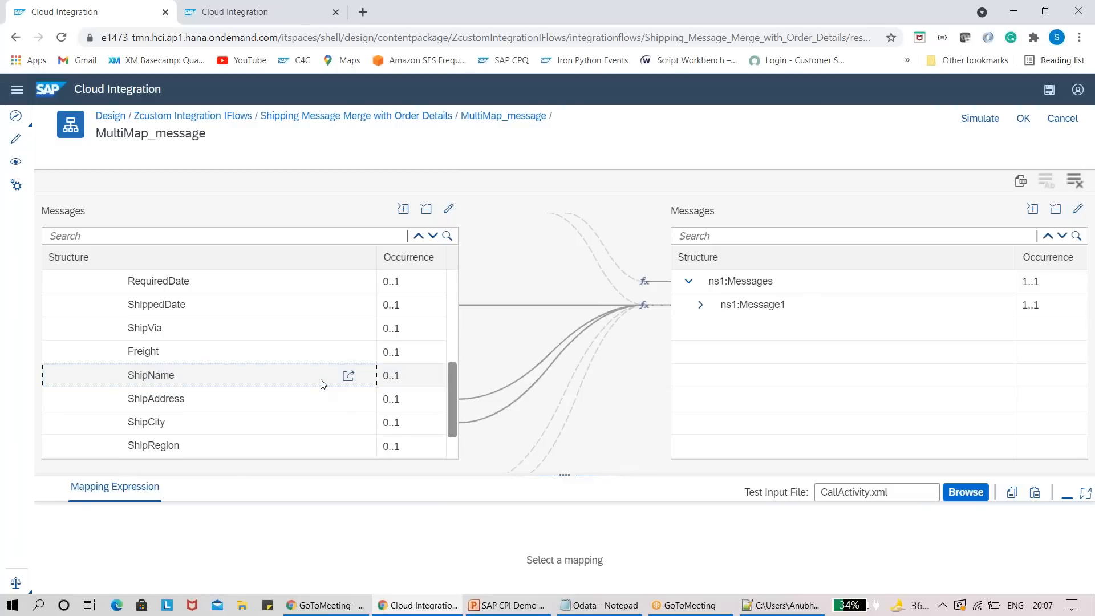
Step: Show the mapping expression from ShipAddress to shipStreet and move the shipStreet node farther away from ShipAddress
{"action": "left_click", "coordinate": [433, 407]}
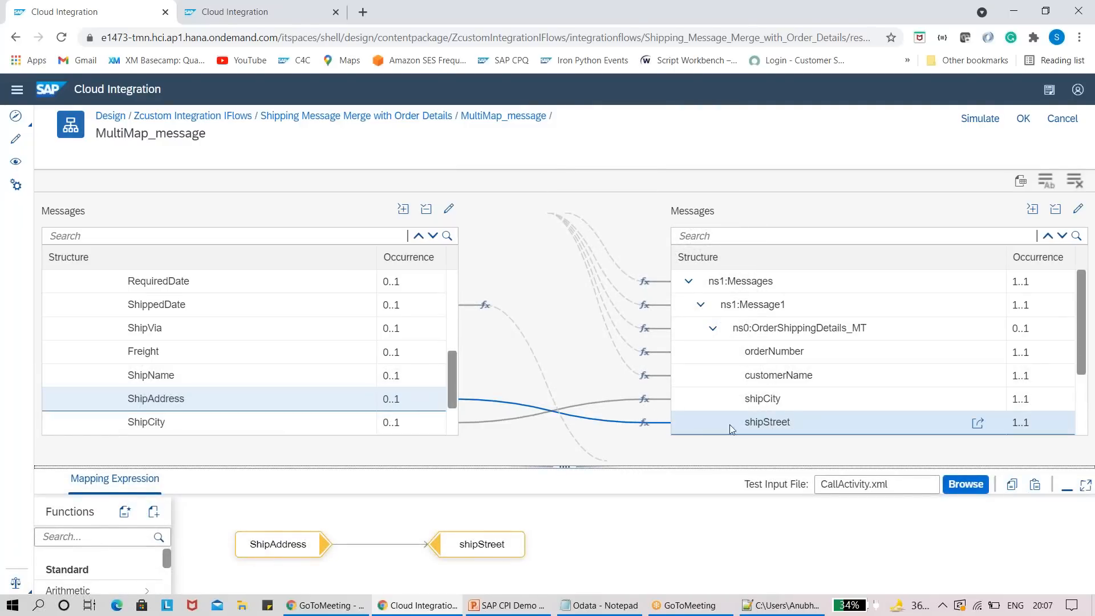
{"action": "left_click_drag", "start_coordinate": [519, 538], "coordinate": [790, 527]}
Step: Examine the additional options offered for the ShipAddress node in the mapping expression
{"action": "mouse_move", "coordinate": [306, 543]}
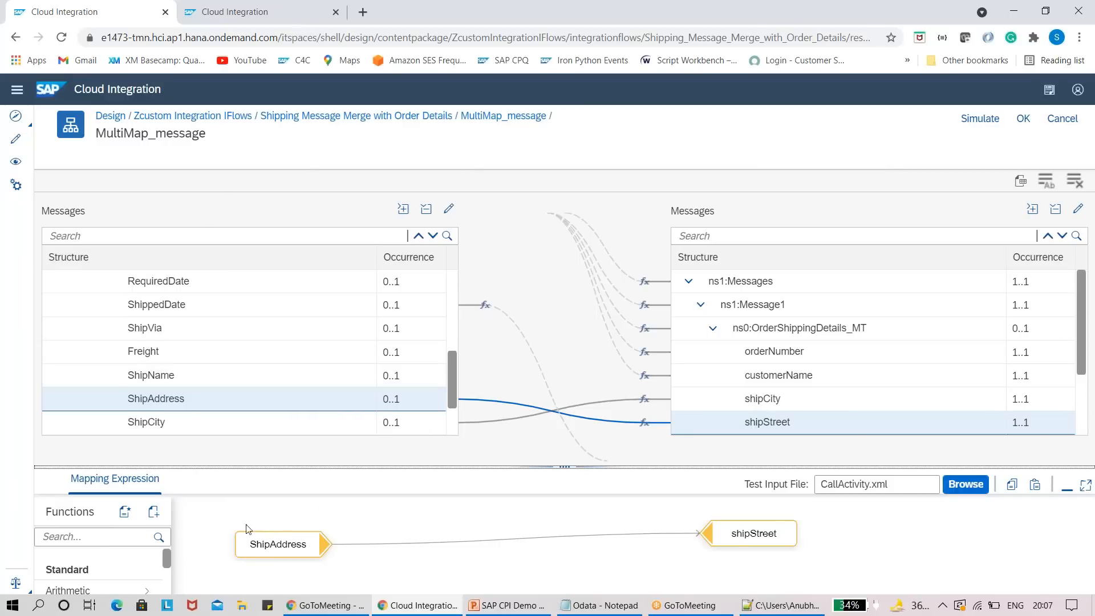
{"action": "left_click", "coordinate": [310, 519]}
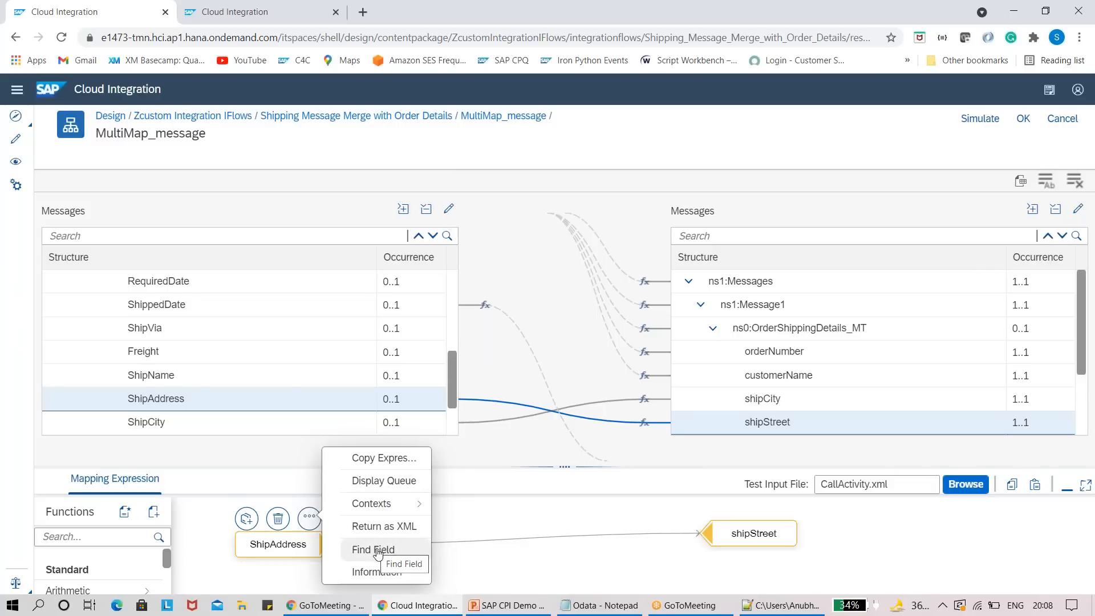
{"action": "left_click", "coordinate": [464, 560]}
{"action": "left_click", "coordinate": [253, 550]}
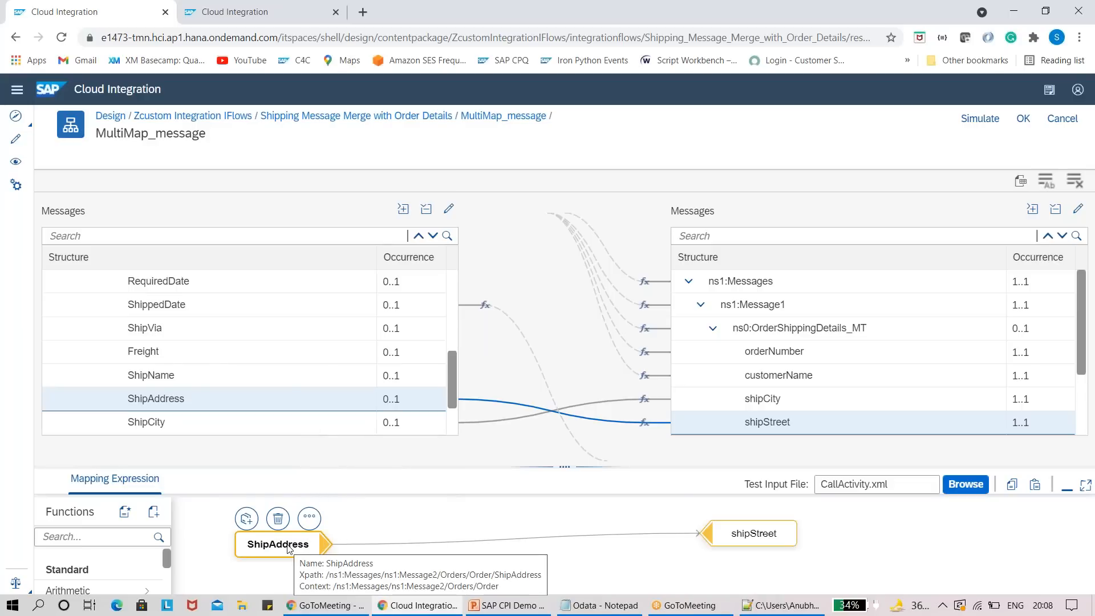
{"action": "left_click", "coordinate": [309, 517]}
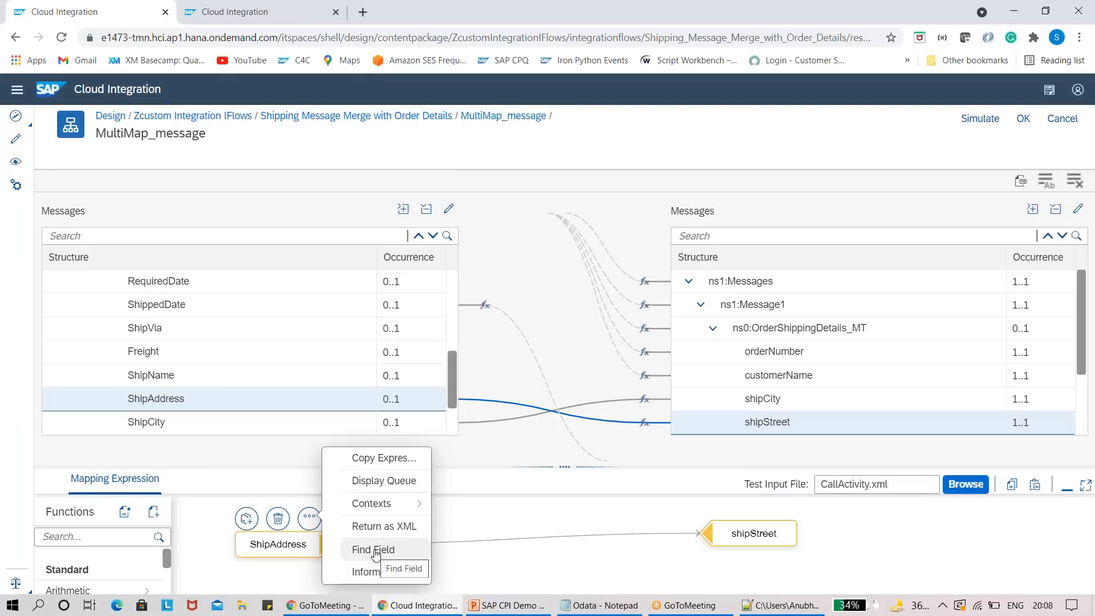
Step: Locate the ShipAddress field in the source structure with the Find Field option of its mapping expression node
{"action": "left_click_drag", "start_coordinate": [450, 358], "coordinate": [451, 279]}
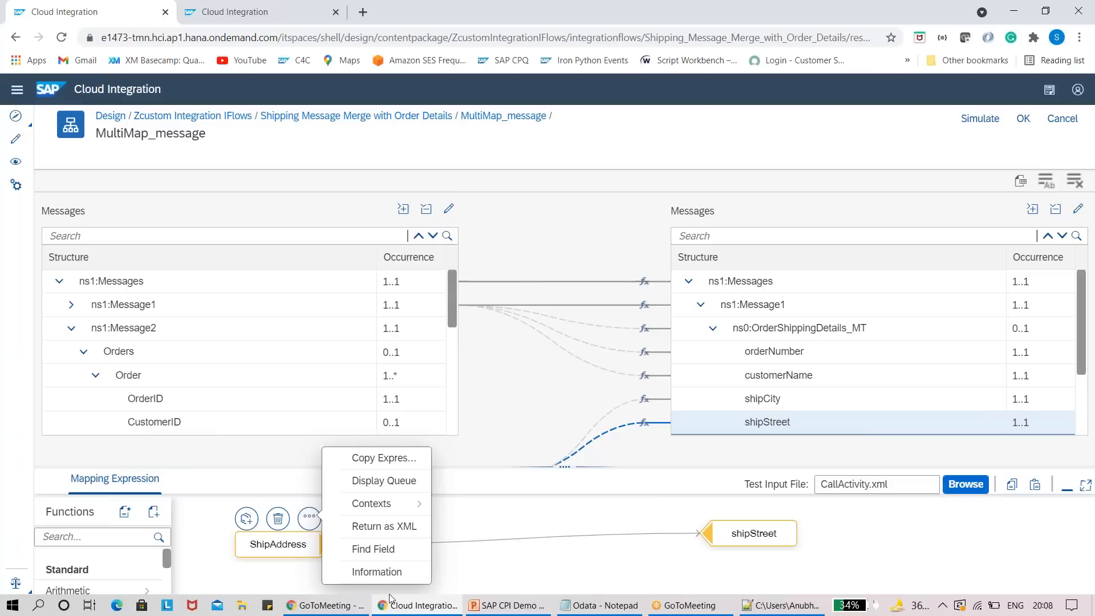
{"action": "left_click", "coordinate": [255, 550]}
{"action": "left_click", "coordinate": [310, 551]}
{"action": "left_click", "coordinate": [311, 524]}
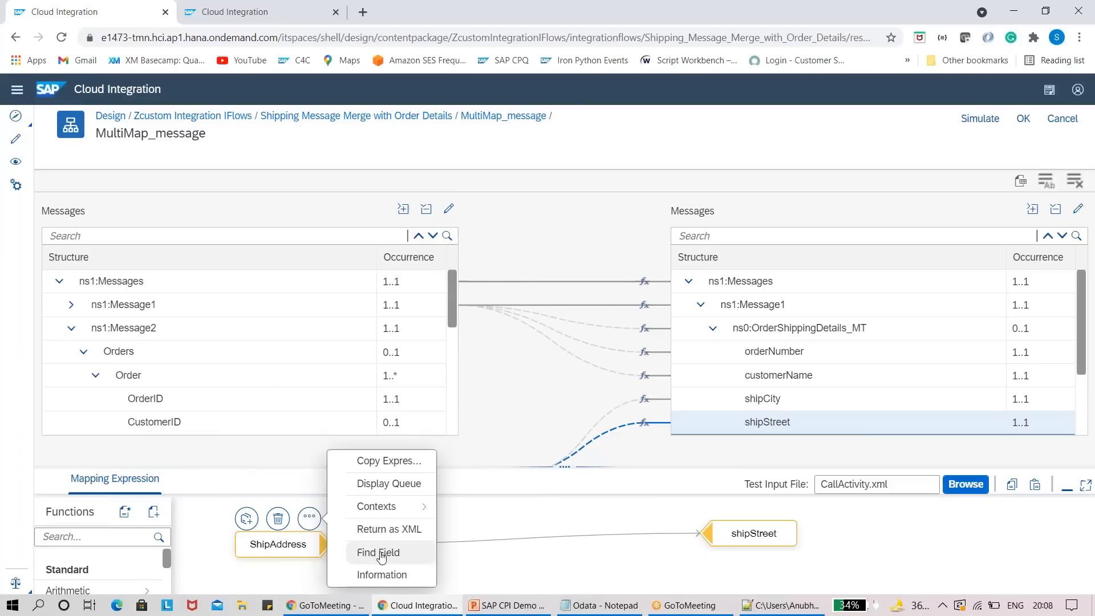
{"action": "left_click", "coordinate": [380, 551]}
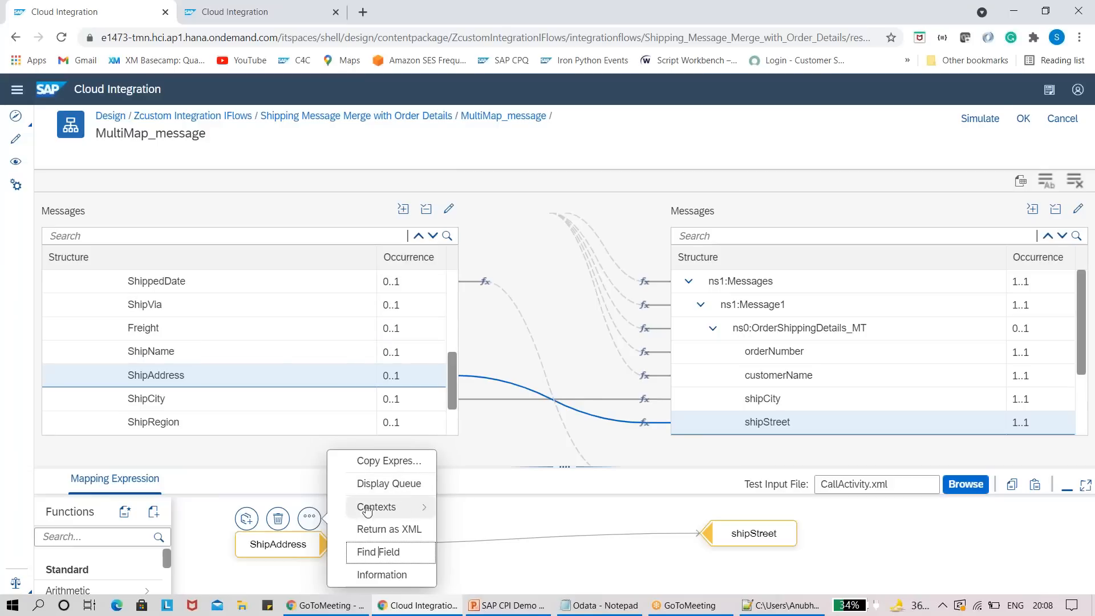
Step: Display the source message queue of ShipAddress with serial numbers, examine its entries and close the queue
{"action": "left_click", "coordinate": [372, 485]}
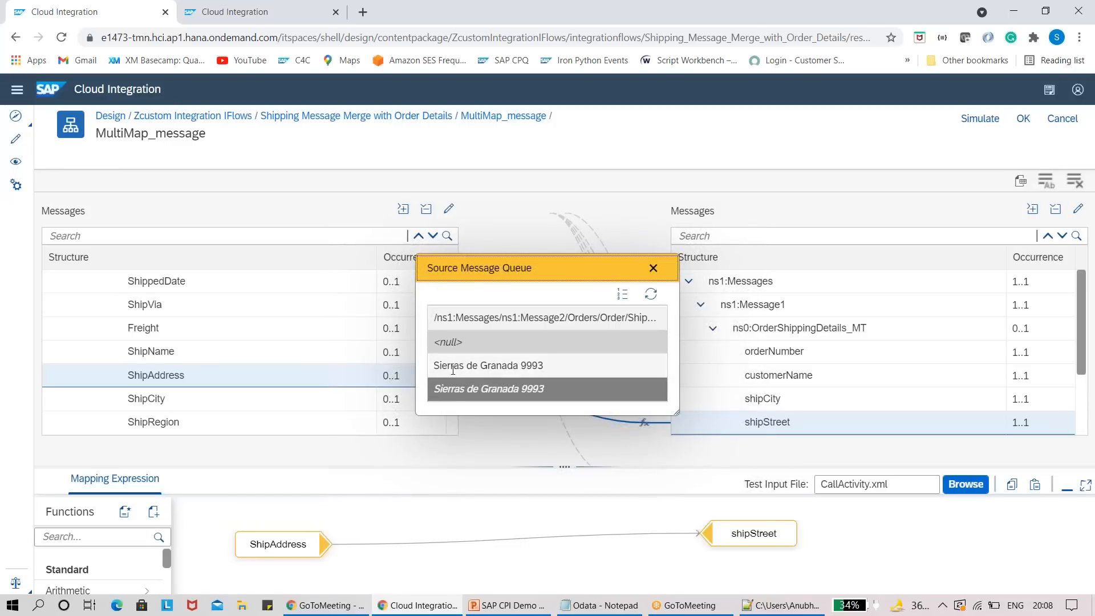
{"action": "left_click", "coordinate": [623, 294]}
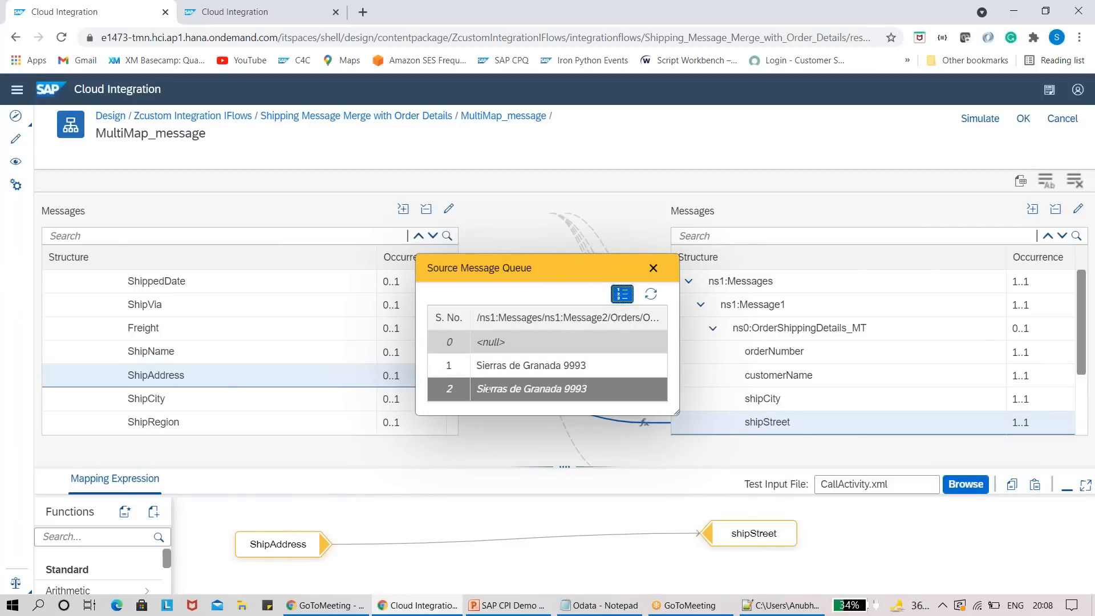
{"action": "left_click", "coordinate": [477, 365]}
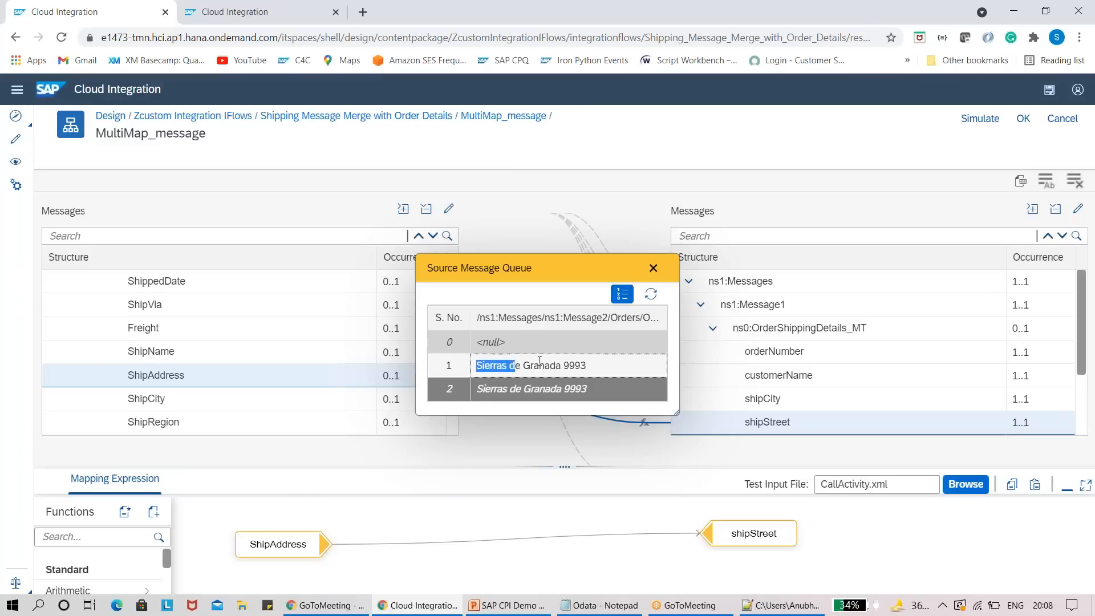
{"action": "left_click_drag", "start_coordinate": [479, 389], "coordinate": [568, 389]}
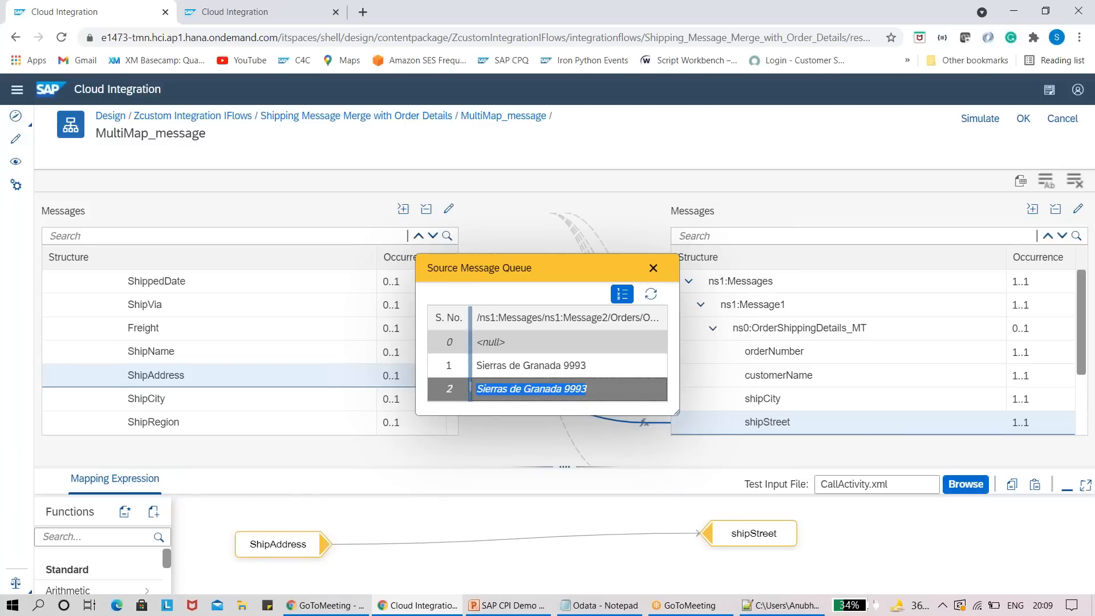
{"action": "left_click", "coordinate": [288, 545]}
{"action": "left_click", "coordinate": [418, 558]}
{"action": "left_click", "coordinate": [404, 542]}
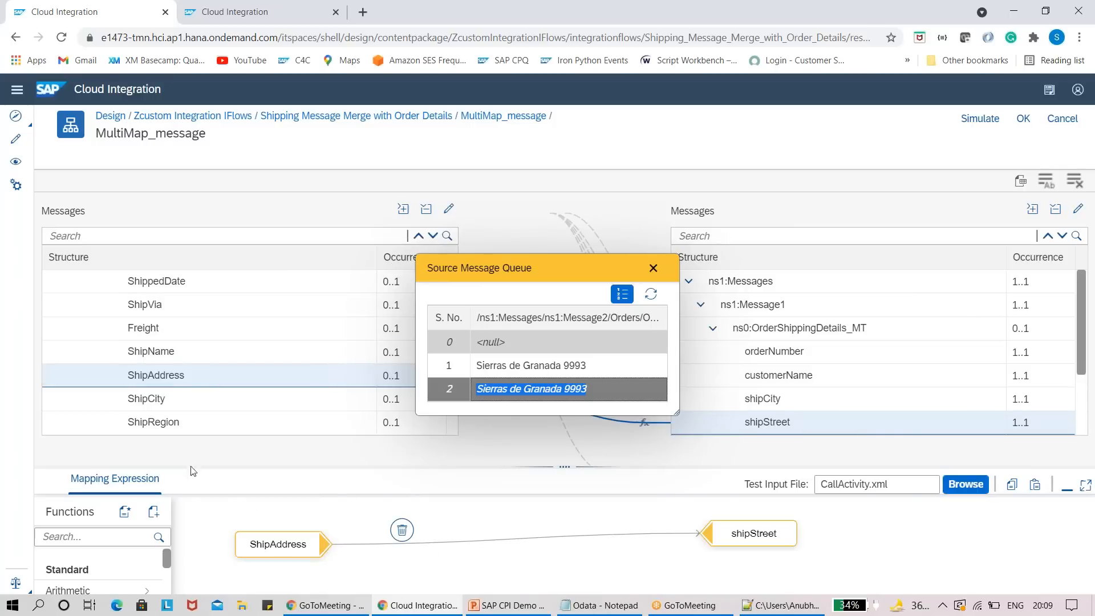
{"action": "left_click", "coordinate": [286, 548]}
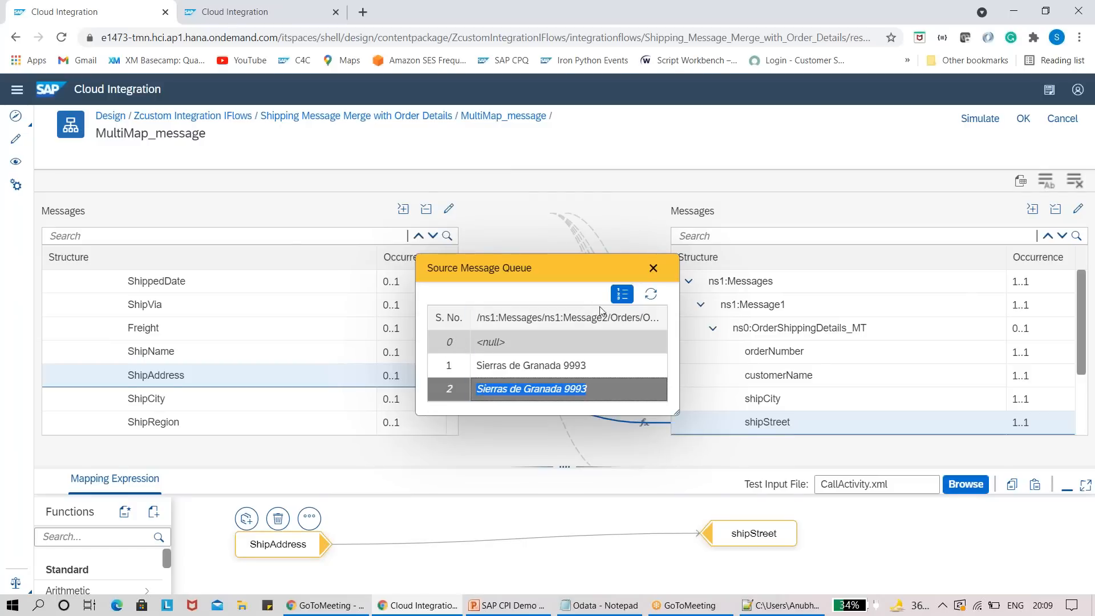
{"action": "left_click", "coordinate": [620, 295]}
{"action": "left_click", "coordinate": [621, 295]}
{"action": "left_click", "coordinate": [653, 268]}
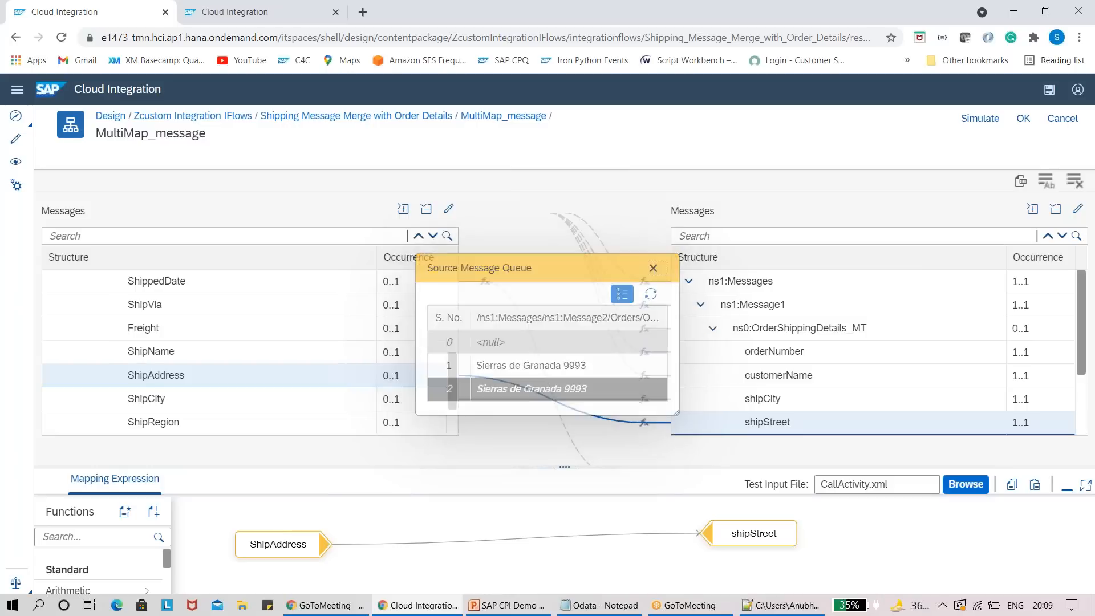
Step: Enlarge the structure area, expand Message1 and Order_MT in the source structure and select customerName
{"action": "left_click_drag", "start_coordinate": [556, 467], "coordinate": [556, 525]}
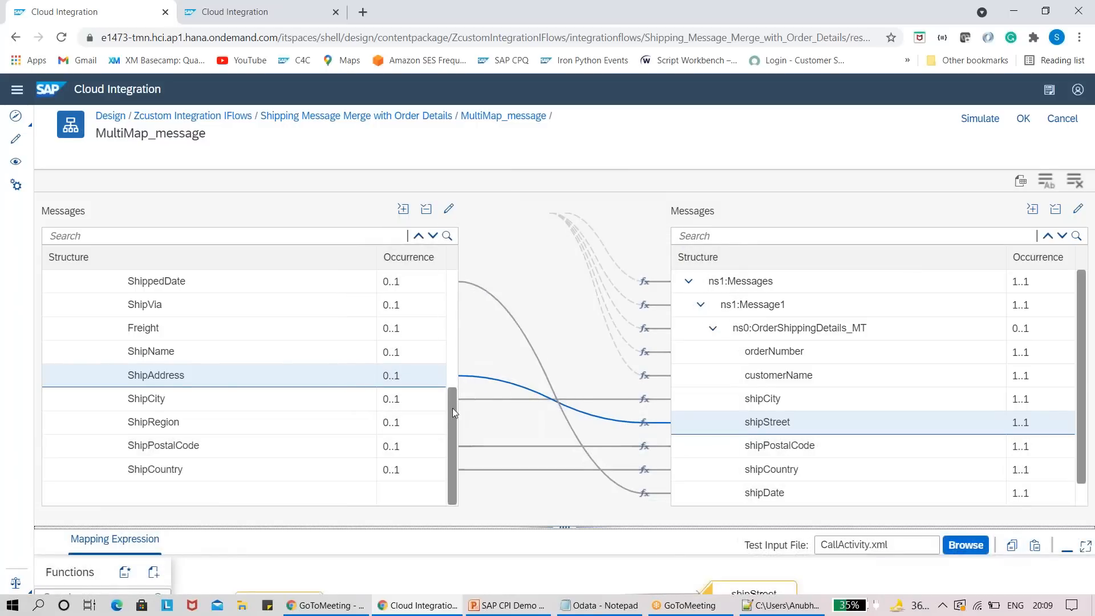
{"action": "left_click_drag", "start_coordinate": [452, 409], "coordinate": [447, 275]}
{"action": "left_click", "coordinate": [70, 305]}
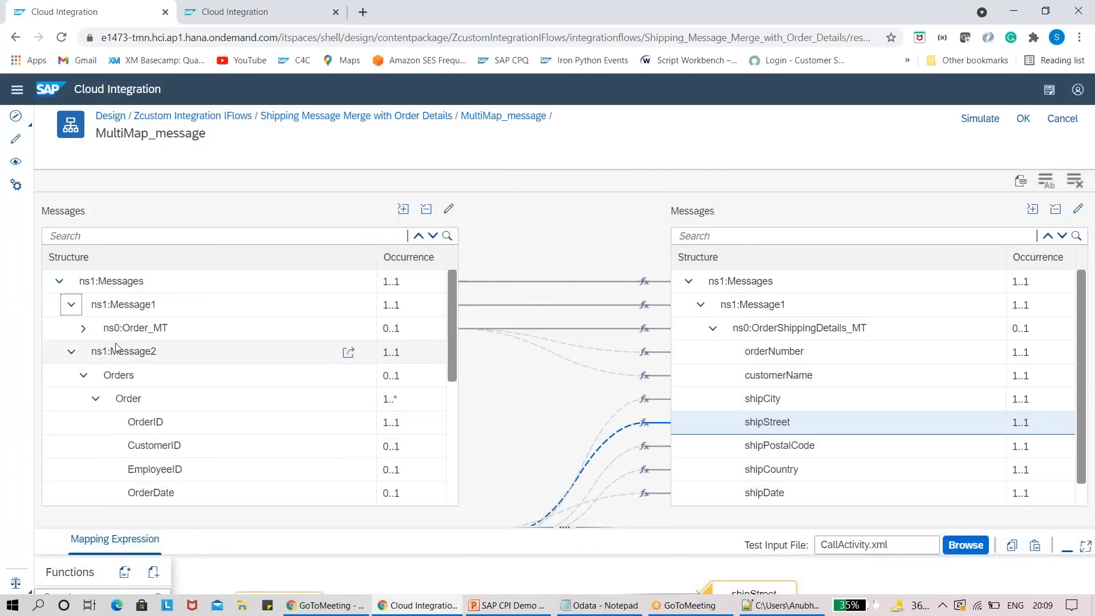
{"action": "left_click", "coordinate": [83, 328]}
{"action": "left_click", "coordinate": [143, 378]}
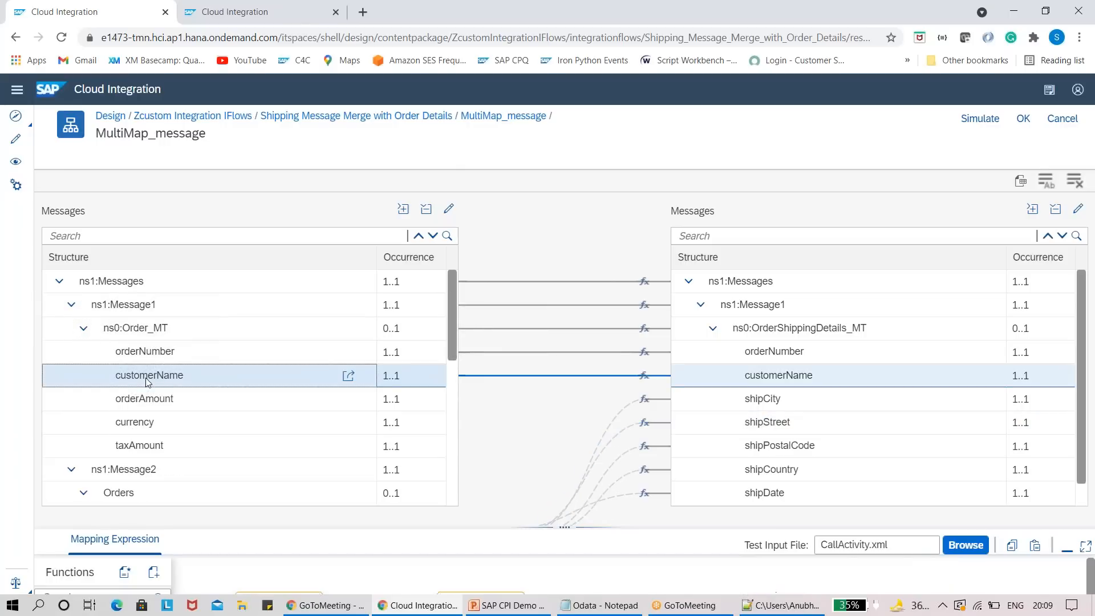
Step: Enlarge the mapping expression area, display the source message queue of customerName and close it
{"action": "left_click_drag", "start_coordinate": [528, 531], "coordinate": [508, 398]}
{"action": "left_click", "coordinate": [312, 451]}
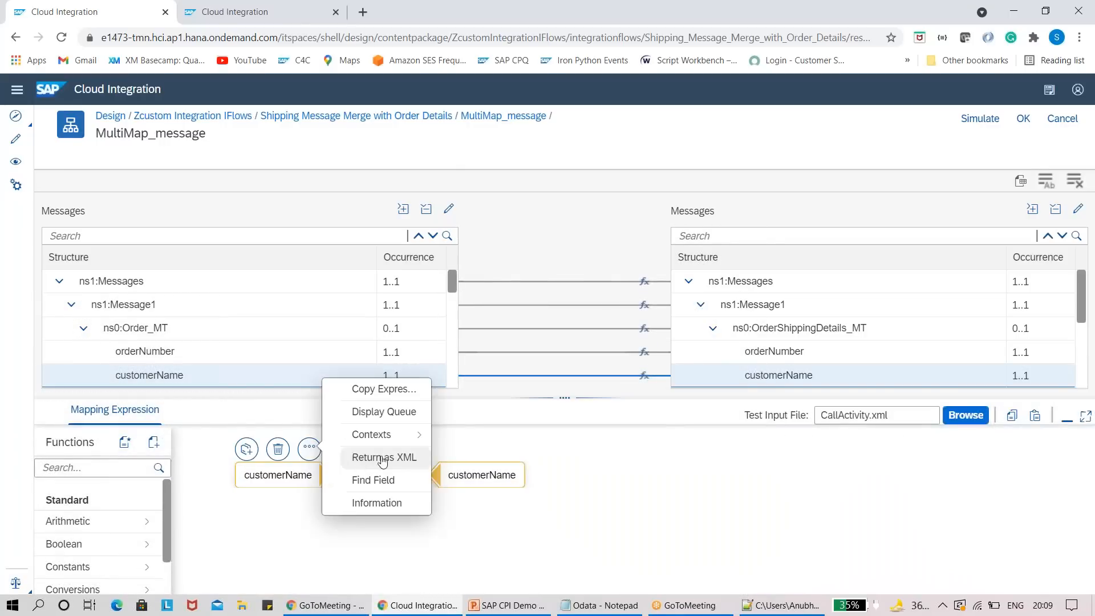
{"action": "left_click", "coordinate": [379, 414]}
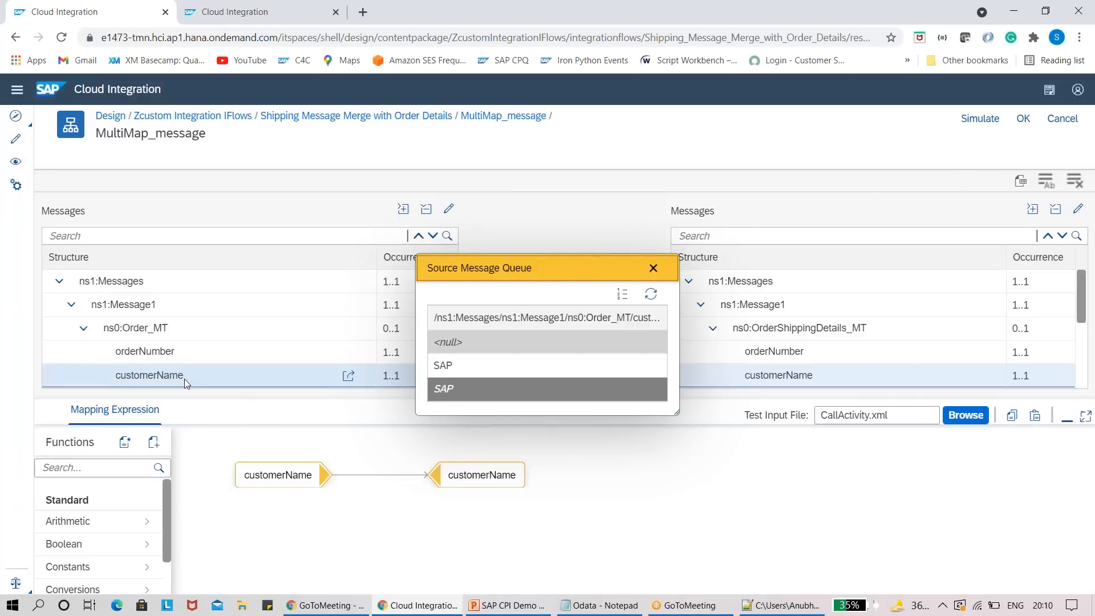
{"action": "left_click", "coordinate": [653, 268]}
Step: Examine the contexts available for the source customerName node and dismiss the options without changing them
{"action": "left_click", "coordinate": [299, 476]}
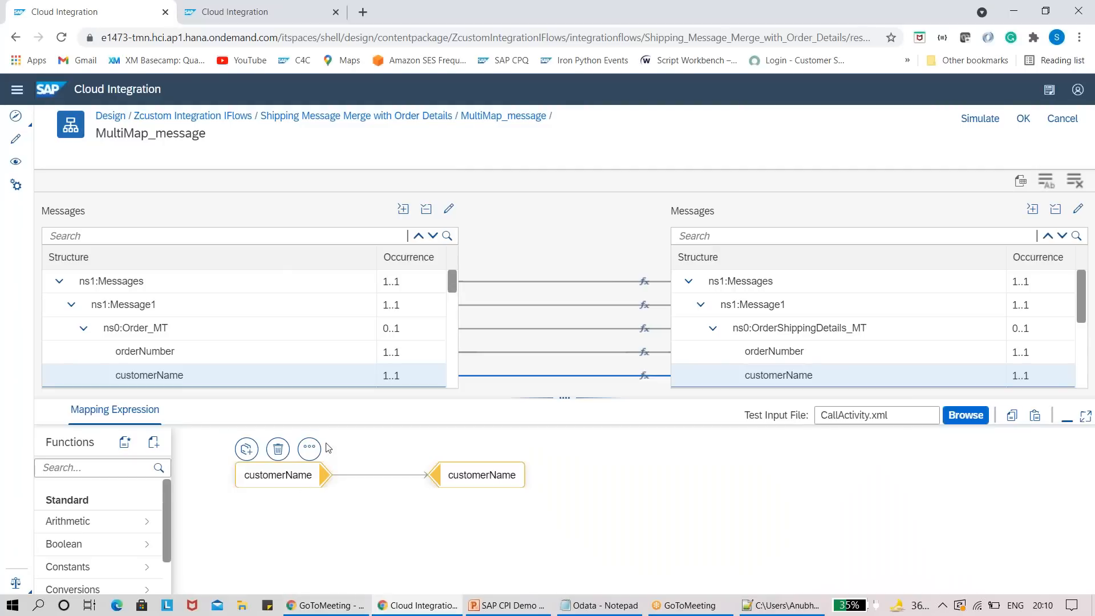
{"action": "left_click", "coordinate": [309, 450]}
{"action": "mouse_move", "coordinate": [397, 445]}
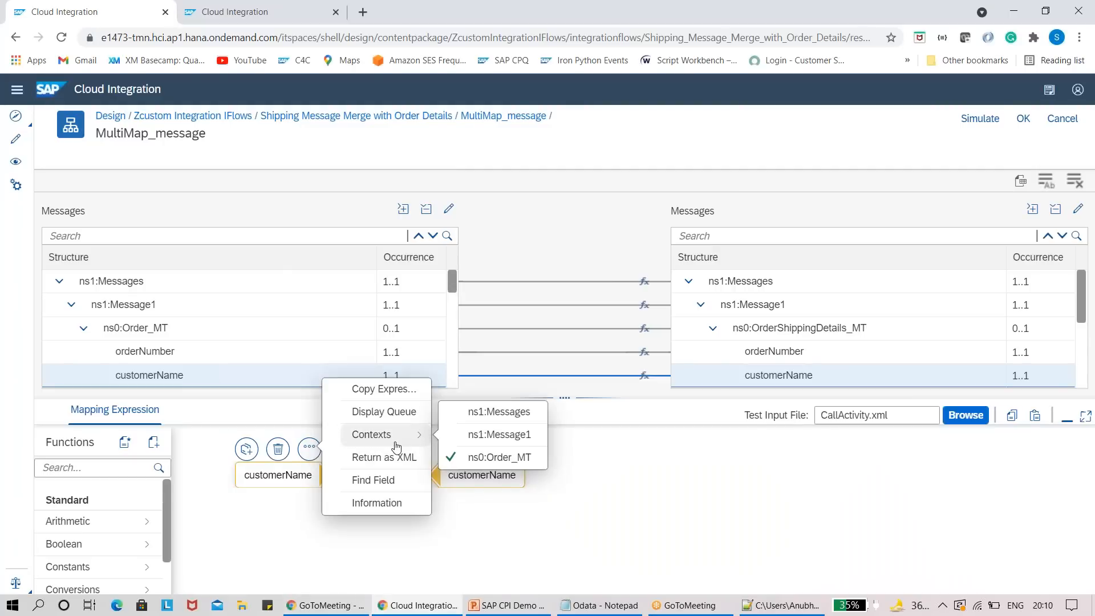
{"action": "double_click", "coordinate": [773, 484]}
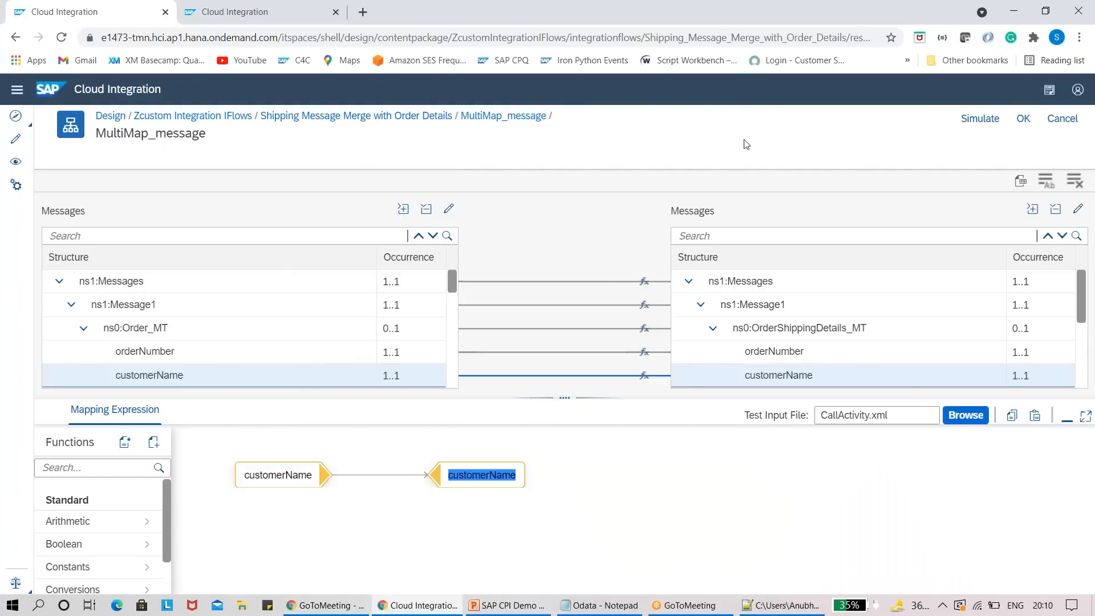
Step: Leave the MultiMap_message mapping and return to the artifacts of the Zcustom Integration IFlows package
{"action": "left_click", "coordinate": [354, 116]}
{"action": "left_click", "coordinate": [593, 366]}
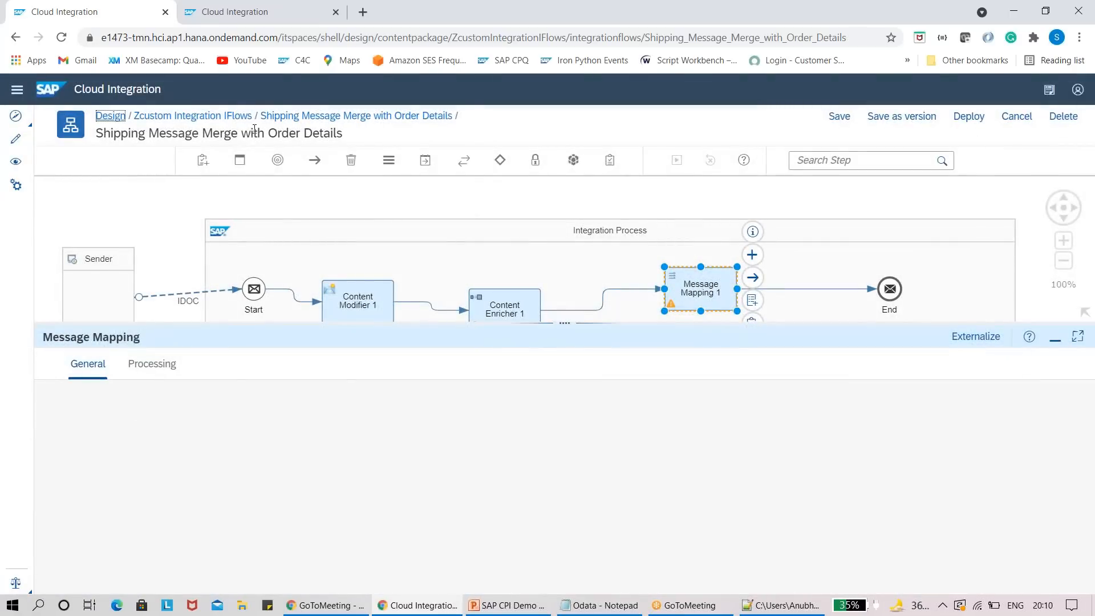
{"action": "left_click", "coordinate": [222, 117]}
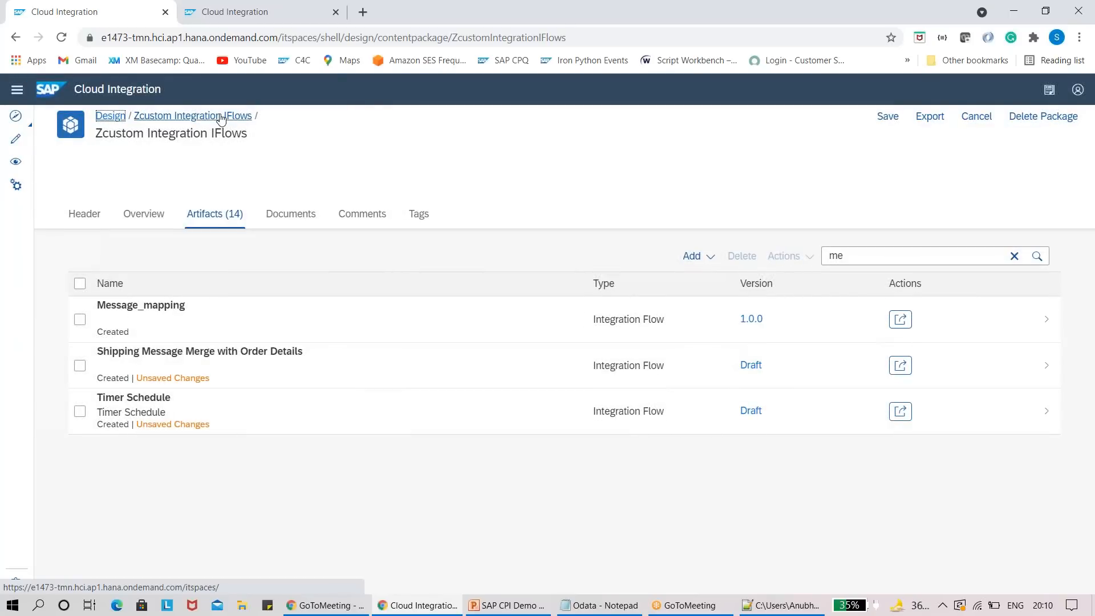
Step: Switch to the desktop and open the EmployeeDates folder inside CPIResources > mapping
{"action": "key", "text": "super+d"}
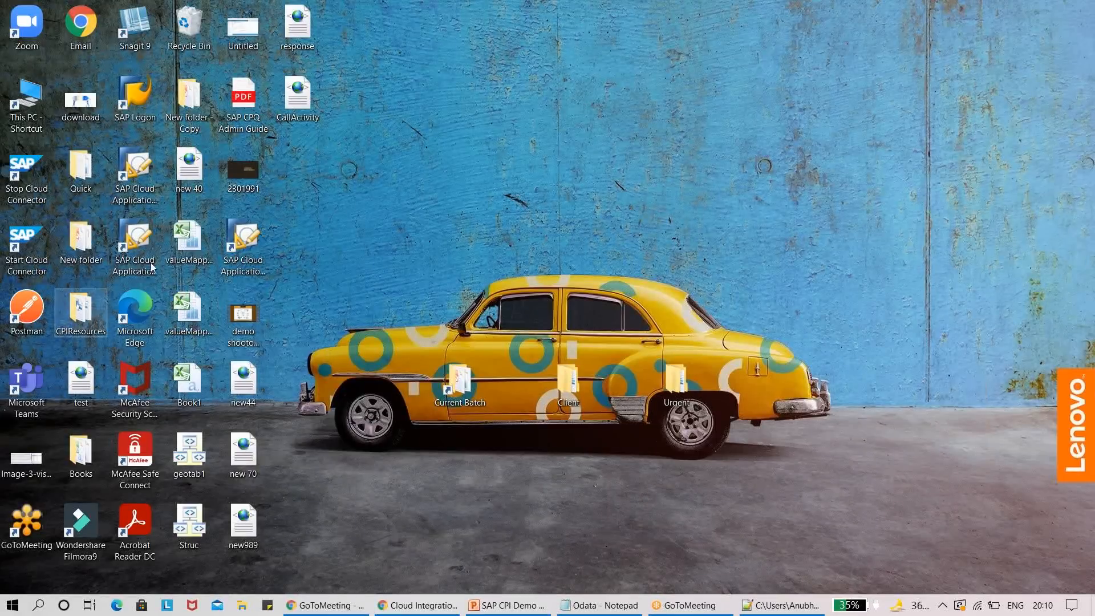
{"action": "double_click", "coordinate": [327, 200]}
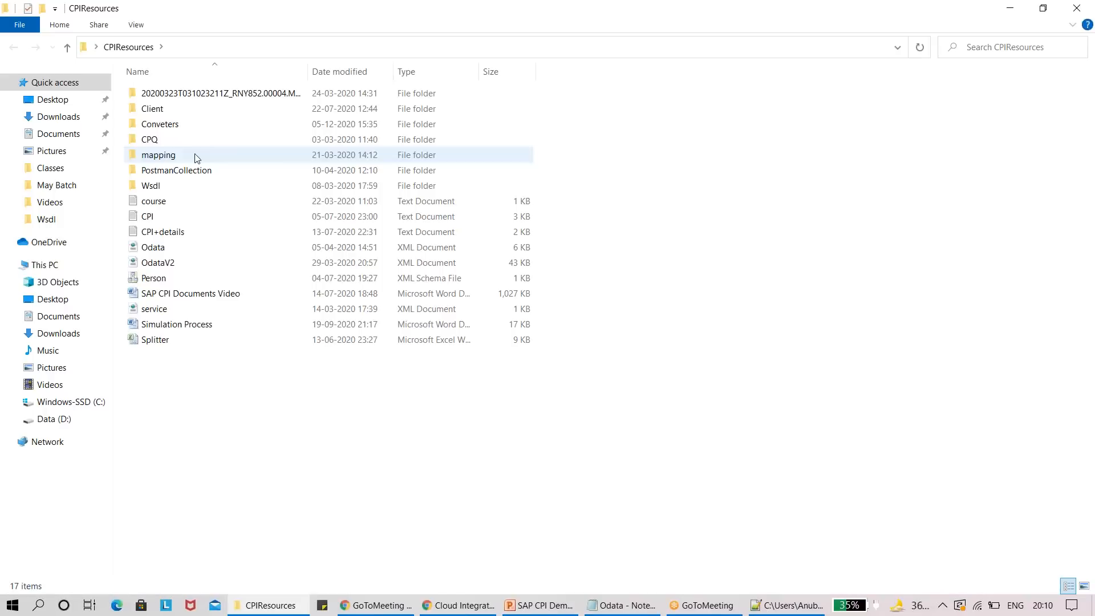
{"action": "double_click", "coordinate": [195, 155]}
{"action": "double_click", "coordinate": [197, 94]}
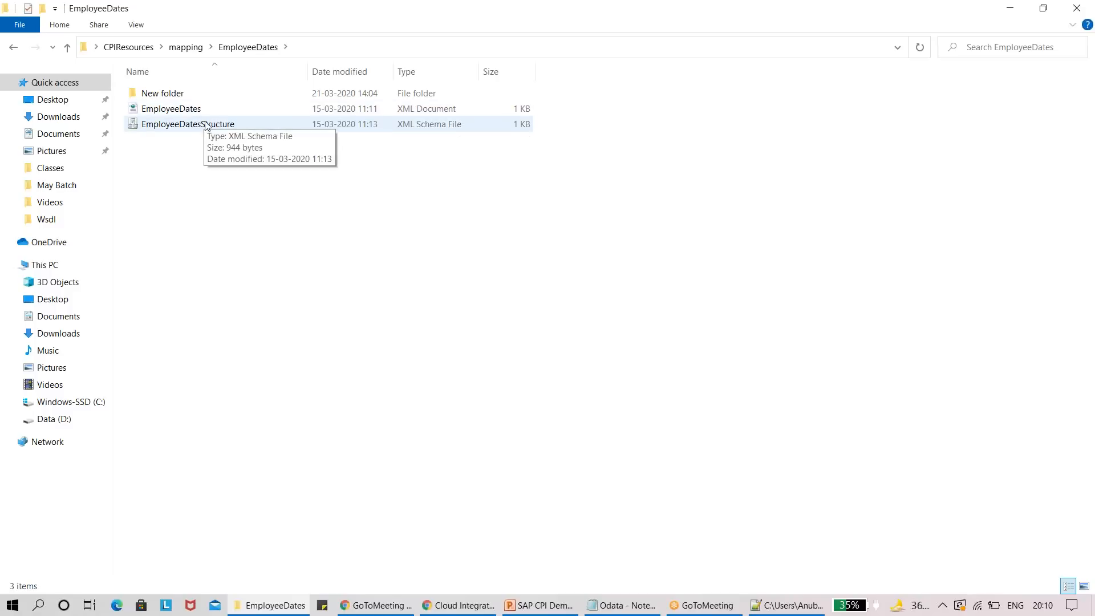
Step: Open the EmployeeDates XML document in Notepad++ and view its job information entries
{"action": "left_click", "coordinate": [188, 113]}
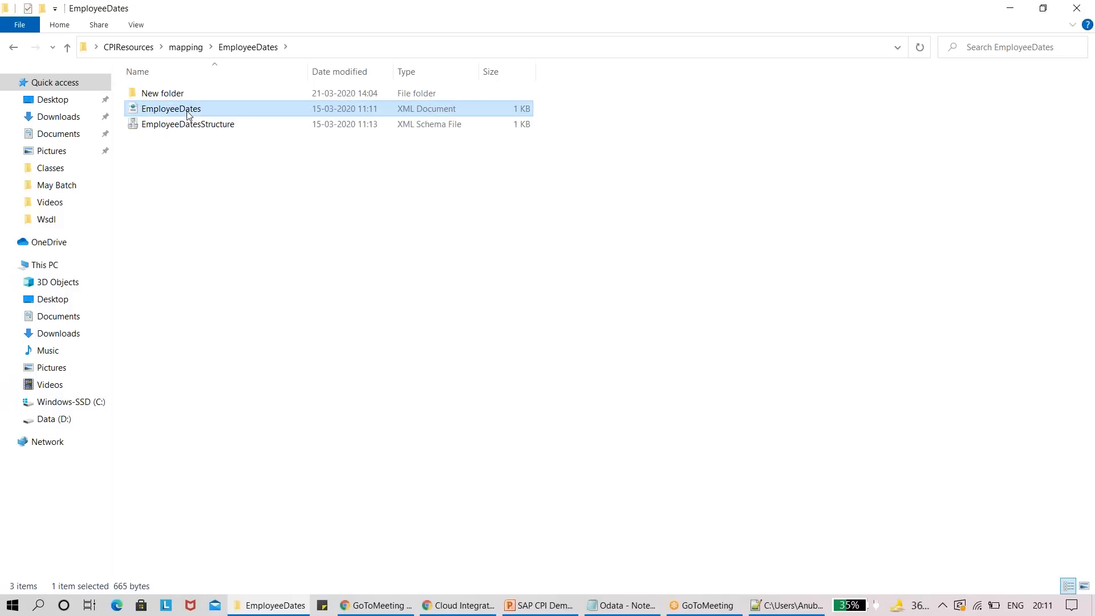
{"action": "right_click", "coordinate": [188, 113]}
{"action": "left_click", "coordinate": [251, 169]}
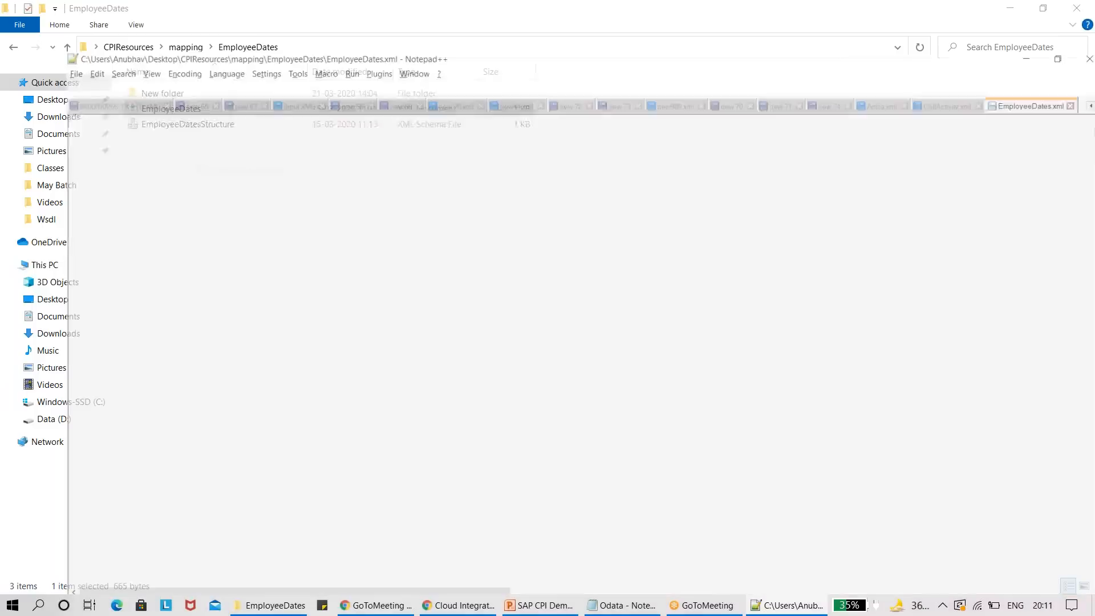
{"action": "key", "text": "alt+Tab"}
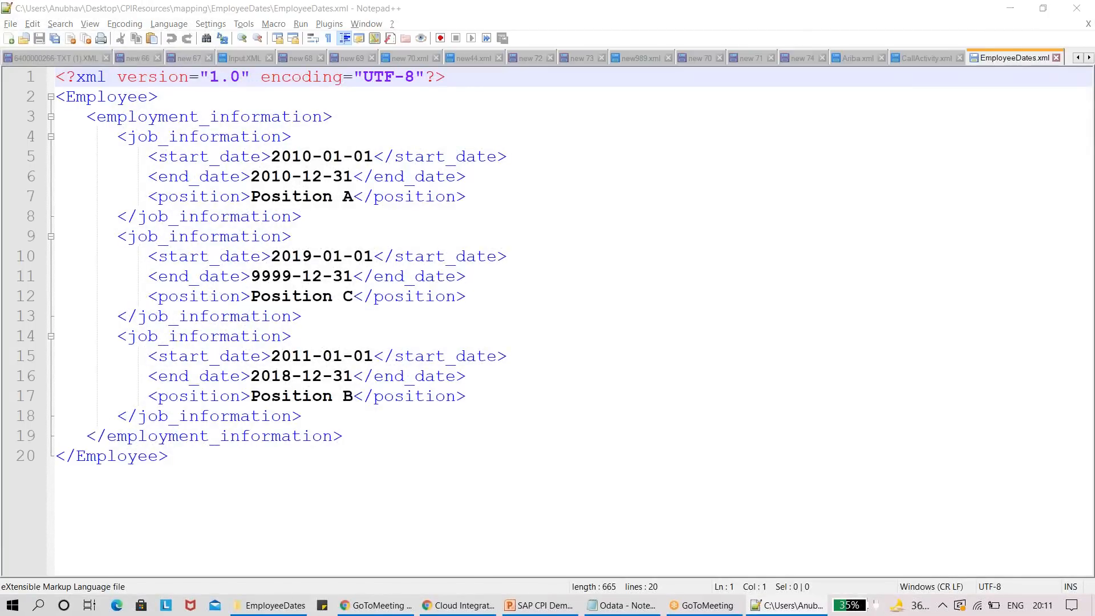
Step: Switch back to Cloud Integration and open the Message_mapping integration flow for editing
{"action": "key", "text": "alt+Tab"}
{"action": "key", "text": "alt+Tab"}
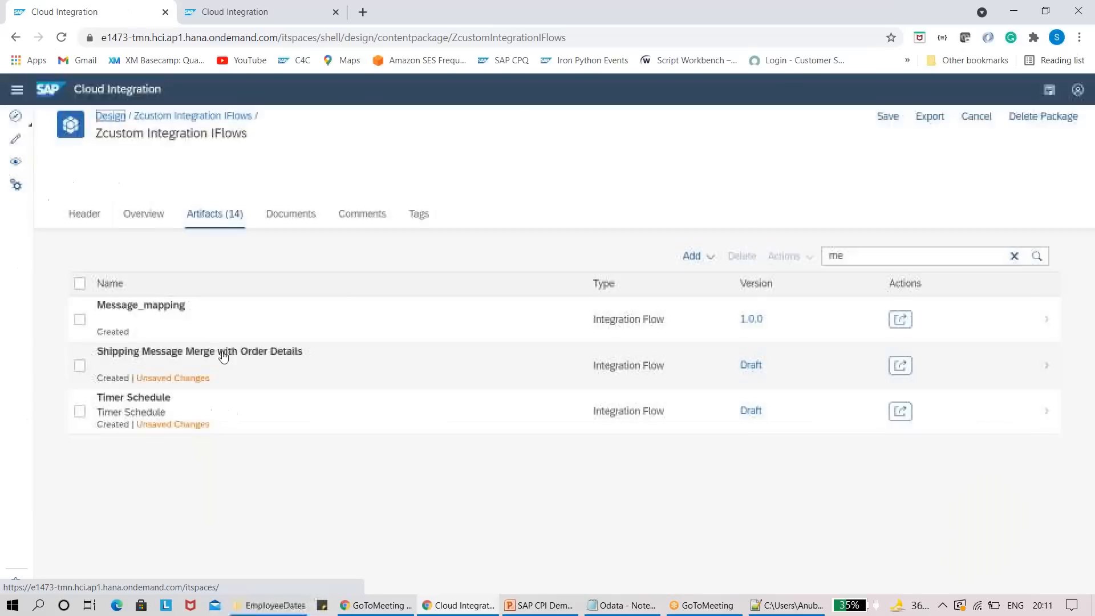
{"action": "left_click", "coordinate": [142, 310]}
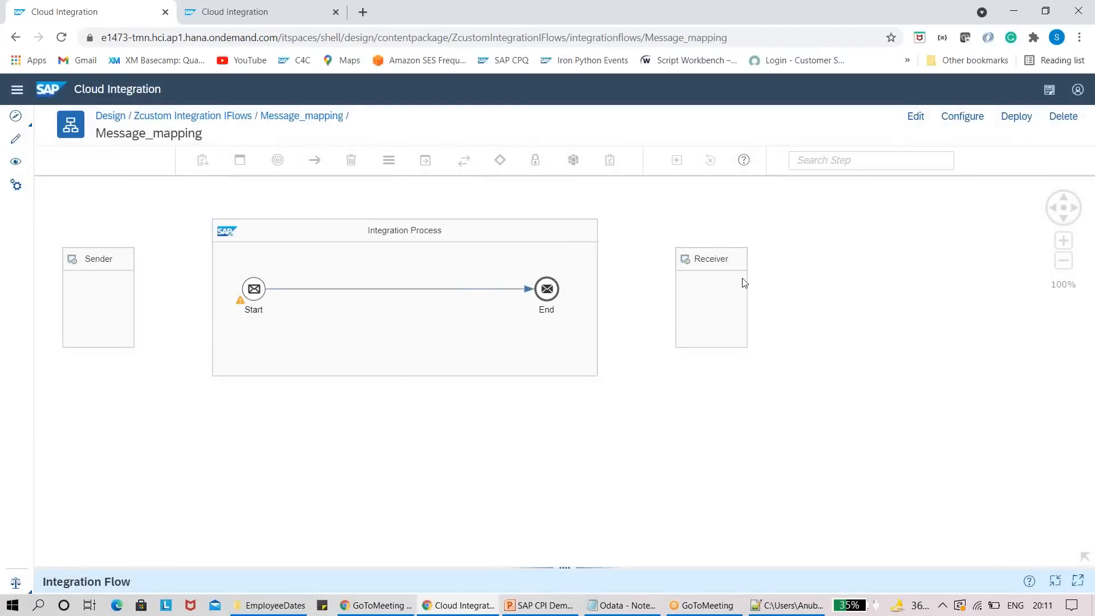
{"action": "left_click", "coordinate": [915, 116]}
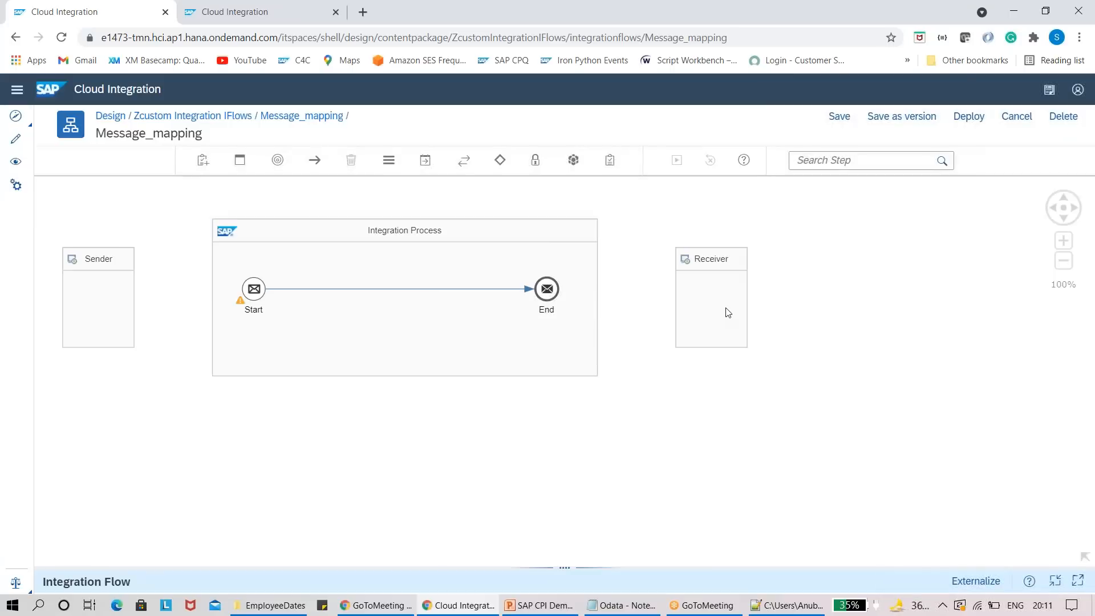
Step: Move the Receiver farther from the Integration Process, widen the process toward it and shift the End event away from Start
{"action": "left_click", "coordinate": [725, 286]}
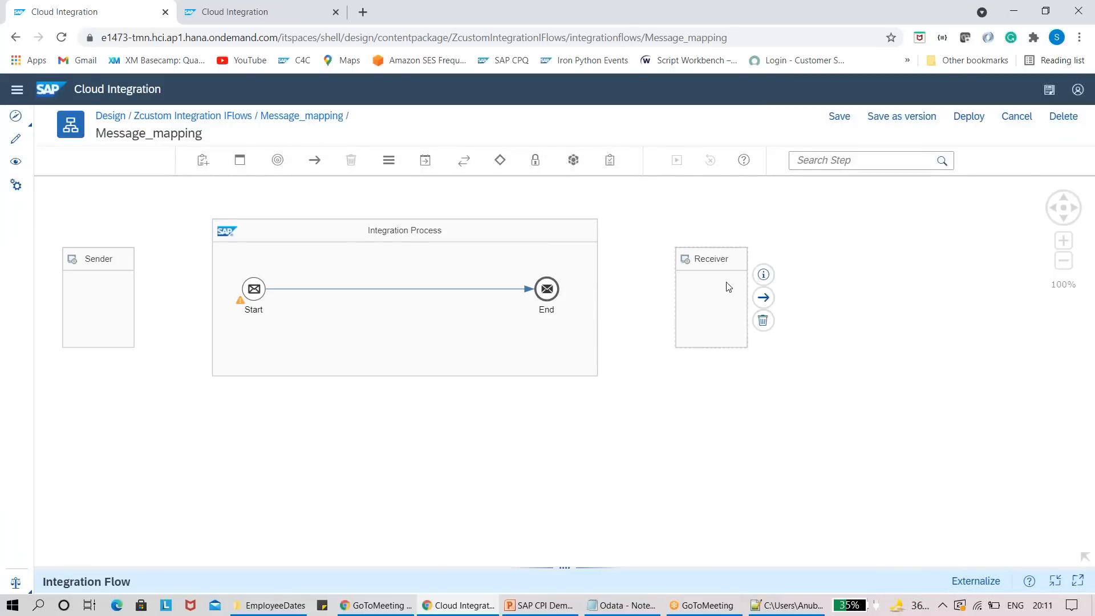
{"action": "left_click", "coordinate": [597, 317]}
{"action": "left_click_drag", "start_coordinate": [598, 297], "coordinate": [888, 297]}
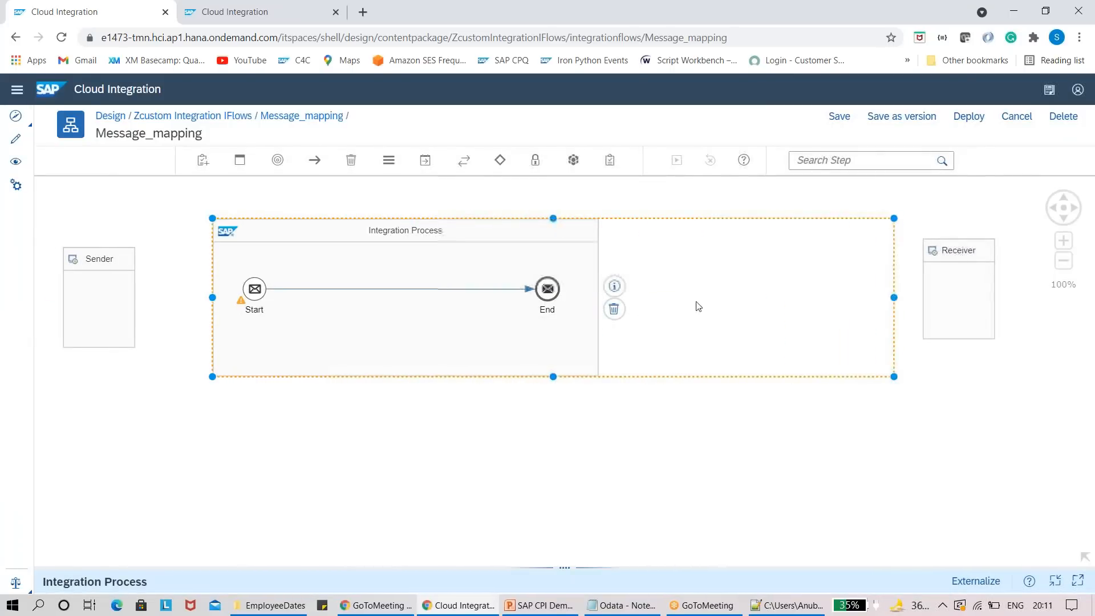
{"action": "left_click_drag", "start_coordinate": [547, 289], "coordinate": [780, 293]}
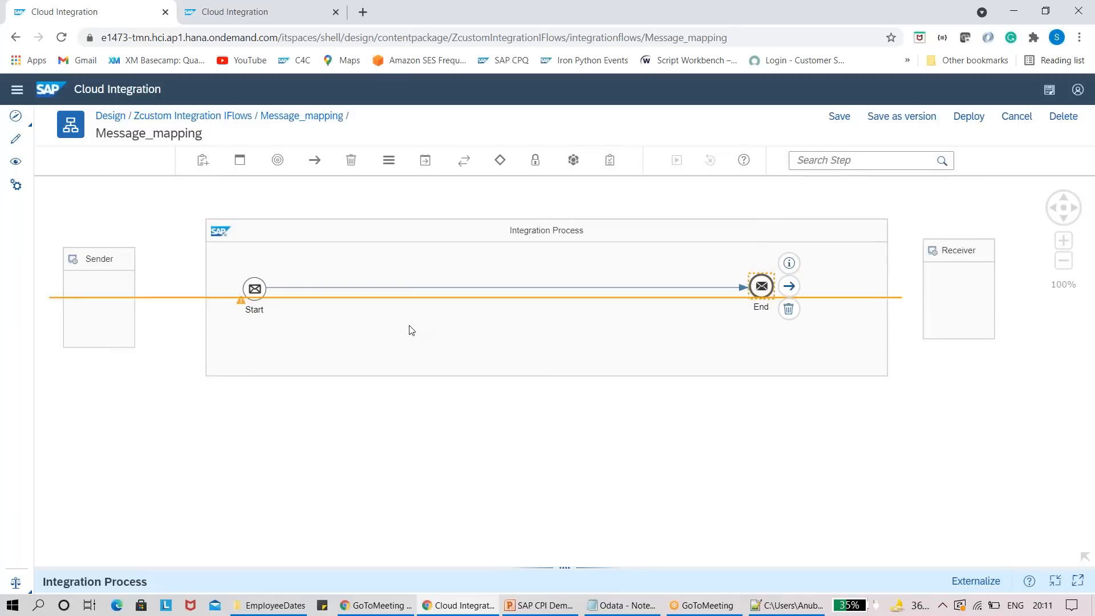
Step: Insert a Message Mapping step on the connection between the Start and End events
{"action": "left_click", "coordinate": [426, 160]}
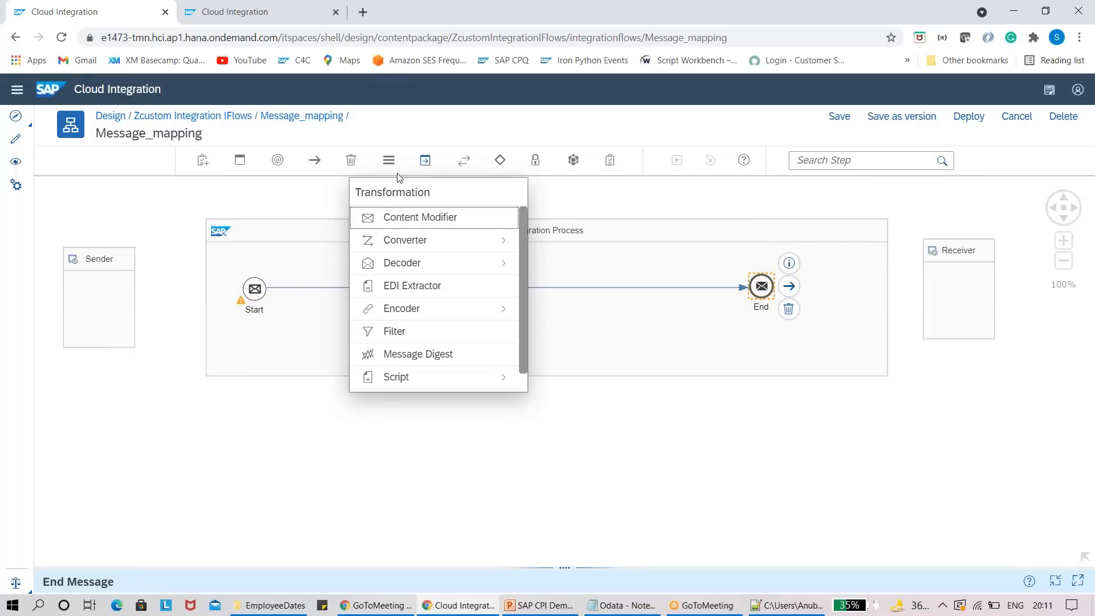
{"action": "left_click", "coordinate": [389, 159]}
{"action": "left_click", "coordinate": [404, 217]}
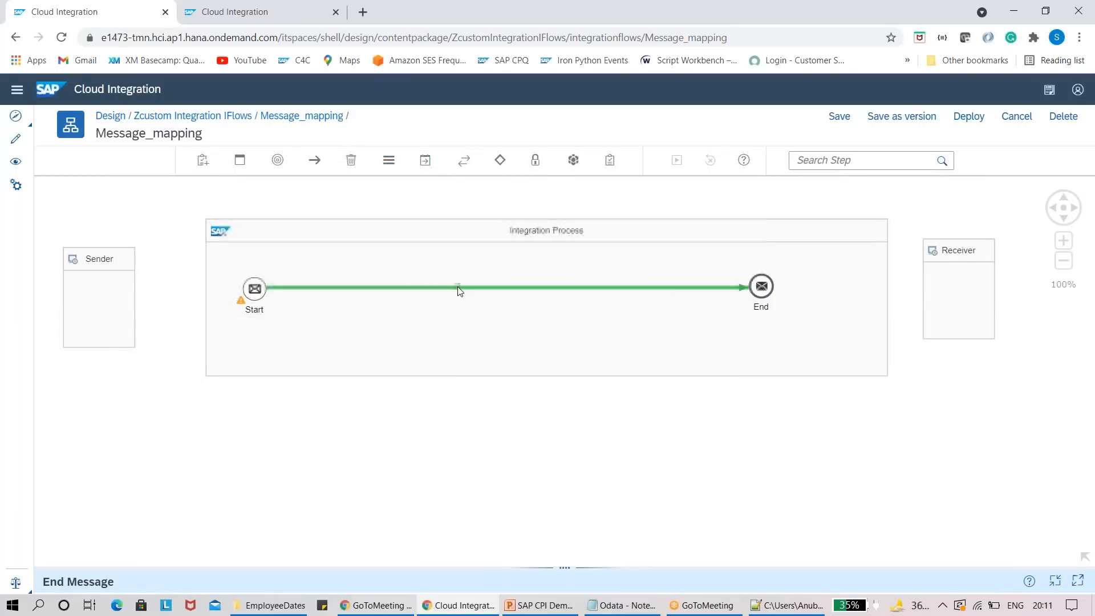
{"action": "left_click", "coordinate": [458, 289]}
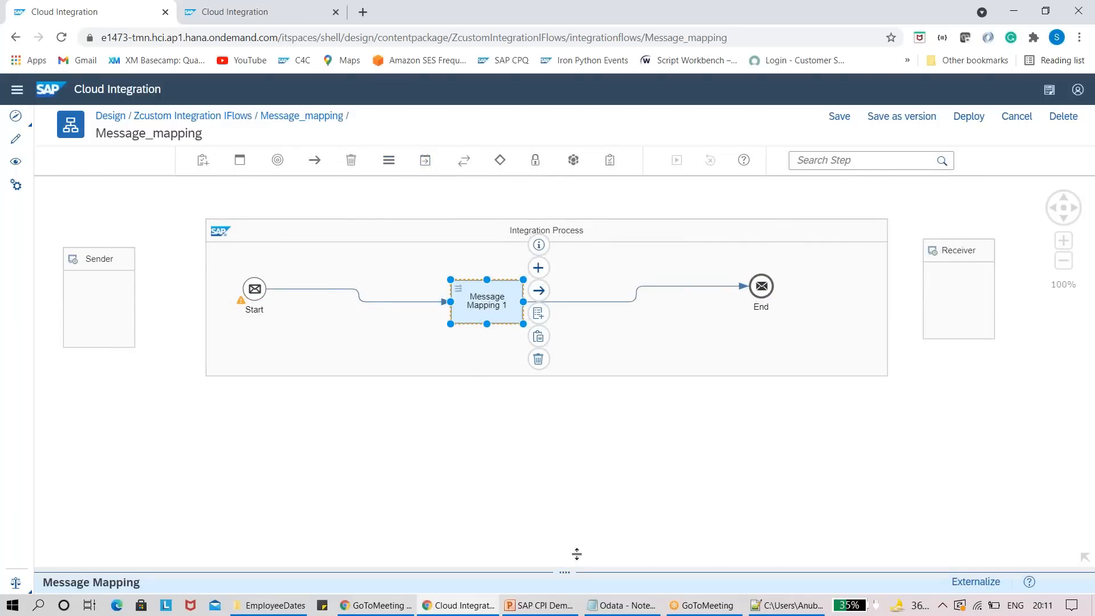
Step: Create a new message mapping resource named mapping for the Message Mapping step
{"action": "left_click_drag", "start_coordinate": [577, 556], "coordinate": [655, 355]}
{"action": "left_click", "coordinate": [157, 395]}
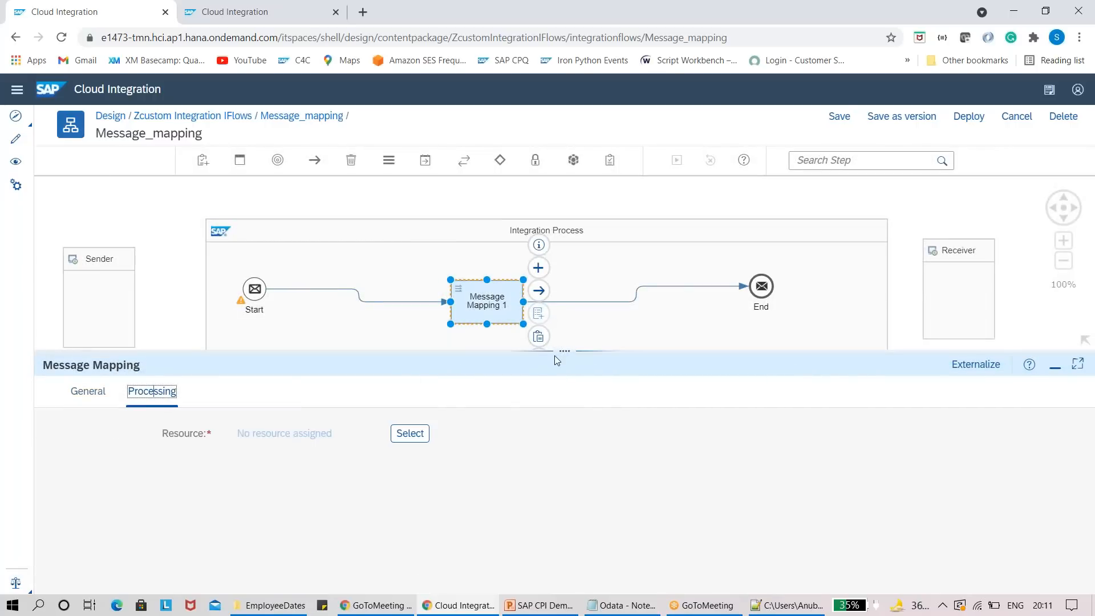
{"action": "left_click", "coordinate": [538, 313]}
{"action": "type", "text": "mappin"}
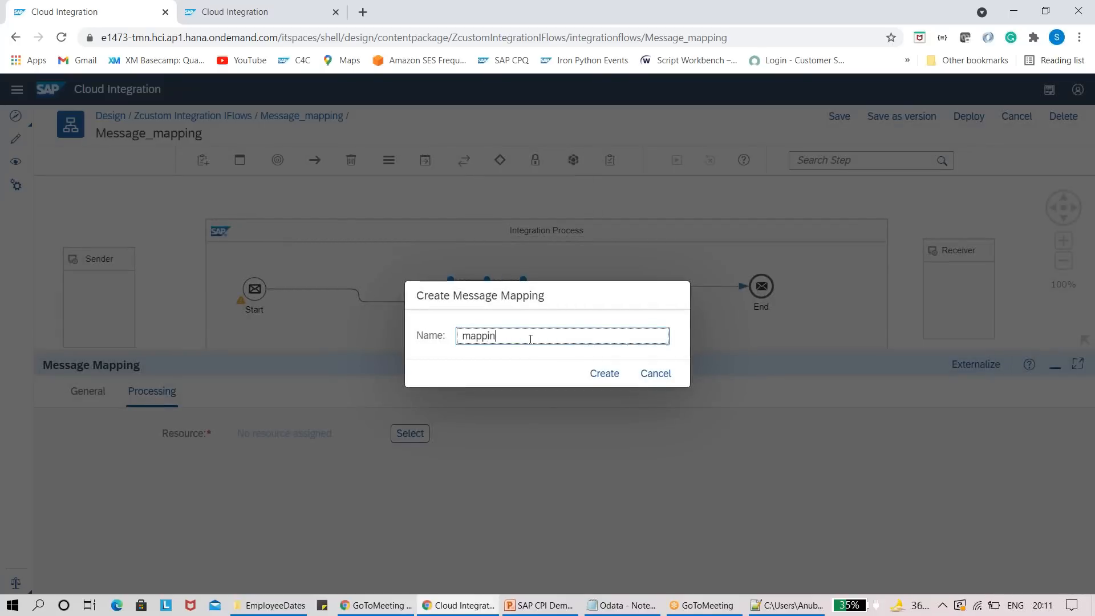
{"action": "type", "text": "g"}
{"action": "left_click", "coordinate": [603, 373]}
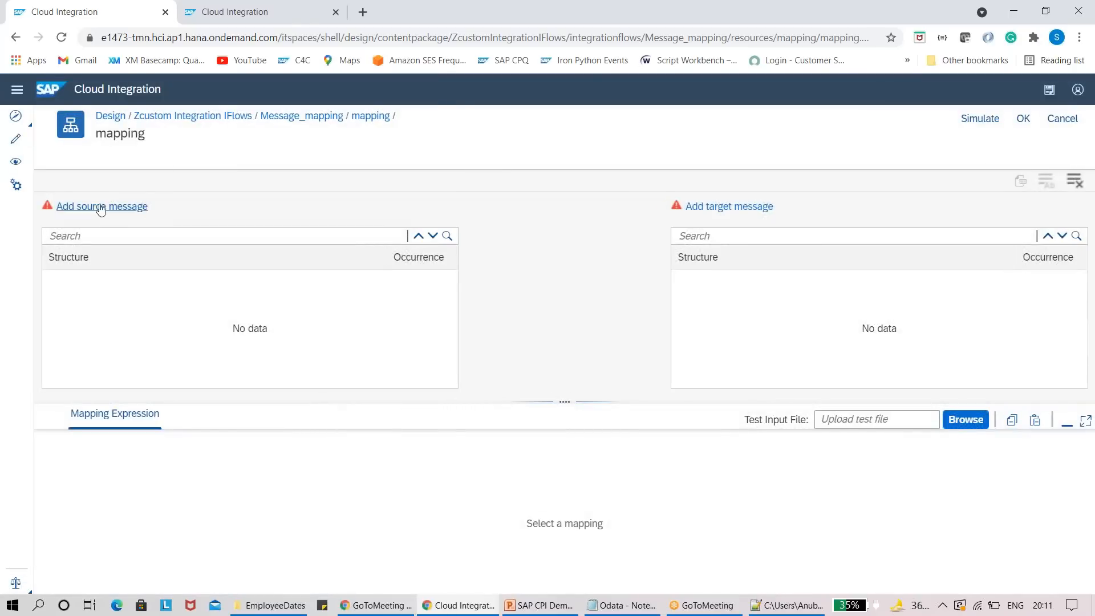
Step: Upload the EmployeeDatesStructure schema from Desktop, CPIResources, mapping, EmployeeDates as the source message and assign it as the target message too
{"action": "left_click", "coordinate": [101, 208]}
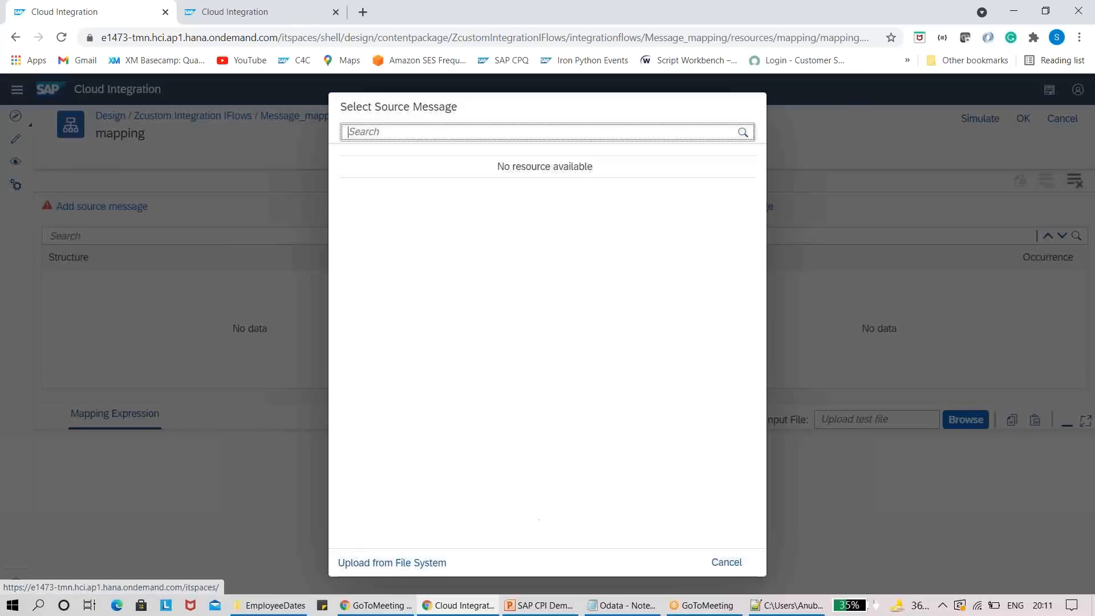
{"action": "left_click", "coordinate": [408, 564]}
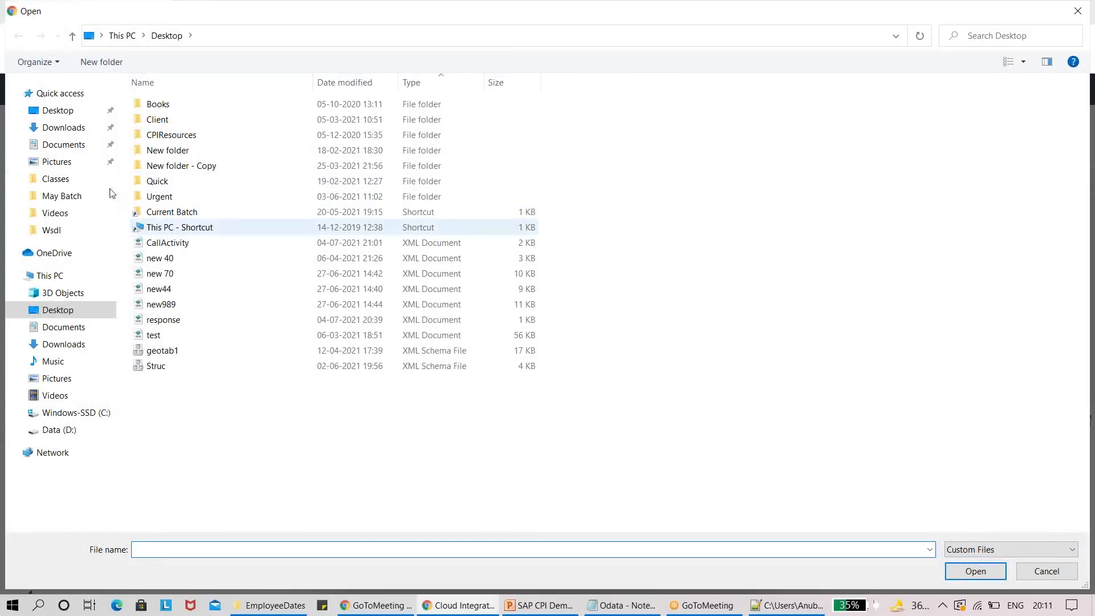
{"action": "left_click", "coordinate": [58, 110]}
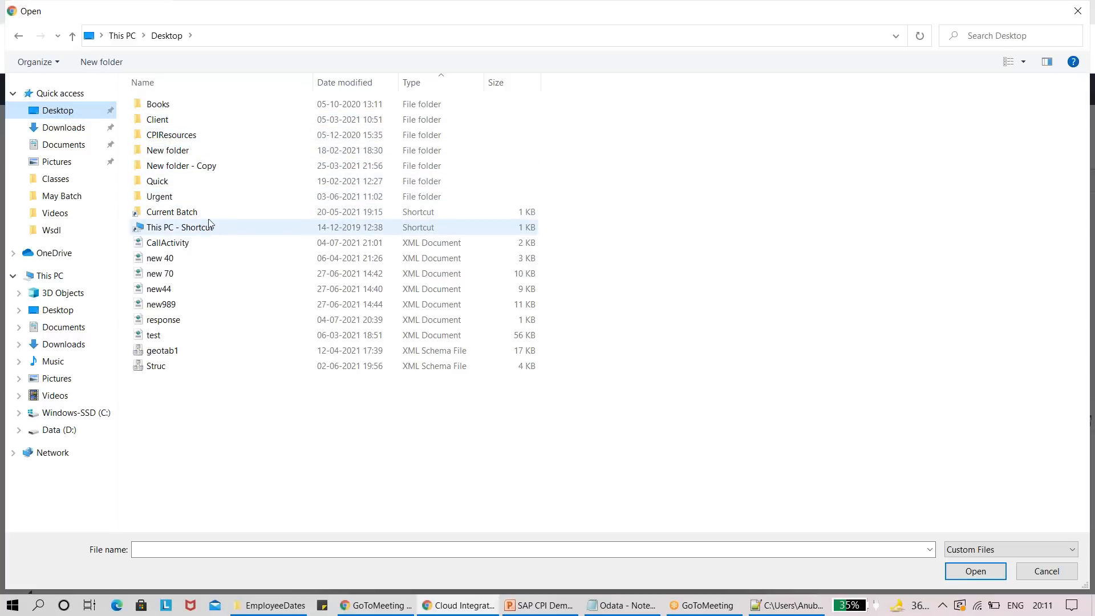
{"action": "double_click", "coordinate": [191, 136]}
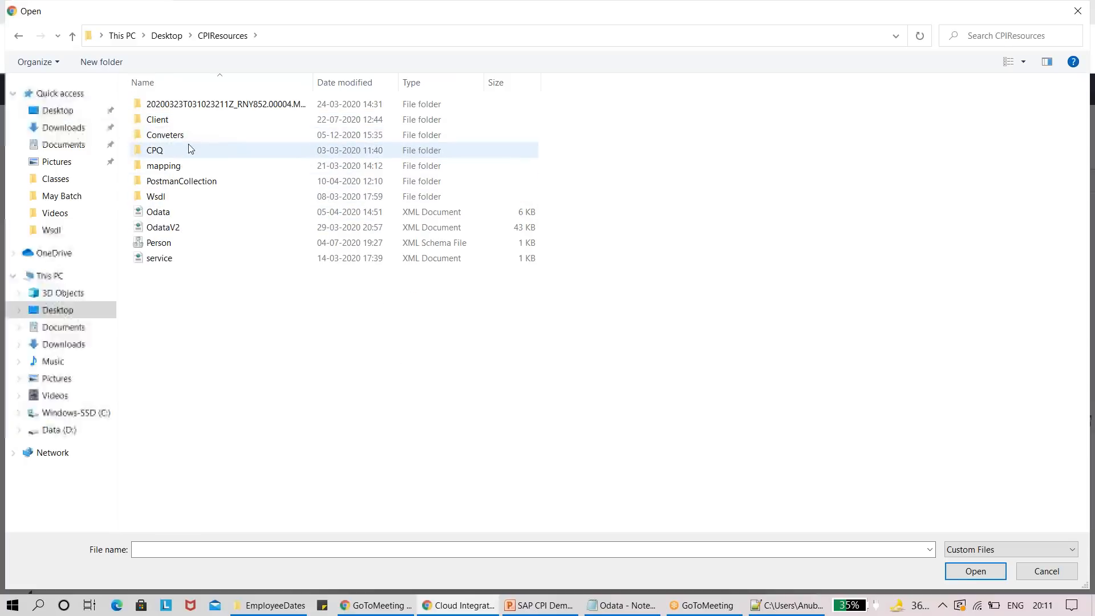
{"action": "double_click", "coordinate": [183, 165]}
{"action": "left_click", "coordinate": [183, 108]}
{"action": "left_click", "coordinate": [182, 109]}
{"action": "left_click", "coordinate": [215, 150]}
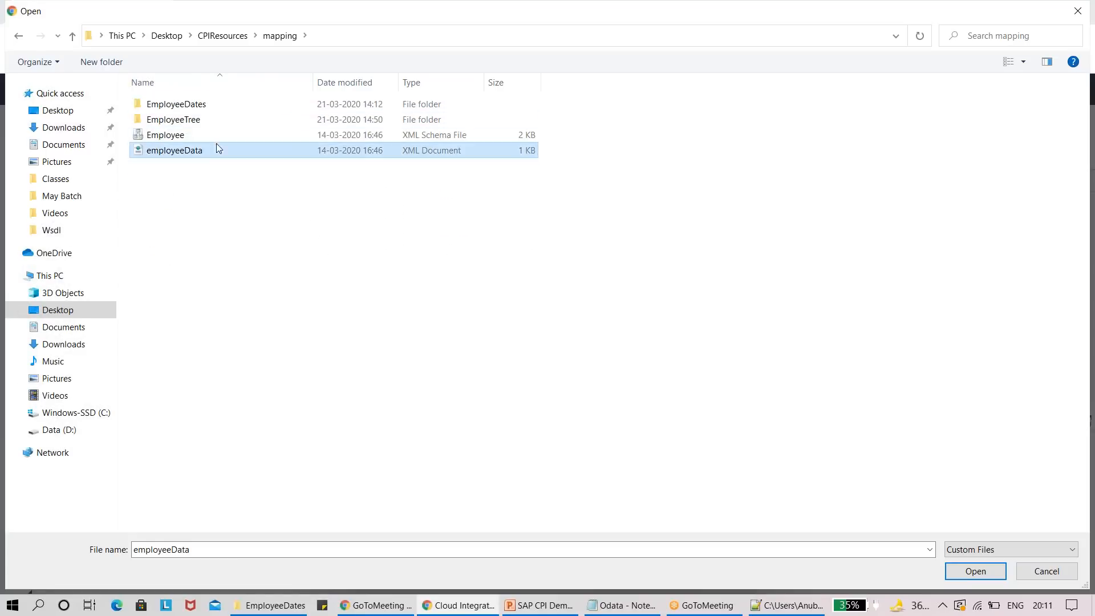
{"action": "double_click", "coordinate": [190, 108]}
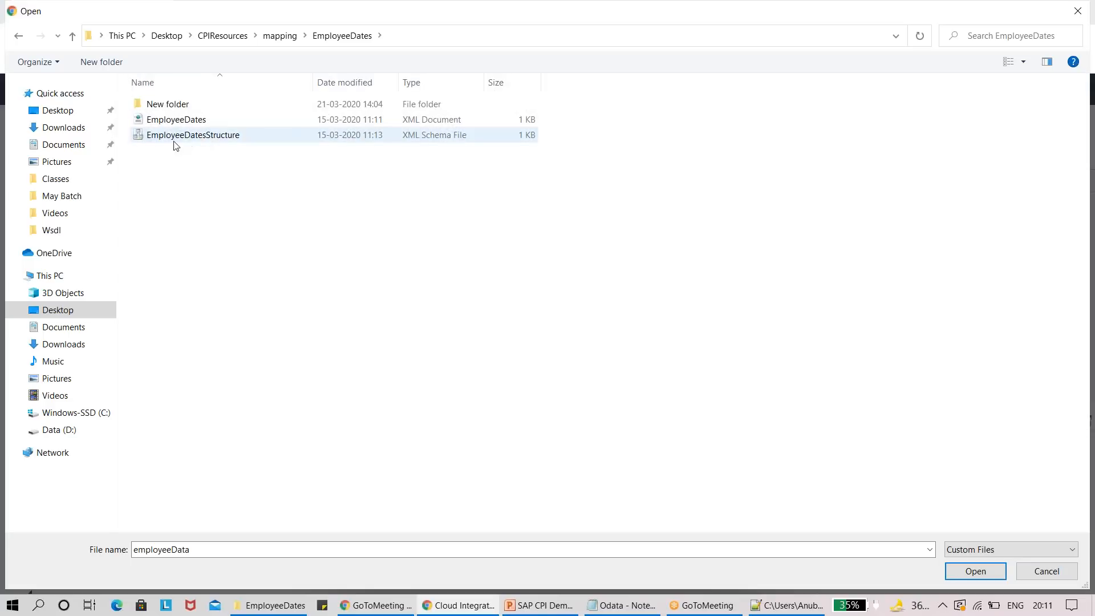
{"action": "left_click", "coordinate": [209, 137]}
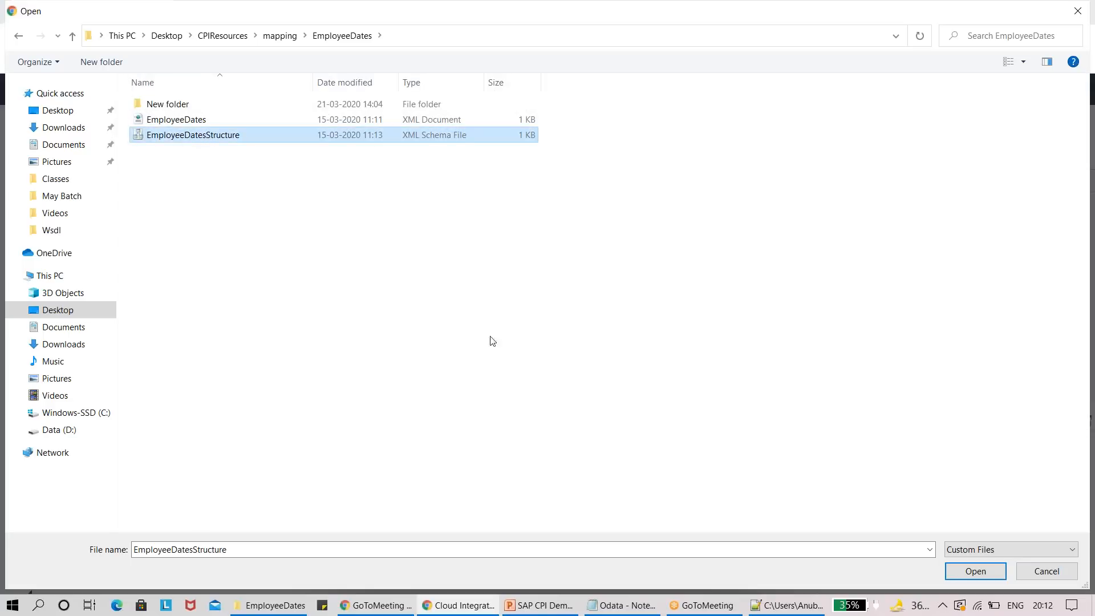
{"action": "left_click", "coordinate": [959, 571]}
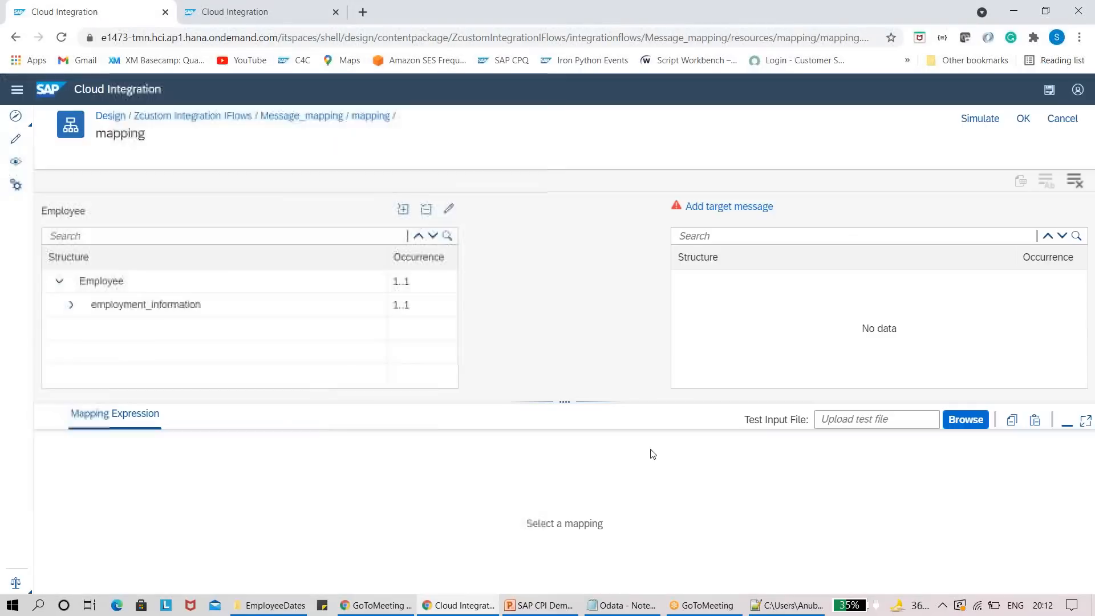
{"action": "left_click", "coordinate": [745, 209]}
{"action": "left_click", "coordinate": [422, 174]}
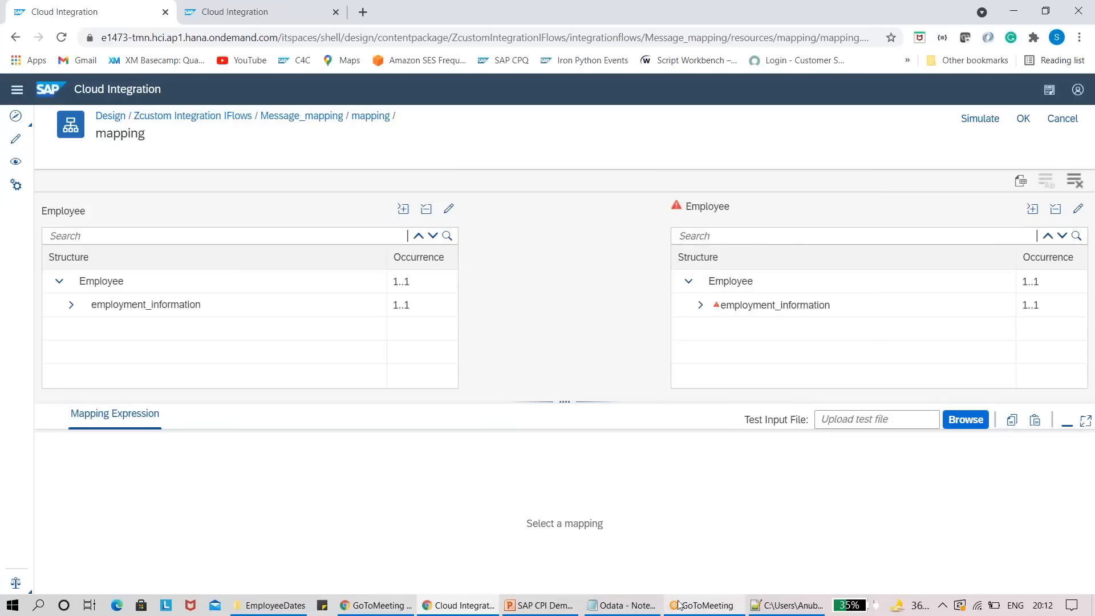
Step: Switch to the SAP CPI Demo May presentation and add a slide titled Data Sorting after the Context slide
{"action": "left_click", "coordinate": [539, 605]}
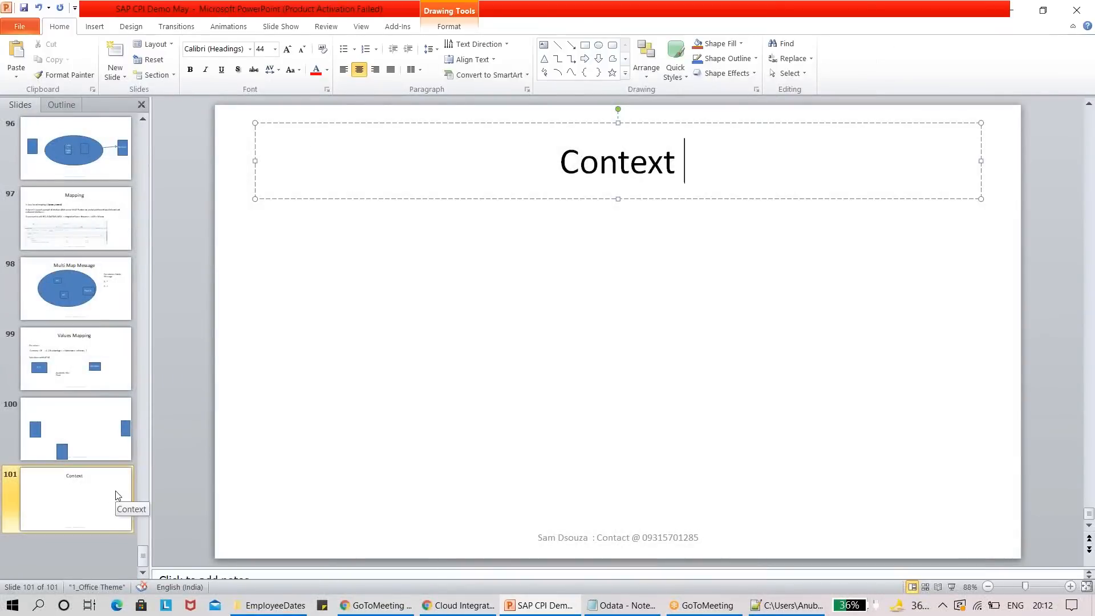
{"action": "left_click", "coordinate": [79, 496]}
{"action": "right_click", "coordinate": [79, 496]}
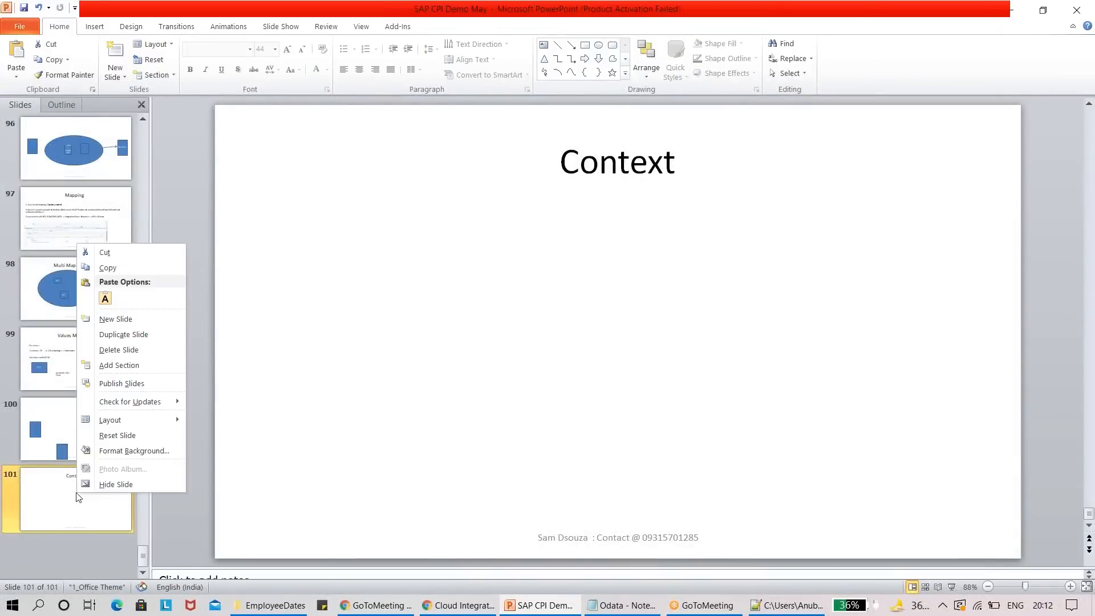
{"action": "left_click", "coordinate": [125, 317]}
{"action": "left_click", "coordinate": [521, 179]}
{"action": "type", "text": "Data Sorti"}
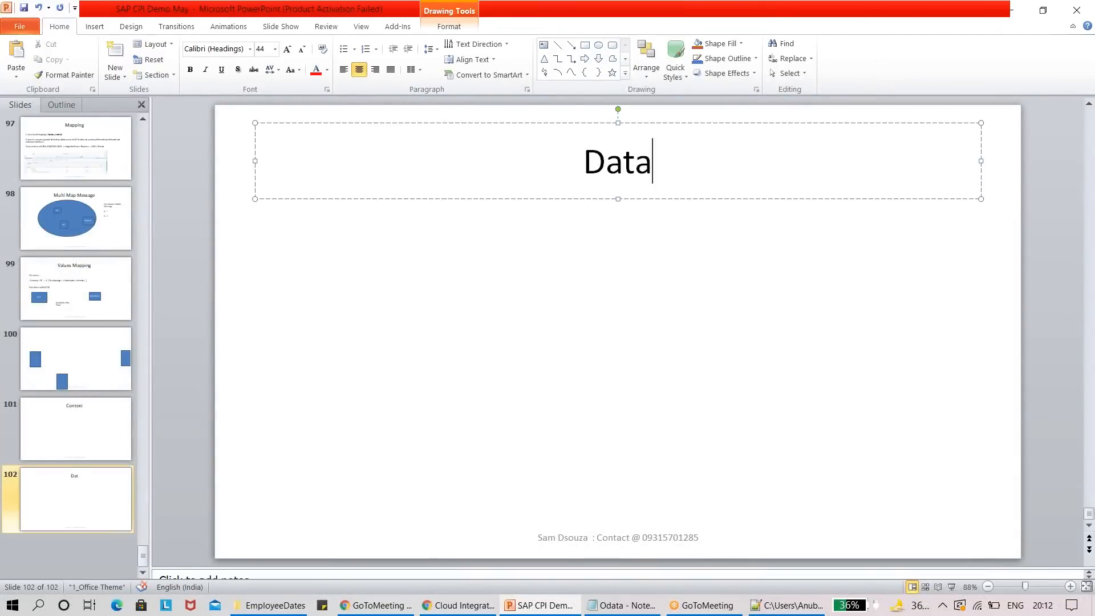
{"action": "type", "text": "ng"}
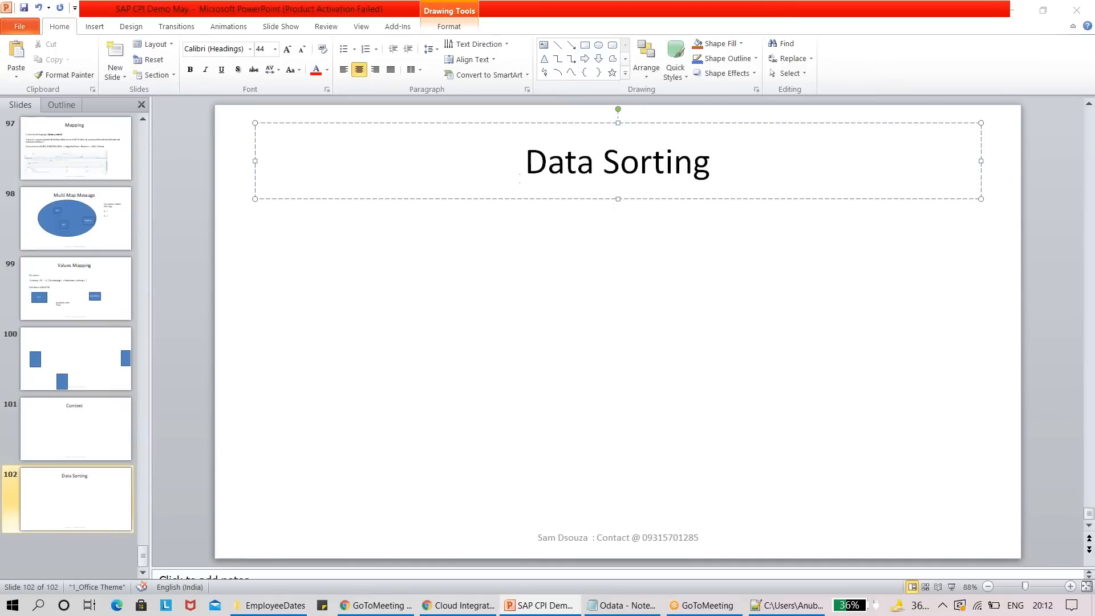
Step: Switch back to Cloud Integration, enlarge the structure area and expand the source Employee structure down to the job_information fields
{"action": "key", "text": "alt+Tab"}
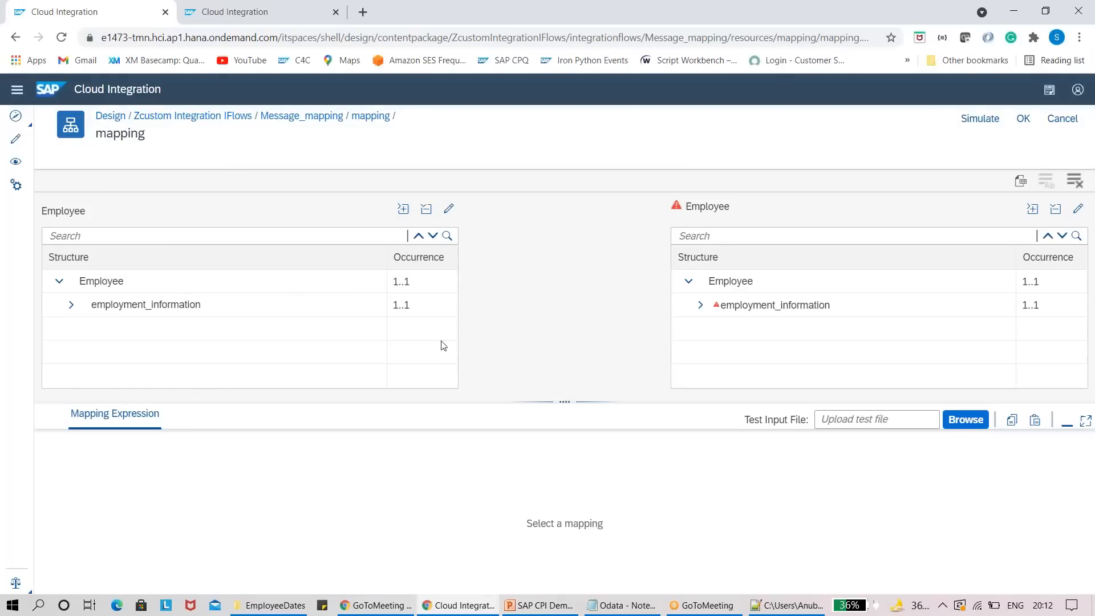
{"action": "left_click", "coordinate": [71, 305]}
{"action": "left_click_drag", "start_coordinate": [563, 401], "coordinate": [601, 561]}
{"action": "left_click", "coordinate": [79, 330]}
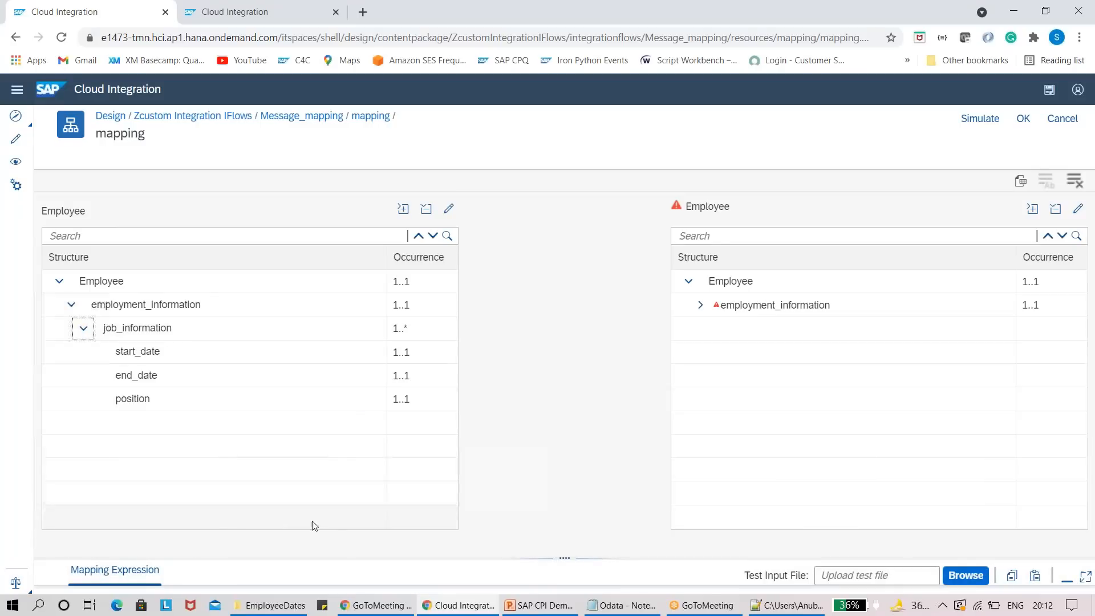
Step: Examine the order of the position values in EmployeeDates.xml in Notepad++ and compare its entries with the source job_information node in Cloud Integration
{"action": "left_click", "coordinate": [787, 605]}
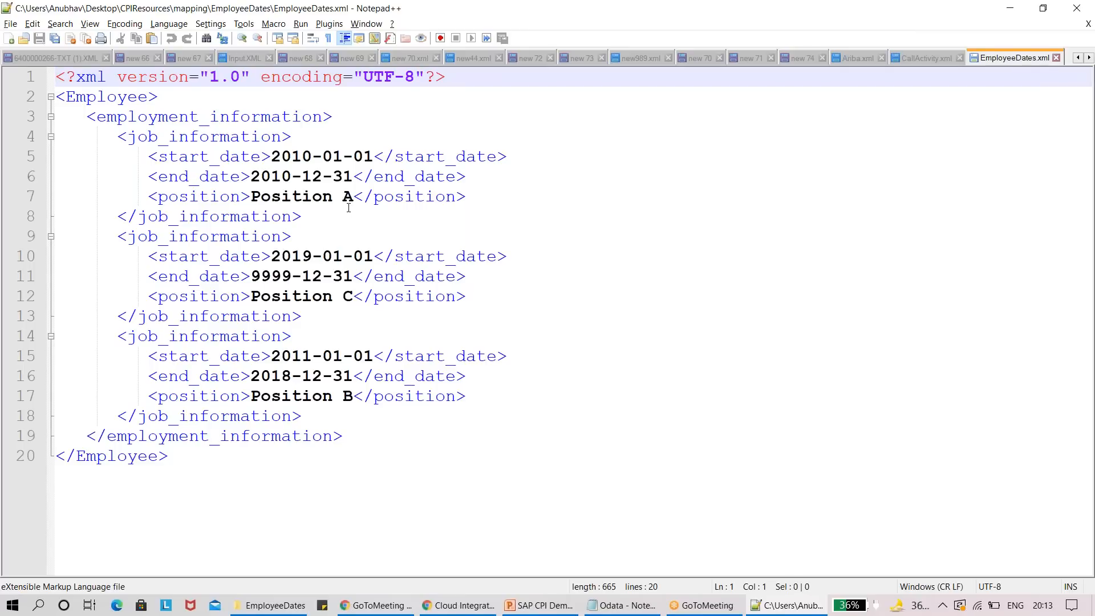
{"action": "left_click_drag", "start_coordinate": [351, 201], "coordinate": [343, 201]}
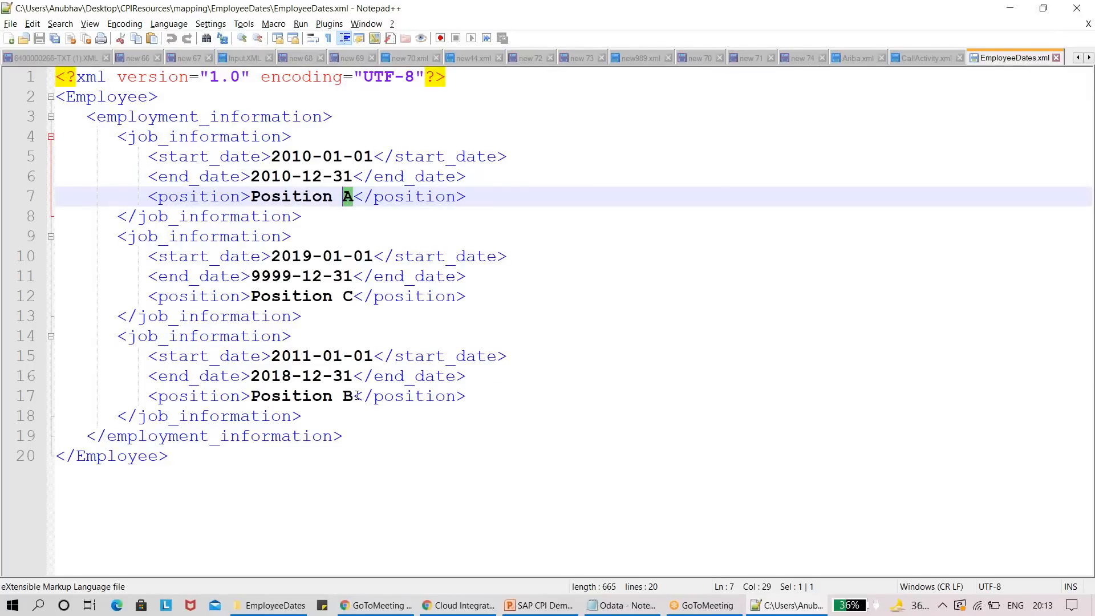
{"action": "left_click_drag", "start_coordinate": [357, 396], "coordinate": [346, 377]}
{"action": "left_click_drag", "start_coordinate": [350, 297], "coordinate": [342, 297]}
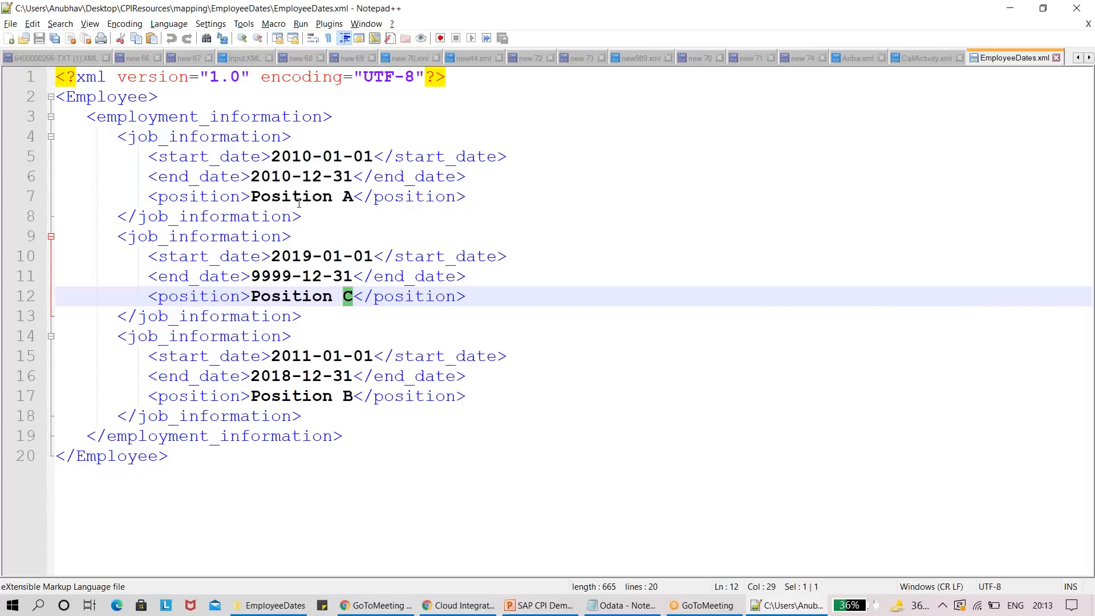
{"action": "key", "text": "alt+Tab"}
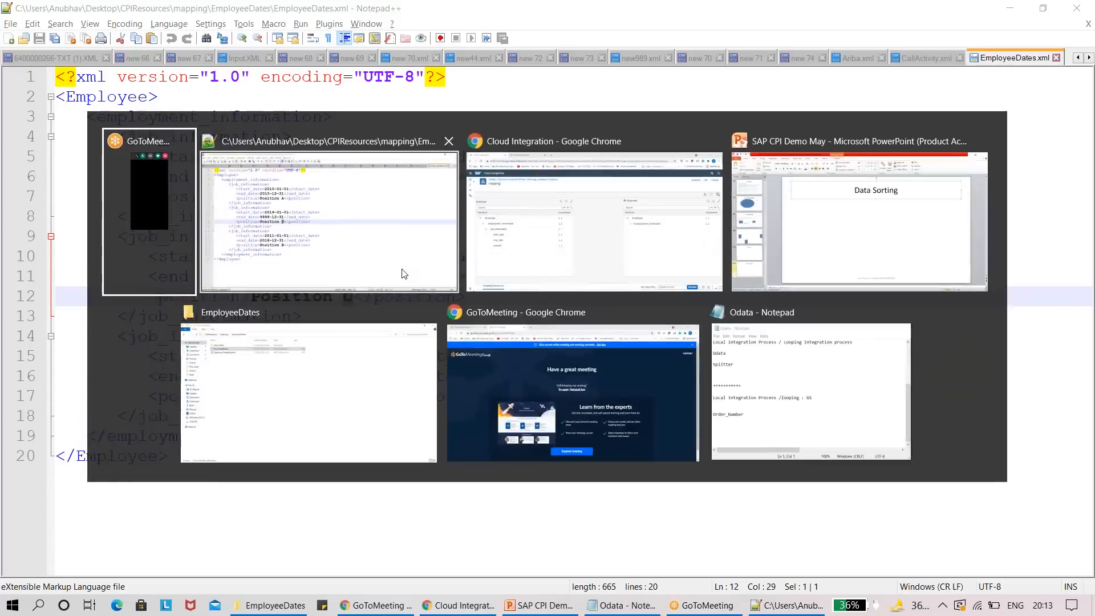
{"action": "key", "text": "alt+Tab"}
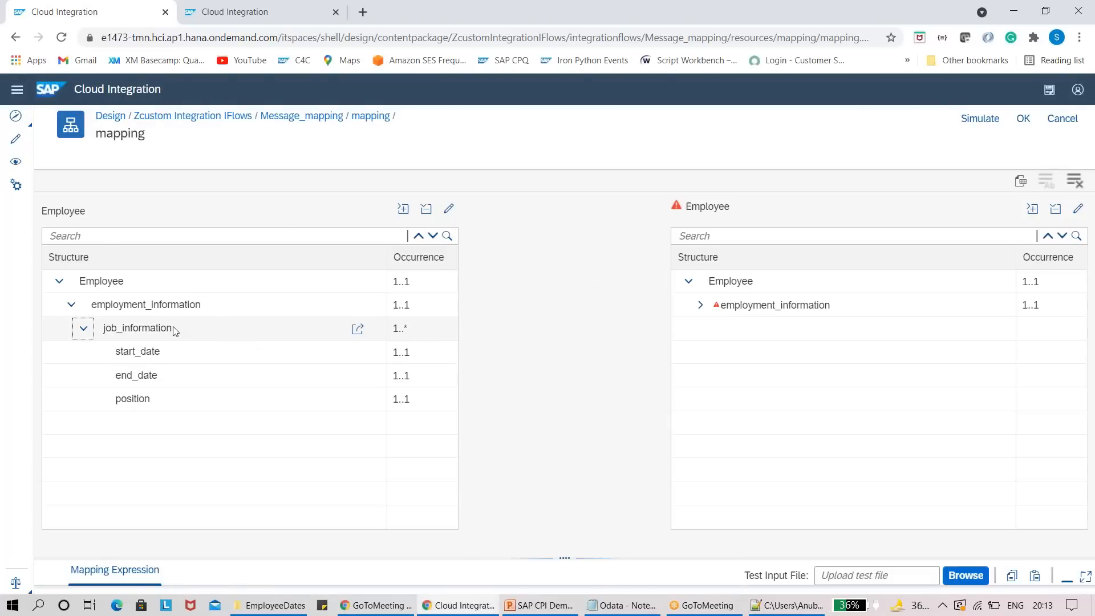
{"action": "key", "text": "alt+Tab"}
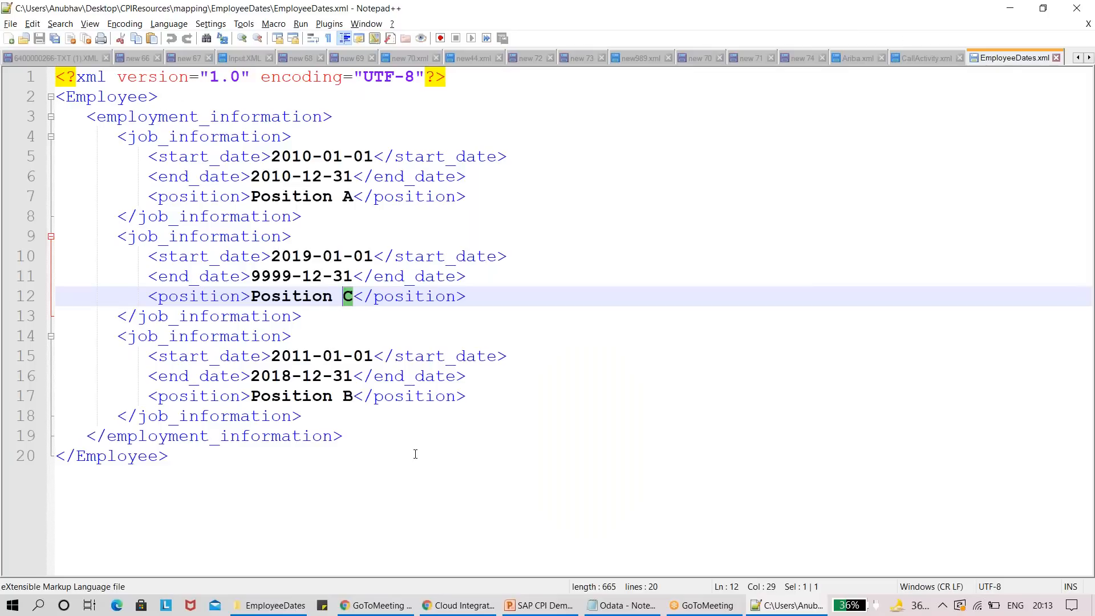
Step: Return to Cloud Integration and expand the target Employee structure down to the job_information fields
{"action": "key", "text": "alt+Tab"}
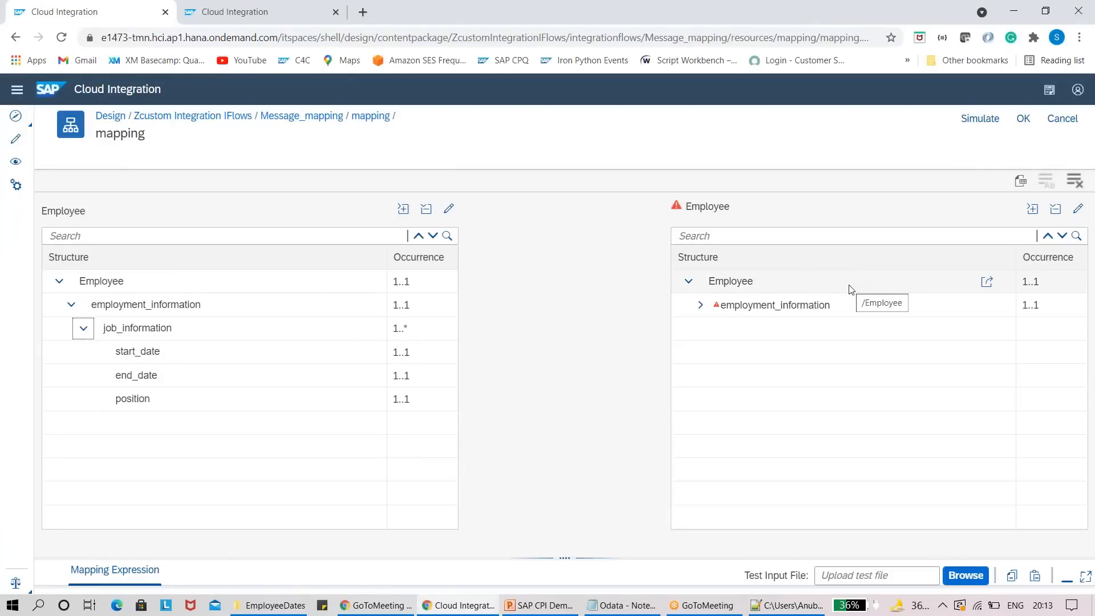
{"action": "left_click", "coordinate": [701, 305]}
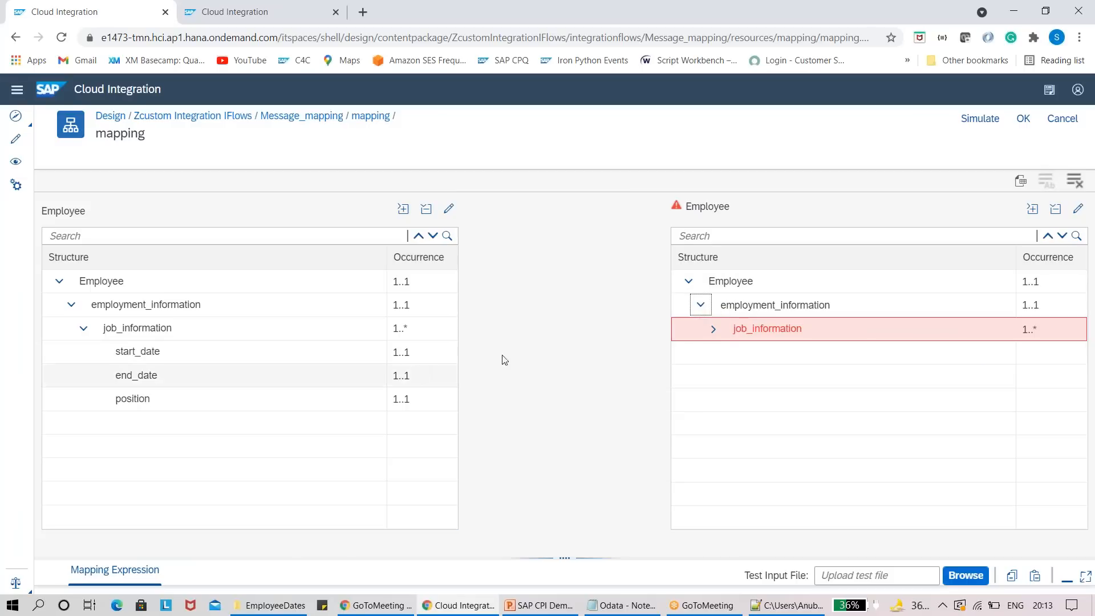
{"action": "left_click", "coordinate": [713, 329]}
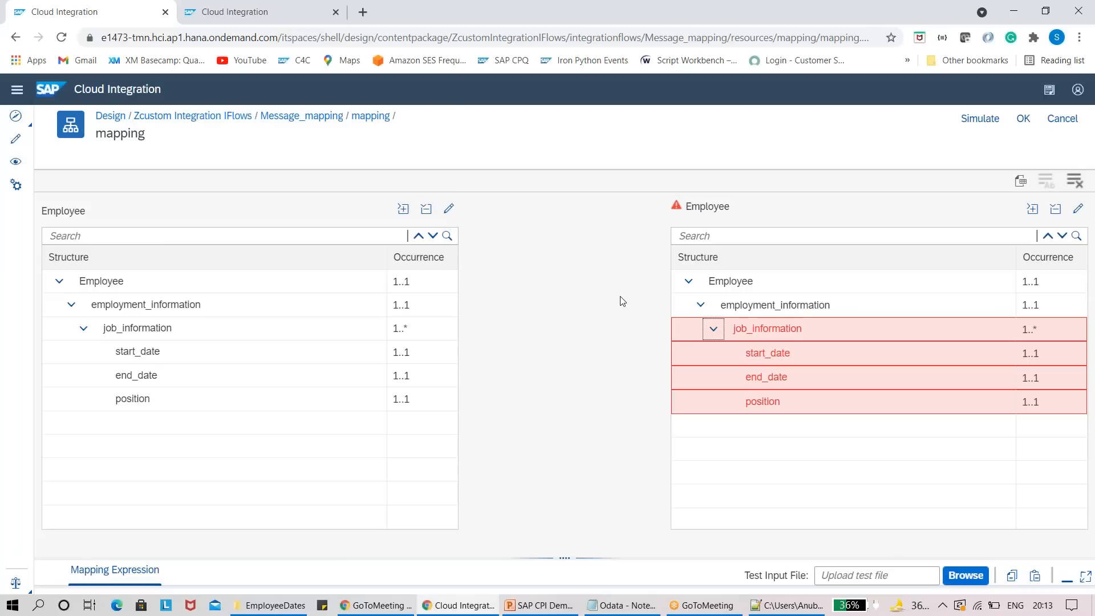
Step: Map the source job_information node and its start_date, end_date and position fields to the target fields with matching names
{"action": "left_click", "coordinate": [440, 286]}
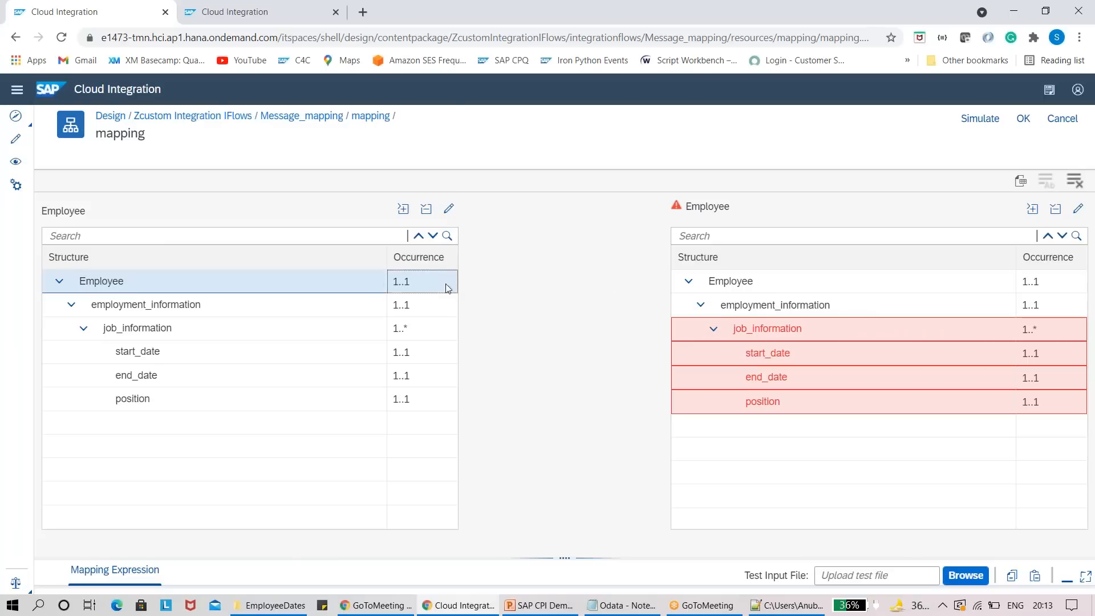
{"action": "left_click", "coordinate": [785, 284]}
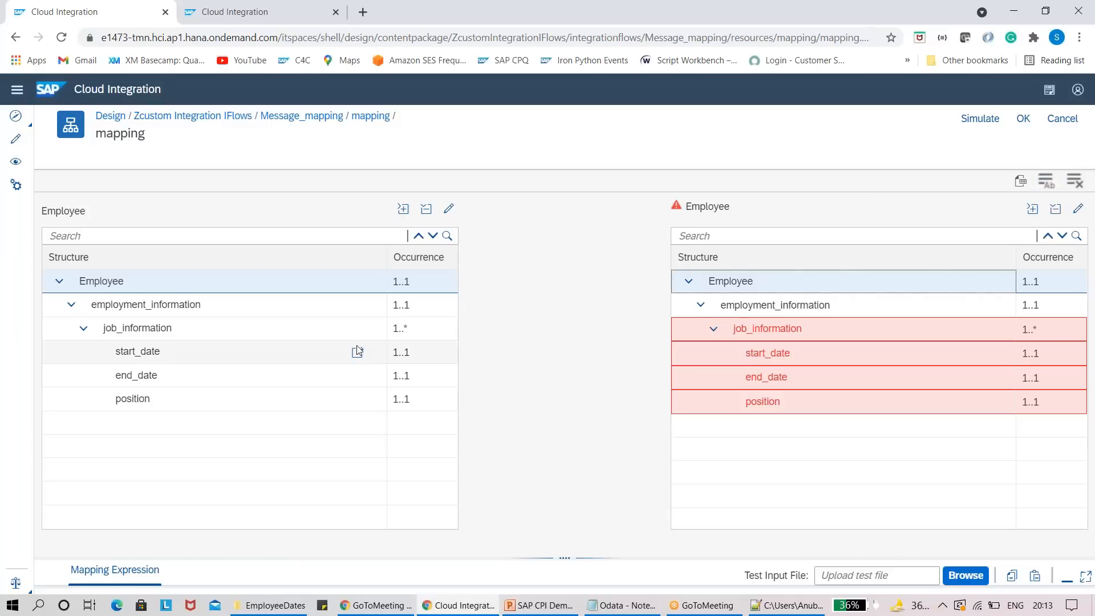
{"action": "left_click", "coordinate": [419, 327]}
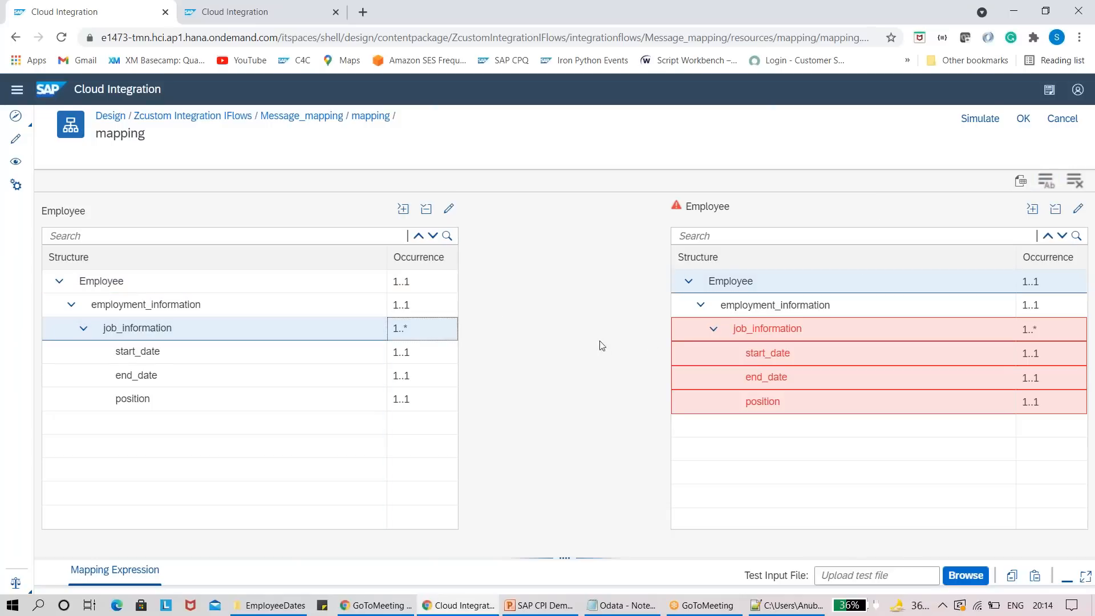
{"action": "left_click", "coordinate": [1045, 180]}
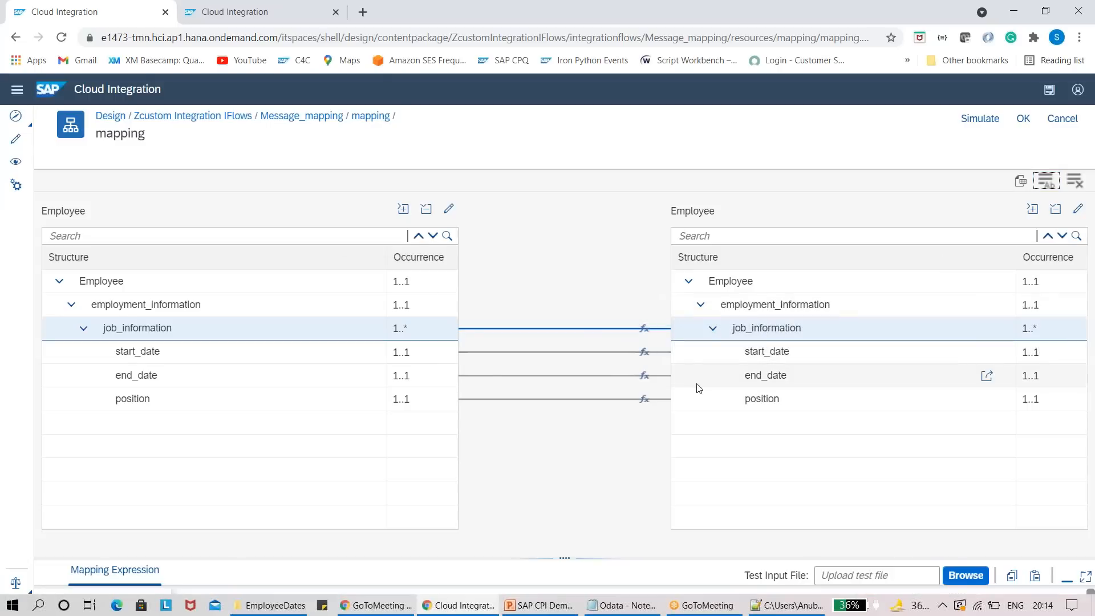
Step: Map the whole source Employee structure, including employment_information, to the target Employee structure by matching names
{"action": "left_click", "coordinate": [425, 282]}
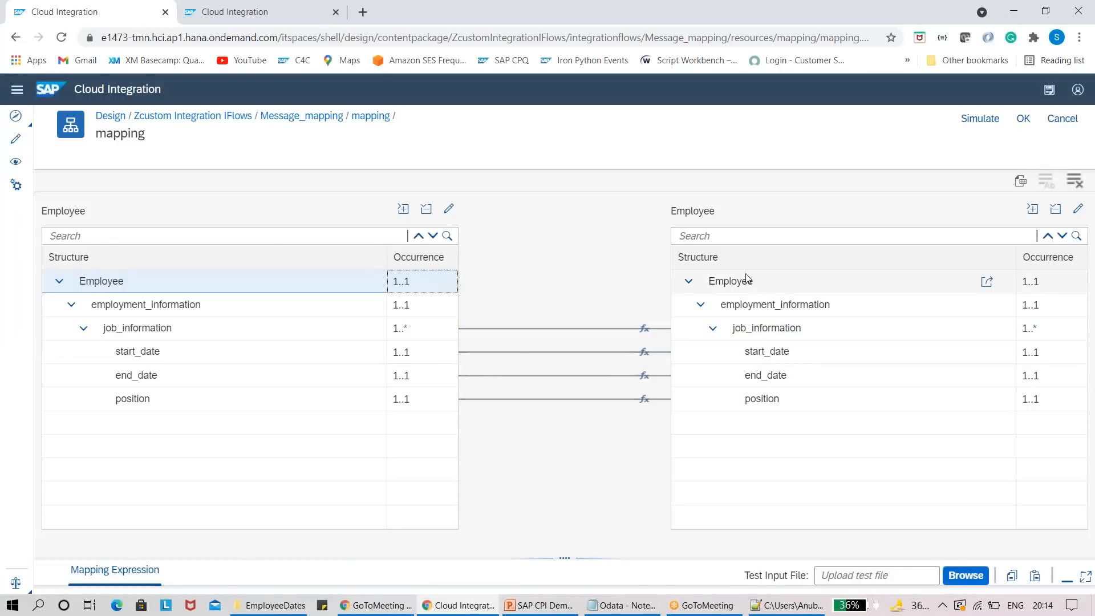
{"action": "left_click", "coordinate": [759, 281]}
{"action": "left_click", "coordinate": [1045, 180]}
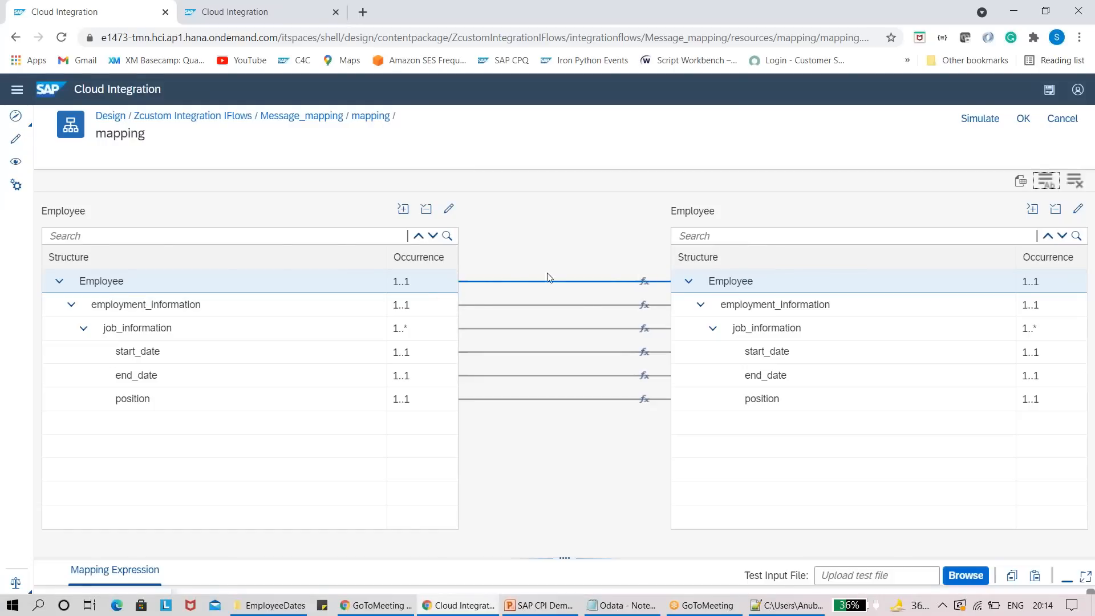
Step: Delete all mappings between the source and target Employee structures
{"action": "left_click", "coordinate": [780, 279]}
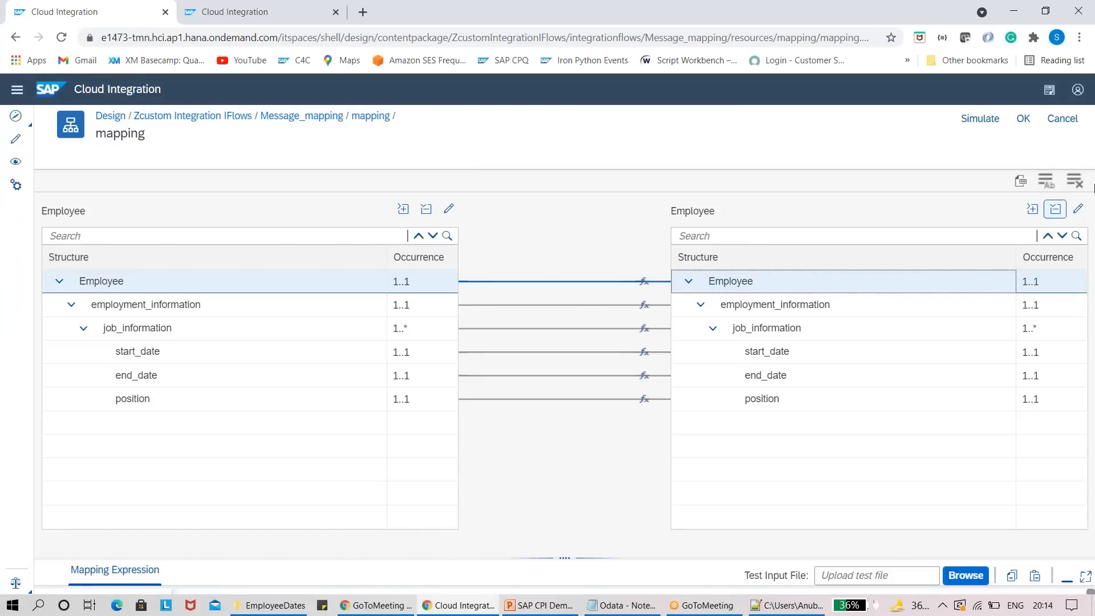
{"action": "left_click", "coordinate": [1074, 181]}
{"action": "left_click", "coordinate": [584, 367]}
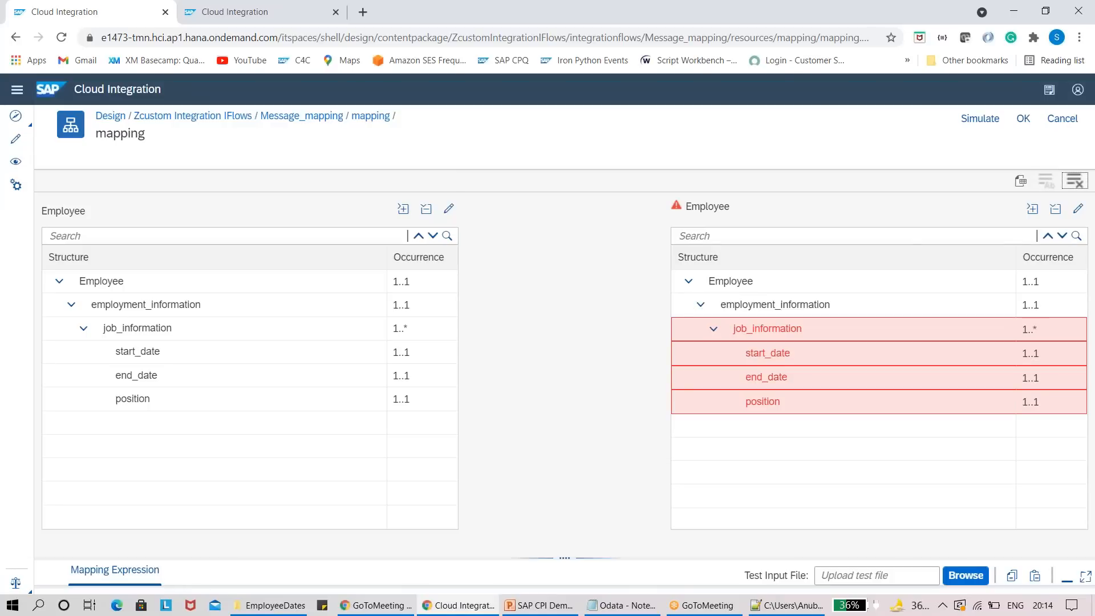
Step: Map the entire source Employee structure to the target Employee structure again by matching names
{"action": "left_click", "coordinate": [420, 285]}
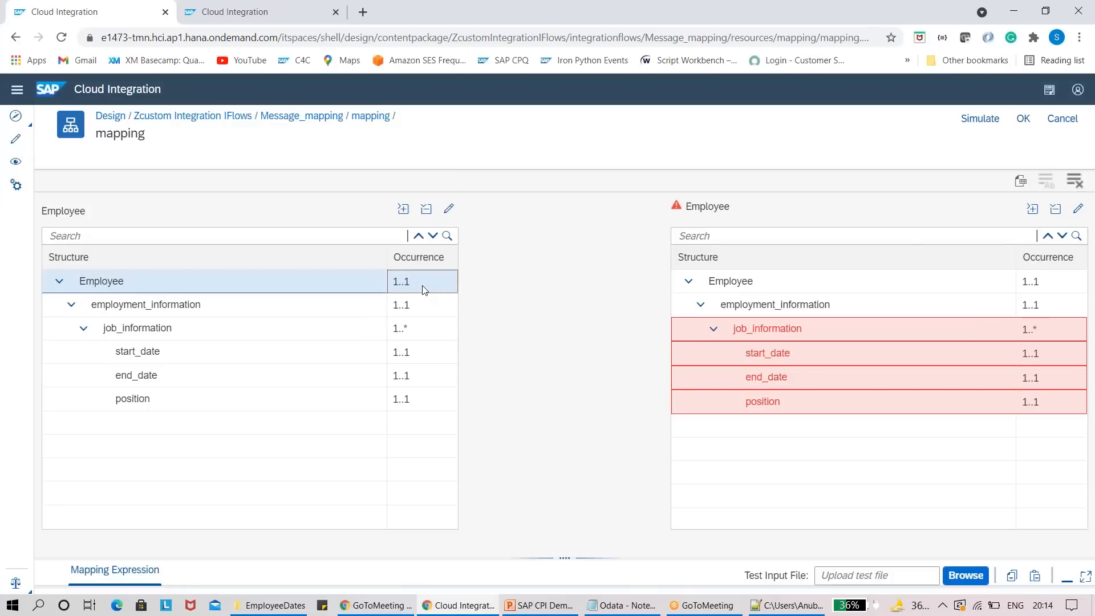
{"action": "left_click", "coordinate": [814, 283]}
{"action": "left_click", "coordinate": [1046, 180]}
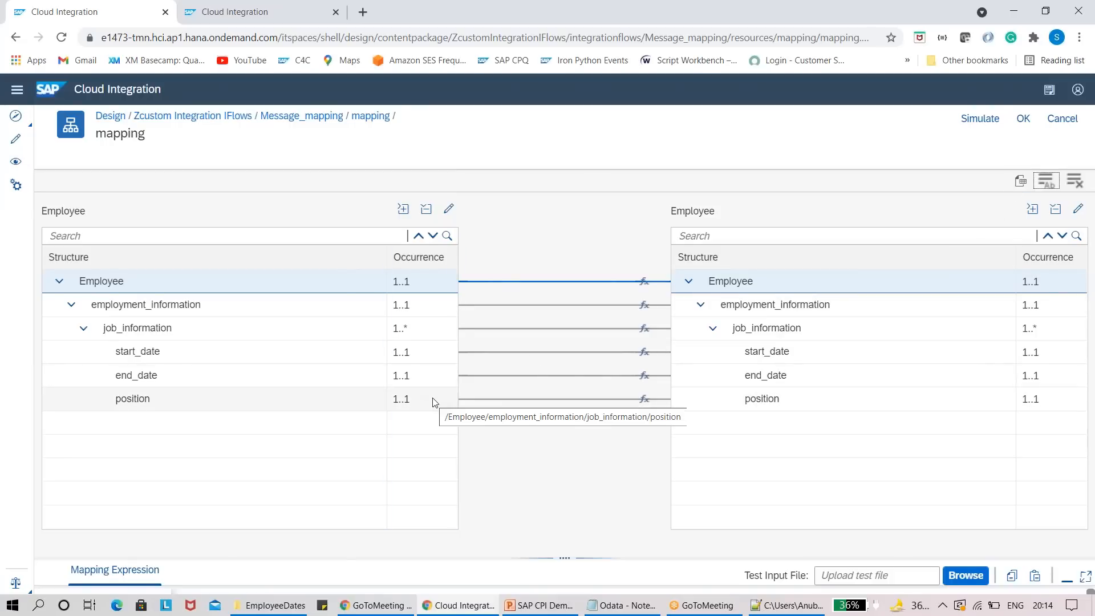
Step: Enlarge the mapping expression area and load EmployeeDates.xml from the EmployeeDates folder as the test input file
{"action": "left_click_drag", "start_coordinate": [543, 557], "coordinate": [639, 395]}
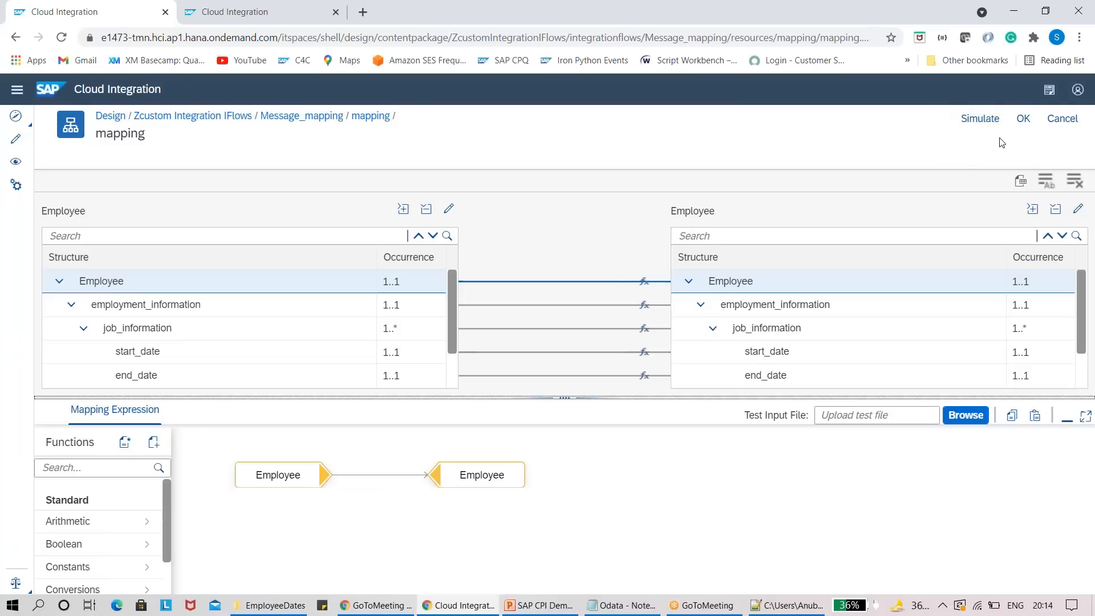
{"action": "left_click", "coordinate": [965, 416]}
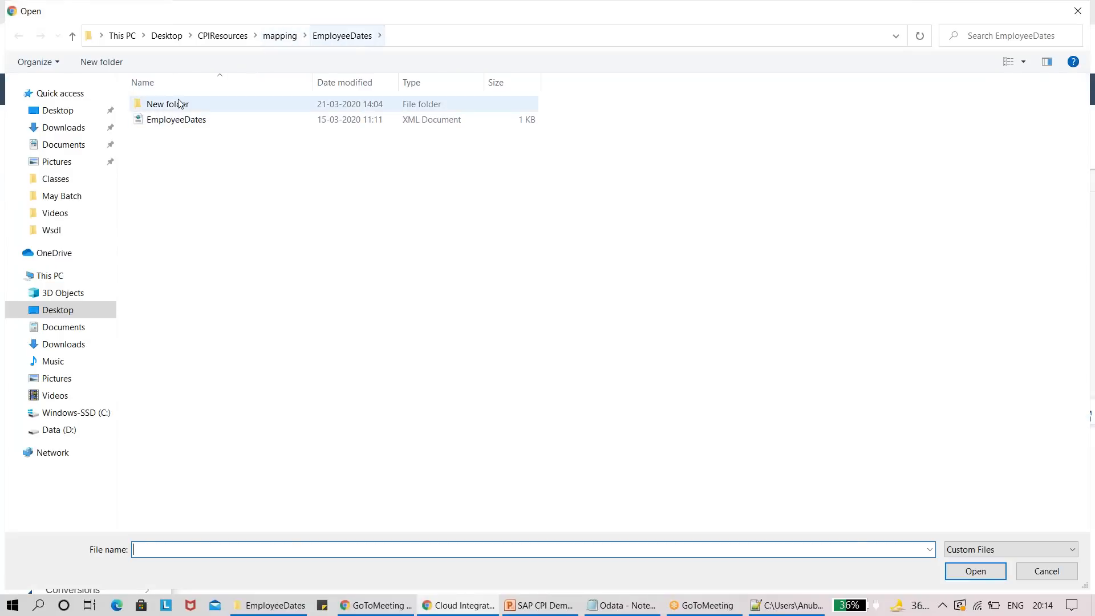
{"action": "left_click", "coordinate": [194, 121]}
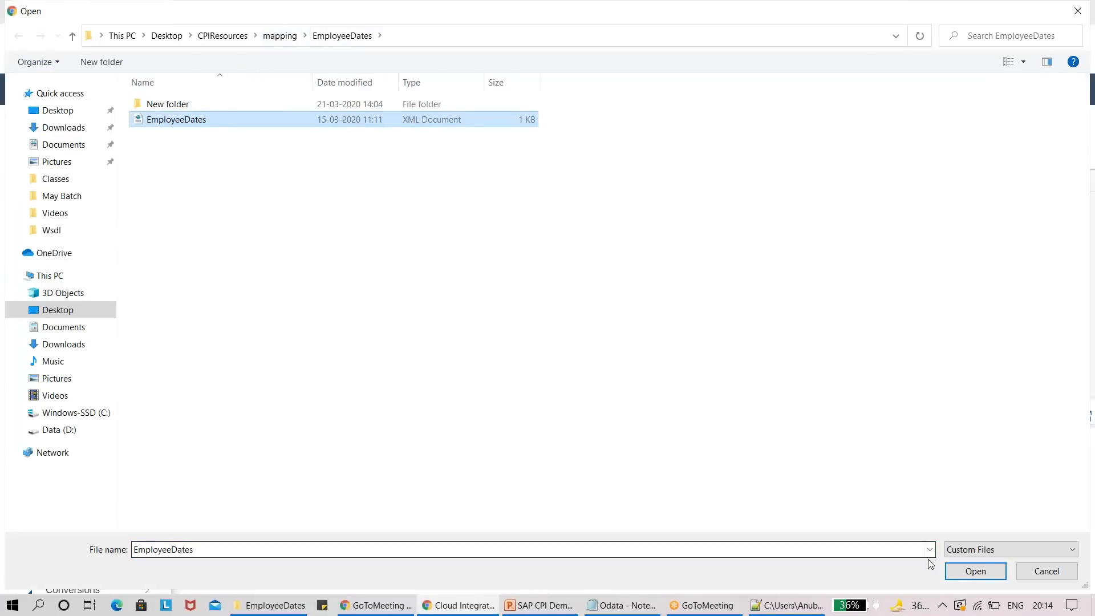
{"action": "left_click", "coordinate": [963, 577]}
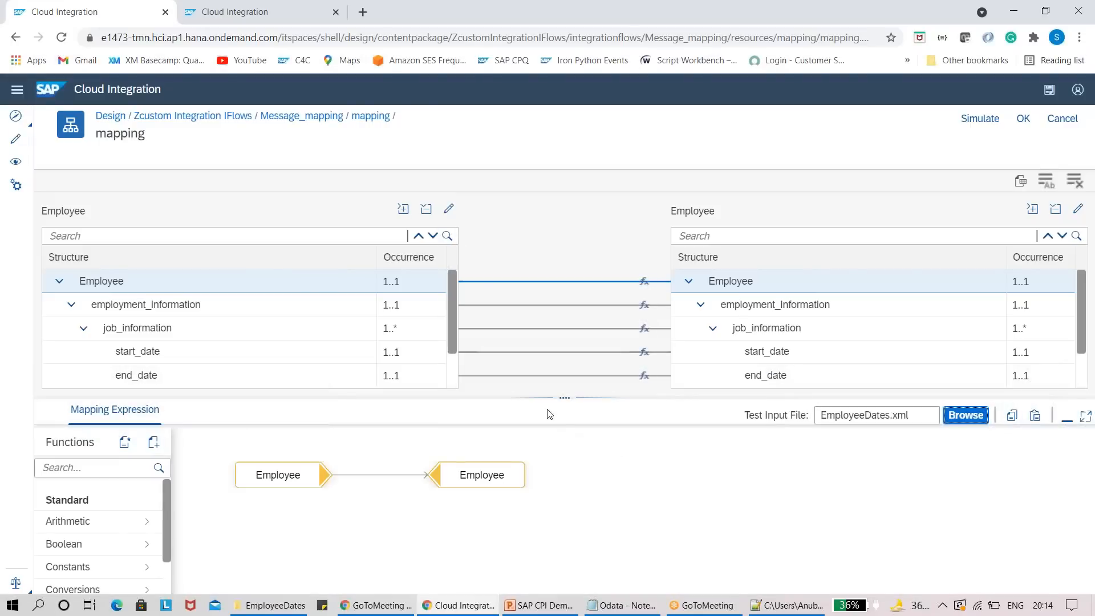
Step: Display the source message queue of the start_date field and show its serial numbers
{"action": "left_click", "coordinate": [271, 358]}
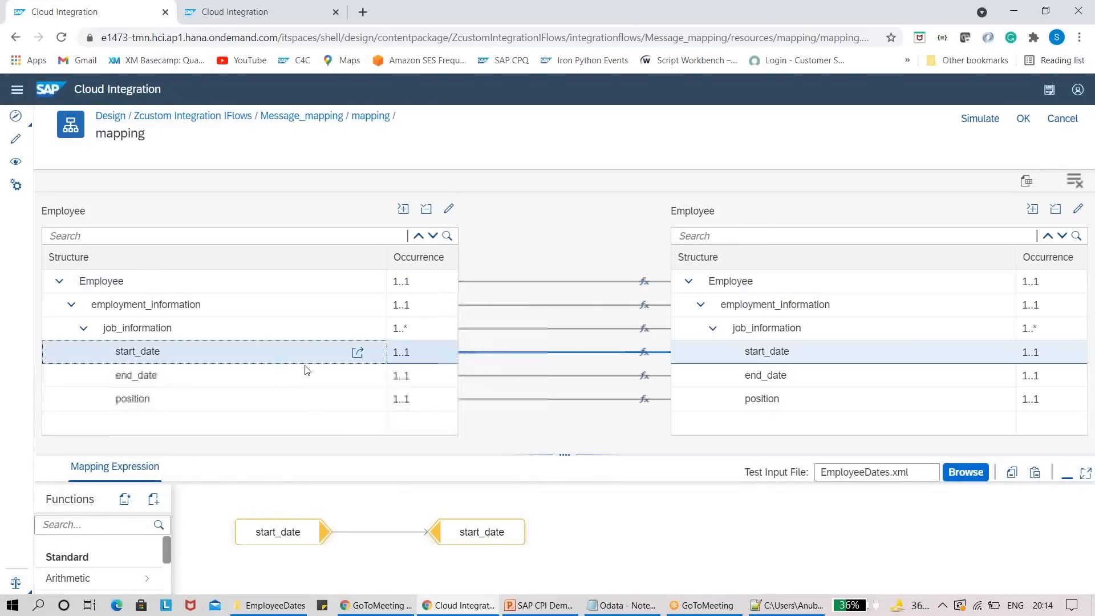
{"action": "left_click", "coordinate": [774, 609]}
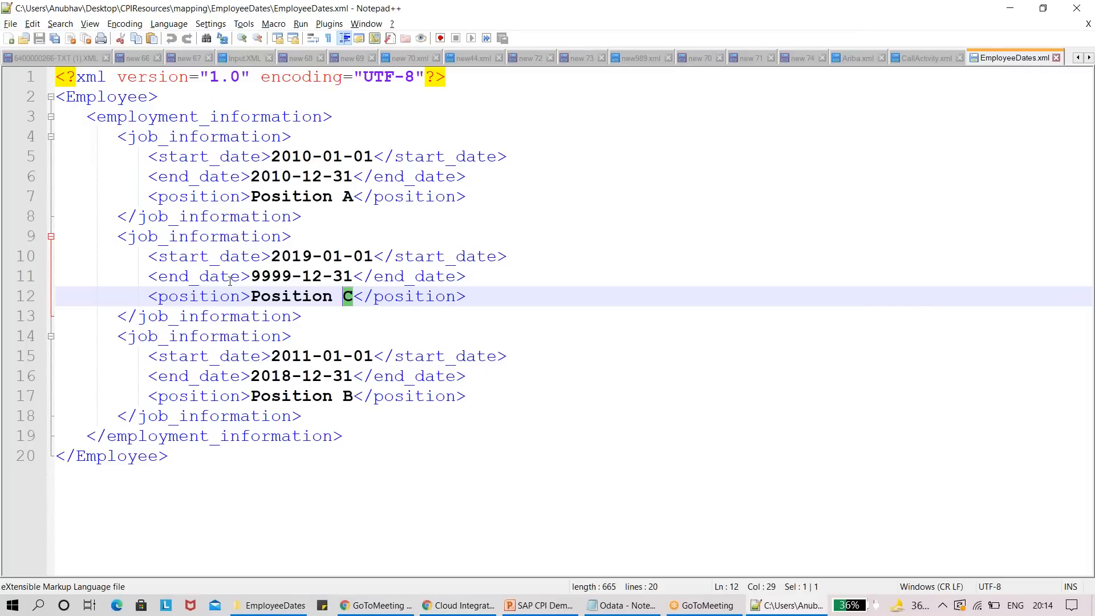
{"action": "key", "text": "alt+Tab"}
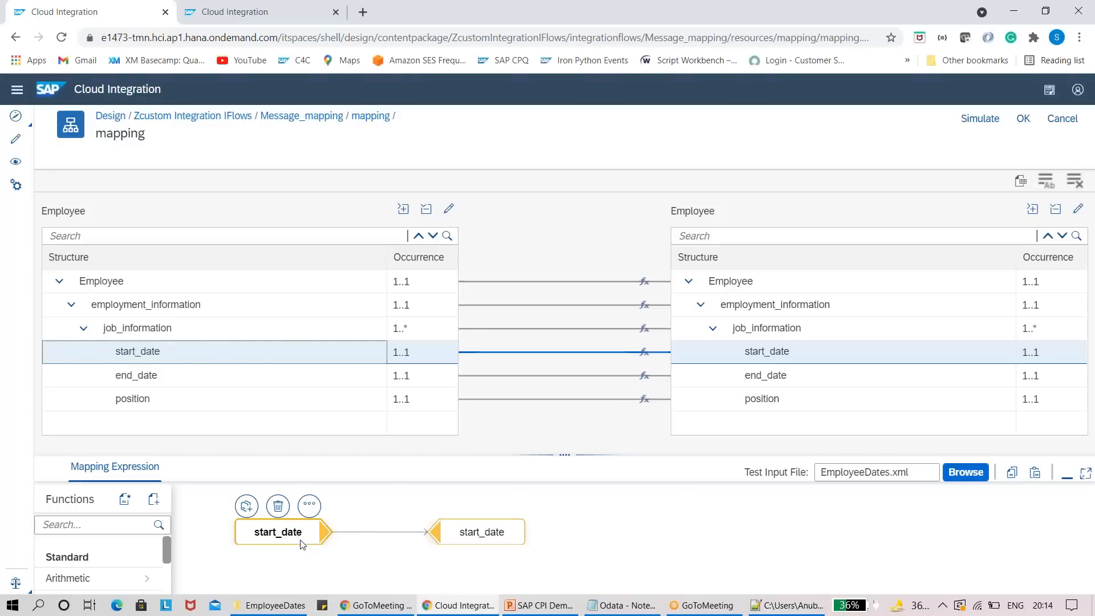
{"action": "left_click", "coordinate": [310, 503]}
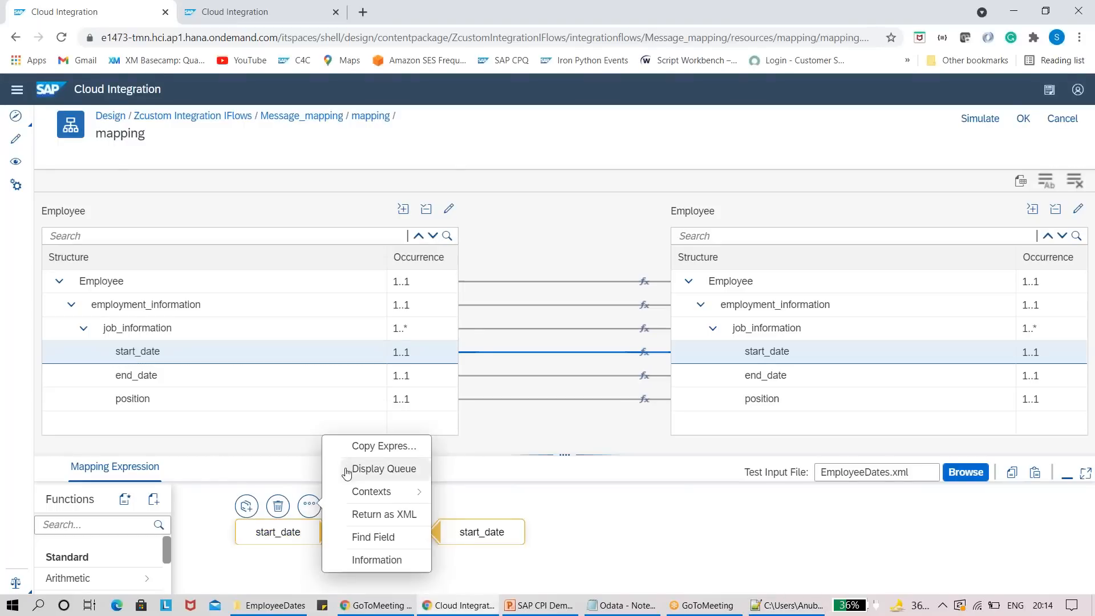
{"action": "left_click", "coordinate": [370, 470]}
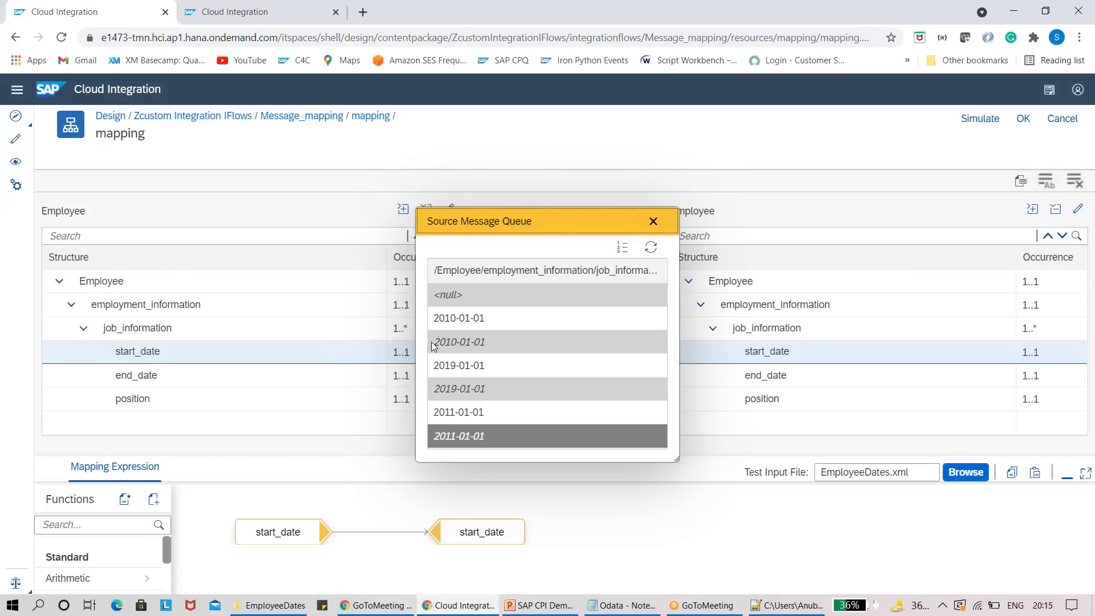
{"action": "left_click", "coordinate": [622, 247]}
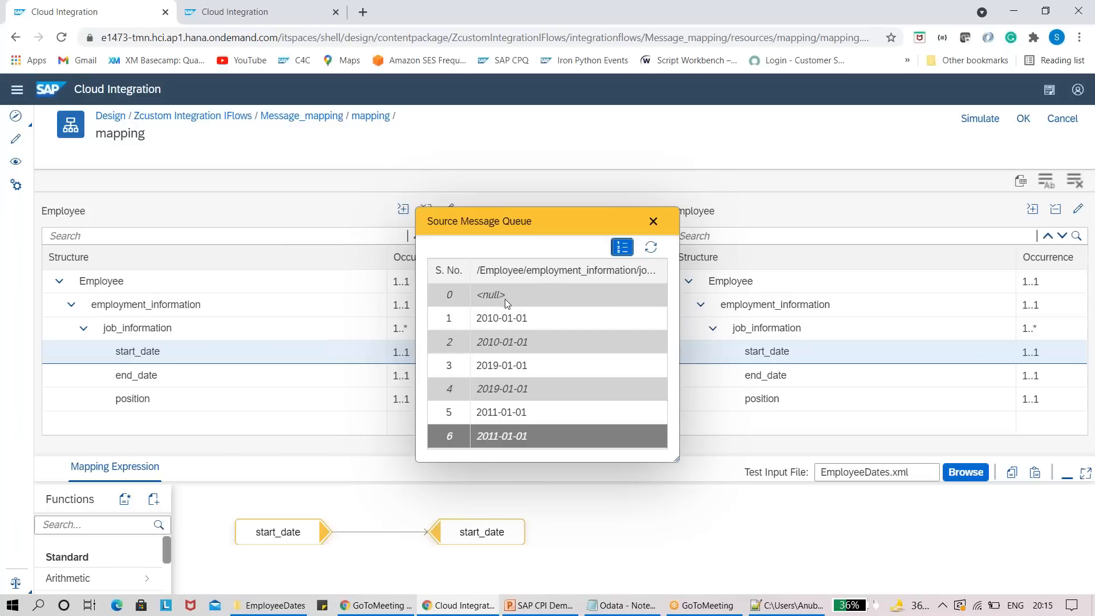
Step: Compare the start_date queue entries with the job_information records of EmployeeDates.xml in Notepad++
{"action": "key", "text": "alt+Tab"}
{"action": "key", "text": "alt+Tab"}
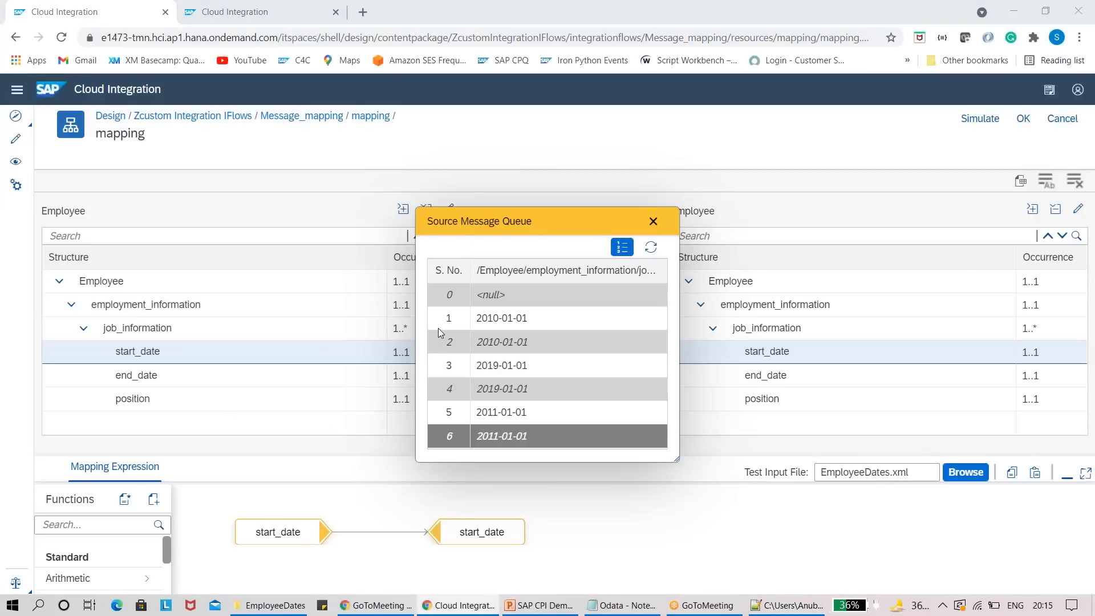
{"action": "key", "text": "alt+Tab"}
{"action": "key", "text": "alt+Tab"}
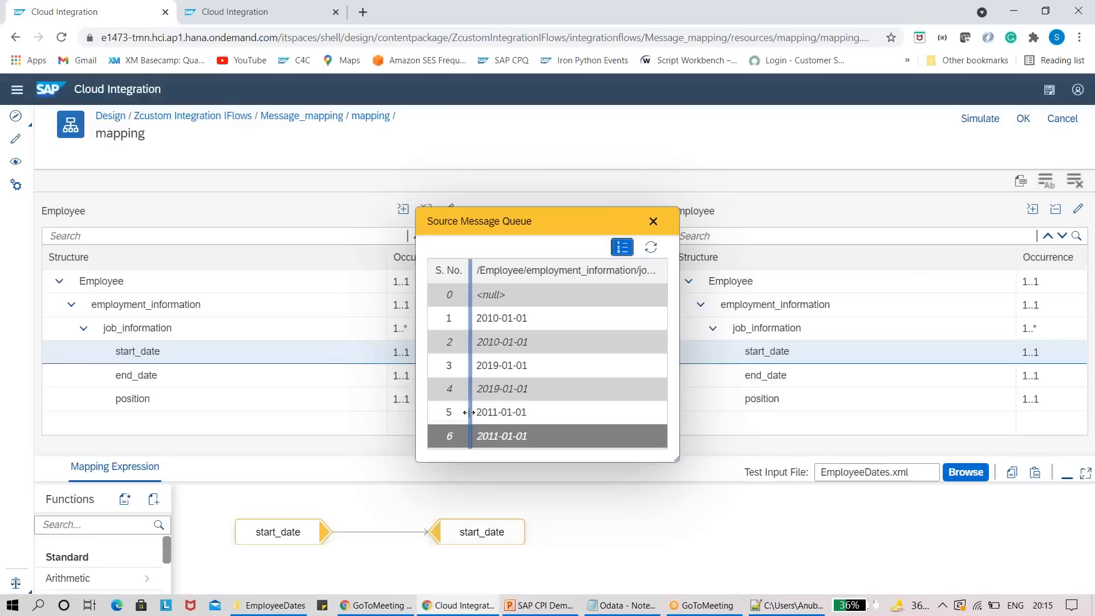
{"action": "key", "text": "alt+Tab"}
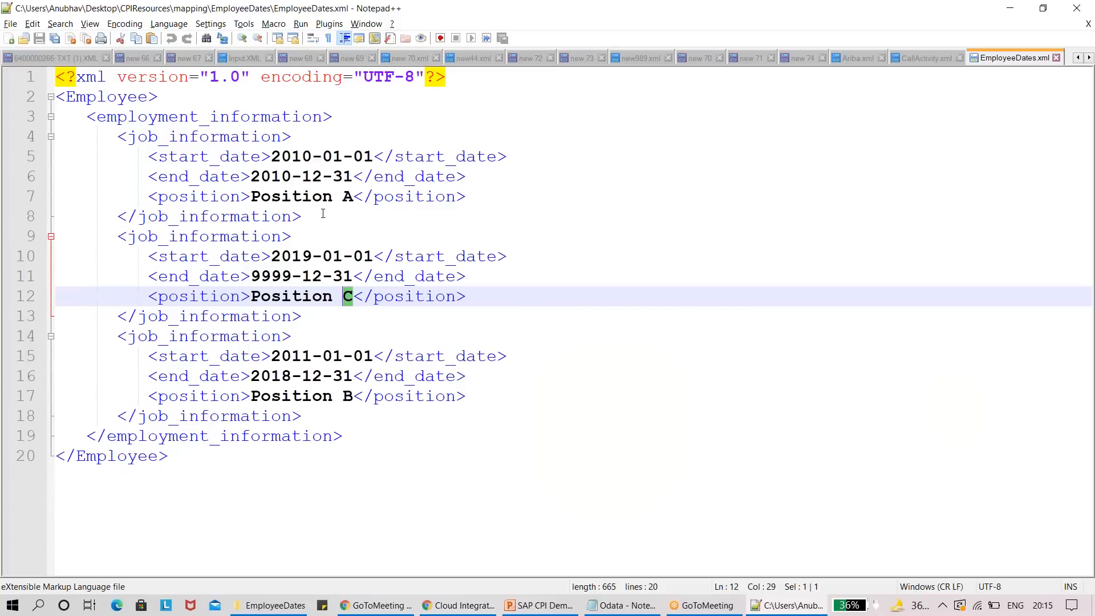
{"action": "key", "text": "alt+Tab"}
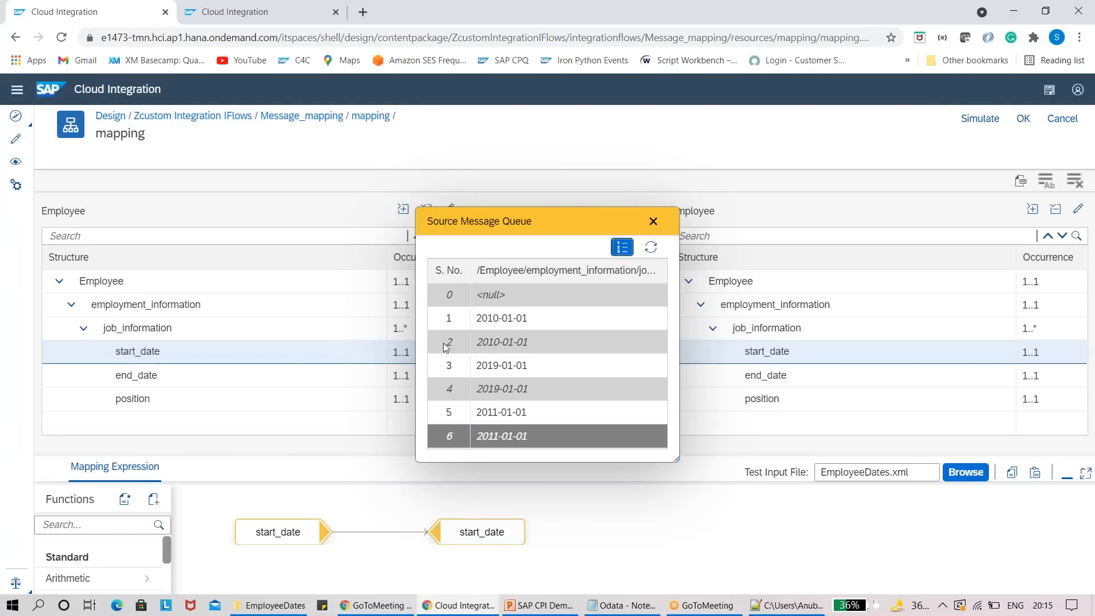
Step: Collapse the three job_information nodes of EmployeeDates.xml in Notepad++ and return to the queue in Cloud Integration
{"action": "key", "text": "alt+Tab"}
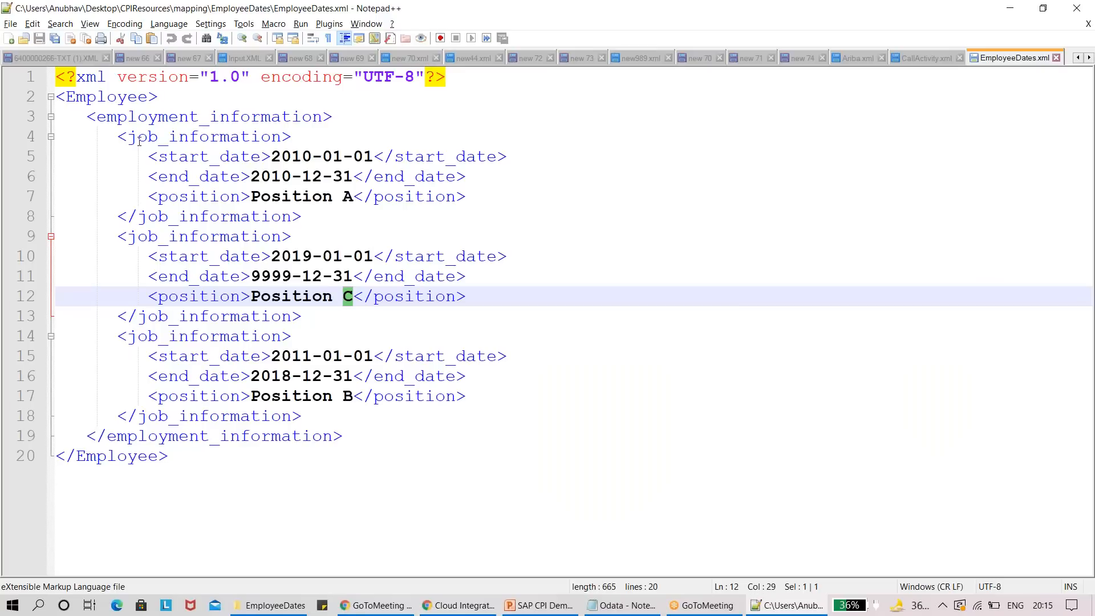
{"action": "left_click", "coordinate": [50, 139]}
{"action": "left_click", "coordinate": [50, 157]}
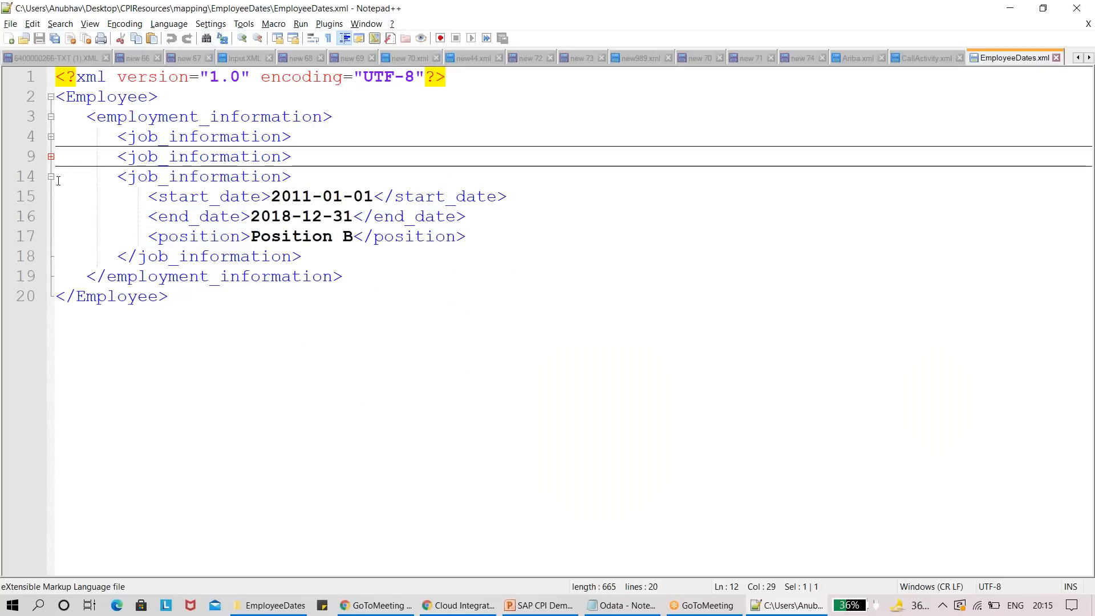
{"action": "left_click", "coordinate": [50, 178]}
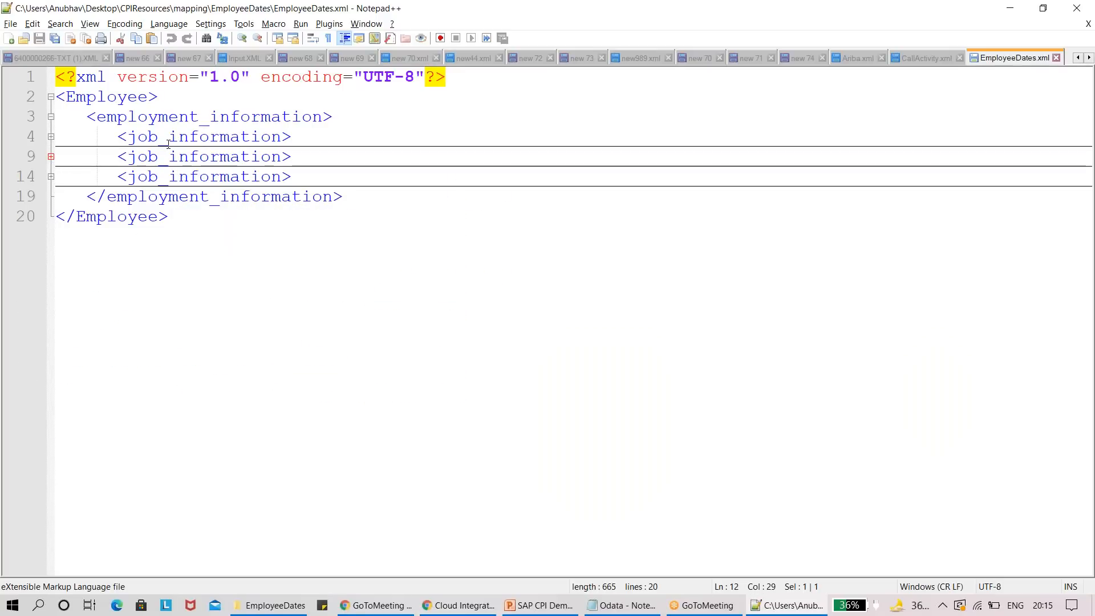
{"action": "key", "text": "alt+Tab"}
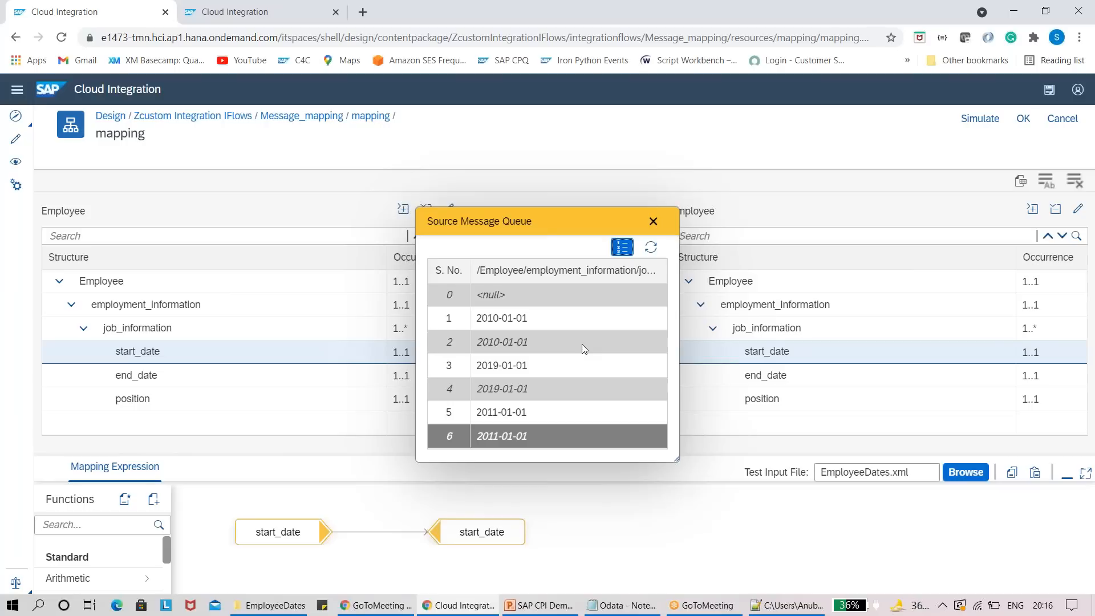
{"action": "left_click", "coordinate": [814, 15]}
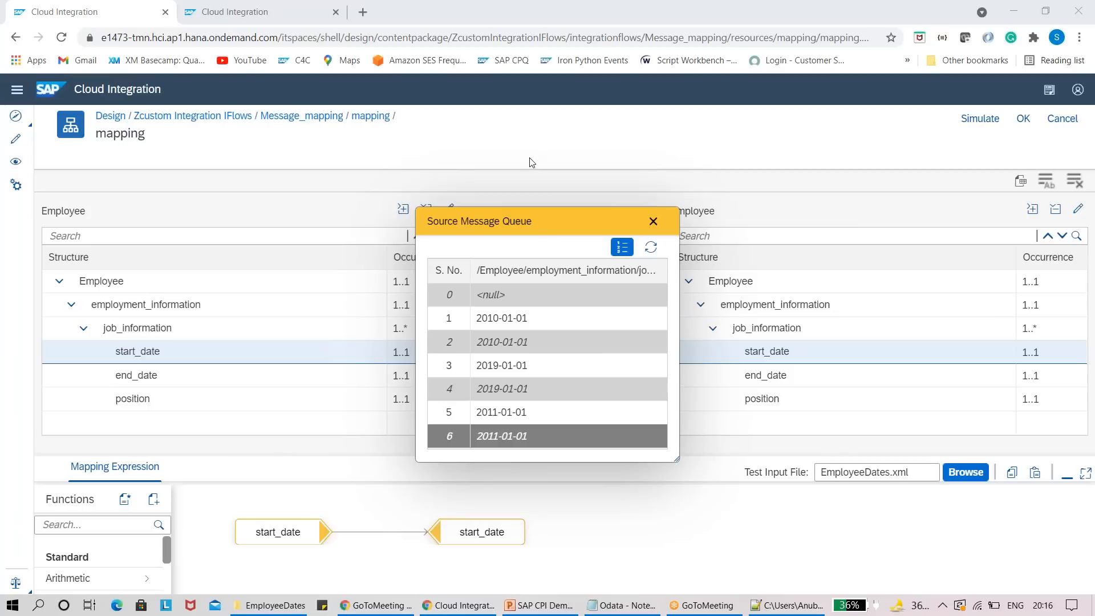
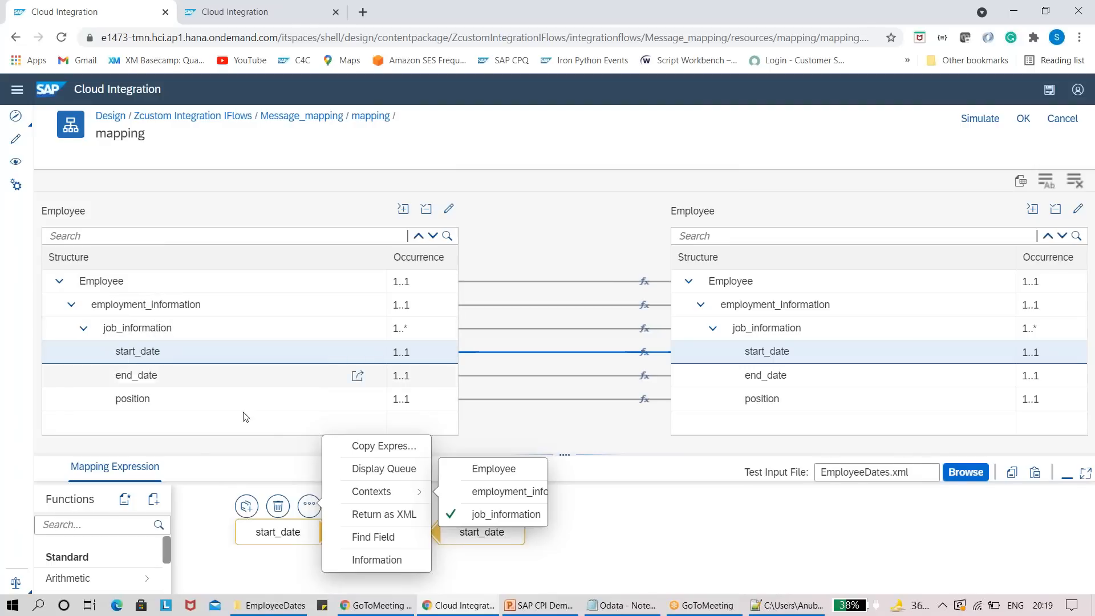
Step: Set the context of the source start_date field to employment_information, check its message queue and close it
{"action": "left_click", "coordinate": [473, 498]}
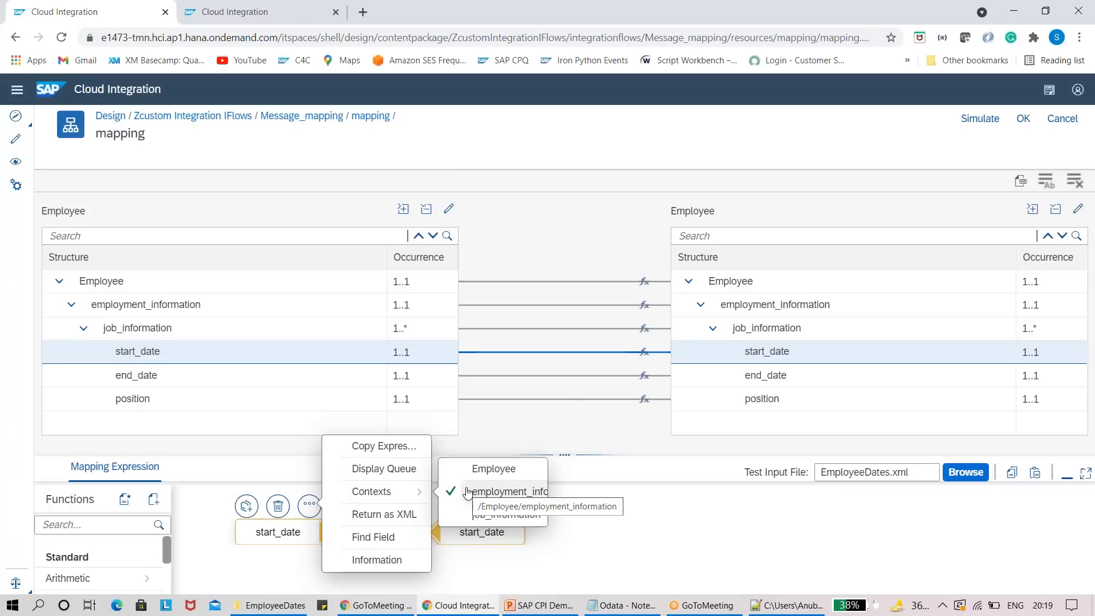
{"action": "left_click", "coordinate": [420, 476]}
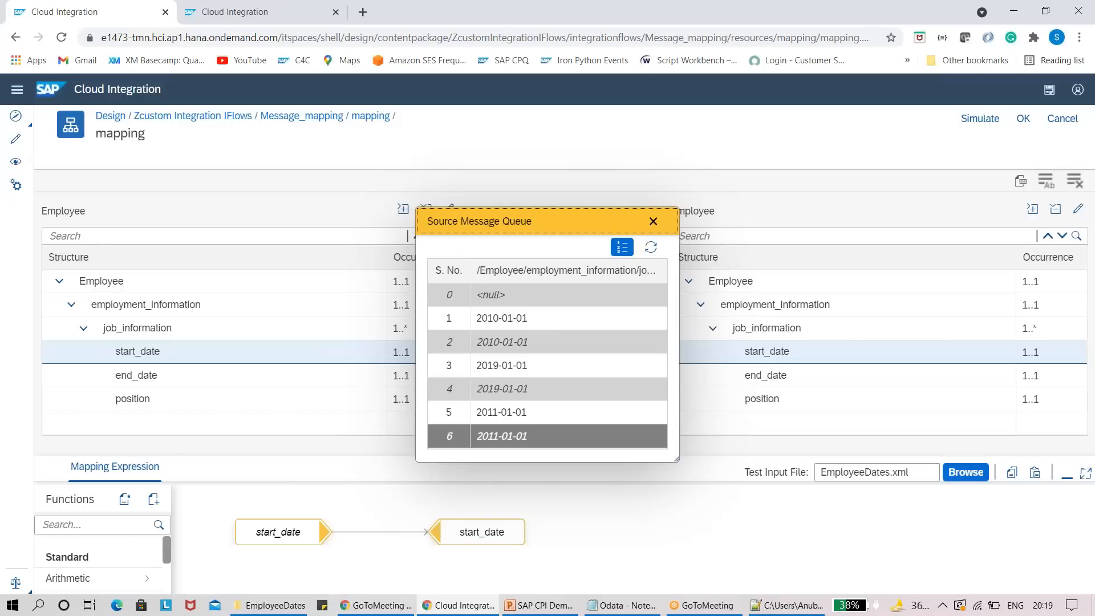
{"action": "left_click_drag", "start_coordinate": [652, 213], "coordinate": [652, 213]}
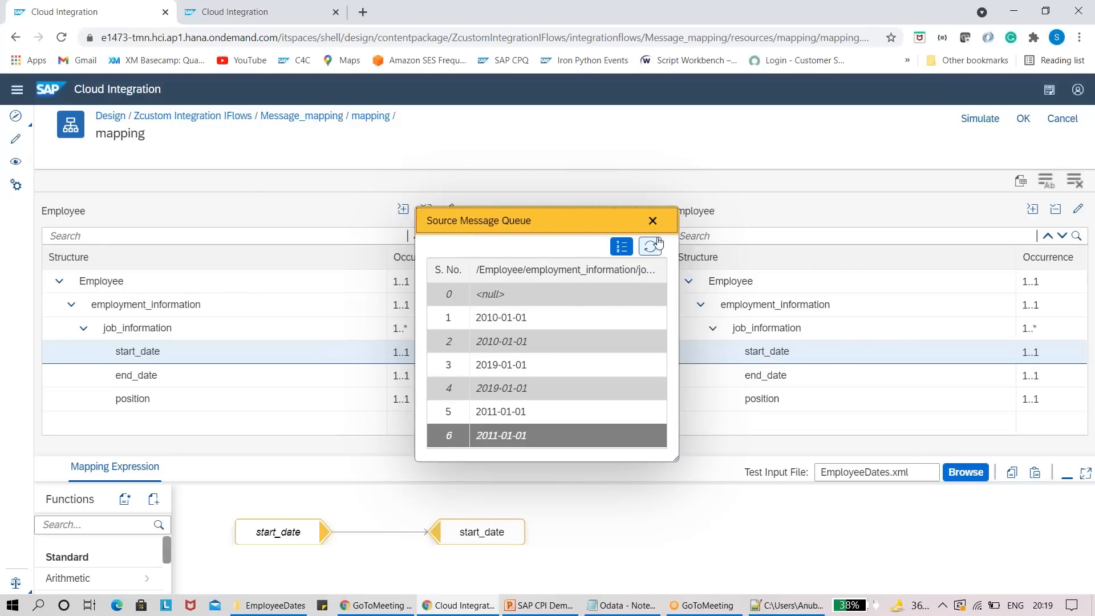
{"action": "left_click", "coordinate": [653, 221]}
Step: Display the source message queue of employment_information with serial numbers, then close it
{"action": "left_click", "coordinate": [337, 305]}
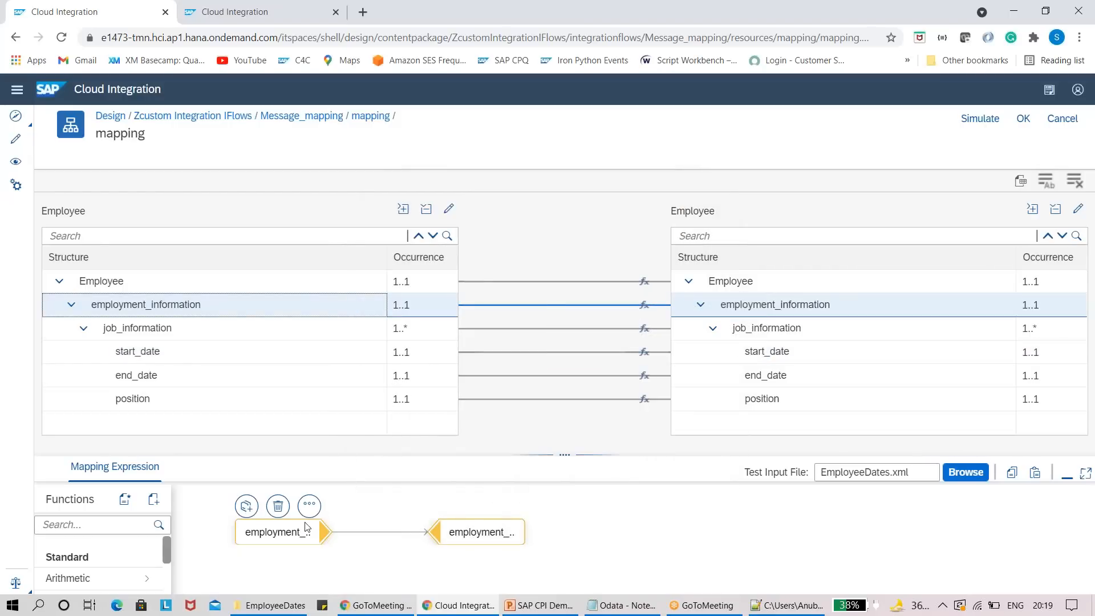
{"action": "right_click", "coordinate": [307, 526]}
{"action": "left_click", "coordinate": [374, 471]}
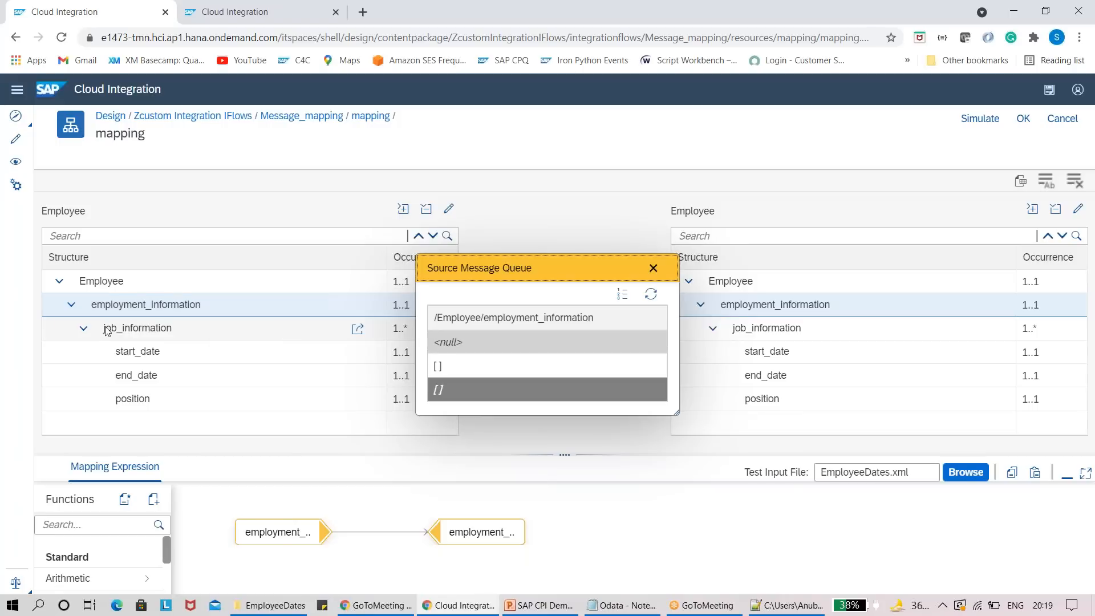
{"action": "left_click", "coordinate": [622, 293]}
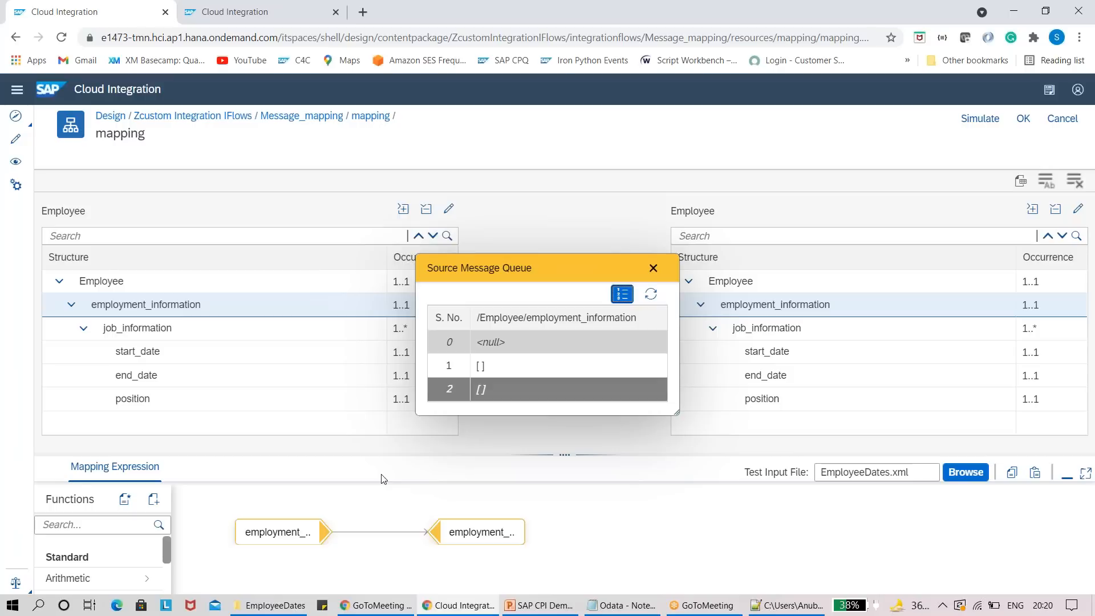
{"action": "left_click", "coordinate": [653, 268]}
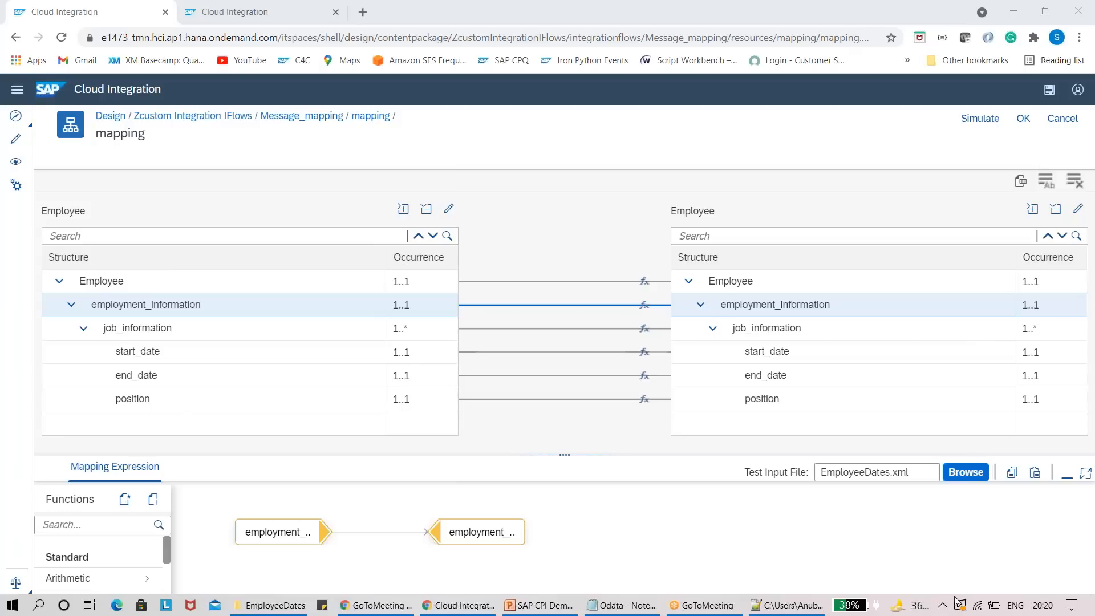
{"action": "left_click", "coordinate": [943, 605]}
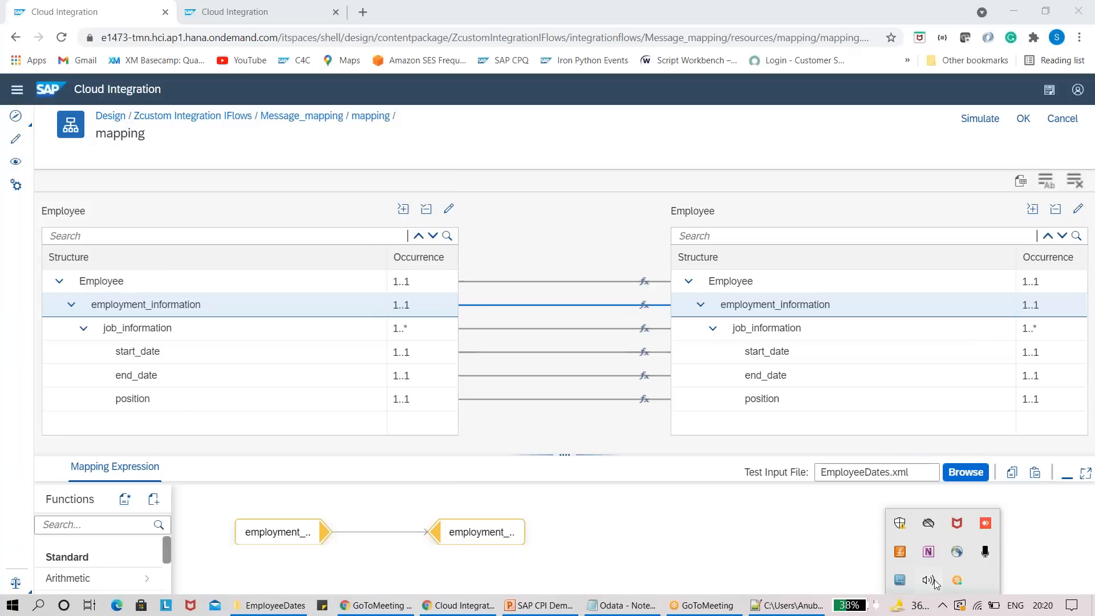
{"action": "left_click", "coordinate": [731, 263]}
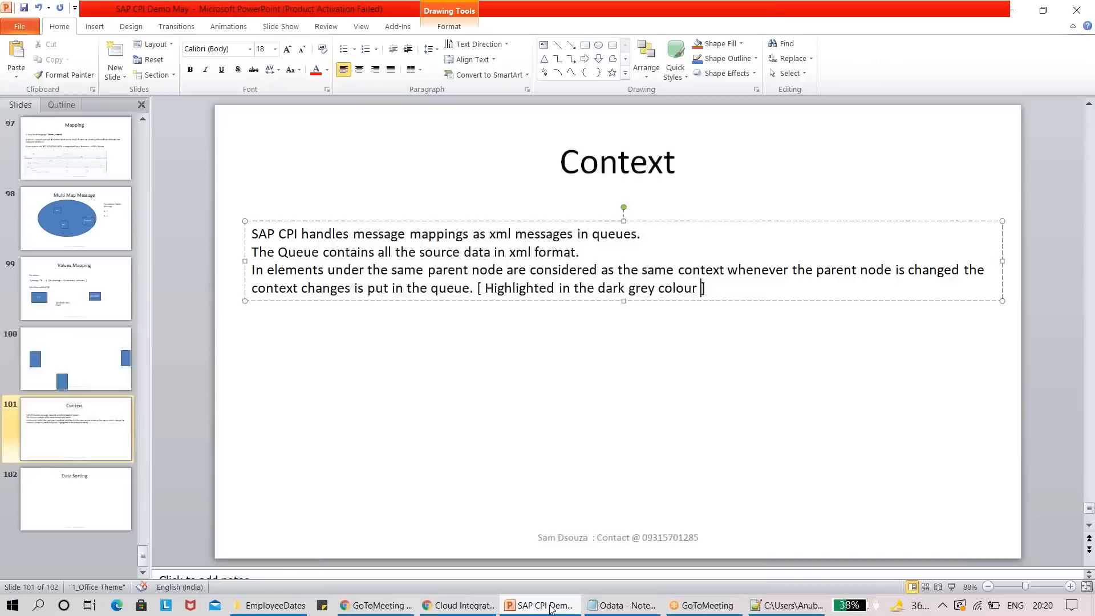
Step: Show the Data Sorting slide of the SAP CPI Demo presentation in PowerPoint and return to Cloud Integration
{"action": "left_click", "coordinate": [549, 606]}
{"action": "left_click", "coordinate": [80, 508]}
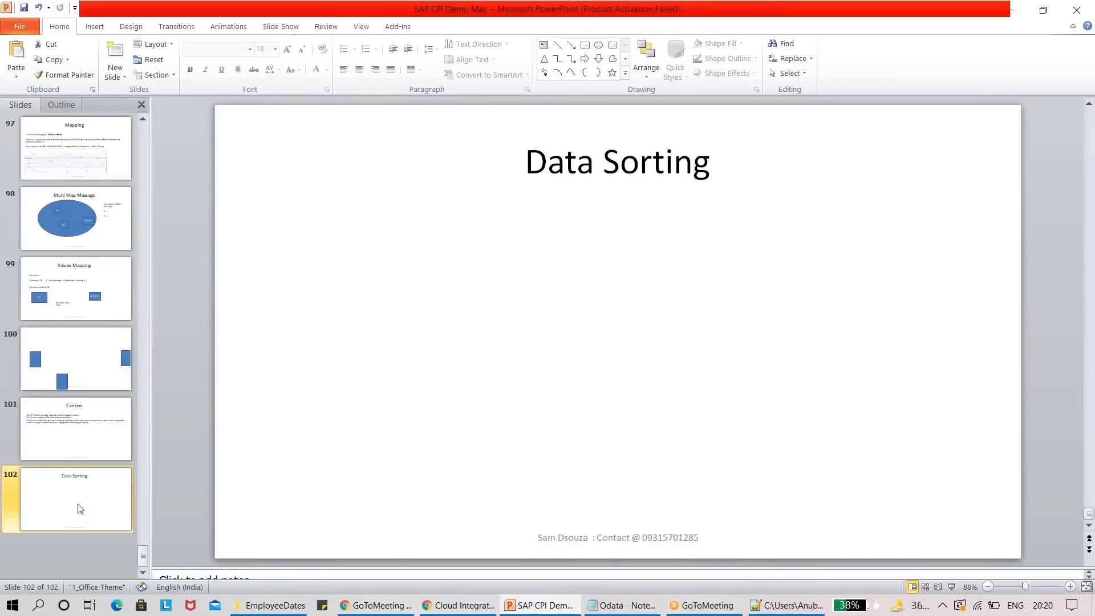
{"action": "key", "text": "alt+Tab"}
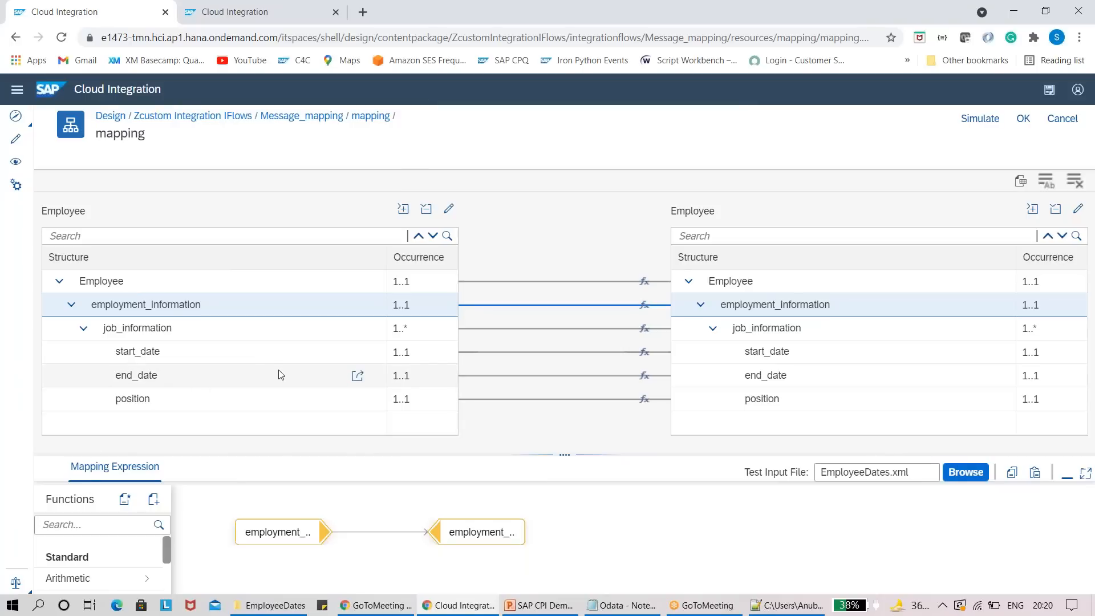
Step: Expand the three job_information nodes of EmployeeDates.xml in Notepad++, highlight the employment_information block and return to Cloud Integration
{"action": "left_click", "coordinate": [761, 608]}
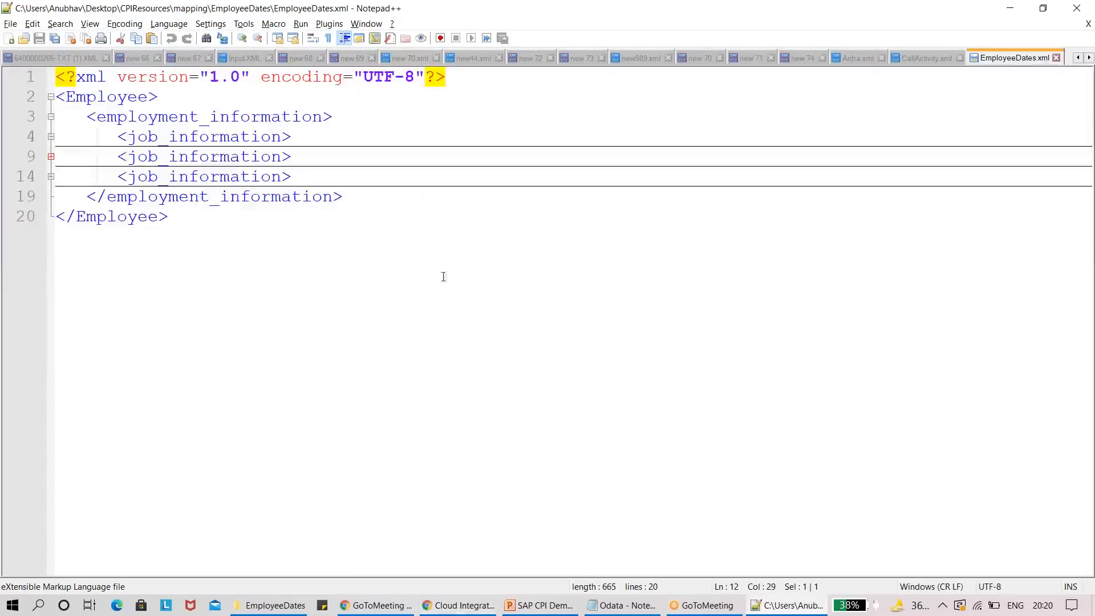
{"action": "left_click", "coordinate": [57, 144]}
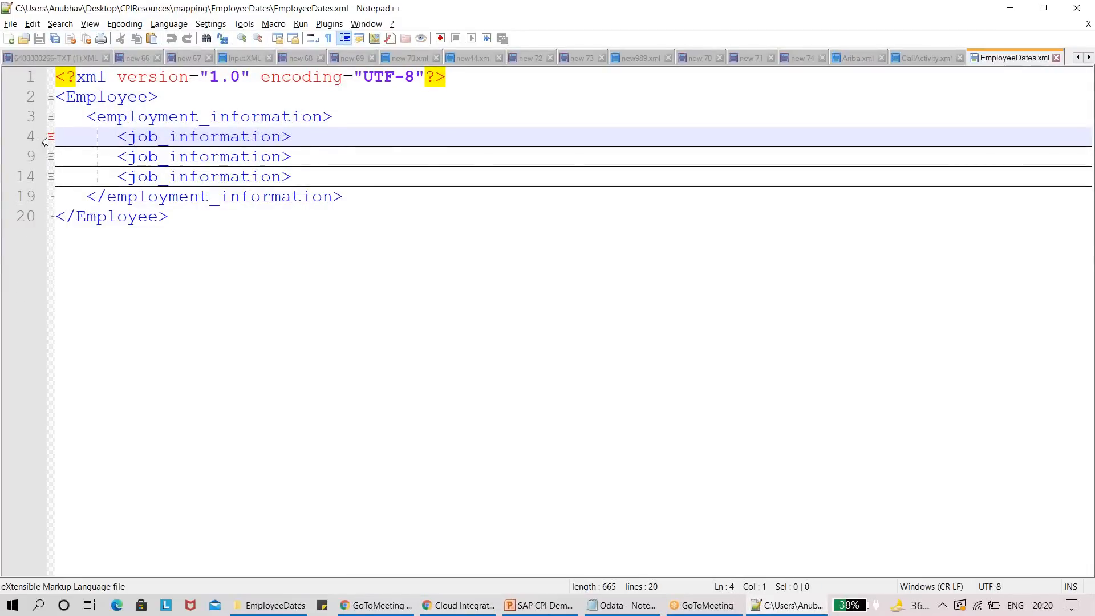
{"action": "left_click", "coordinate": [51, 136]}
{"action": "left_click", "coordinate": [51, 237]}
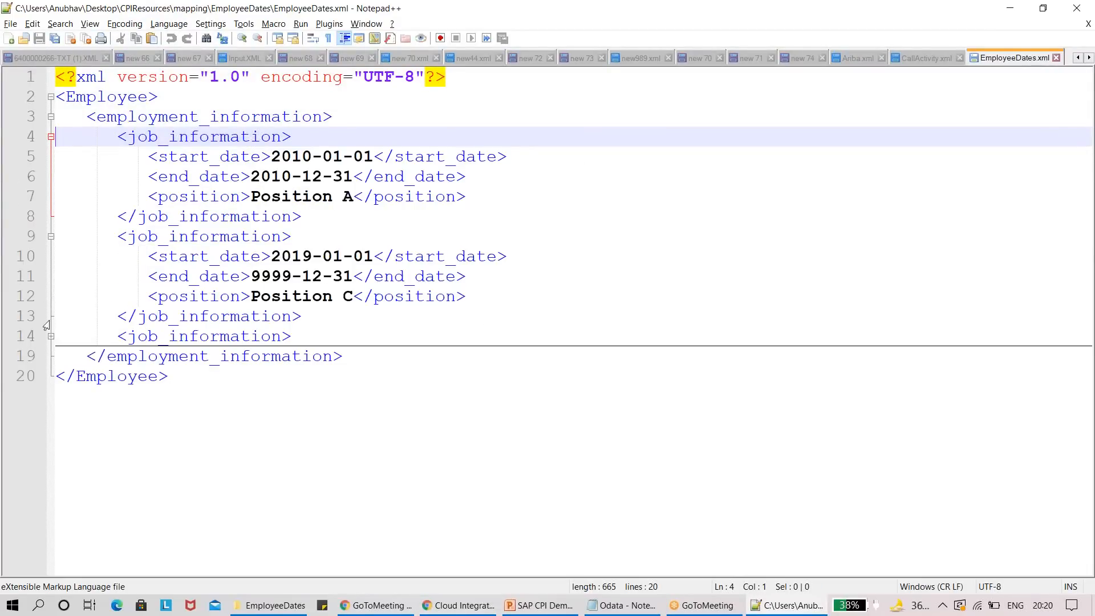
{"action": "left_click", "coordinate": [51, 337]}
{"action": "left_click_drag", "start_coordinate": [479, 396], "coordinate": [67, 116]}
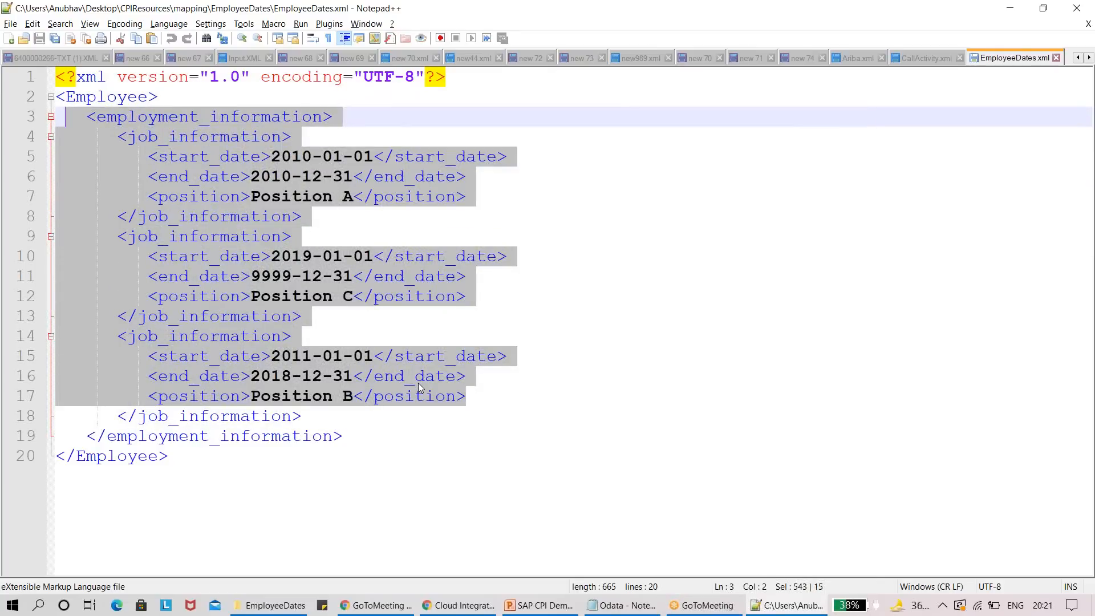
{"action": "key", "text": "alt+Tab"}
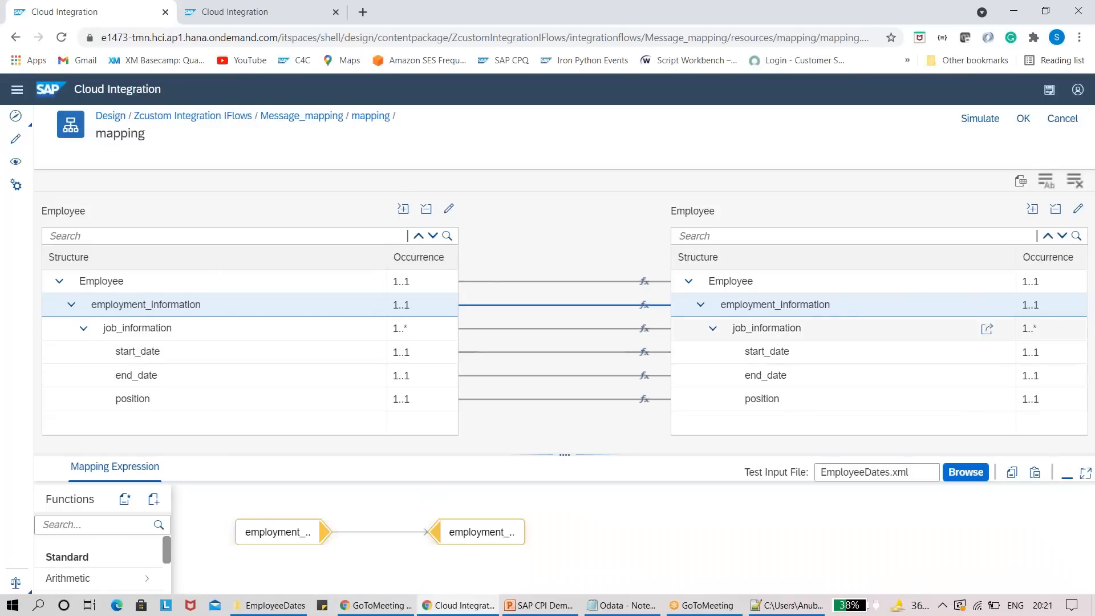
{"action": "left_click", "coordinate": [812, 23]}
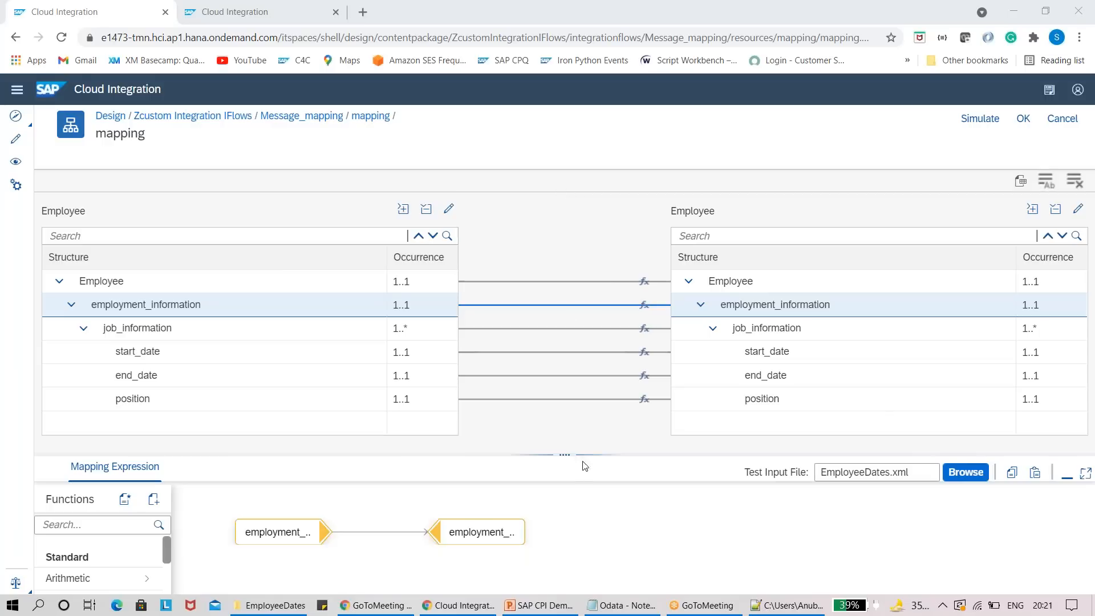
Step: Enlarge the mapping expression area, search the mapping functions for "sor", then clear the search and restore the structure view
{"action": "left_click_drag", "start_coordinate": [568, 459], "coordinate": [568, 257]}
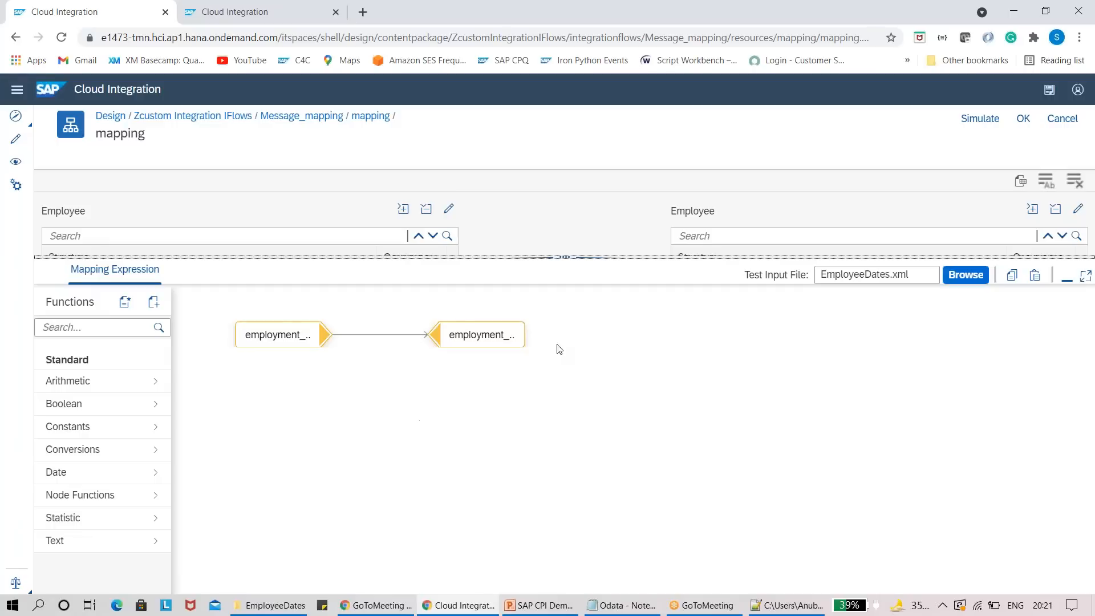
{"action": "left_click_drag", "start_coordinate": [557, 259], "coordinate": [593, 363]}
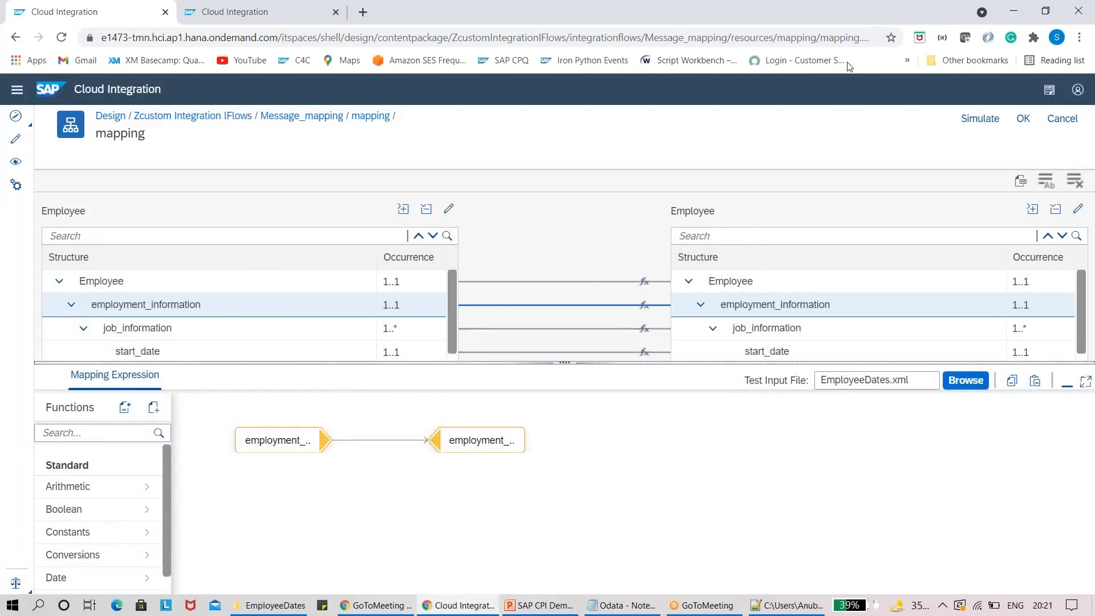
{"action": "left_click_drag", "start_coordinate": [391, 363], "coordinate": [382, 268]}
{"action": "left_click", "coordinate": [123, 340]}
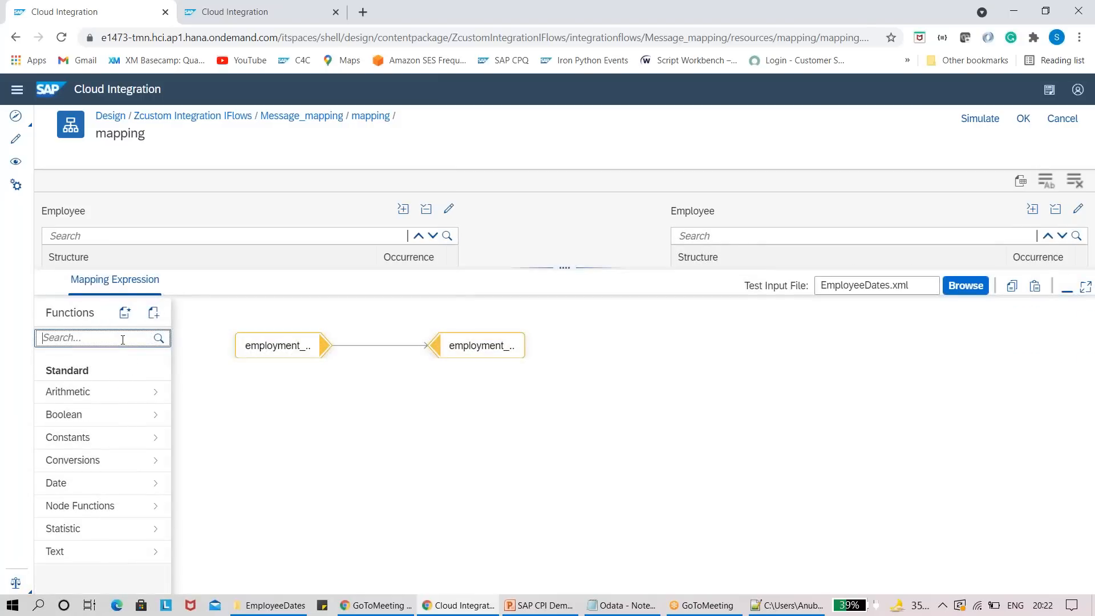
{"action": "type", "text": "sor"}
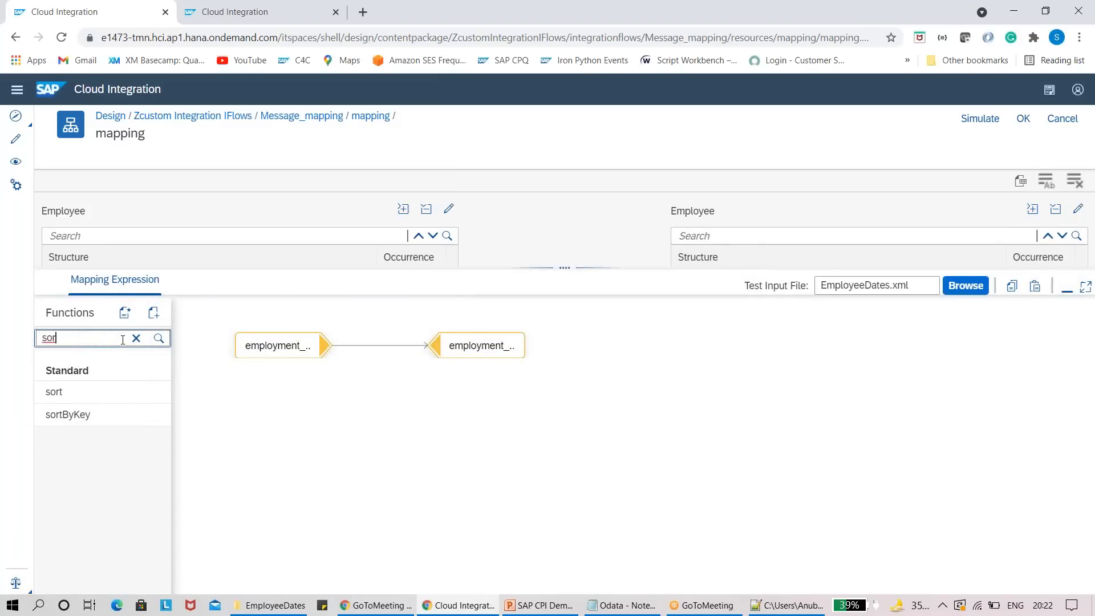
{"action": "left_click", "coordinate": [136, 338]}
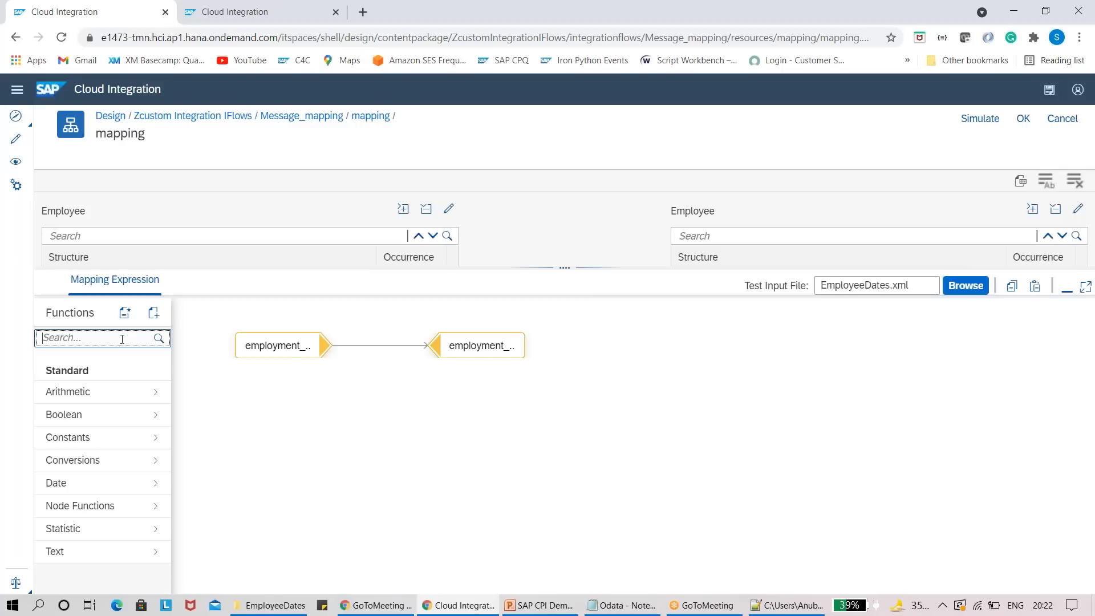
{"action": "left_click_drag", "start_coordinate": [560, 271], "coordinate": [565, 496]}
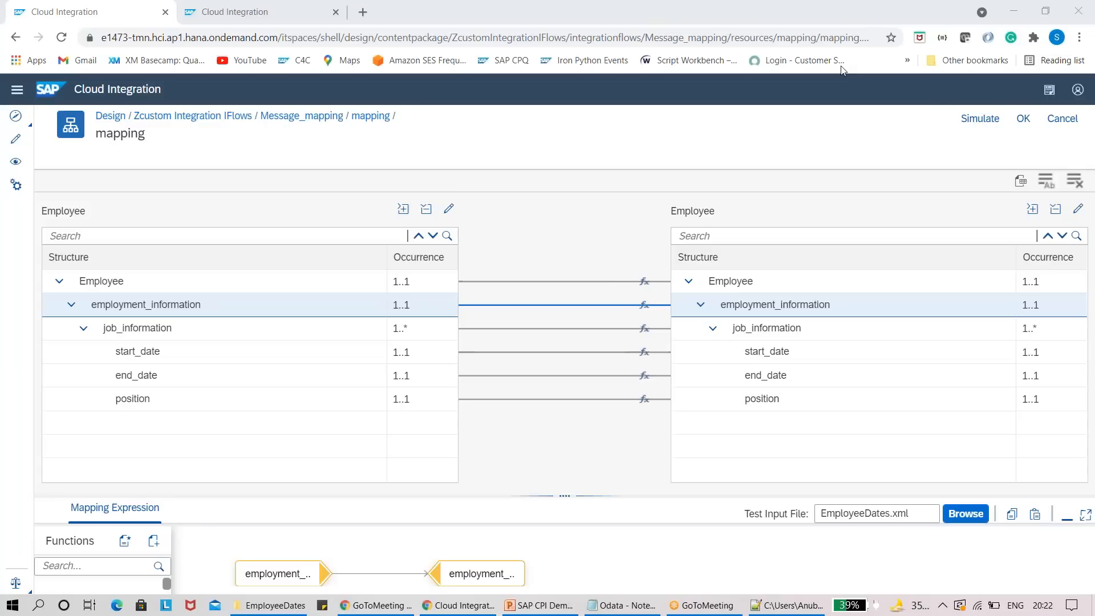
Step: Display the mapping expression of the target position field and compare it with EmployeeDates.xml in Notepad++
{"action": "left_click", "coordinate": [682, 406]}
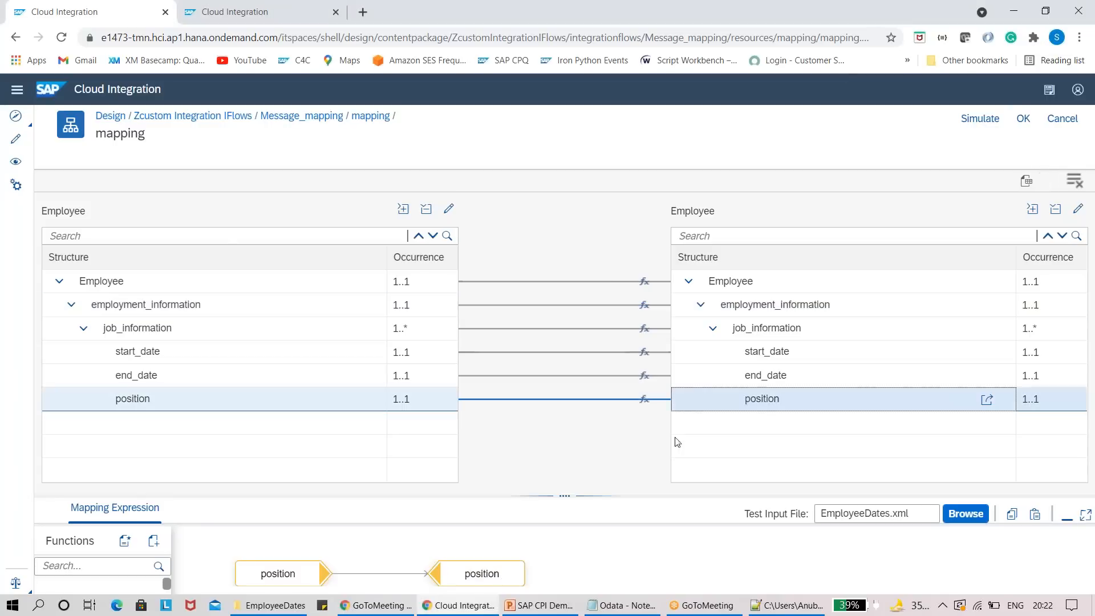
{"action": "left_click_drag", "start_coordinate": [621, 496], "coordinate": [621, 408]}
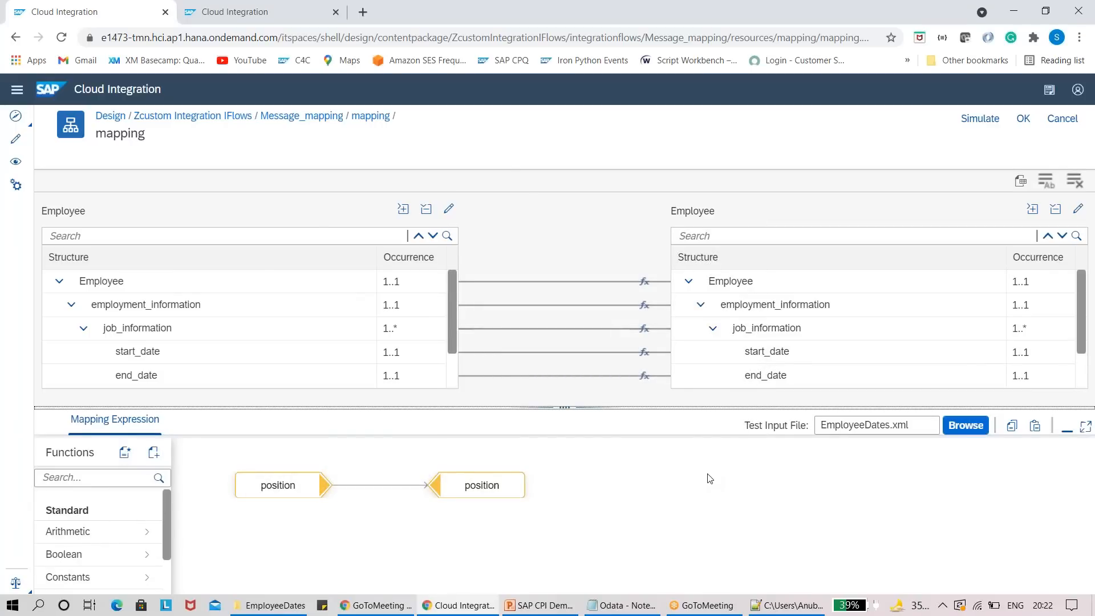
{"action": "key", "text": "alt+Tab"}
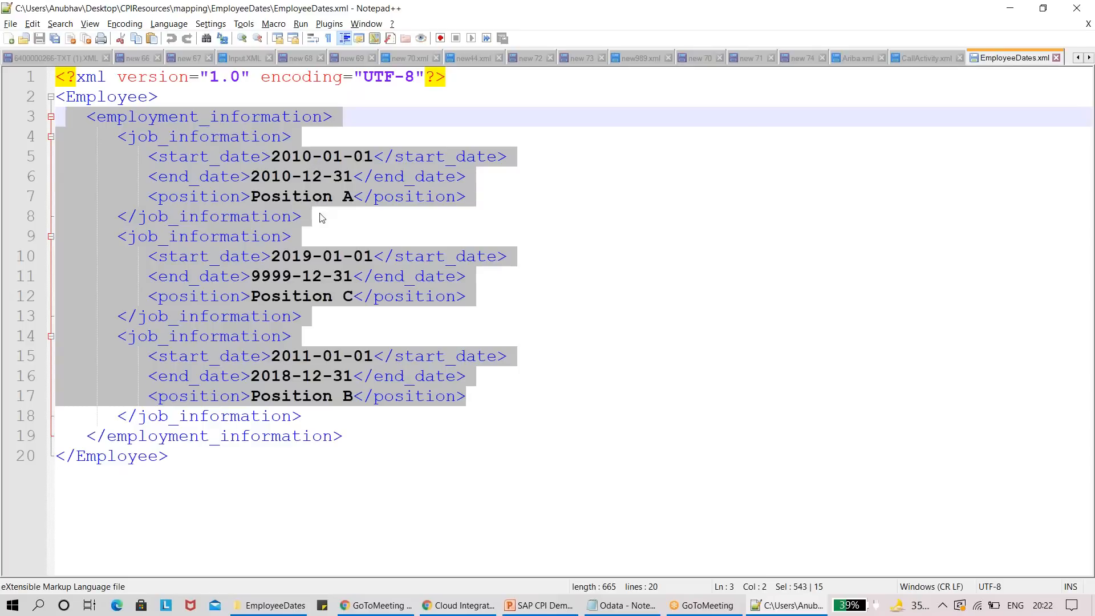
{"action": "key", "text": "alt+Tab"}
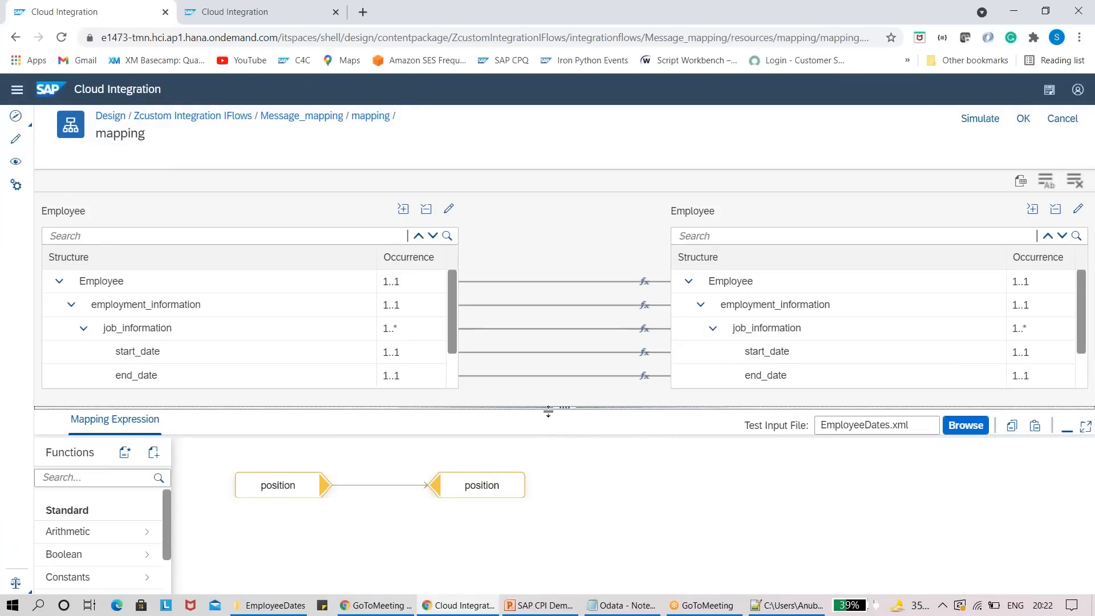
{"action": "left_click_drag", "start_coordinate": [562, 407], "coordinate": [566, 471]}
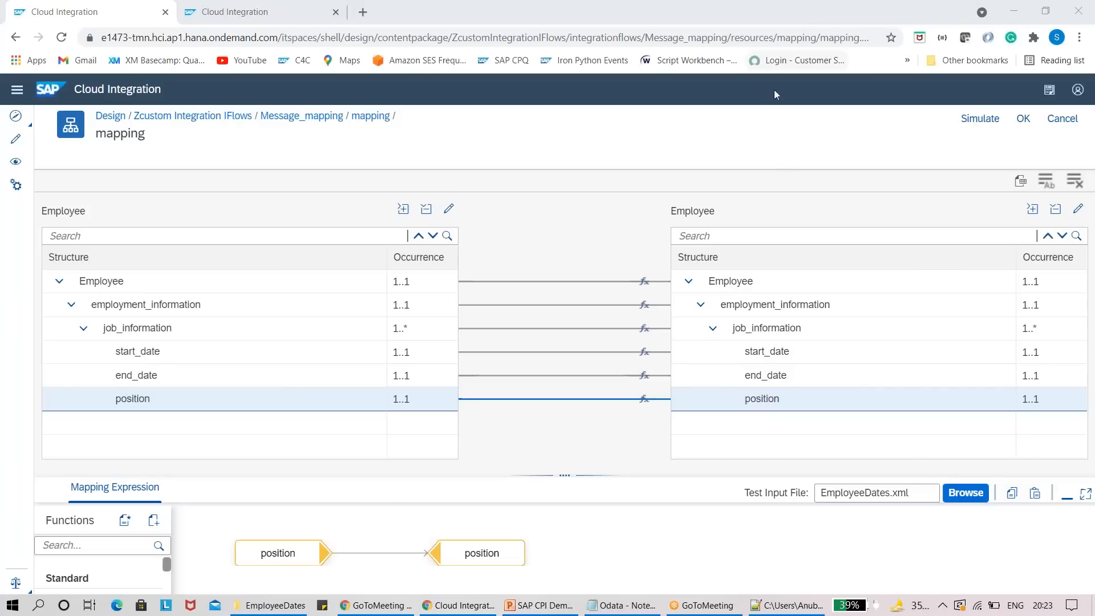
{"action": "left_click_drag", "start_coordinate": [560, 483], "coordinate": [567, 389]}
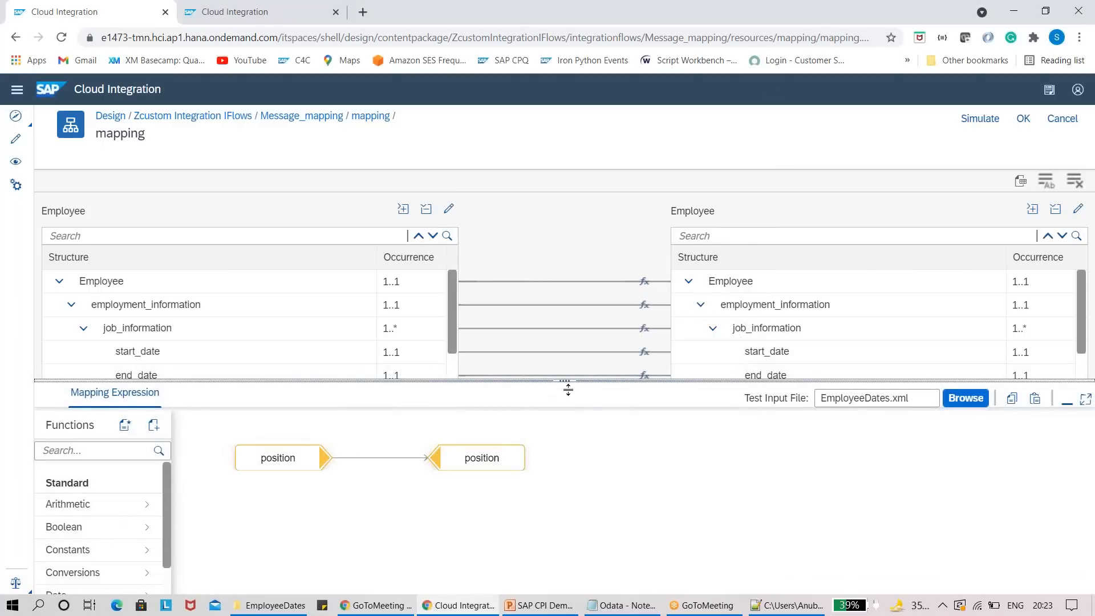
{"action": "left_click_drag", "start_coordinate": [568, 390], "coordinate": [565, 461]}
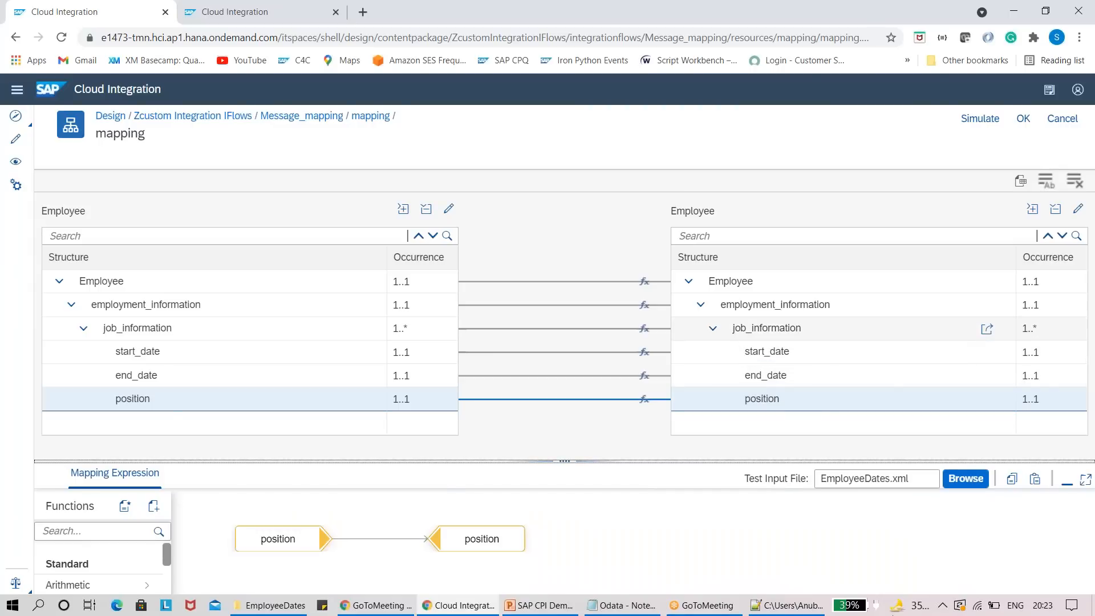
Step: Show the job_information entries of EmployeeDates.xml in Notepad++ again and return to Cloud Integration
{"action": "left_click", "coordinate": [773, 605]}
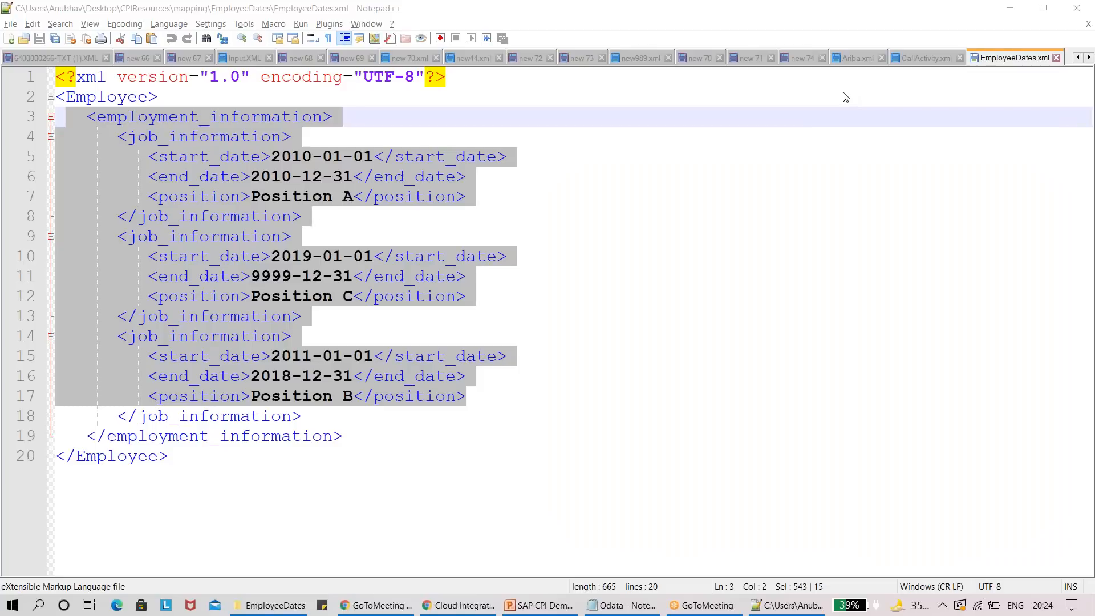
{"action": "left_click", "coordinate": [557, 313]}
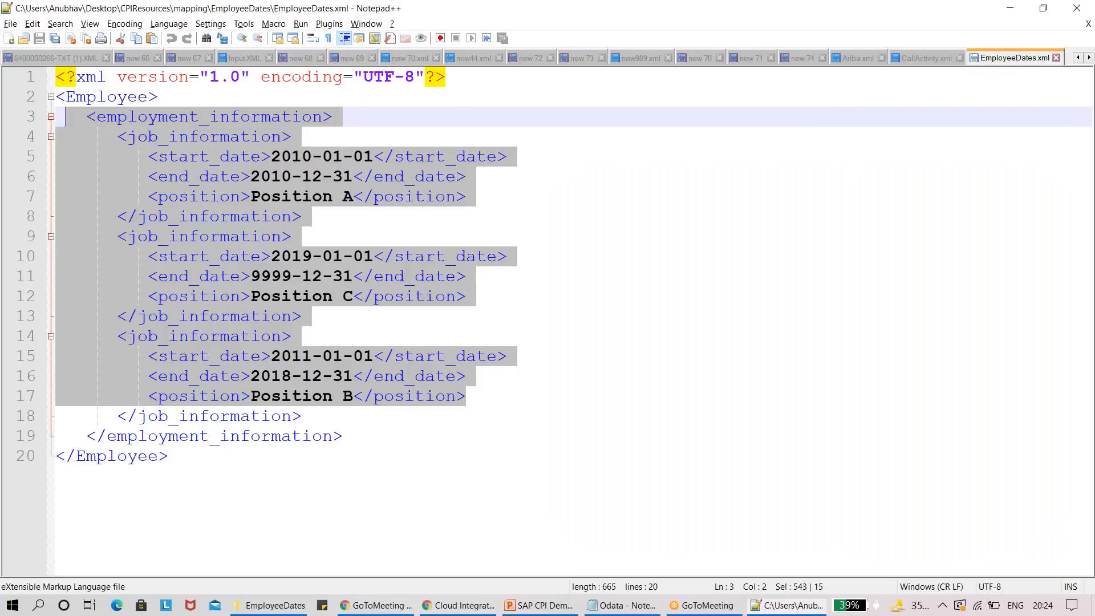
{"action": "left_click", "coordinate": [557, 313]}
{"action": "left_click", "coordinate": [546, 605]}
{"action": "left_click", "coordinate": [547, 609]}
{"action": "left_click", "coordinate": [464, 606]}
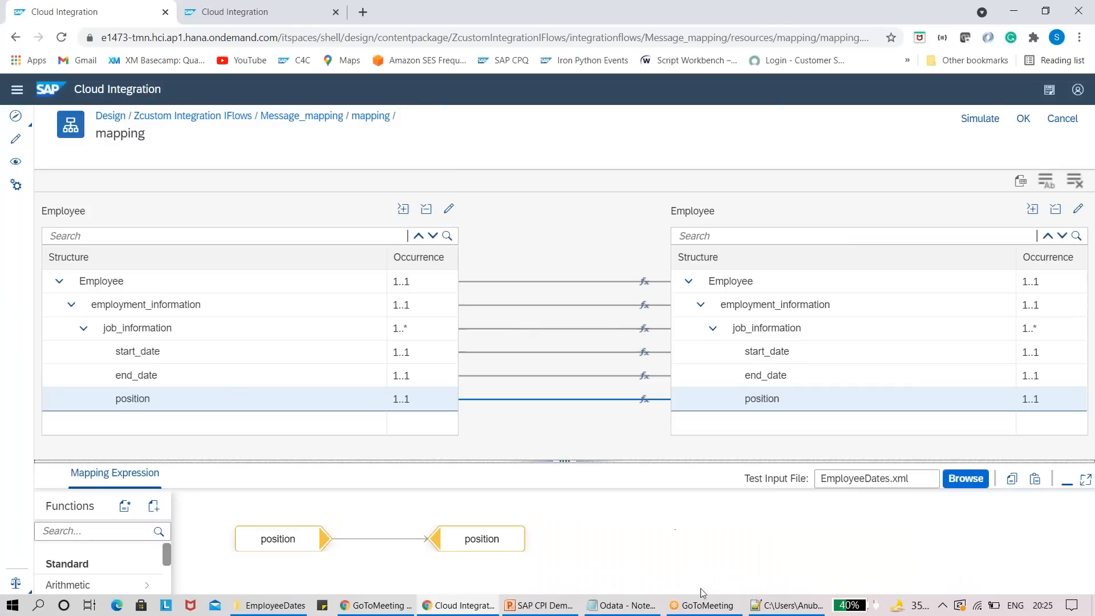
Step: Switch to PowerPoint and insert a wide text box below the Data Sorting slide's title, starting it with "remo"
{"action": "left_click", "coordinate": [567, 605]}
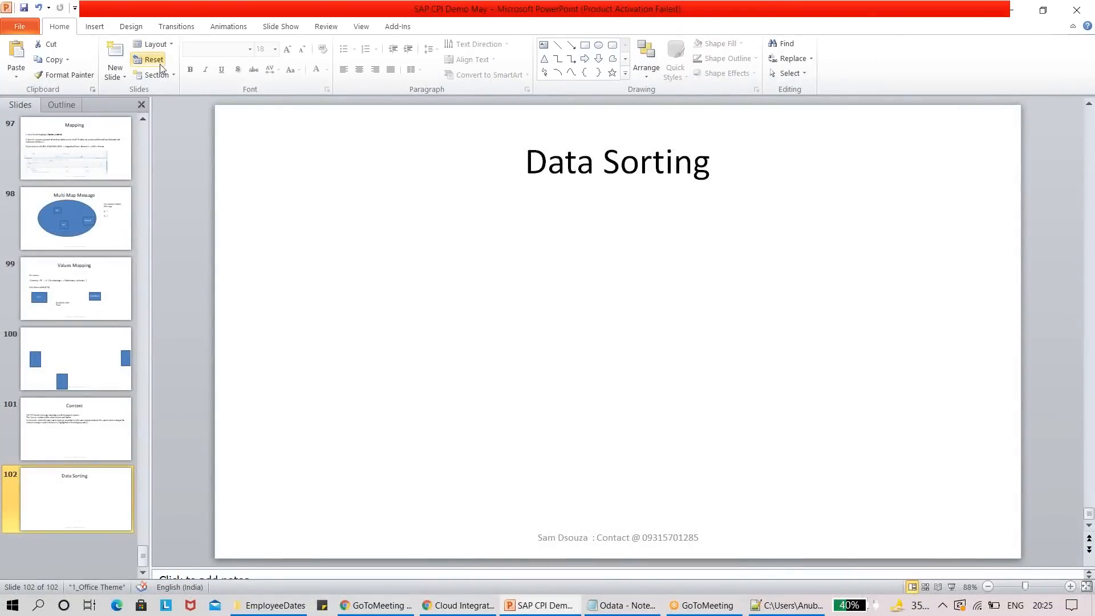
{"action": "left_click", "coordinate": [95, 27]}
{"action": "left_click", "coordinate": [343, 59]}
{"action": "mouse_move", "coordinate": [255, 217]}
{"action": "left_mouse_down"}
{"action": "mouse_move", "coordinate": [335, 264]}
{"action": "mouse_move", "coordinate": [906, 432]}
{"action": "mouse_move", "coordinate": [1007, 526]}
{"action": "left_mouse_up"}
{"action": "type", "text": "remo"}
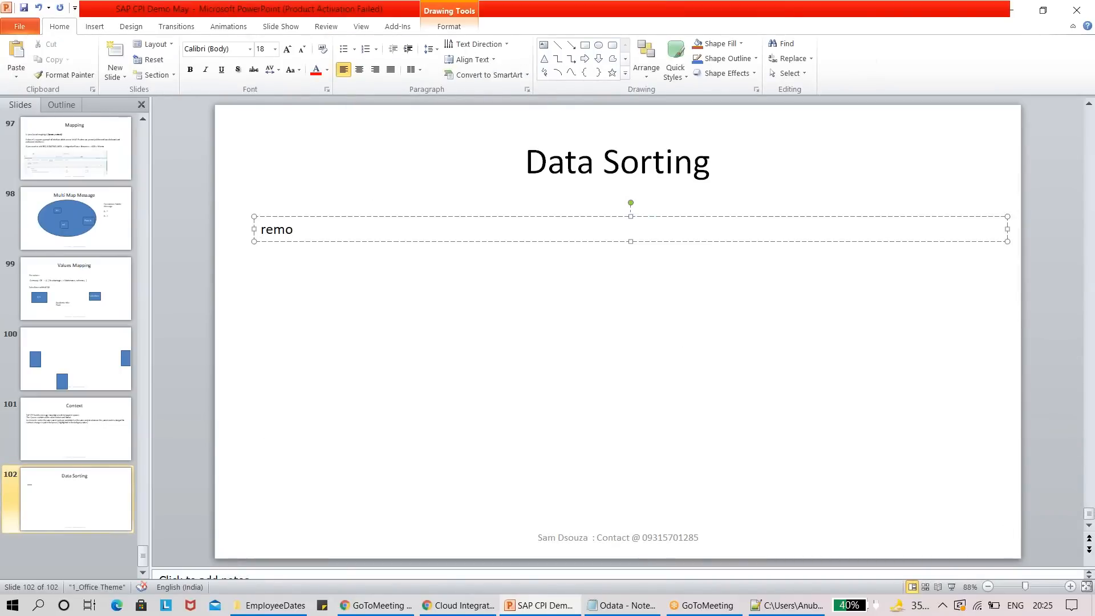
Step: Replace the text box content on the Data Sorting slide with "Start Date :" followed by a blank line
{"action": "key", "text": "alt+Tab"}
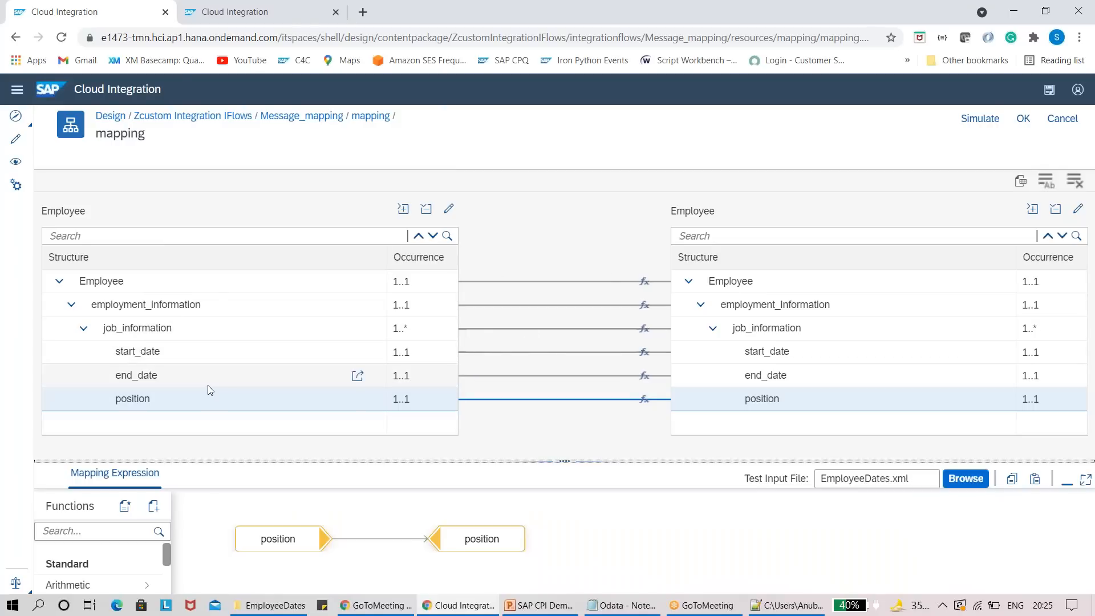
{"action": "key", "text": "alt+Tab"}
{"action": "key", "text": "BackSpace"}
{"action": "key", "text": "BackSpace"}
{"action": "key", "text": "BackSpace"}
{"action": "key", "text": "BackSpace"}
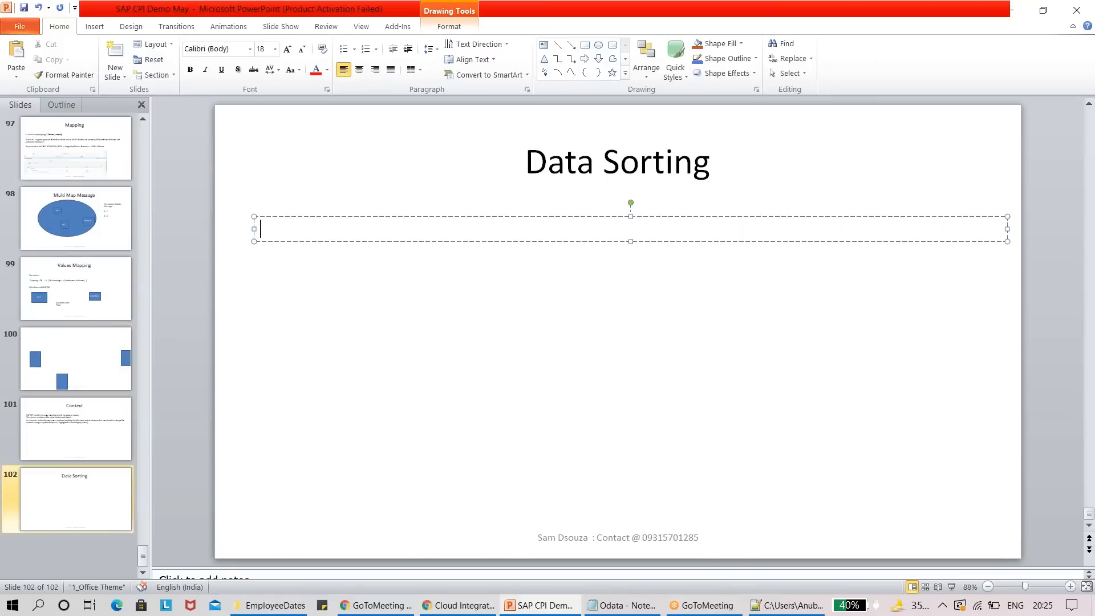
{"action": "type", "text": "Start Dt"}
{"action": "key", "text": "BackSpace"}
{"action": "type", "text": "ate :"}
{"action": "key", "text": "Return"}
{"action": "key", "text": "Return"}
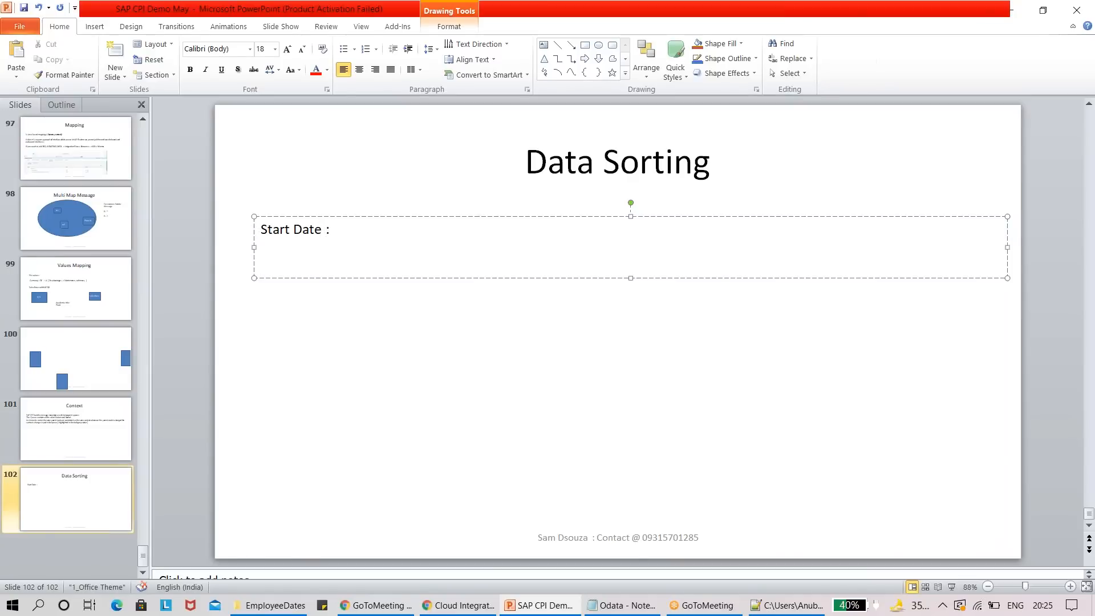
Step: In Cloud Integration, open the start_date mapping expression at full size and move the target start_date node far from the source node
{"action": "key", "text": "alt+Tab"}
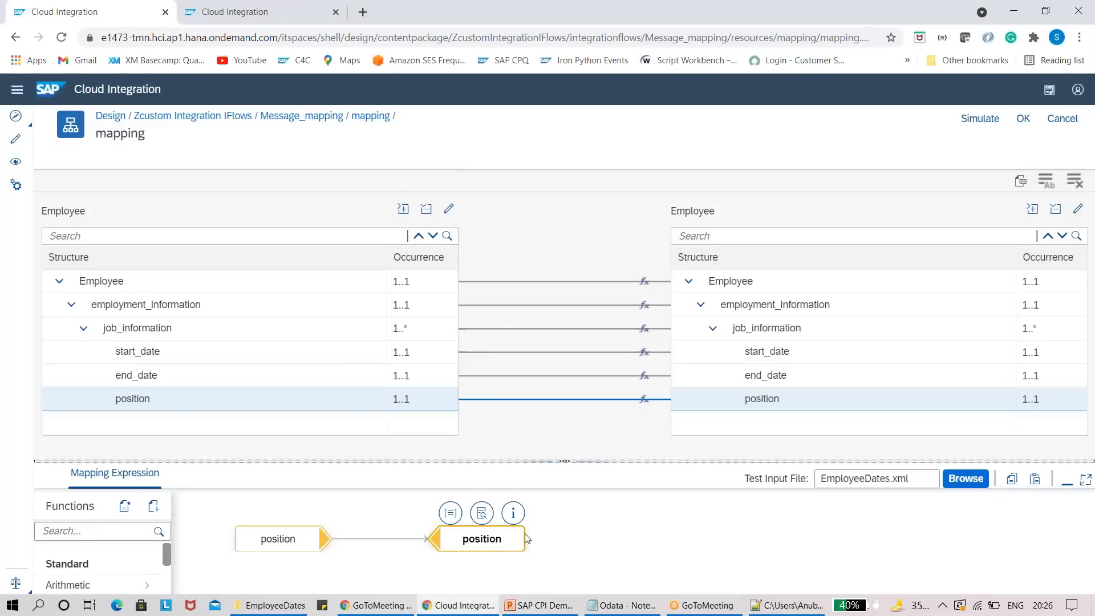
{"action": "left_click", "coordinate": [251, 356]}
{"action": "left_click_drag", "start_coordinate": [568, 461], "coordinate": [576, 281]}
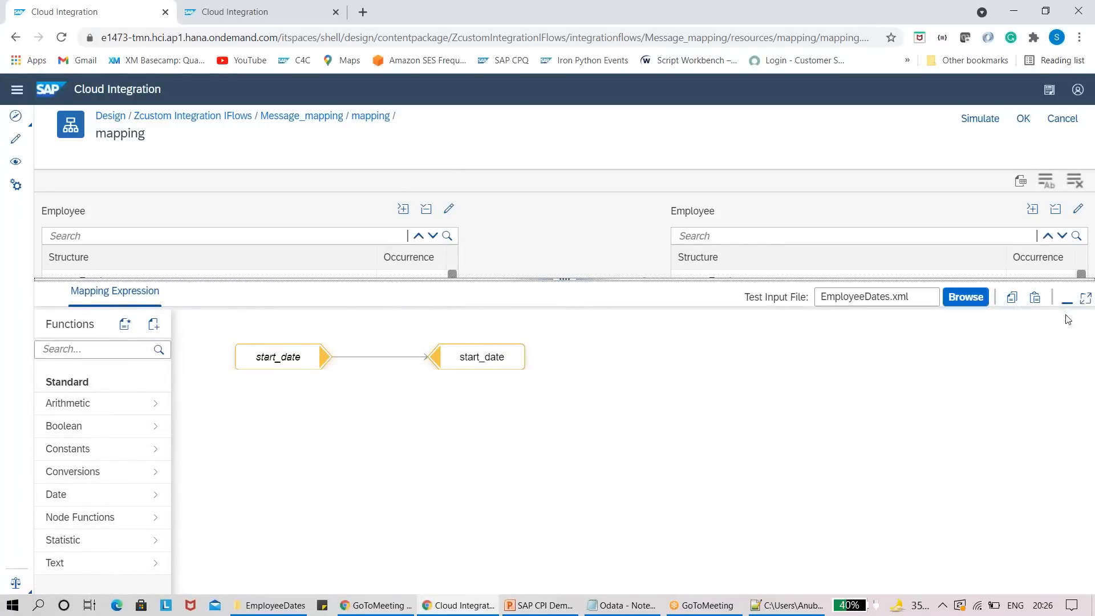
{"action": "left_click", "coordinate": [1085, 298]}
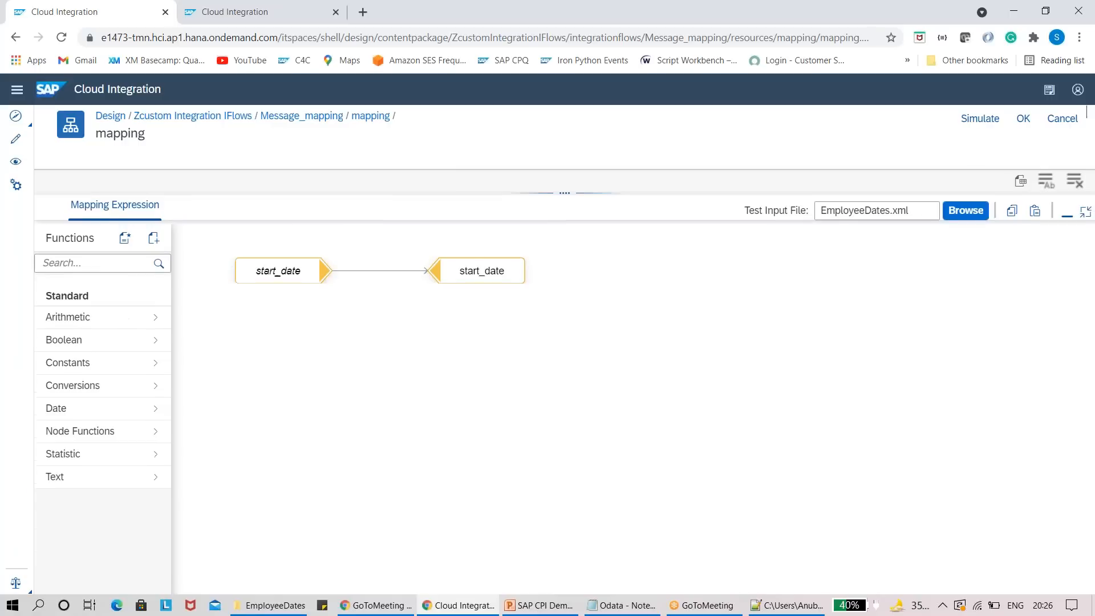
{"action": "left_click_drag", "start_coordinate": [493, 279], "coordinate": [977, 276]}
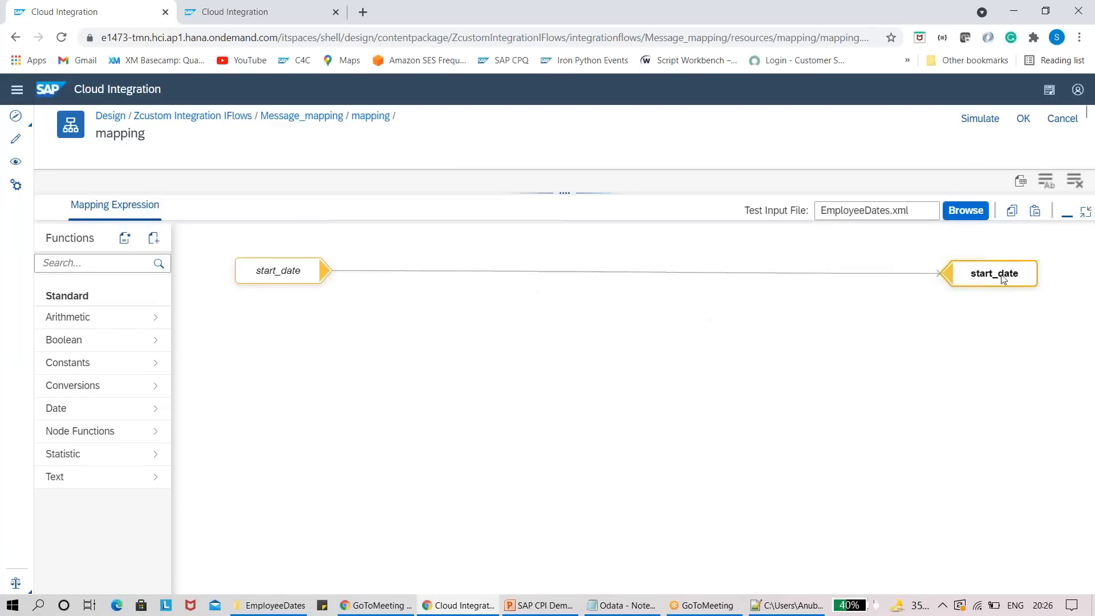
{"action": "left_click", "coordinate": [682, 271]}
{"action": "left_click", "coordinate": [107, 268]}
Step: Switch to PowerPoint and add the line "Remove context :" beneath "Start Date :" on the Data Sorting slide
{"action": "key", "text": "alt+Tab"}
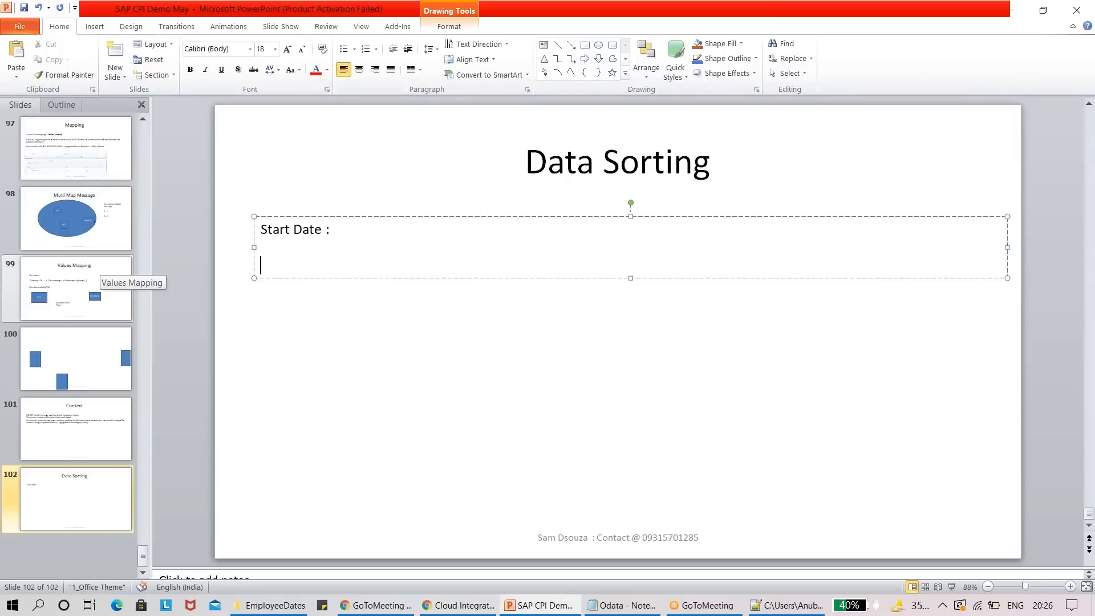
{"action": "key", "text": "alt+Tab"}
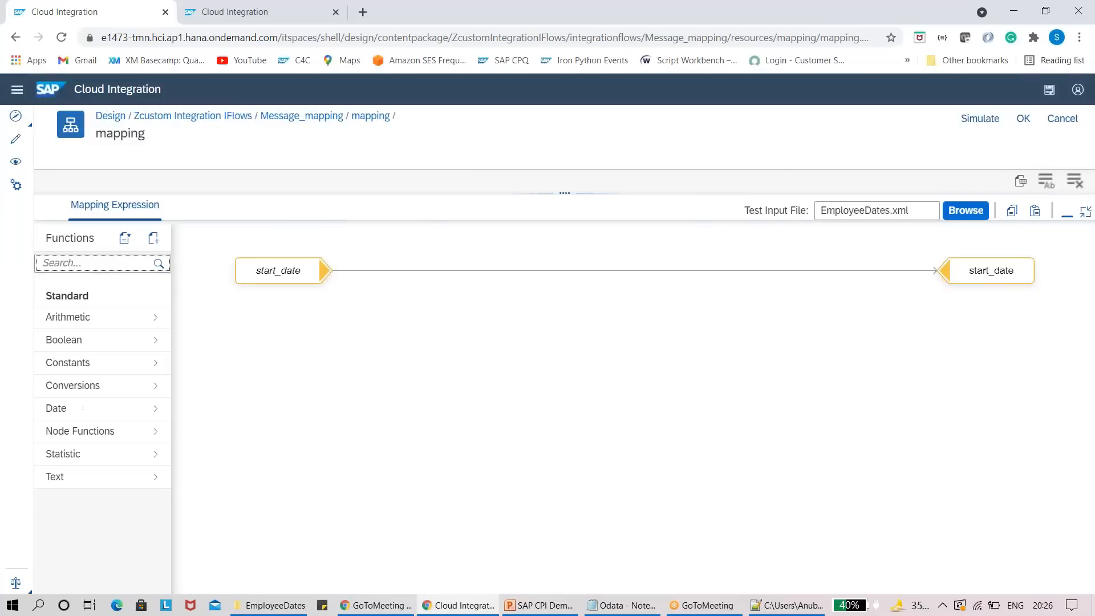
{"action": "key", "text": "alt+Tab"}
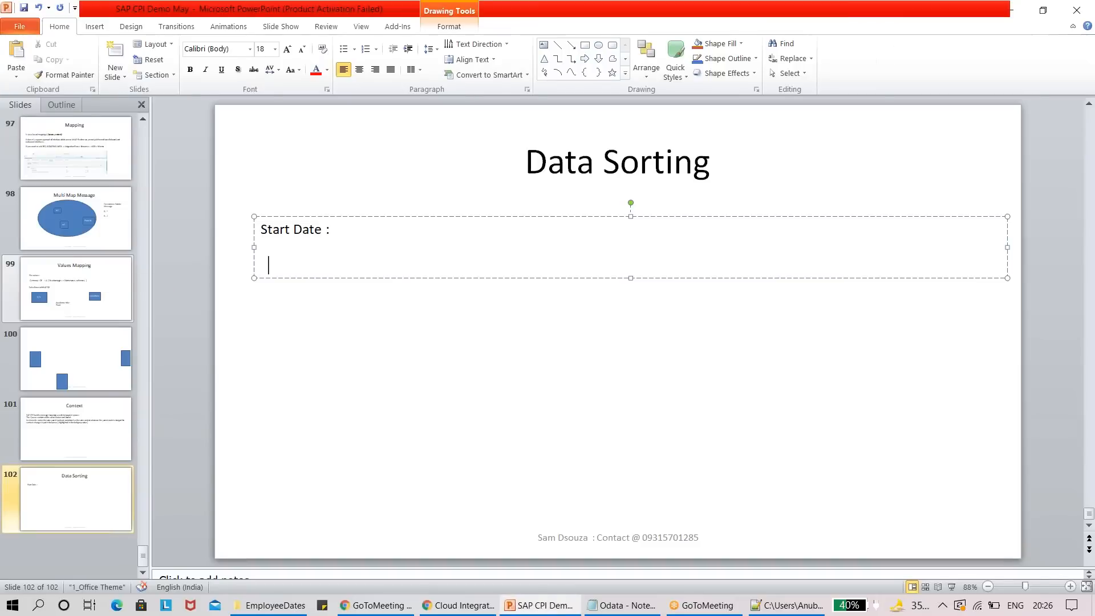
{"action": "type", "text": "Remod"}
{"action": "type", "text": "e"}
{"action": "key", "text": "BackSpace"}
{"action": "key", "text": "BackSpace"}
{"action": "key", "text": "BackSpace"}
{"action": "type", "text": "ve cnoet"}
{"action": "key", "text": "BackSpace"}
{"action": "key", "text": "BackSpace"}
{"action": "key", "text": "BackSpace"}
{"action": "key", "text": "BackSpace"}
{"action": "type", "text": "ontext :"}
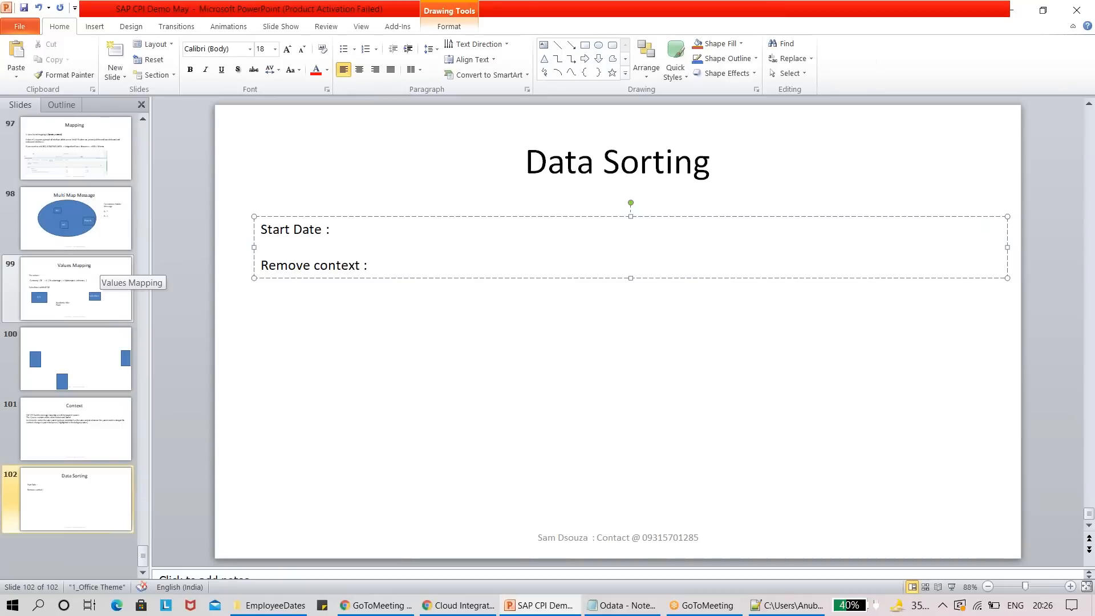
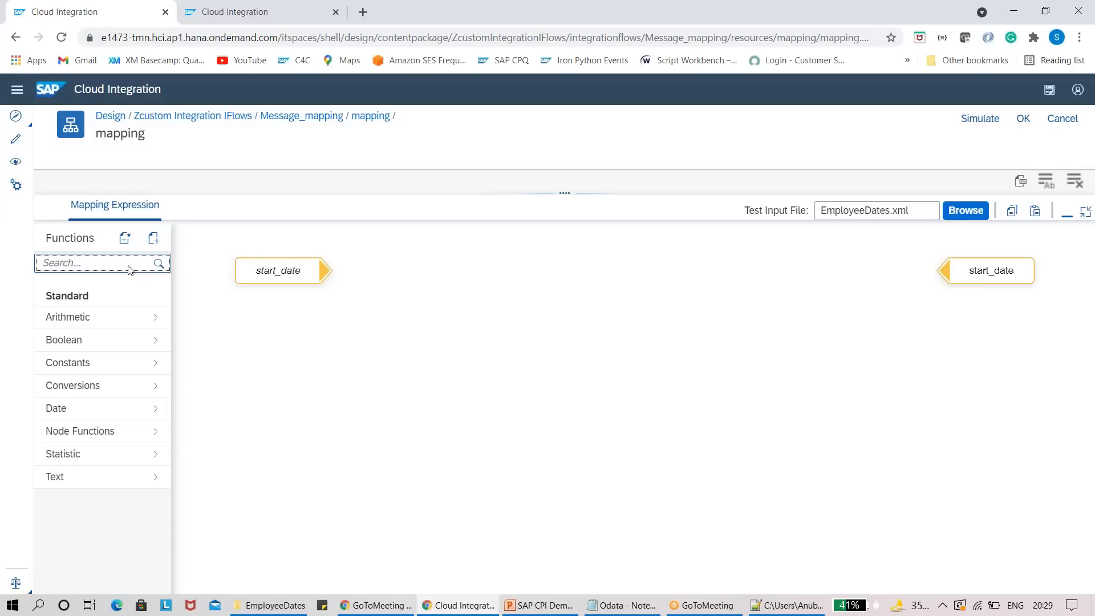
Step: Add the removeContexts function to the start_date mapping expression and feed it from the source start_date node
{"action": "left_click_drag", "start_coordinate": [103, 318], "coordinate": [464, 292]}
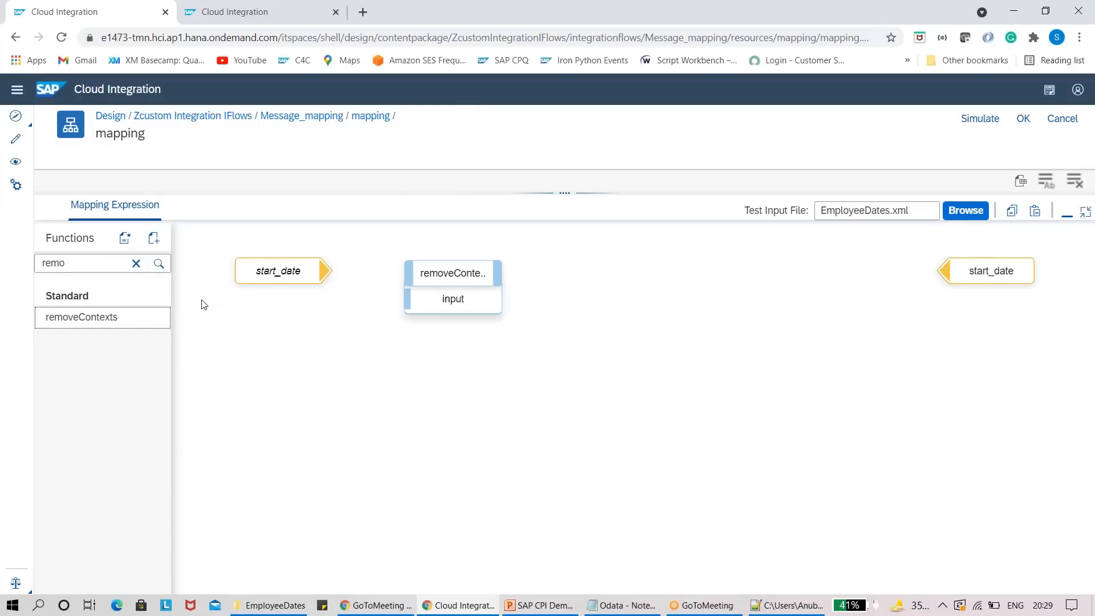
{"action": "left_click_drag", "start_coordinate": [322, 273], "coordinate": [432, 308]}
{"action": "left_click", "coordinate": [136, 263]}
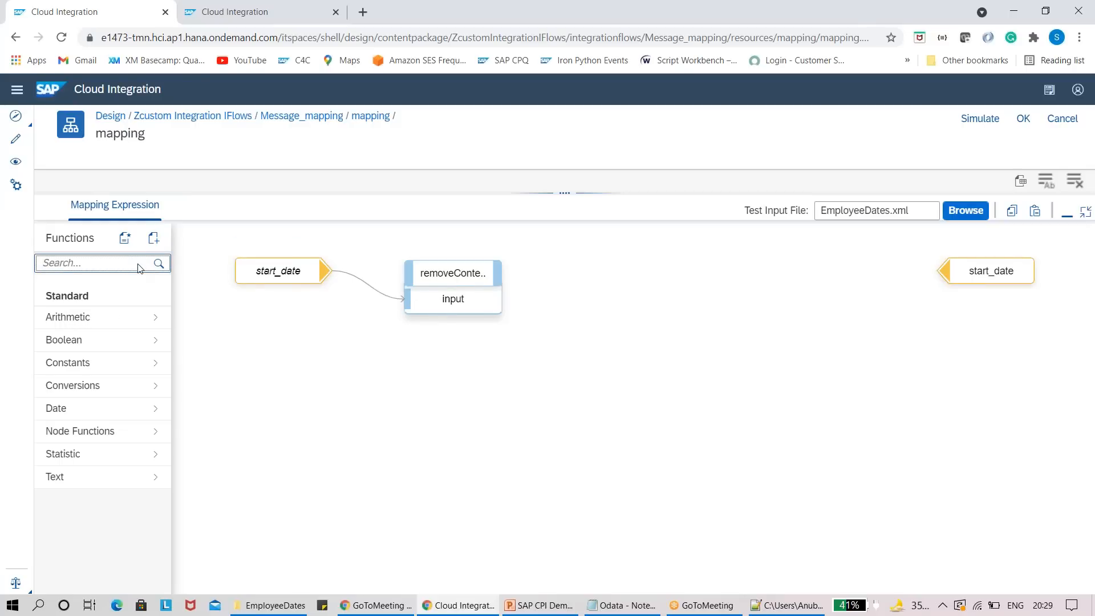
Step: Add a sort function fed by removeContexts, with descending order and the case sensitive comparison rule
{"action": "type", "text": "so"}
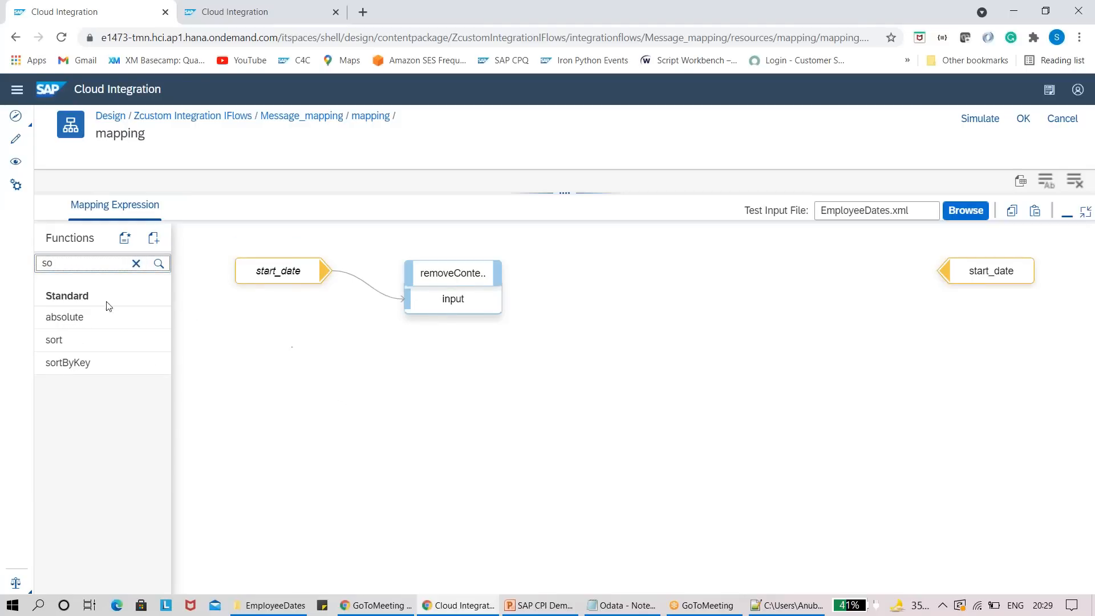
{"action": "left_click", "coordinate": [61, 340]}
{"action": "left_click_drag", "start_coordinate": [238, 291], "coordinate": [627, 273]}
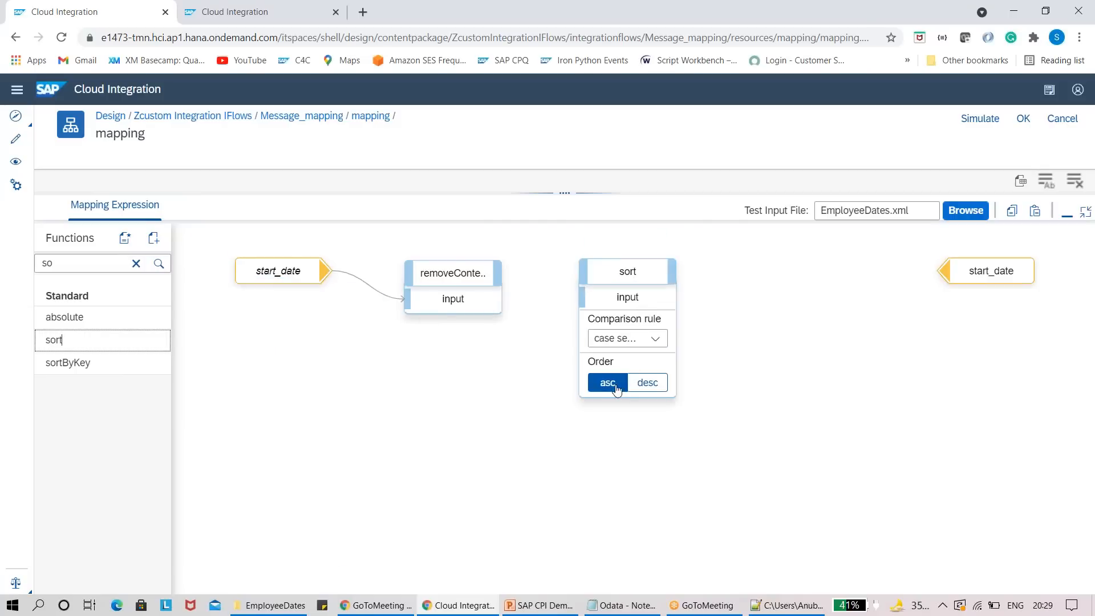
{"action": "left_click", "coordinate": [643, 383]}
{"action": "left_click_drag", "start_coordinate": [501, 272], "coordinate": [602, 305]}
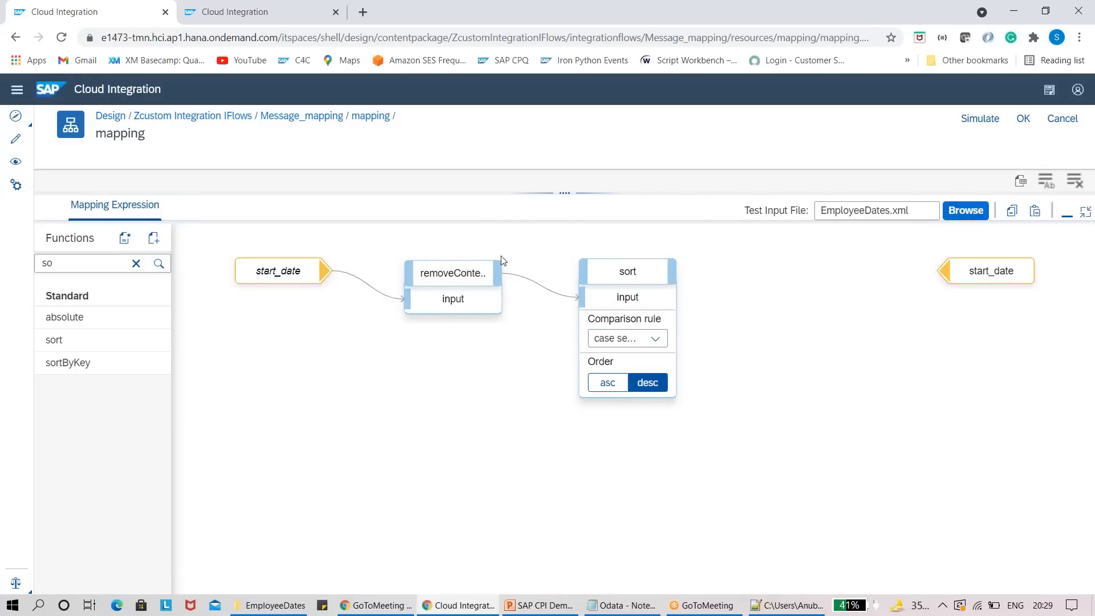
{"action": "left_click", "coordinate": [655, 339]}
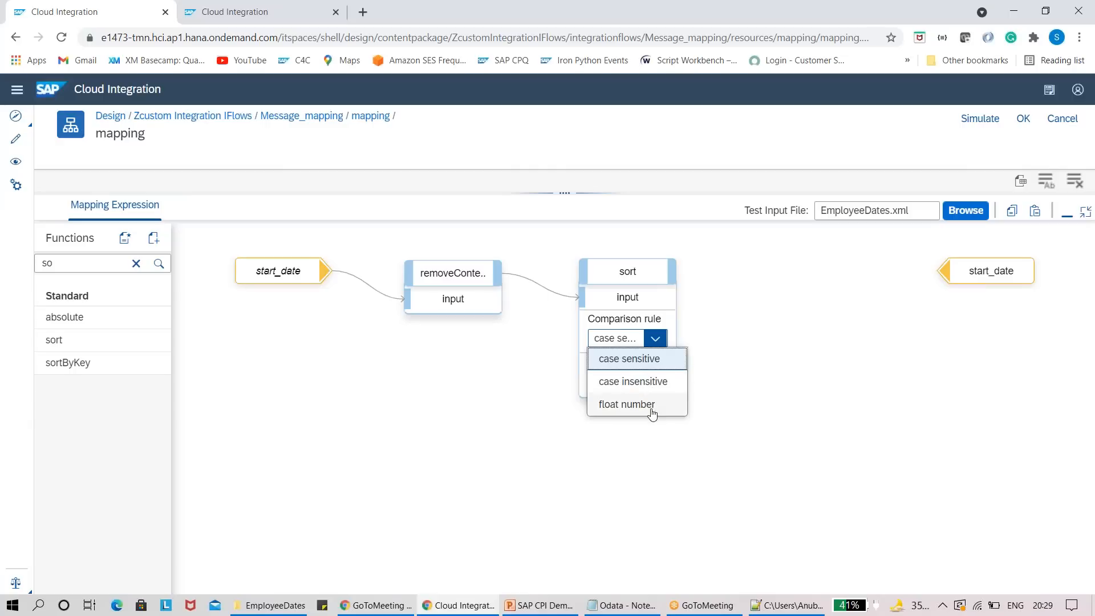
{"action": "left_click", "coordinate": [633, 361]}
Step: Add a splitByValue function and connect it between the sort function and the target start_date node
{"action": "key", "text": "alt+Tab"}
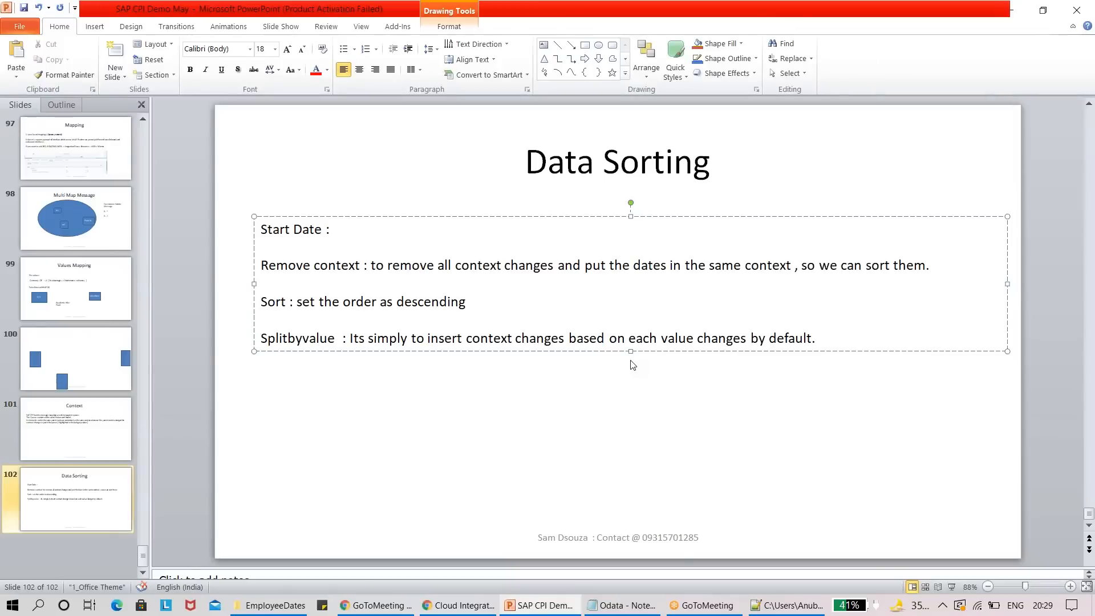
{"action": "key", "text": "alt+Tab"}
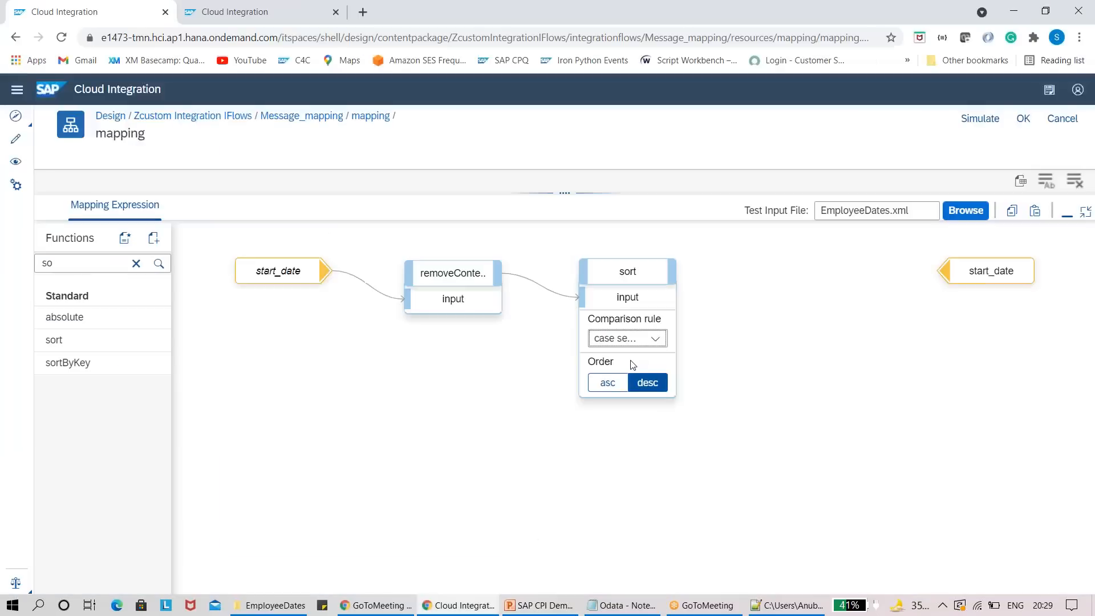
{"action": "left_click", "coordinate": [65, 266]}
{"action": "key", "text": "BackSpace"}
{"action": "type", "text": "pl"}
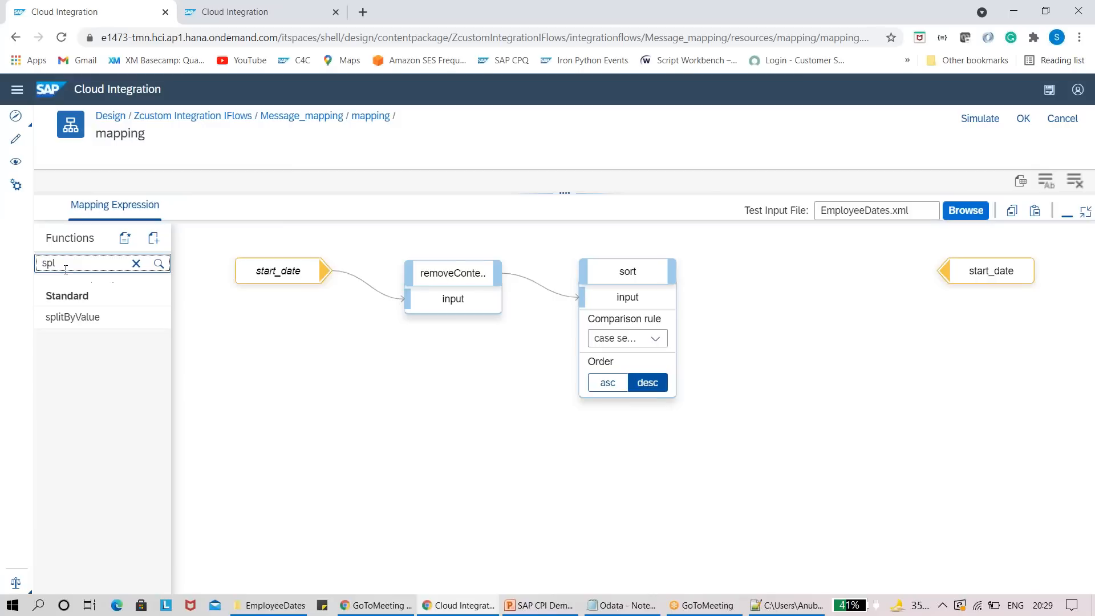
{"action": "left_click", "coordinate": [94, 319]}
{"action": "left_click_drag", "start_coordinate": [258, 298], "coordinate": [783, 293]}
{"action": "left_click_drag", "start_coordinate": [672, 272], "coordinate": [743, 317]}
{"action": "left_click_drag", "start_coordinate": [822, 295], "coordinate": [942, 272]}
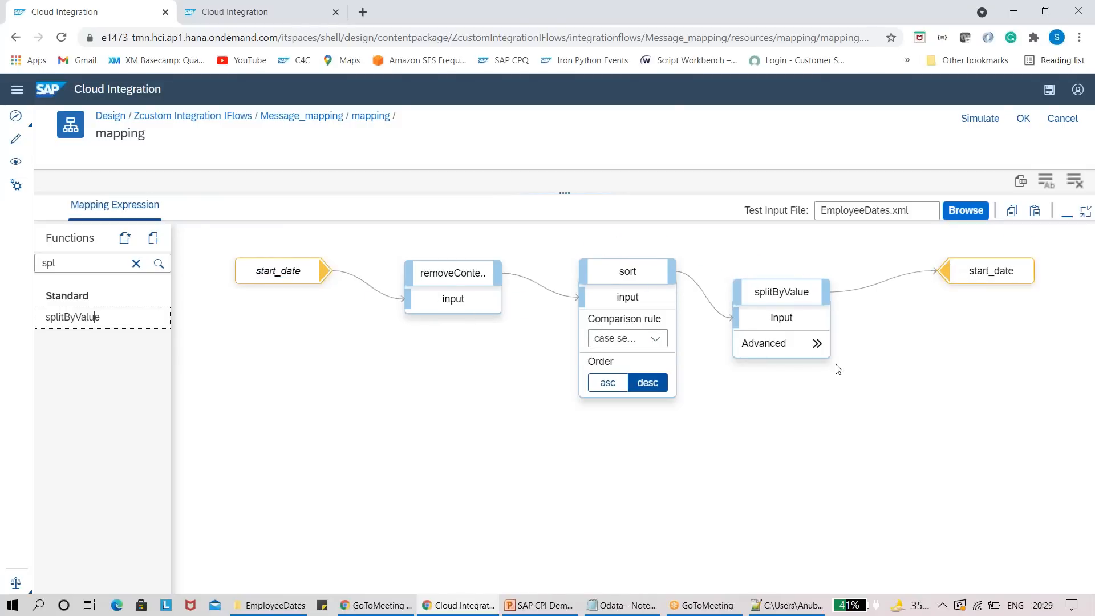
Step: Set the splitByValue function's context change to Each value
{"action": "left_click", "coordinate": [816, 342]}
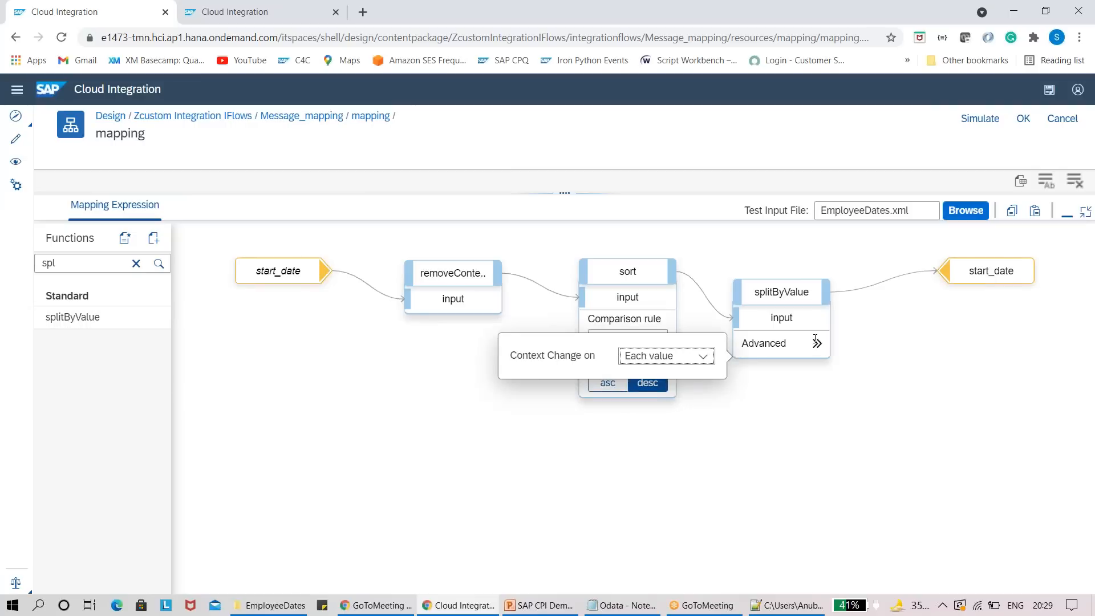
{"action": "left_click", "coordinate": [704, 357]}
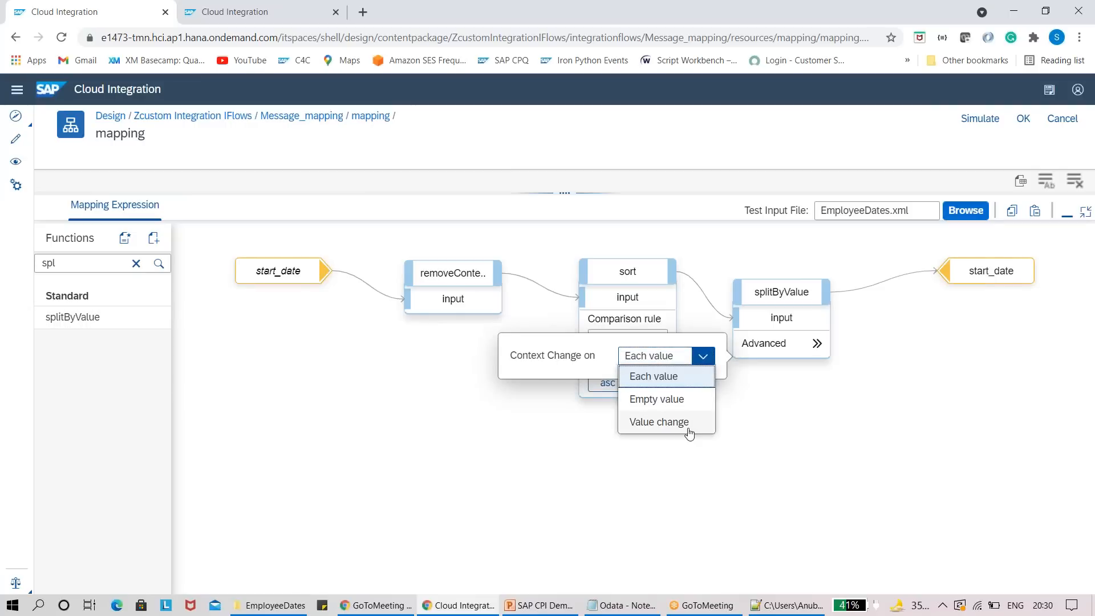
{"action": "left_click", "coordinate": [675, 383]}
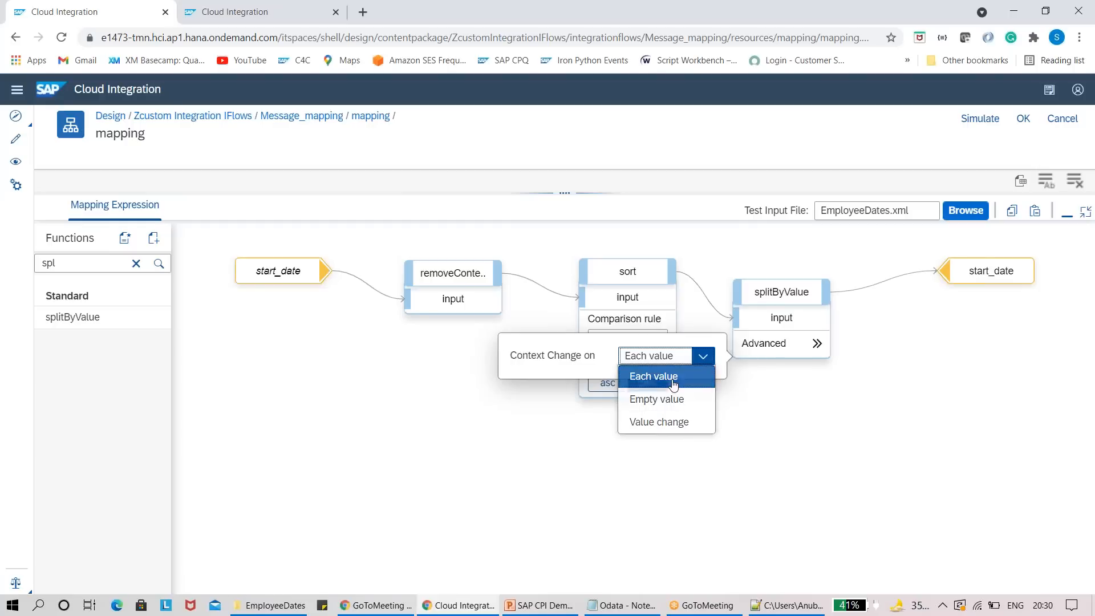
{"action": "left_click", "coordinate": [432, 443]}
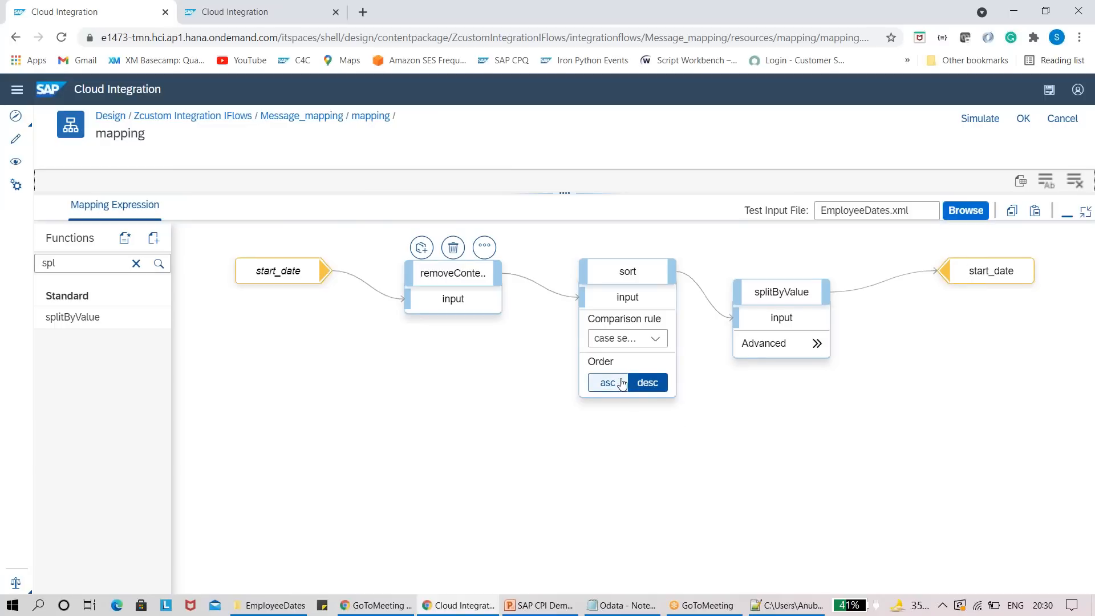
Step: Check EmployeeDates.xml in Notepad++, return to Cloud Integration, and expand the three job_information input nodes in the mapping simulation
{"action": "left_click", "coordinate": [786, 609]}
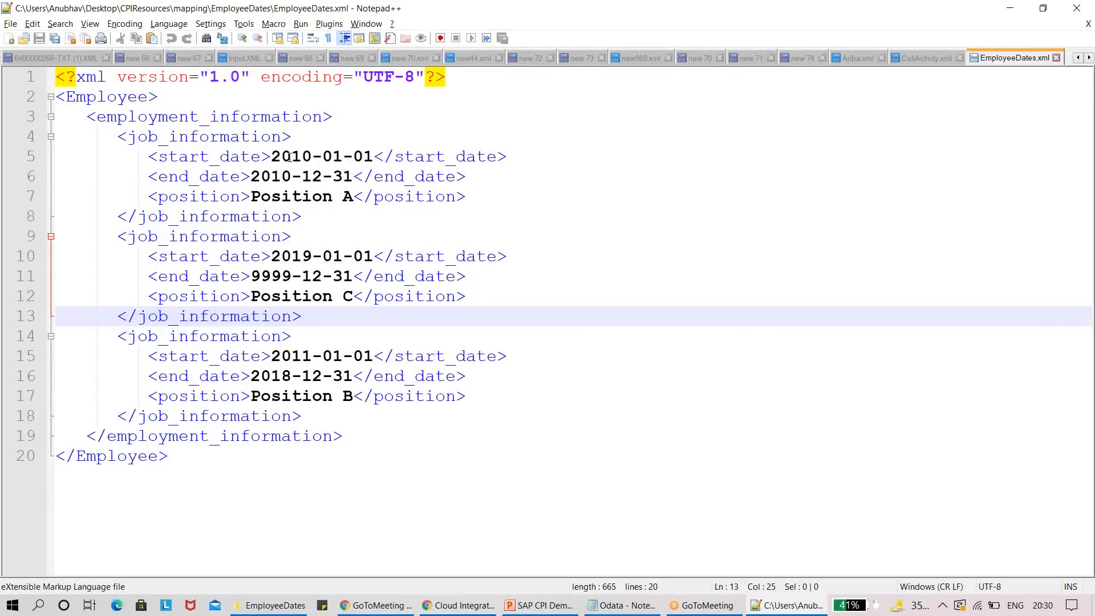
{"action": "key", "text": "alt+Tab"}
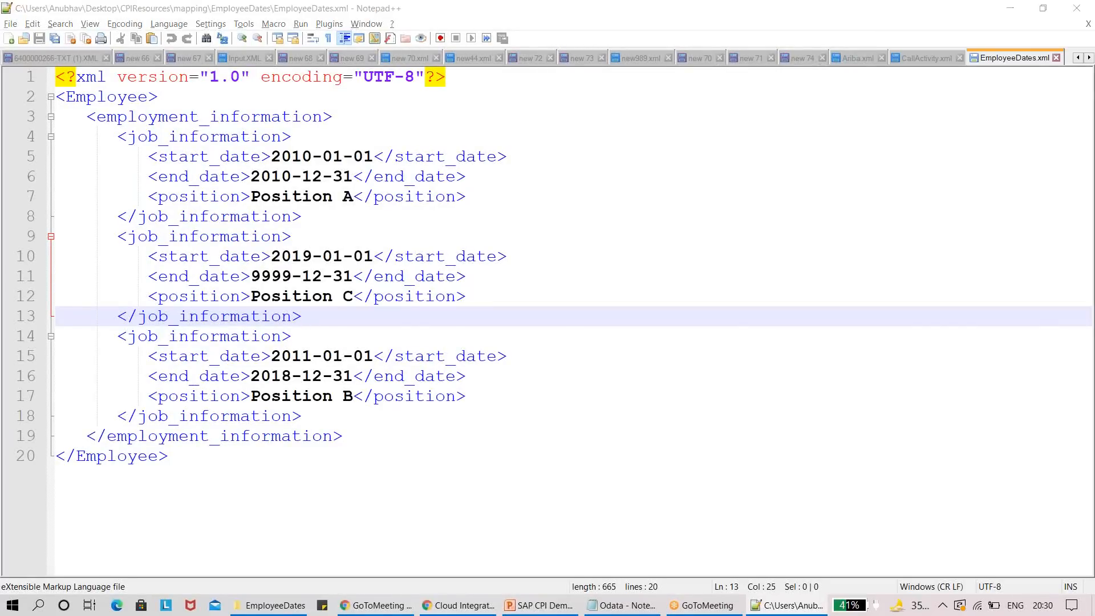
{"action": "left_click", "coordinate": [979, 119]}
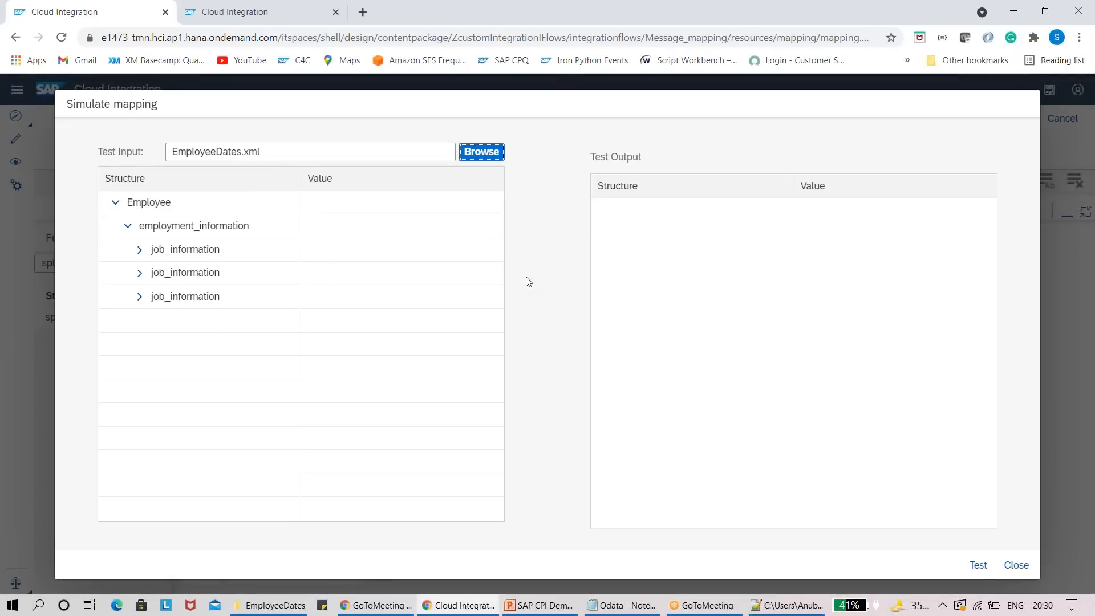
{"action": "left_click", "coordinate": [140, 250]}
{"action": "left_click", "coordinate": [139, 343]}
{"action": "left_click", "coordinate": [147, 436]}
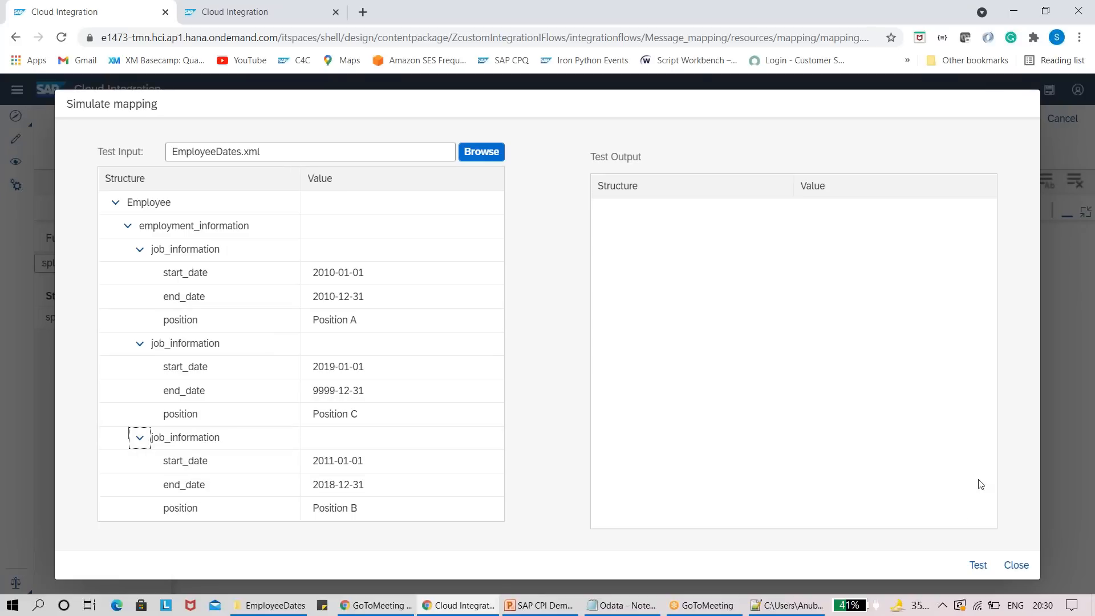
Step: Run the mapping test, examine the dates and positions in all three job_information output nodes, and close the simulation
{"action": "left_click", "coordinate": [975, 565]}
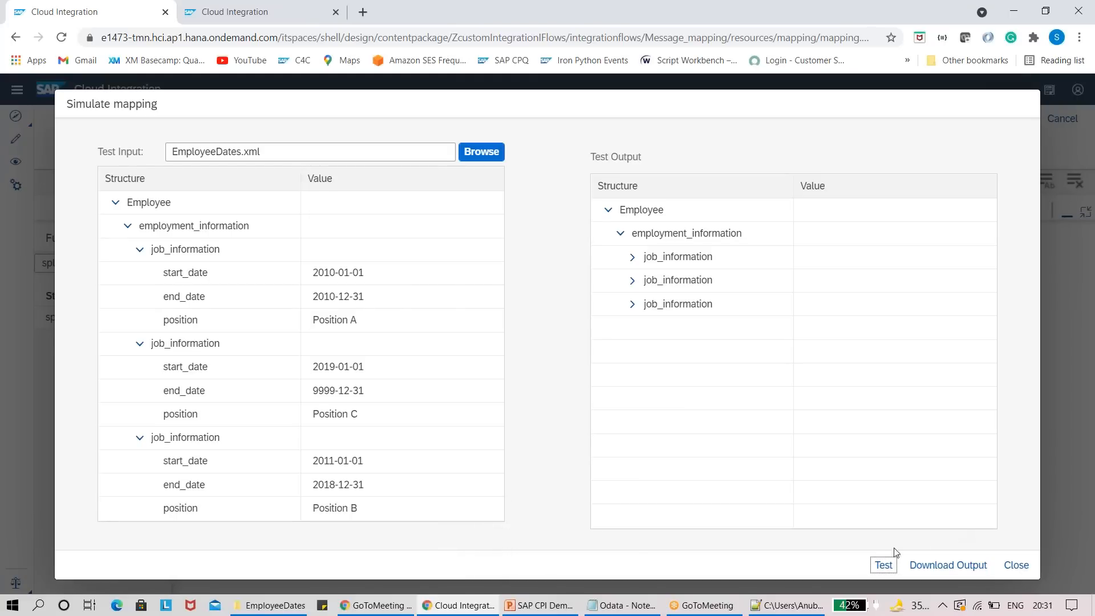
{"action": "left_click", "coordinate": [632, 257]}
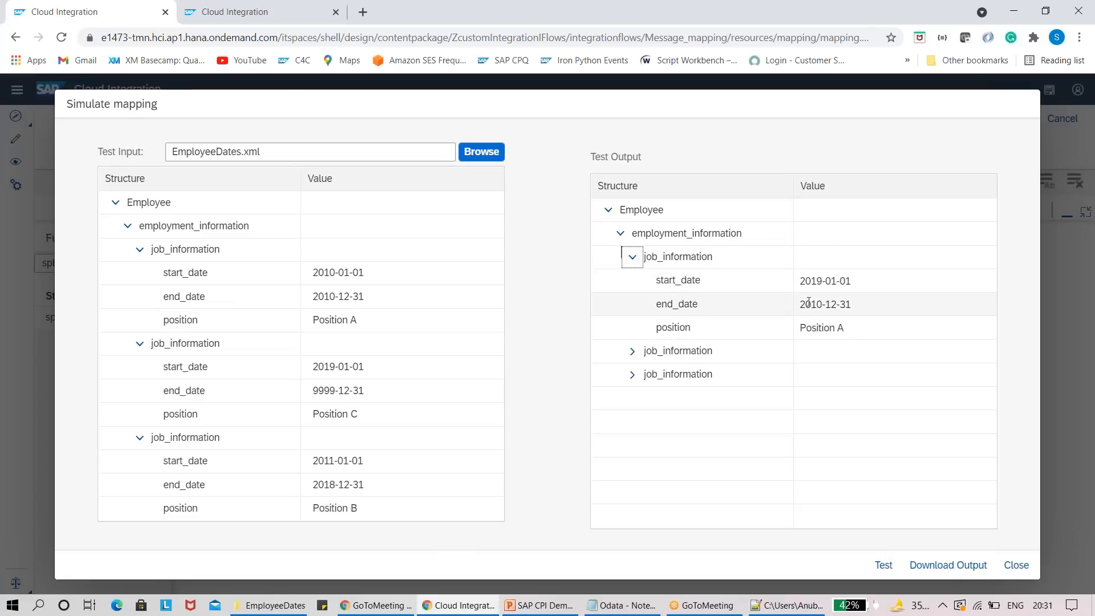
{"action": "left_click", "coordinate": [631, 351]}
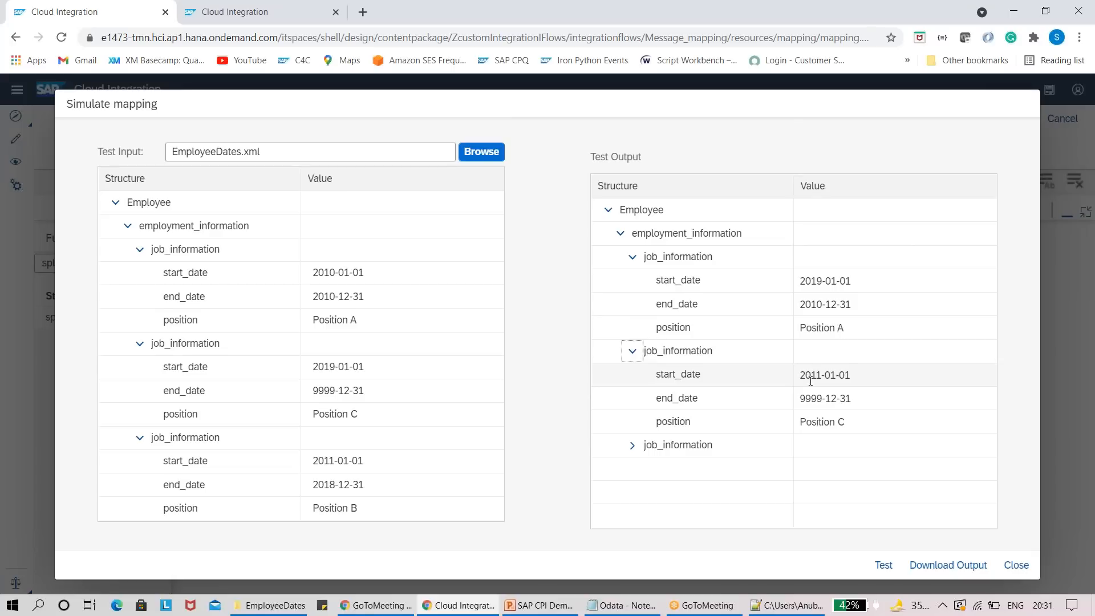
{"action": "left_click", "coordinate": [631, 445]}
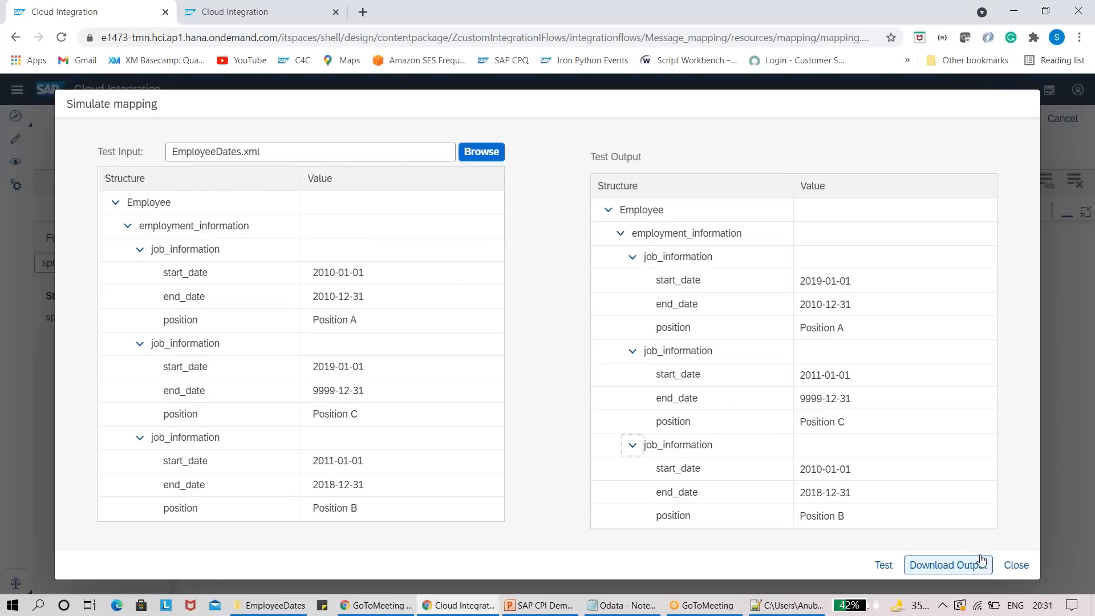
{"action": "left_click", "coordinate": [1015, 564]}
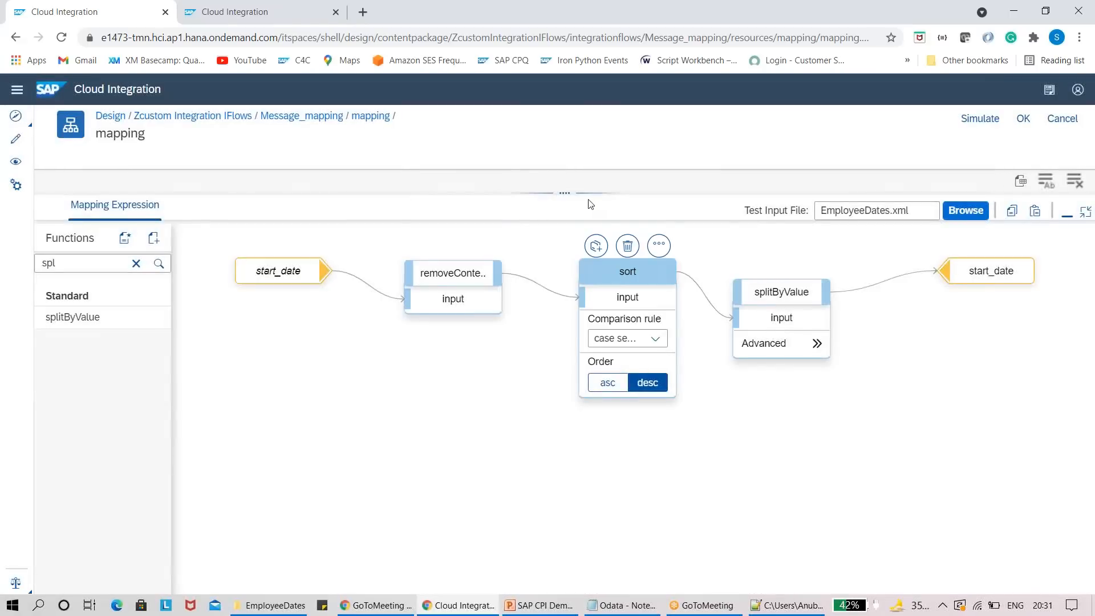
Step: Open the end_date mapping expression and move the target end_date node far from the source node
{"action": "left_click_drag", "start_coordinate": [586, 197], "coordinate": [565, 228]}
{"action": "left_click", "coordinate": [701, 383]}
{"action": "left_click_drag", "start_coordinate": [502, 305], "coordinate": [804, 326]}
{"action": "left_click", "coordinate": [549, 298]}
Step: Add the removeContexts and sort functions to the end_date mapping expression
{"action": "left_click", "coordinate": [136, 299]}
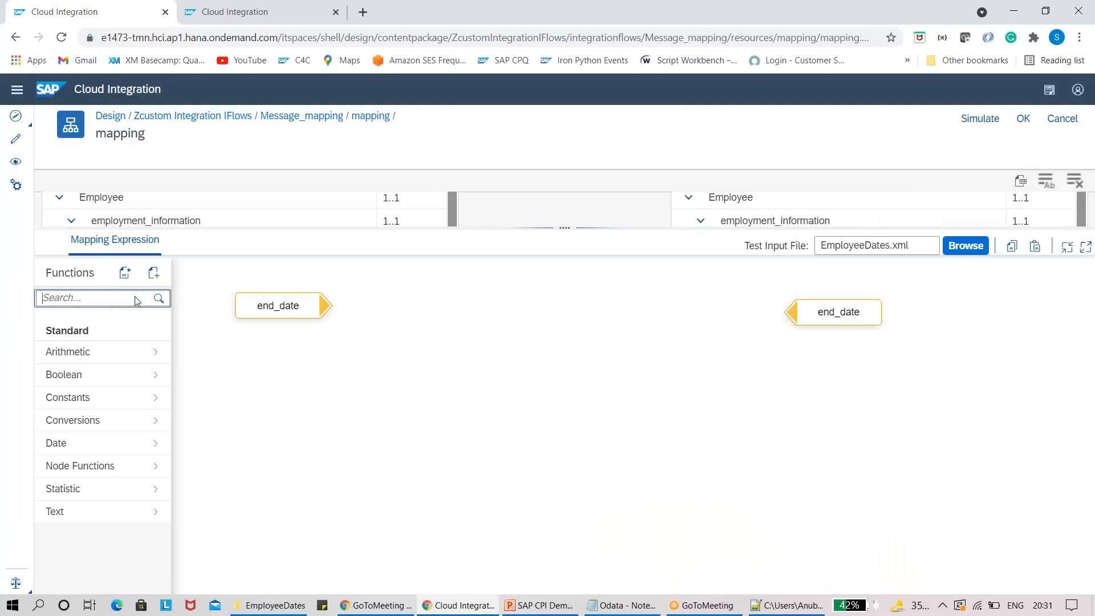
{"action": "type", "text": "remo"}
{"action": "left_click", "coordinate": [104, 355]}
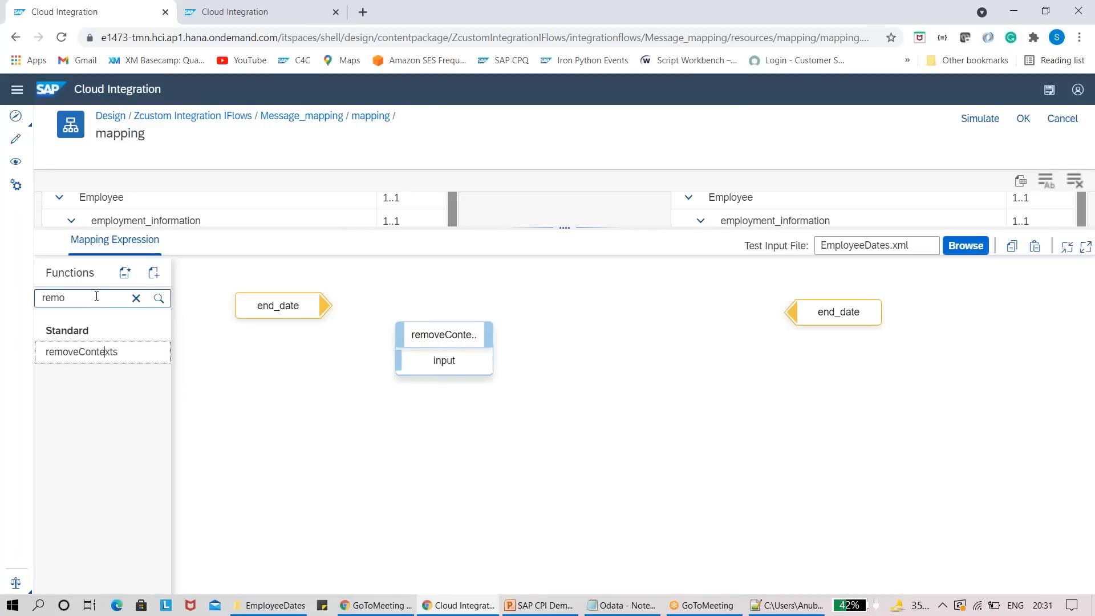
{"action": "left_click", "coordinate": [136, 298]}
{"action": "type", "text": "so"}
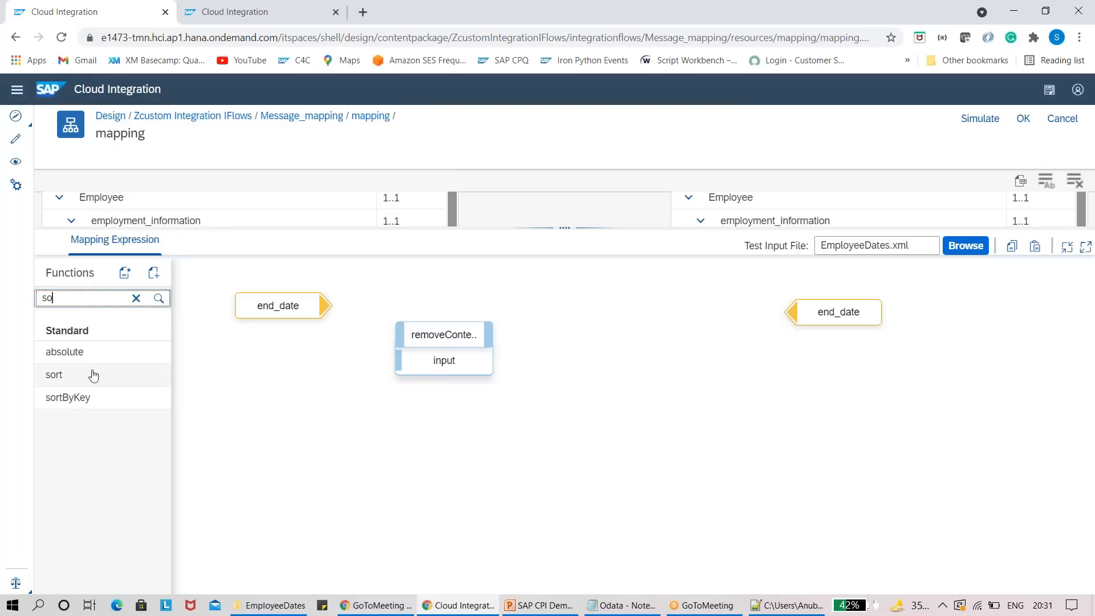
{"action": "left_click_drag", "start_coordinate": [90, 374], "coordinate": [199, 324]}
Step: Add the splitByValue function near the target end_date node and move the sort function between removeContexts and splitByValue
{"action": "left_click", "coordinate": [136, 298]}
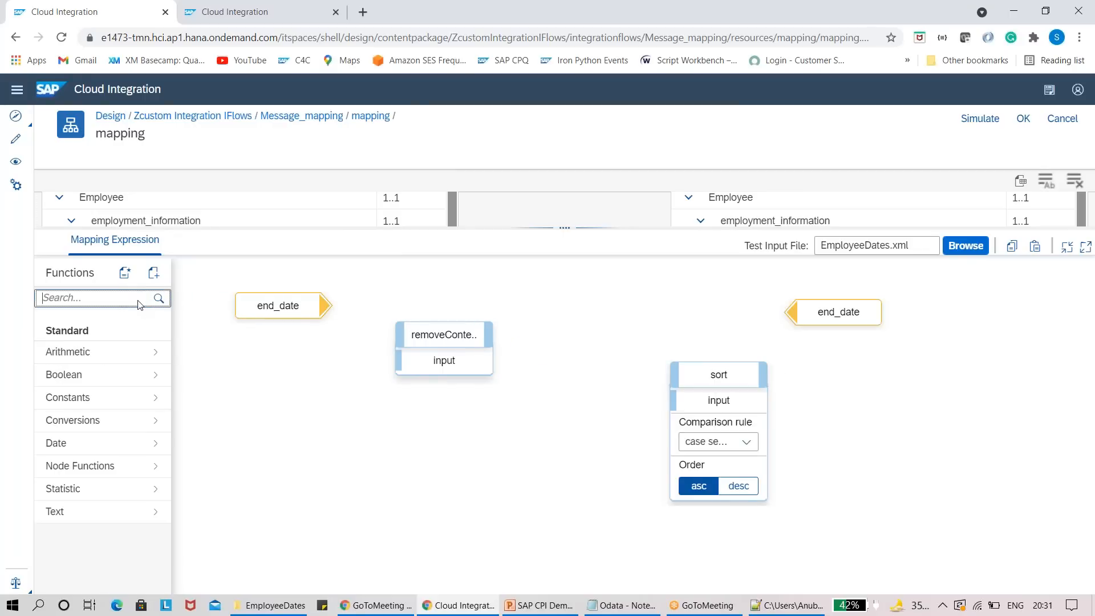
{"action": "type", "text": "splt"}
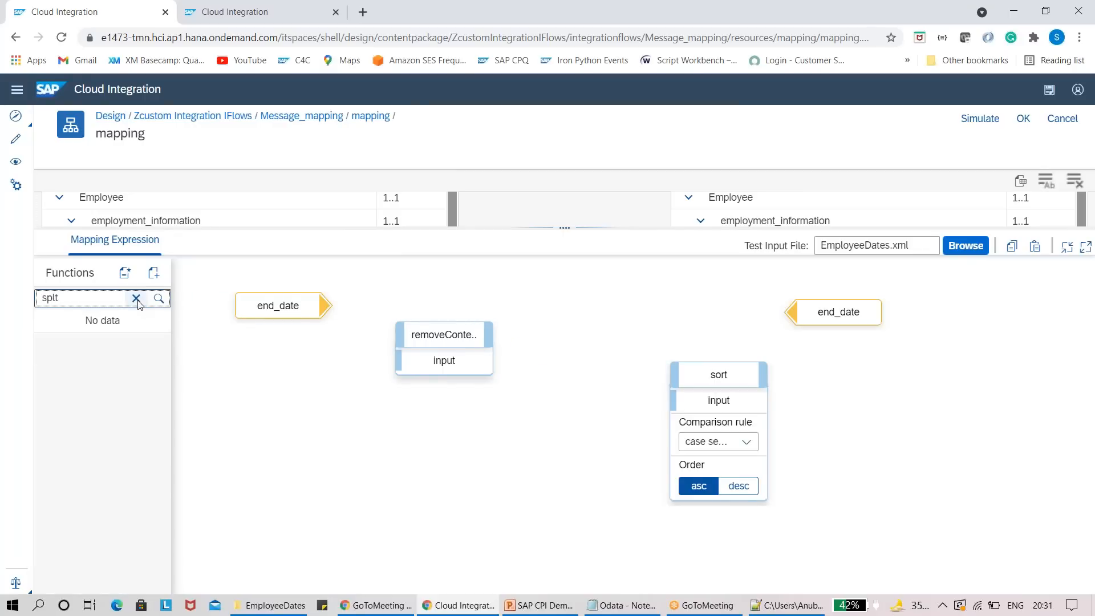
{"action": "key", "text": "BackSpace"}
{"action": "left_click_drag", "start_coordinate": [115, 351], "coordinate": [693, 302]}
{"action": "left_click_drag", "start_coordinate": [719, 374], "coordinate": [580, 418]}
Step: Connect the source end_date through removeContexts to the sort function's input and set the sort order to descending
{"action": "key", "text": "alt+Tab"}
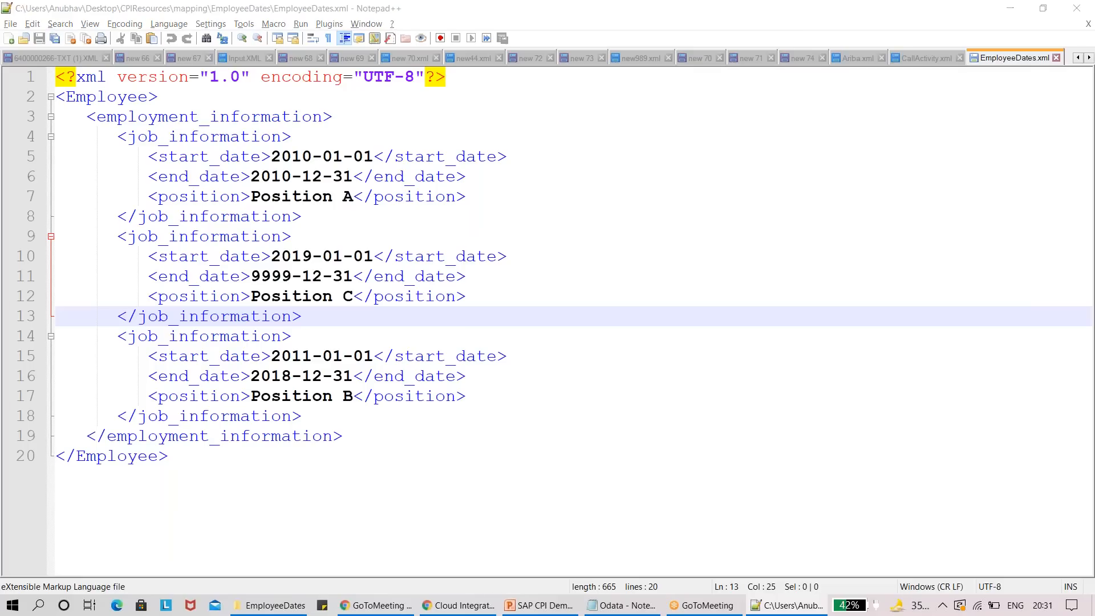
{"action": "key", "text": "alt+Tab"}
{"action": "left_click_drag", "start_coordinate": [328, 306], "coordinate": [399, 359]}
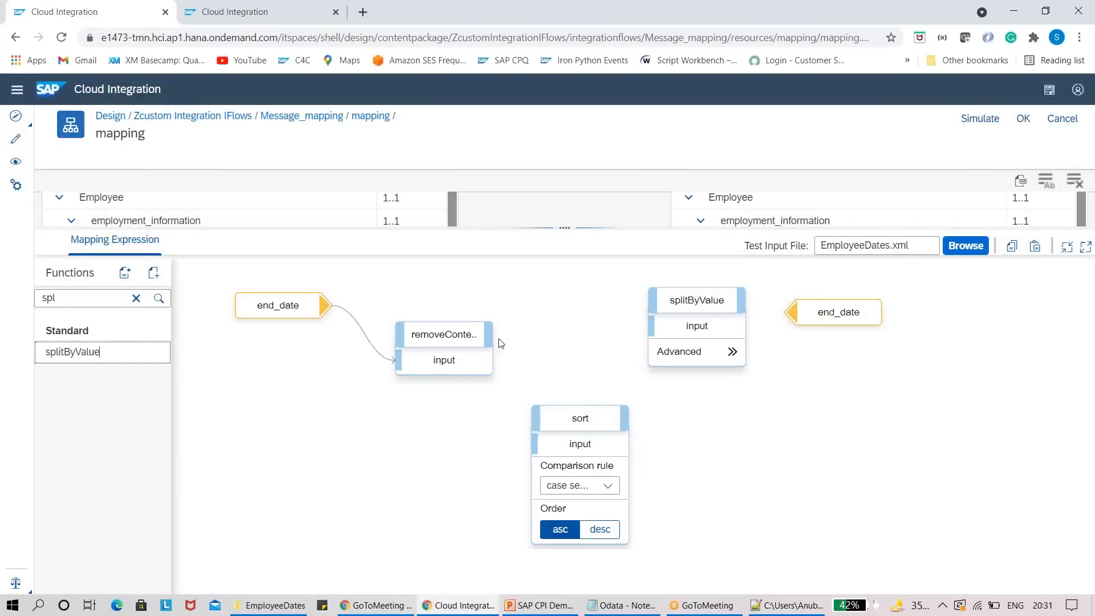
{"action": "left_click_drag", "start_coordinate": [492, 335], "coordinate": [547, 452]}
{"action": "left_click", "coordinate": [604, 530]}
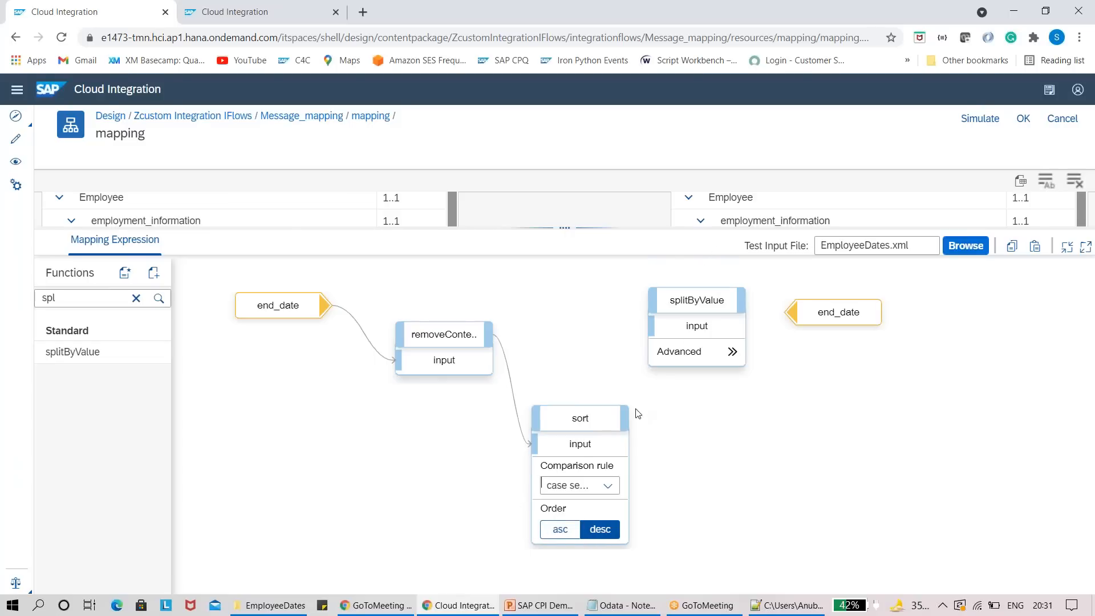
Step: Connect the sort function through splitByValue to the target end_date node, moving that node farther away for space
{"action": "left_click_drag", "start_coordinate": [626, 416], "coordinate": [656, 330]}
{"action": "left_click_drag", "start_coordinate": [826, 328], "coordinate": [933, 346]}
{"action": "left_click_drag", "start_coordinate": [735, 301], "coordinate": [918, 341]}
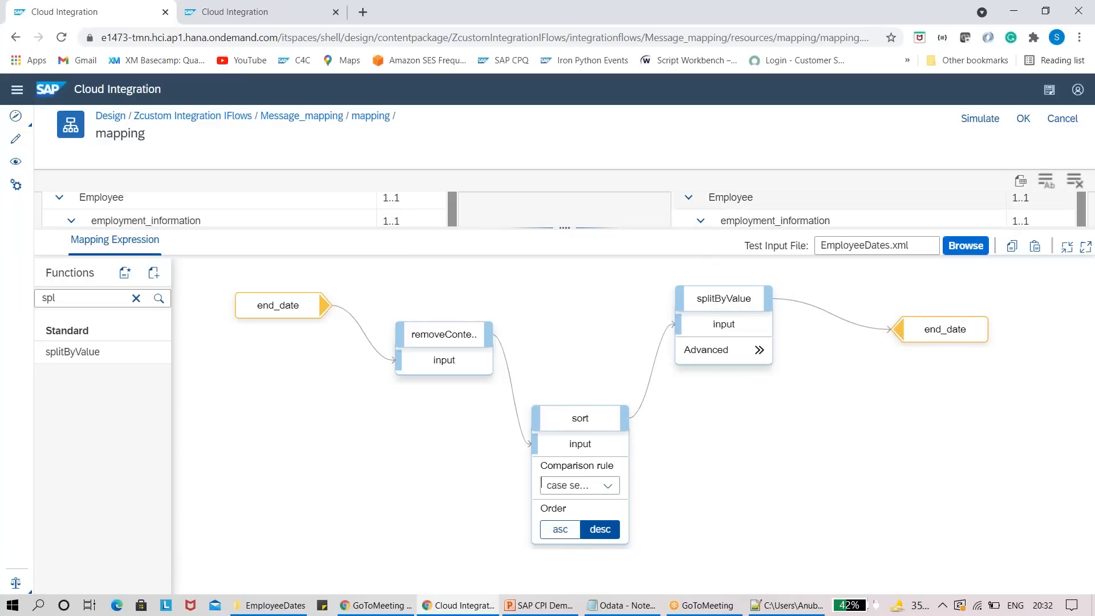
Step: Run the mapping simulation with EmployeeDates.xml as test input
{"action": "left_click", "coordinate": [979, 119]}
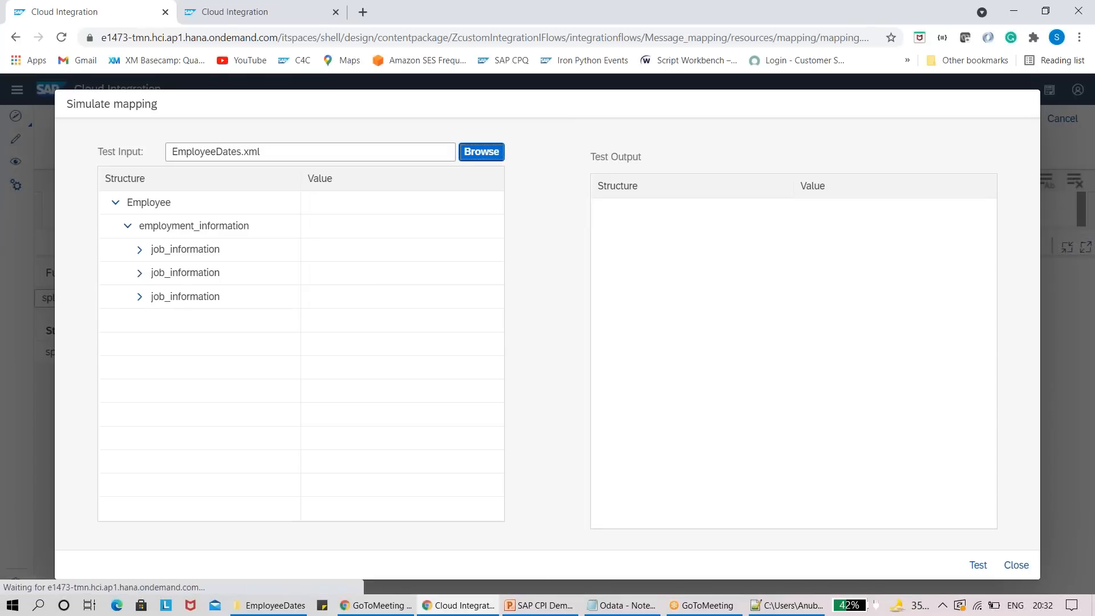
{"action": "left_click", "coordinate": [970, 564]}
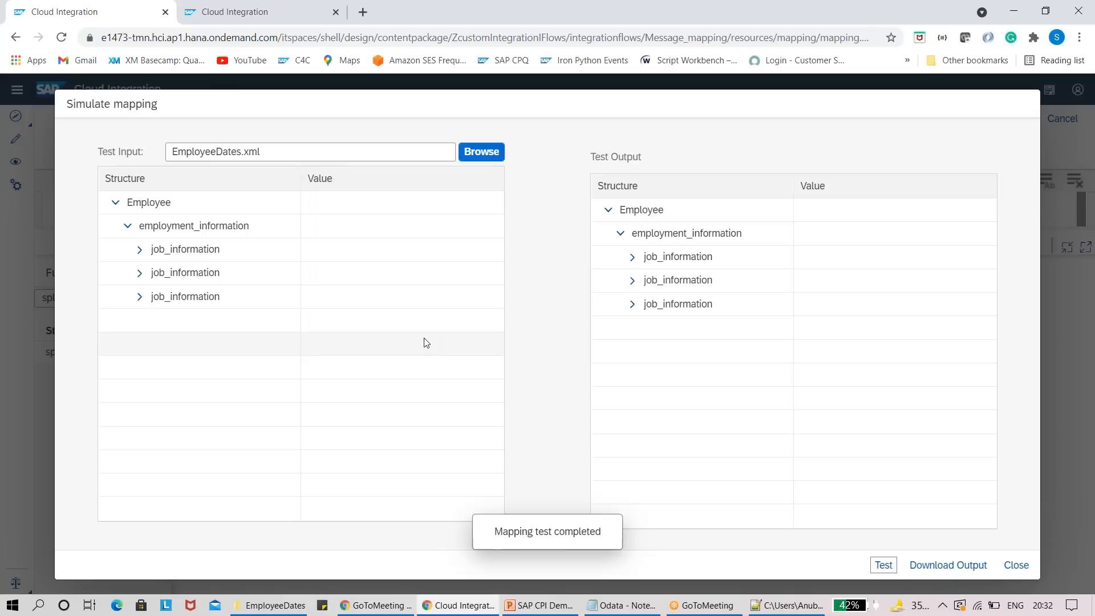
Step: Expand every job_information record in the simulation's input and output, compare their dates and positions, and close the simulation
{"action": "left_click", "coordinate": [139, 250]}
{"action": "left_click", "coordinate": [140, 343]}
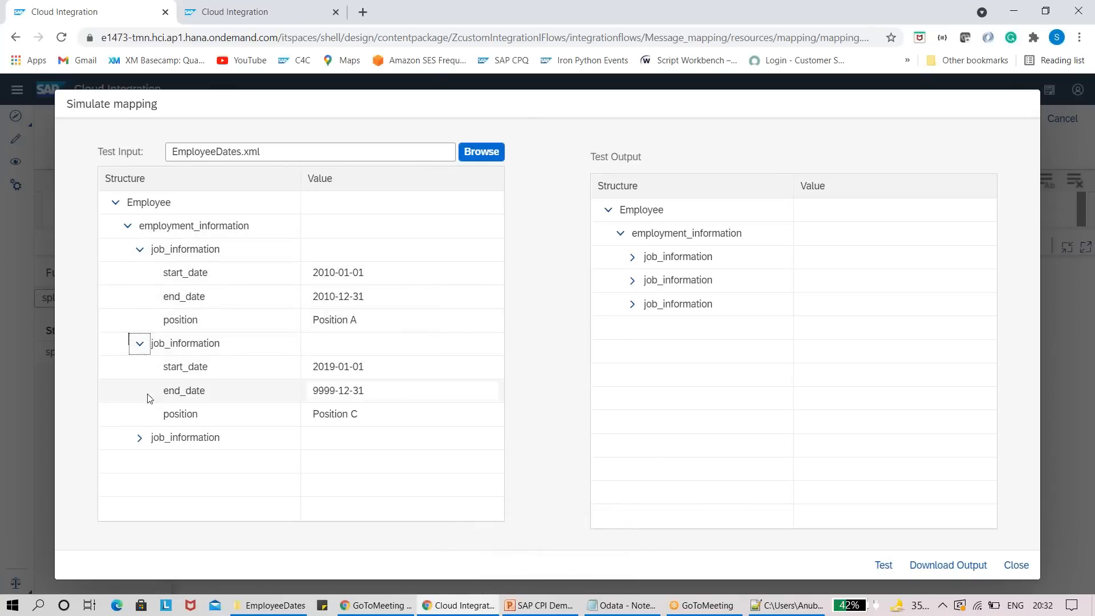
{"action": "left_click", "coordinate": [140, 438]}
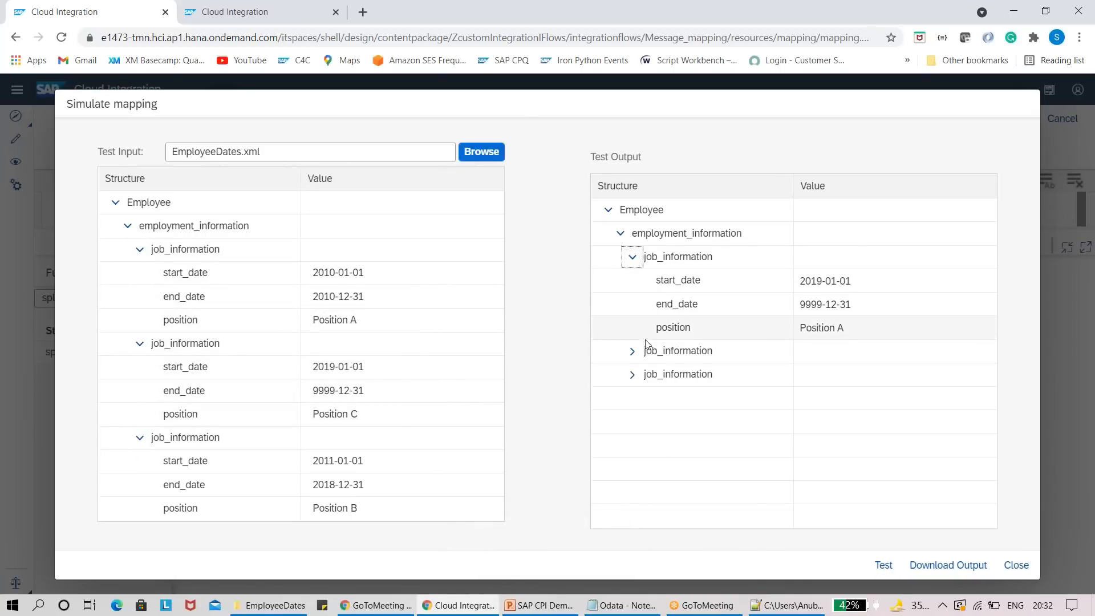
{"action": "left_click", "coordinate": [632, 350]}
{"action": "left_click", "coordinate": [632, 445]}
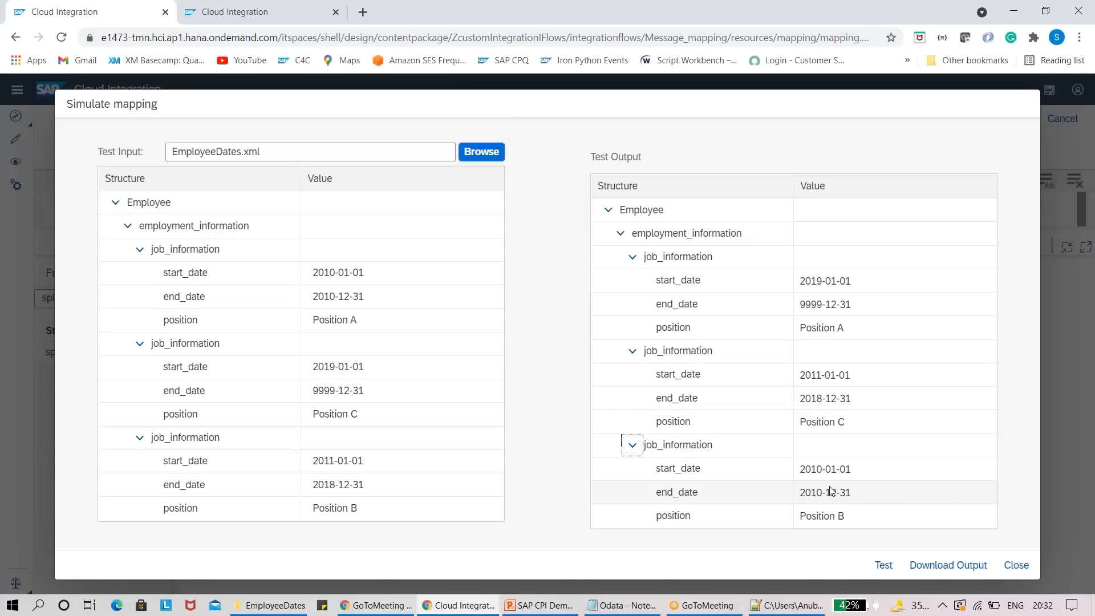
{"action": "left_click", "coordinate": [1005, 565]}
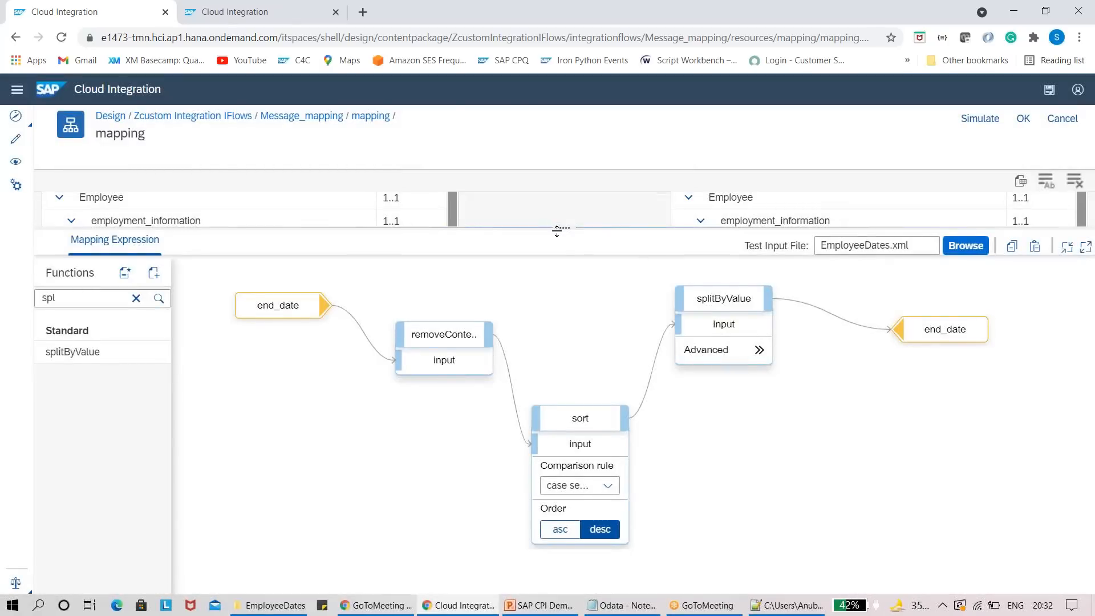
Step: Open the position field's mapping expression, clear the function search, and move the target position node farther away for space
{"action": "left_click_drag", "start_coordinate": [557, 229], "coordinate": [564, 457]}
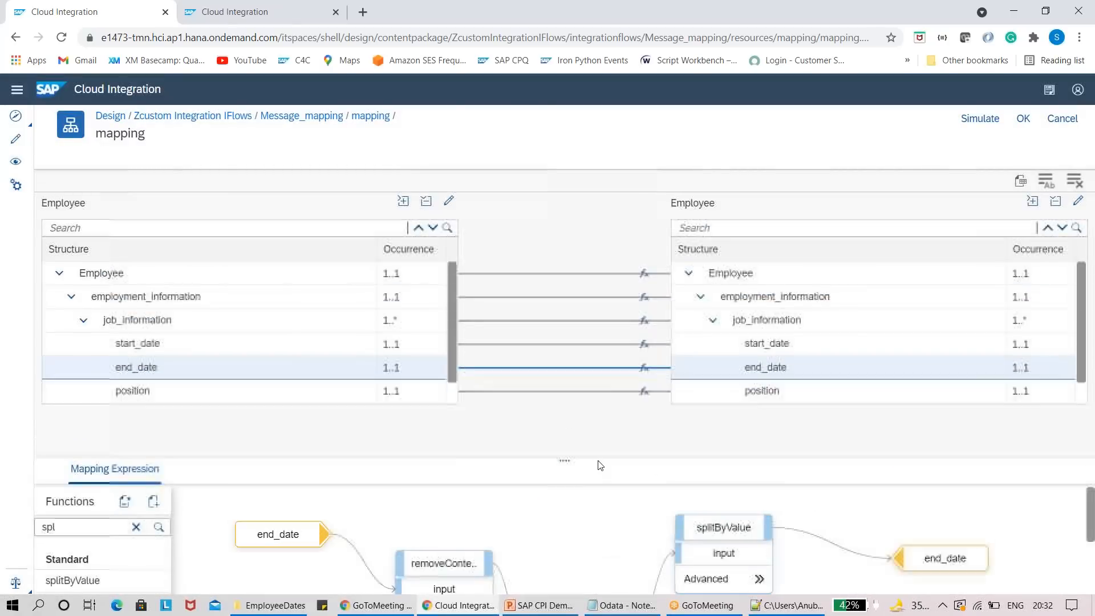
{"action": "left_click_drag", "start_coordinate": [656, 457], "coordinate": [670, 350]}
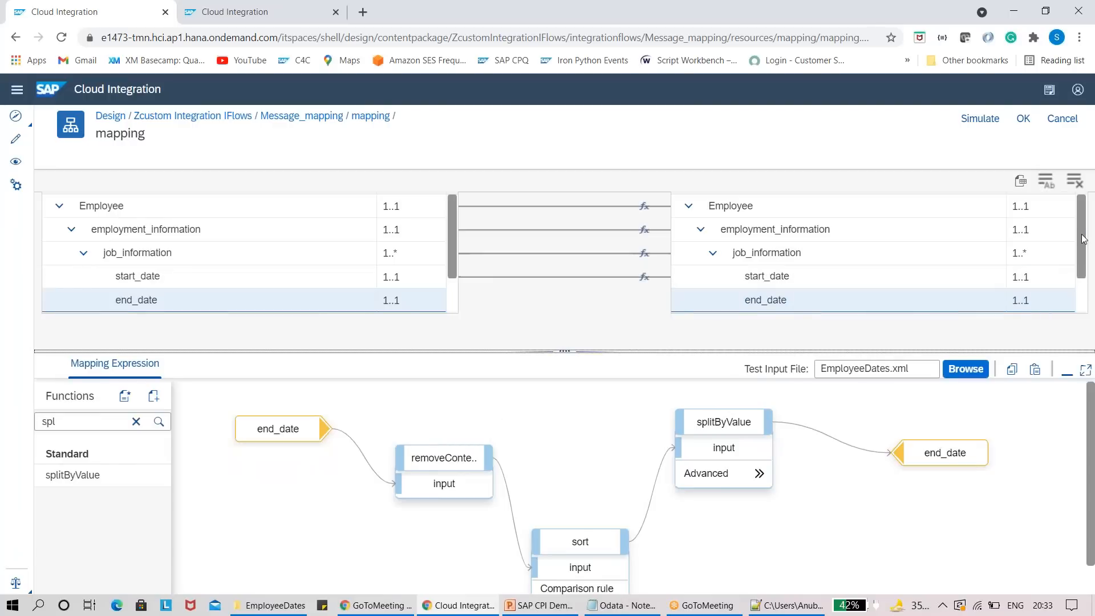
{"action": "scroll", "coordinate": [1064, 252], "scroll_direction": "down", "scroll_amount": 2}
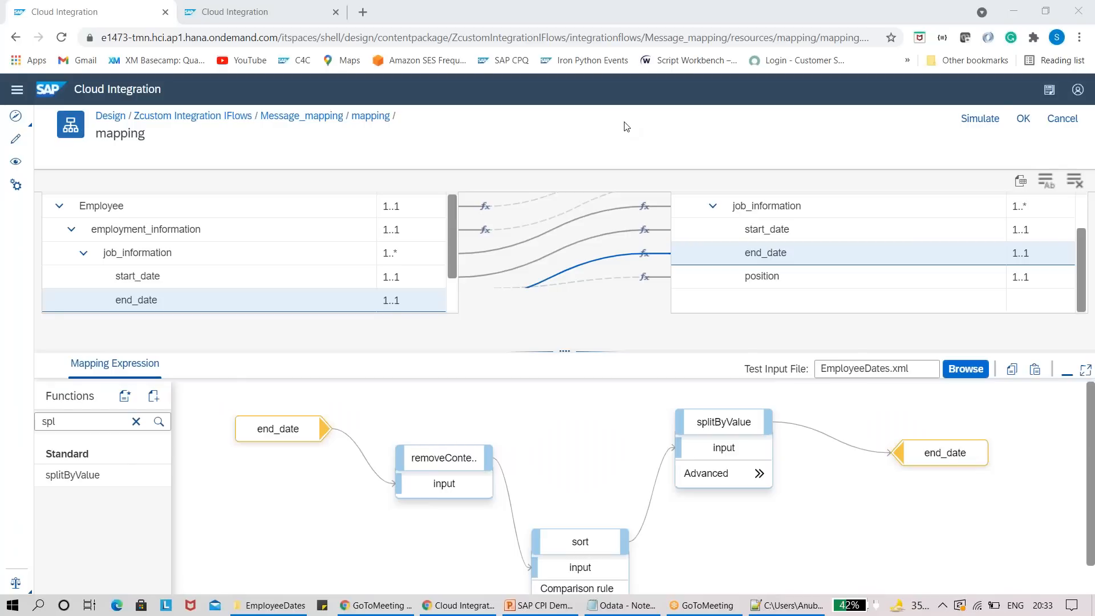
{"action": "left_click", "coordinate": [698, 282]}
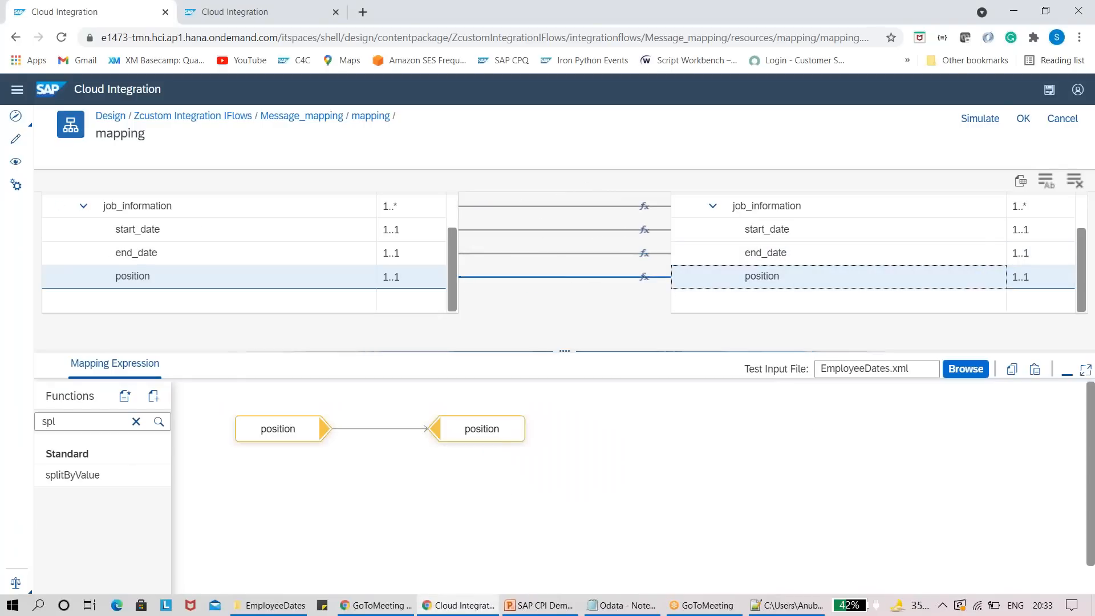
{"action": "left_click_drag", "start_coordinate": [580, 352], "coordinate": [576, 328]}
{"action": "left_click_drag", "start_coordinate": [520, 415], "coordinate": [770, 415]}
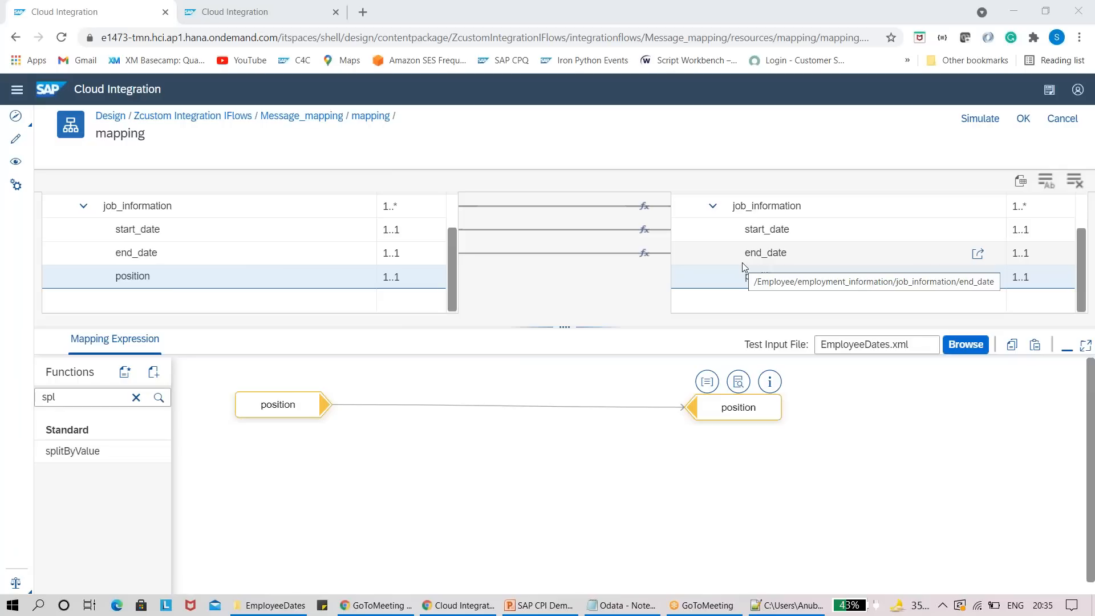
{"action": "left_click", "coordinate": [136, 397]}
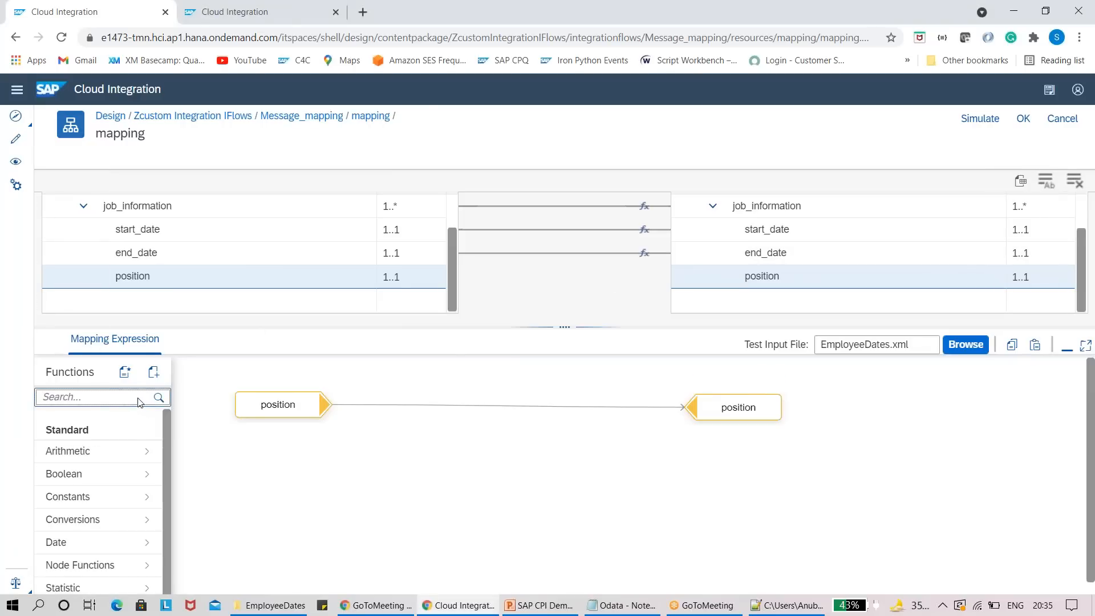
{"action": "left_click_drag", "start_coordinate": [549, 326], "coordinate": [562, 250]}
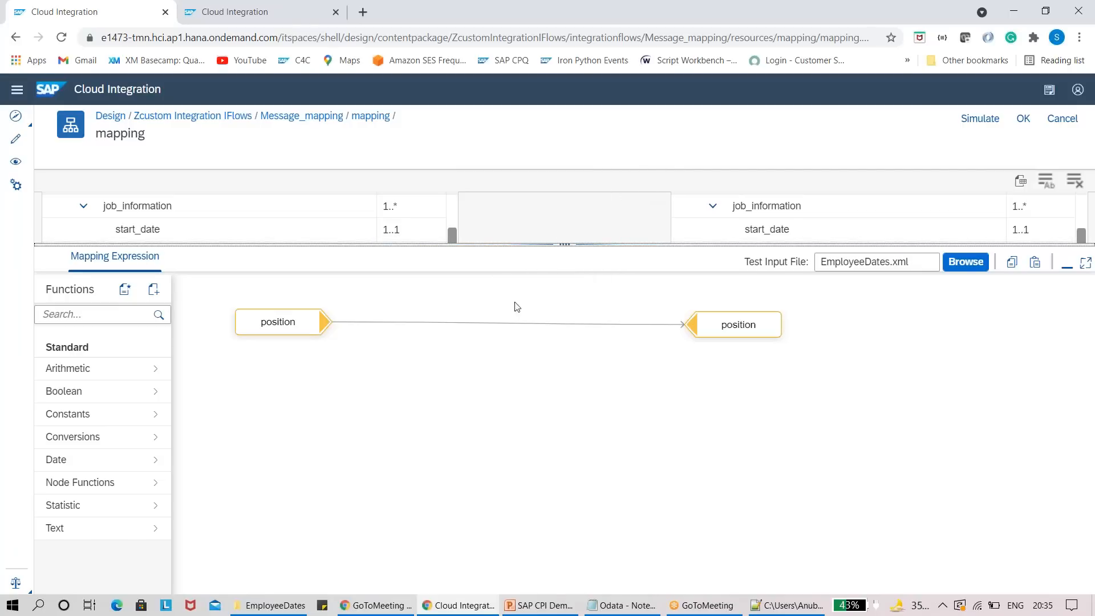
{"action": "left_click_drag", "start_coordinate": [719, 328], "coordinate": [875, 354]}
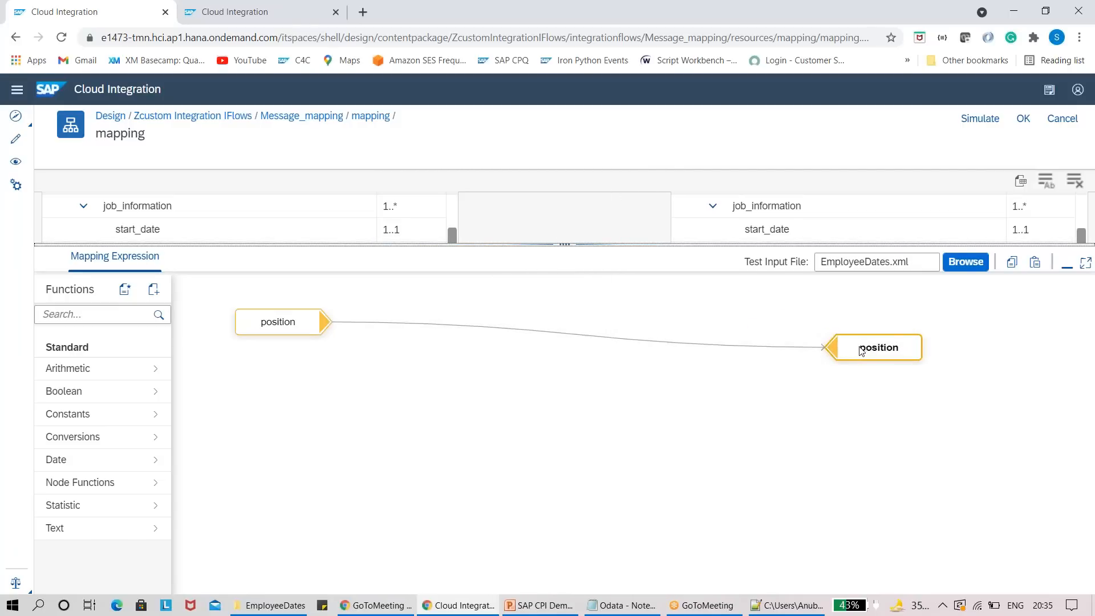
Step: Switch to the PowerPoint presentation and add a POSITION heading below the Splitbyvalue line on the Data Sorting slide
{"action": "left_click", "coordinate": [787, 605]}
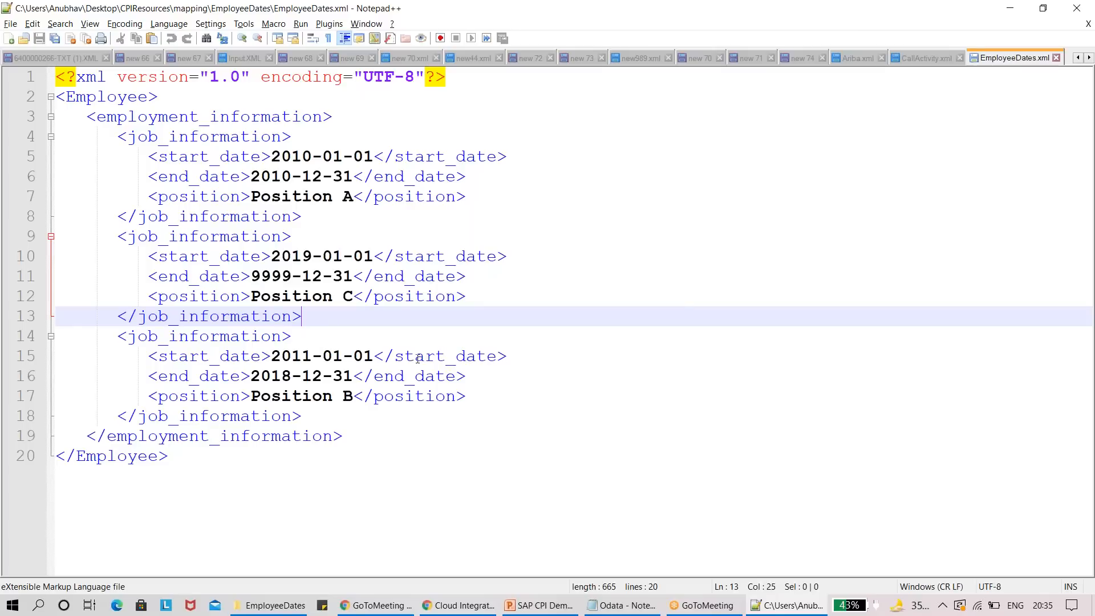
{"action": "left_click", "coordinate": [539, 606]}
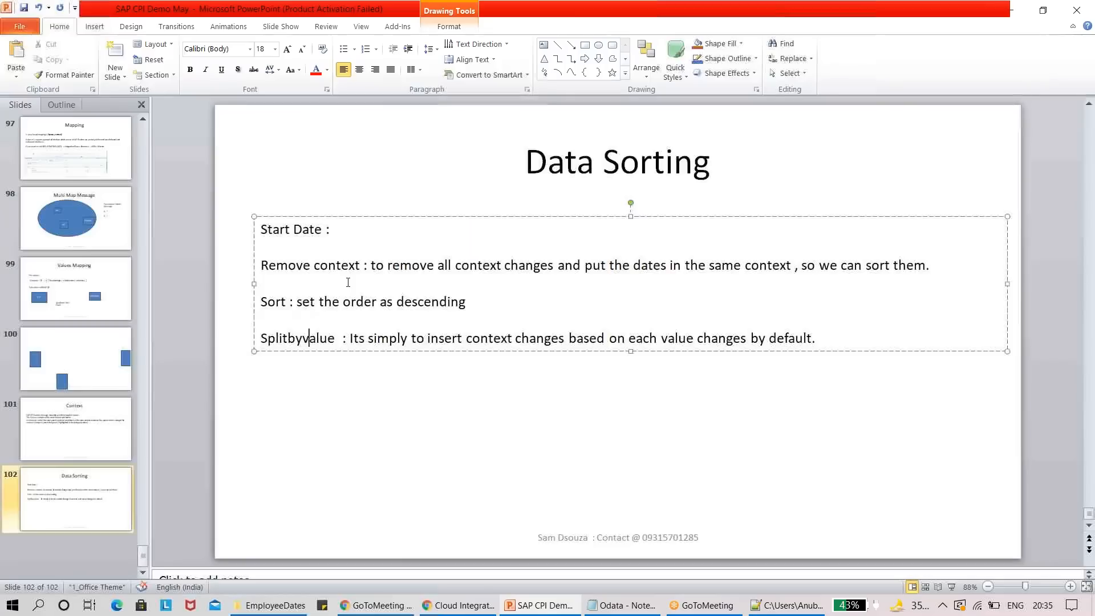
{"action": "right_click", "coordinate": [95, 496]}
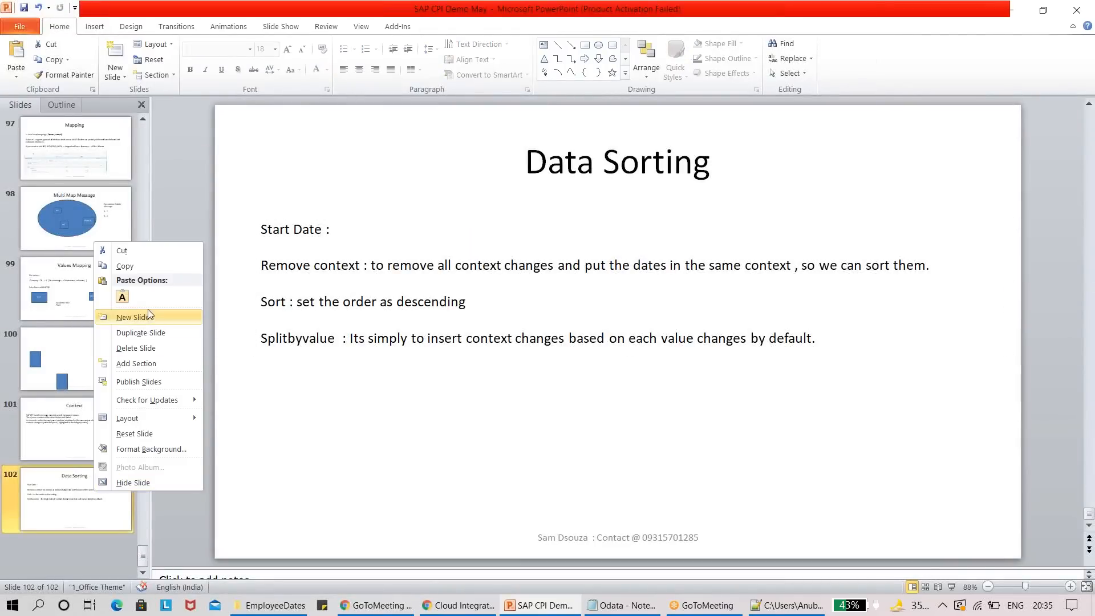
{"action": "left_click", "coordinate": [425, 327]}
{"action": "left_click", "coordinate": [832, 340]}
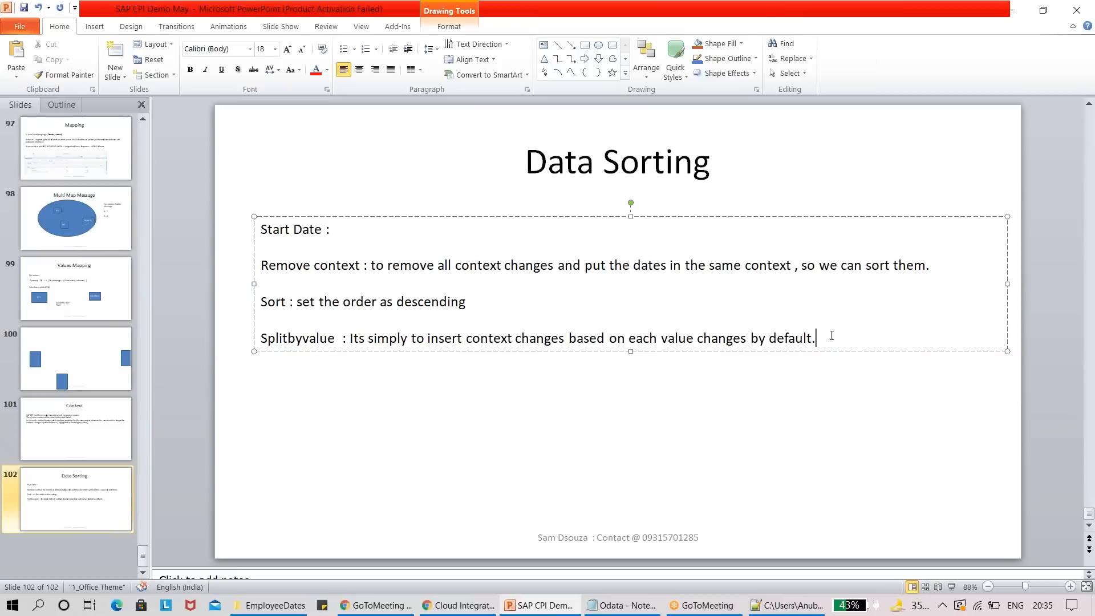
{"action": "key", "text": "Return"}
{"action": "key", "text": "Return"}
{"action": "type", "text": "POS"}
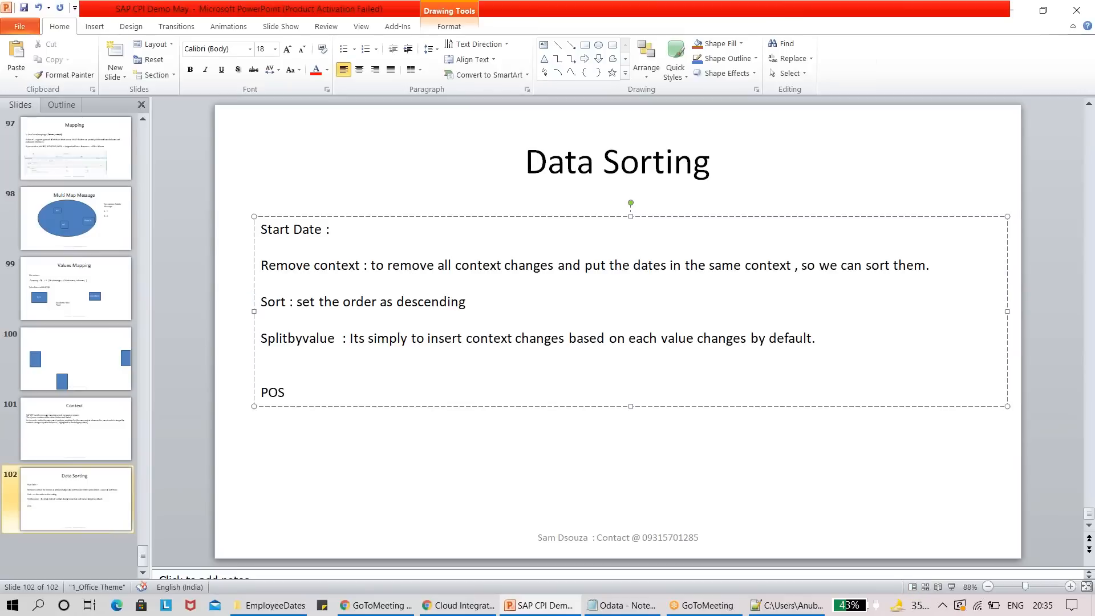
{"action": "type", "text": "ITION"}
Step: Make the POSITION and Start Date headings on the Data Sorting slide bold
{"action": "double_click", "coordinate": [320, 392]}
{"action": "key", "text": "ctrl+b"}
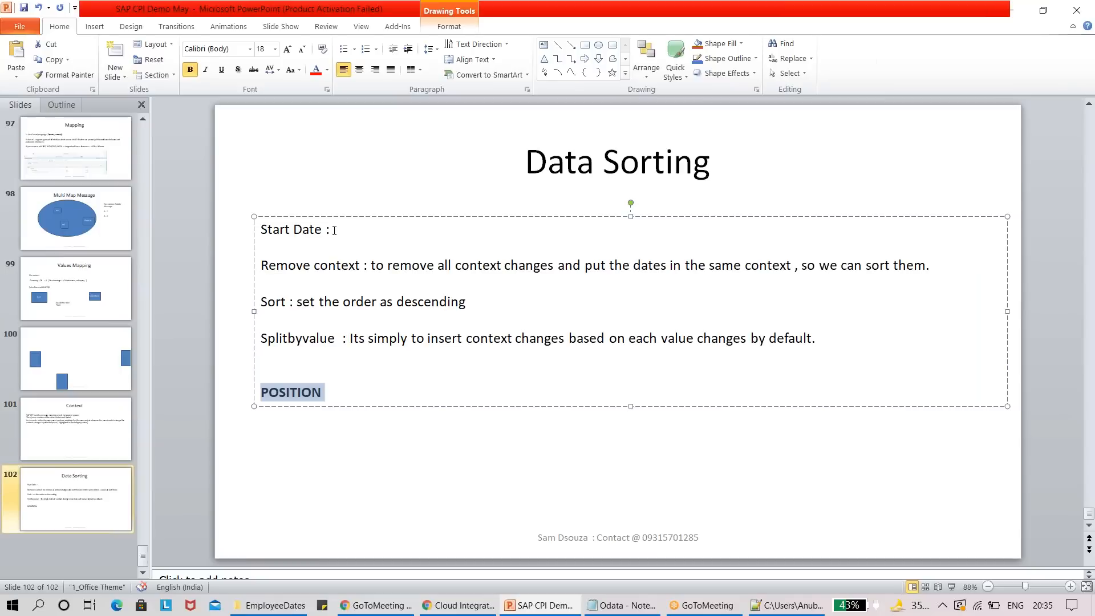
{"action": "left_click_drag", "start_coordinate": [340, 223], "coordinate": [266, 220]}
{"action": "key", "text": "ctrl+b"}
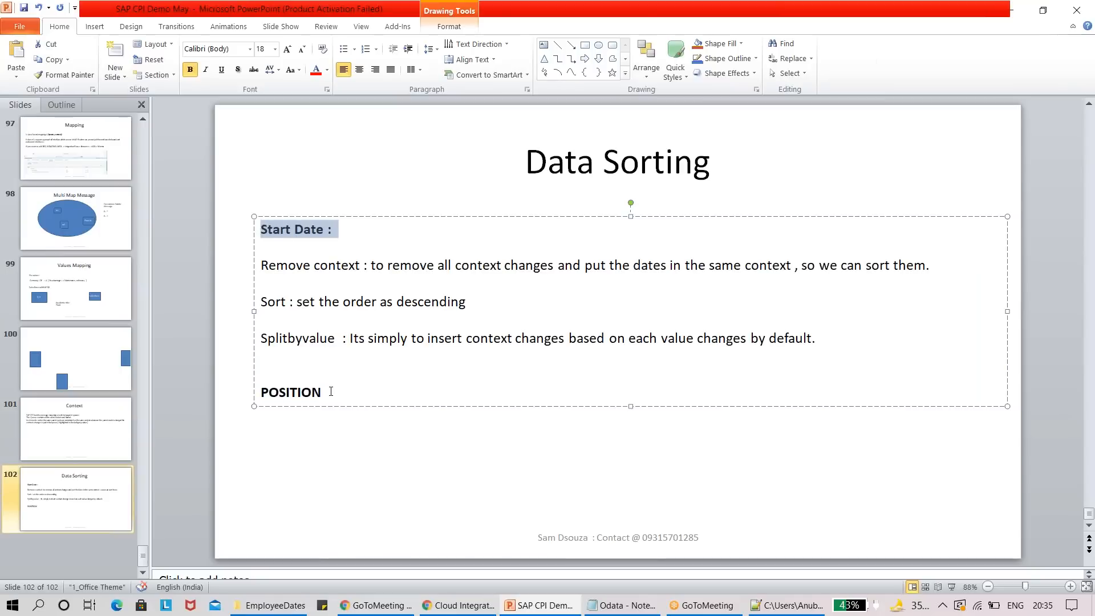
Step: Add a colon to the POSITION heading and start a note on removing contexts on the line beneath it
{"action": "left_click", "coordinate": [331, 382]}
{"action": "type", "text": ":"}
{"action": "key", "text": "Return"}
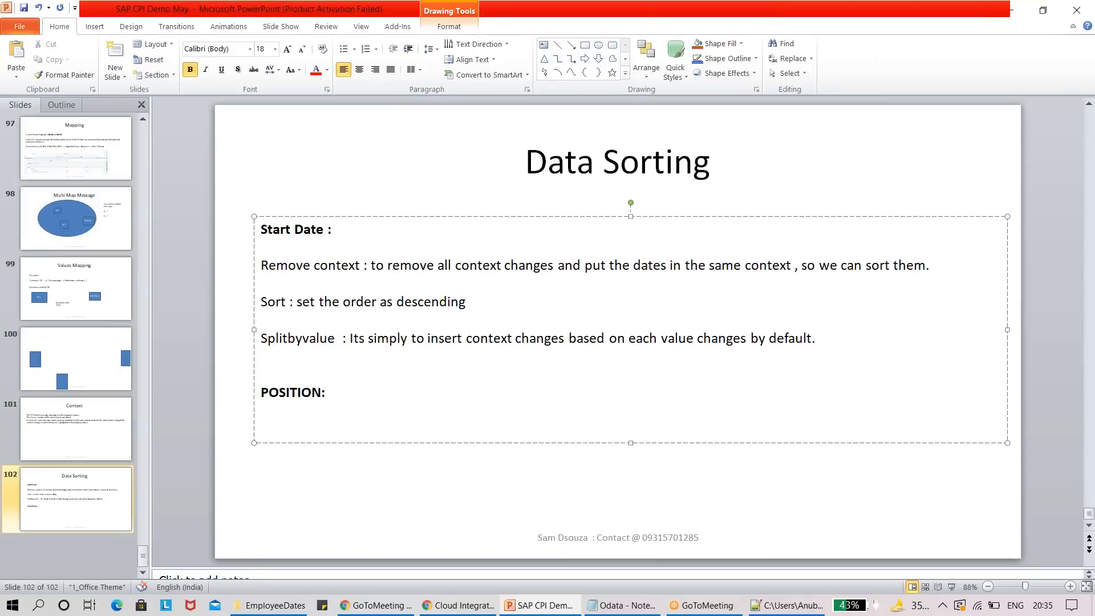
{"action": "key", "text": "alt+Tab"}
{"action": "key", "text": "alt+Tab"}
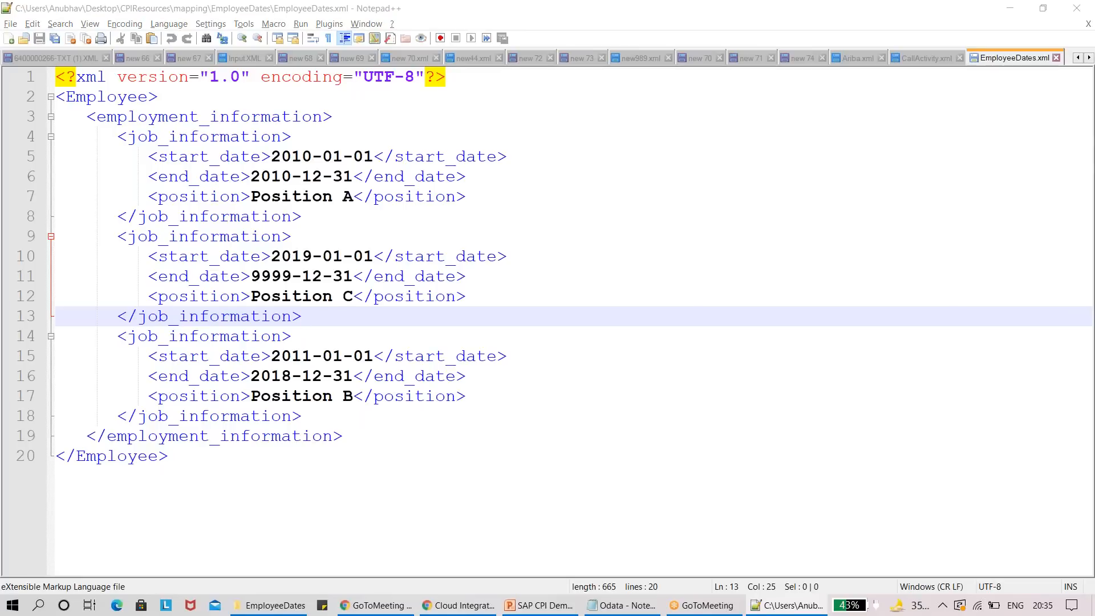
{"action": "type", "text": "Remove conte"}
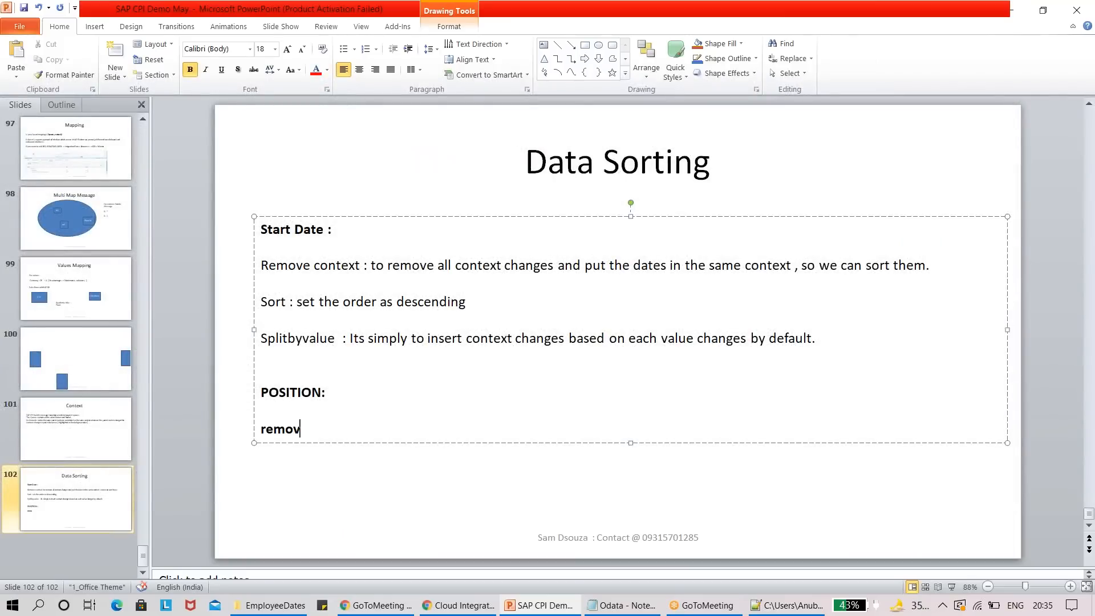
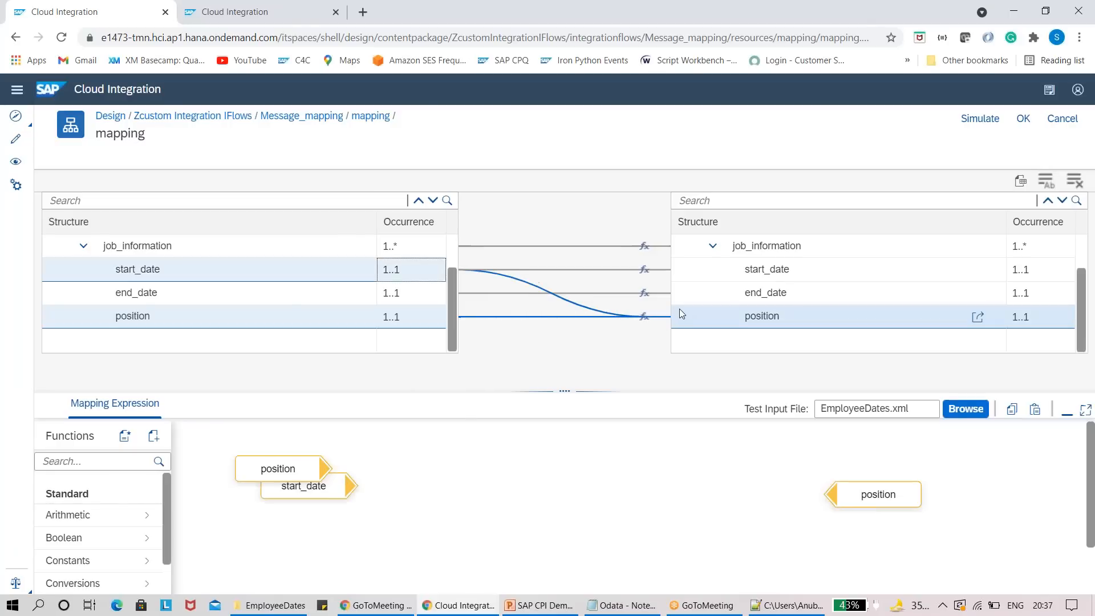
Step: Separate the overlapping source nodes in Cloud Integration's mapping expression, placing position below start_date
{"action": "left_click_drag", "start_coordinate": [586, 392], "coordinate": [606, 307]}
{"action": "left_click", "coordinate": [279, 391]}
{"action": "left_click_drag", "start_coordinate": [302, 403], "coordinate": [271, 479]}
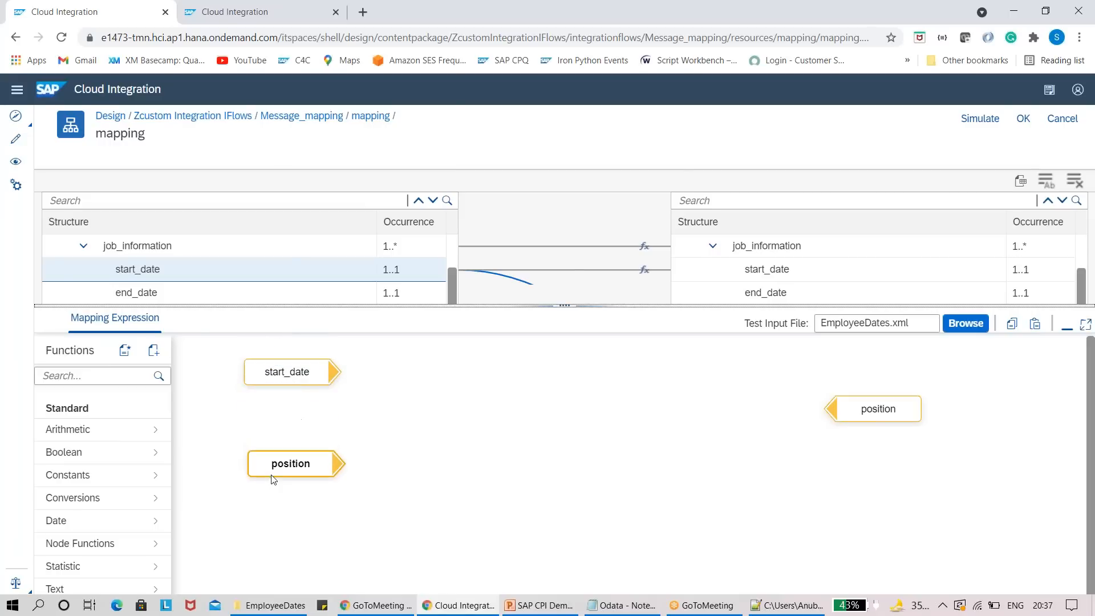
Step: Add two removeContexts functions, one beside the source start_date node and one beside the source position node
{"action": "left_click", "coordinate": [117, 376]}
{"action": "type", "text": "re"}
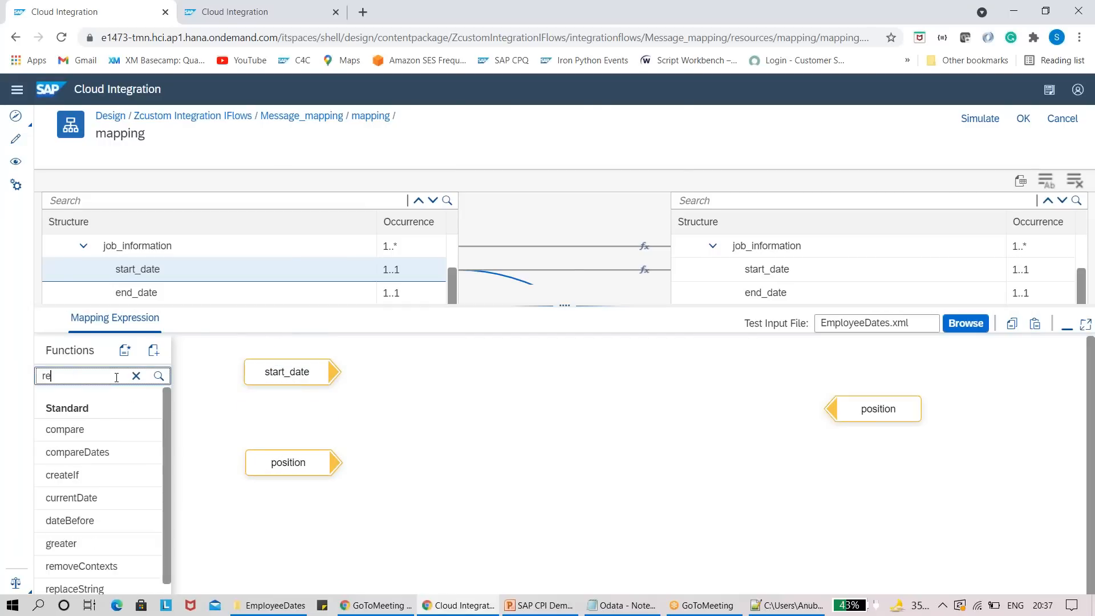
{"action": "type", "text": "mo"}
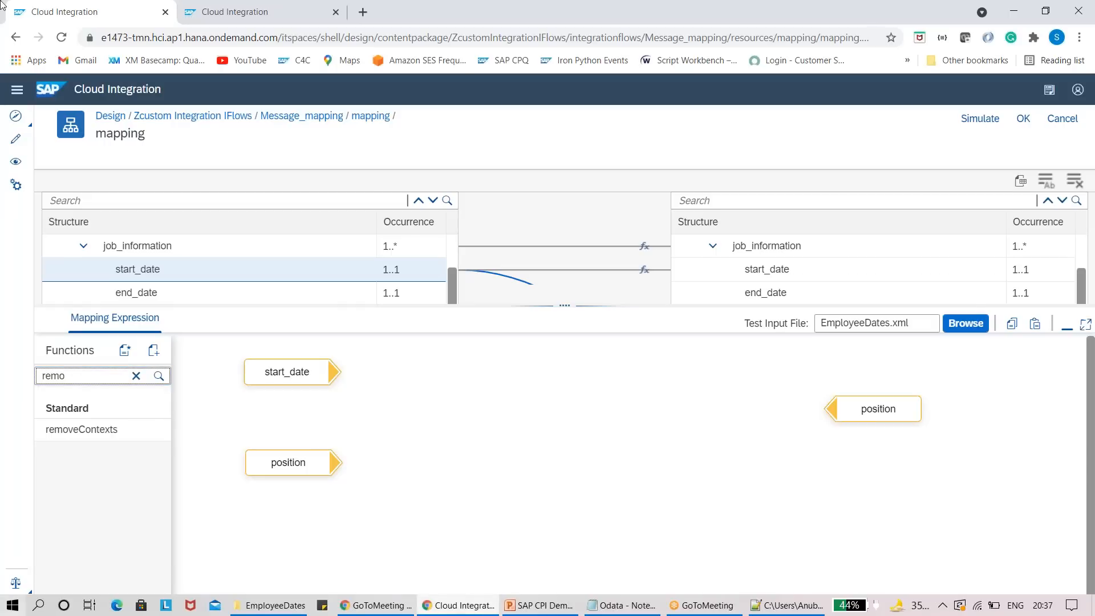
{"action": "left_click", "coordinate": [119, 435]}
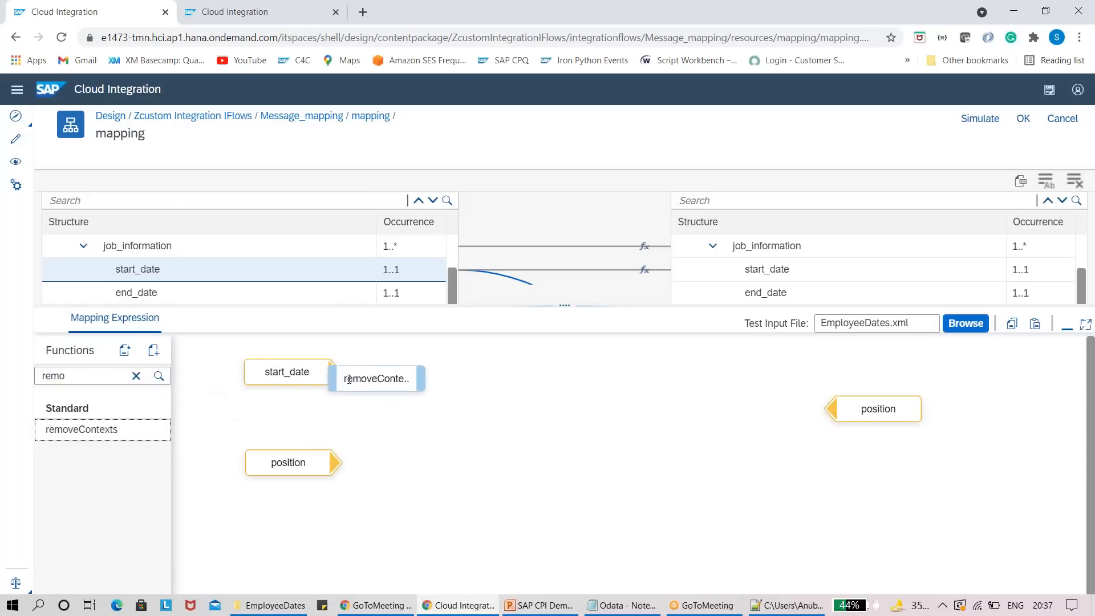
{"action": "left_click_drag", "start_coordinate": [119, 432], "coordinate": [424, 483]}
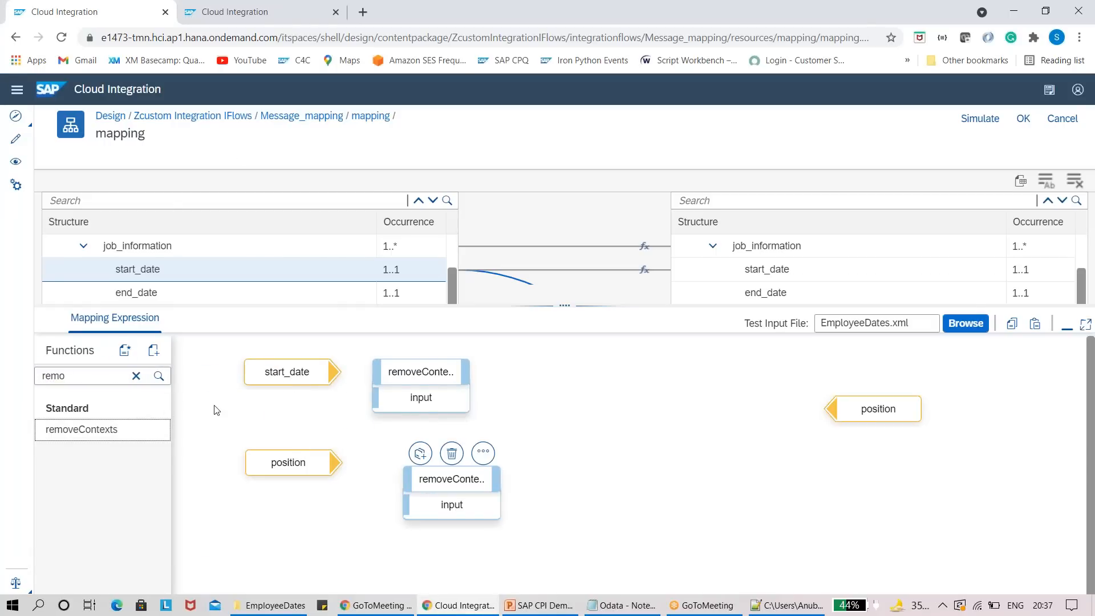
Step: Connect the source position and start_date nodes each to the input of its own removeContexts function
{"action": "left_click_drag", "start_coordinate": [337, 462], "coordinate": [406, 504]}
{"action": "left_click", "coordinate": [332, 374]}
{"action": "left_click_drag", "start_coordinate": [332, 374], "coordinate": [399, 399]}
{"action": "left_click", "coordinate": [505, 342]}
Step: Find the sortByKey function and add it between the removeContexts functions and the target position node
{"action": "left_click", "coordinate": [136, 375]}
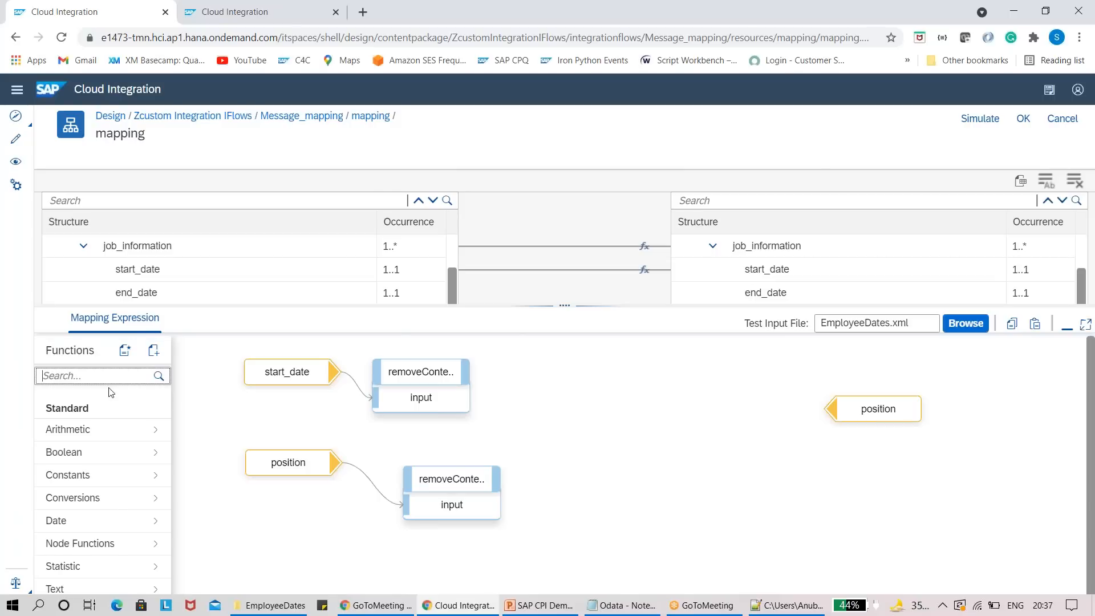
{"action": "type", "text": "so"}
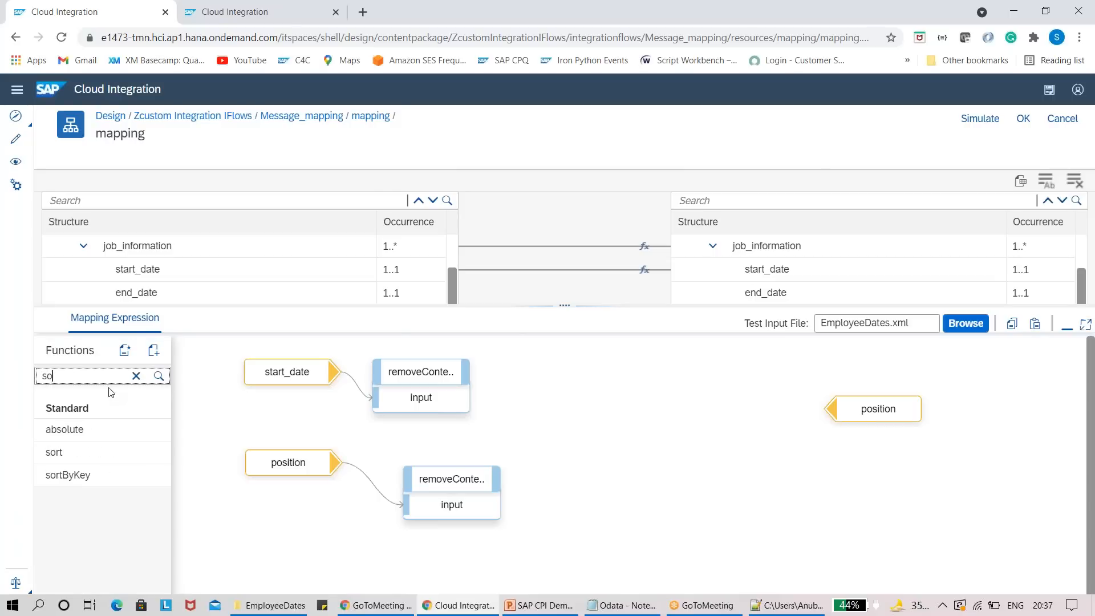
{"action": "left_click", "coordinate": [82, 483]}
{"action": "left_click_drag", "start_coordinate": [264, 409], "coordinate": [651, 385]}
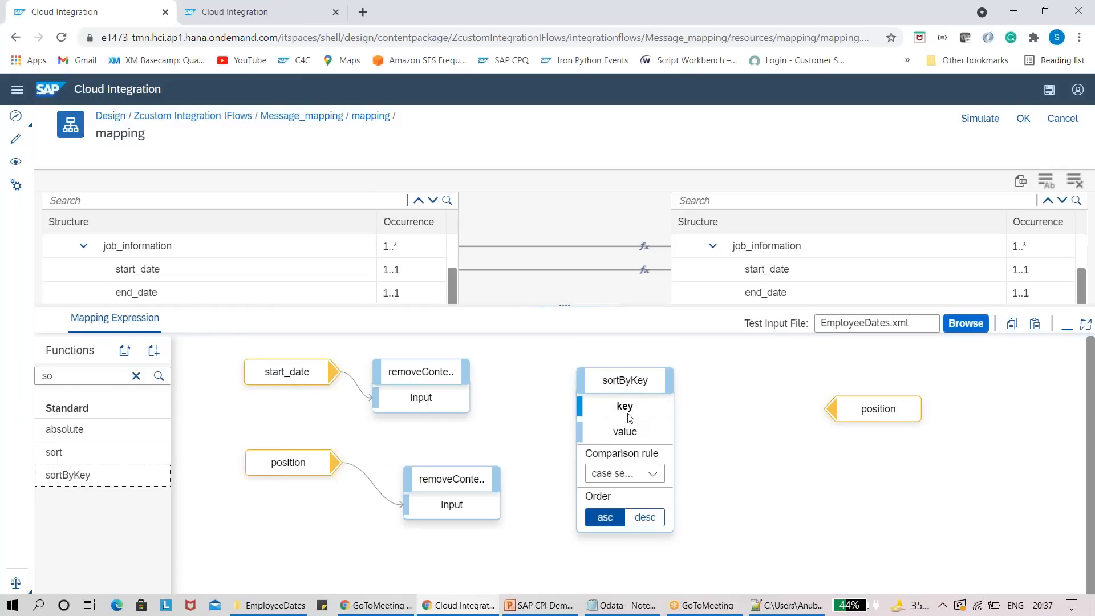
Step: Set sortByKey to descending order and connect the start_date branch to its key and the position branch to its value
{"action": "left_click", "coordinate": [657, 526]}
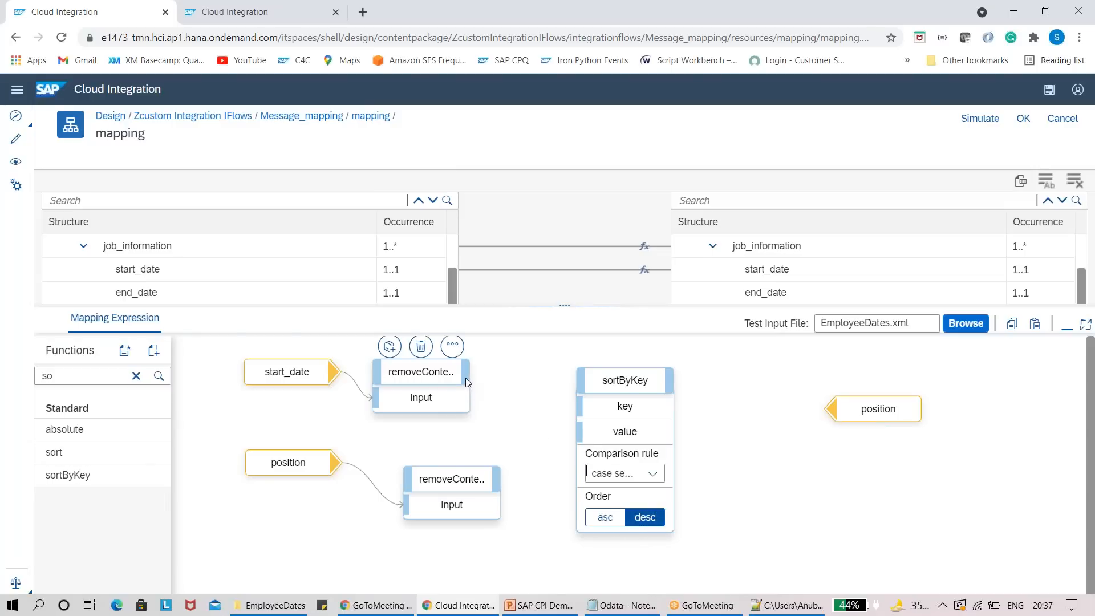
{"action": "left_click_drag", "start_coordinate": [465, 374], "coordinate": [591, 407]}
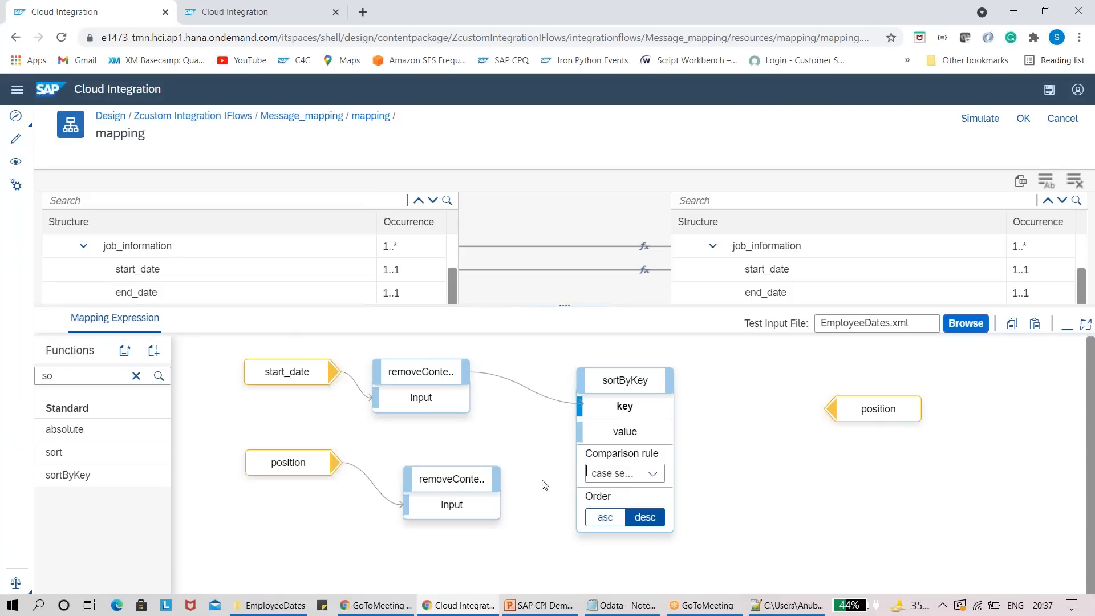
{"action": "left_click_drag", "start_coordinate": [498, 480], "coordinate": [587, 432]}
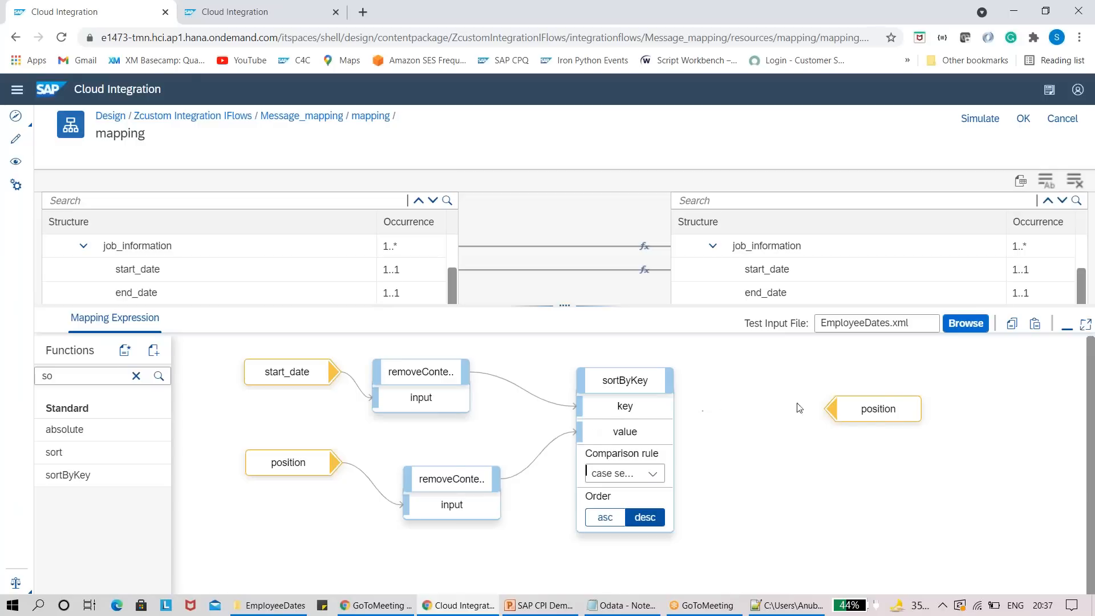
Step: Move the target position node farther away and add the splitByValue function between sortByKey and that node
{"action": "left_click_drag", "start_coordinate": [878, 409], "coordinate": [953, 397]}
{"action": "left_click", "coordinate": [135, 375]}
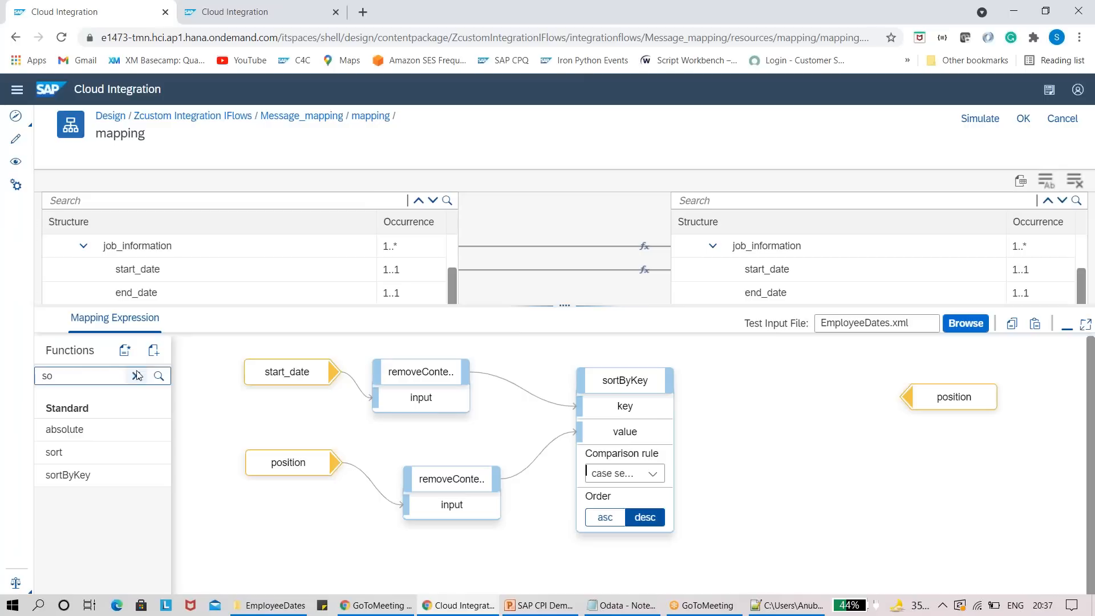
{"action": "type", "text": "split"}
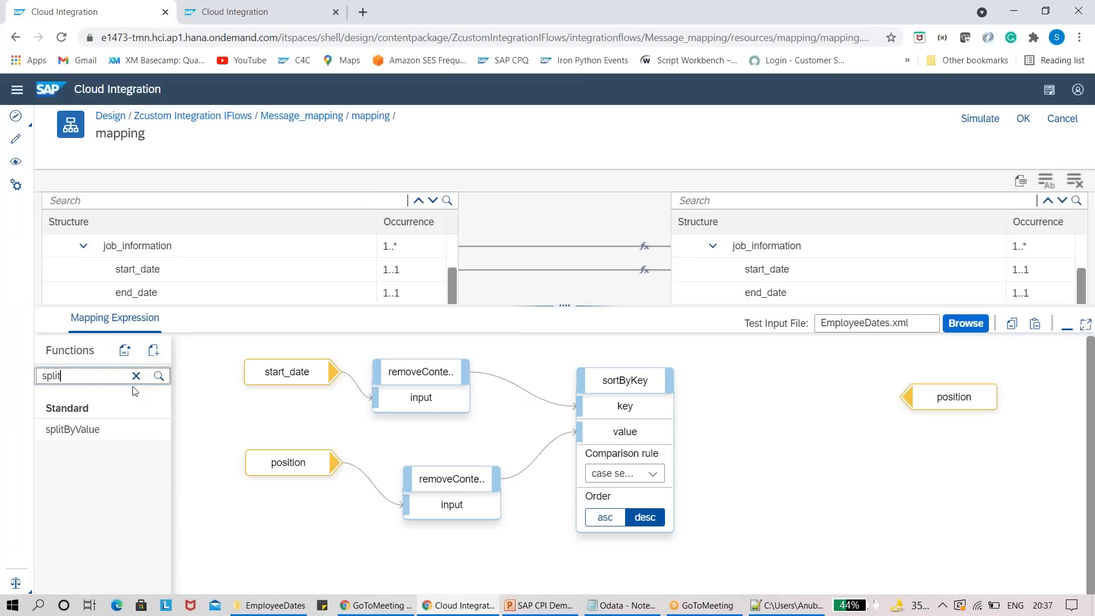
{"action": "left_click_drag", "start_coordinate": [104, 429], "coordinate": [391, 421]}
{"action": "left_click_drag", "start_coordinate": [583, 415], "coordinate": [802, 379]}
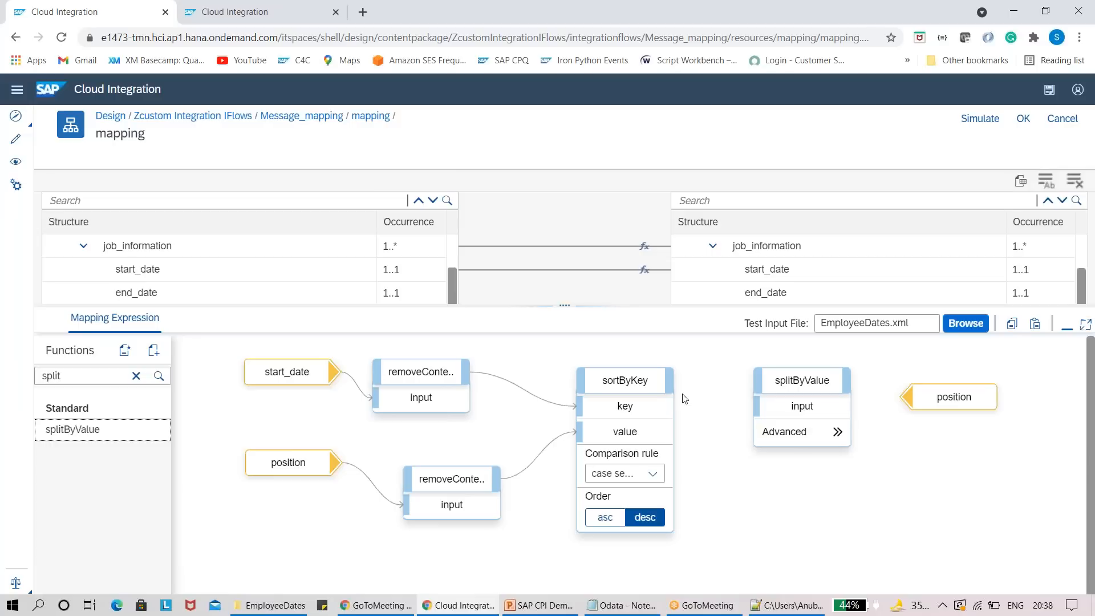
Step: Connect the sortByKey output to the splitByValue input and the splitByValue output to the target position field
{"action": "left_click_drag", "start_coordinate": [673, 380], "coordinate": [764, 406]}
{"action": "left_click_drag", "start_coordinate": [850, 380], "coordinate": [925, 406]}
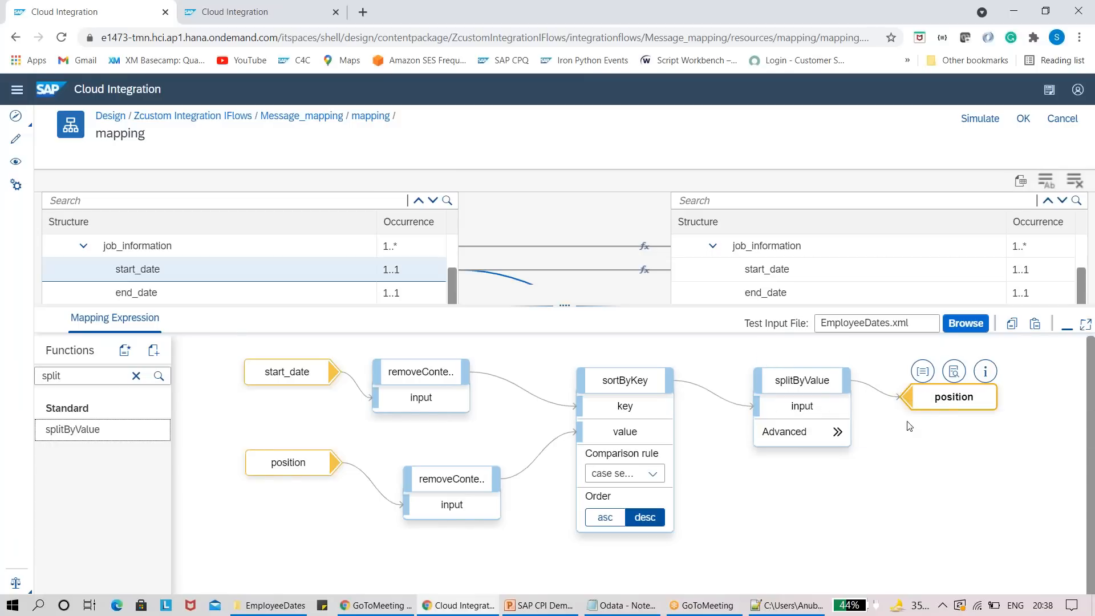
Step: Simulate the mapping with EmployeeDates.xml and expand every job_information node in the test input and output
{"action": "left_click", "coordinate": [980, 121]}
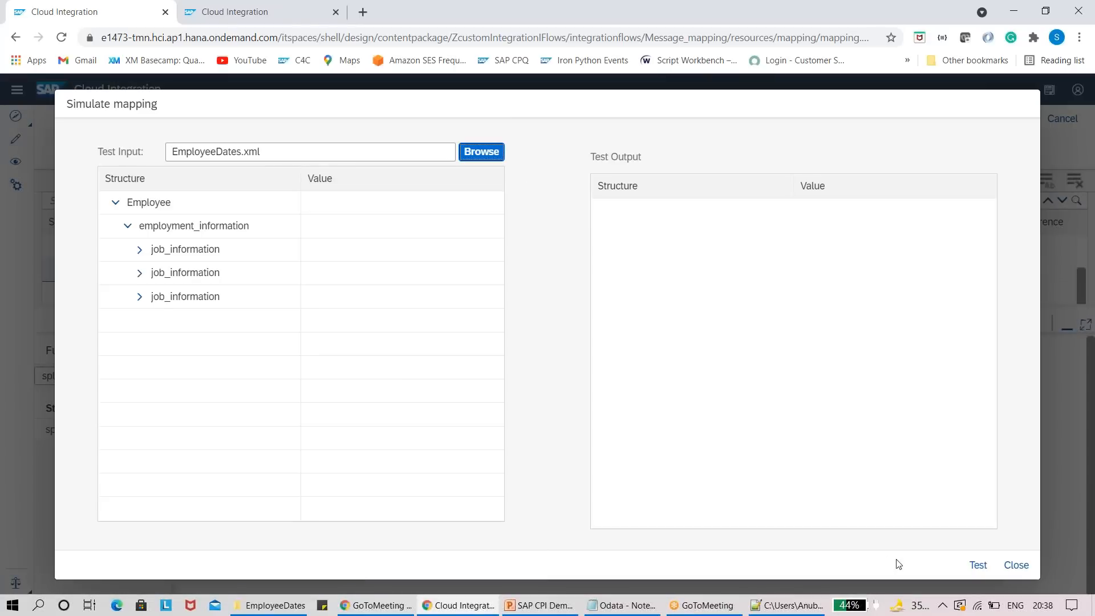
{"action": "left_click", "coordinate": [978, 564]}
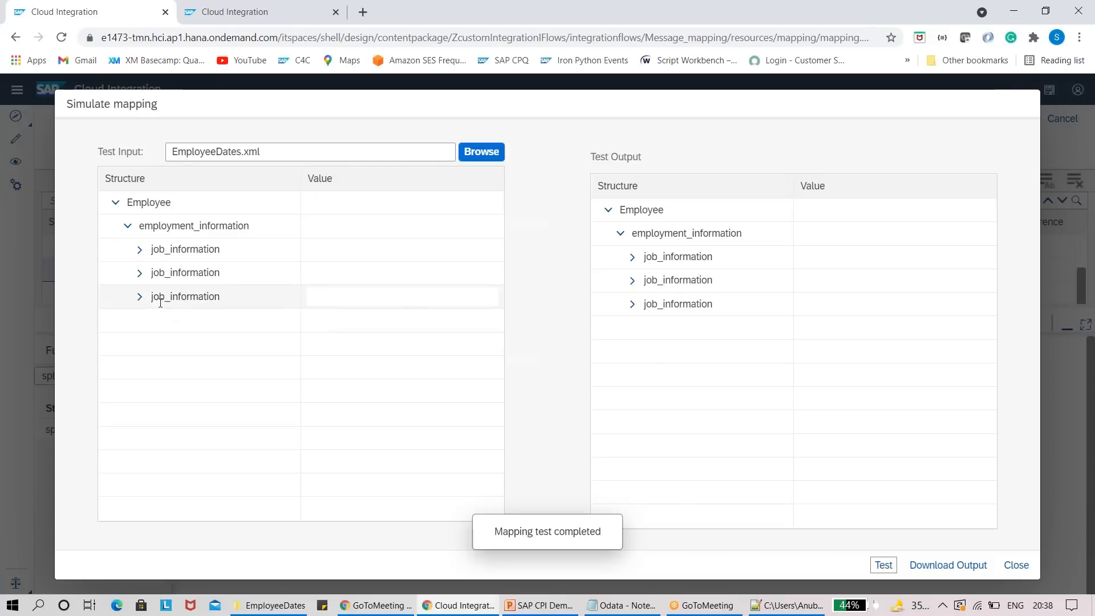
{"action": "left_click", "coordinate": [139, 249]}
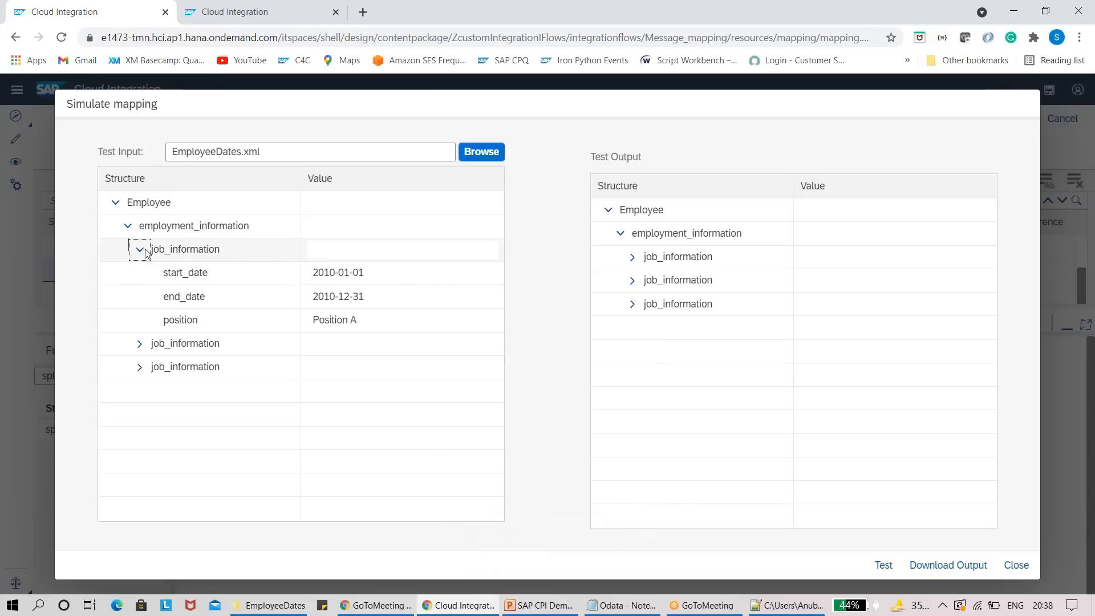
{"action": "left_click", "coordinate": [139, 343]}
{"action": "left_click", "coordinate": [140, 438]}
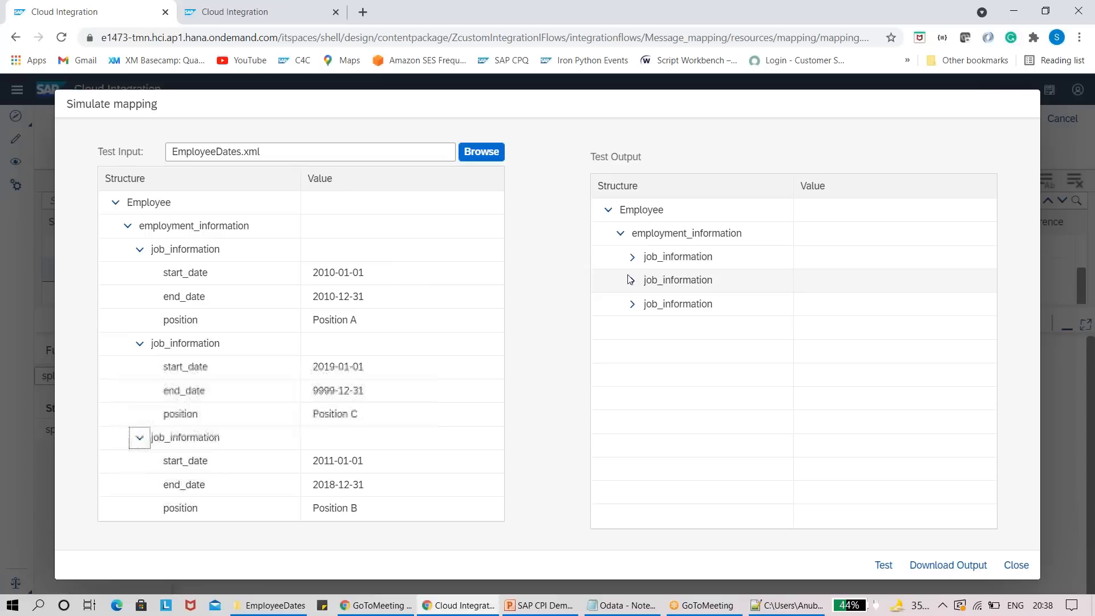
{"action": "left_click", "coordinate": [631, 257]}
{"action": "left_click", "coordinate": [632, 351]}
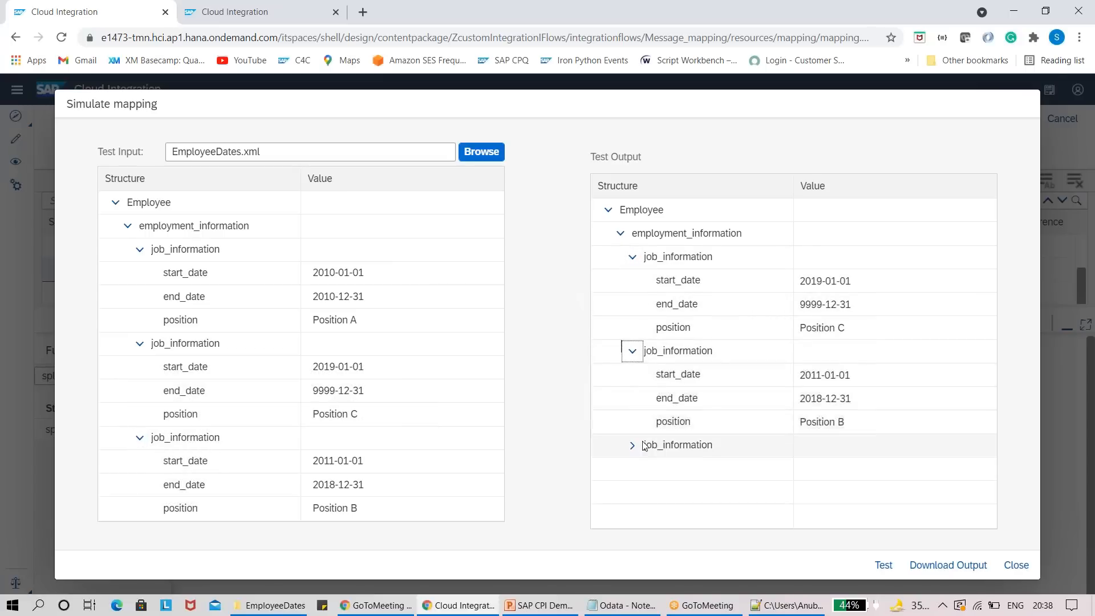
{"action": "left_click", "coordinate": [640, 449]}
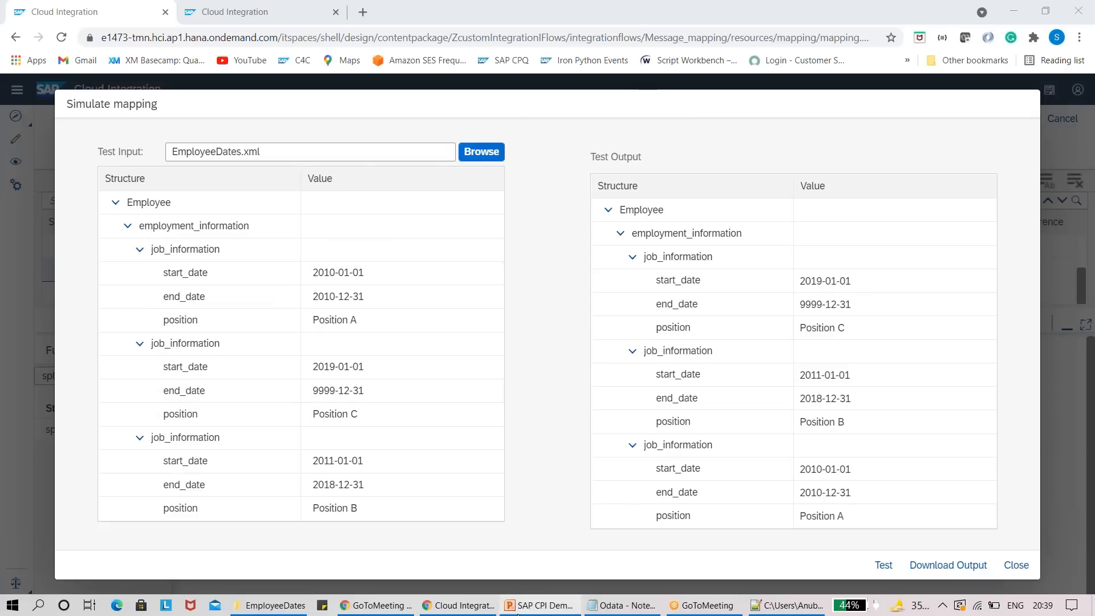
Step: Switch to the SAP CPI Demo presentation in PowerPoint and draw an ellipse between the outer rectangles on slide 100
{"action": "left_click", "coordinate": [526, 606]}
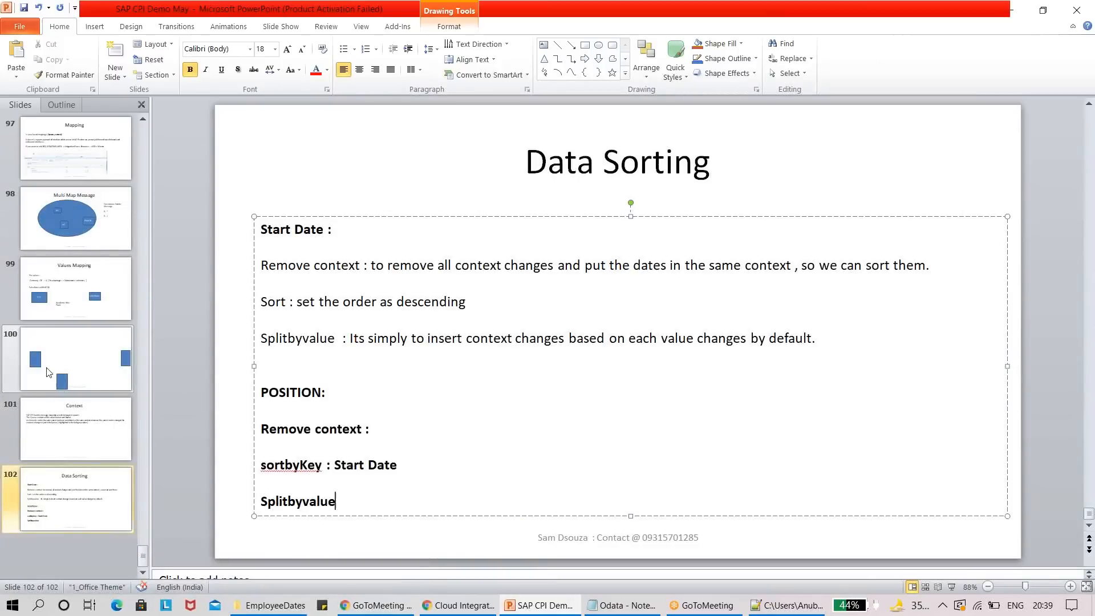
{"action": "left_click", "coordinate": [61, 363]}
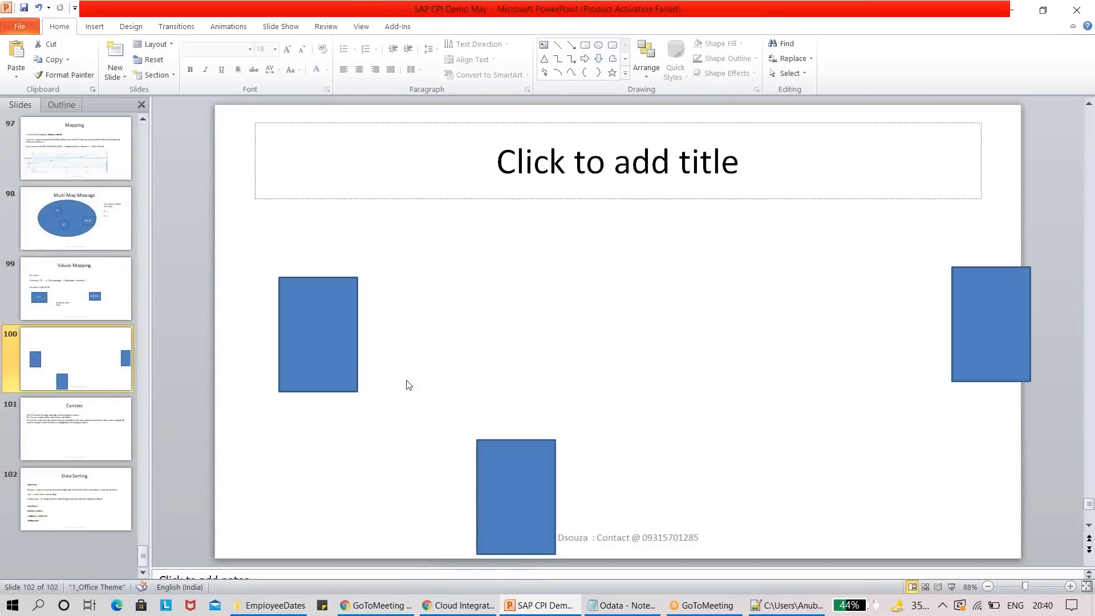
{"action": "left_click", "coordinate": [95, 27]}
{"action": "left_click", "coordinate": [175, 58]}
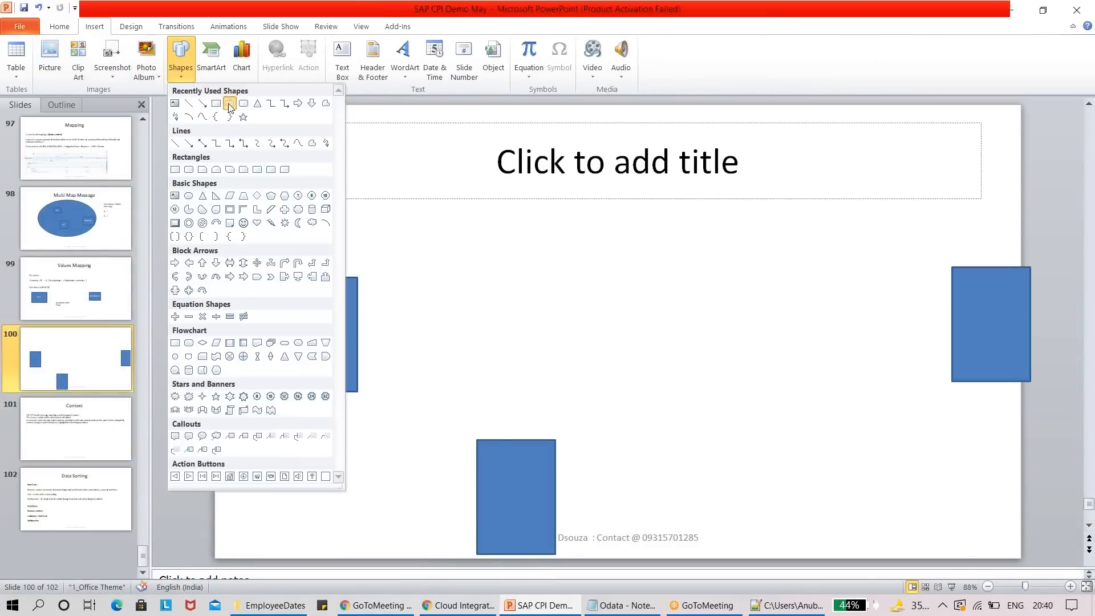
{"action": "left_click", "coordinate": [228, 104]}
{"action": "left_click_drag", "start_coordinate": [543, 286], "coordinate": [688, 348]}
Step: Draw an arrow from the left rectangle to the ellipse and another from the ellipse to the right rectangle
{"action": "left_click", "coordinate": [343, 325]}
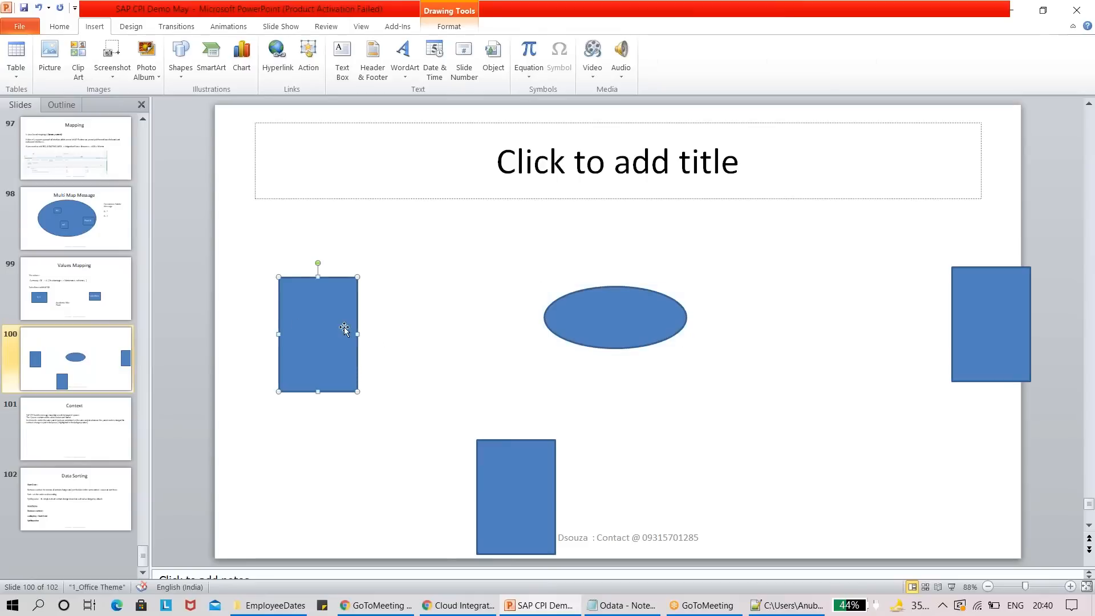
{"action": "left_click", "coordinate": [181, 63]}
{"action": "left_click", "coordinate": [202, 104]}
{"action": "left_click_drag", "start_coordinate": [358, 297], "coordinate": [545, 317]}
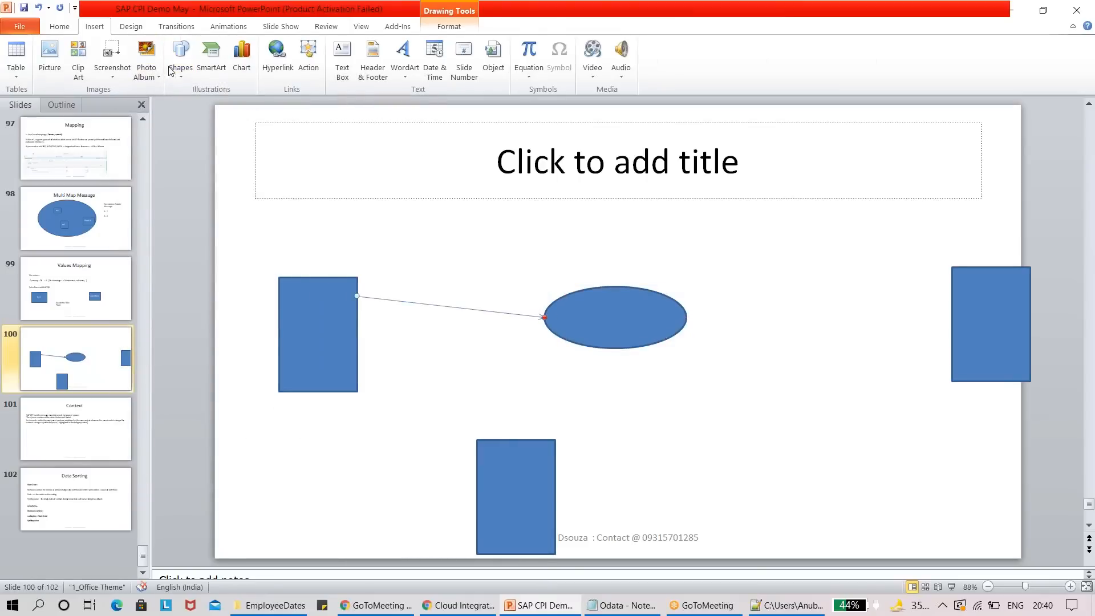
{"action": "left_click", "coordinate": [181, 59]}
{"action": "left_click", "coordinate": [201, 103]}
{"action": "left_click_drag", "start_coordinate": [665, 295], "coordinate": [952, 307]}
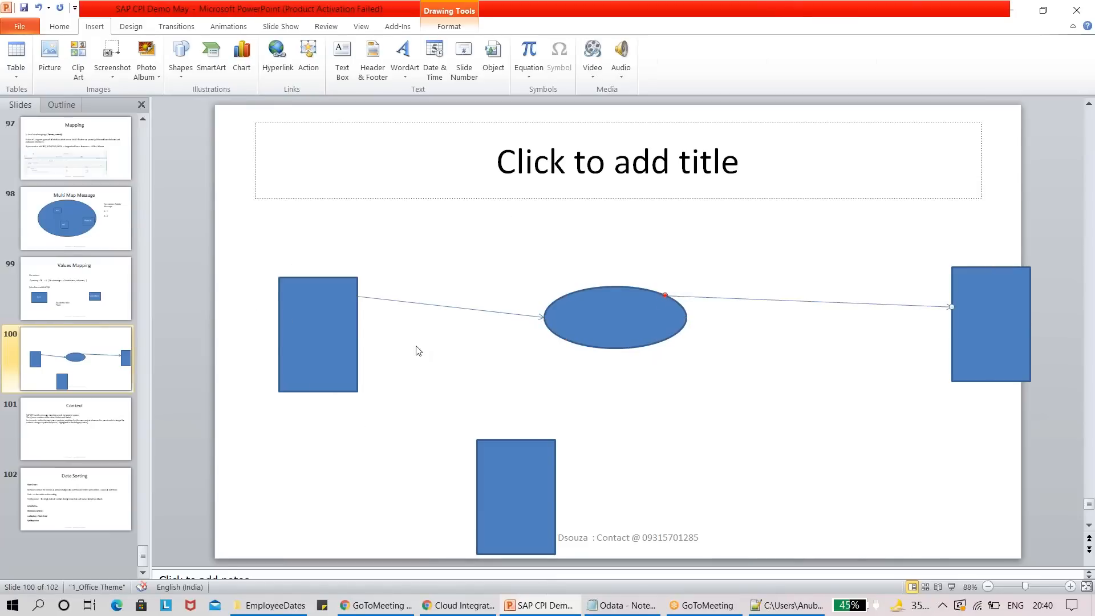
Step: Compare the simulated job_information input and output in Cloud Integration with the flow diagram in PowerPoint
{"action": "key", "text": "alt+Tab"}
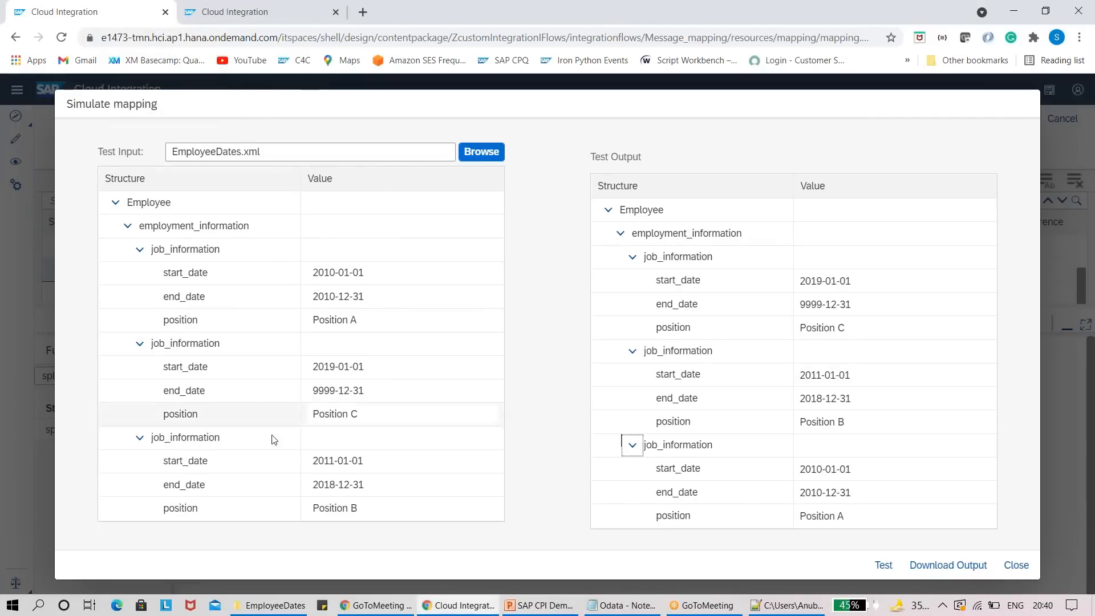
{"action": "key", "text": "alt+Tab"}
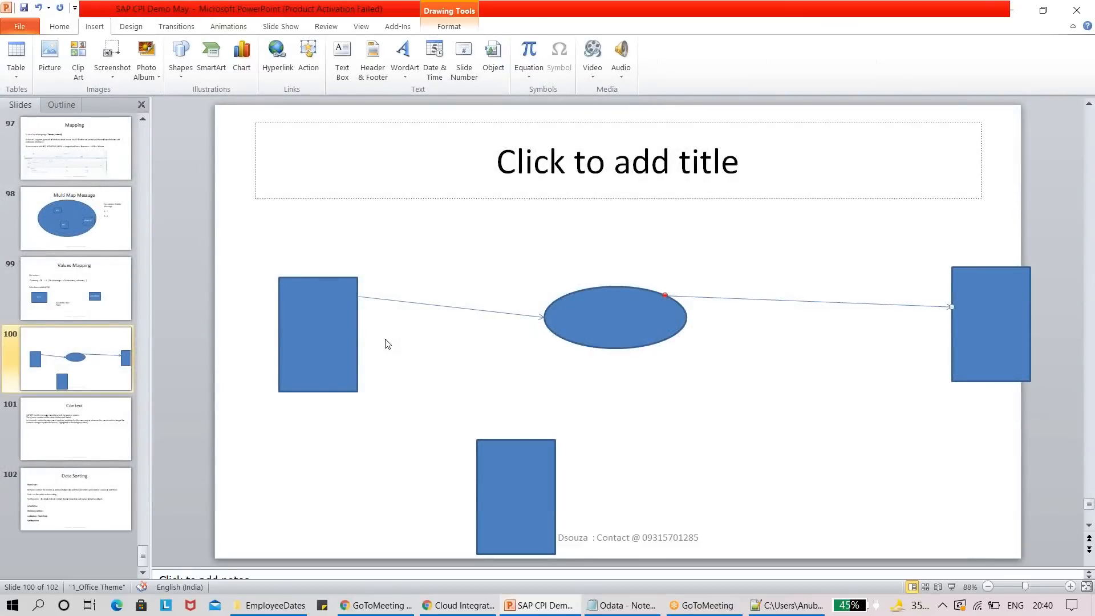
{"action": "key", "text": "alt+Tab"}
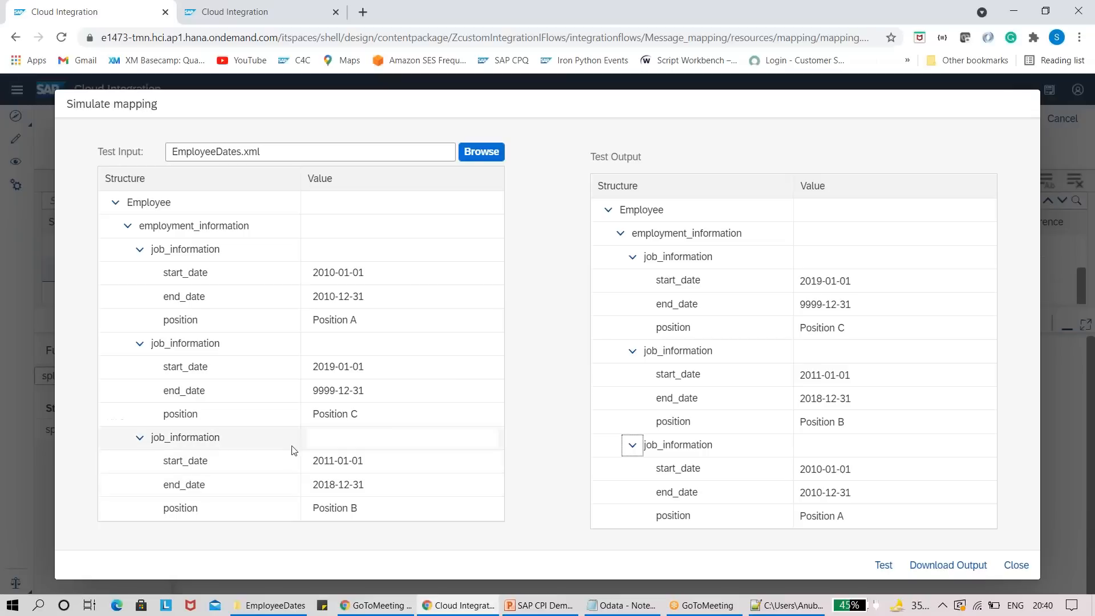
{"action": "key", "text": "alt+Tab"}
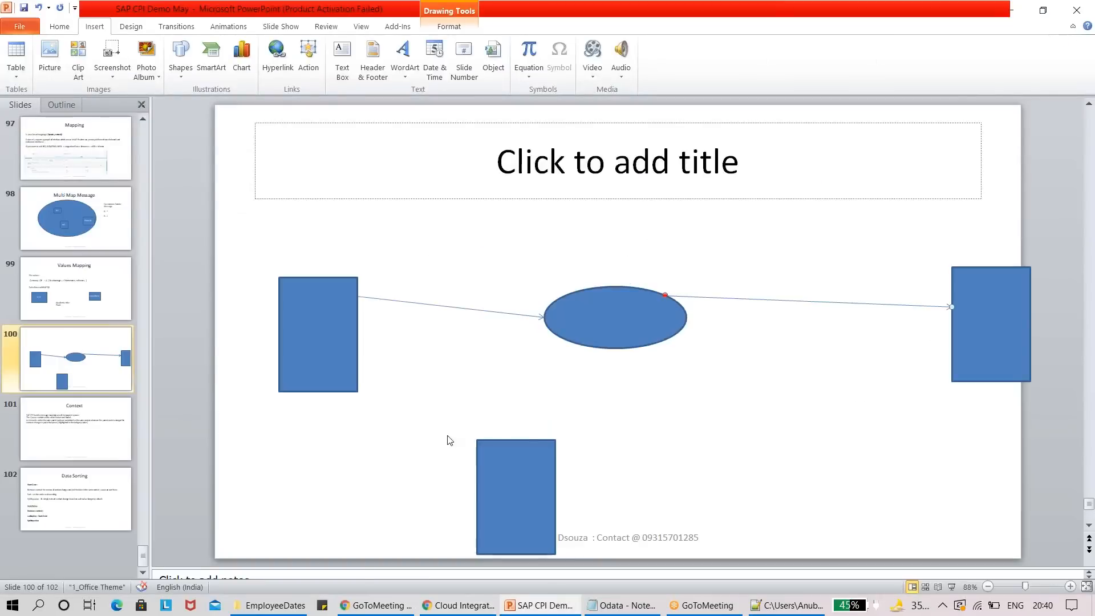
{"action": "key", "text": "alt+Tab"}
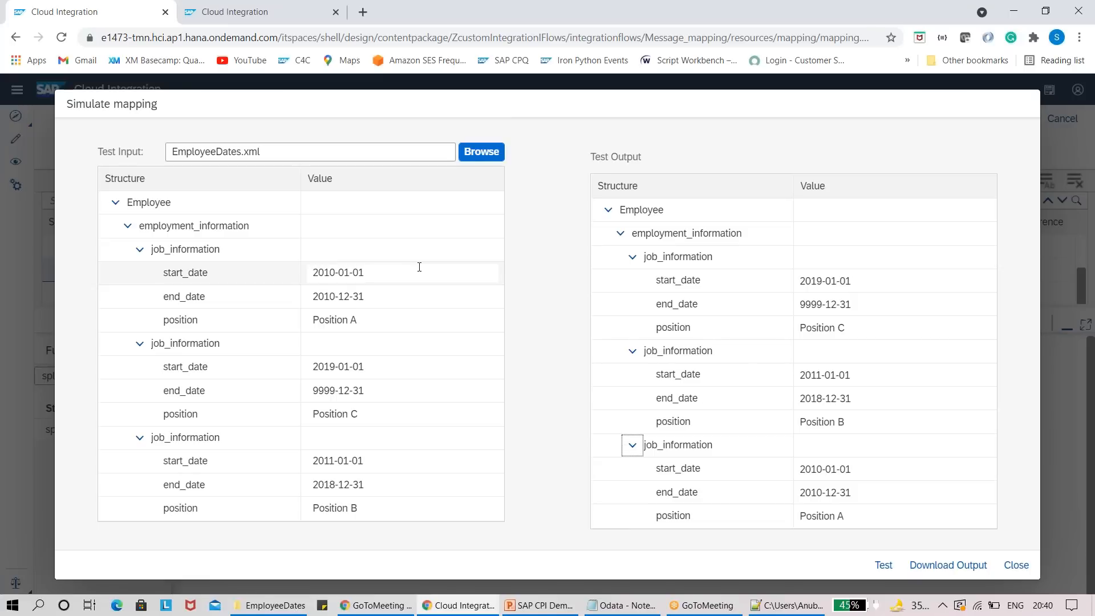
{"action": "key", "text": "alt+Tab"}
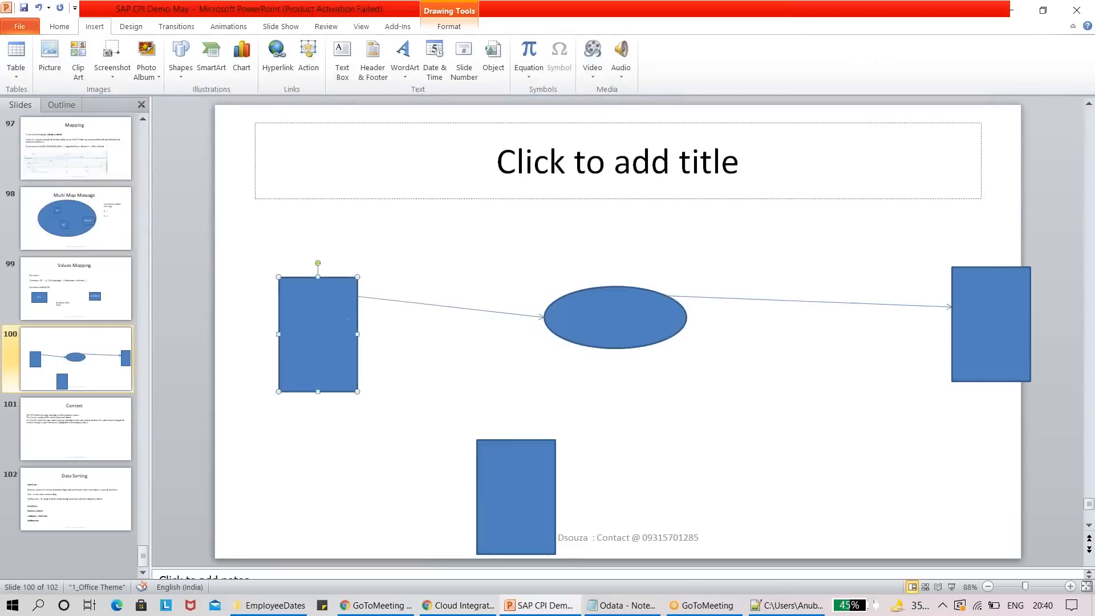
Step: Label the slide's left rectangle "on premise", the right rectangle "Cloud" and the ellipse "CPI"
{"action": "type", "text": "Onpremise"}
{"action": "left_click_drag", "start_coordinate": [987, 321], "coordinate": [990, 322]}
{"action": "type", "text": "Cloud"}
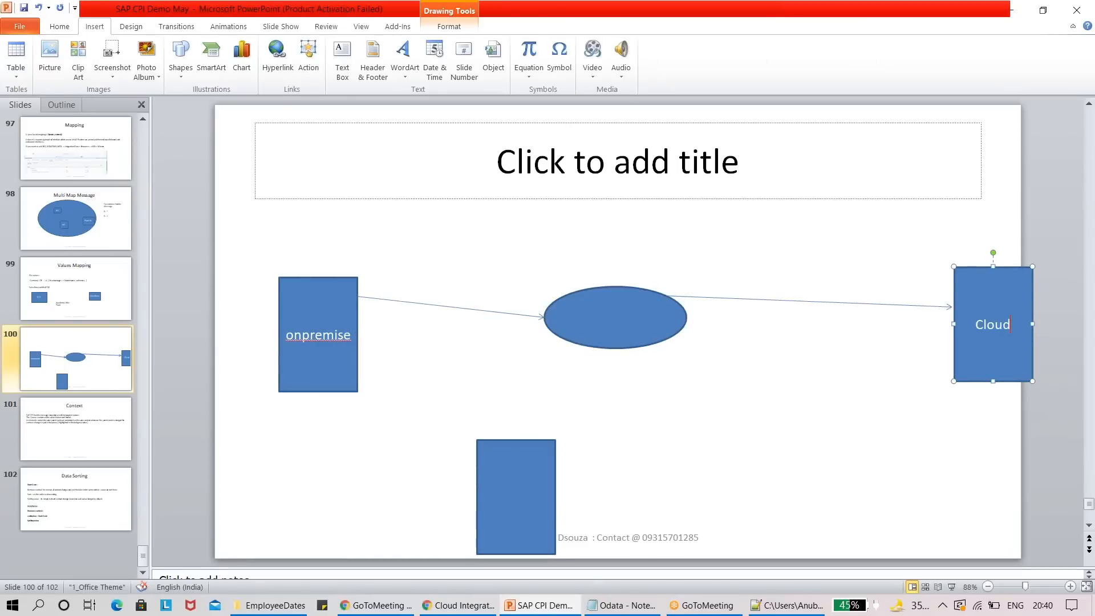
{"action": "left_click", "coordinate": [618, 333]}
{"action": "type", "text": "CPI"}
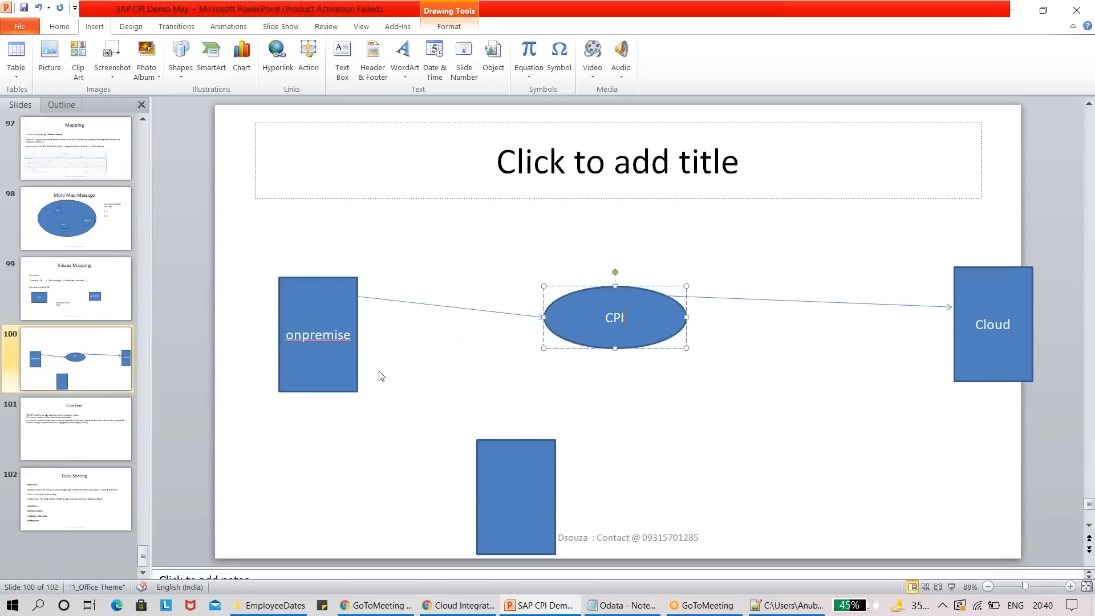
{"action": "right_click", "coordinate": [307, 336]}
{"action": "left_click", "coordinate": [321, 353]}
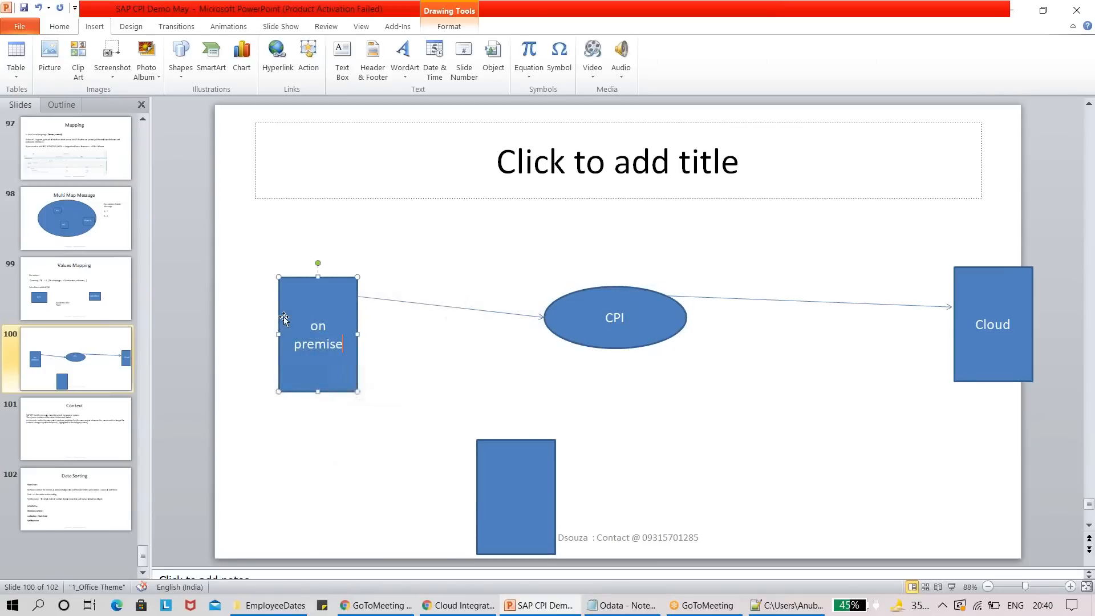
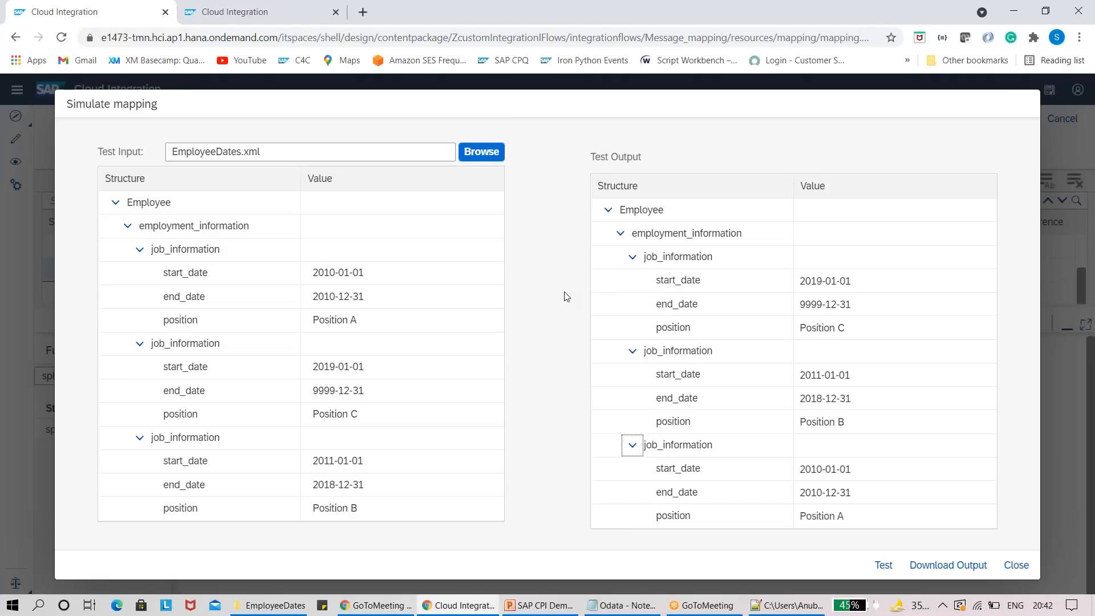
Step: Return to Cloud Integration, close the mapping simulation and show the target start_date's mapping expression in an enlarged area
{"action": "key", "text": "alt+Tab"}
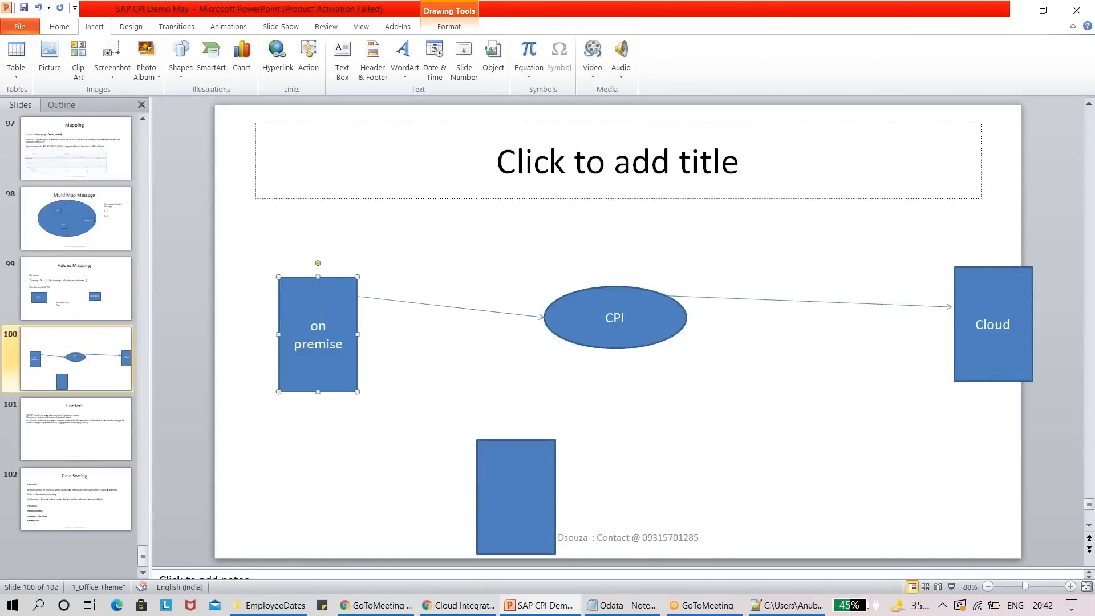
{"action": "key", "text": "alt+Tab"}
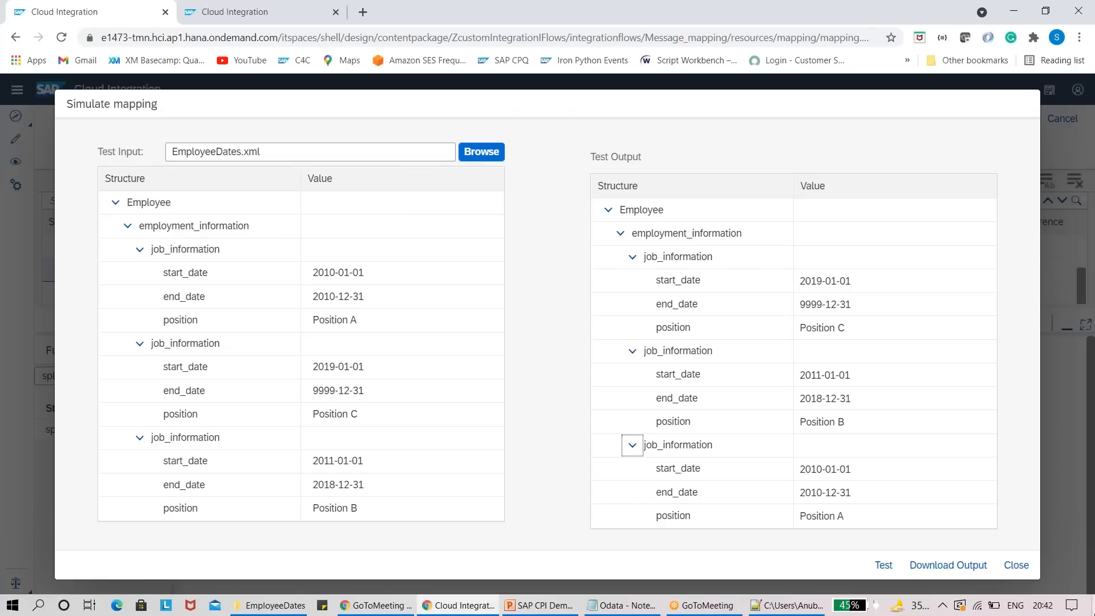
{"action": "left_click", "coordinate": [1016, 564]}
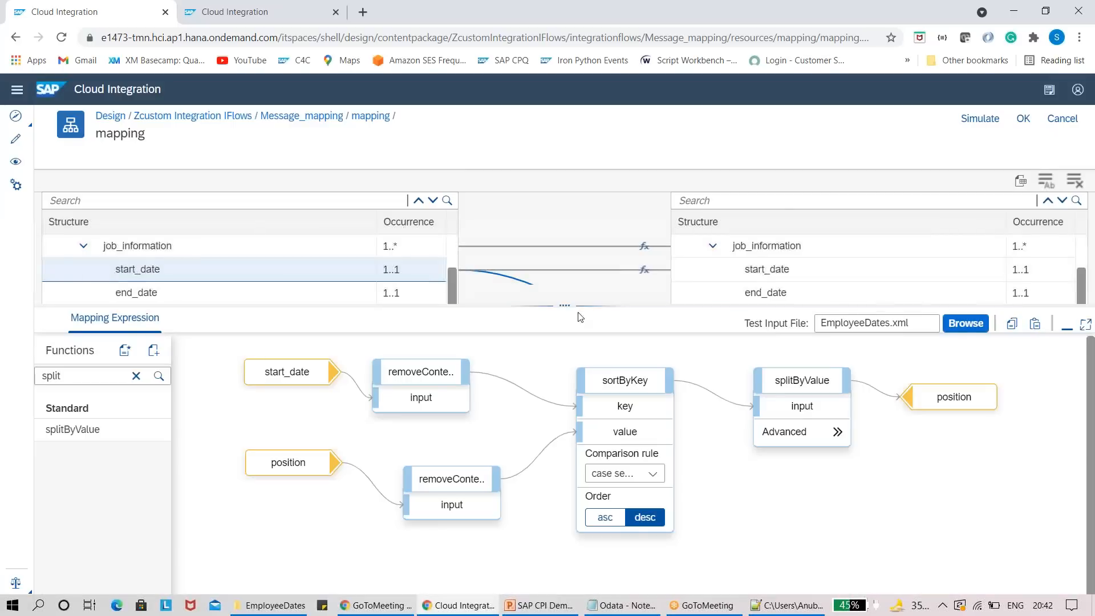
{"action": "left_click", "coordinate": [692, 273]}
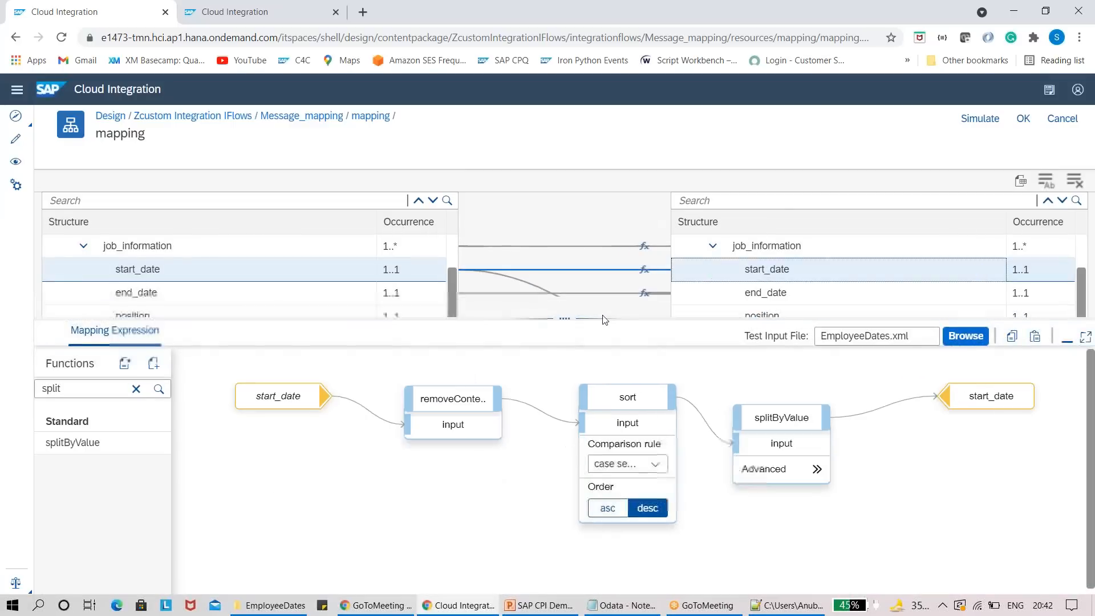
{"action": "left_click_drag", "start_coordinate": [562, 319], "coordinate": [567, 236]}
Step: Display the source start_date node's message queue, compare it with EmployeeDates.xml in Notepad++, and close the queue
{"action": "left_click", "coordinate": [309, 317]}
{"action": "left_click", "coordinate": [309, 286]}
{"action": "left_click", "coordinate": [368, 252]}
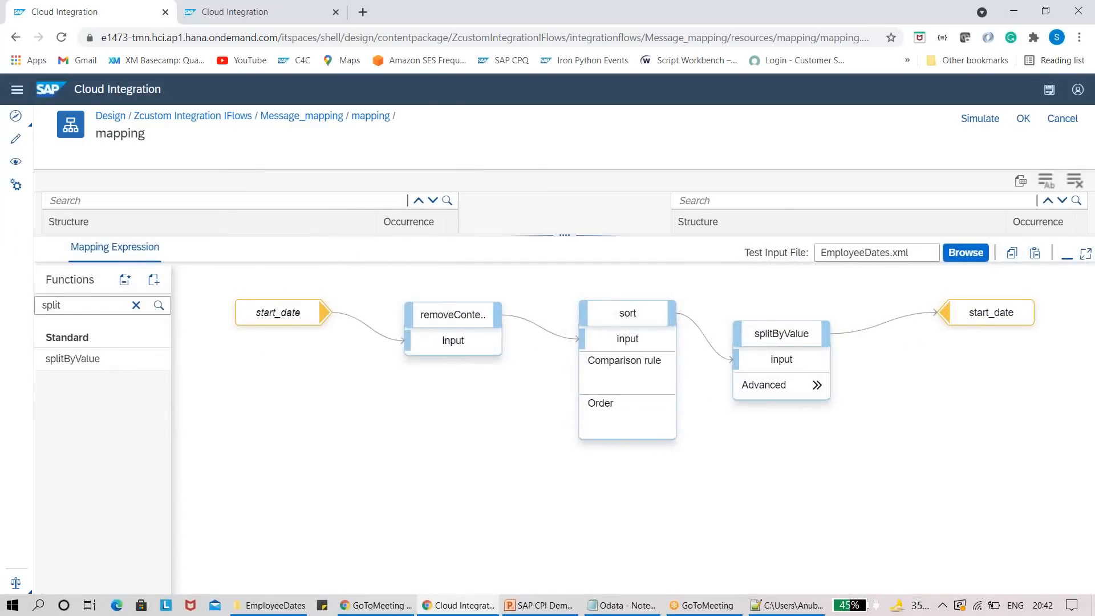
{"action": "left_click", "coordinate": [309, 285]}
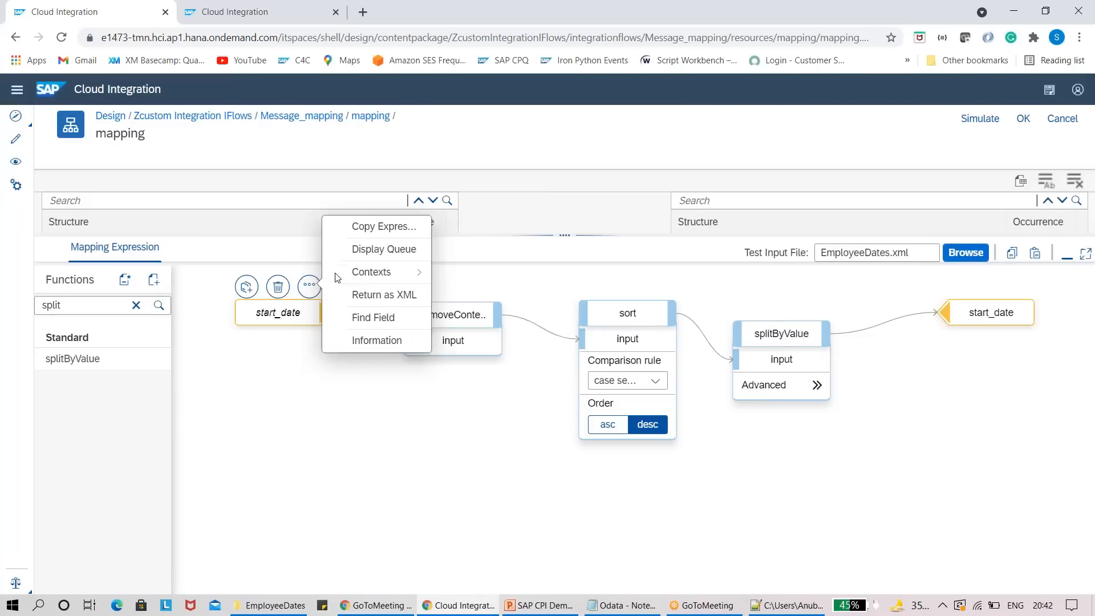
{"action": "left_click", "coordinate": [394, 249]}
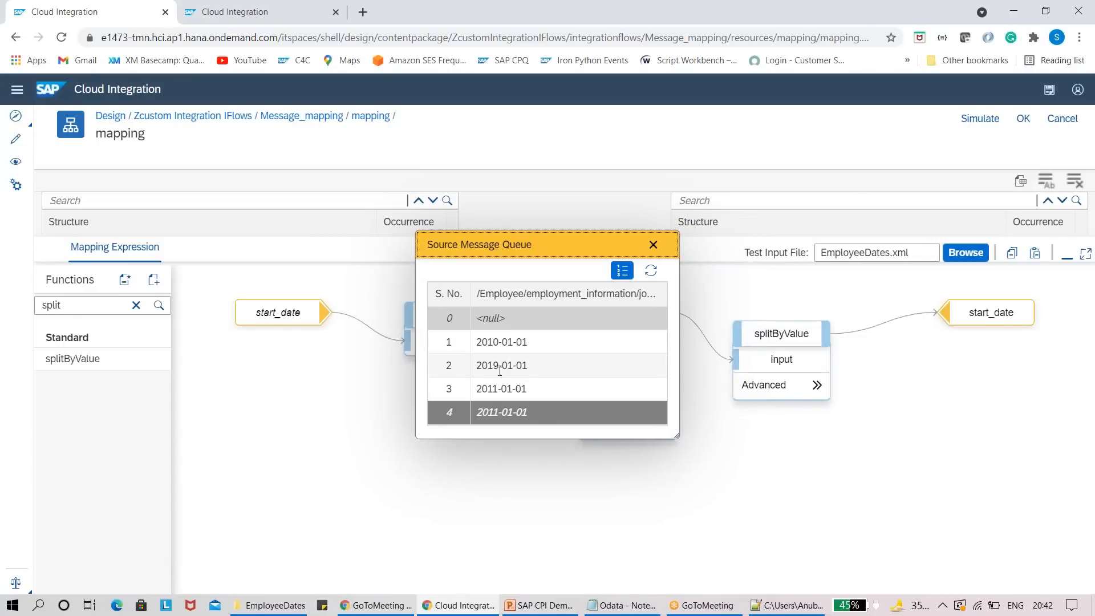
{"action": "left_click", "coordinate": [774, 611]}
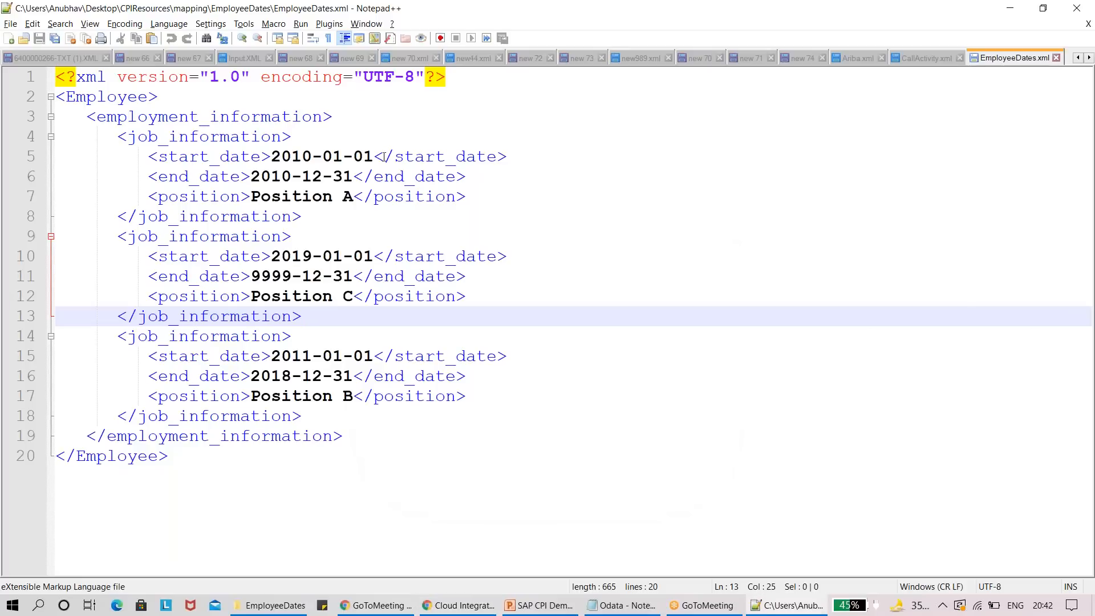
{"action": "key", "text": "alt+Tab"}
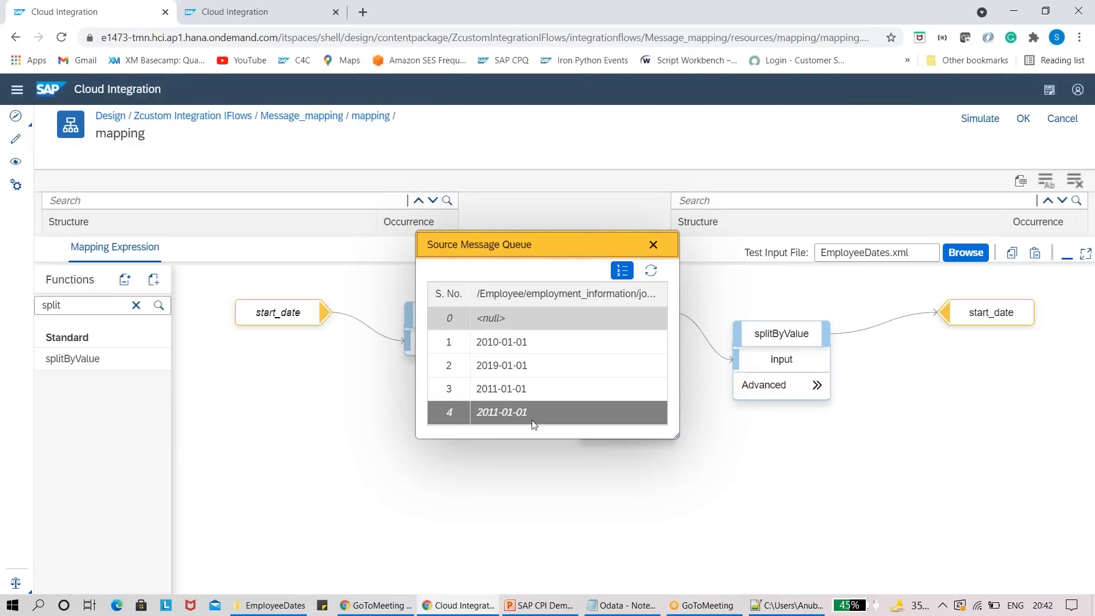
{"action": "left_click", "coordinate": [653, 246]}
Step: Reopen the source start_date node's message queue to examine its entries, and close it
{"action": "left_click", "coordinate": [292, 312]}
{"action": "left_click", "coordinate": [308, 288]}
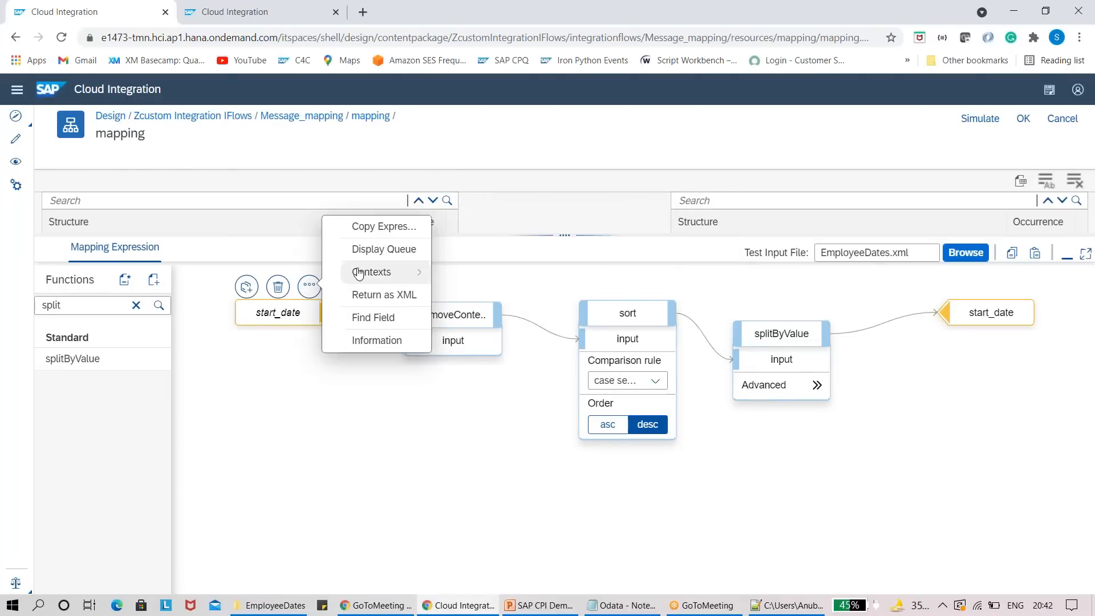
{"action": "left_click", "coordinate": [365, 249]}
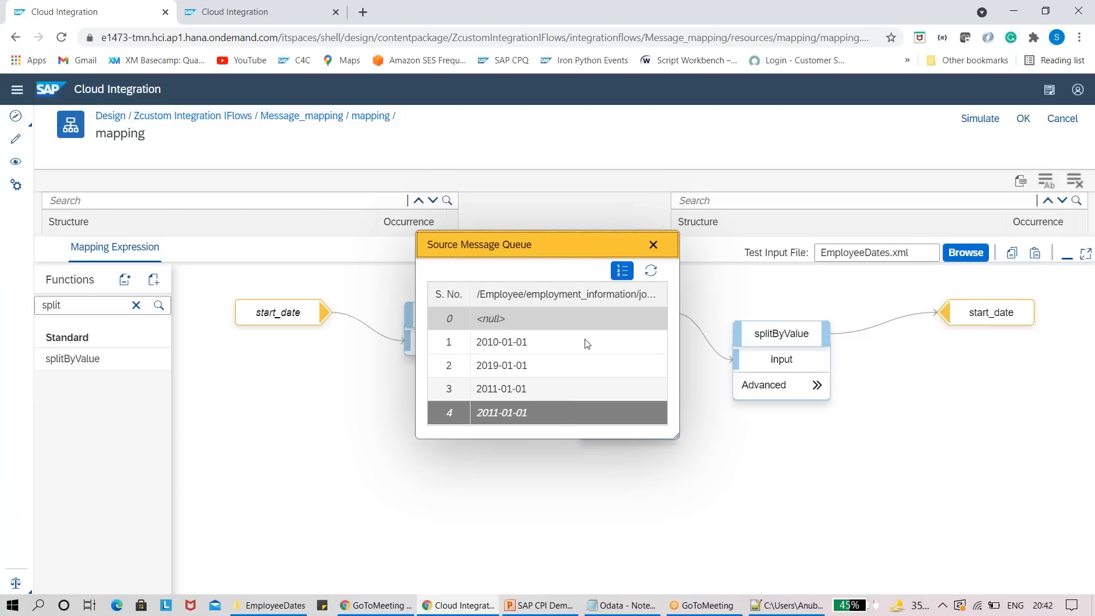
{"action": "left_click", "coordinate": [653, 247]}
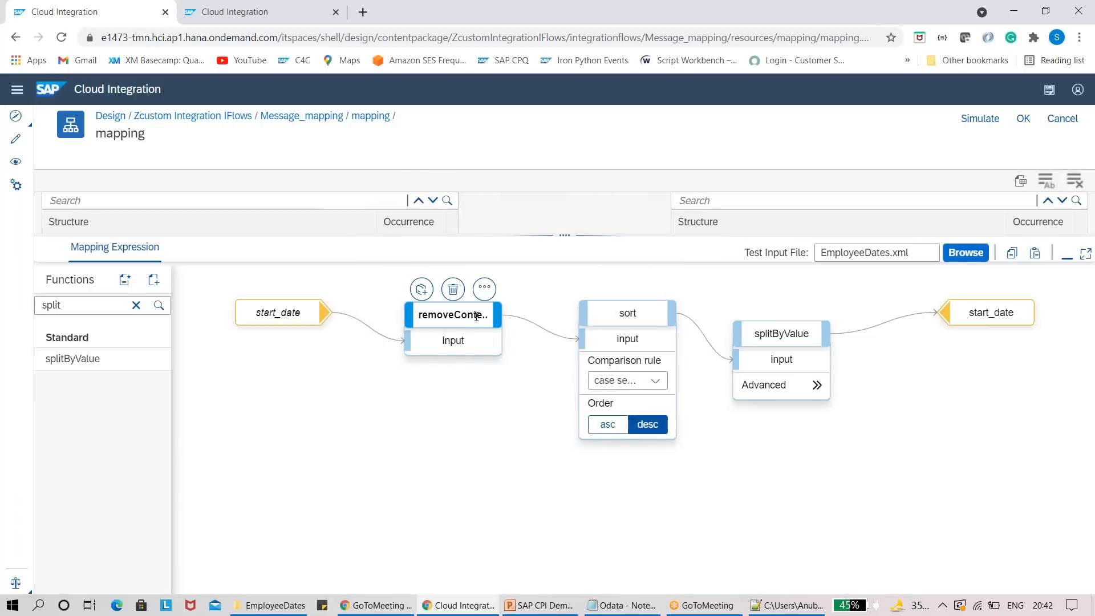
Step: Display the message queue of the removeContexts function and that of the sort function, closing each after examining its input and output
{"action": "left_click", "coordinate": [485, 288]}
{"action": "left_click", "coordinate": [532, 286]}
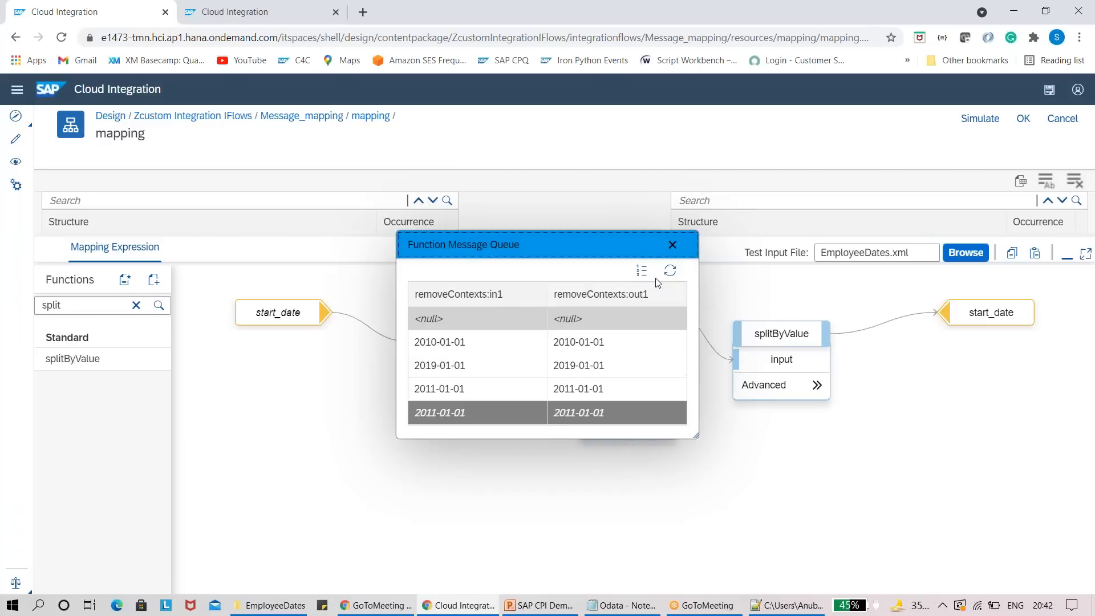
{"action": "left_click", "coordinate": [672, 247]}
{"action": "left_click", "coordinate": [645, 327]}
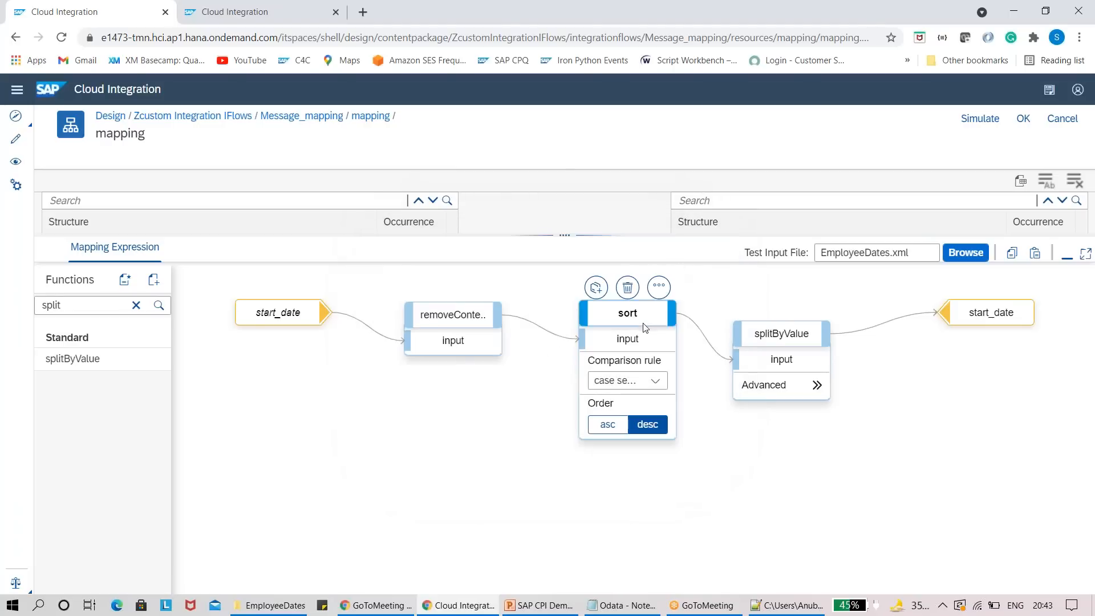
{"action": "left_click", "coordinate": [659, 286]}
{"action": "left_click", "coordinate": [631, 287]}
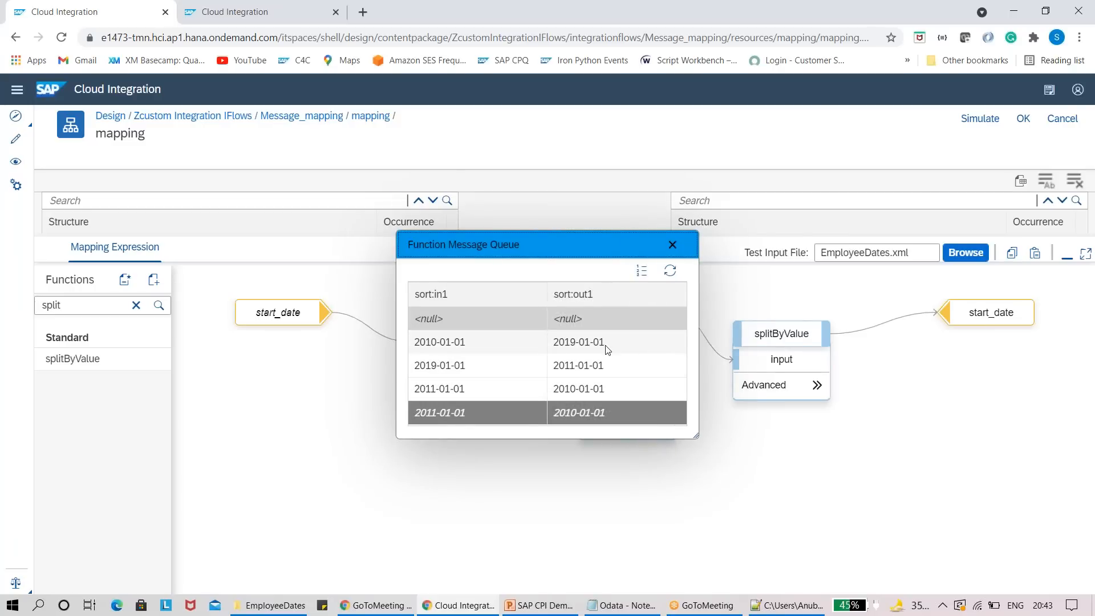
{"action": "left_click", "coordinate": [672, 245]}
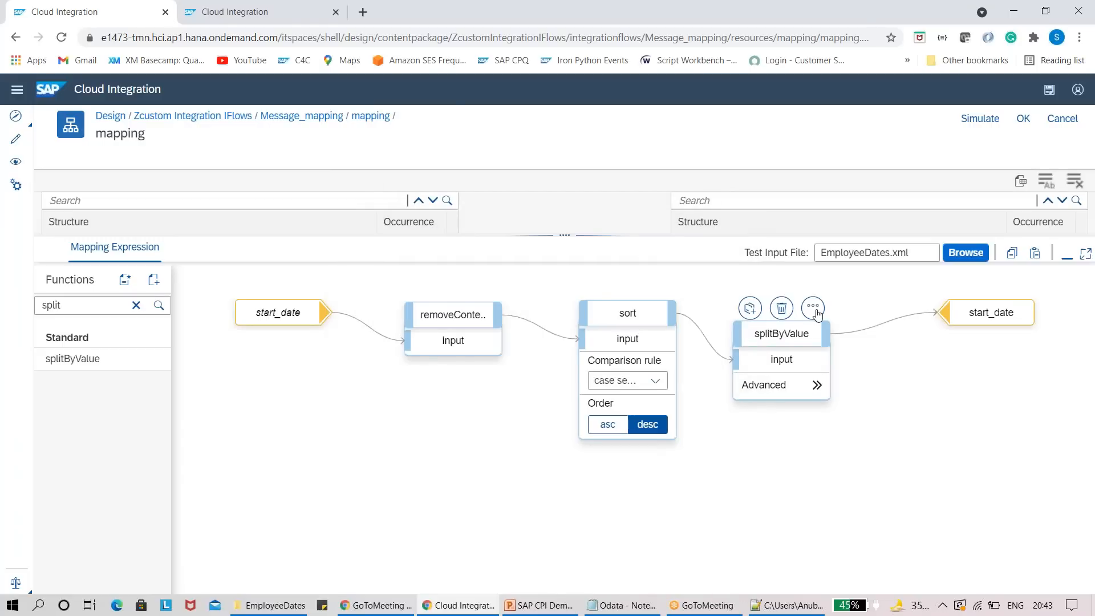
Step: Examine the splitByValue function's message queue and the source start_date node's queue, closing each one
{"action": "left_click", "coordinate": [813, 308]}
{"action": "left_click", "coordinate": [752, 306]}
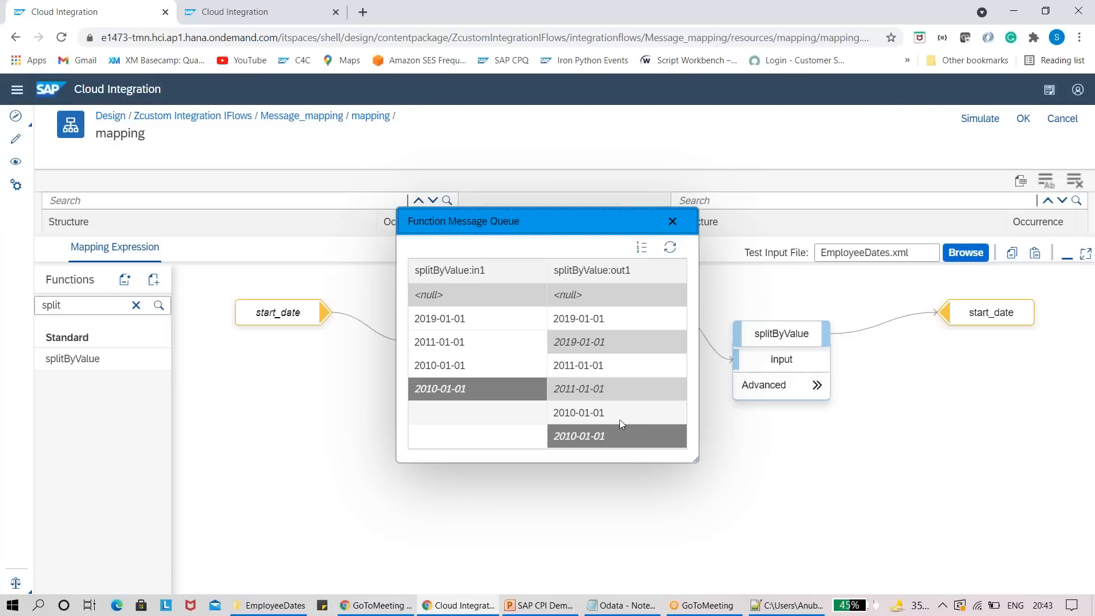
{"action": "left_click", "coordinate": [672, 222]}
{"action": "mouse_move", "coordinate": [310, 304]}
{"action": "left_click", "coordinate": [310, 285]}
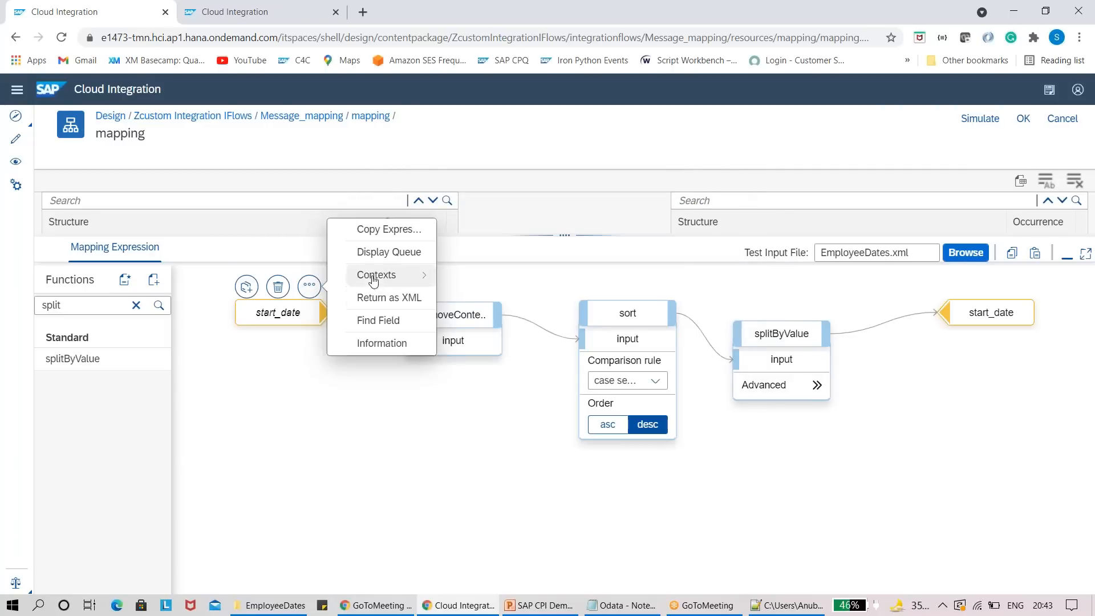
{"action": "left_click", "coordinate": [375, 253]}
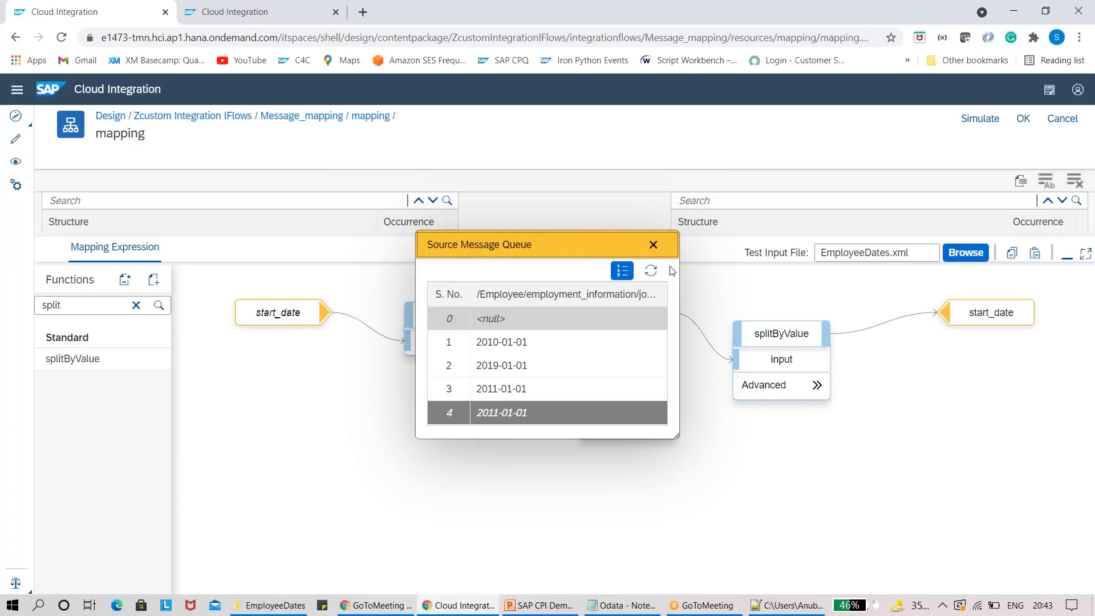
{"action": "left_click", "coordinate": [653, 245]}
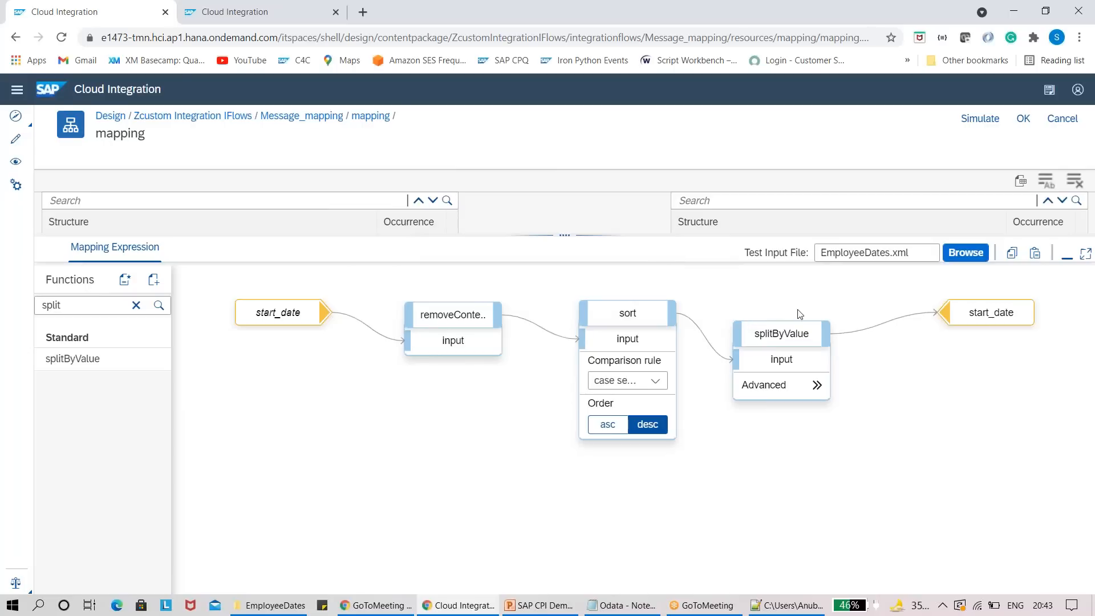
Step: Reopen the splitByValue function's message queue to examine its input and output context changes, and close it
{"action": "left_click", "coordinate": [813, 313]}
{"action": "left_click", "coordinate": [749, 308]}
{"action": "left_click", "coordinate": [815, 310]}
{"action": "left_click", "coordinate": [795, 303]}
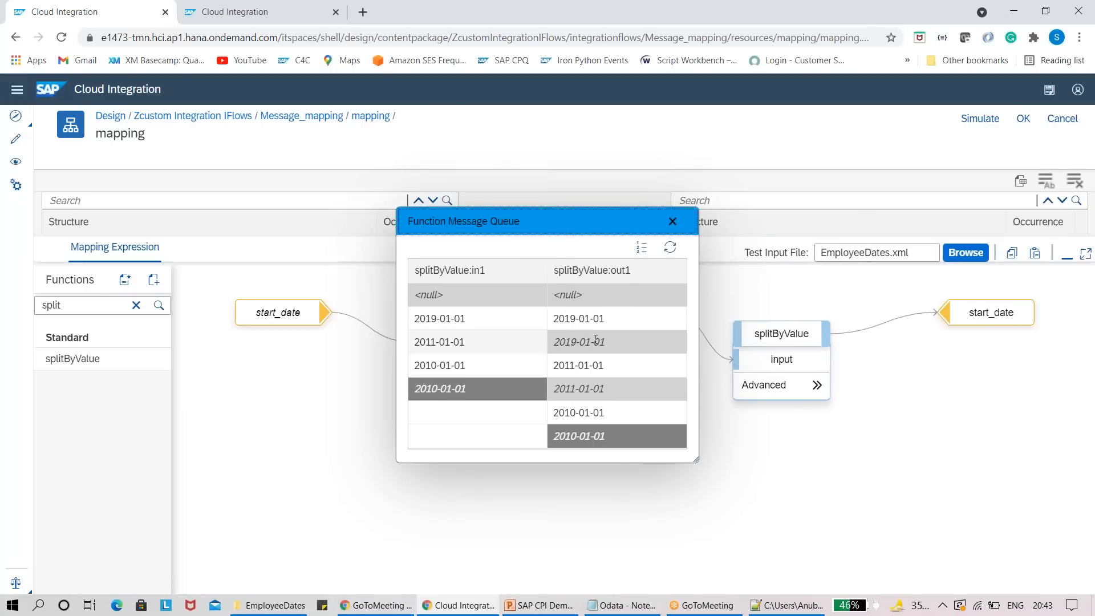
{"action": "mouse_move", "coordinate": [264, 315]}
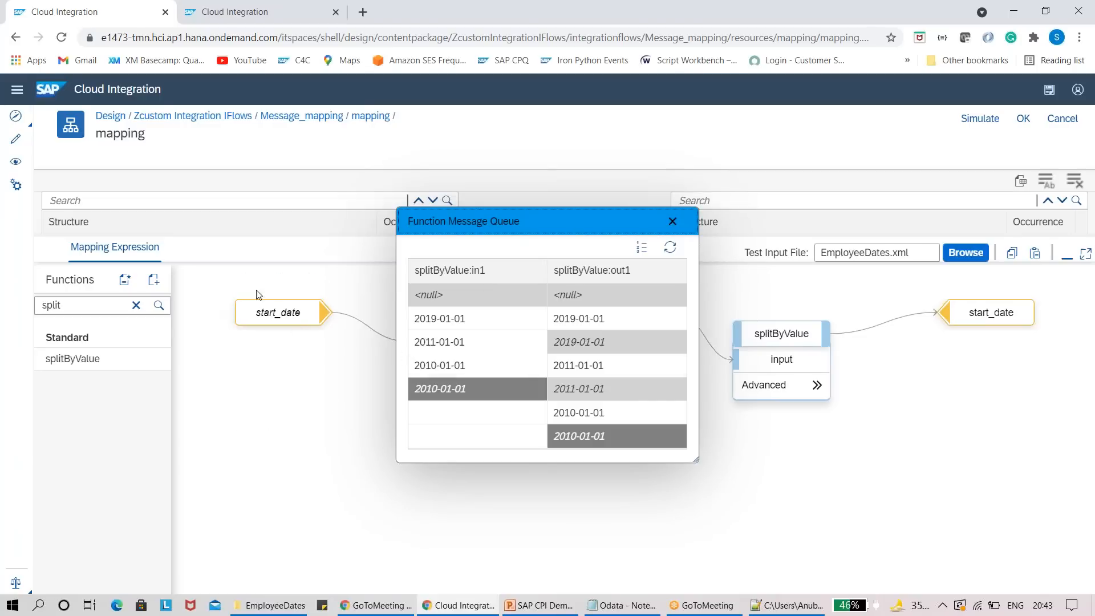
{"action": "left_click", "coordinate": [673, 221]}
Step: Display the source start_date node's message queue, set the node's context to job_information, and close the queue
{"action": "mouse_move", "coordinate": [282, 313]}
{"action": "left_click", "coordinate": [309, 285]}
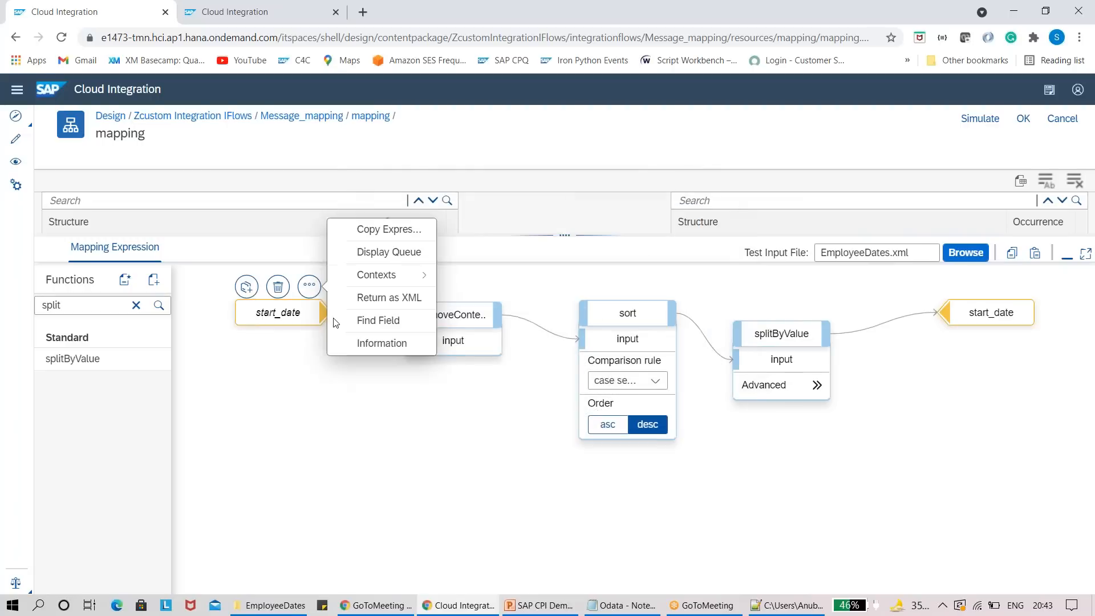
{"action": "left_click", "coordinate": [393, 253]}
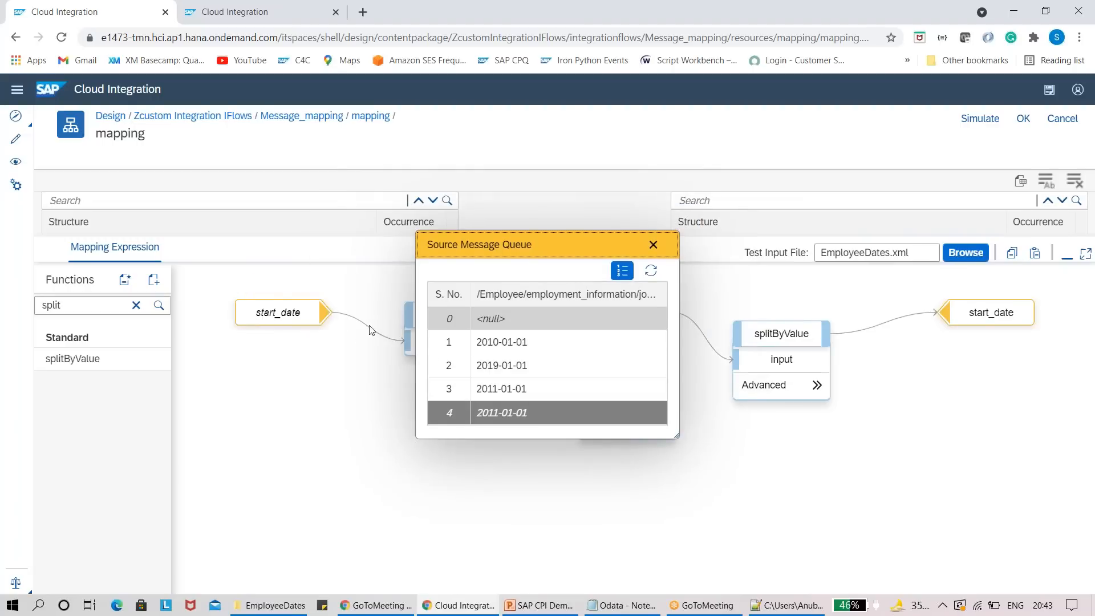
{"action": "left_click", "coordinate": [309, 285]}
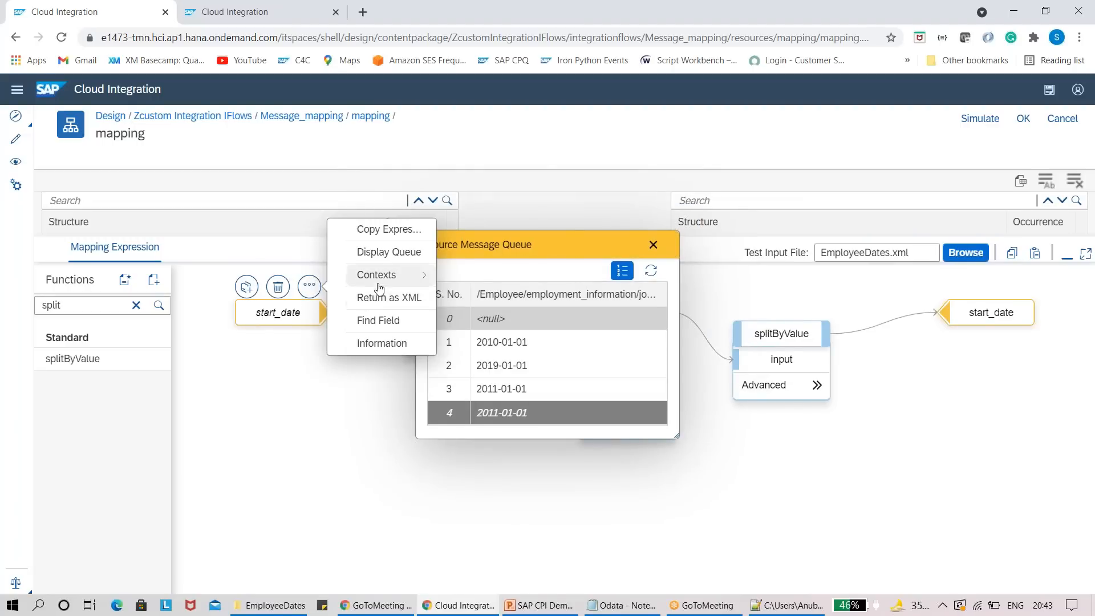
{"action": "mouse_move", "coordinate": [381, 285]}
{"action": "left_click", "coordinate": [511, 297]}
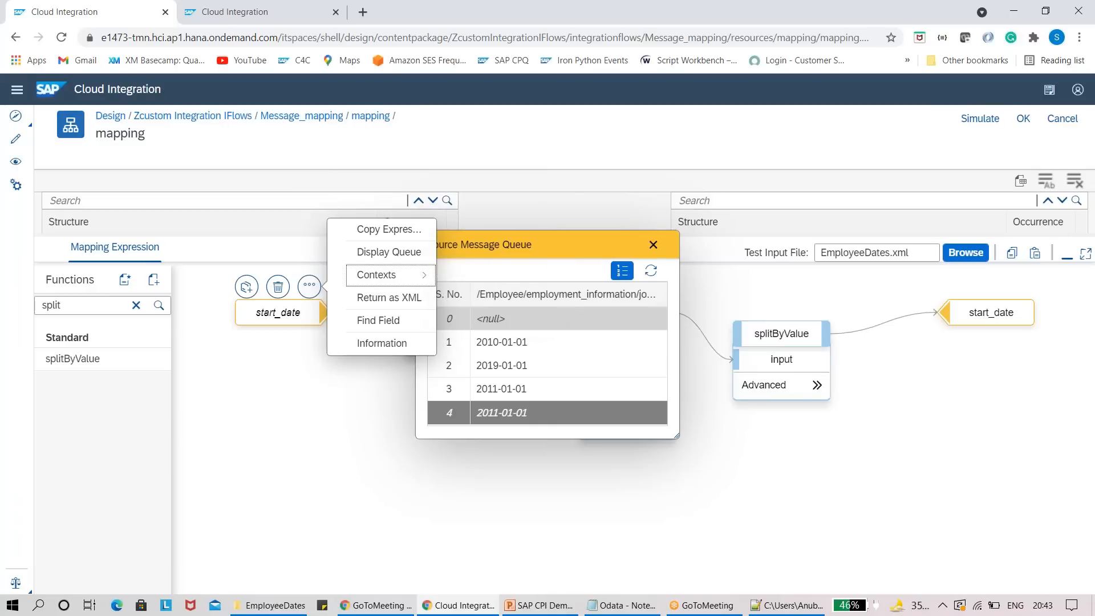
{"action": "left_click", "coordinate": [653, 244]}
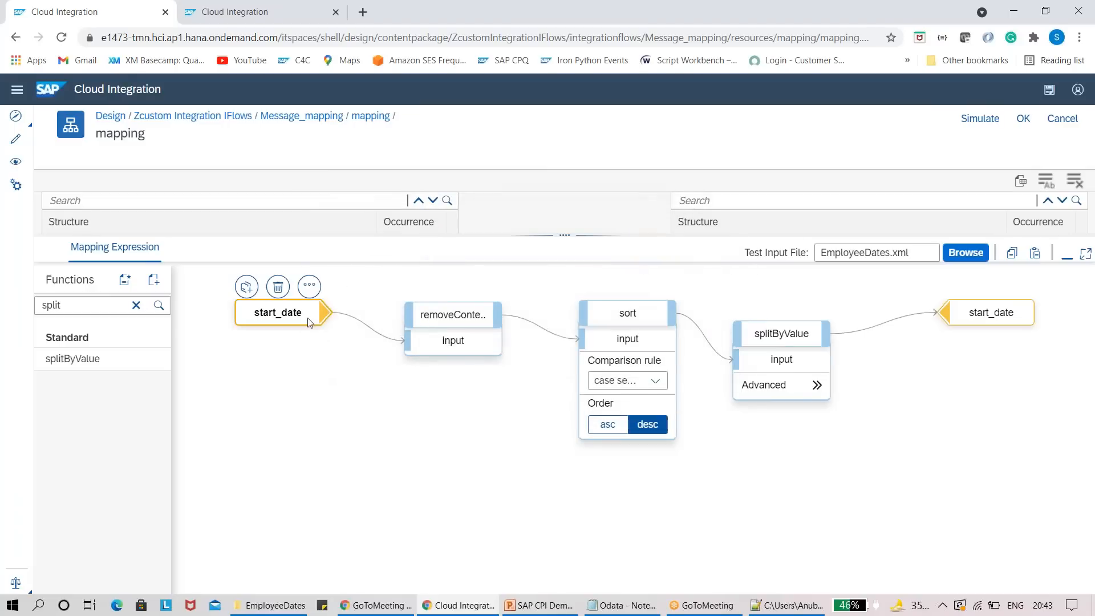
Step: Display the source start_date node's message queue under the job_information context, and close it after examining the entries
{"action": "left_click", "coordinate": [309, 292]}
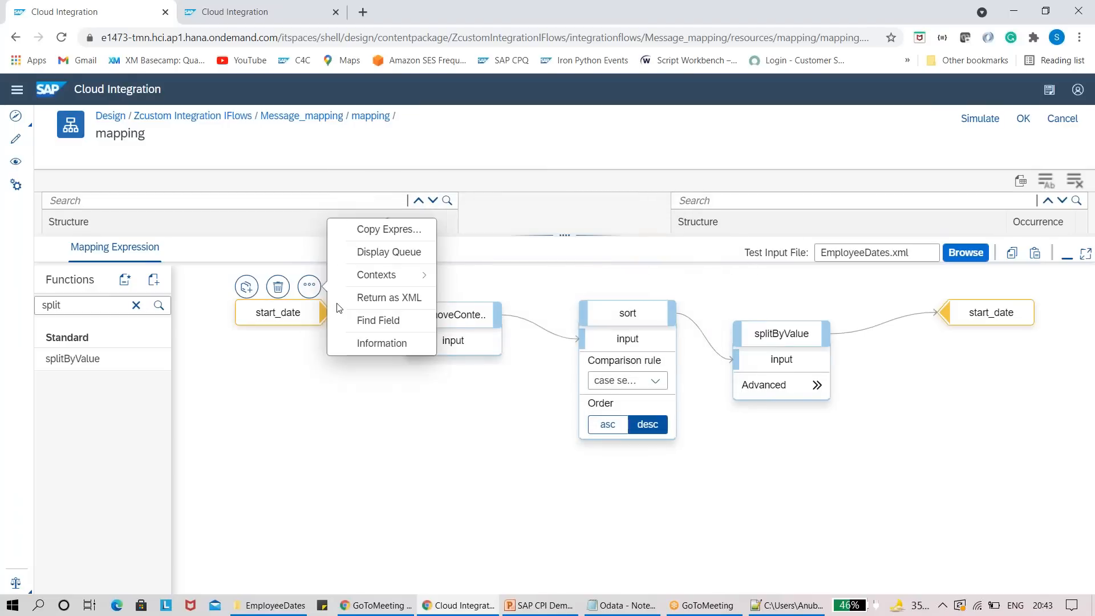
{"action": "left_click", "coordinate": [365, 251]}
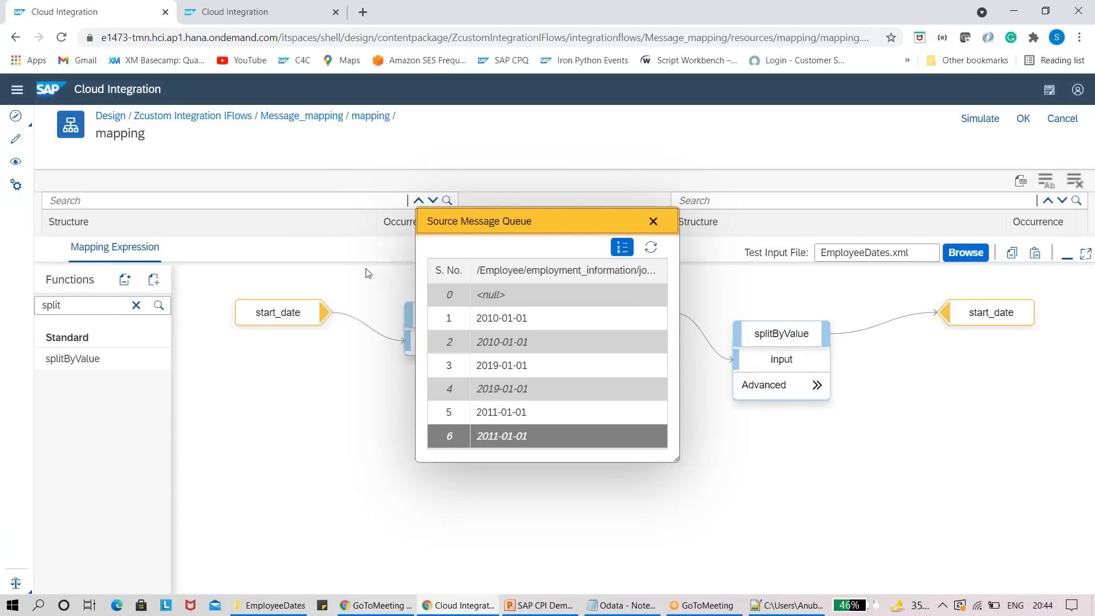
{"action": "mouse_move", "coordinate": [332, 300]}
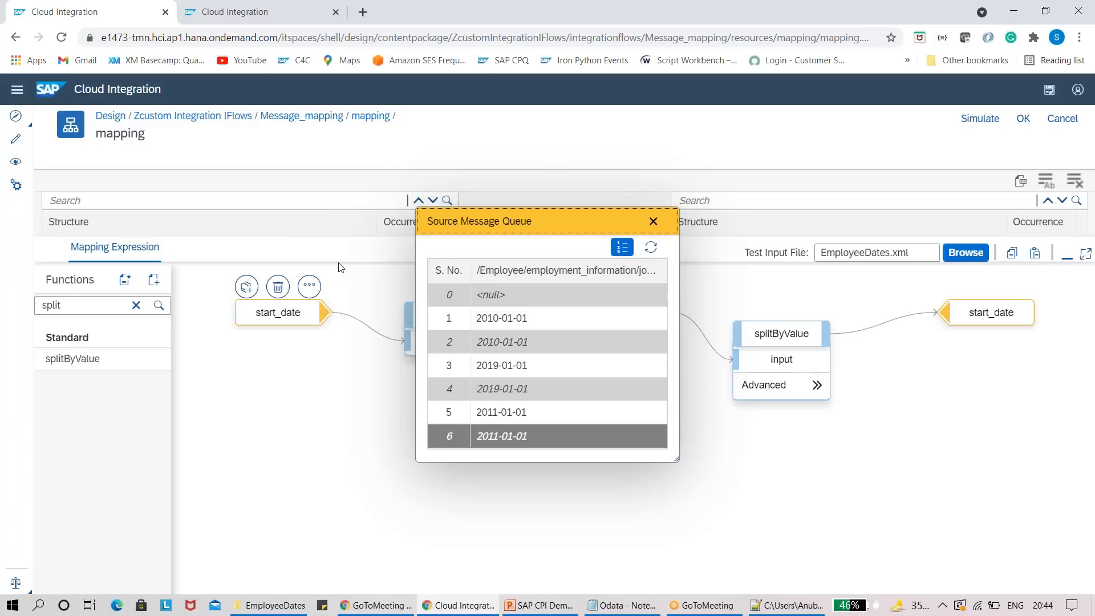
{"action": "left_click", "coordinate": [653, 220]}
Step: Display the target start_date node's message queue, examine the order of its dates, and close it
{"action": "left_click", "coordinate": [979, 305]}
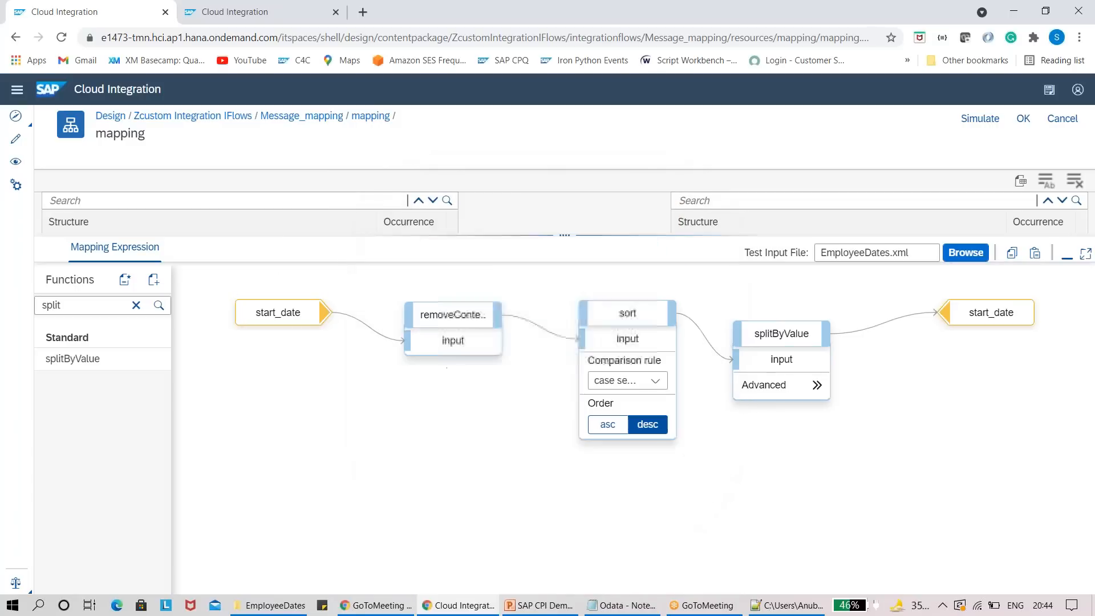
{"action": "left_click", "coordinate": [960, 288]}
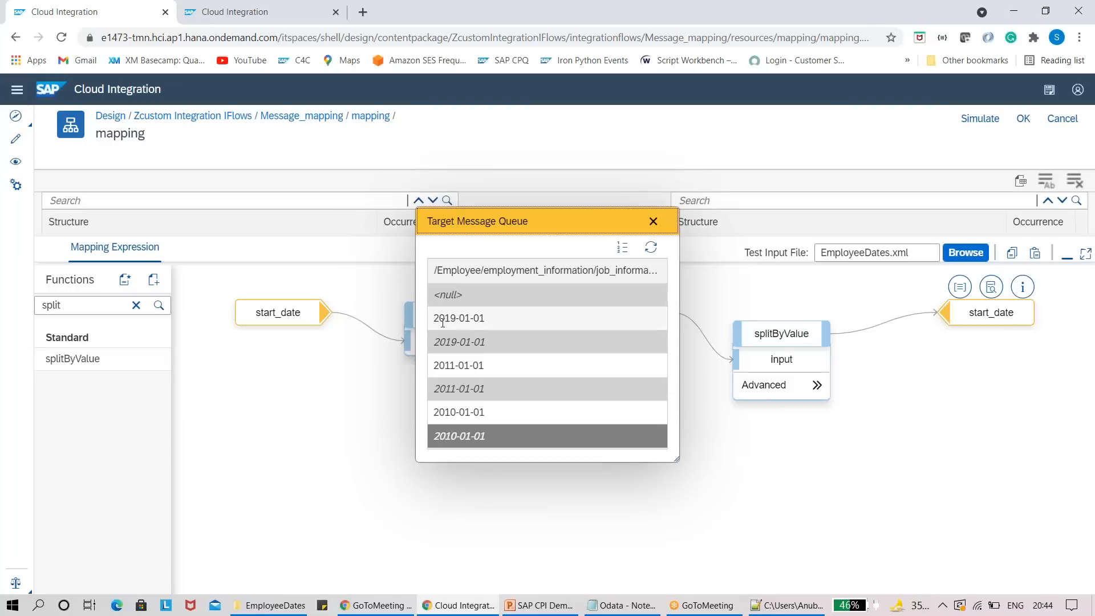
{"action": "left_click_drag", "start_coordinate": [431, 321], "coordinate": [484, 366]}
{"action": "left_click_drag", "start_coordinate": [434, 412], "coordinate": [490, 414]}
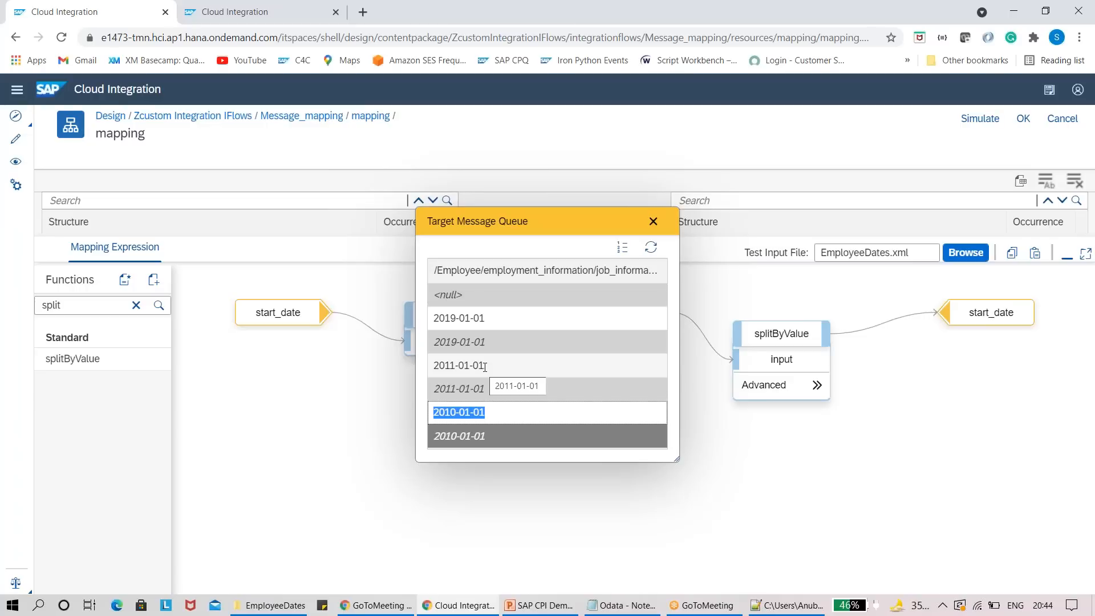
{"action": "left_click", "coordinate": [653, 221]}
Step: Enlarge the structure area to show the source hierarchy, and set the source start_date node's context to Employee
{"action": "left_click", "coordinate": [285, 313]}
{"action": "left_click", "coordinate": [309, 286]}
{"action": "mouse_move", "coordinate": [376, 272]}
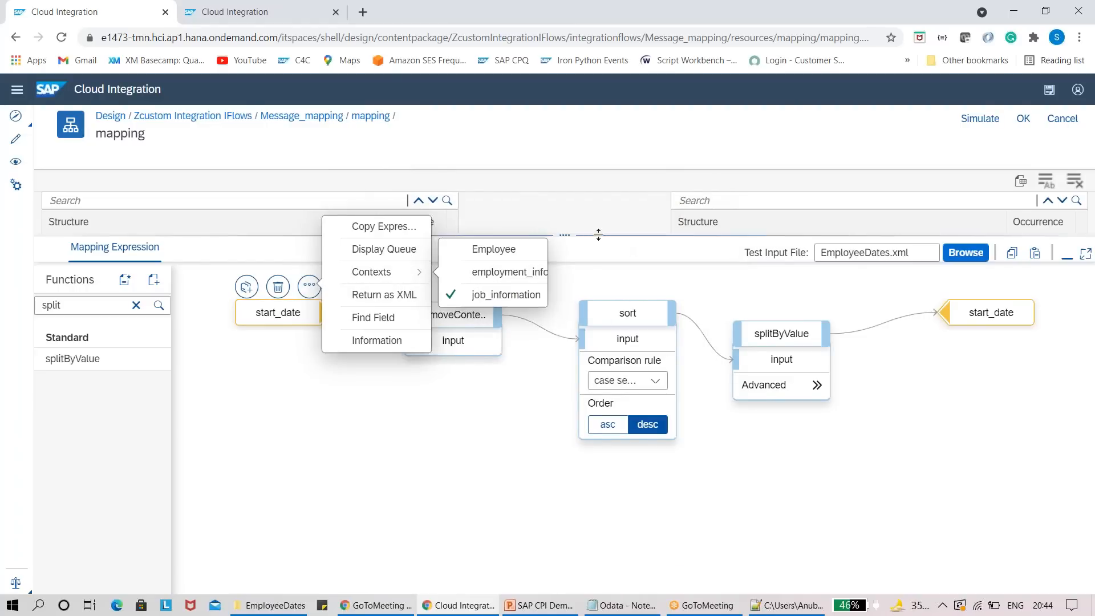
{"action": "left_click_drag", "start_coordinate": [597, 235], "coordinate": [621, 369]}
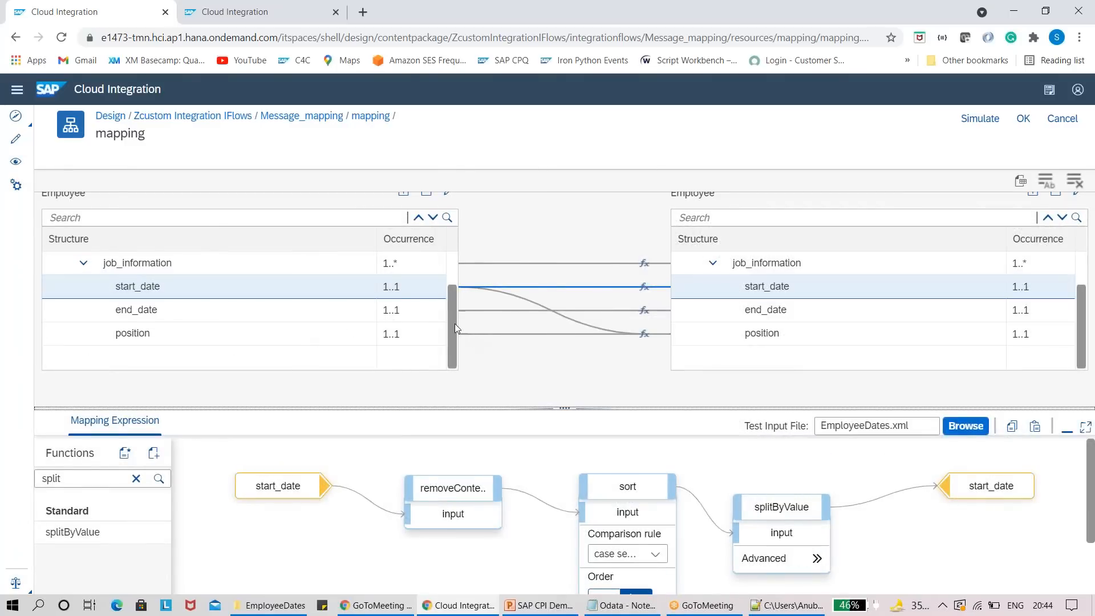
{"action": "left_click_drag", "start_coordinate": [454, 329], "coordinate": [450, 286]}
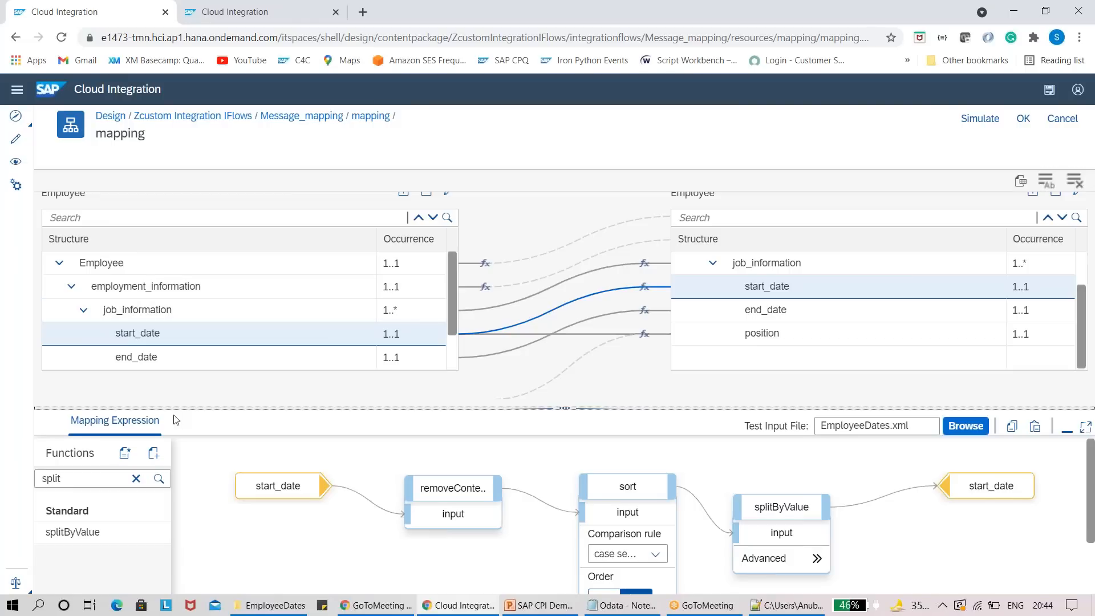
{"action": "left_click", "coordinate": [262, 487]}
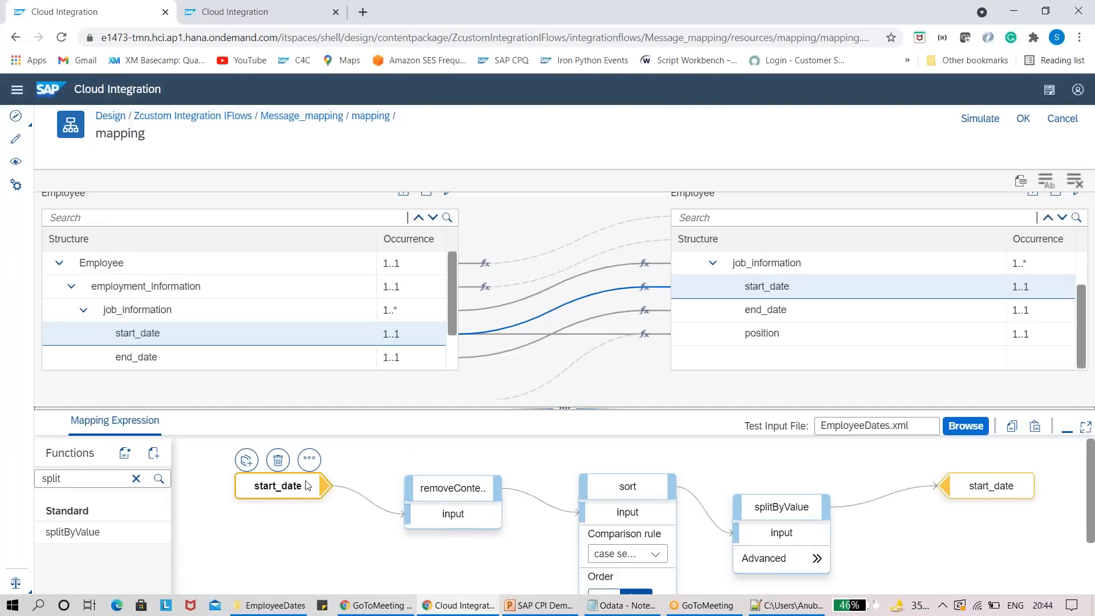
{"action": "left_click", "coordinate": [309, 459]}
{"action": "mouse_move", "coordinate": [402, 448]}
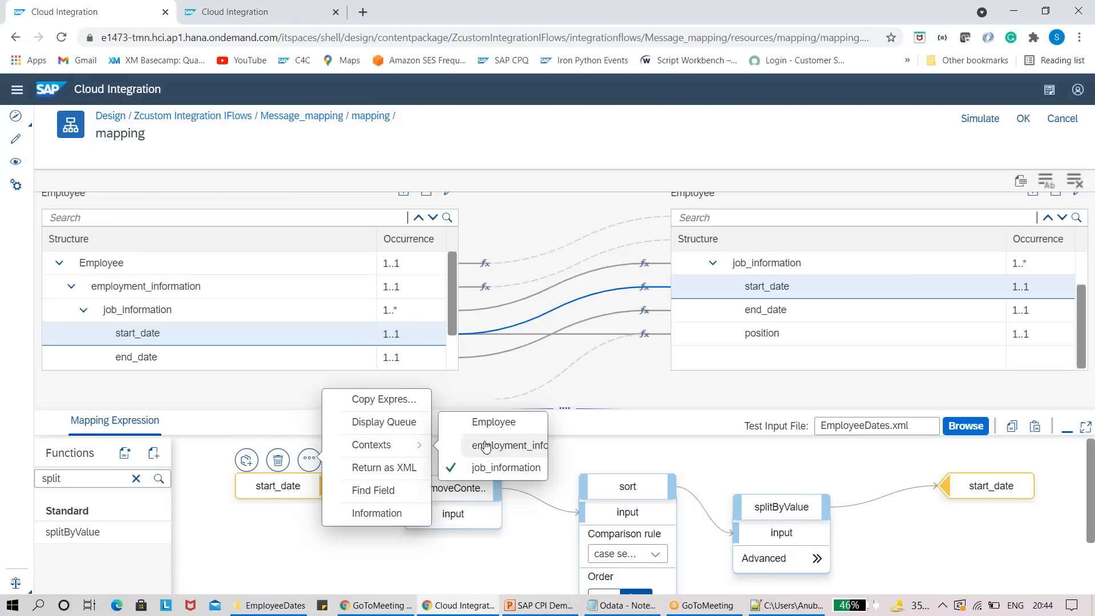
{"action": "left_click", "coordinate": [487, 424]}
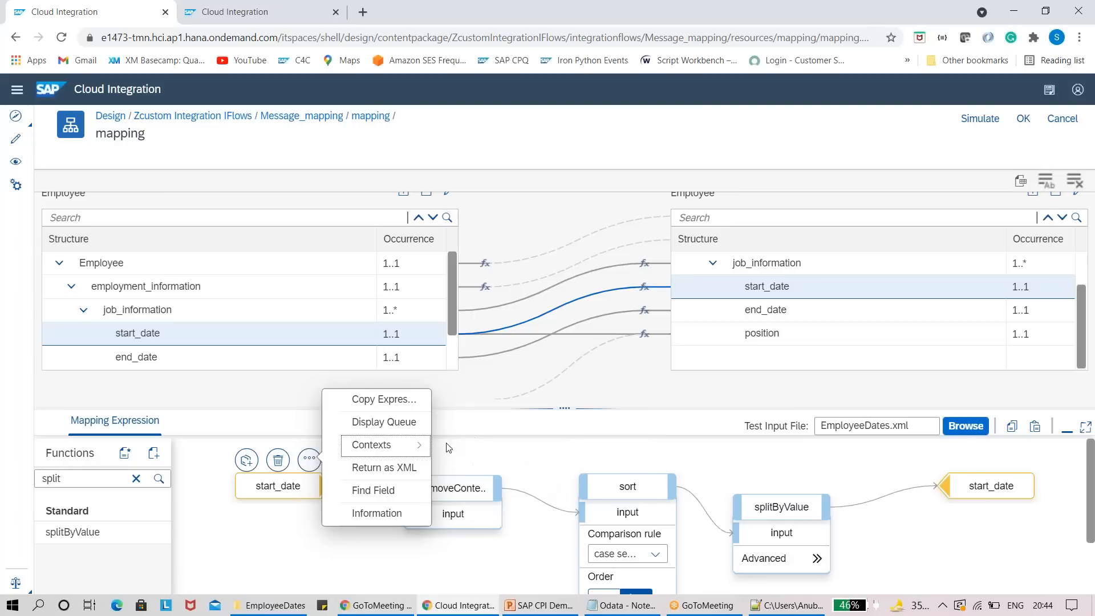
Step: Display the source start_date node's message queue under the Employee context to examine its entries, and close it
{"action": "left_click", "coordinate": [312, 484]}
{"action": "left_click", "coordinate": [310, 460]}
{"action": "left_click", "coordinate": [349, 432]}
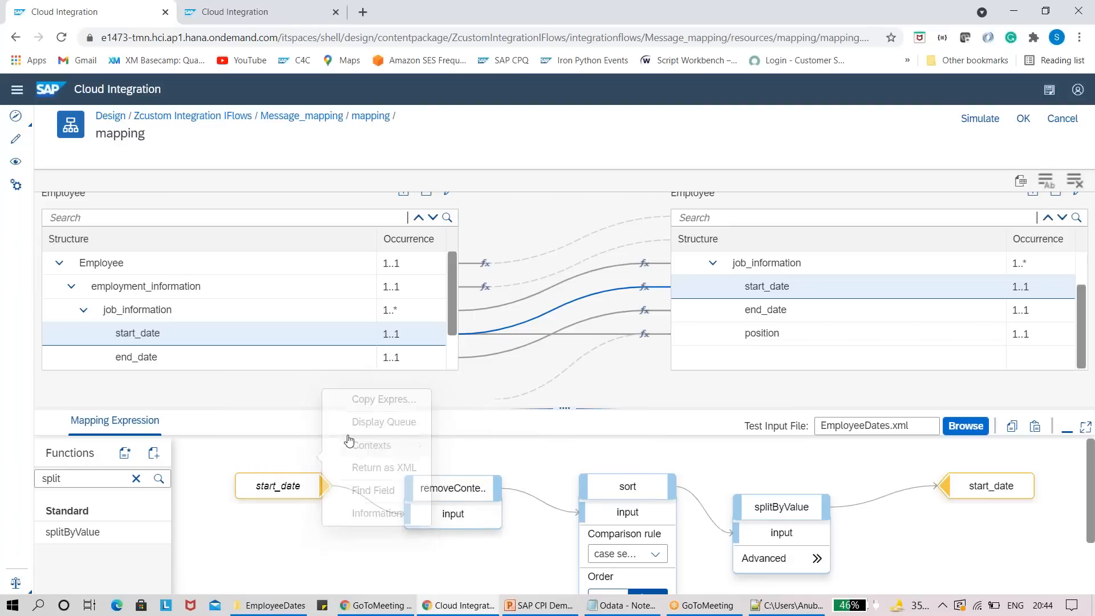
{"action": "left_click", "coordinate": [317, 486]}
{"action": "left_click", "coordinate": [309, 459]}
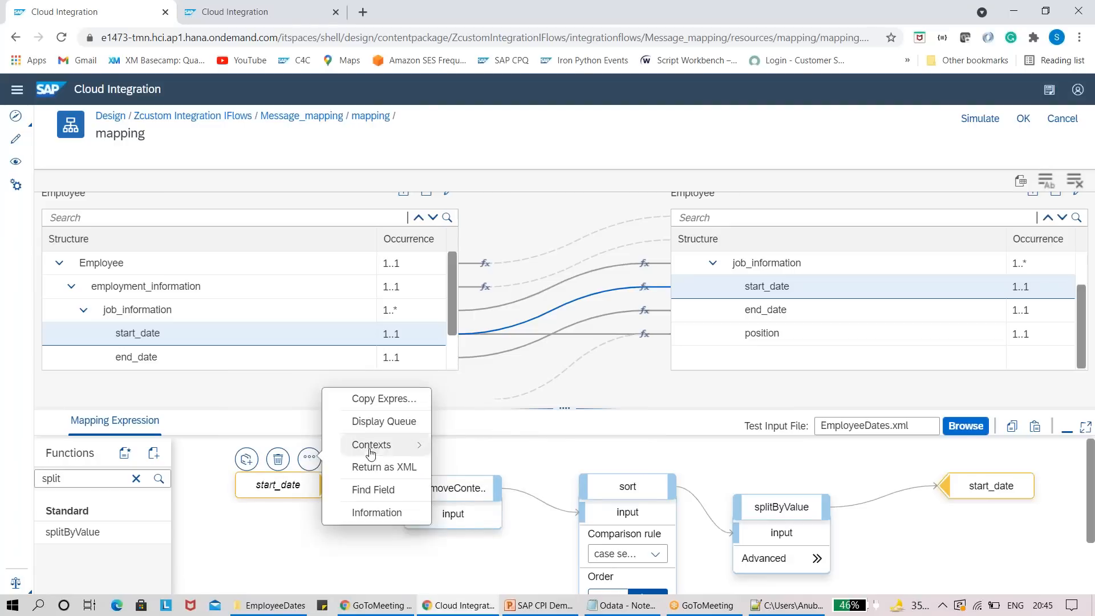
{"action": "left_click", "coordinate": [351, 421]}
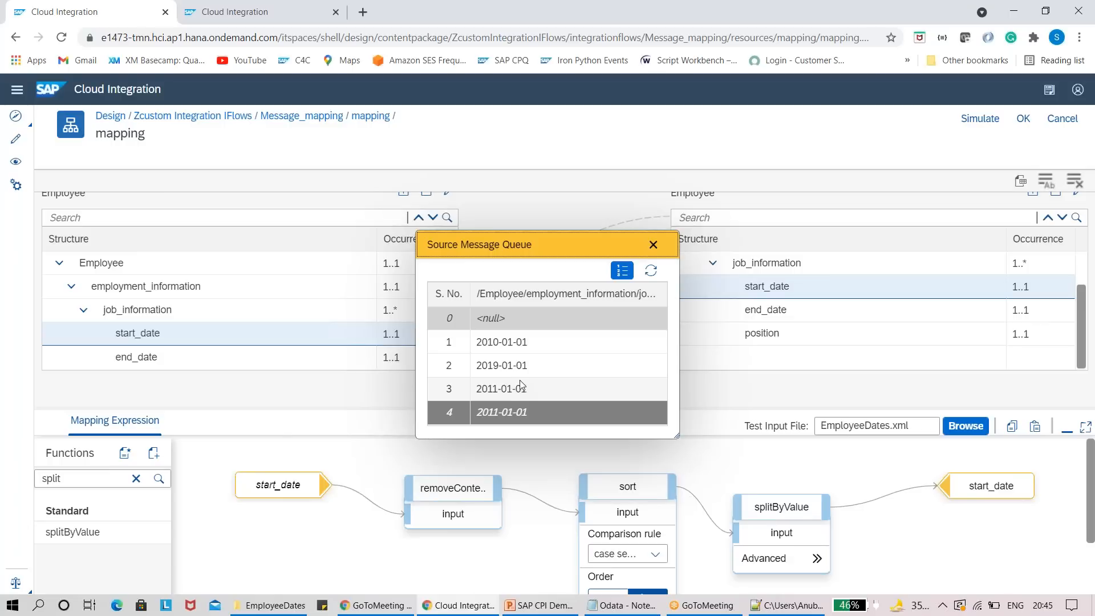
{"action": "left_click", "coordinate": [653, 246]}
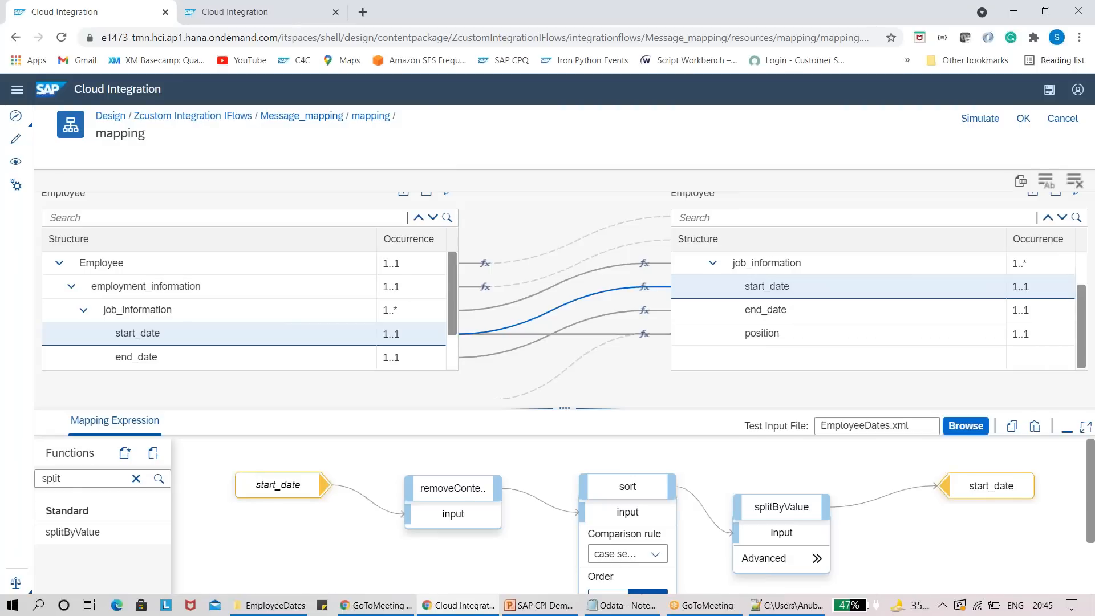
Step: Leave the mapping editor for the Message_mapping integration flow, and return to the Zcustom Integration IFlows package
{"action": "left_click", "coordinate": [302, 115]}
{"action": "left_click", "coordinate": [592, 367]}
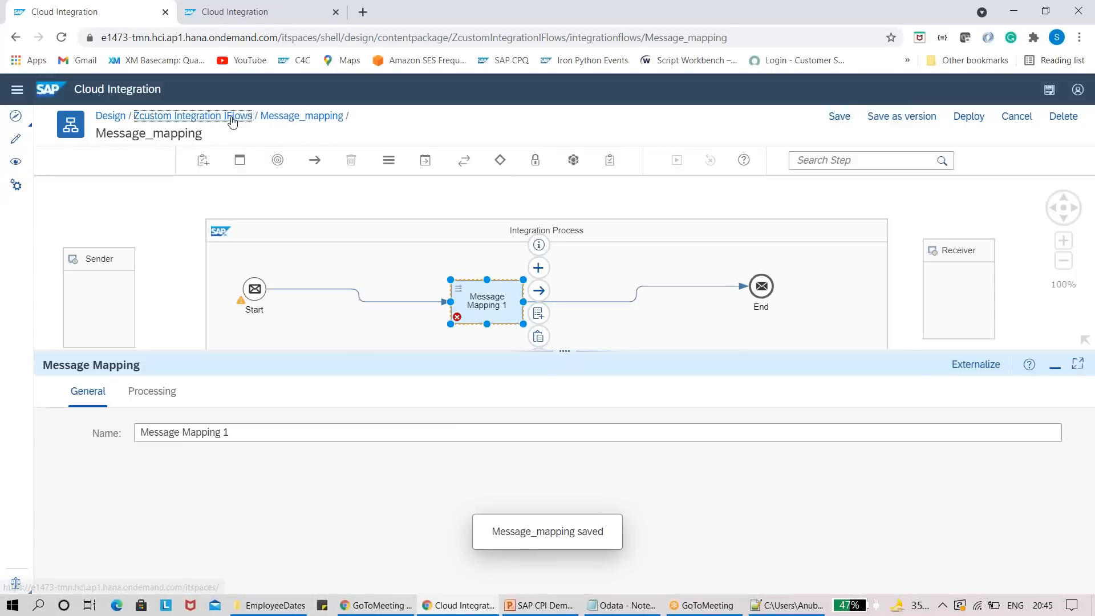
{"action": "left_click", "coordinate": [232, 117]}
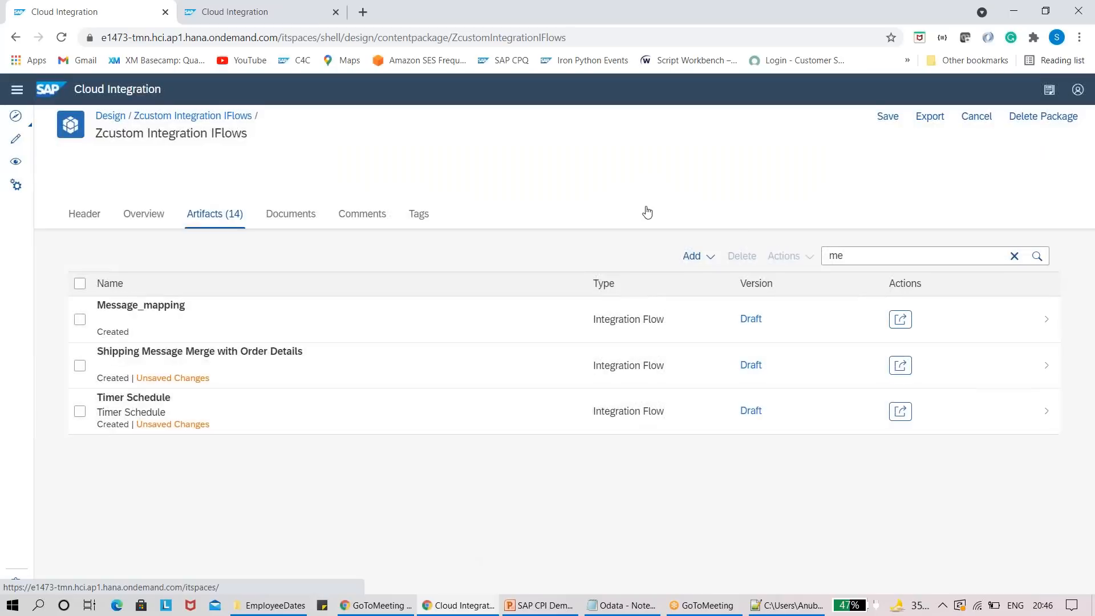
Step: Create a new integration flow named messagemapping2 in the Zcustom Integration IFlows package
{"action": "left_click", "coordinate": [714, 260]}
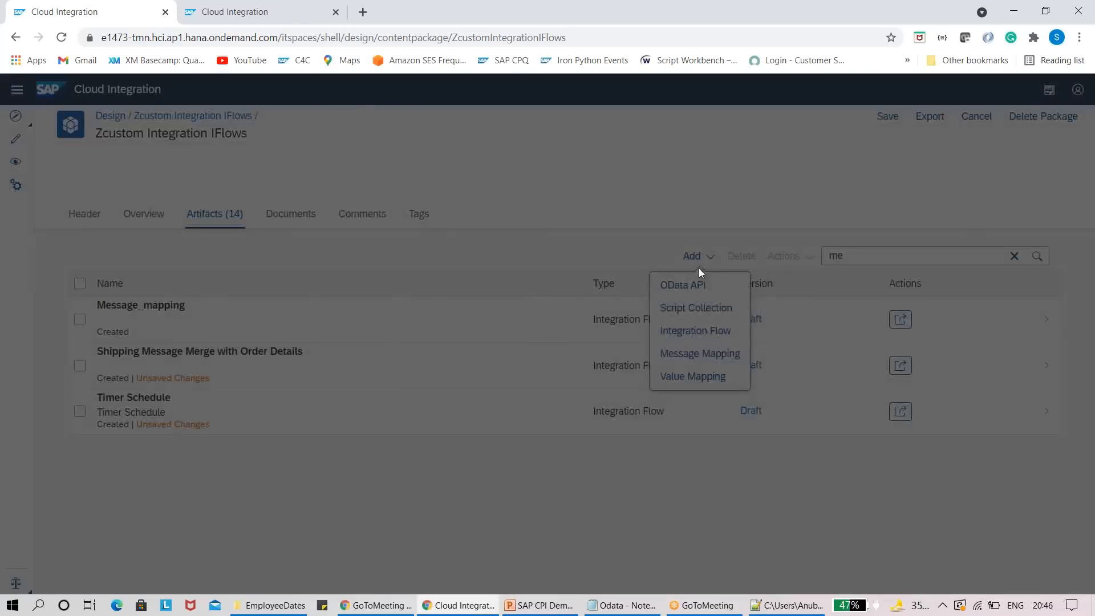
{"action": "left_click", "coordinate": [706, 335]}
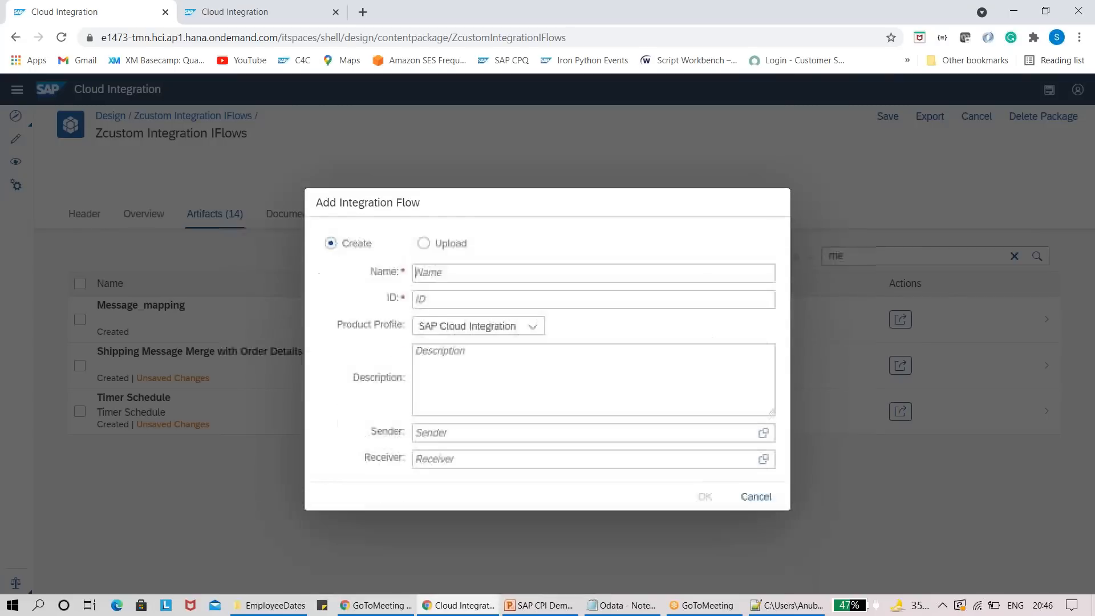
{"action": "left_click", "coordinate": [496, 258]}
{"action": "type", "text": "messahe"}
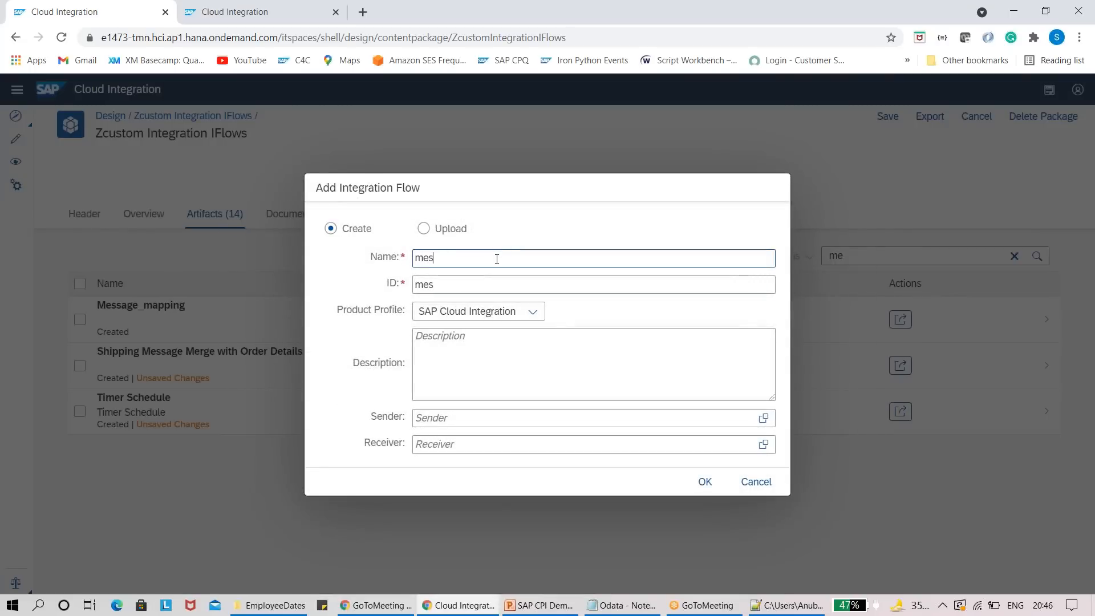
{"action": "key", "text": "BackSpace"}
{"action": "key", "text": "BackSpace"}
{"action": "type", "text": "gemapping"}
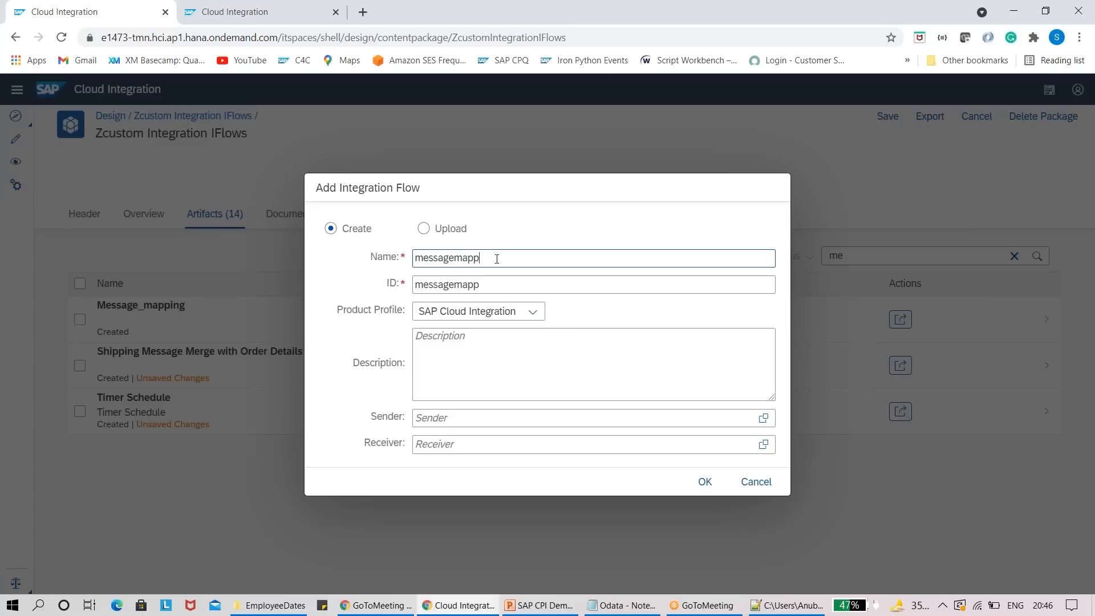
{"action": "type", "text": "2"}
{"action": "left_click", "coordinate": [760, 549]}
{"action": "left_click", "coordinate": [705, 484]}
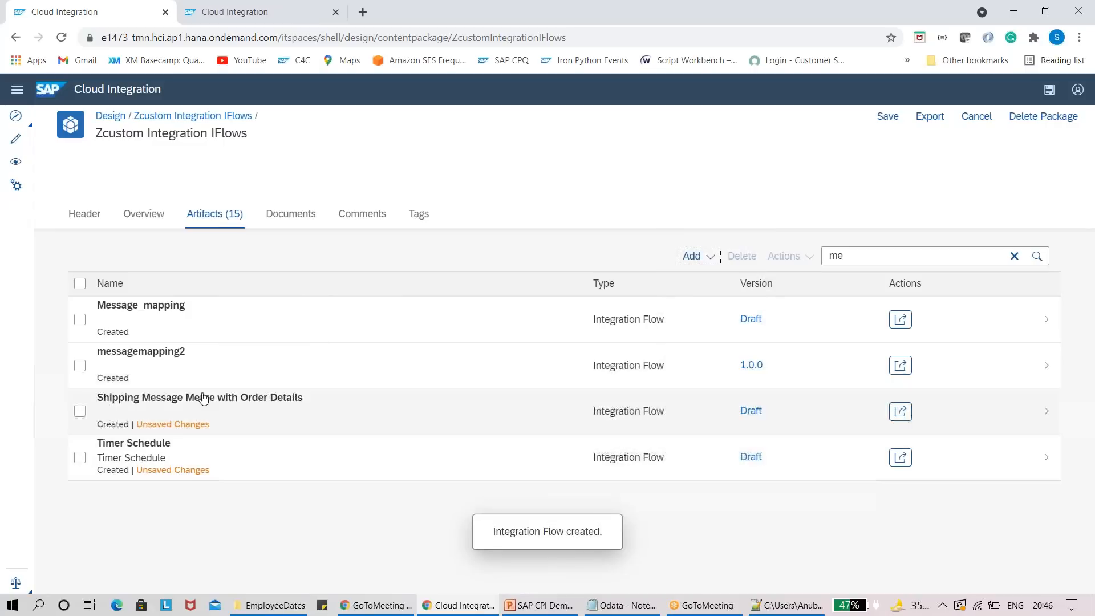
Step: Open the messagemapping2 integration flow for editing and add a Message Mapping step between Start and End
{"action": "left_click", "coordinate": [165, 355]}
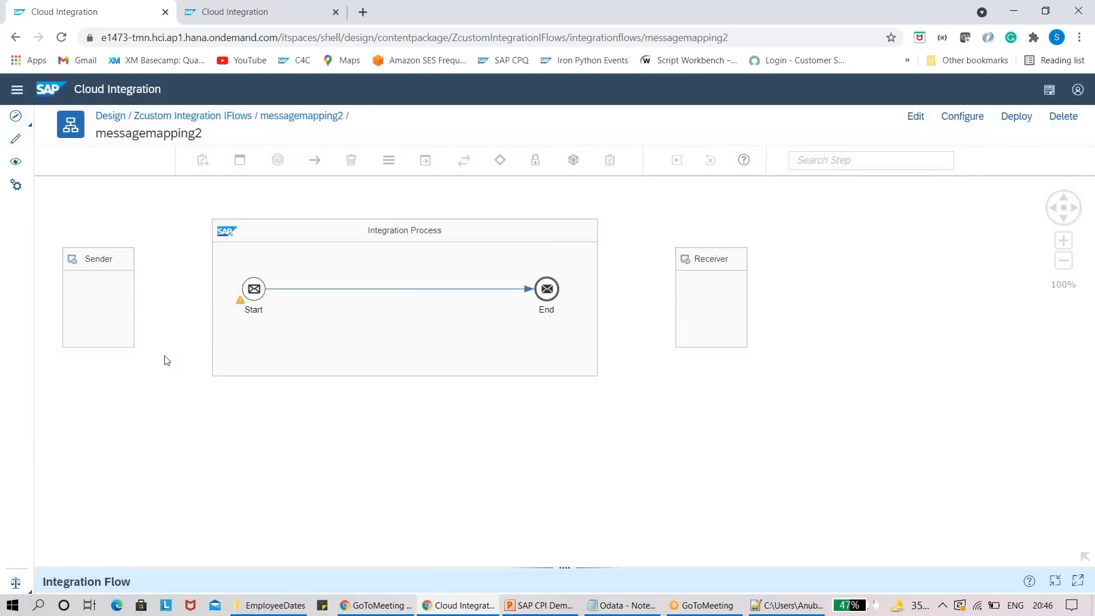
{"action": "left_click", "coordinate": [912, 120]}
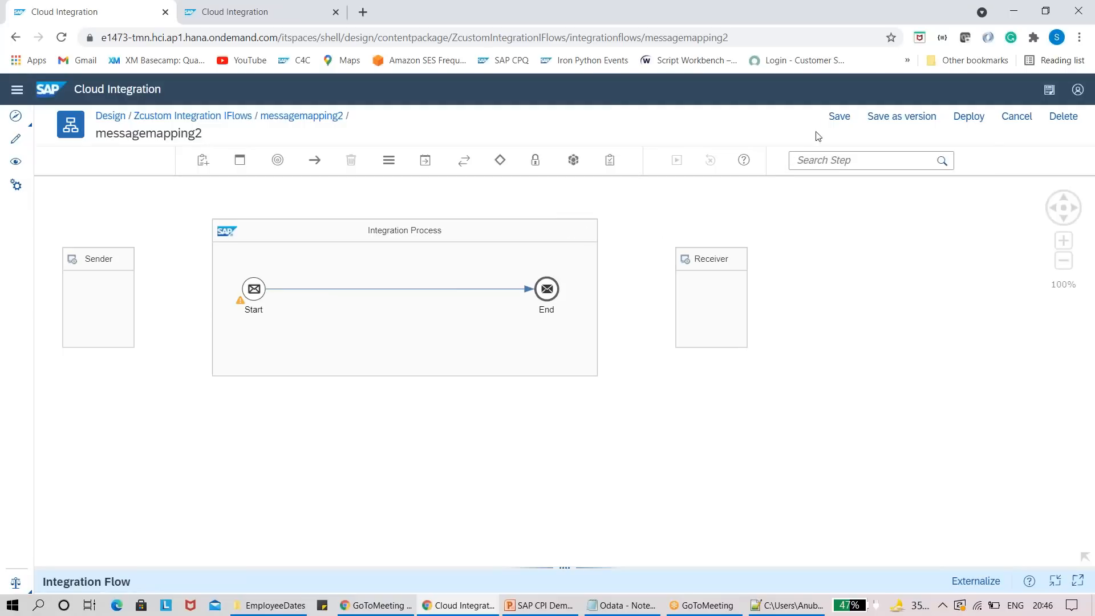
{"action": "left_click", "coordinate": [388, 160]}
{"action": "left_click", "coordinate": [393, 217]}
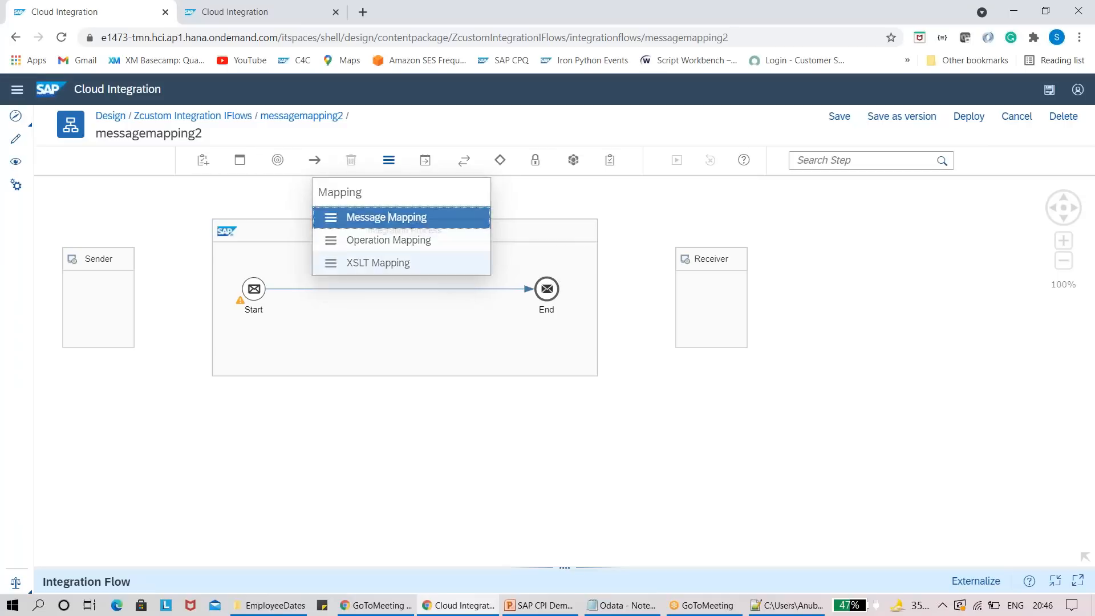
{"action": "left_click", "coordinate": [385, 288]}
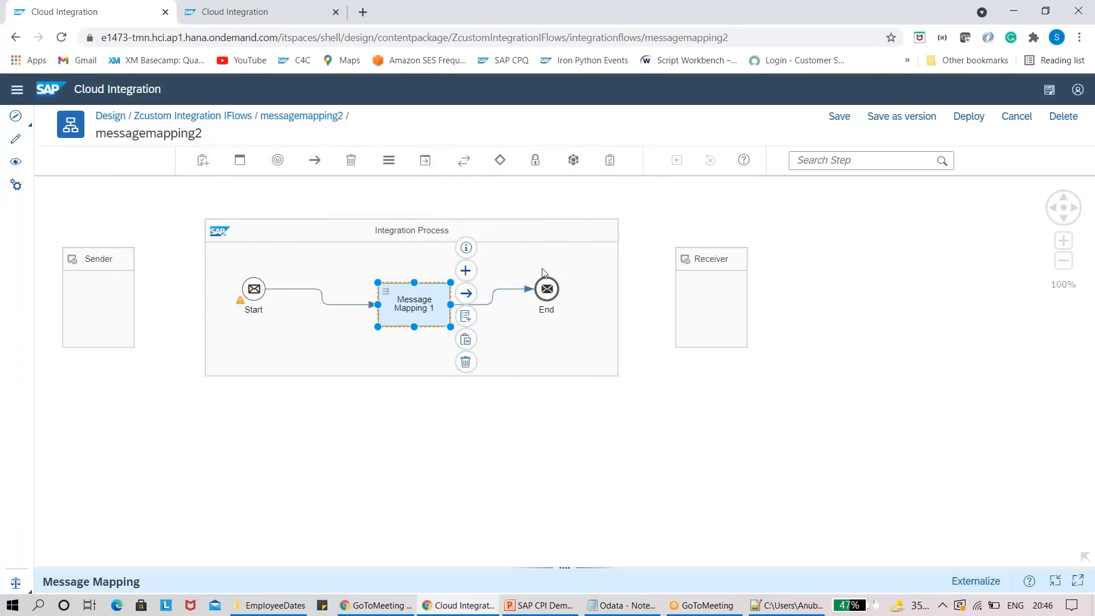
Step: Switch to the SAP CPI Demo May presentation in PowerPoint and insert a new slide after the Data Sorting slide
{"action": "left_click", "coordinate": [561, 606]}
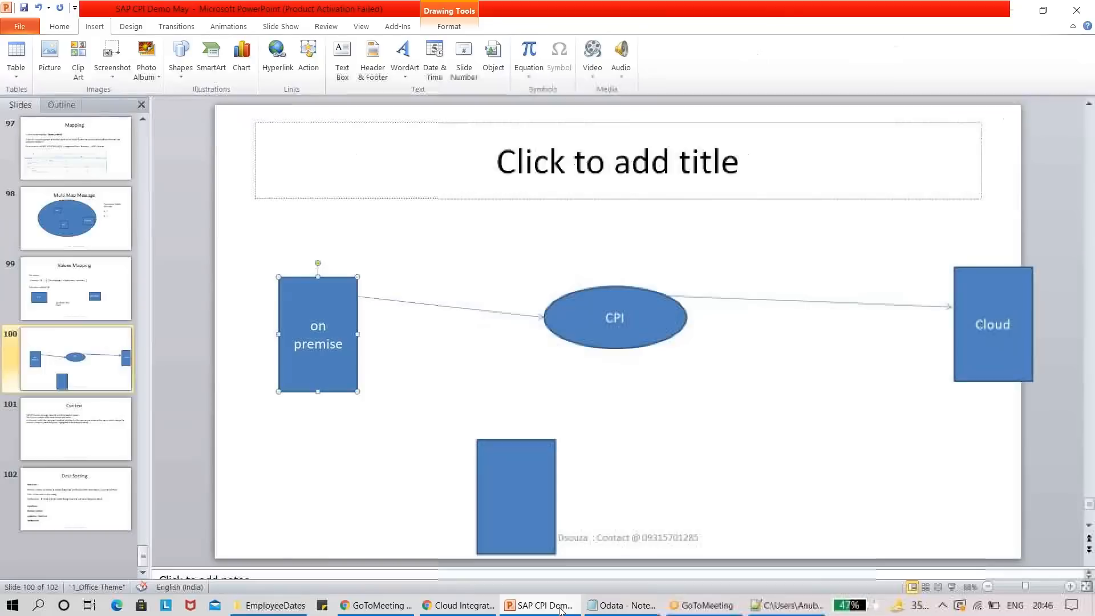
{"action": "left_click", "coordinate": [73, 494]}
{"action": "right_click", "coordinate": [73, 494]}
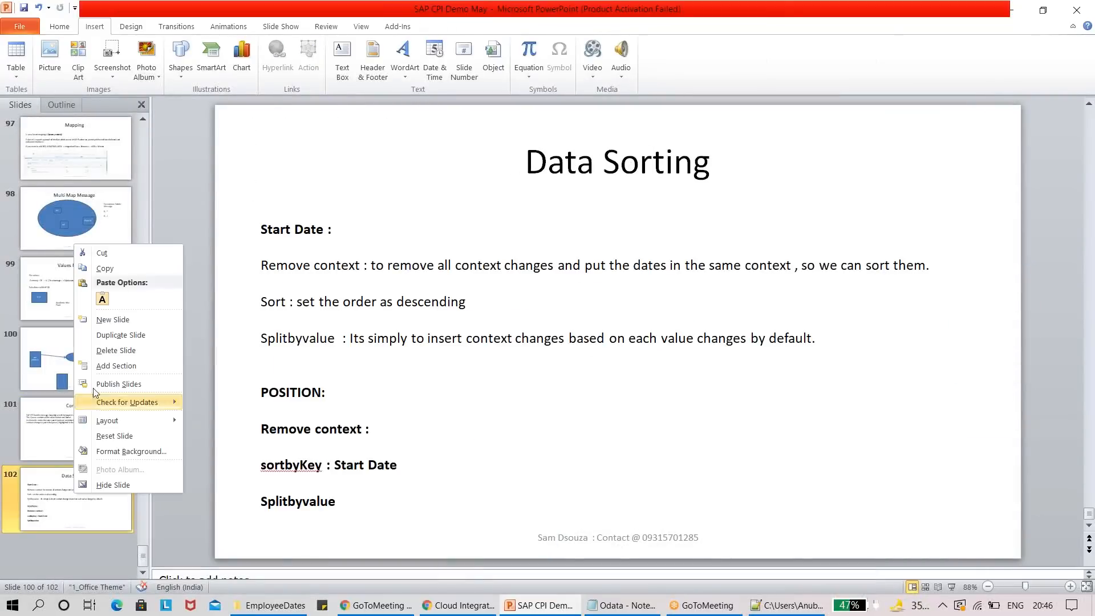
{"action": "left_click", "coordinate": [106, 320]}
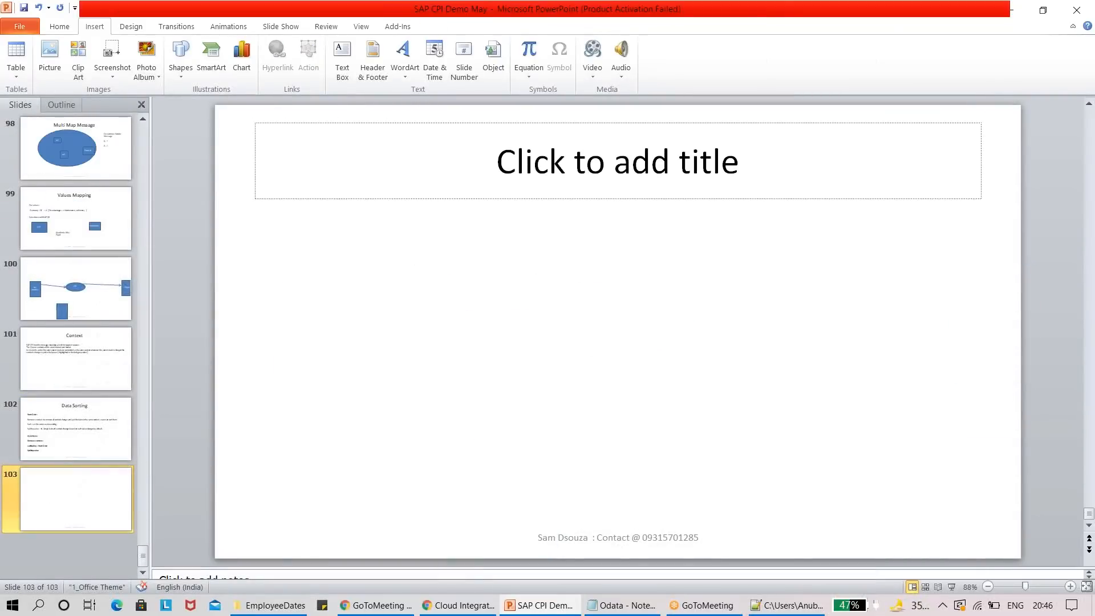
Step: Title the new slide "Flat Structure => Tree Structure"
{"action": "left_click", "coordinate": [535, 185]}
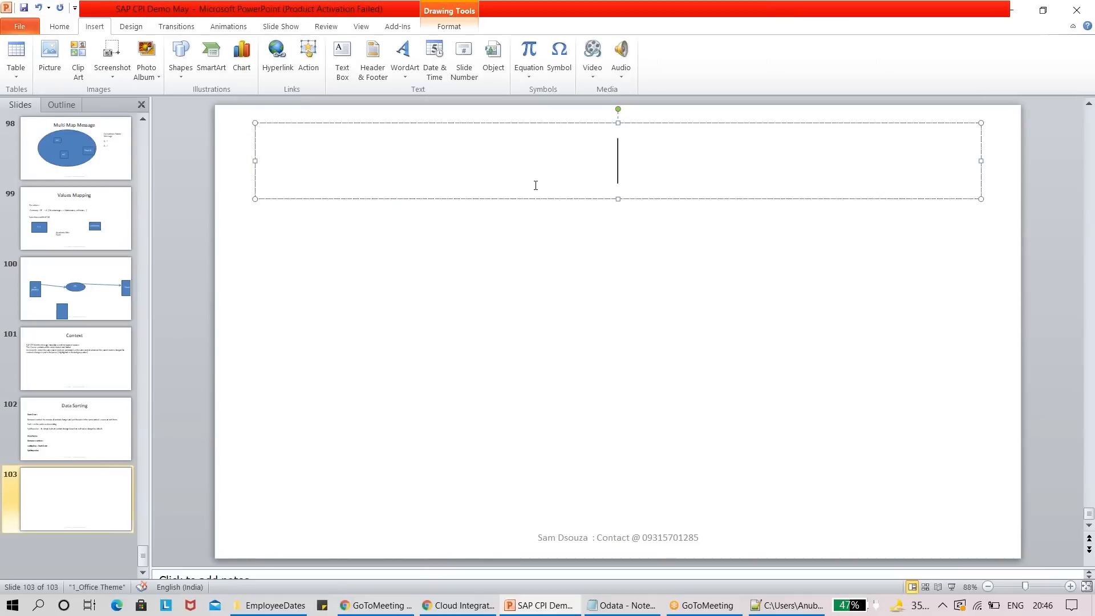
{"action": "type", "text": "Flat S"}
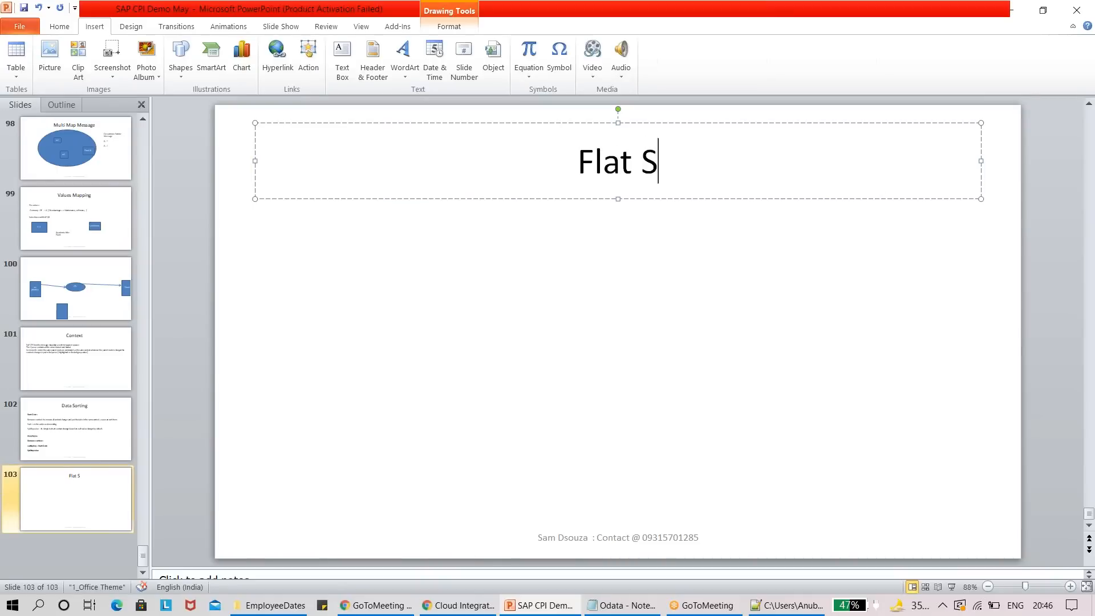
{"action": "type", "text": "tructure "}
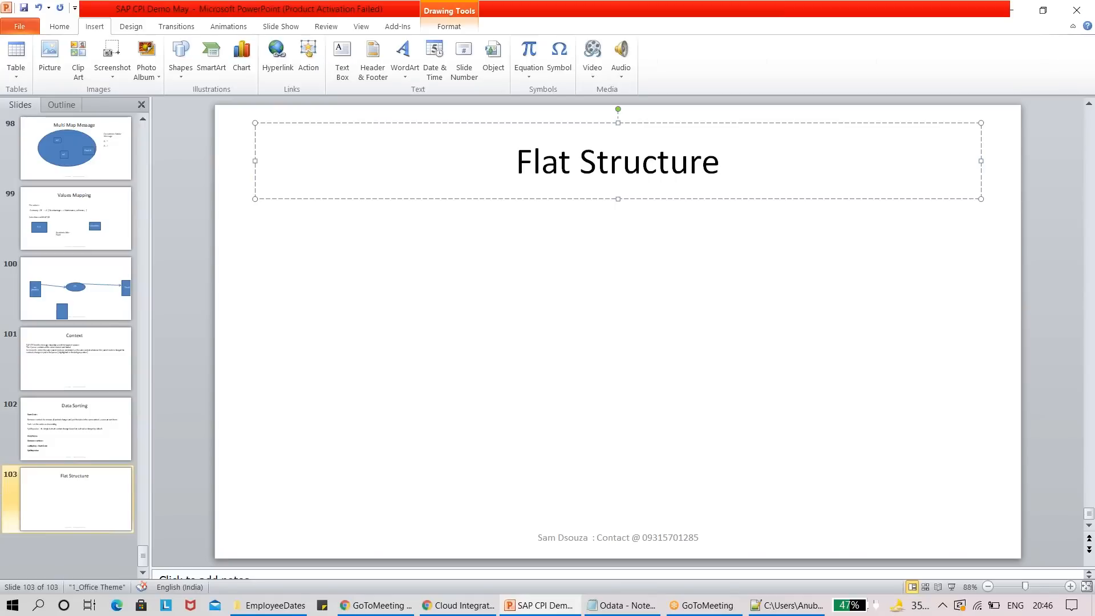
{"action": "type", "text": "="}
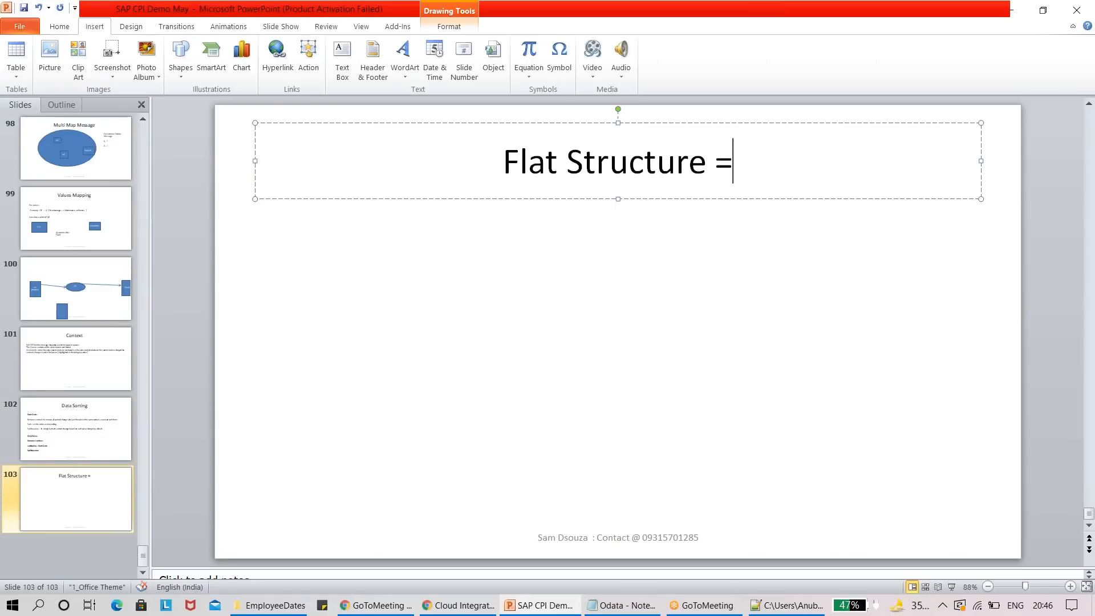
{"action": "type", "text": "> Tree"}
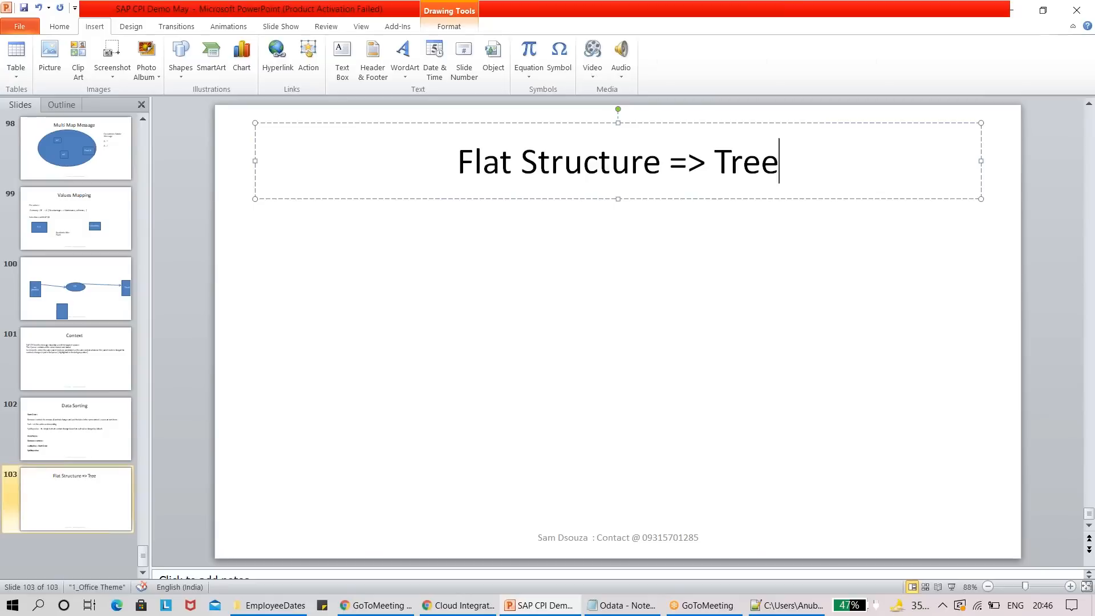
{"action": "type", "text": " Structure"}
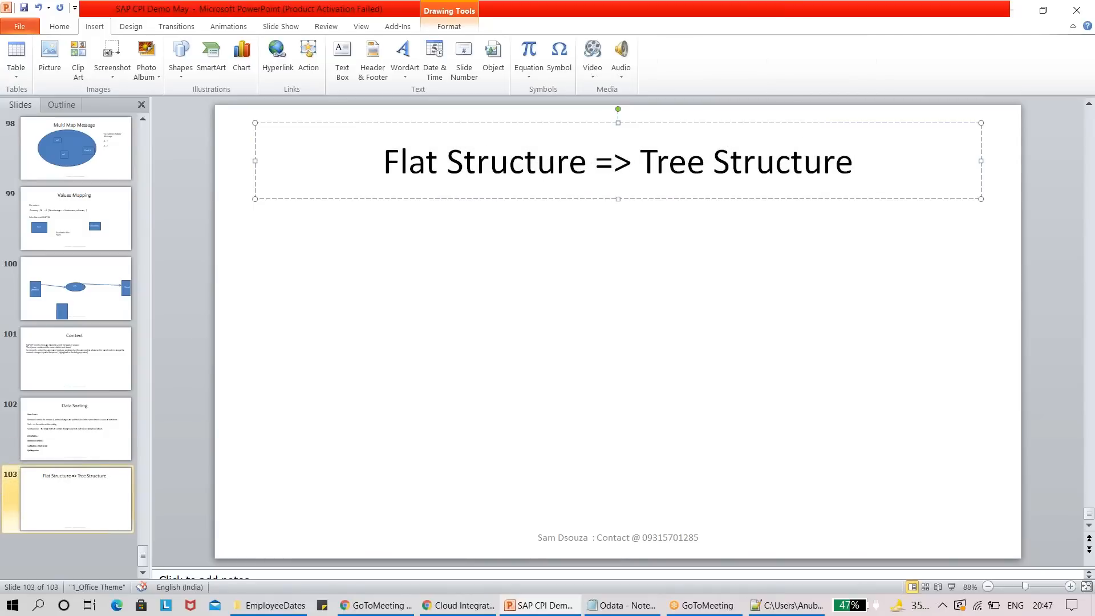
Step: From the desktop, go to the CPIResources > mapping > EmployeeTree folder and open the EmployeeTree schema in Notepad++ to examine its elements
{"action": "key", "text": "super+d"}
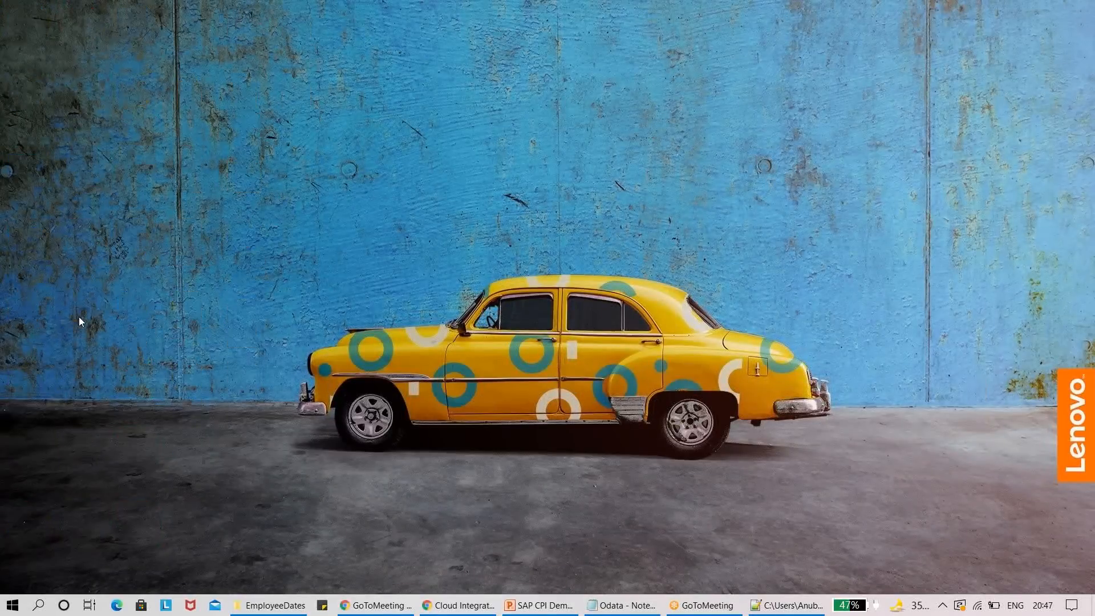
{"action": "double_click", "coordinate": [80, 320]}
{"action": "double_click", "coordinate": [177, 152]}
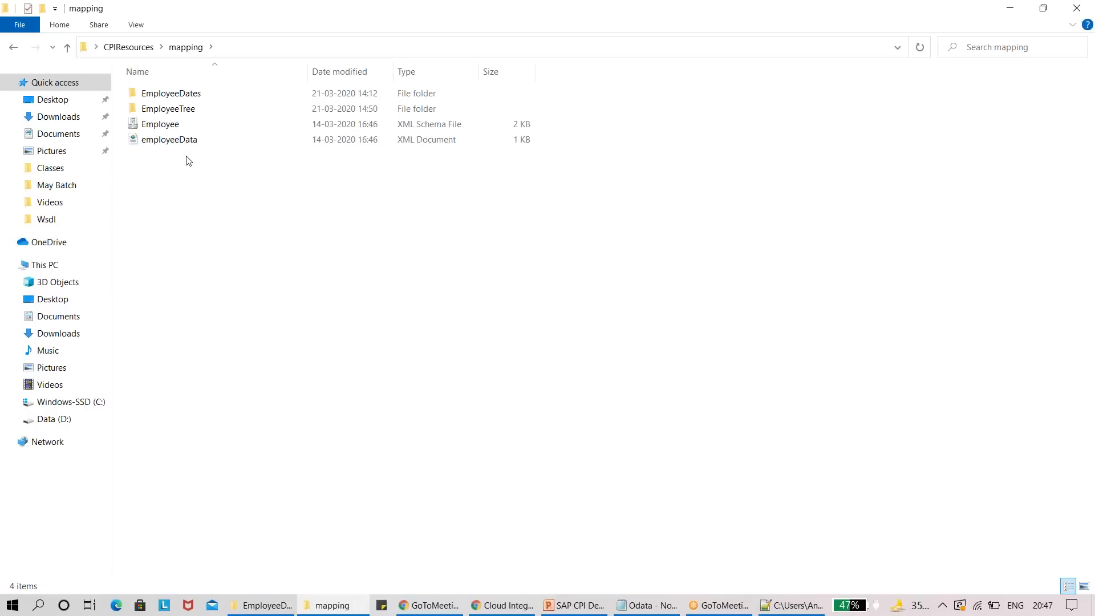
{"action": "double_click", "coordinate": [187, 108]}
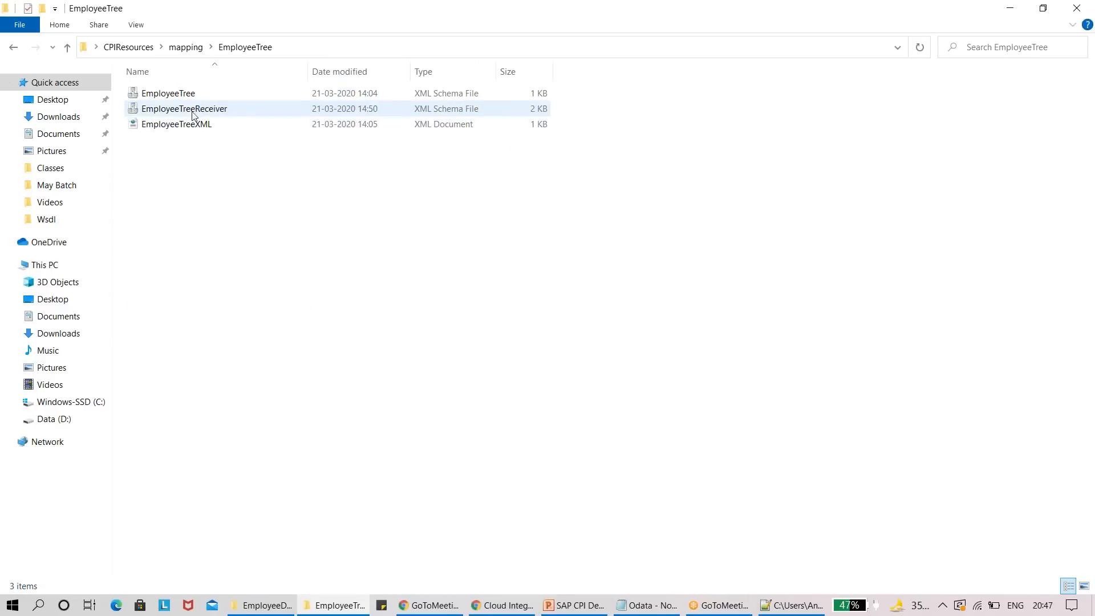
{"action": "left_click", "coordinate": [186, 102]}
{"action": "right_click", "coordinate": [185, 99]}
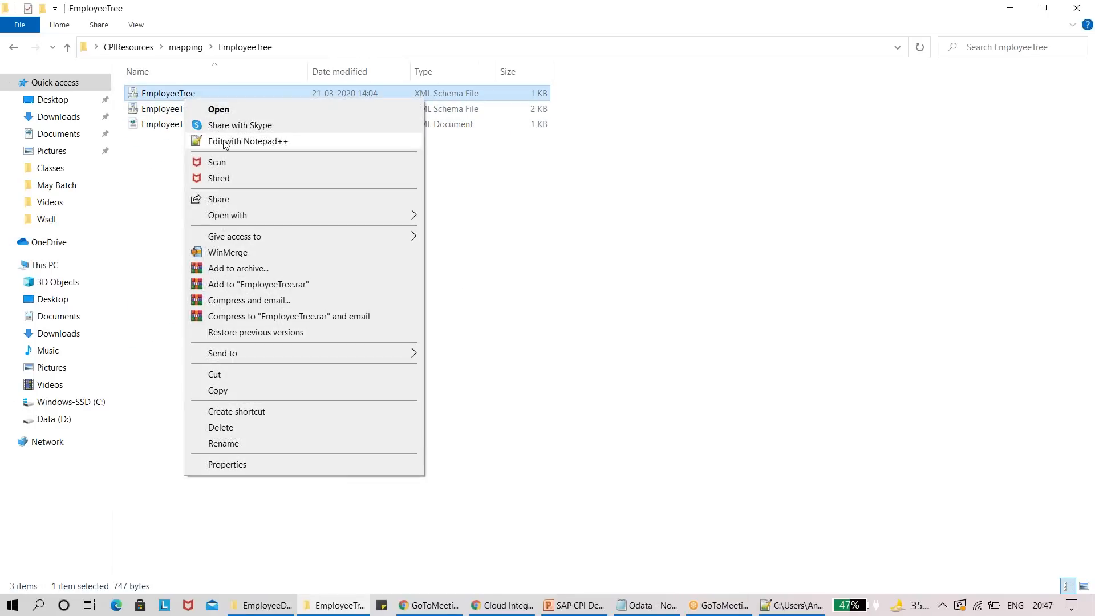
{"action": "left_click", "coordinate": [248, 141]}
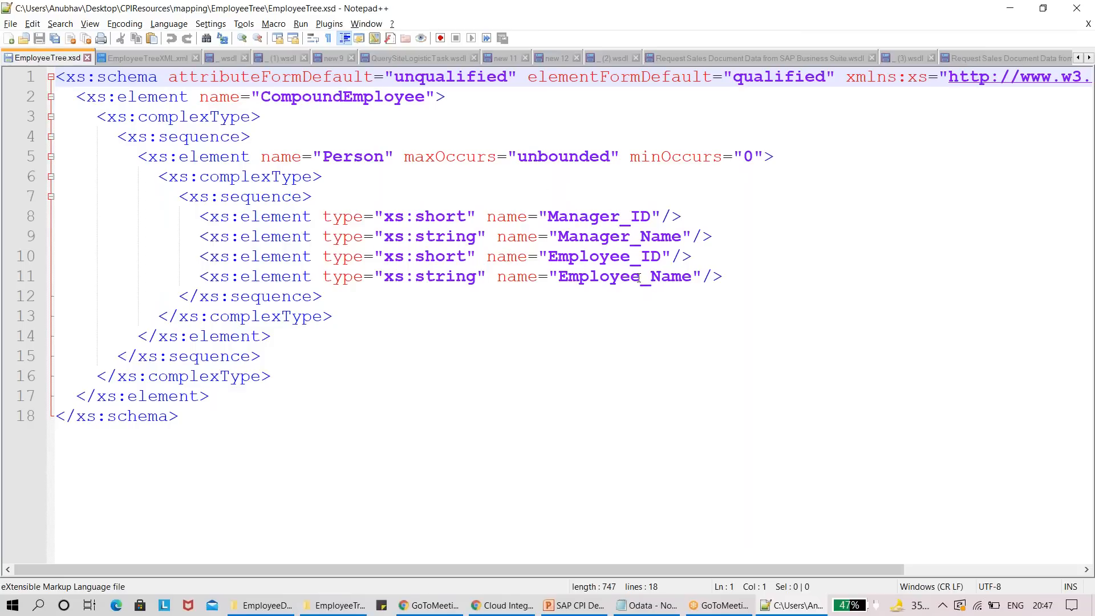
Step: Return to the EmployeeTree folder and open the EmployeeTreeXML document in Notepad++
{"action": "key", "text": "alt+Tab"}
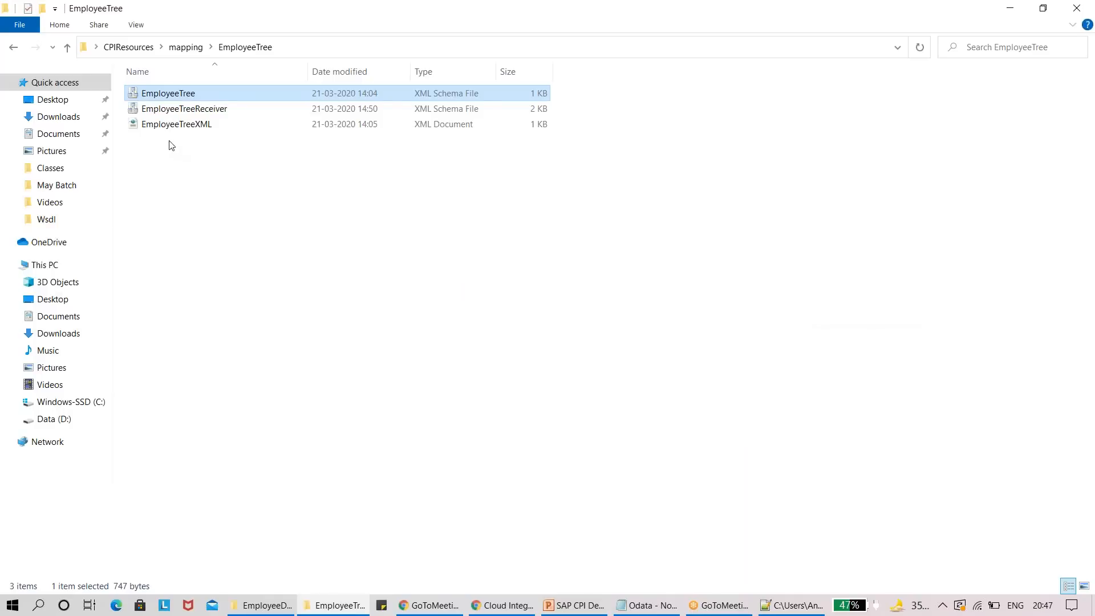
{"action": "left_click", "coordinate": [170, 125]}
{"action": "right_click", "coordinate": [170, 125]}
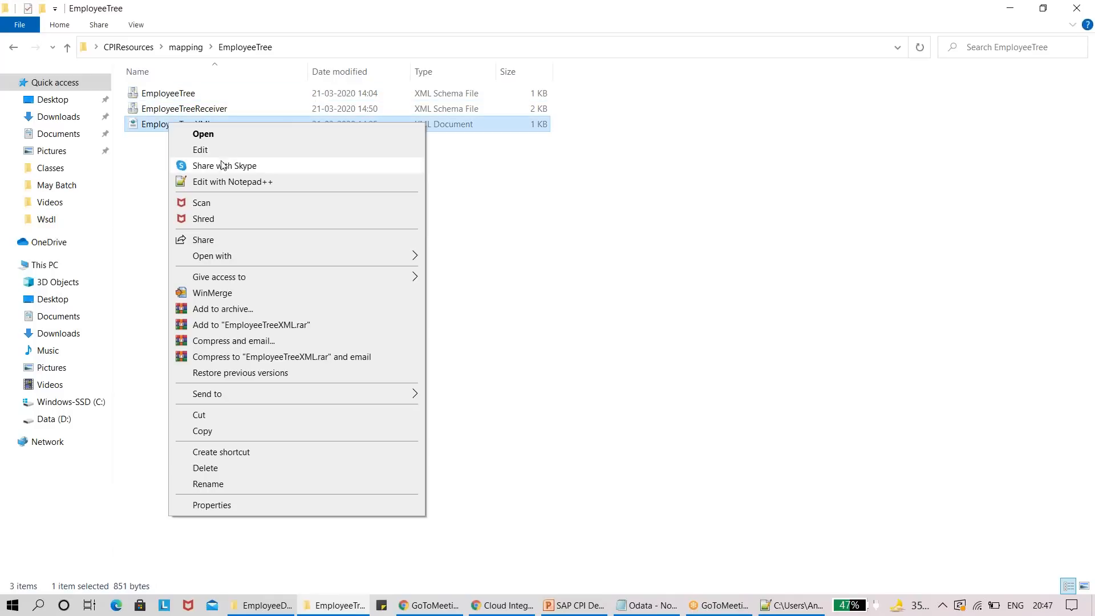
{"action": "left_click", "coordinate": [220, 180]}
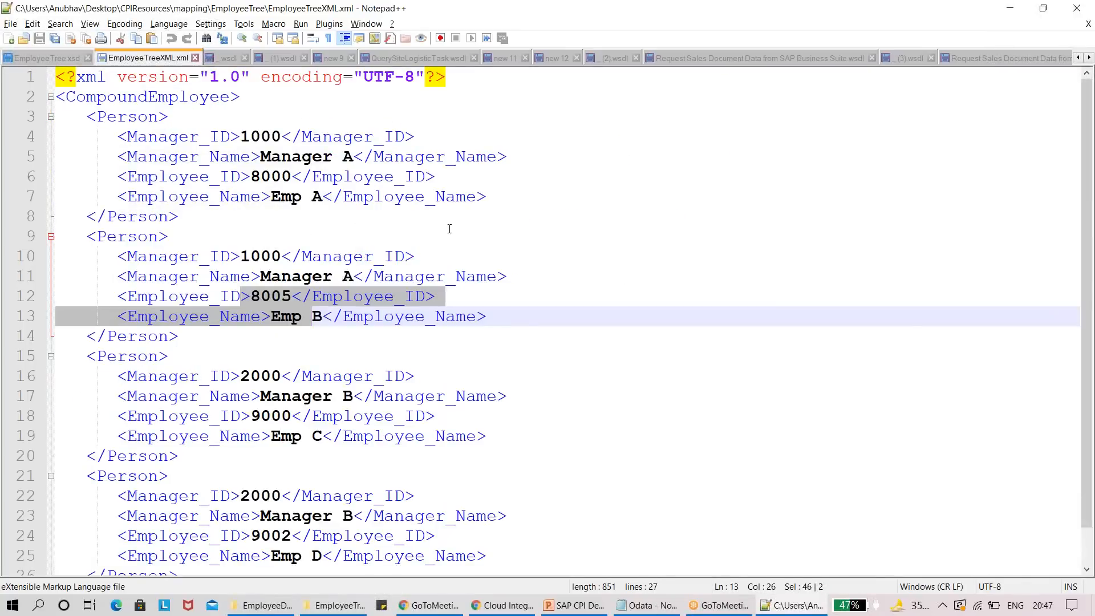
{"action": "left_click", "coordinate": [449, 229]}
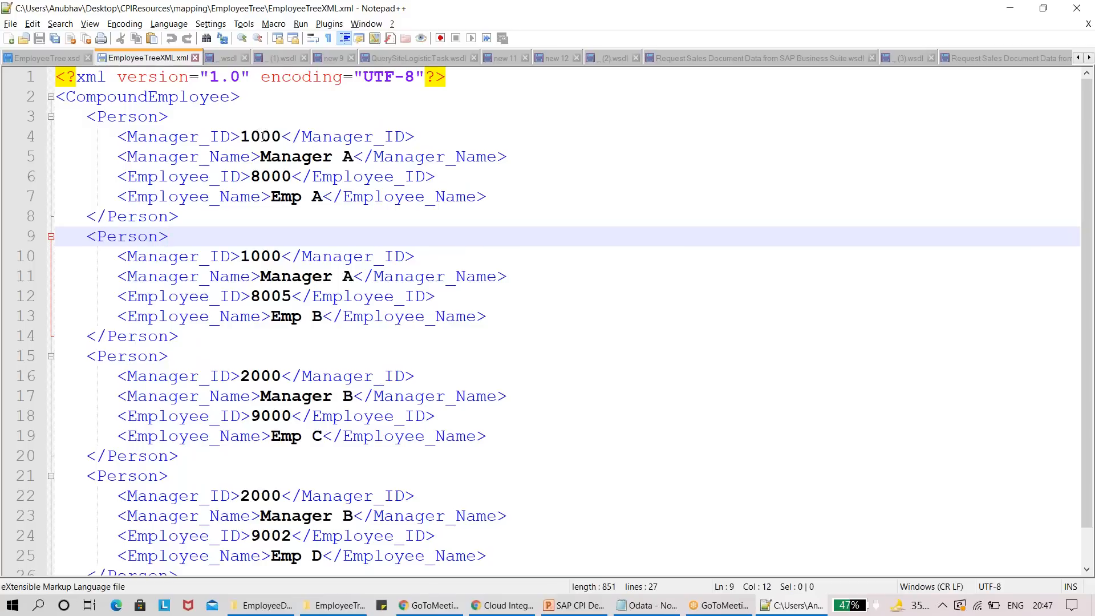
Step: Examine in the EmployeeTreeXML document which employees belong to manager IDs 1000 and 2000 across the Person records
{"action": "left_click_drag", "start_coordinate": [282, 136], "coordinate": [251, 135]}
{"action": "left_click_drag", "start_coordinate": [322, 313], "coordinate": [303, 303]}
{"action": "left_click", "coordinate": [321, 199]}
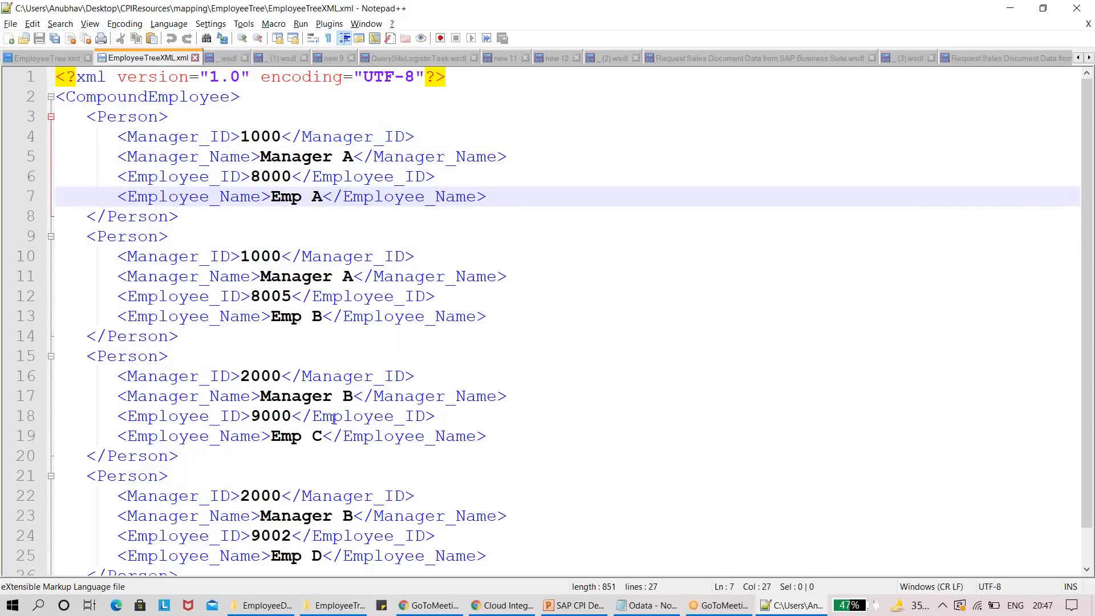
{"action": "left_click_drag", "start_coordinate": [1088, 213], "coordinate": [1086, 255]}
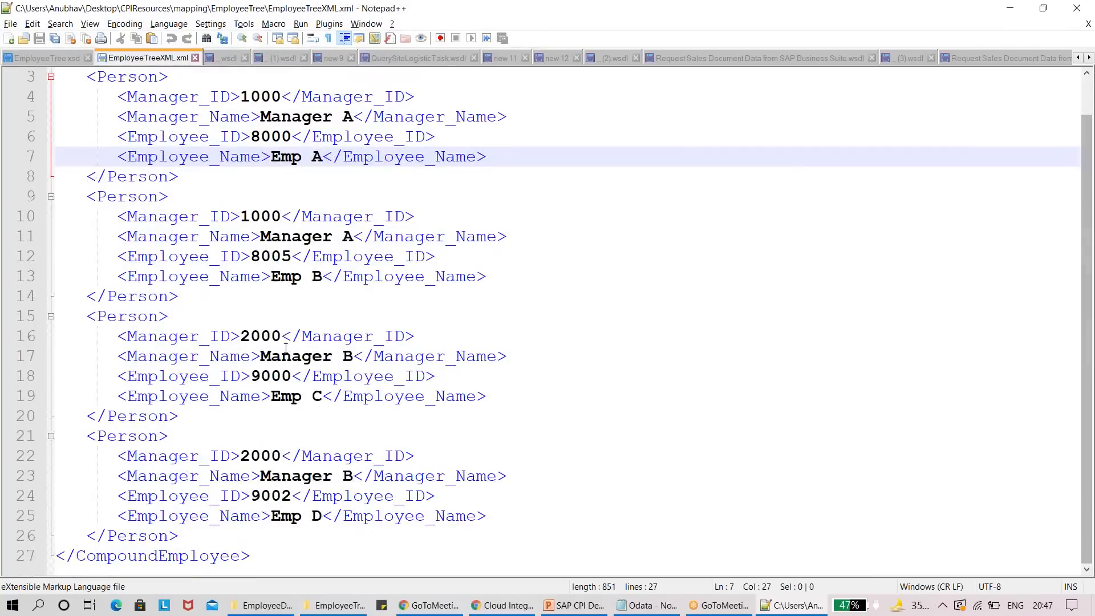
{"action": "left_click_drag", "start_coordinate": [282, 336], "coordinate": [244, 335]}
{"action": "left_click", "coordinate": [302, 395]}
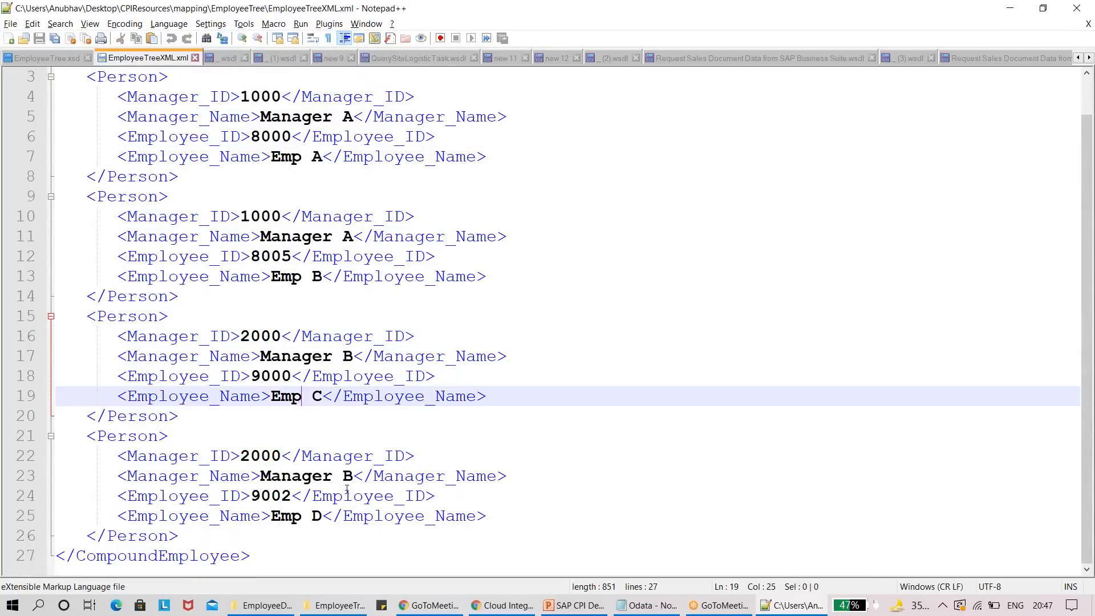
{"action": "left_click", "coordinate": [329, 516]}
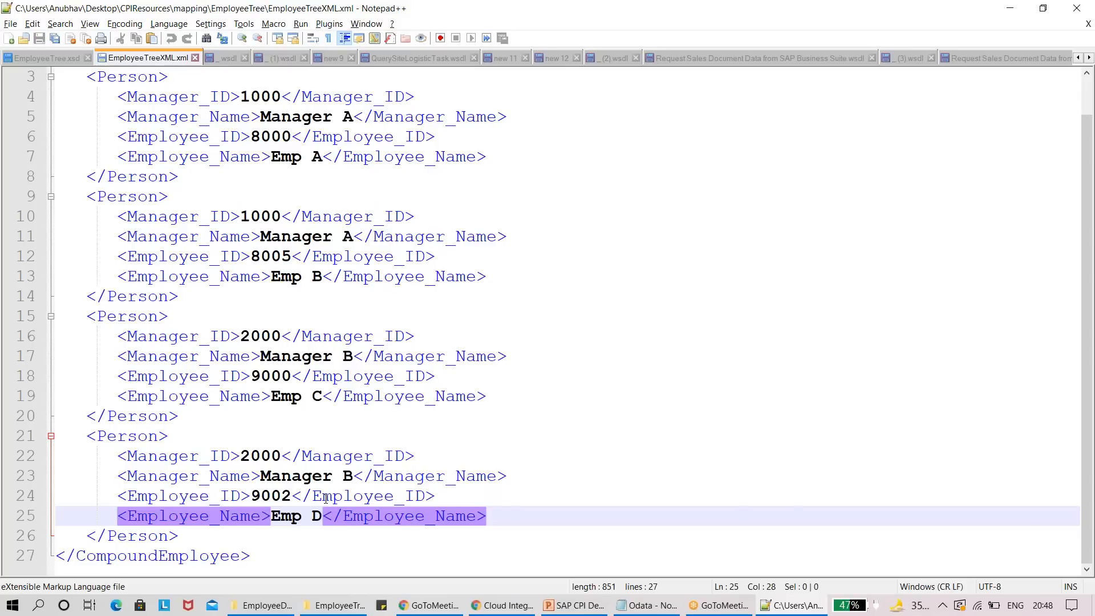
Step: Open the EmployeeTreeReceiver schema from the EmployeeTree folder in Notepad++ and examine how Employee is nested under Person
{"action": "key", "text": "alt+Tab"}
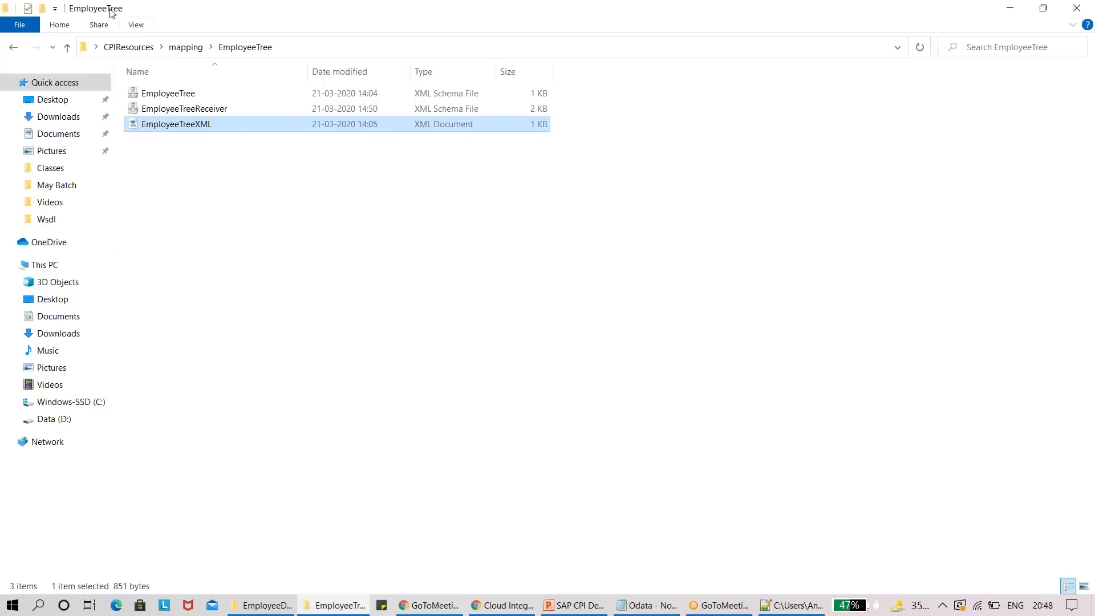
{"action": "left_click", "coordinate": [185, 112]}
{"action": "right_click", "coordinate": [185, 116]}
{"action": "left_click", "coordinate": [254, 156]}
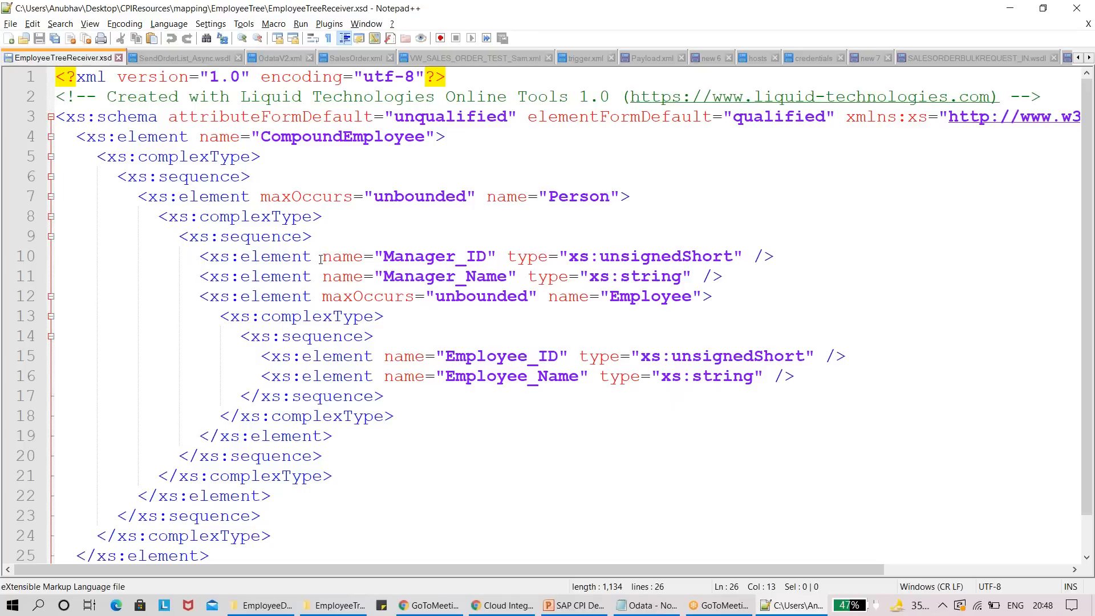
{"action": "key", "text": "alt+Tab"}
{"action": "key", "text": "alt+Tab"}
{"action": "key", "text": "Tab"}
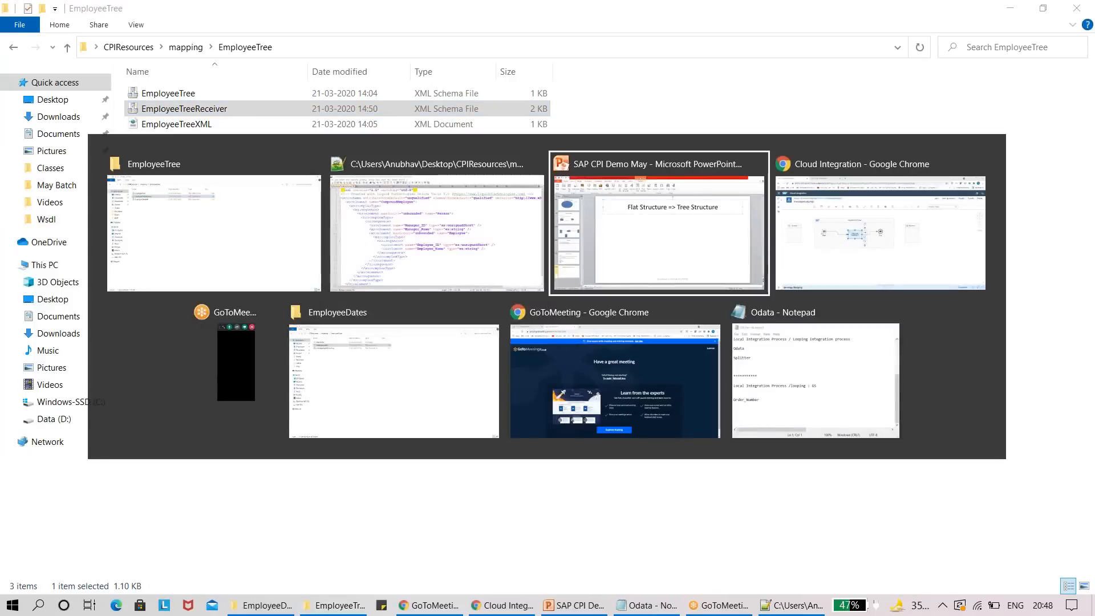
{"action": "left_click", "coordinate": [382, 185], "text": "alt"}
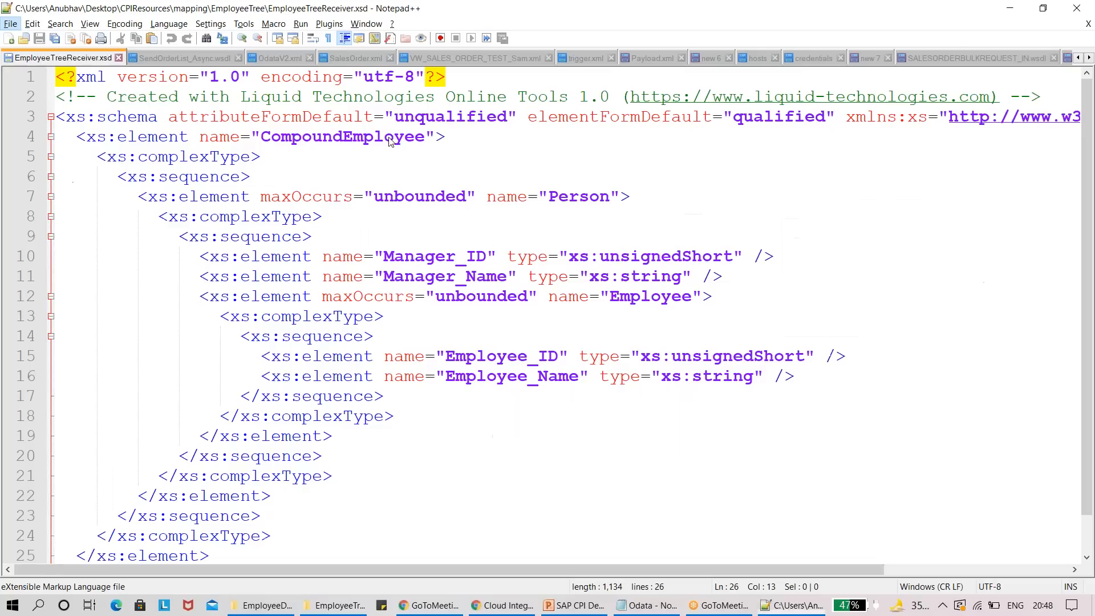
{"action": "left_click", "coordinate": [173, 58]}
{"action": "left_click", "coordinate": [80, 56]}
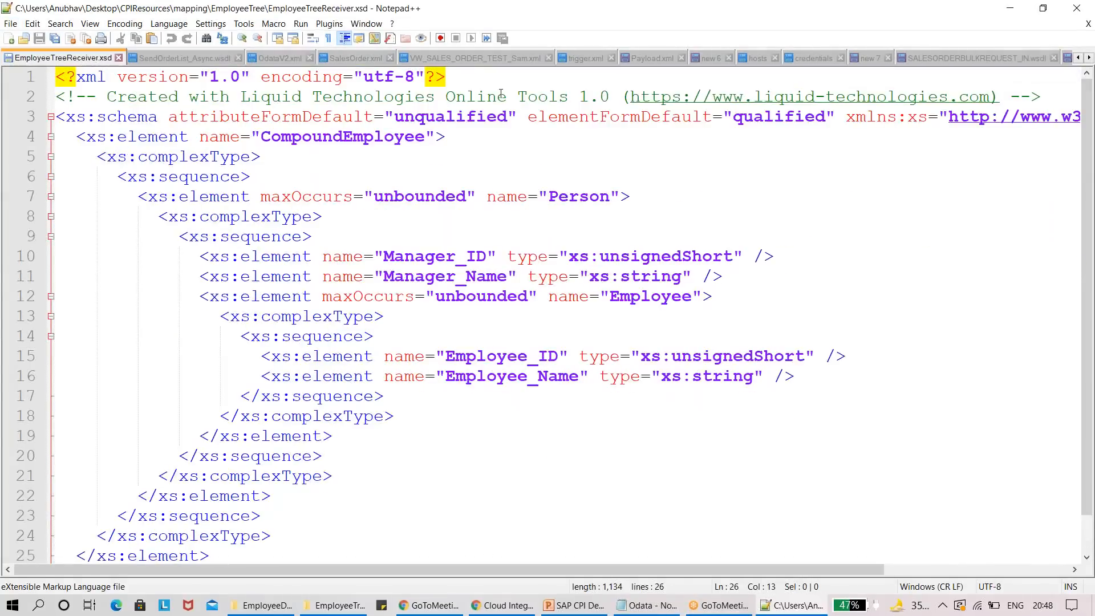
{"action": "left_click", "coordinate": [1077, 58]}
{"action": "left_click", "coordinate": [1077, 58]}
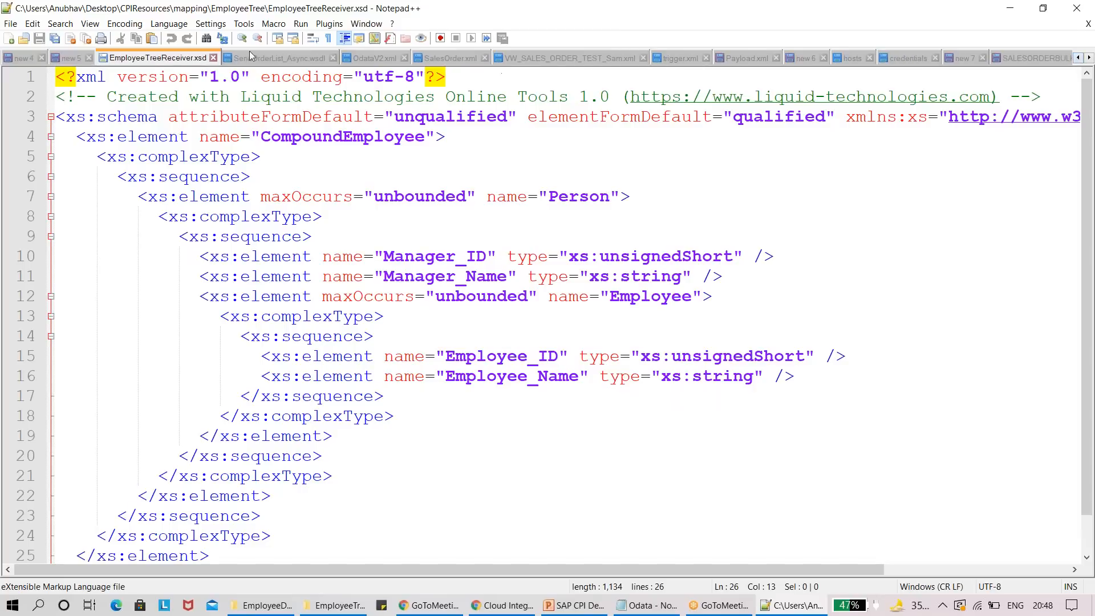
{"action": "left_click", "coordinate": [79, 59]}
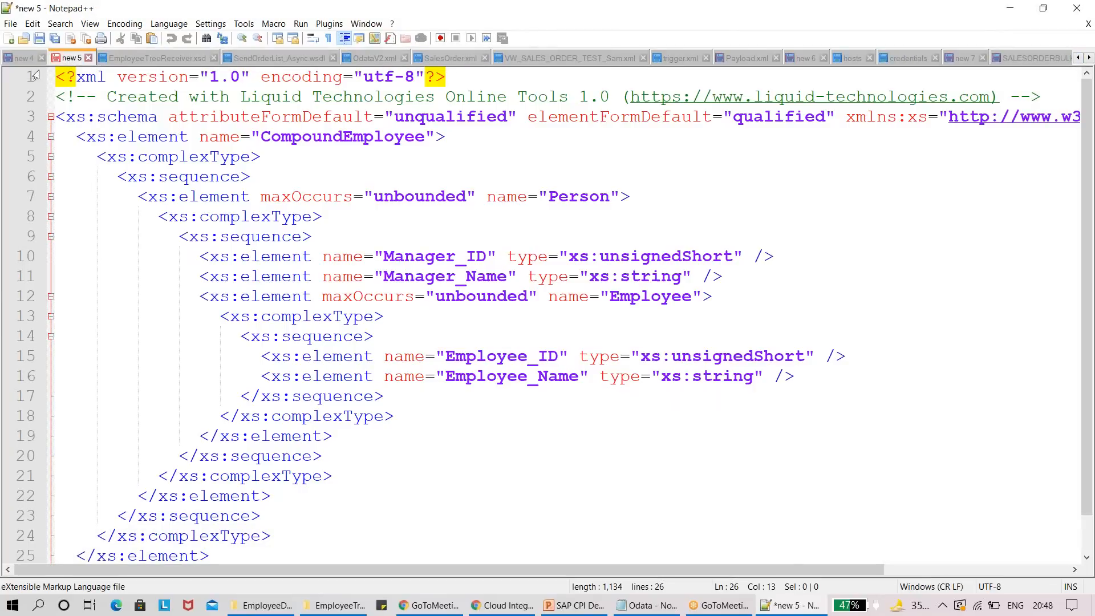
{"action": "left_click", "coordinate": [19, 52]}
{"action": "left_click", "coordinate": [88, 58]}
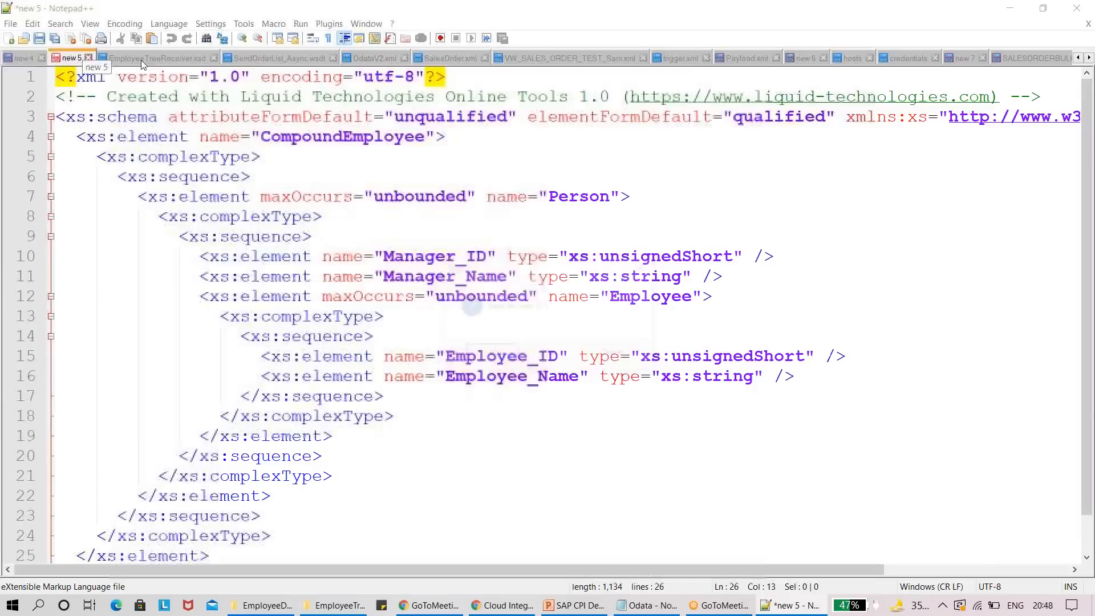
{"action": "left_click", "coordinate": [644, 267]}
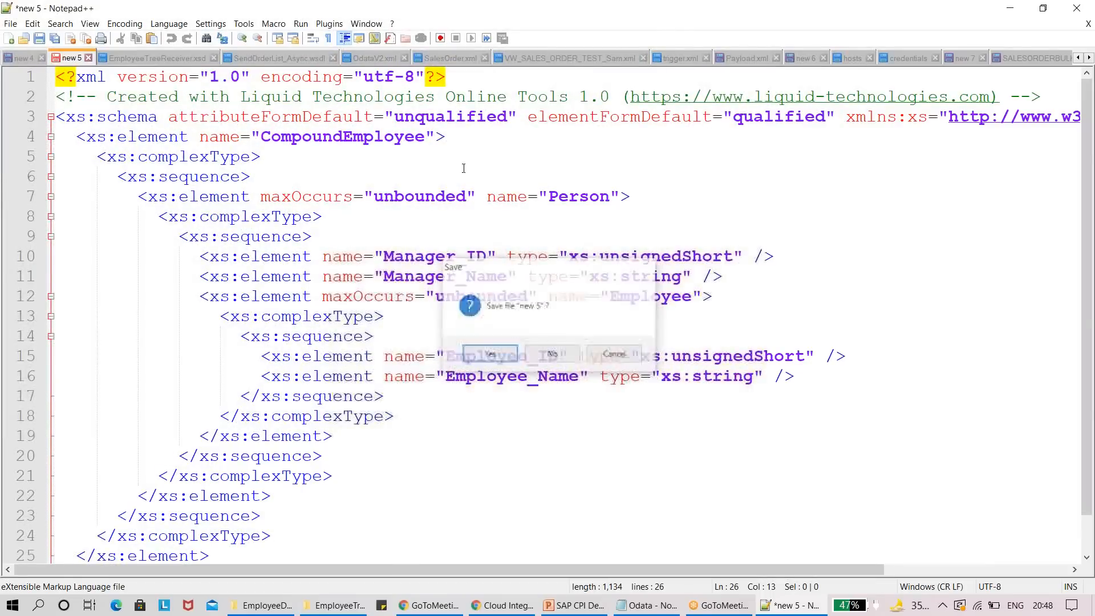
{"action": "left_click", "coordinate": [180, 64]}
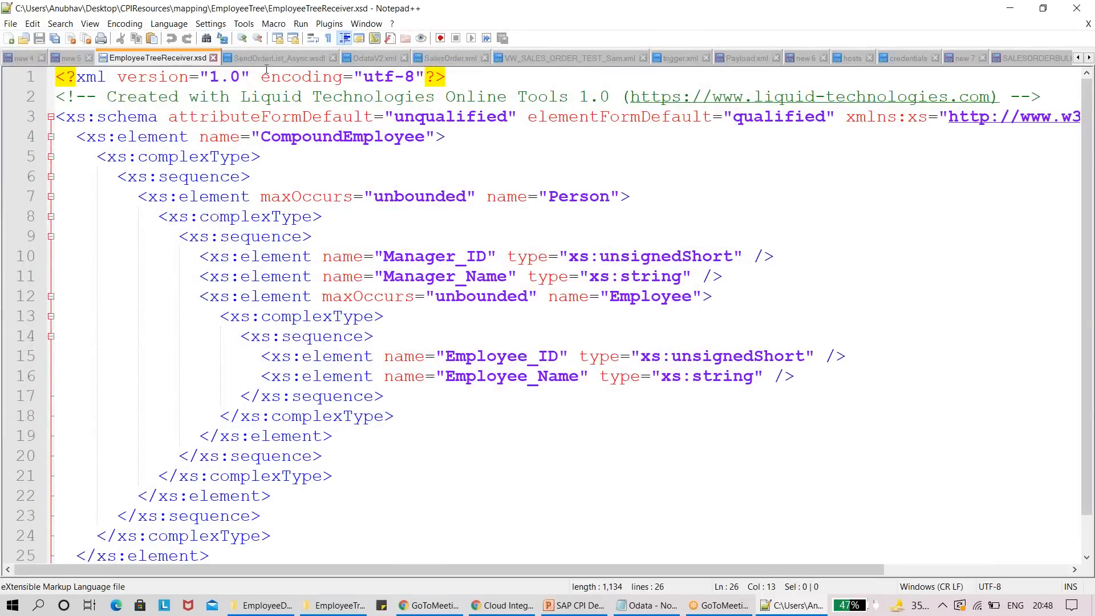
Step: Open the EmployeeTreeXML document from the EmployeeTree folder in the browser and review its Person records
{"action": "key", "text": "alt+Tab"}
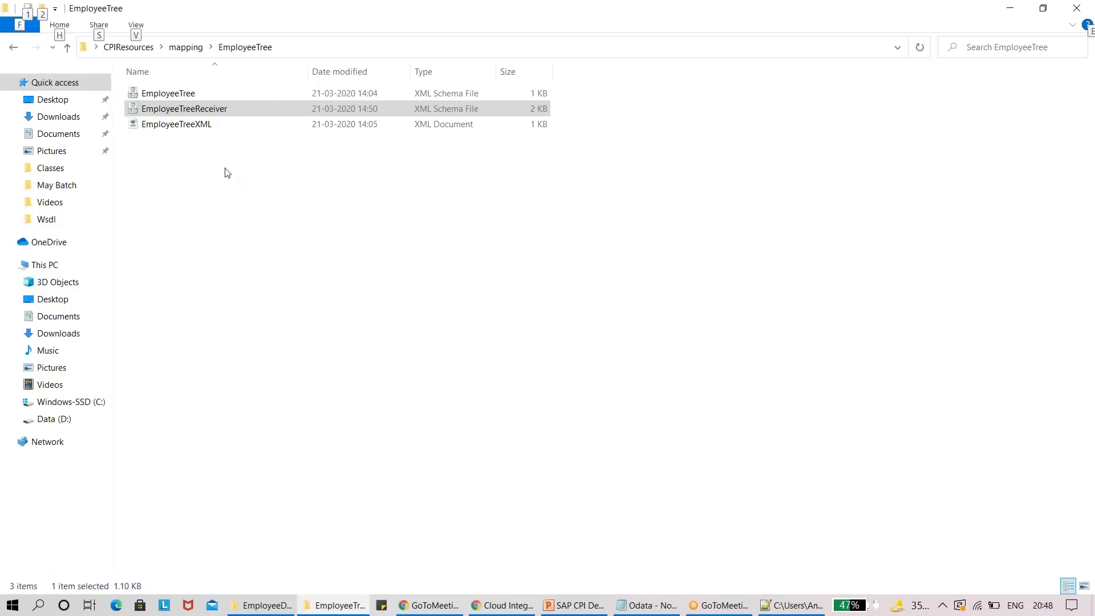
{"action": "left_click", "coordinate": [174, 126]}
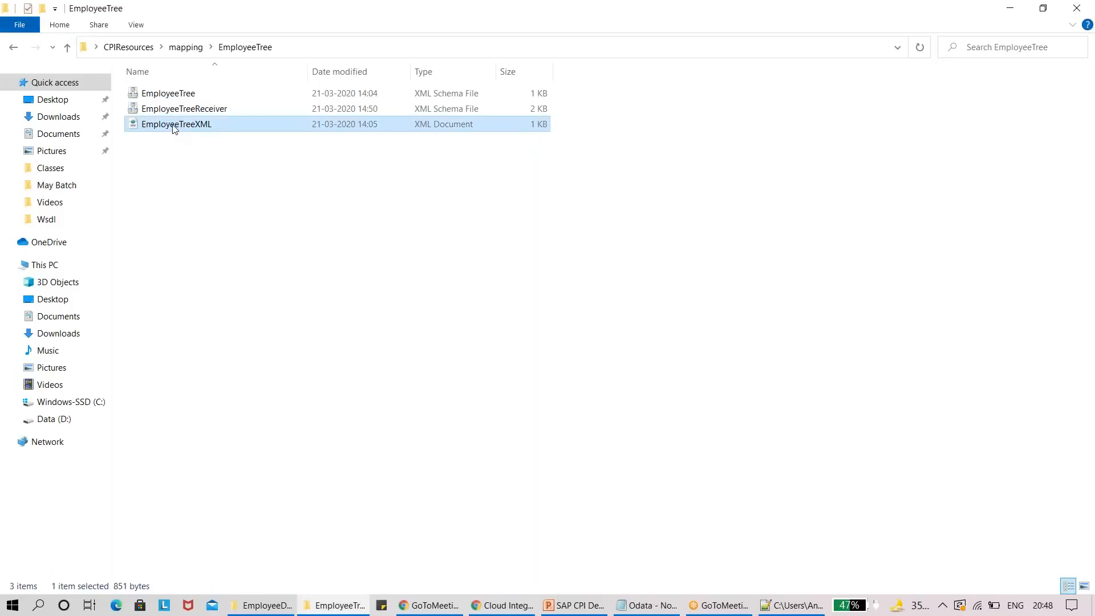
{"action": "double_click", "coordinate": [174, 125]}
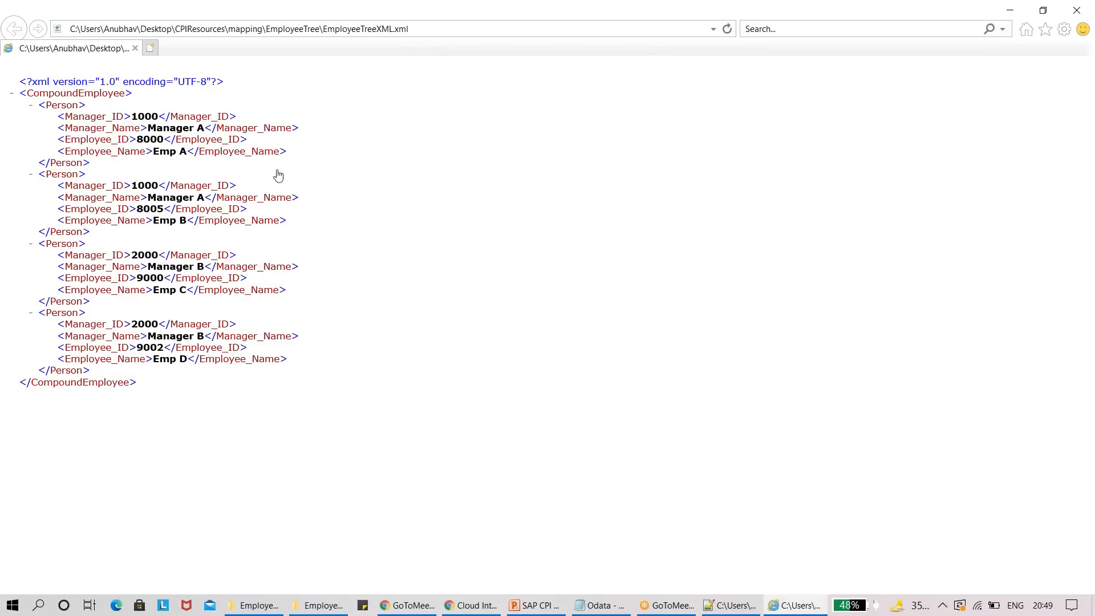
Step: Switch back to Cloud Integration and create a message mapping named Mapping2 for the Message Mapping 1 step
{"action": "key", "text": "alt+Tab"}
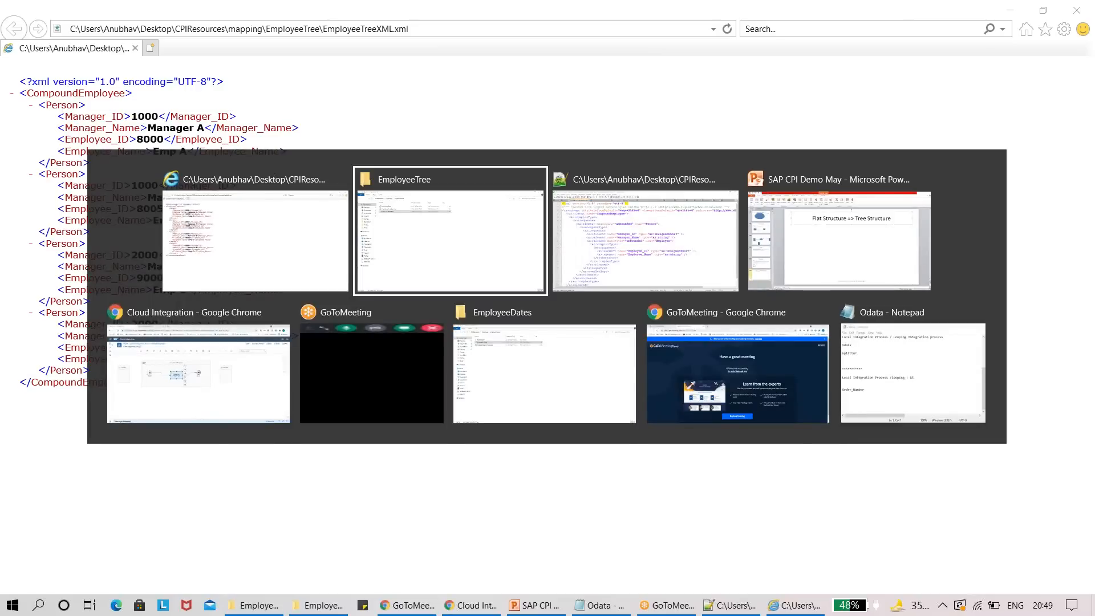
{"action": "left_click", "coordinate": [186, 381]}
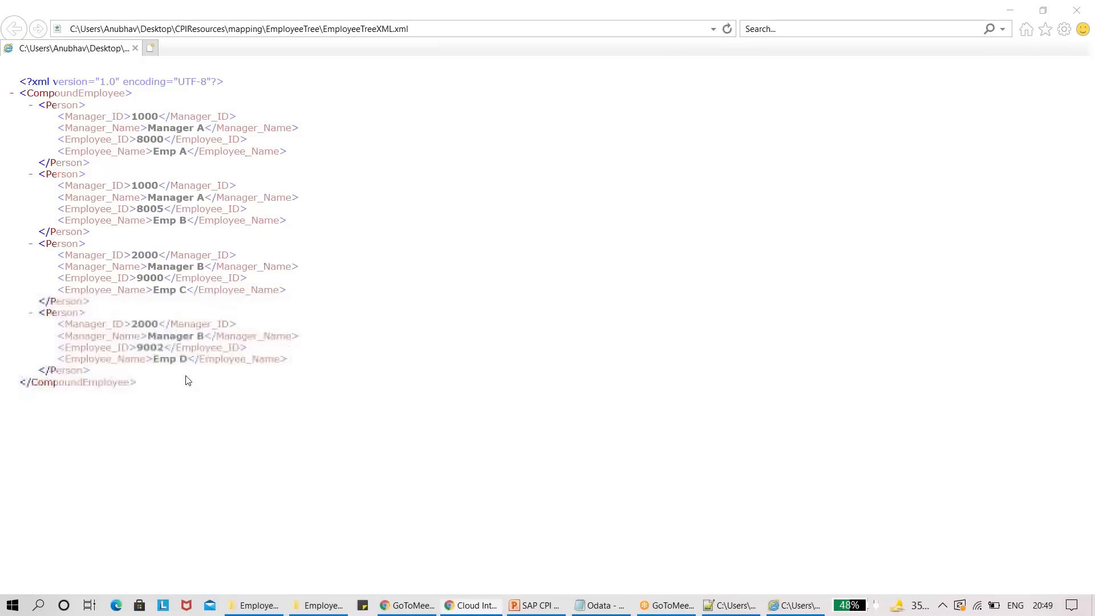
{"action": "left_click_drag", "start_coordinate": [567, 564], "coordinate": [570, 379]}
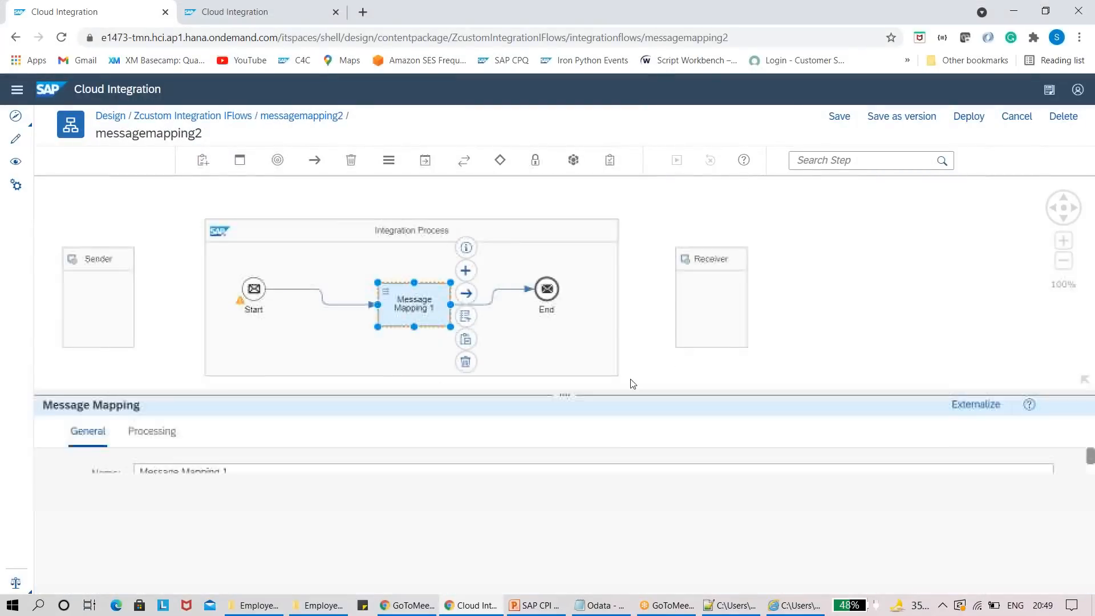
{"action": "left_click", "coordinate": [153, 418]}
{"action": "left_click_drag", "start_coordinate": [569, 377], "coordinate": [557, 353]}
{"action": "left_click", "coordinate": [465, 320]}
{"action": "left_click", "coordinate": [520, 332]}
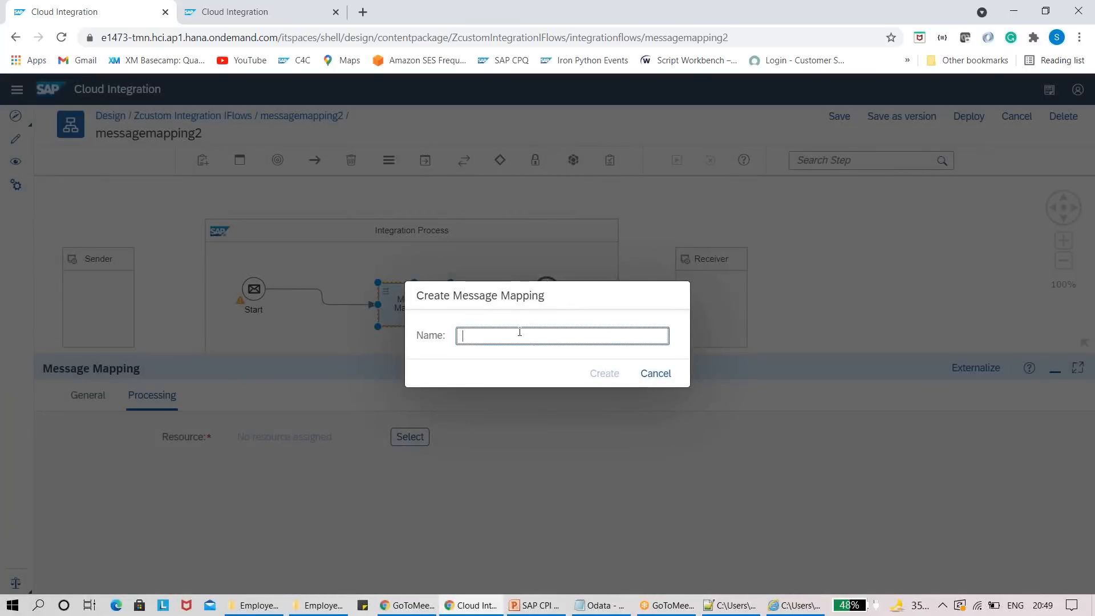
{"action": "type", "text": "Mapp"}
{"action": "type", "text": "ing "}
{"action": "type", "text": "1"}
{"action": "left_click", "coordinate": [603, 375]}
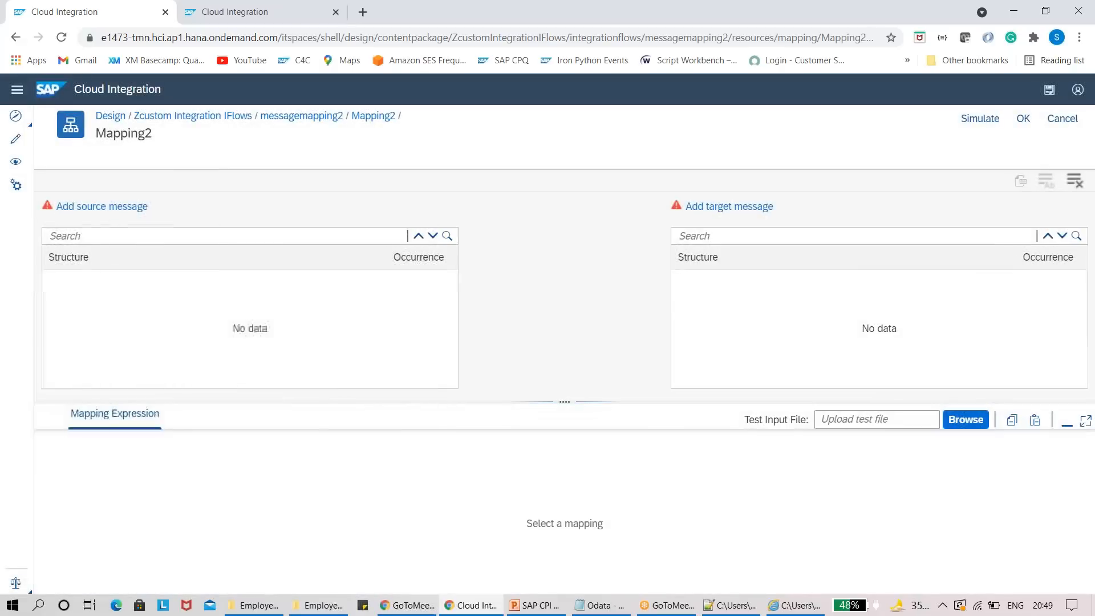
Step: Upload the EmployeeTree schema from the mapping > EmployeeTree folder as the source message
{"action": "left_click", "coordinate": [115, 210]}
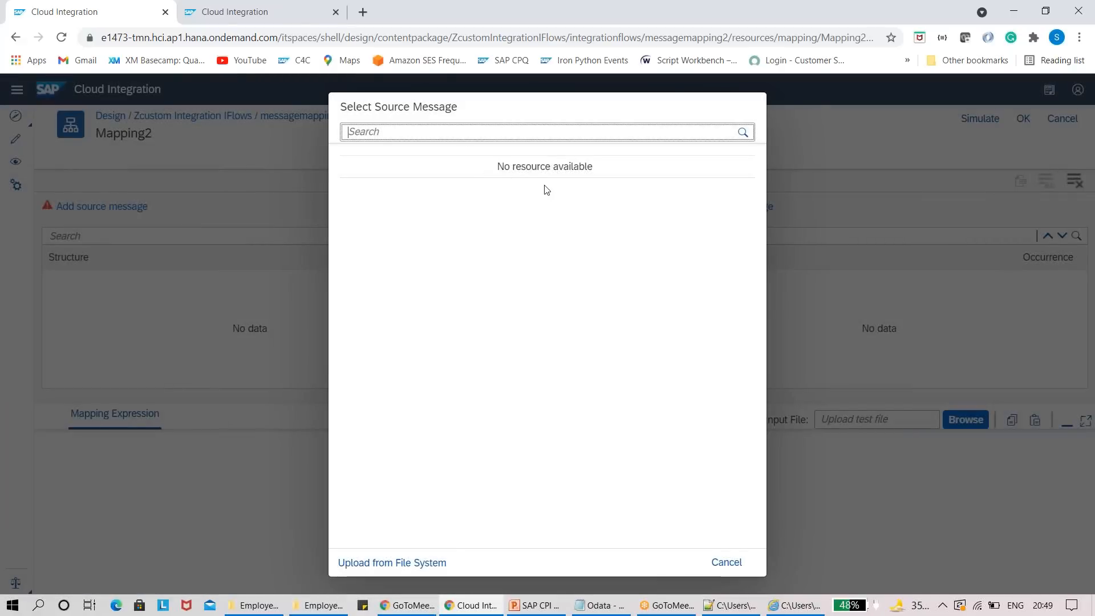
{"action": "left_click", "coordinate": [392, 561]}
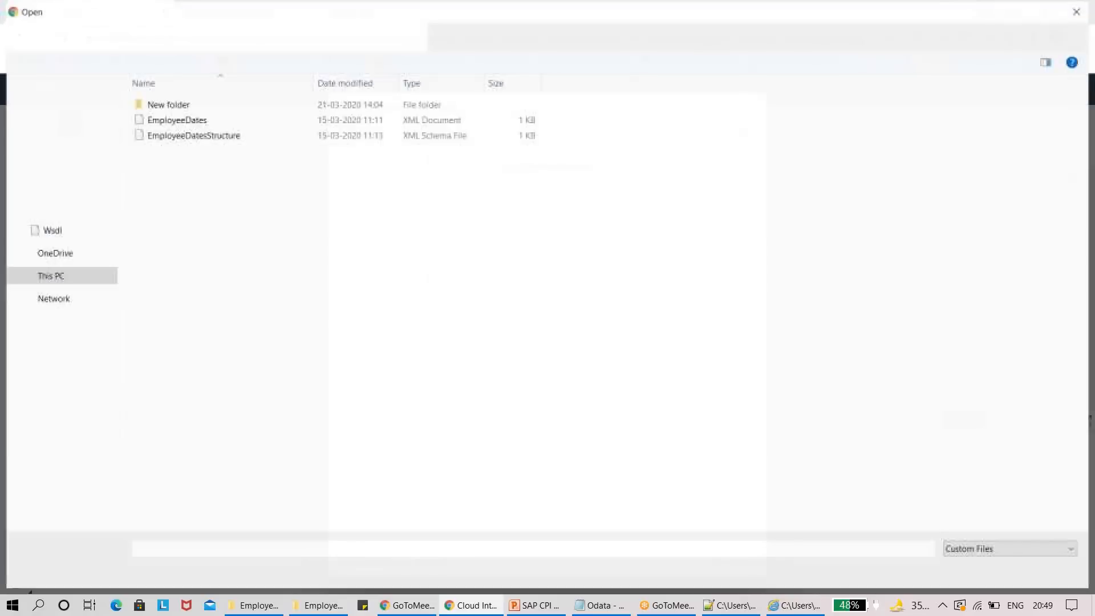
{"action": "left_click", "coordinate": [279, 35]}
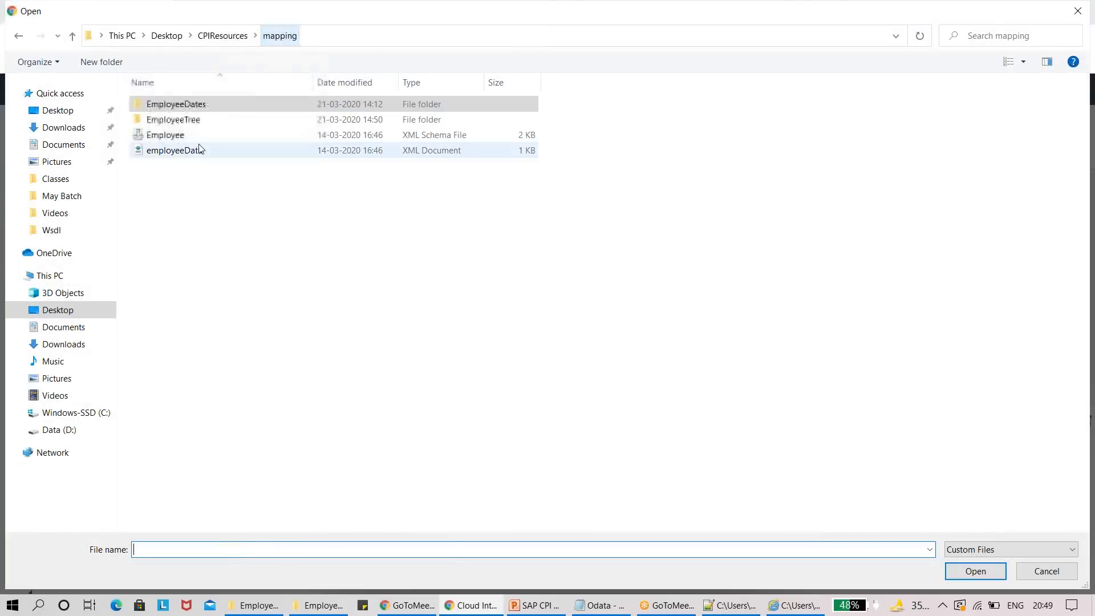
{"action": "double_click", "coordinate": [193, 125]}
{"action": "left_click", "coordinate": [195, 107]}
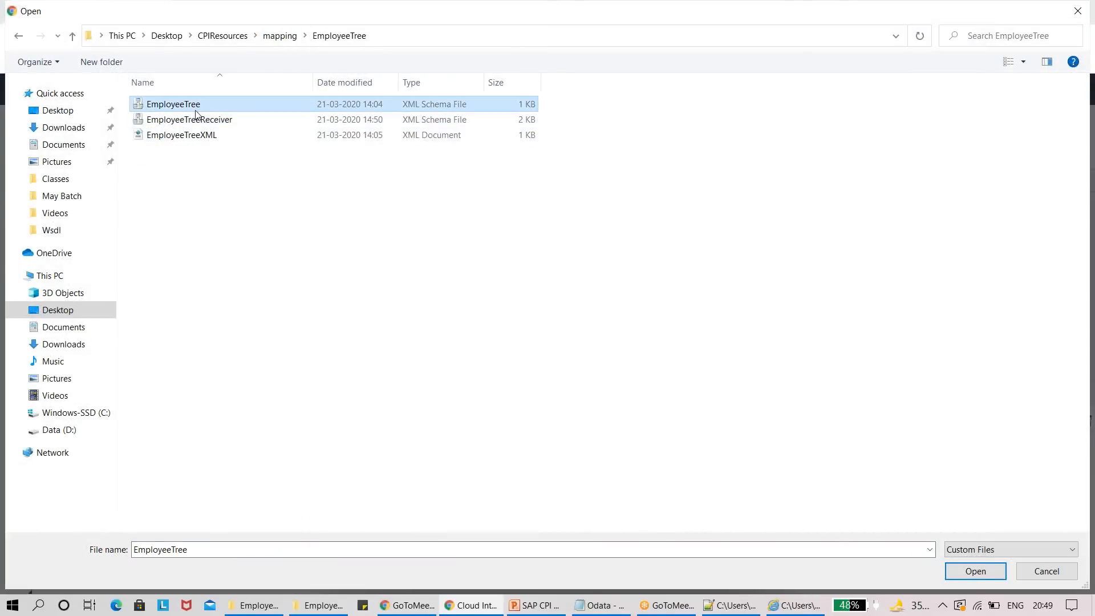
{"action": "left_click", "coordinate": [956, 573]}
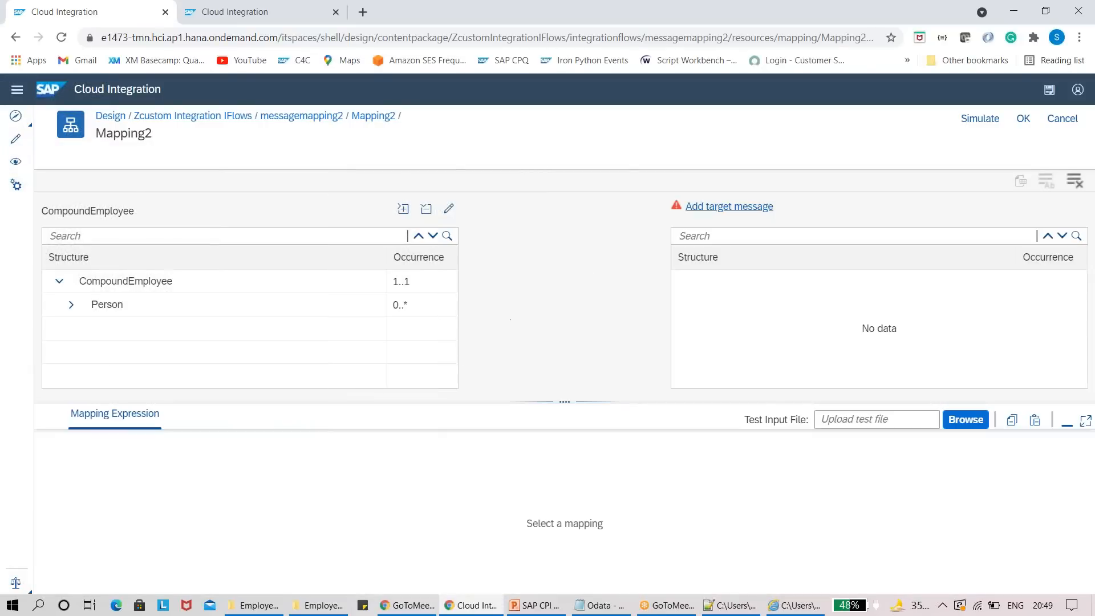
Step: Upload the EmployeeTreeReceiver schema from the EmployeeTree folder as the target message
{"action": "left_click", "coordinate": [730, 207]}
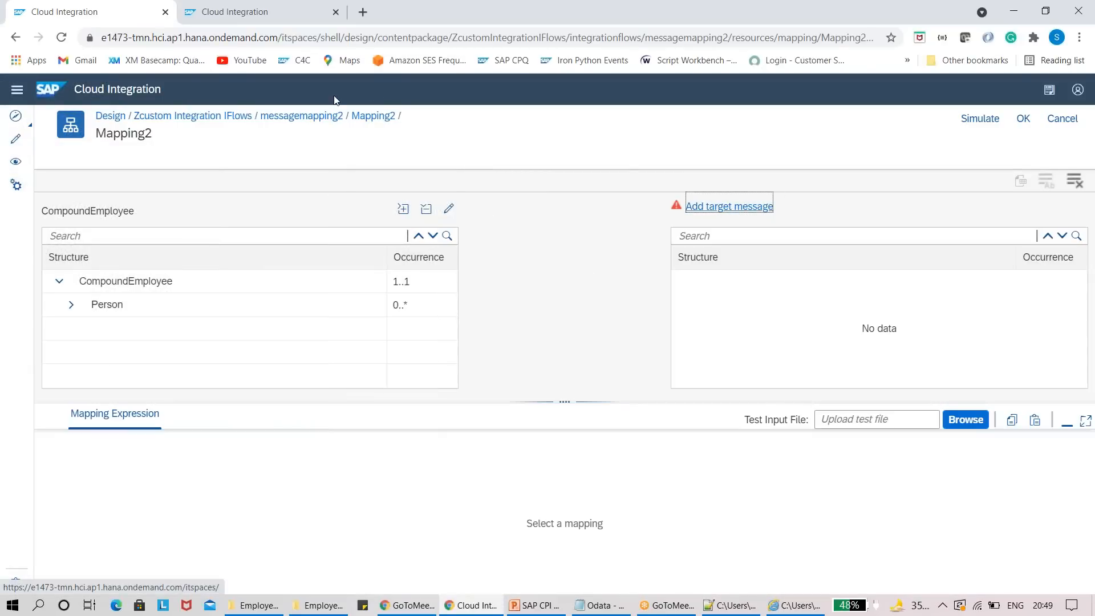
{"action": "left_click", "coordinate": [733, 209]}
{"action": "left_click", "coordinate": [420, 563]}
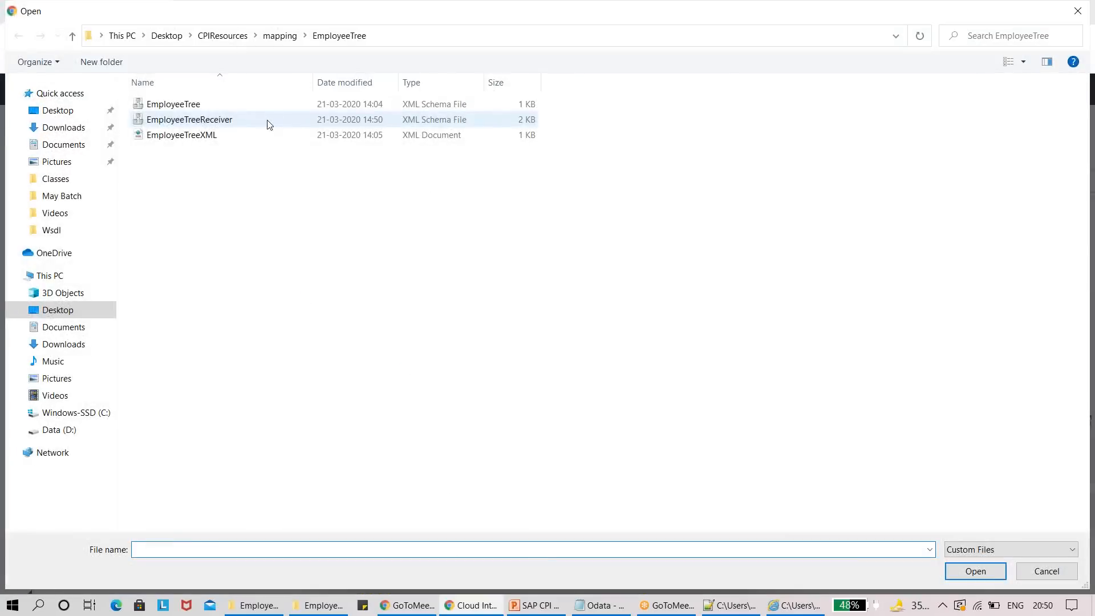
{"action": "left_click", "coordinate": [268, 119]}
{"action": "left_click", "coordinate": [972, 571]}
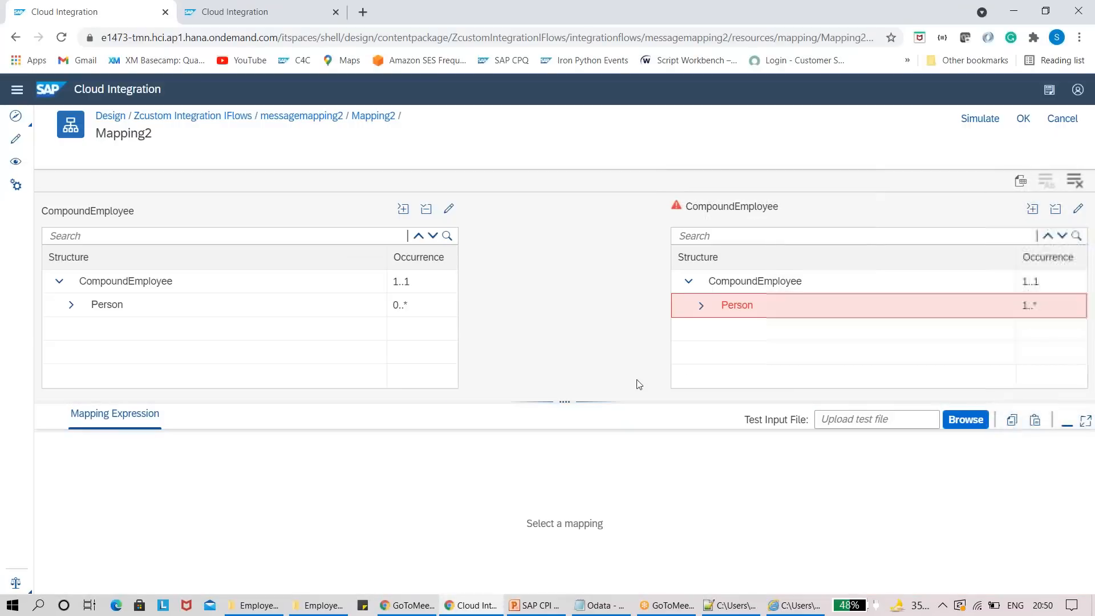
Step: Enlarge the structure area and expand the Person nodes on both sides and the target Employee node
{"action": "left_click_drag", "start_coordinate": [577, 399], "coordinate": [581, 571]}
{"action": "left_click", "coordinate": [71, 305]}
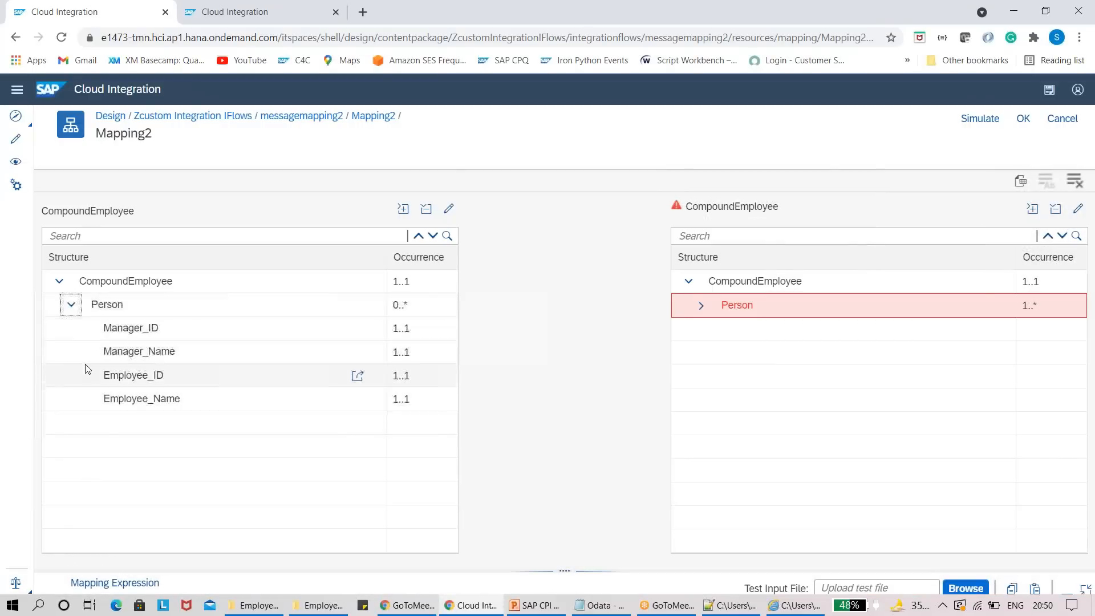
{"action": "left_click", "coordinate": [701, 306]}
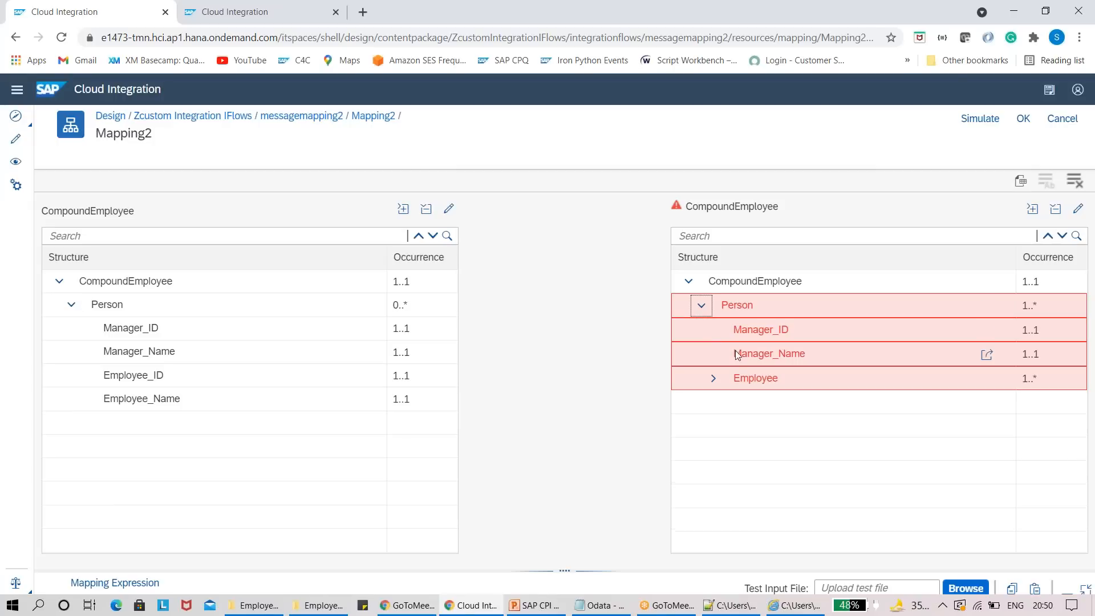
{"action": "left_click", "coordinate": [713, 377]}
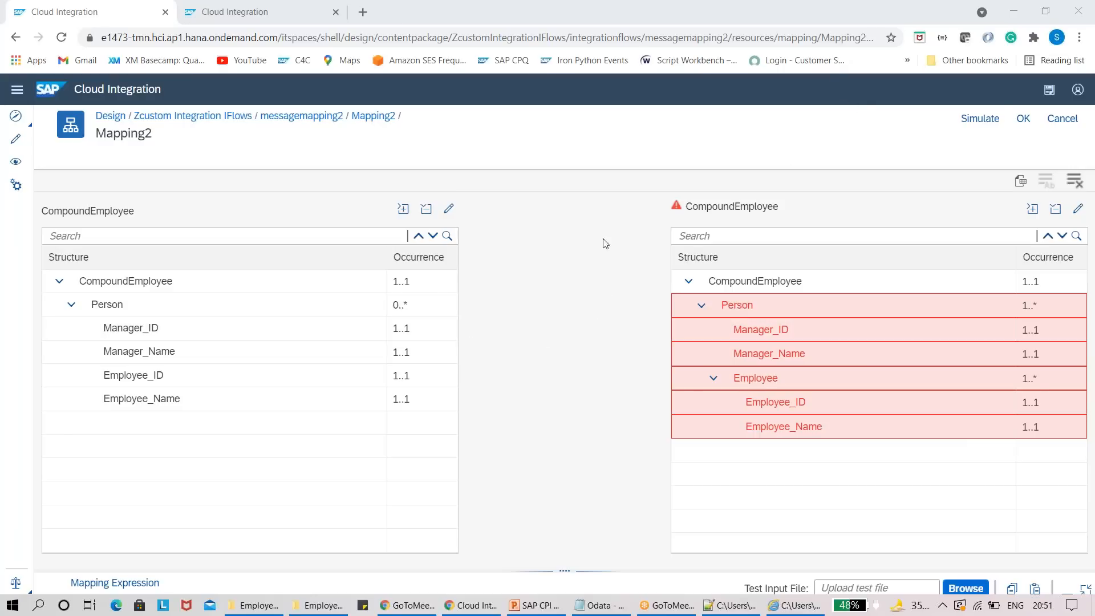
Step: Compare the Person records in the EmployeeTreeXML document with the source and target structures in the mapping
{"action": "left_click", "coordinate": [795, 605]}
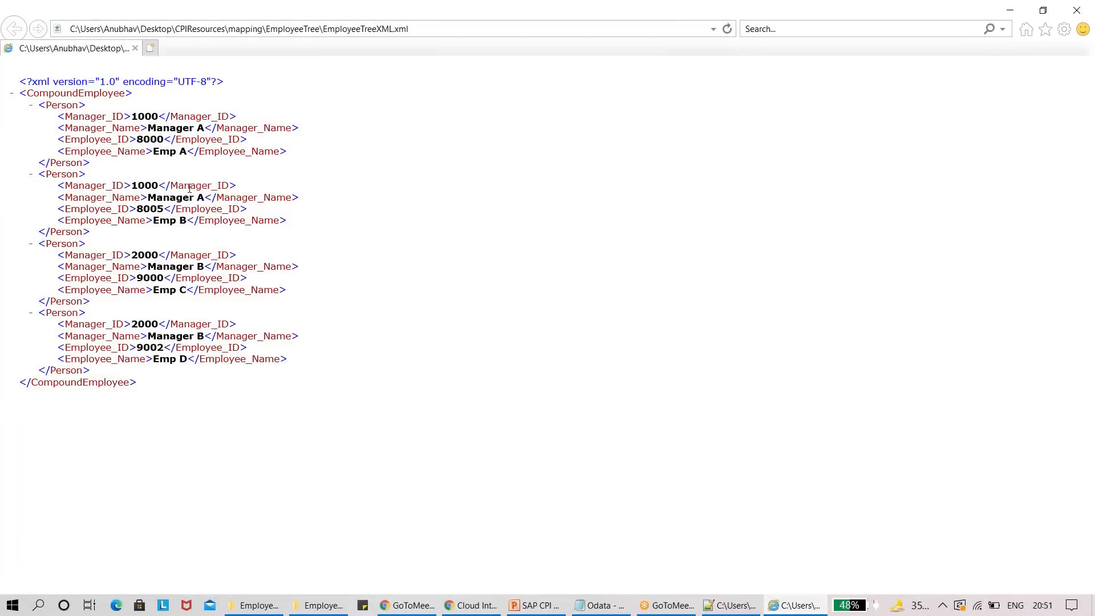
{"action": "key", "text": "alt+Tab"}
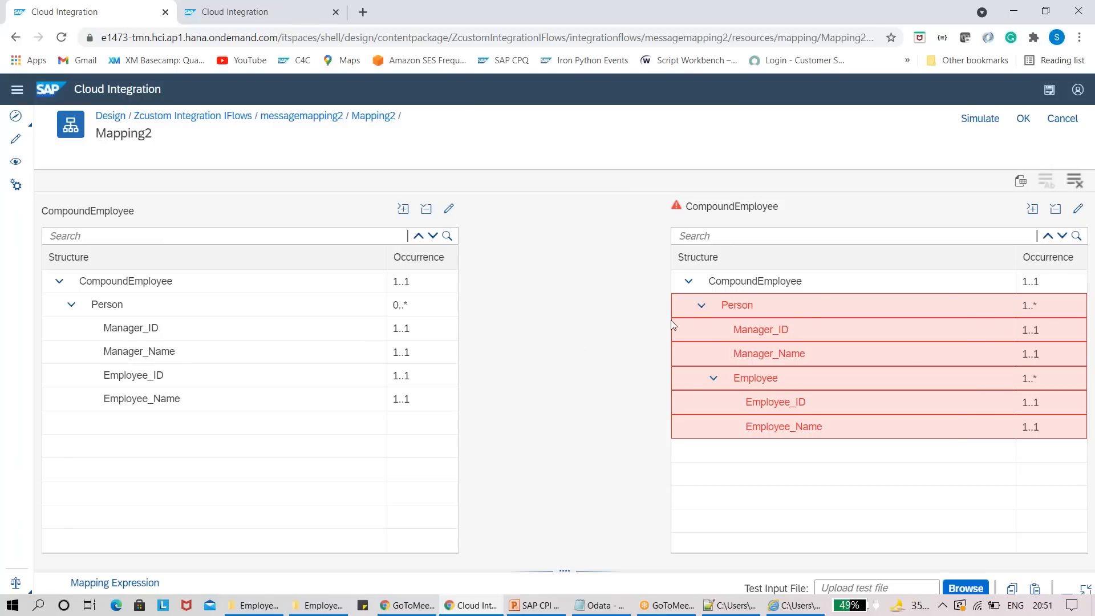
{"action": "left_click", "coordinate": [796, 605]}
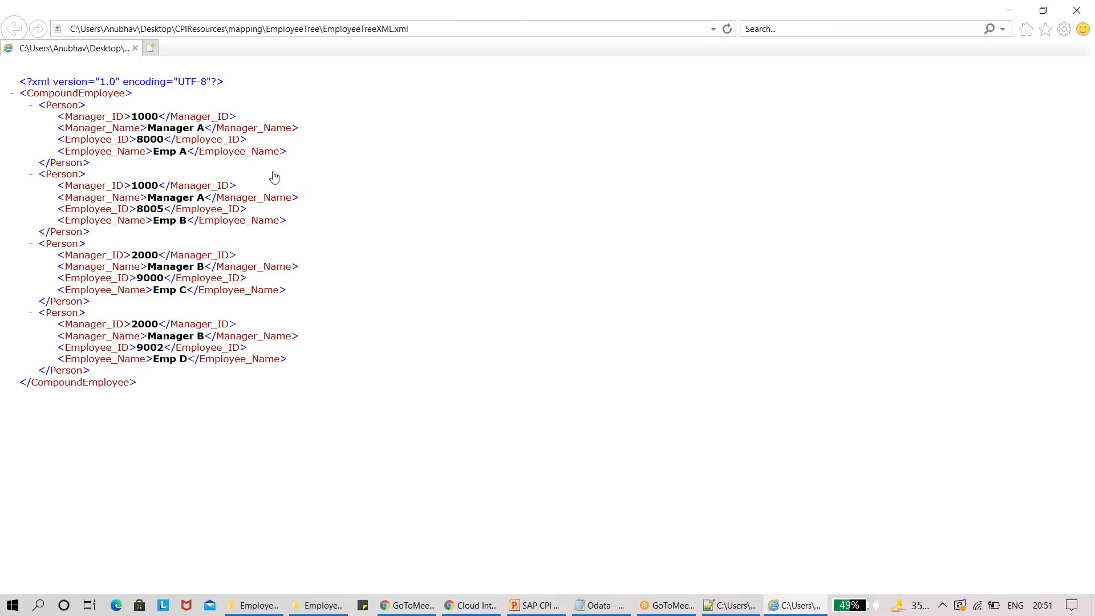
{"action": "key", "text": "alt+Tab"}
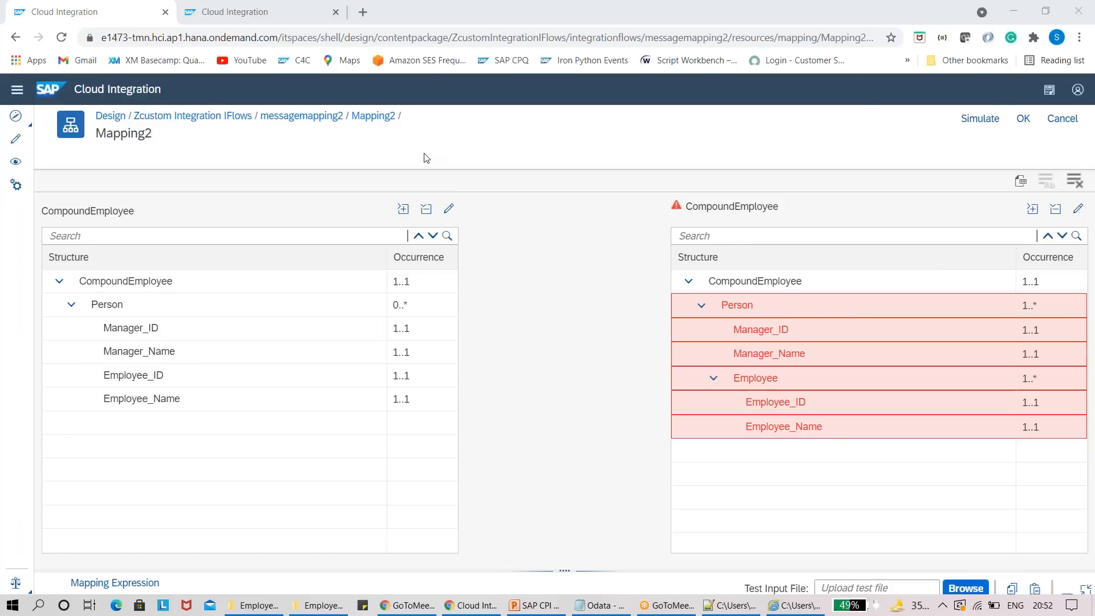
Step: Map source CompoundEmployee to target CompoundEmployee, Manager_ID to both Person and Manager_ID, and Manager_Name to Manager_Name
{"action": "left_click_drag", "start_coordinate": [353, 288], "coordinate": [710, 295]}
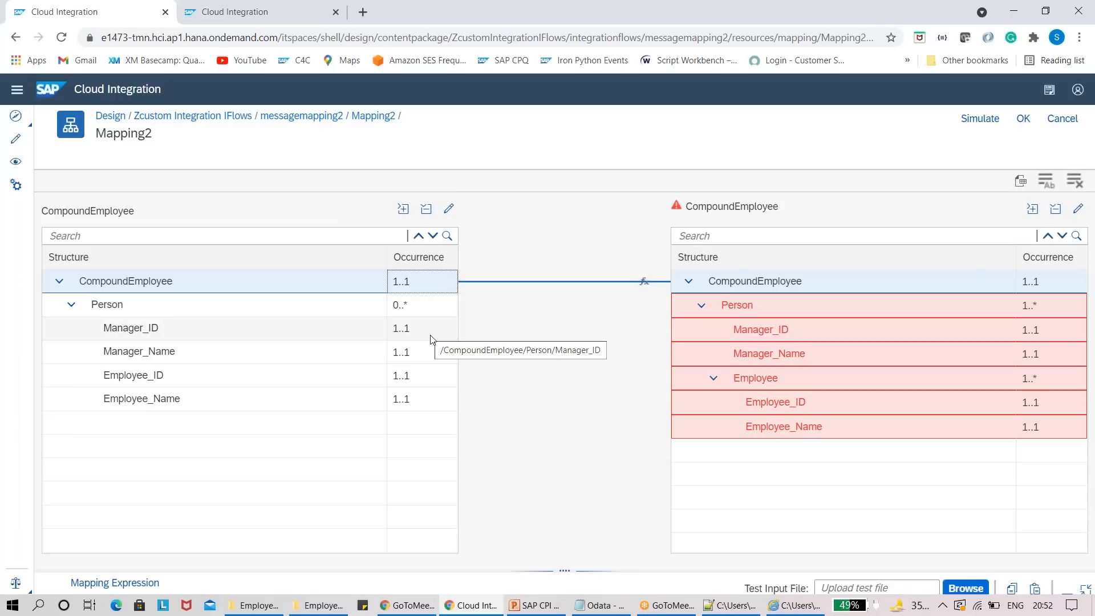
{"action": "left_click_drag", "start_coordinate": [427, 333], "coordinate": [710, 302]}
{"action": "left_click_drag", "start_coordinate": [448, 334], "coordinate": [703, 333]}
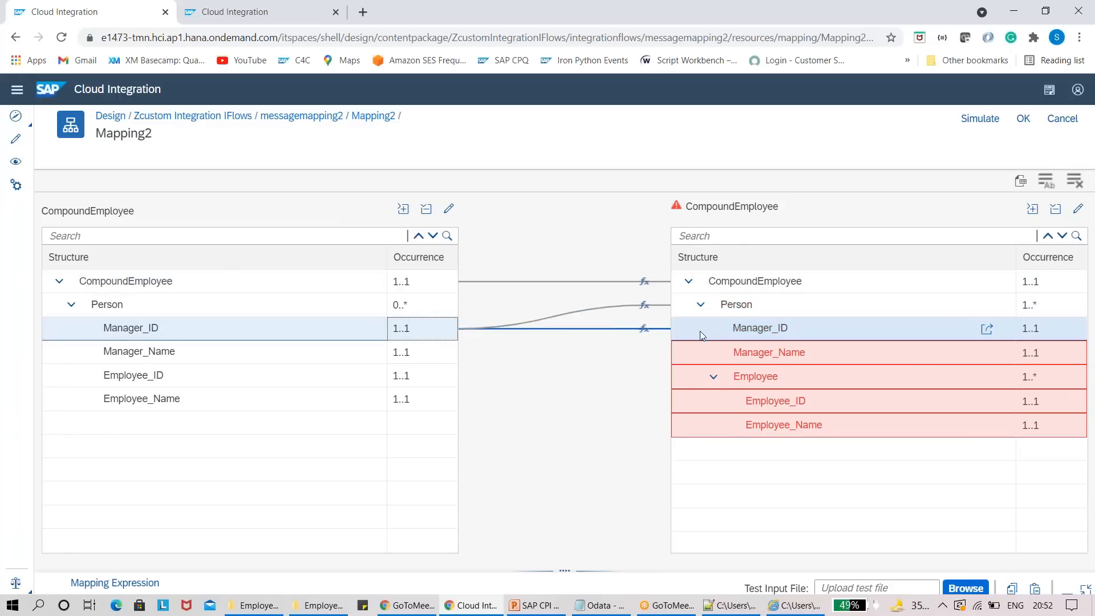
{"action": "left_click_drag", "start_coordinate": [445, 351], "coordinate": [701, 353]}
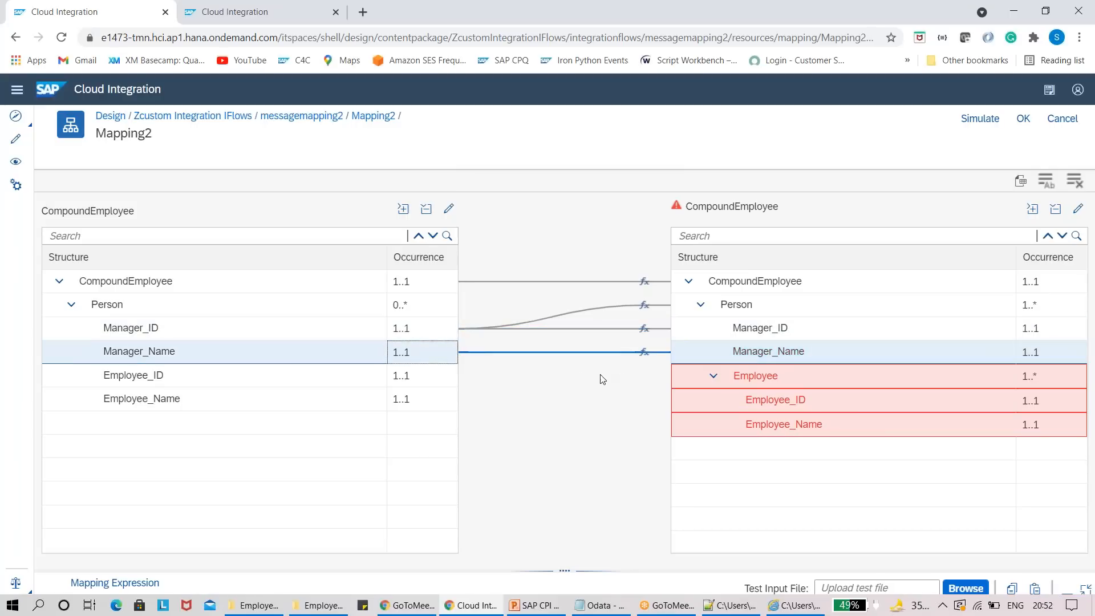
Step: Map Employee_ID to target Employee and Employee_ID, map Employee_Name to Employee_Name, and add Manager_ID as a second source for Employee
{"action": "left_click_drag", "start_coordinate": [432, 374], "coordinate": [684, 377]}
{"action": "left_click_drag", "start_coordinate": [455, 384], "coordinate": [688, 400]}
{"action": "left_click_drag", "start_coordinate": [411, 405], "coordinate": [693, 432]}
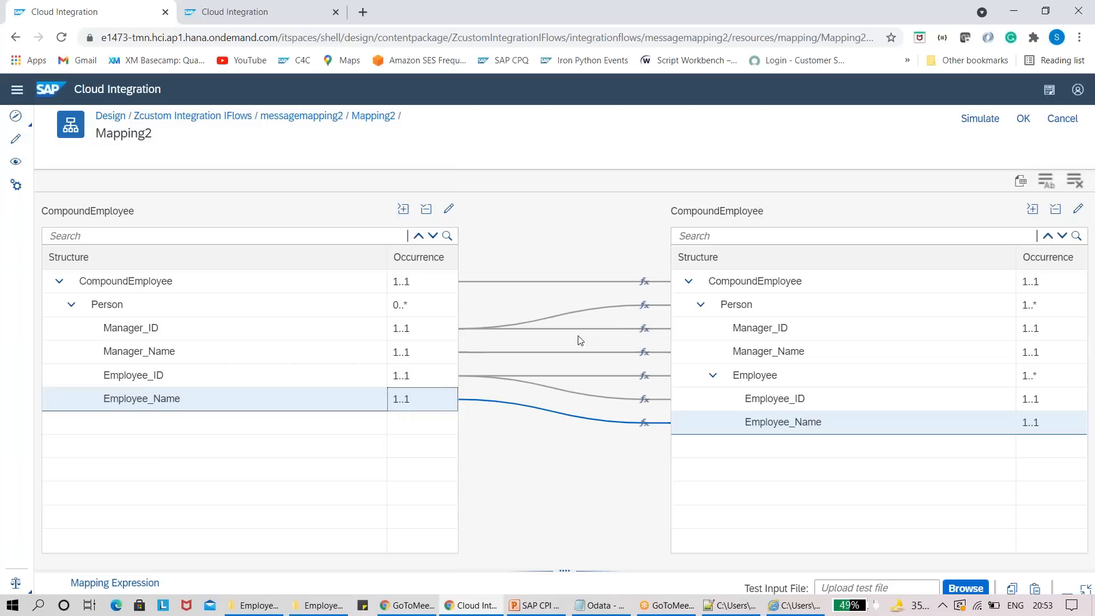
{"action": "left_click_drag", "start_coordinate": [436, 330], "coordinate": [682, 393]}
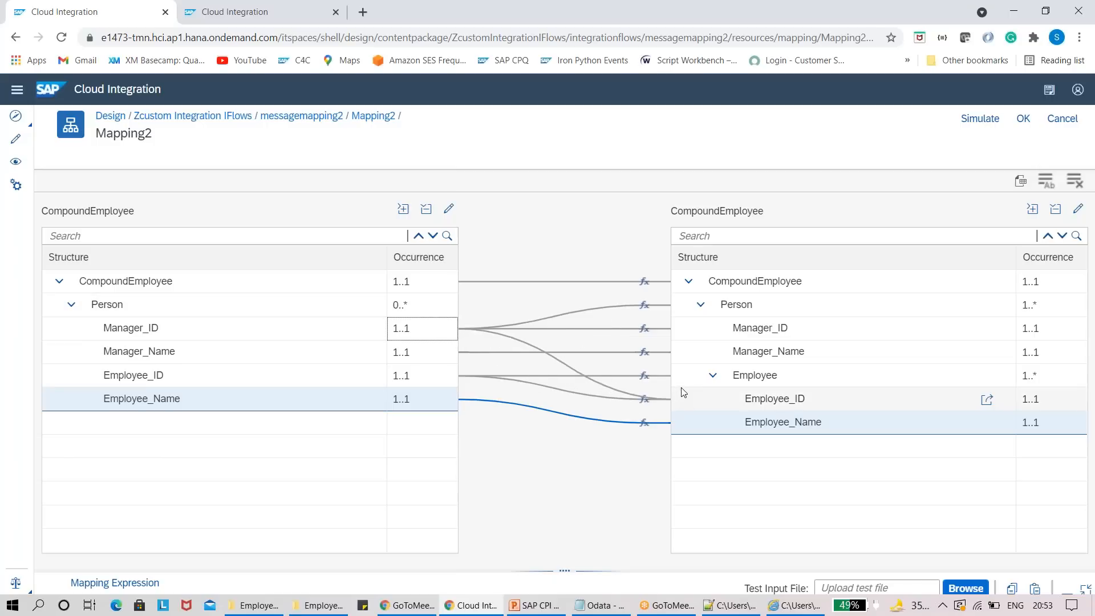
{"action": "left_click", "coordinate": [699, 381]}
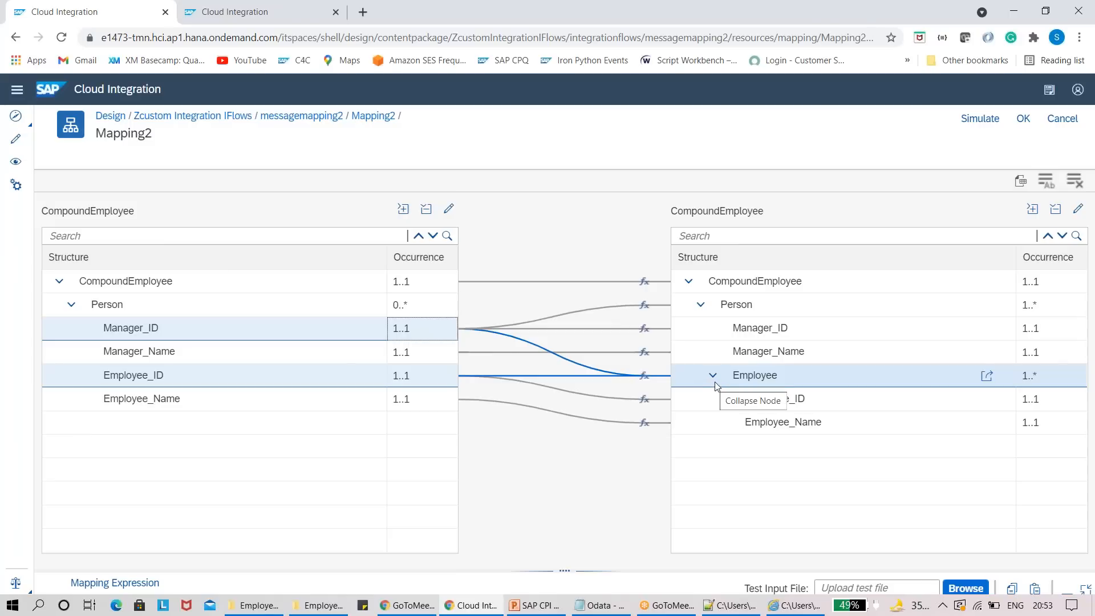
Step: Open the mapping expression of target Person, move Person away from Manager_ID and delete the direct link between them
{"action": "left_click", "coordinate": [564, 571]}
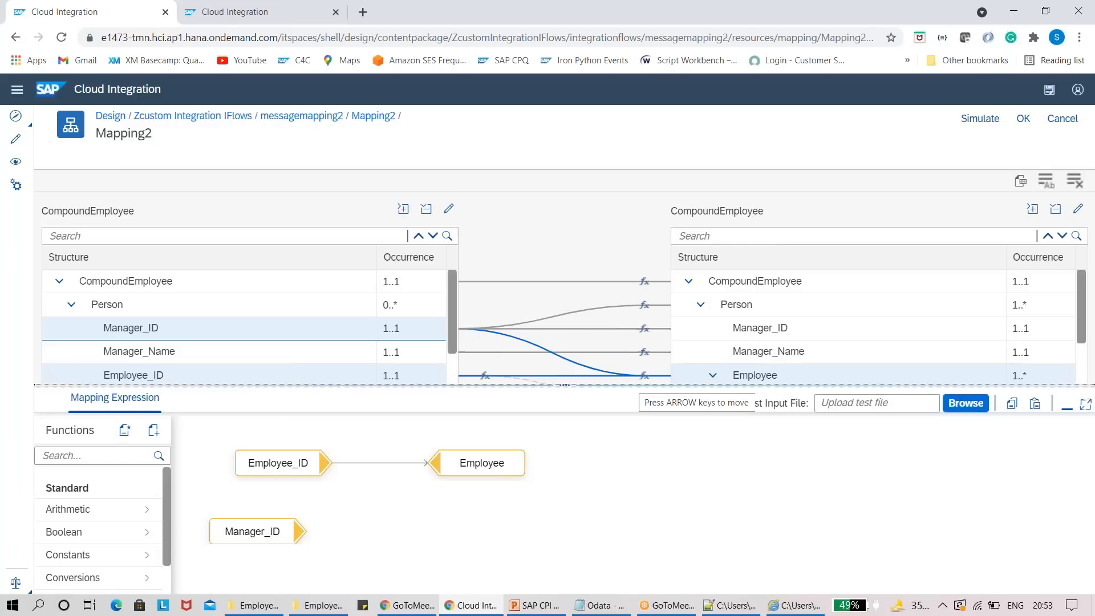
{"action": "left_click", "coordinate": [644, 305]}
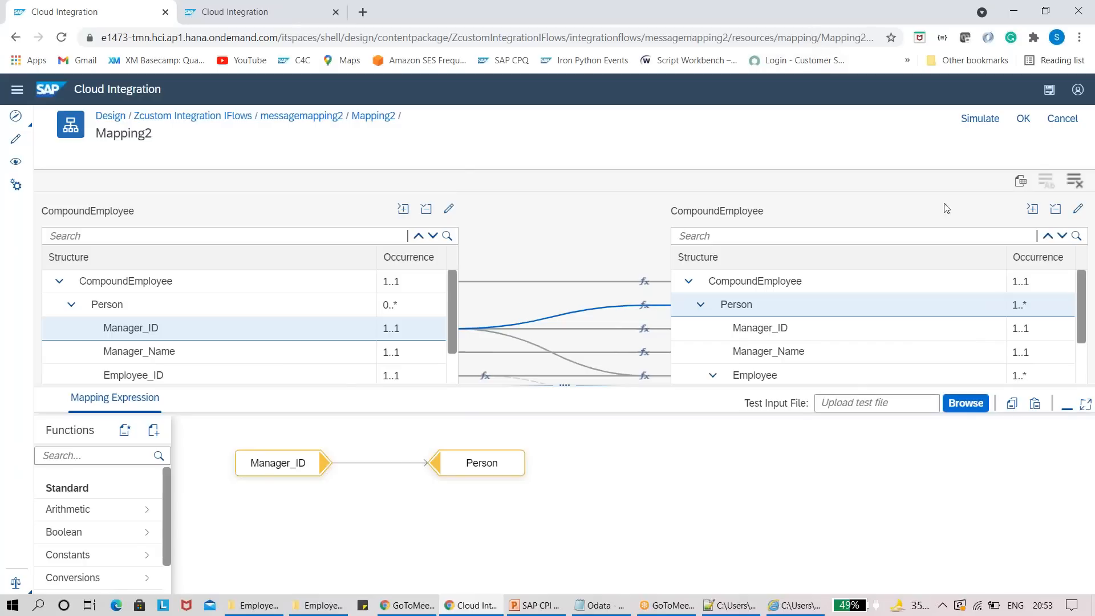
{"action": "scroll", "coordinate": [981, 299], "scroll_direction": "down", "scroll_amount": 1}
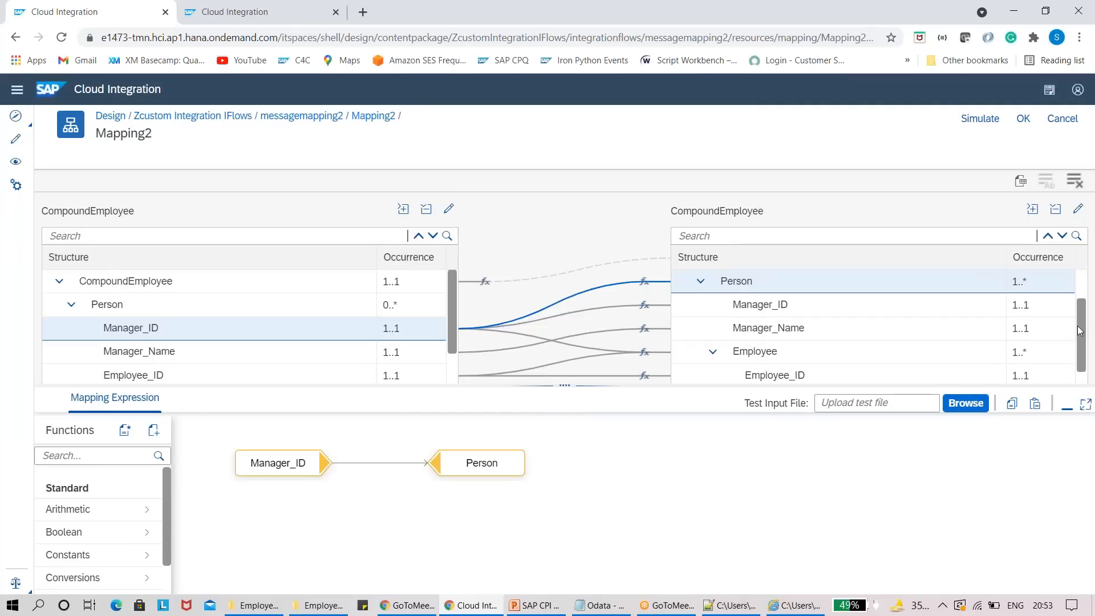
{"action": "left_click_drag", "start_coordinate": [648, 386], "coordinate": [679, 493]}
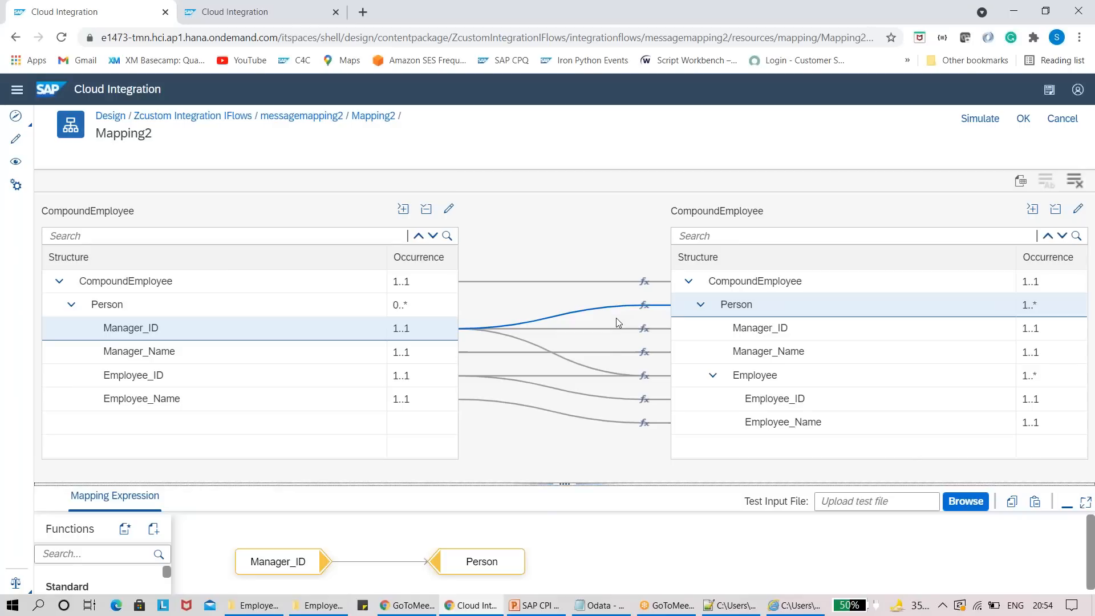
{"action": "left_click_drag", "start_coordinate": [570, 484], "coordinate": [572, 403]}
{"action": "mouse_move", "coordinate": [308, 483]}
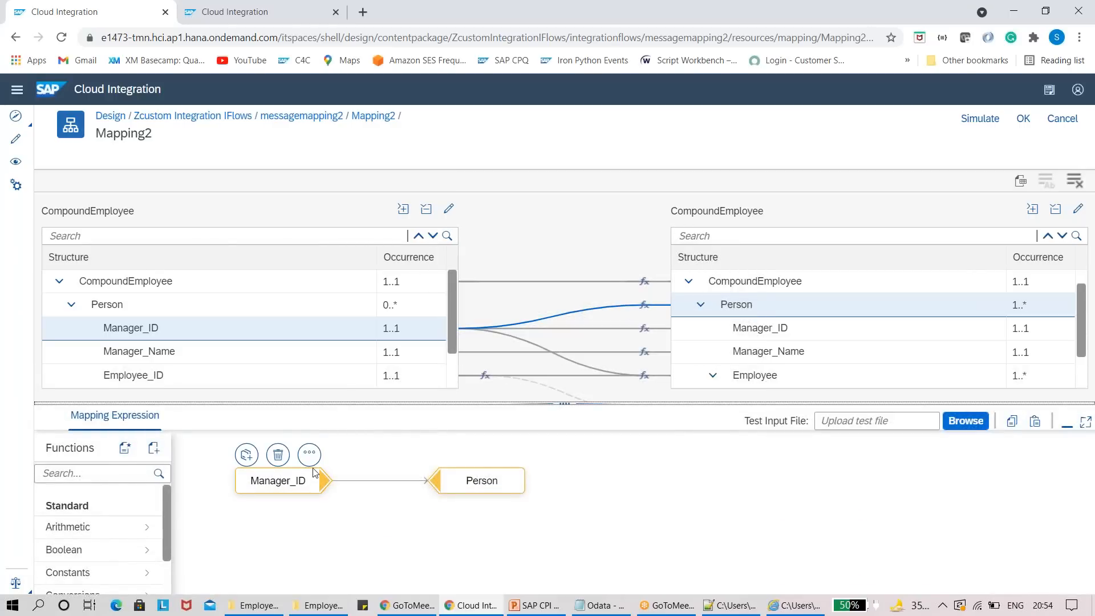
{"action": "left_click", "coordinate": [309, 454]}
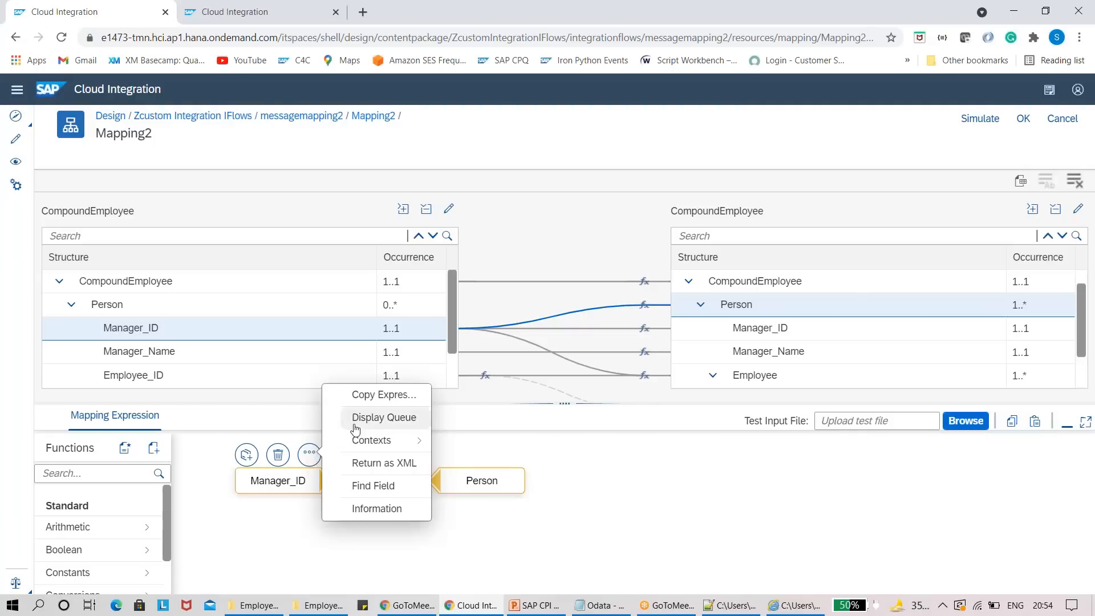
{"action": "left_click", "coordinate": [515, 485]}
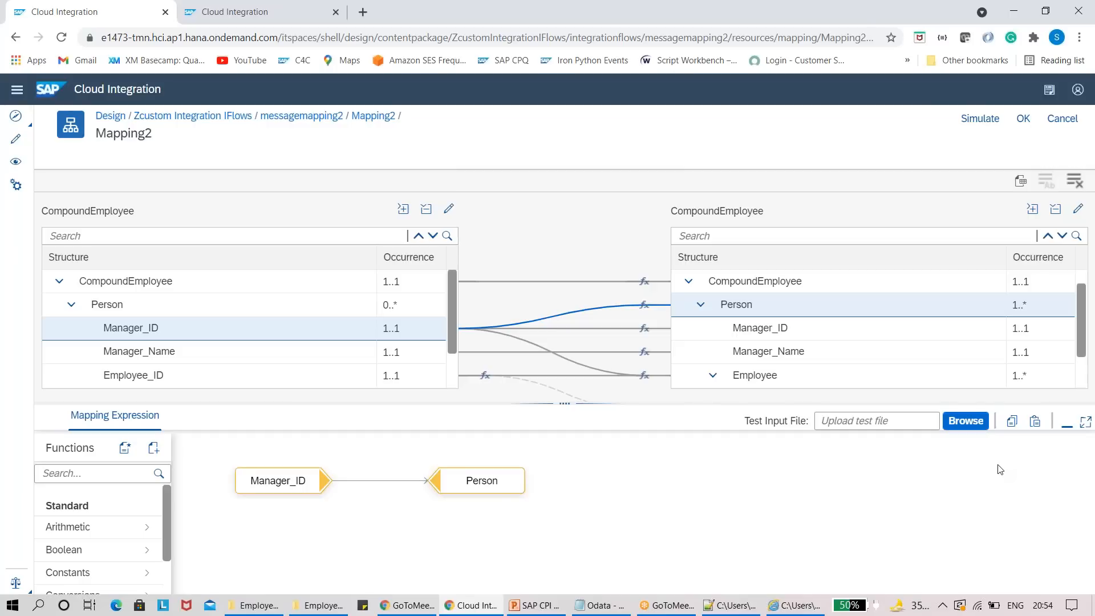
{"action": "left_click_drag", "start_coordinate": [502, 494], "coordinate": [878, 497]}
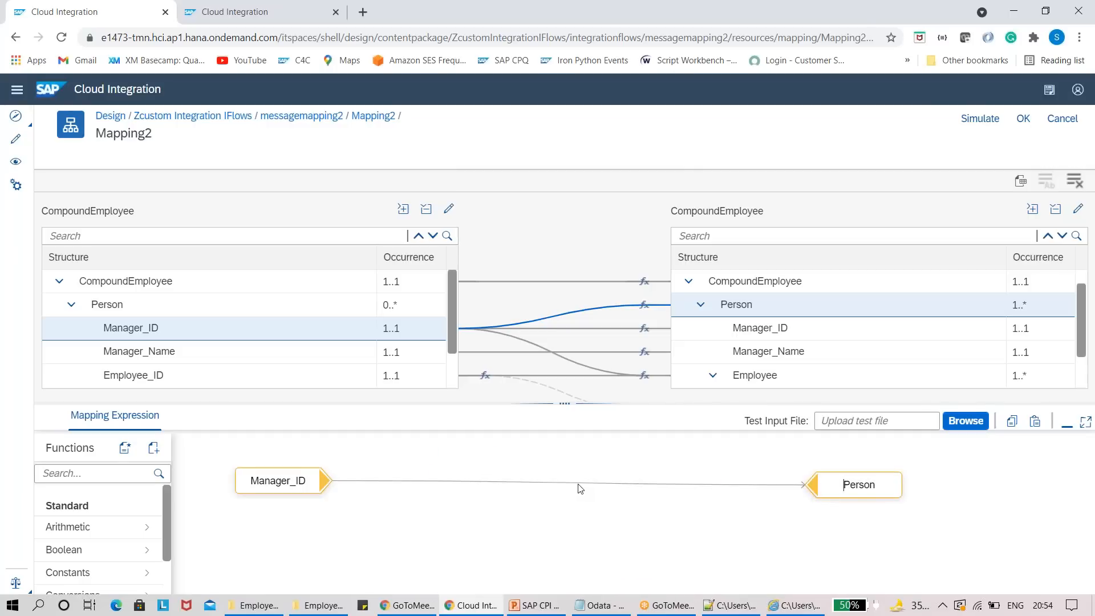
{"action": "left_click", "coordinate": [577, 470]}
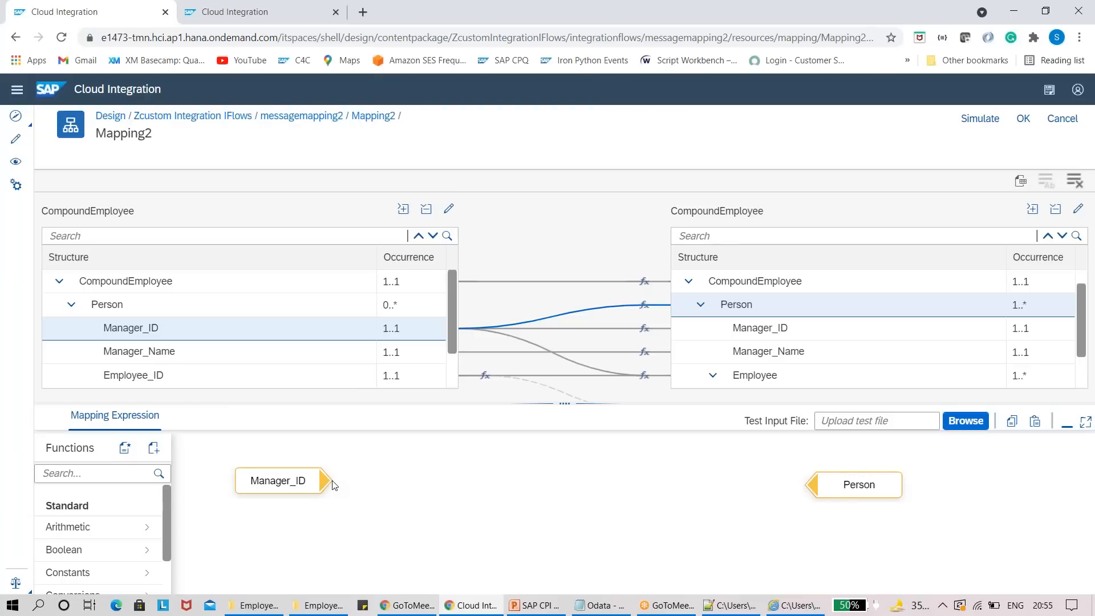
Step: Add a removeContexts function to the Person expression, placed between Manager_ID and Person
{"action": "left_click", "coordinate": [94, 474]}
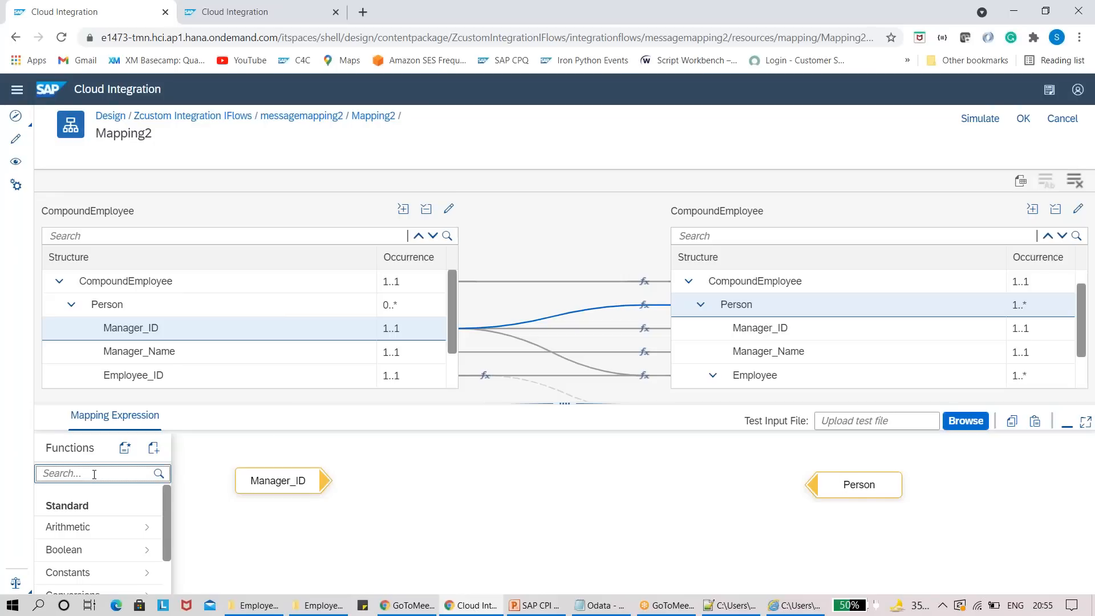
{"action": "type", "text": "remo"}
{"action": "left_click", "coordinate": [119, 528]}
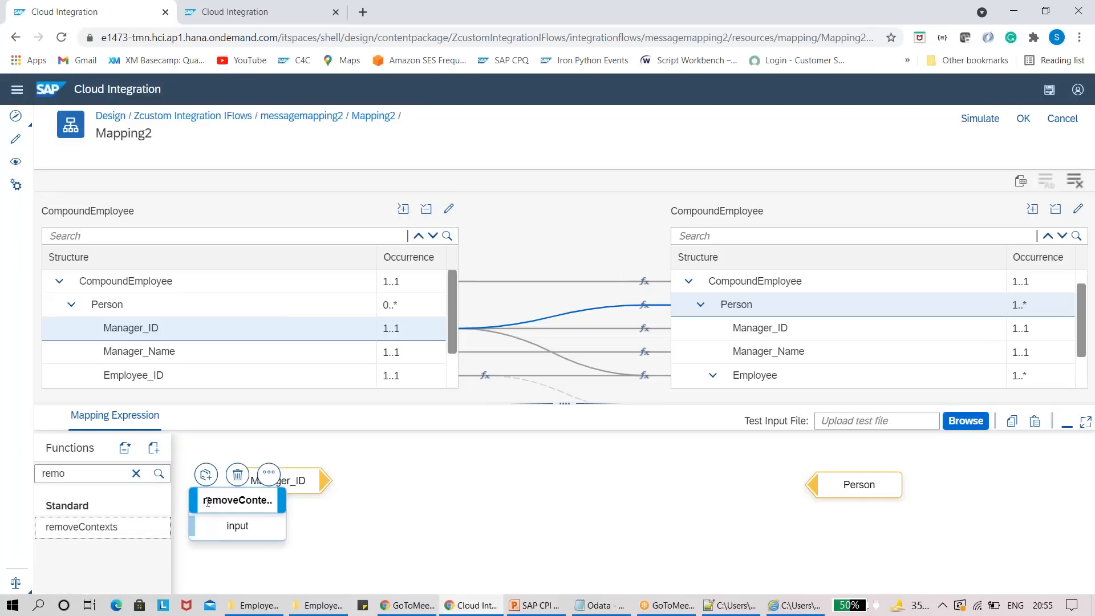
{"action": "left_click_drag", "start_coordinate": [208, 502], "coordinate": [469, 478]}
Step: Add a splitByValue function after removeContexts and space out the blocks, moving Person farther away to leave room
{"action": "left_click", "coordinate": [83, 474]}
{"action": "key", "text": "BackSpace"}
{"action": "key", "text": "BackSpace"}
{"action": "key", "text": "BackSpace"}
{"action": "key", "text": "BackSpace"}
{"action": "type", "text": "spl"}
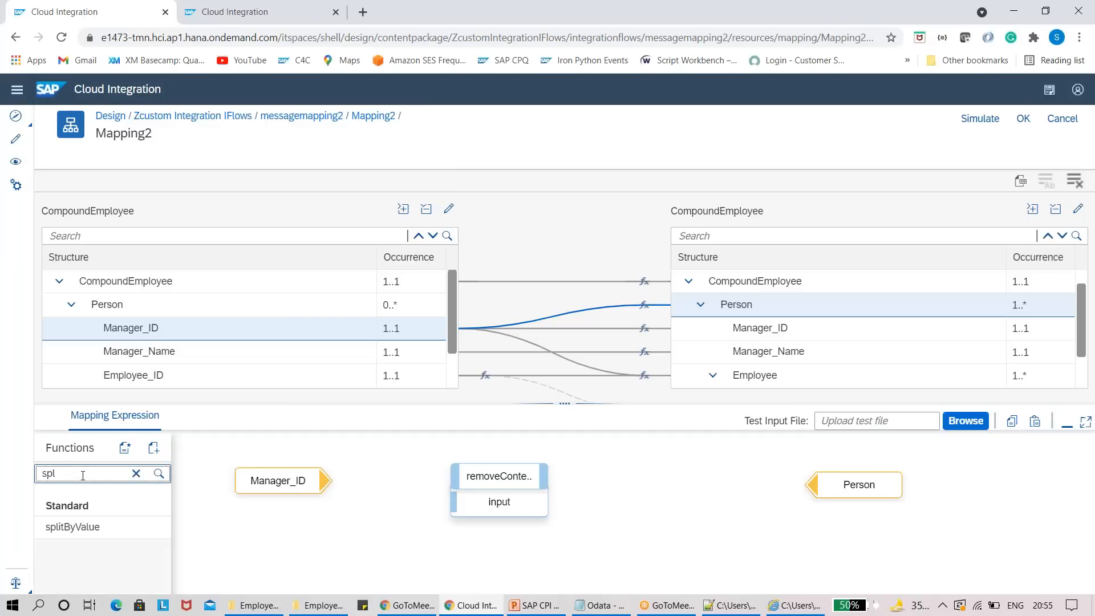
{"action": "left_click", "coordinate": [86, 530]}
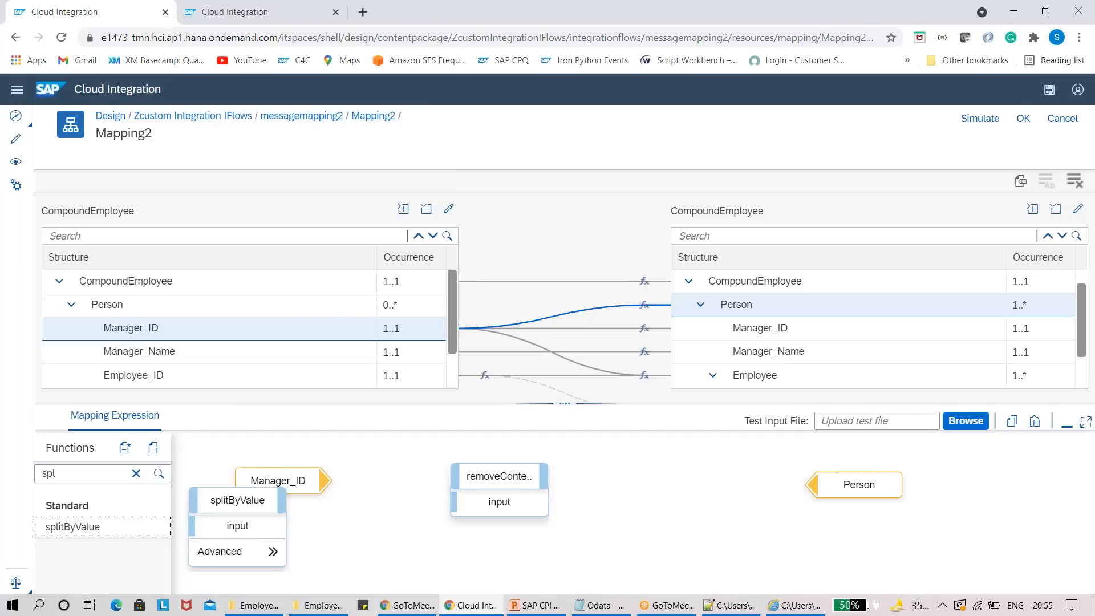
{"action": "left_click_drag", "start_coordinate": [250, 513], "coordinate": [673, 494]}
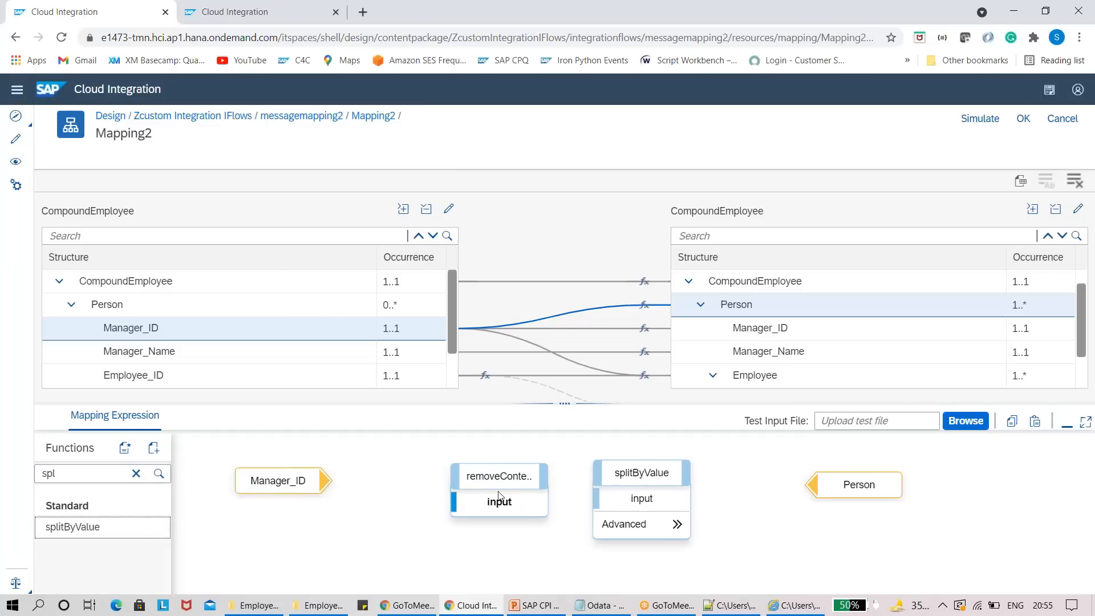
{"action": "left_click", "coordinate": [616, 475]}
{"action": "left_click_drag", "start_coordinate": [572, 470], "coordinate": [572, 470]}
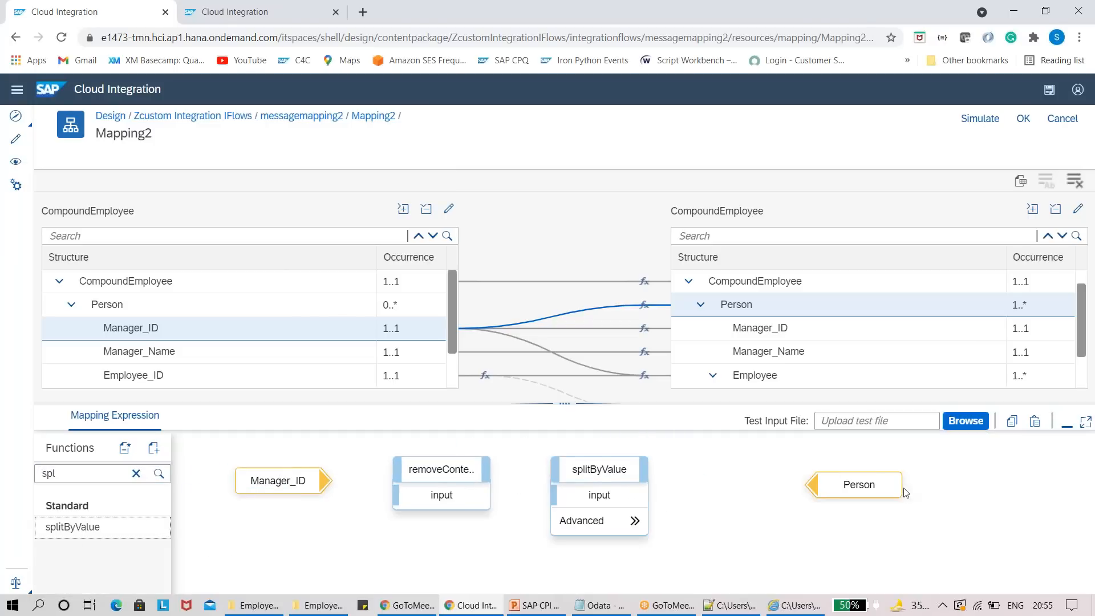
{"action": "left_click_drag", "start_coordinate": [898, 489], "coordinate": [996, 474]}
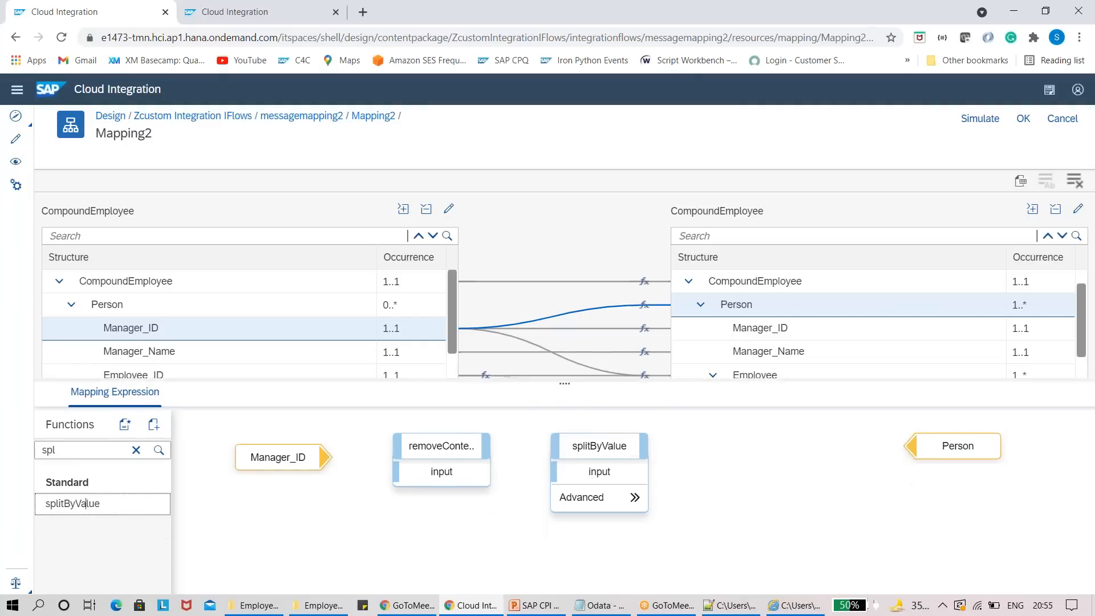
Step: Enlarge the mapping expression area and add a collapseContexts function between splitByValue and Person
{"action": "left_click_drag", "start_coordinate": [594, 401], "coordinate": [594, 193]}
{"action": "left_click", "coordinate": [134, 263]}
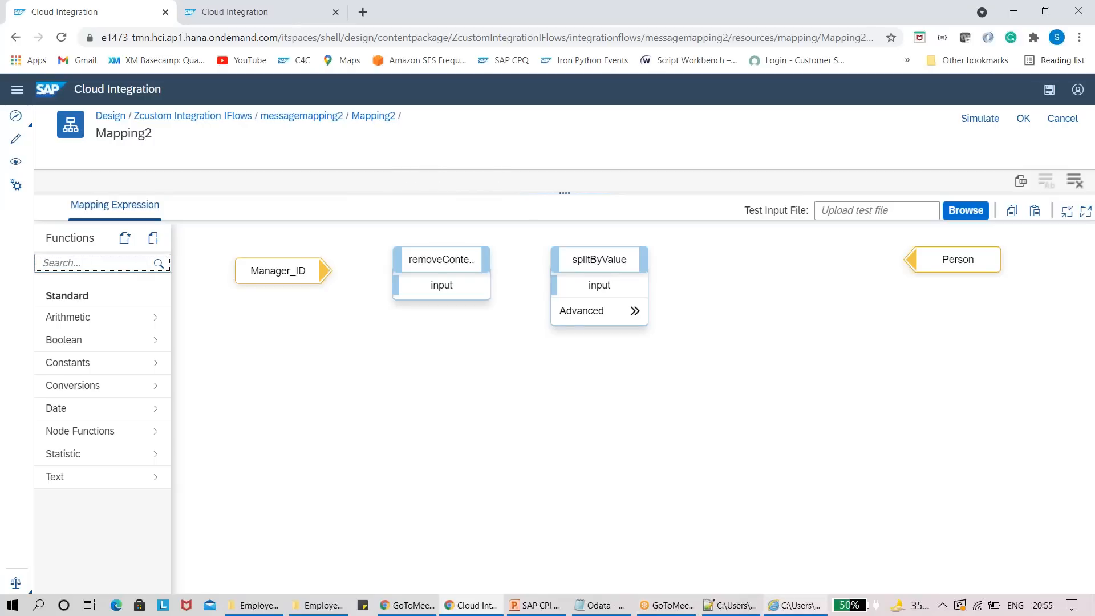
{"action": "left_click", "coordinate": [794, 605]}
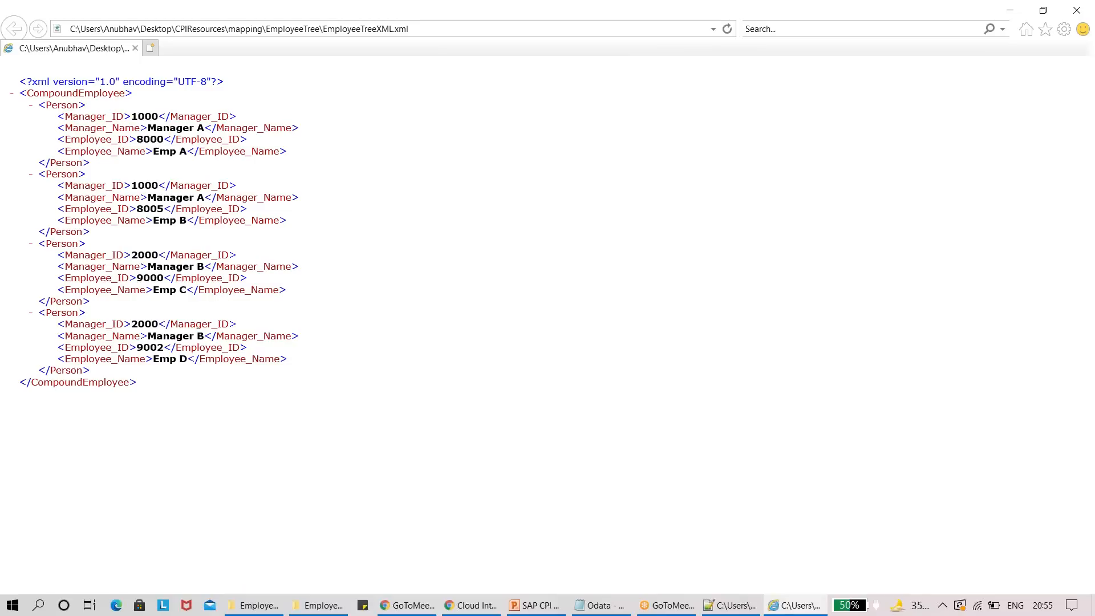
{"action": "key", "text": "alt+Tab"}
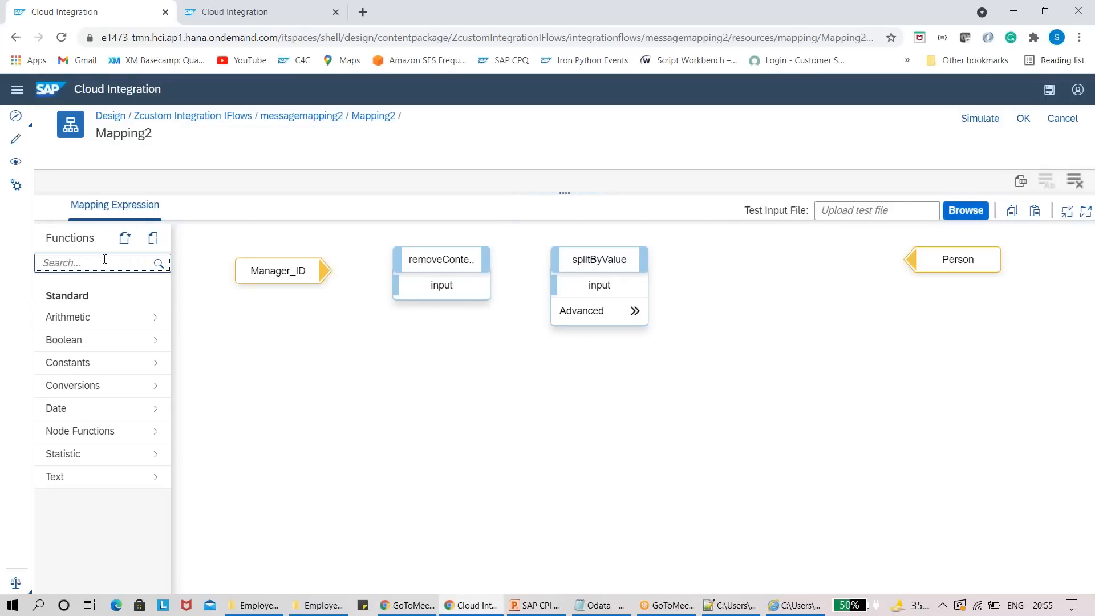
{"action": "type", "text": "co"}
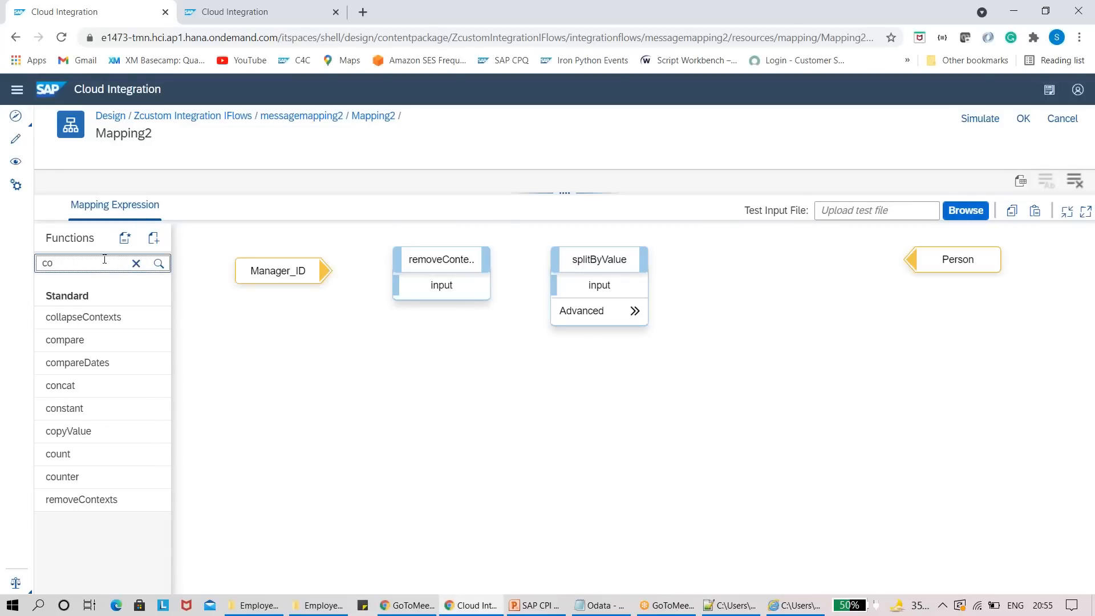
{"action": "left_click", "coordinate": [103, 339]}
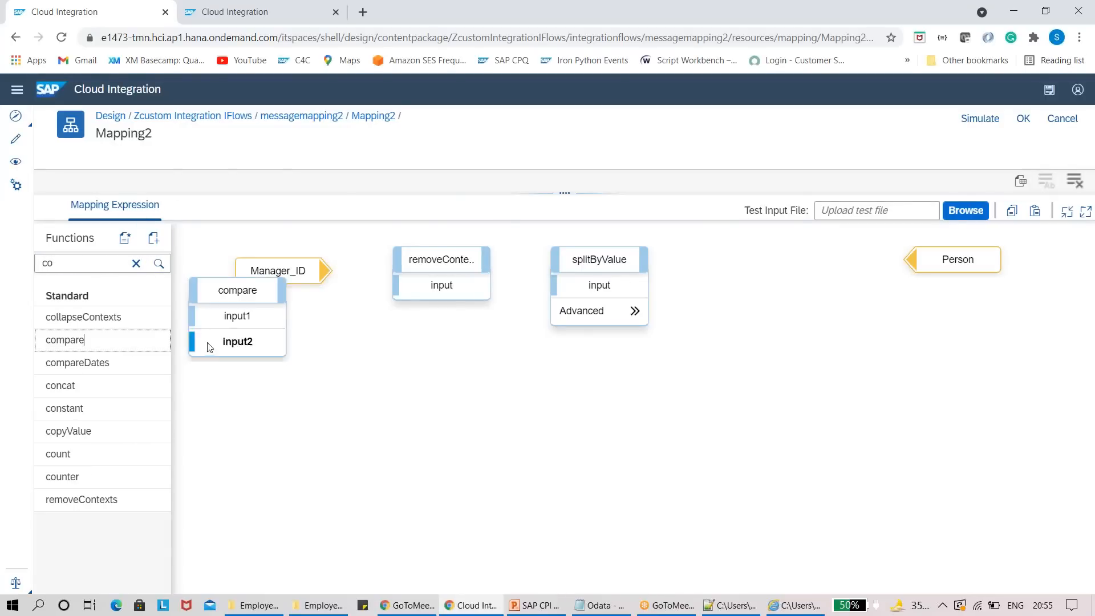
{"action": "left_click", "coordinate": [236, 262]}
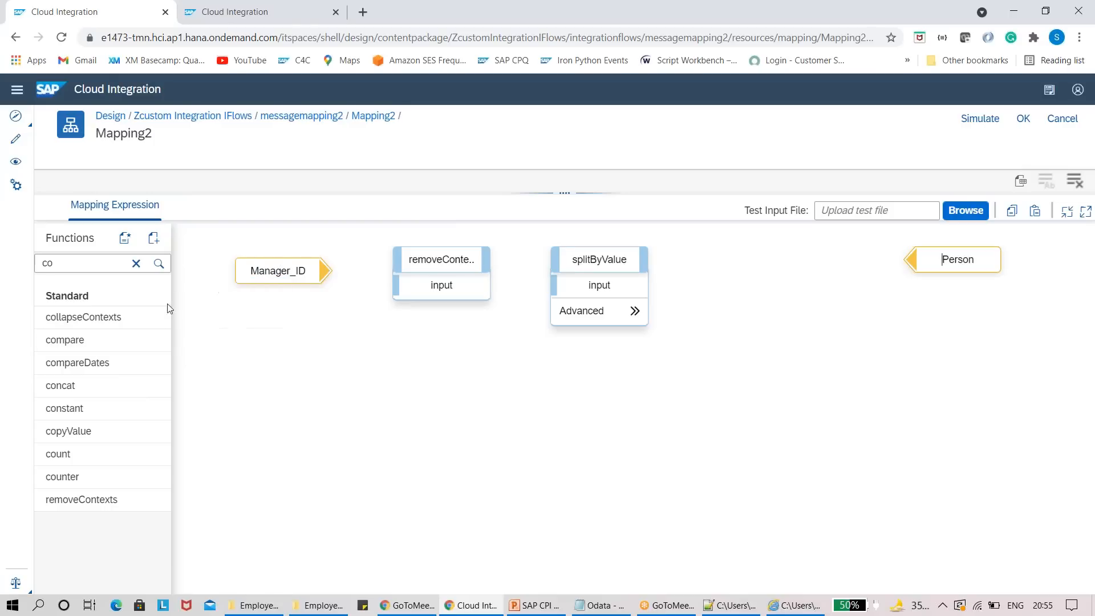
{"action": "left_click_drag", "start_coordinate": [126, 318], "coordinate": [707, 285]}
Step: Connect Manager_ID through removeContexts, splitByValue and collapseContexts in sequence to the target Person
{"action": "mouse_move", "coordinate": [307, 277]}
{"action": "left_click_drag", "start_coordinate": [326, 272], "coordinate": [407, 288]}
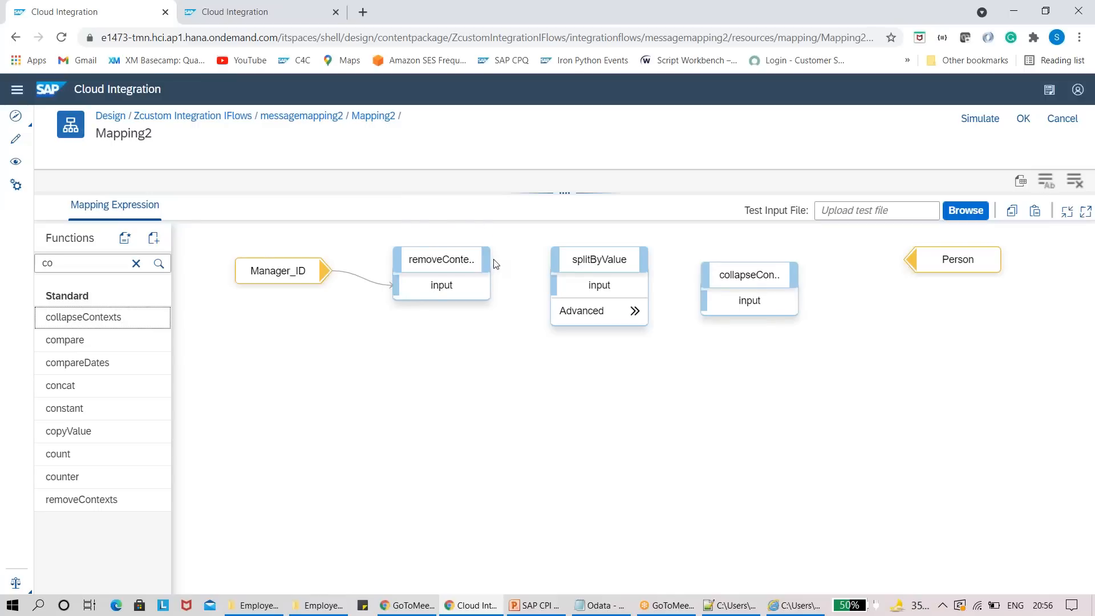
{"action": "left_click_drag", "start_coordinate": [492, 263], "coordinate": [556, 302]}
{"action": "left_click_drag", "start_coordinate": [492, 263], "coordinate": [553, 286]}
{"action": "left_click", "coordinate": [627, 263]}
{"action": "left_click_drag", "start_coordinate": [643, 260], "coordinate": [702, 300]}
{"action": "left_click_drag", "start_coordinate": [794, 275], "coordinate": [910, 261]}
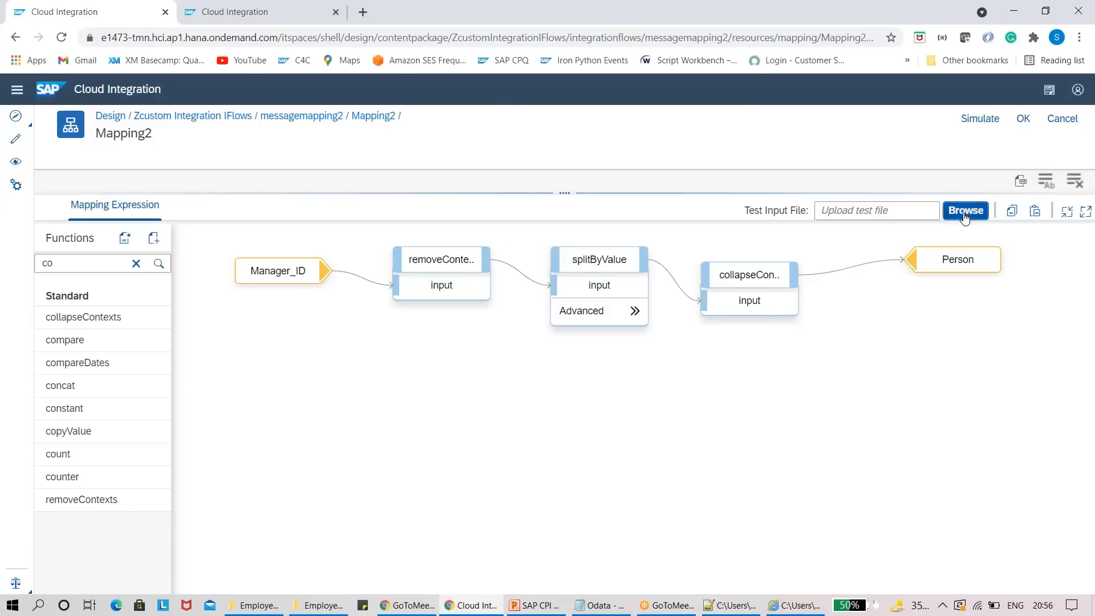
Step: Load EmployeeTreeXML.xml as the test input file and inspect the source message queue of Manager_ID
{"action": "left_click", "coordinate": [245, 105]}
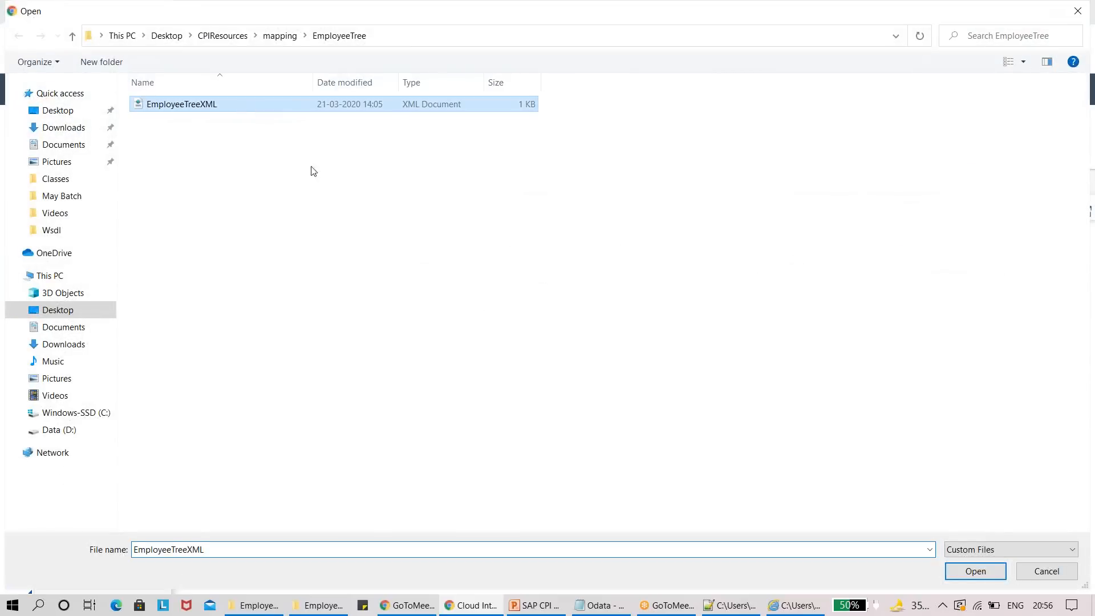
{"action": "left_click", "coordinate": [975, 571]}
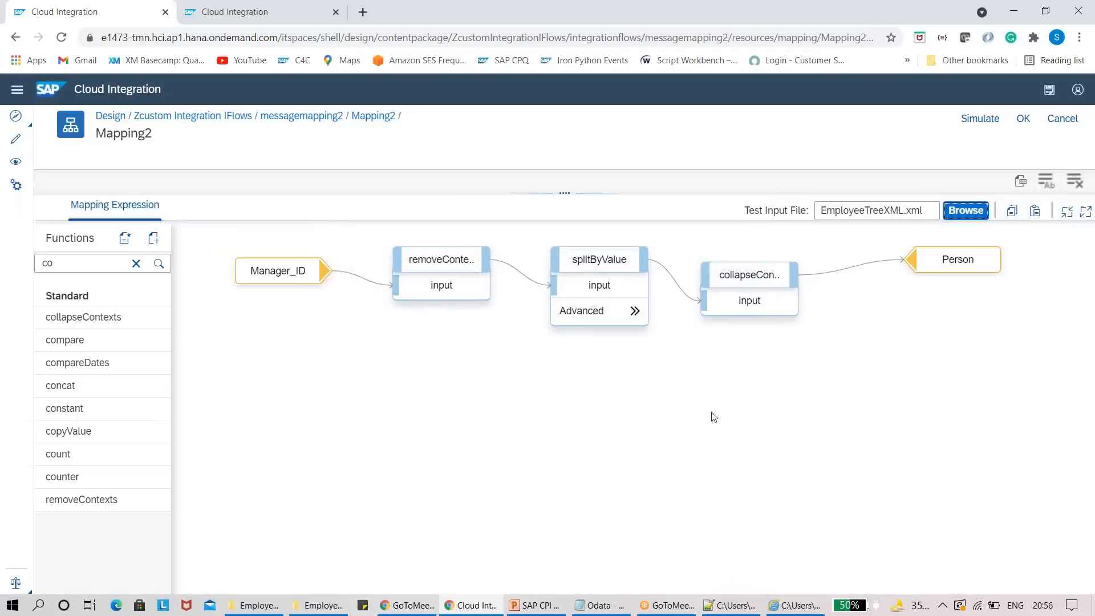
{"action": "left_click", "coordinate": [308, 269]}
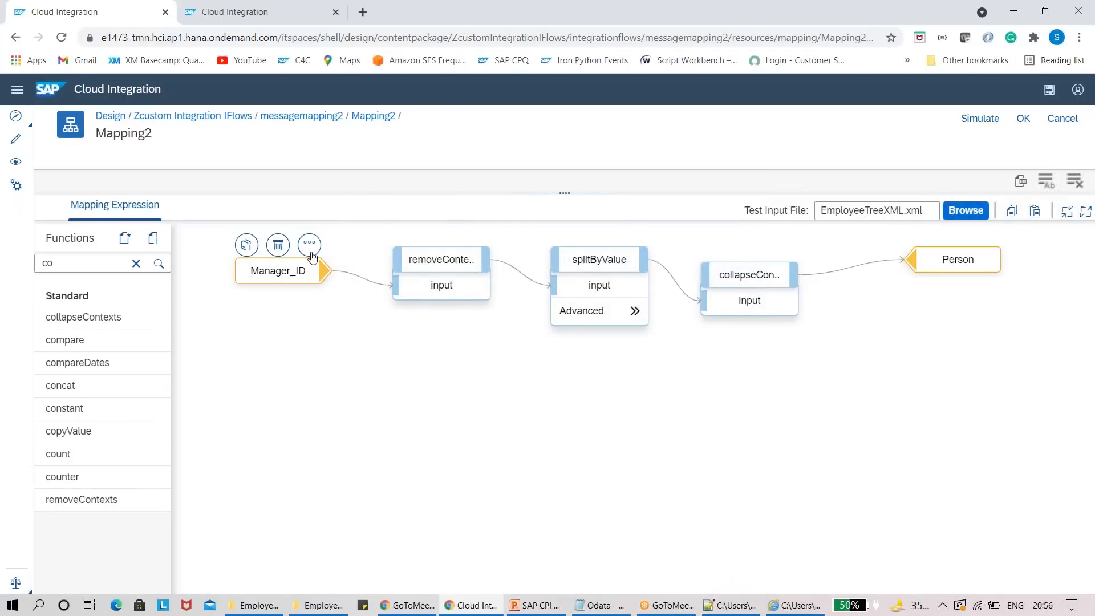
{"action": "left_click", "coordinate": [309, 243]}
{"action": "left_click", "coordinate": [378, 232]}
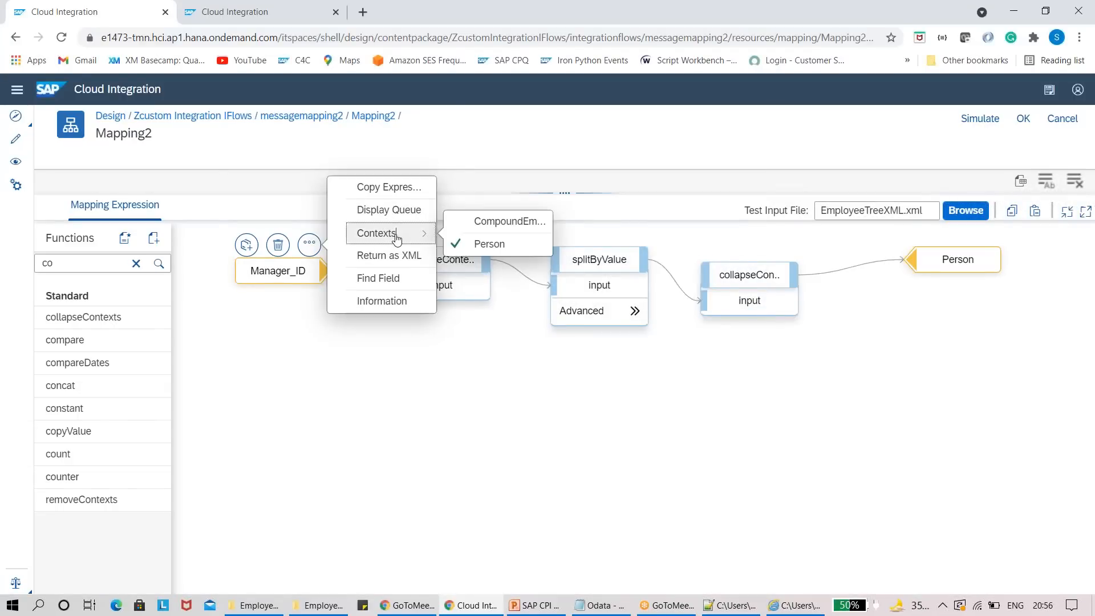
{"action": "left_click", "coordinate": [396, 221]}
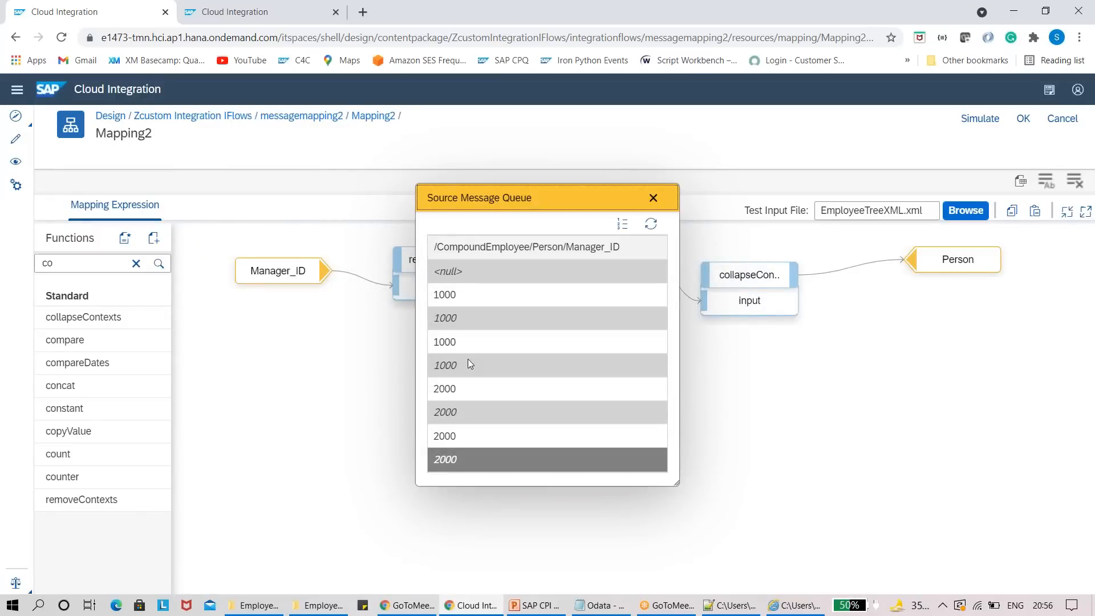
{"action": "left_click", "coordinate": [653, 196]}
Step: Inspect the message queues of removeContexts, collapseContexts and the target Person node
{"action": "left_click", "coordinate": [473, 238]}
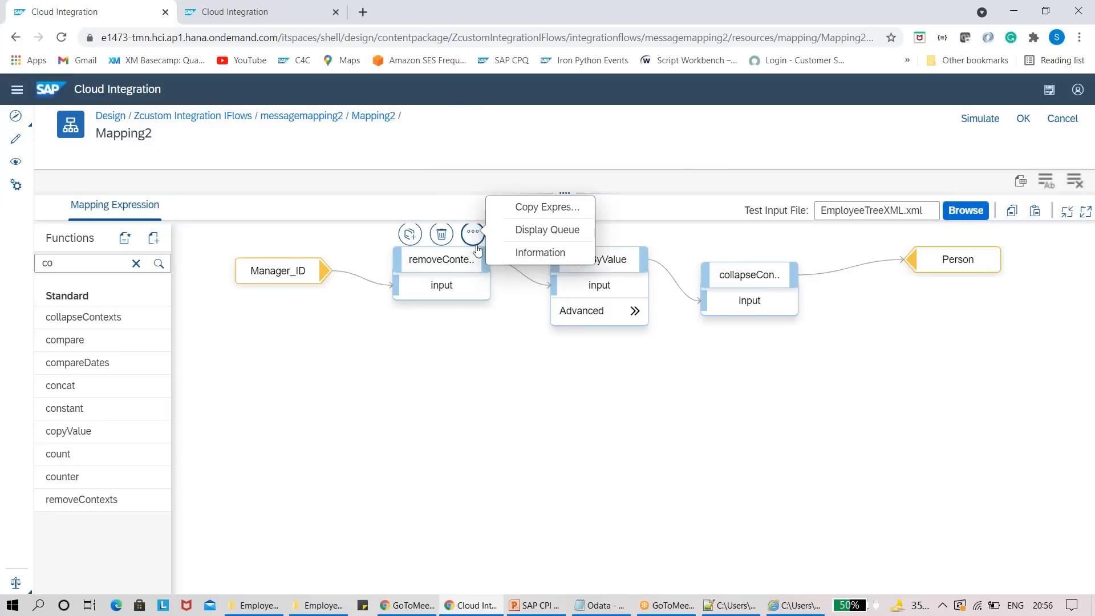
{"action": "left_click", "coordinate": [534, 230]}
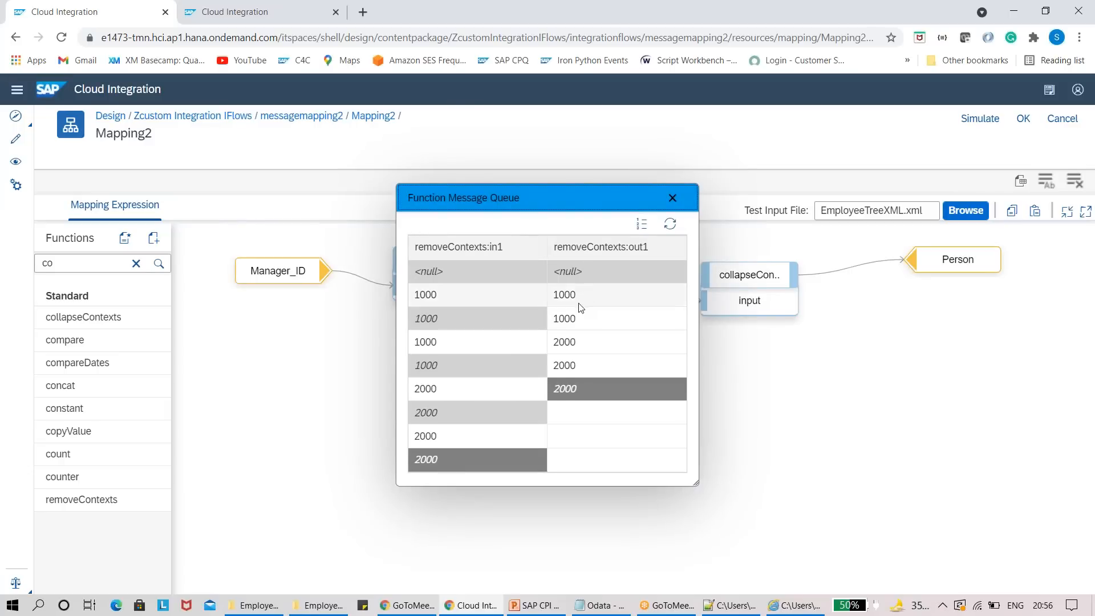
{"action": "left_click", "coordinate": [672, 197]}
{"action": "left_click", "coordinate": [781, 248]}
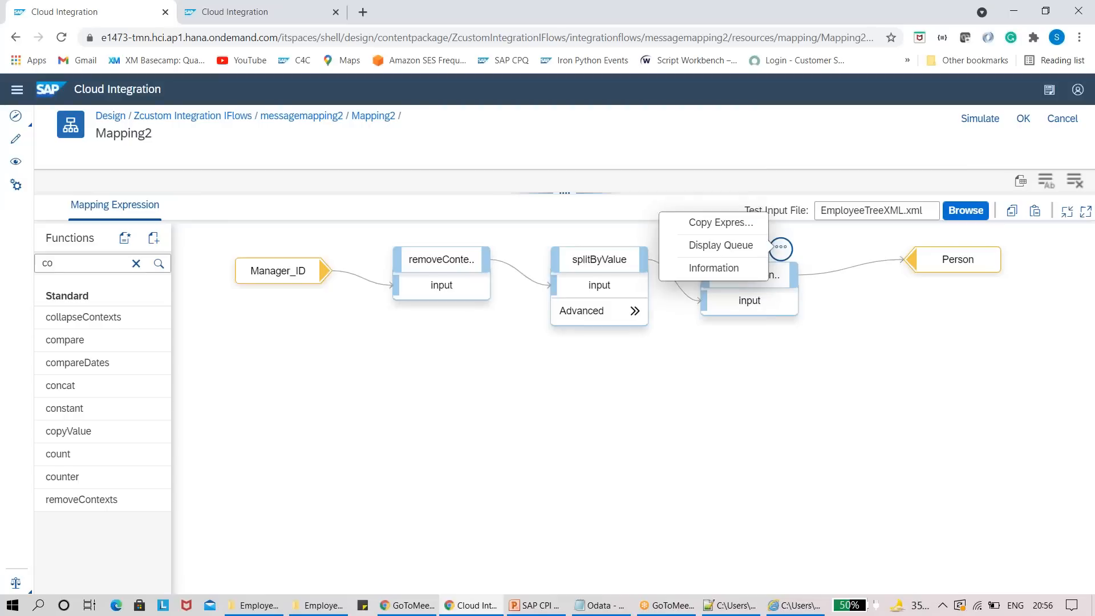
{"action": "left_click", "coordinate": [741, 245]}
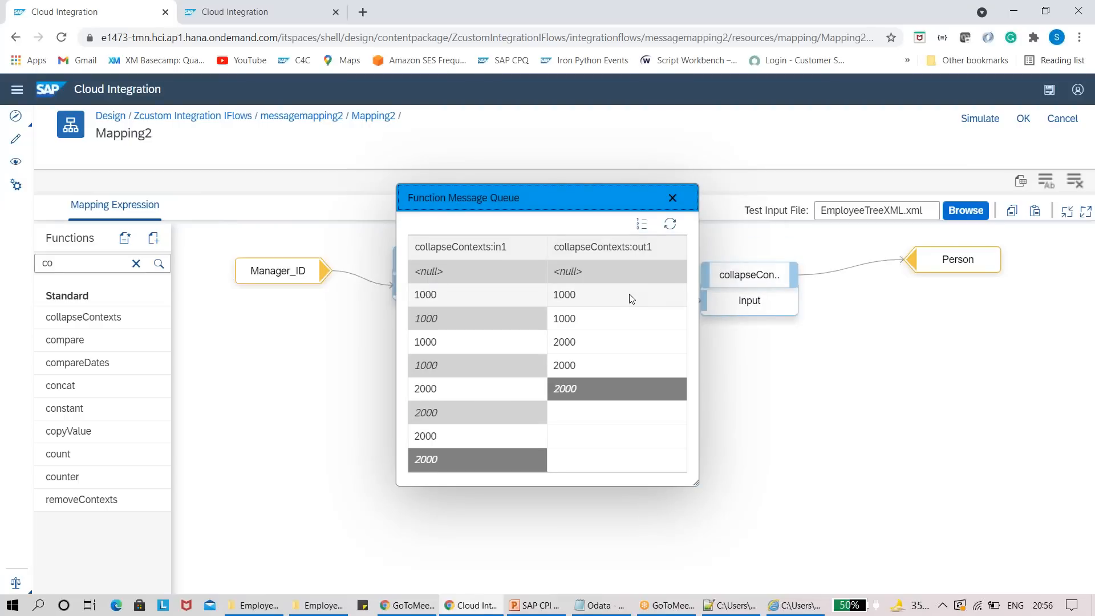
{"action": "left_click", "coordinate": [673, 198]}
{"action": "mouse_move", "coordinate": [930, 253]}
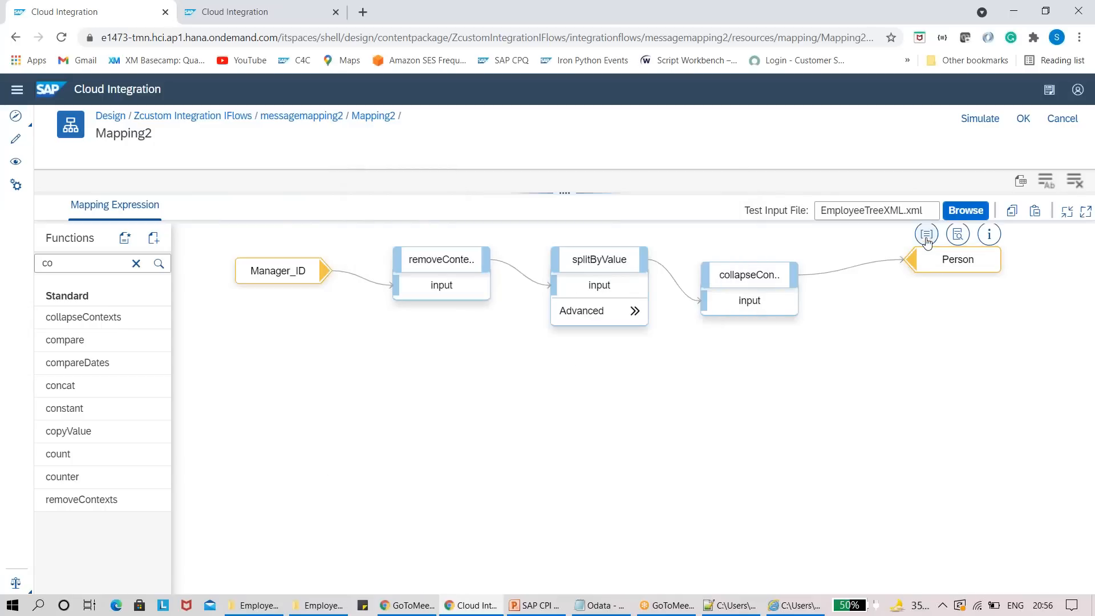
{"action": "left_click", "coordinate": [926, 234]}
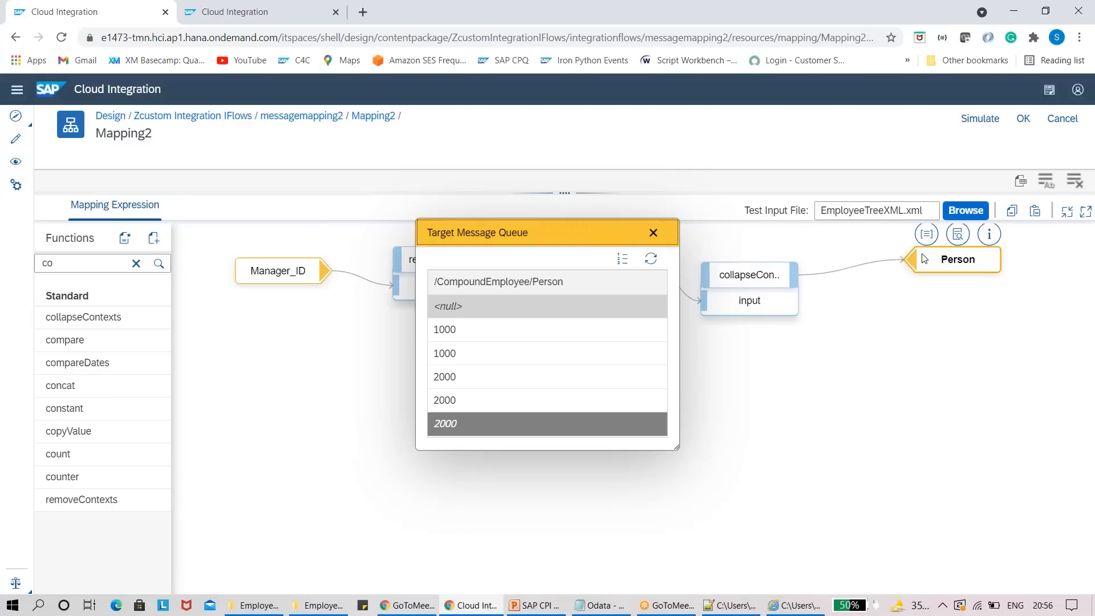
Step: Check the target message queue of the Person node once more
{"action": "left_click", "coordinate": [652, 232]}
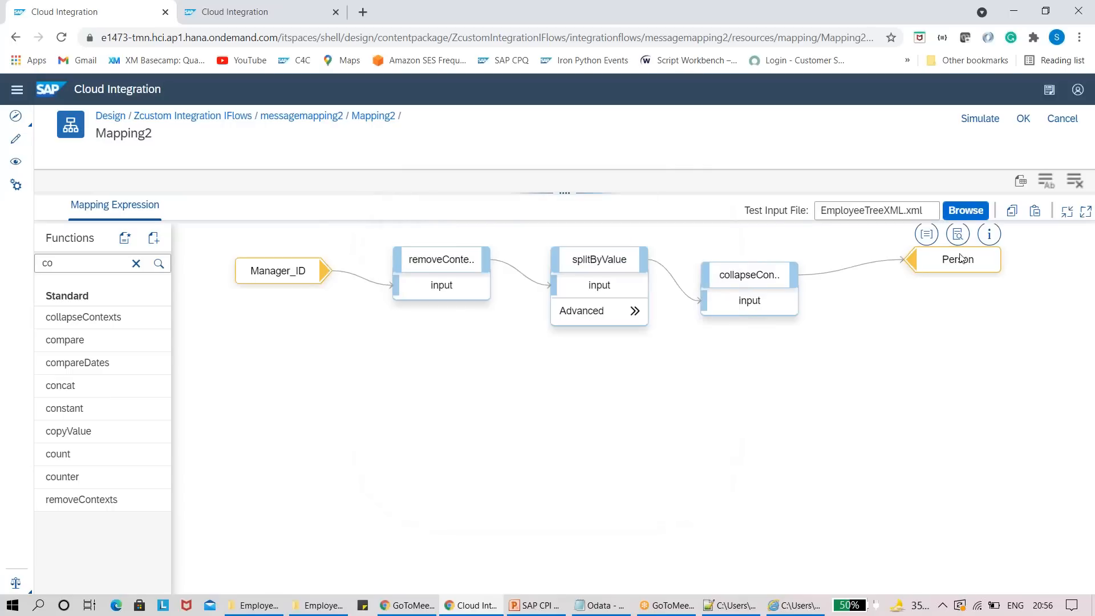
{"action": "left_click", "coordinate": [926, 234]}
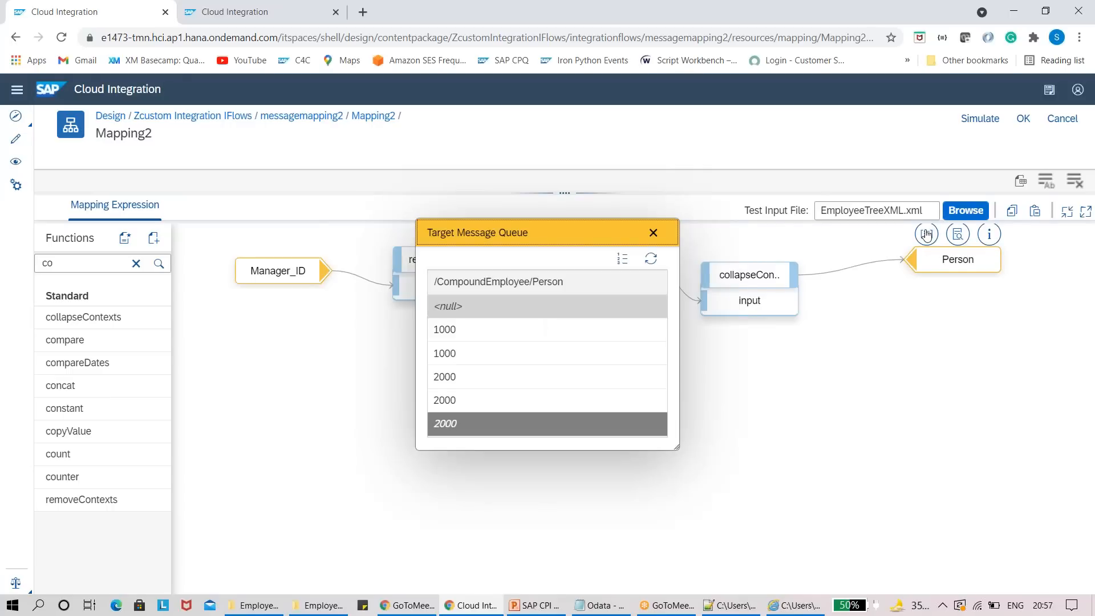
{"action": "left_click", "coordinate": [653, 233]}
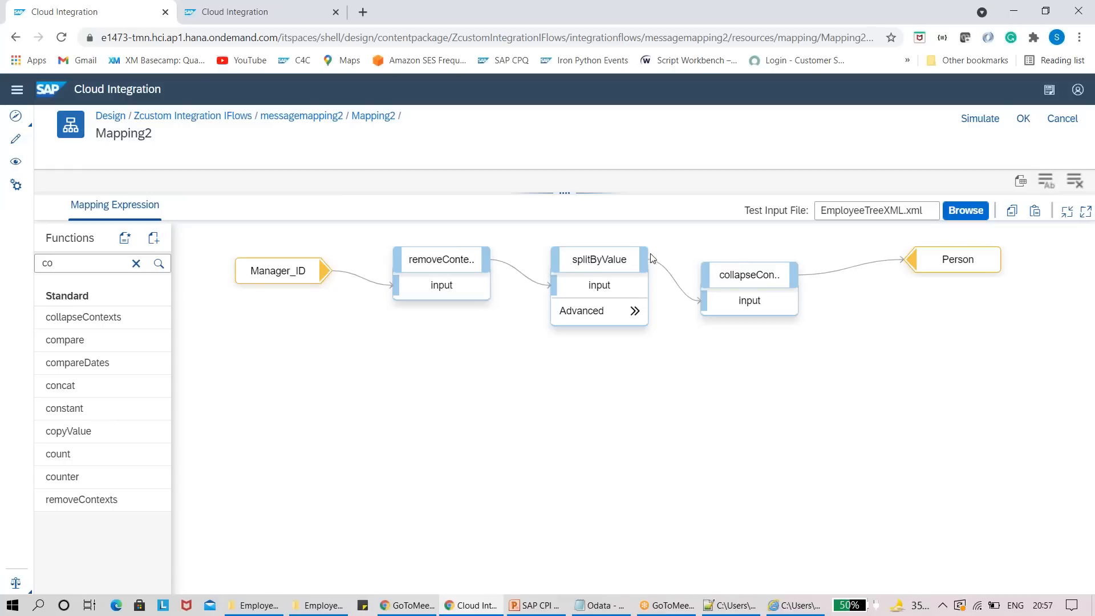
Step: Consult the Manager_ID values in EmployeeTreeXML.xml and set splitByValue's context change to Value change
{"action": "left_click", "coordinate": [625, 312]}
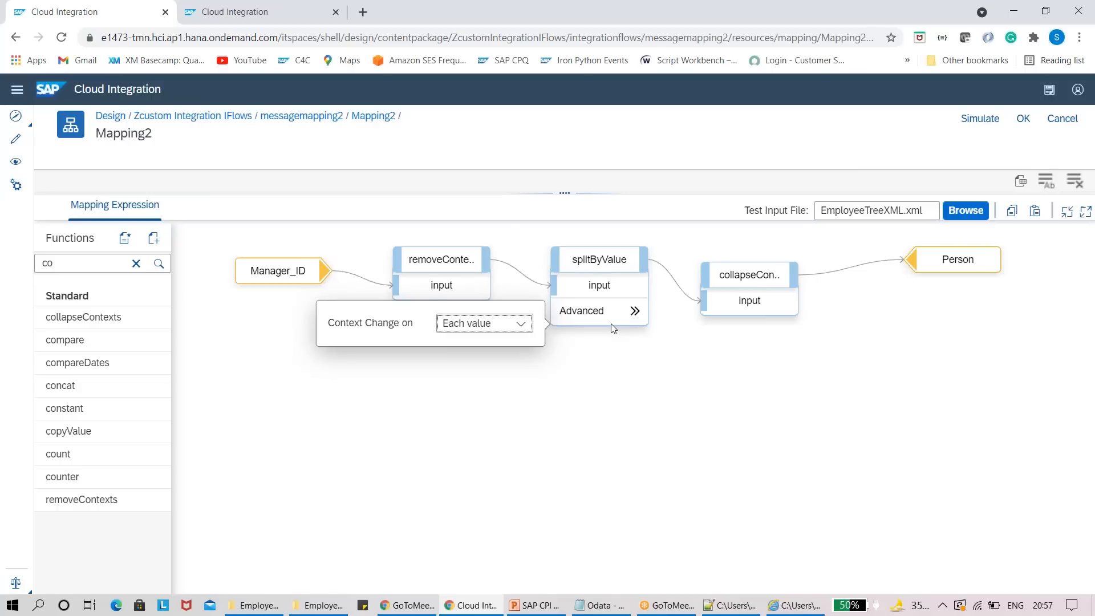
{"action": "left_click", "coordinate": [576, 258]}
{"action": "left_click", "coordinate": [792, 607]}
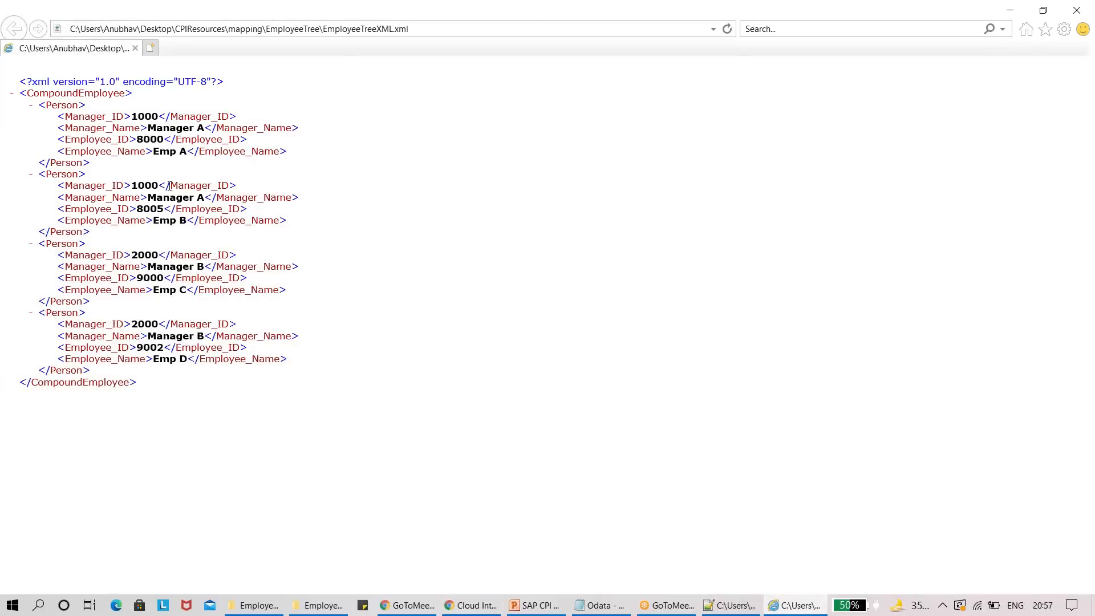
{"action": "key", "text": "alt+Tab"}
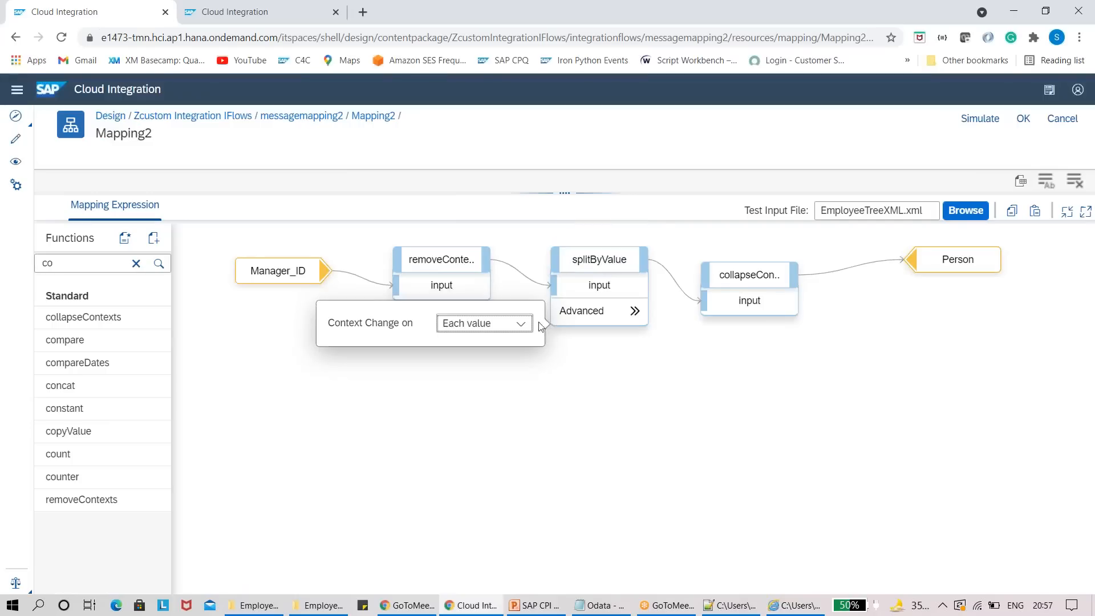
{"action": "left_click", "coordinate": [521, 323]}
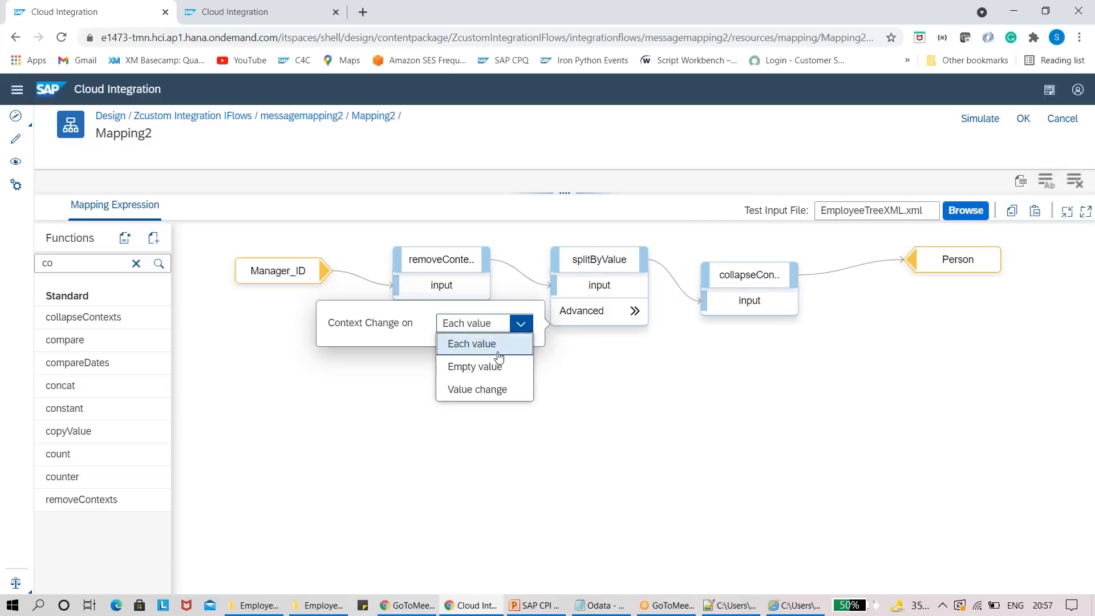
{"action": "left_click", "coordinate": [468, 393]}
{"action": "left_click", "coordinate": [588, 366]}
Step: Inspect the message queues of removeContexts and splitByValue, including splitByValue's context change setting
{"action": "left_click", "coordinate": [404, 251]}
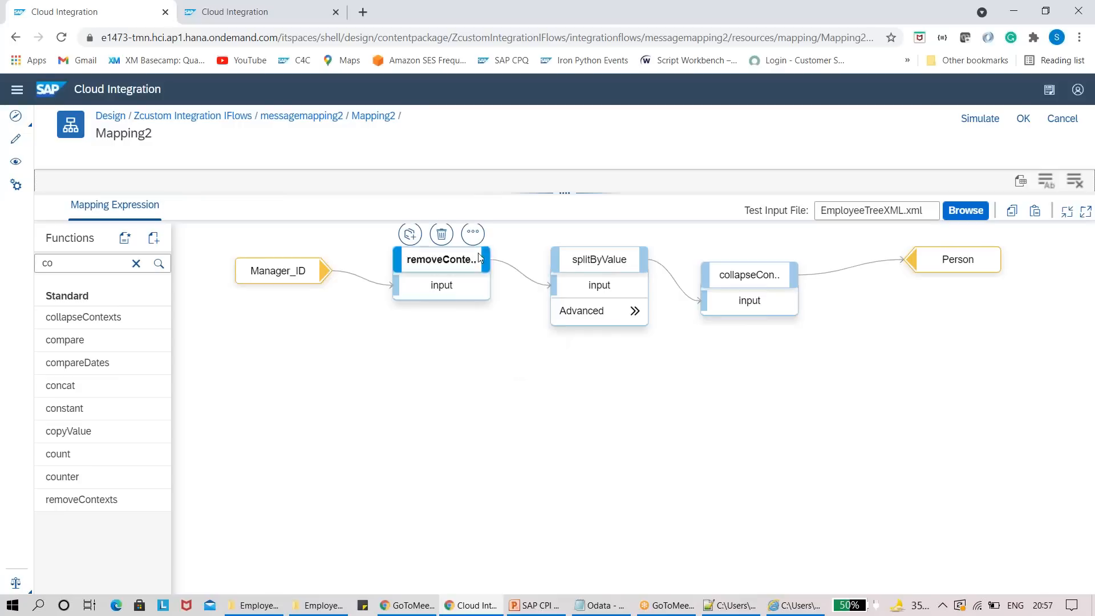
{"action": "left_click", "coordinate": [473, 234]}
{"action": "left_click", "coordinate": [515, 239]}
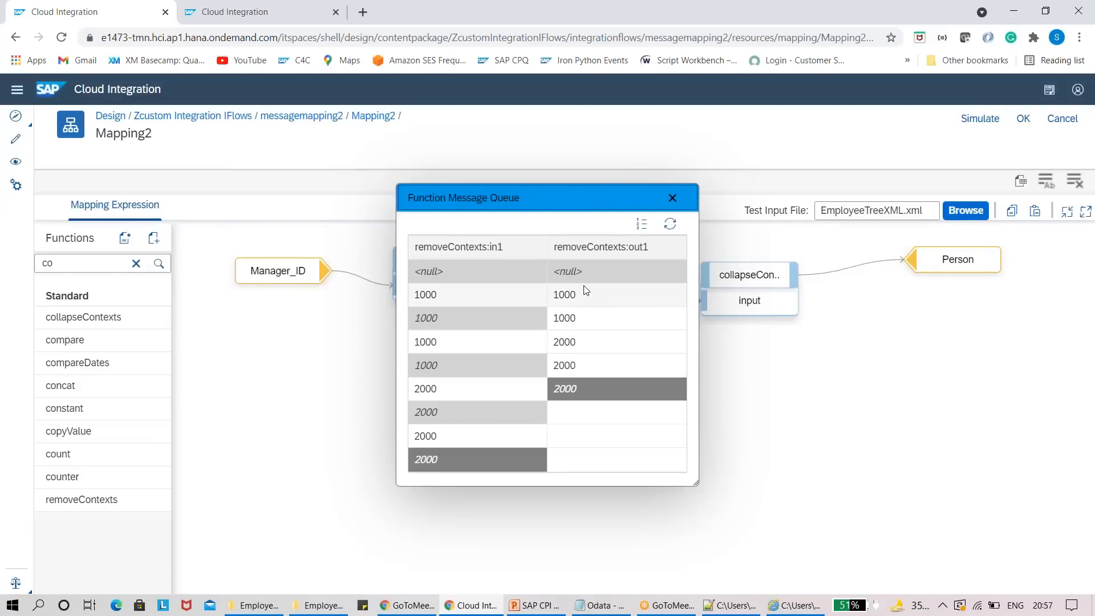
{"action": "left_click", "coordinate": [672, 197]}
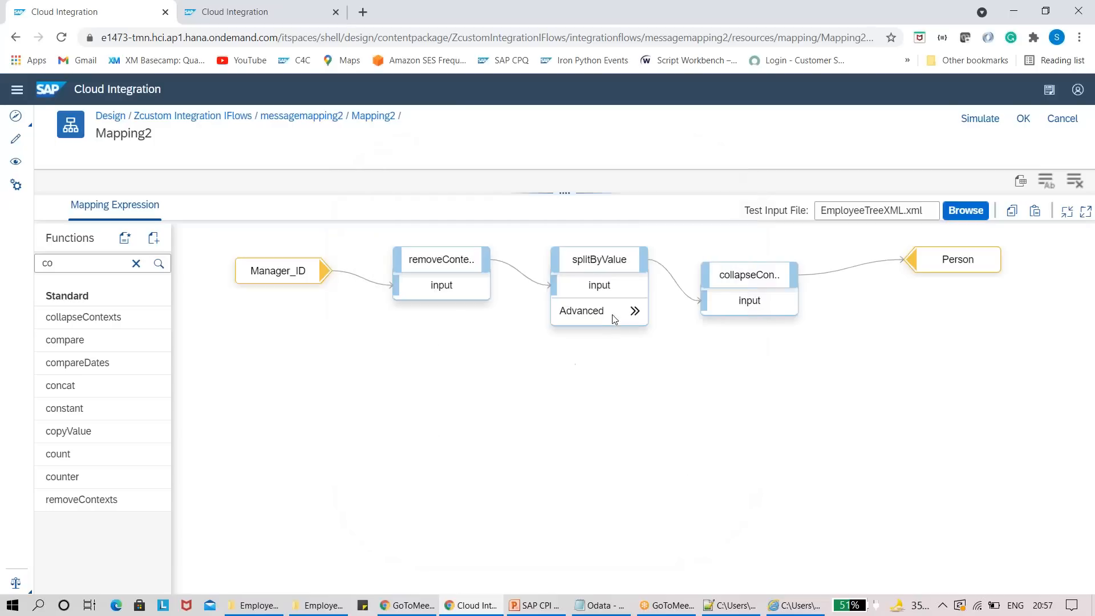
{"action": "left_click", "coordinate": [633, 311]}
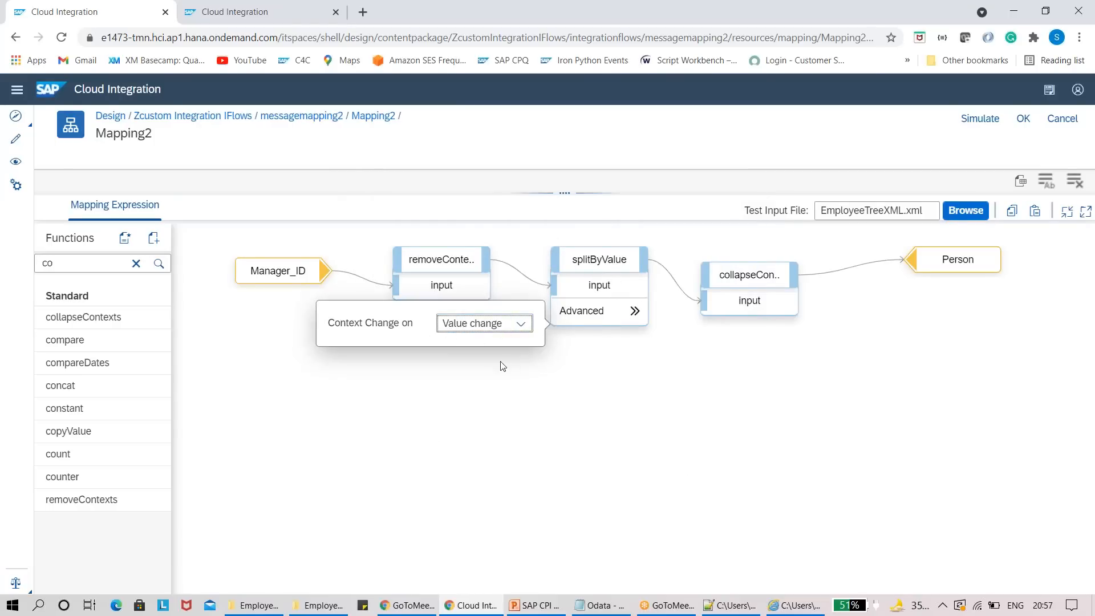
{"action": "mouse_move", "coordinate": [616, 258]}
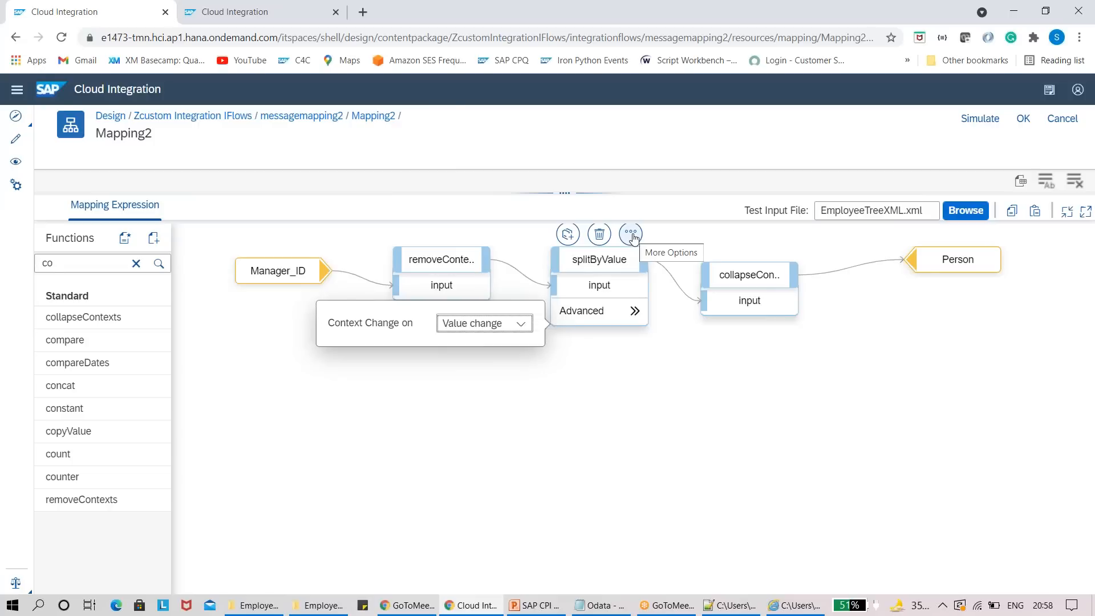
{"action": "left_click", "coordinate": [632, 234]}
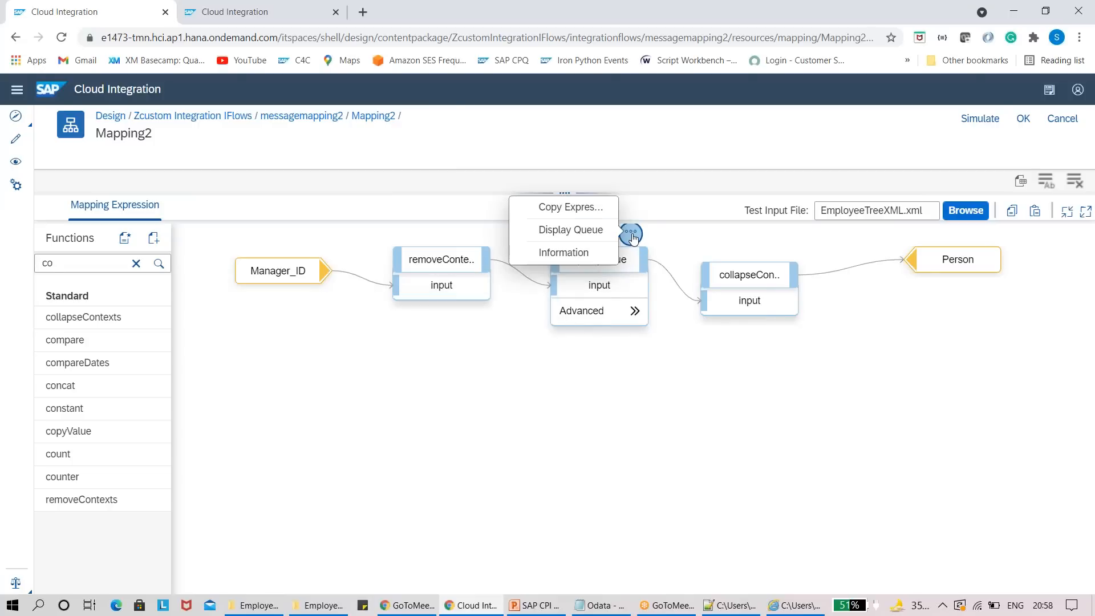
{"action": "left_click", "coordinate": [591, 231]}
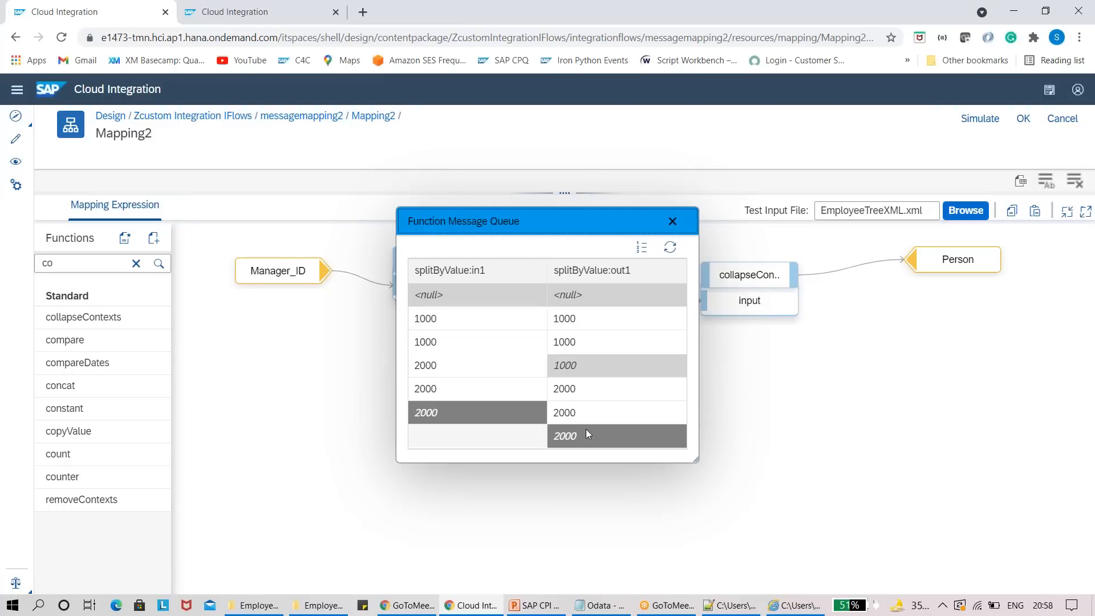
{"action": "left_click", "coordinate": [672, 222]}
Step: Inspect the message queues of collapseContexts and the target Person node with the new split setting
{"action": "left_click", "coordinate": [780, 248]}
{"action": "left_click", "coordinate": [779, 254]}
{"action": "left_click", "coordinate": [735, 246]}
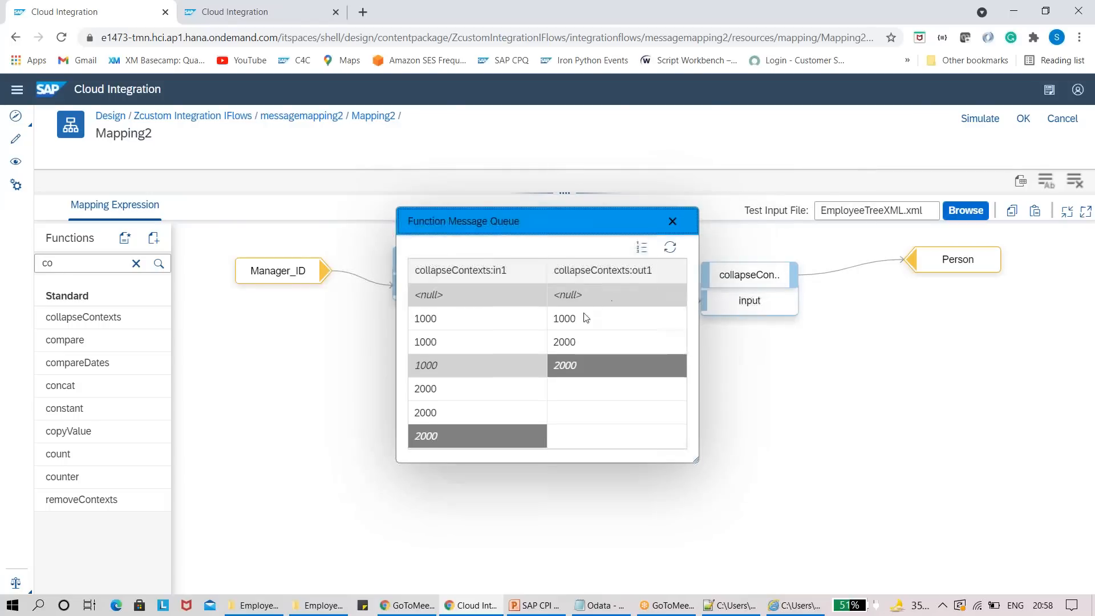
{"action": "left_click", "coordinate": [673, 221]}
{"action": "mouse_move", "coordinate": [942, 265]}
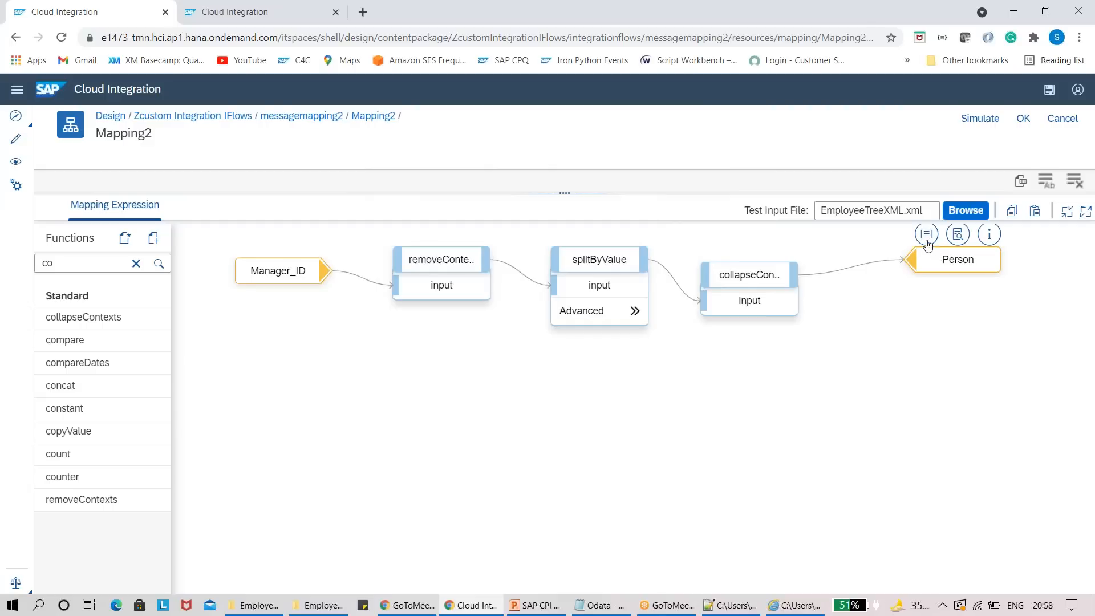
{"action": "left_click", "coordinate": [926, 238]}
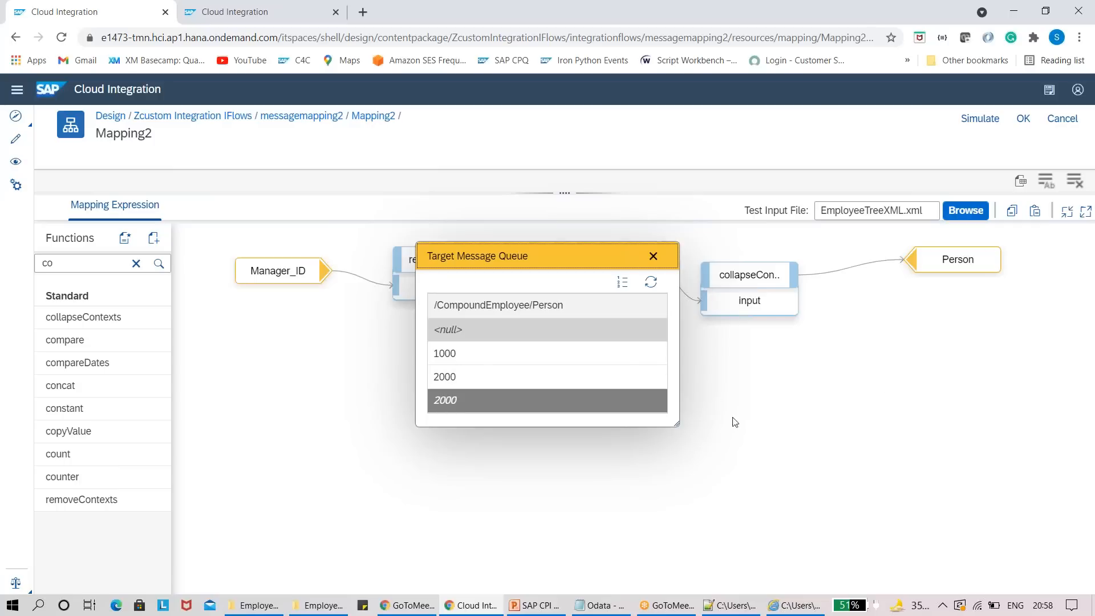
{"action": "left_click", "coordinate": [653, 256]}
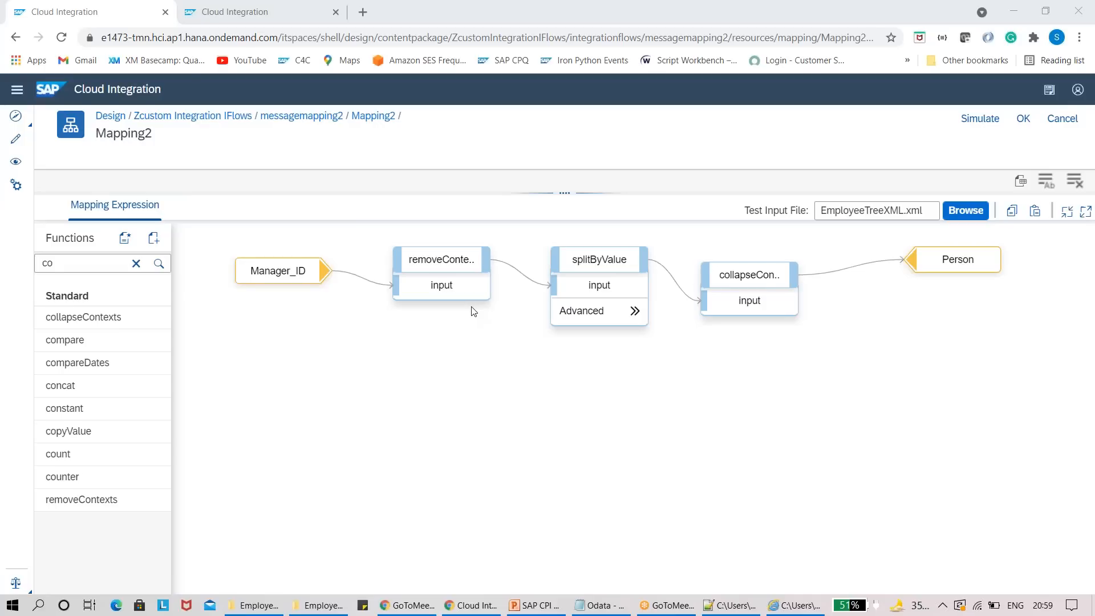
Step: Expand the source and target structure area and compare the target structure with the records in EmployeeTreeXML.xml
{"action": "left_click", "coordinate": [481, 291]}
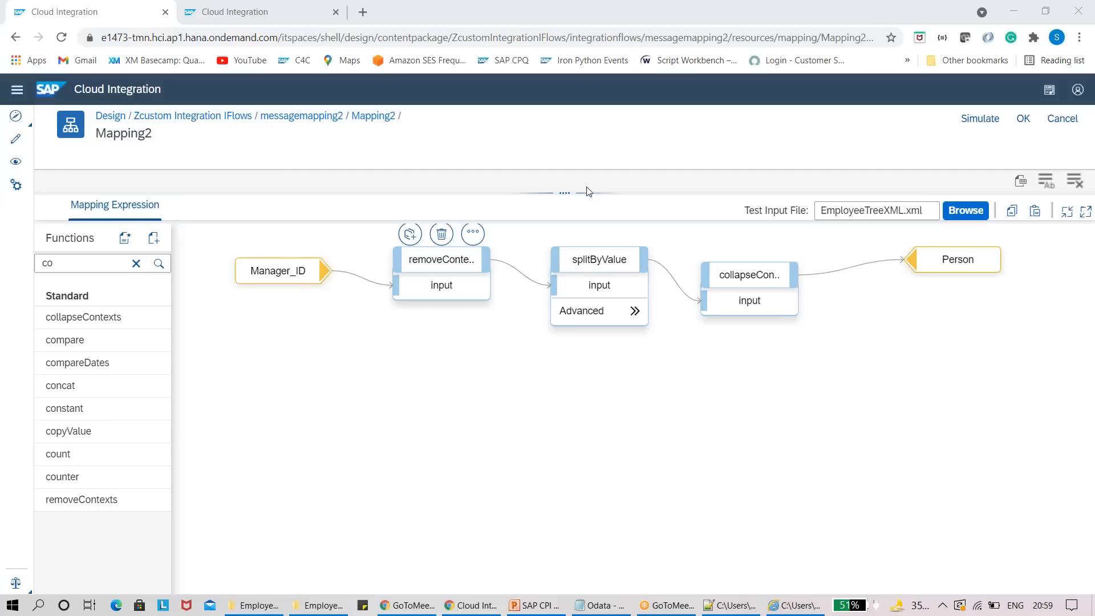
{"action": "left_click_drag", "start_coordinate": [581, 191], "coordinate": [581, 288]}
{"action": "left_click", "coordinate": [599, 355]}
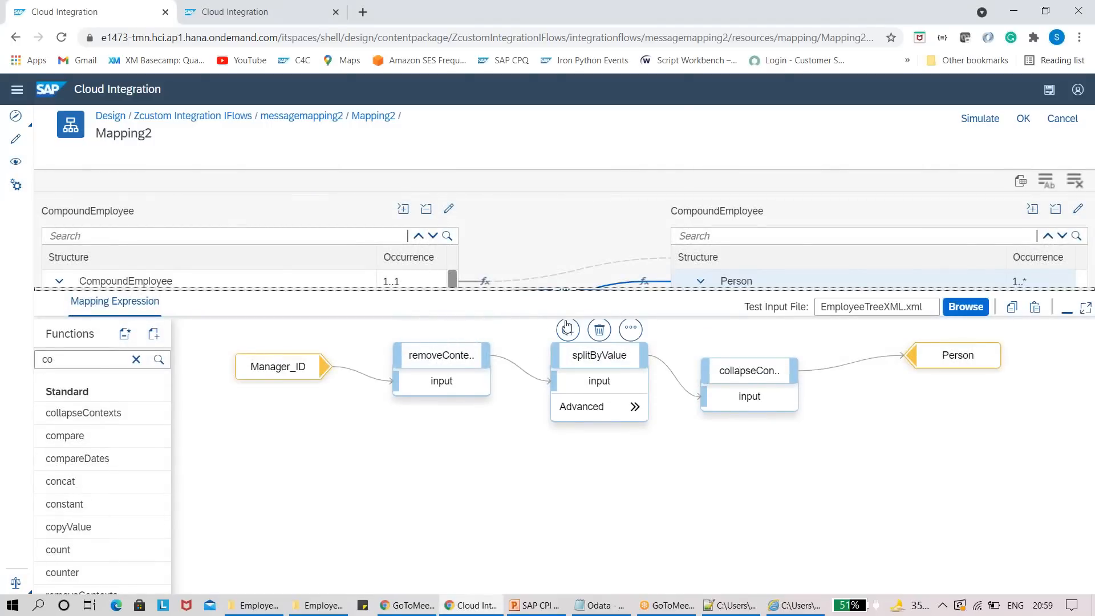
{"action": "left_click_drag", "start_coordinate": [564, 291], "coordinate": [563, 488]}
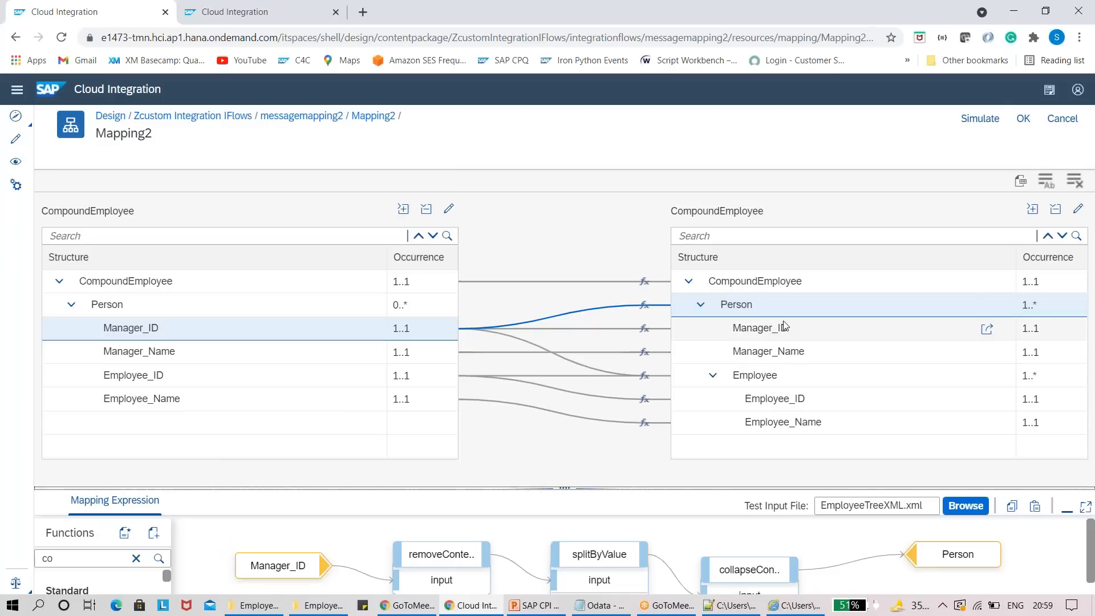
{"action": "left_click", "coordinate": [787, 605]}
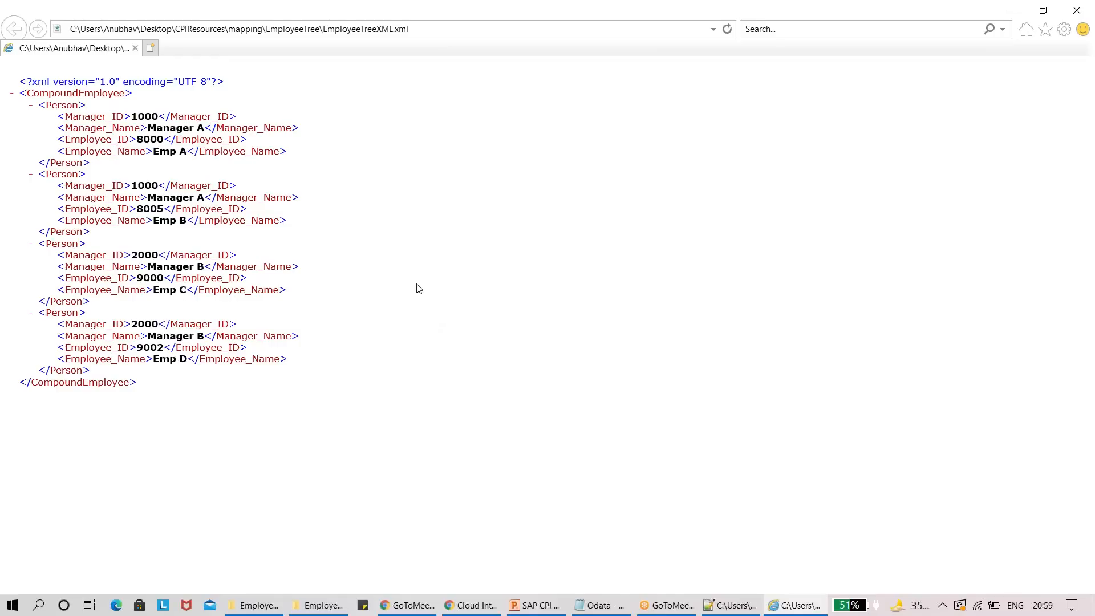
{"action": "key", "text": "alt+Tab"}
Step: Enlarge the mapping expression area and review removeContexts, splitByValue's context change option and collapseContexts
{"action": "left_click_drag", "start_coordinate": [533, 489], "coordinate": [533, 268]}
{"action": "left_click", "coordinate": [443, 336]}
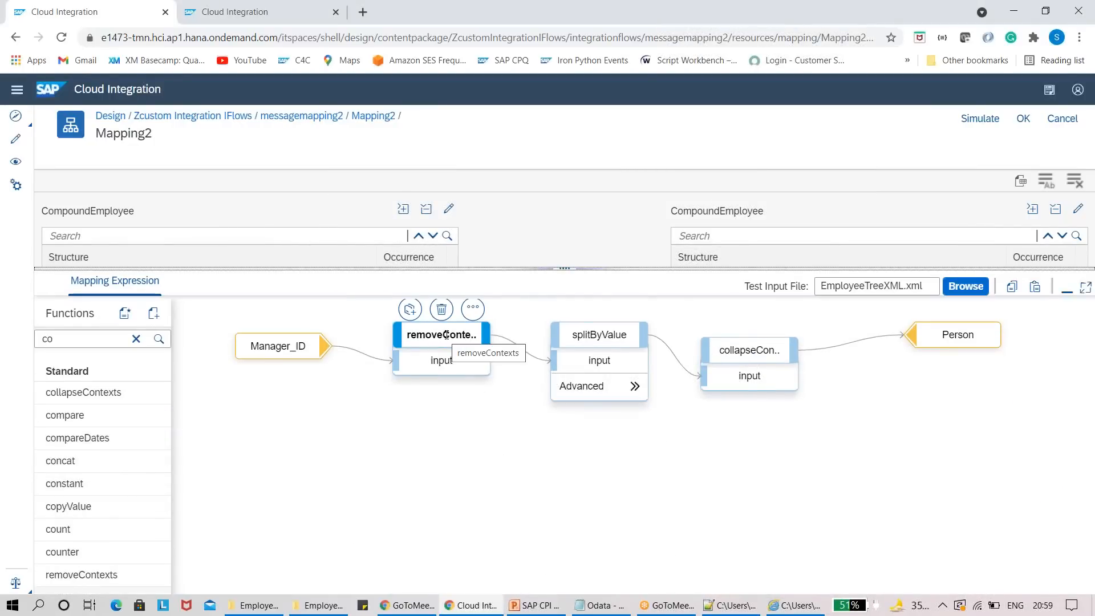
{"action": "left_click", "coordinate": [599, 338]}
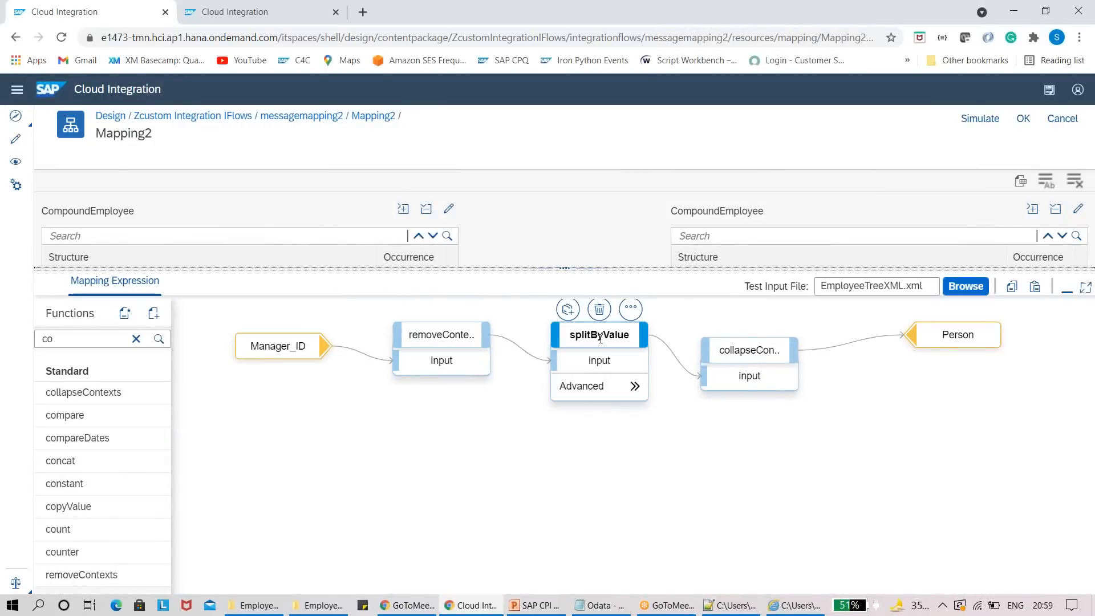
{"action": "left_click", "coordinate": [636, 387]}
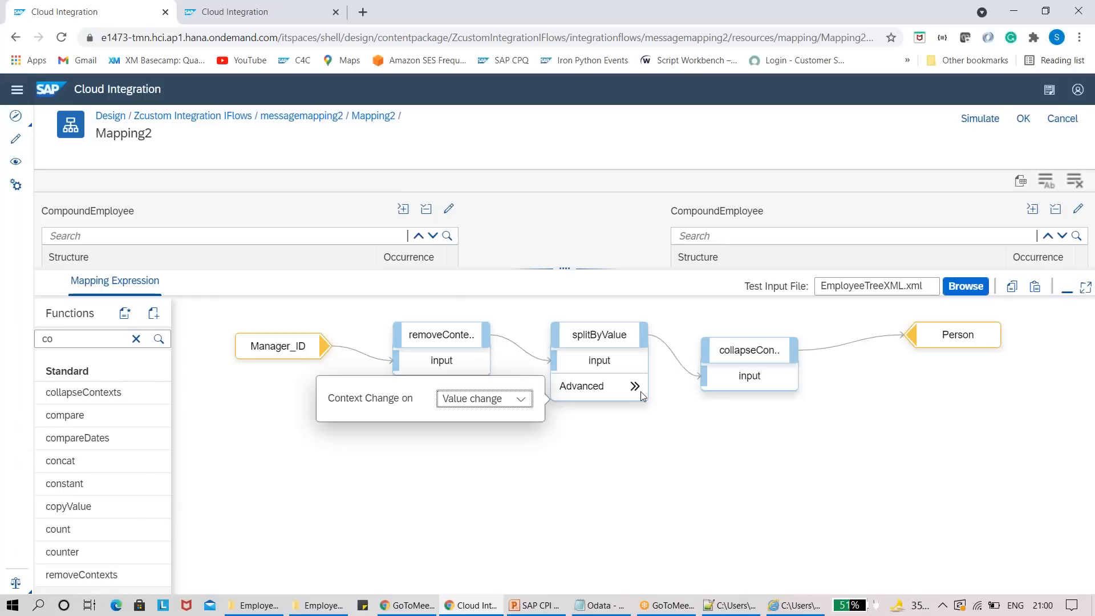
{"action": "left_click", "coordinate": [675, 428]}
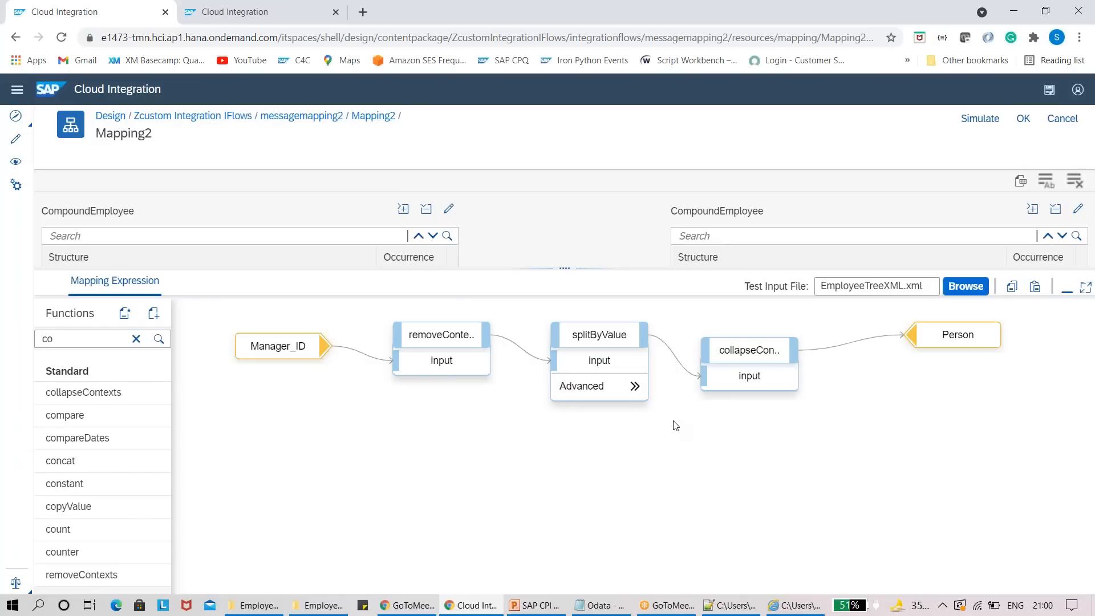
{"action": "left_click", "coordinate": [766, 358]}
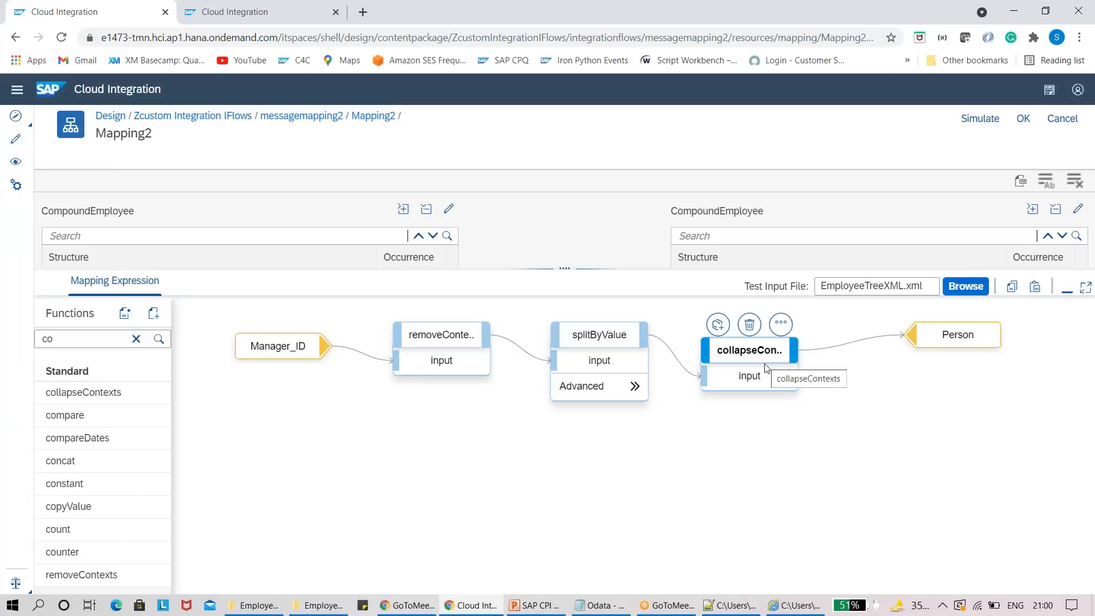
{"action": "left_click", "coordinate": [764, 365]}
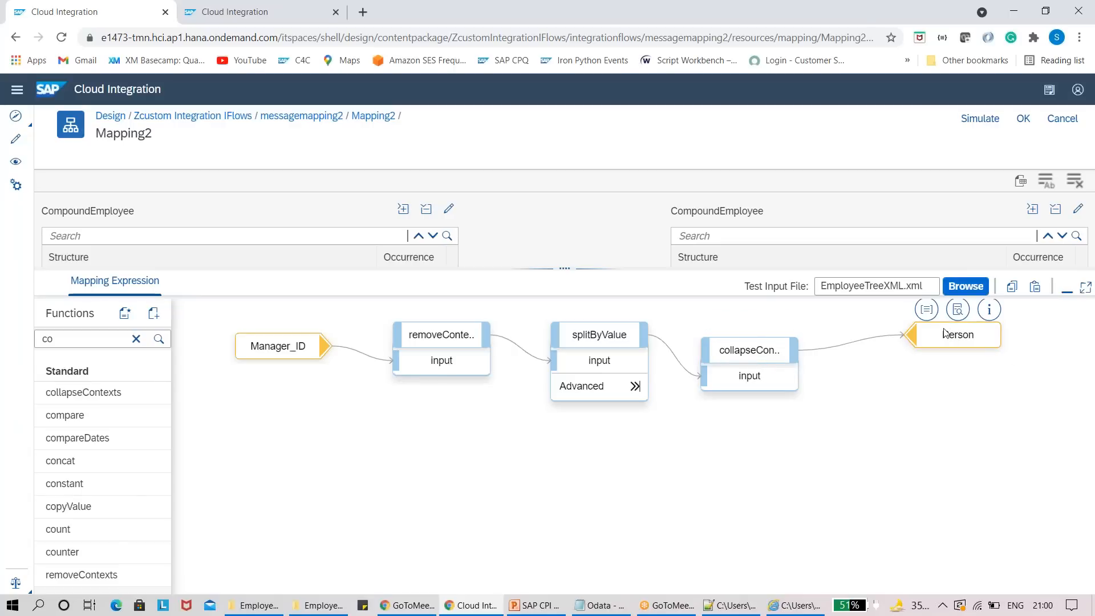
Step: Bring the full source and target structures back into view and check Person's target message queue against them
{"action": "left_click_drag", "start_coordinate": [590, 269], "coordinate": [638, 479]}
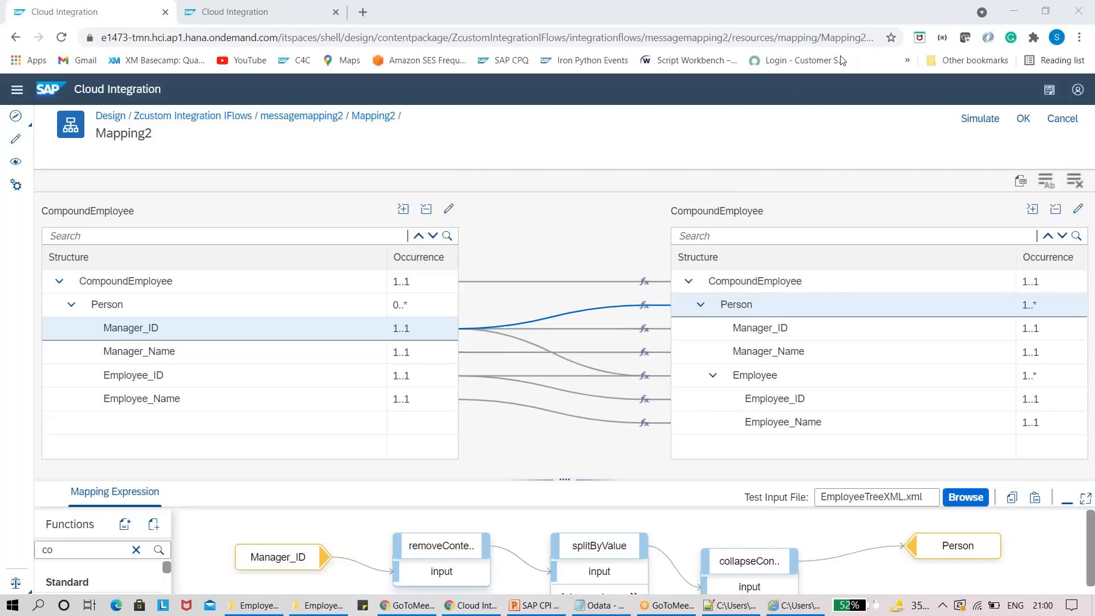
{"action": "mouse_move", "coordinate": [922, 549]}
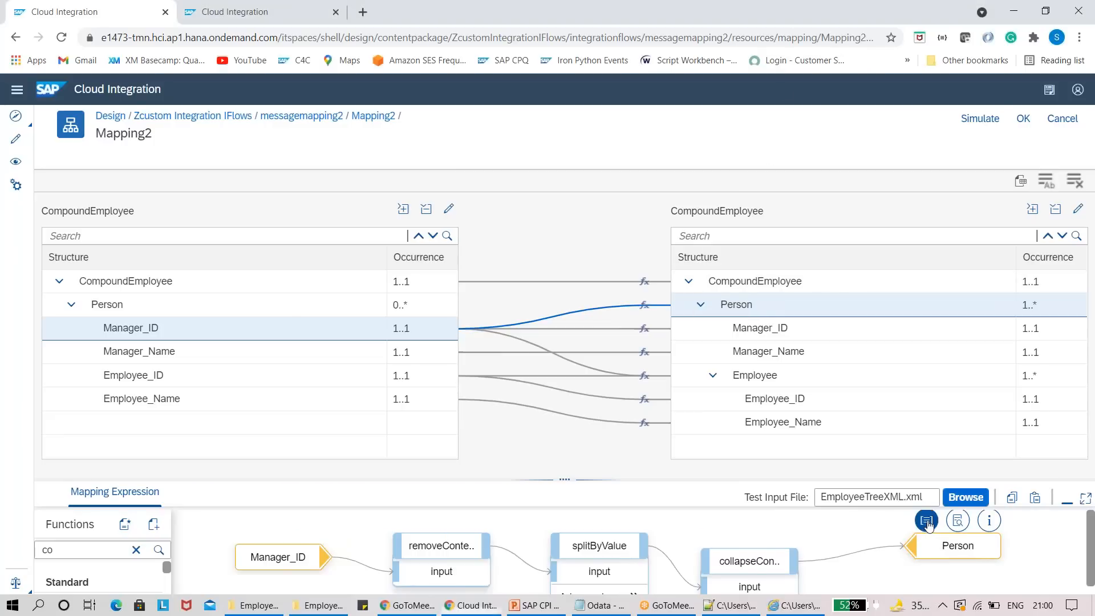
{"action": "left_click", "coordinate": [926, 522]}
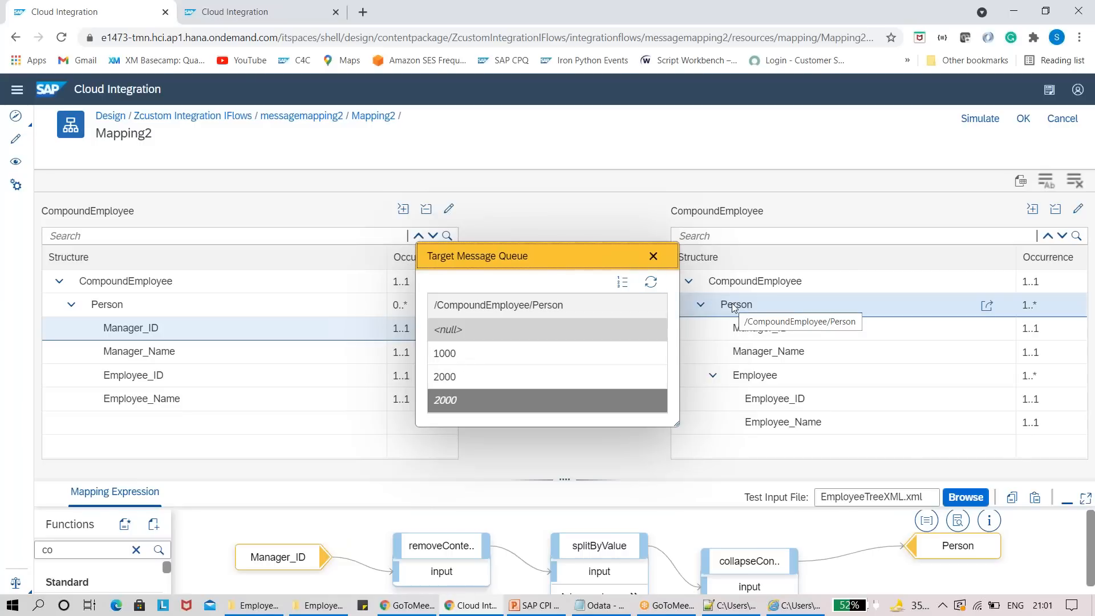
{"action": "left_click", "coordinate": [652, 257]}
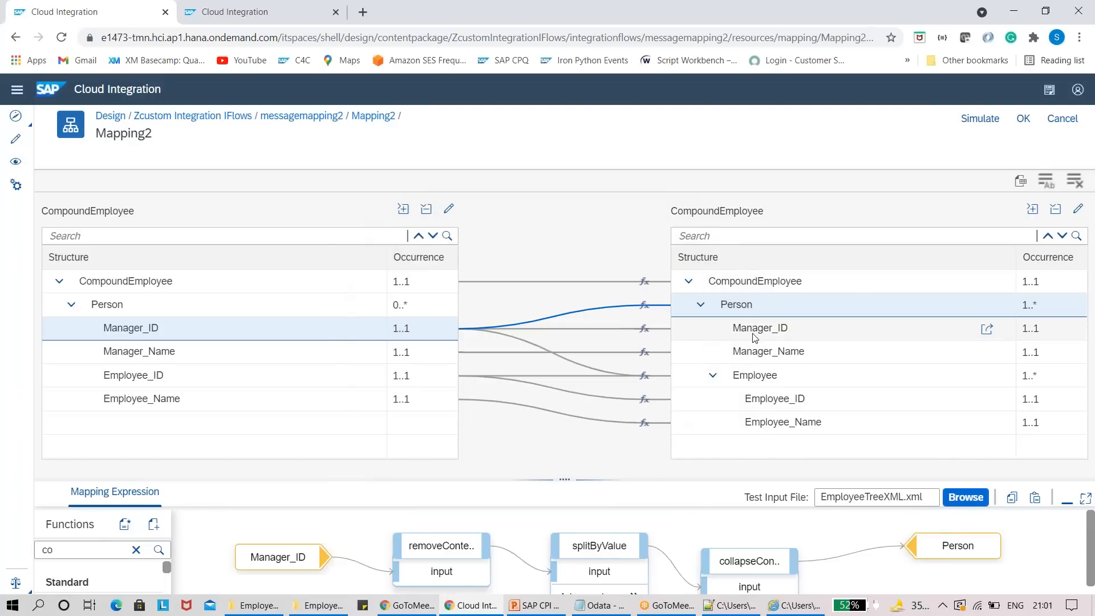
Step: Examine the mapping expression of the target Manager_ID and return to the Person node's expression
{"action": "left_click", "coordinate": [755, 336]}
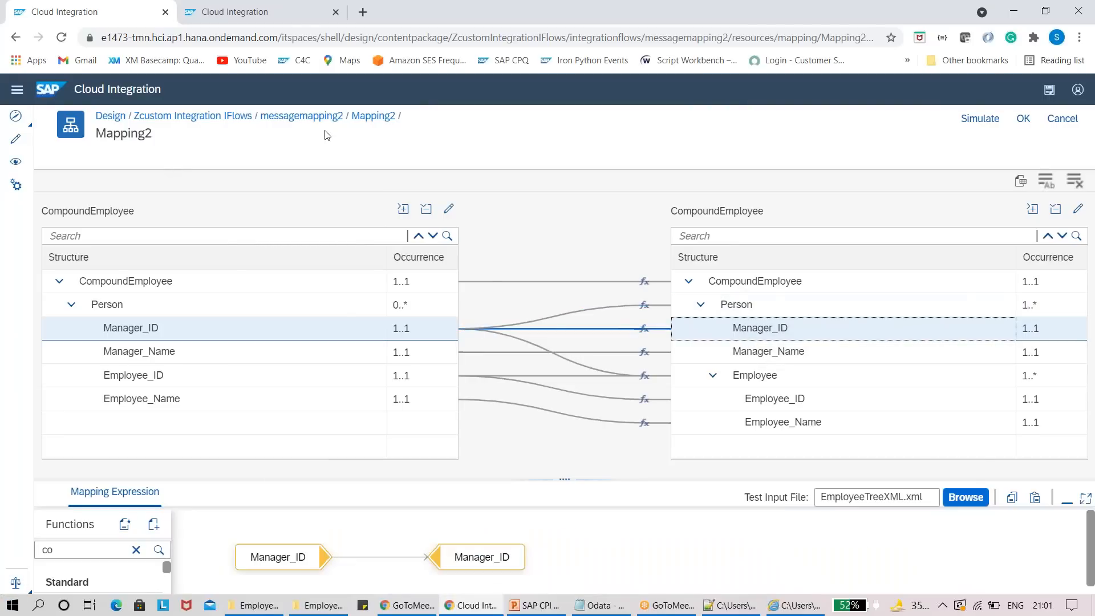
{"action": "left_click", "coordinate": [818, 27]}
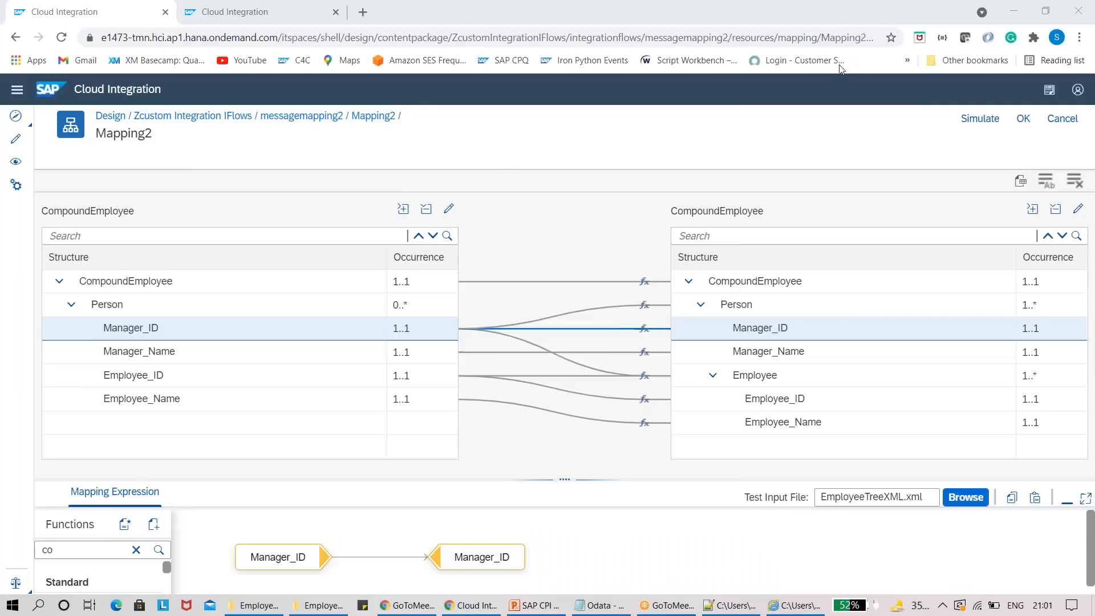
{"action": "left_click", "coordinate": [741, 307]}
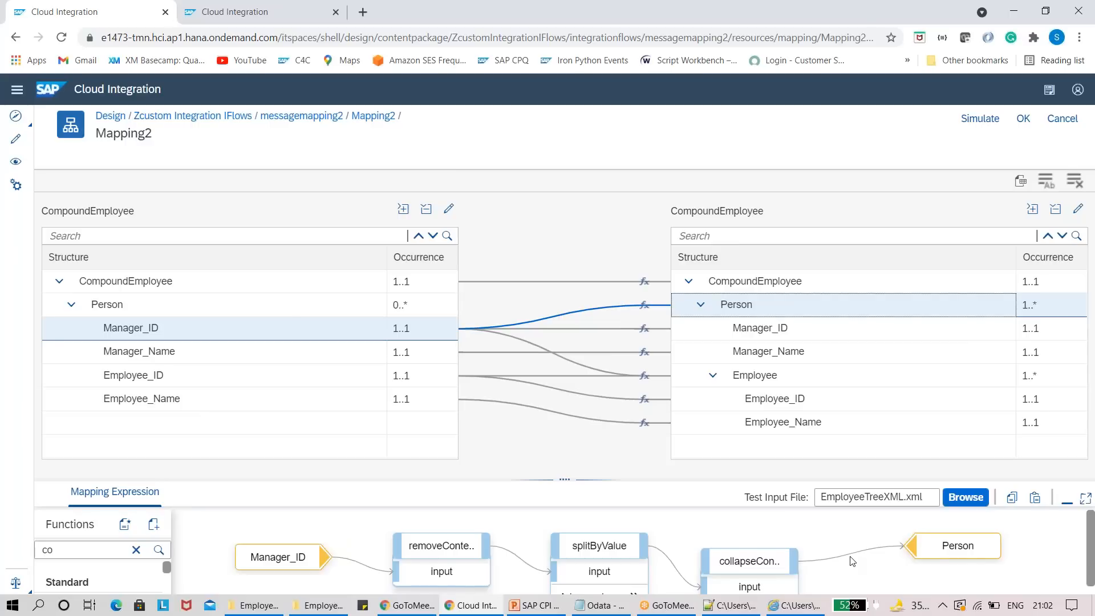
Step: Open the target Manager_ID's mapping expression, remove its direct link from the source, and move the target node away to make room for functions
{"action": "left_click", "coordinate": [784, 327]}
{"action": "left_click_drag", "start_coordinate": [597, 479], "coordinate": [619, 321]}
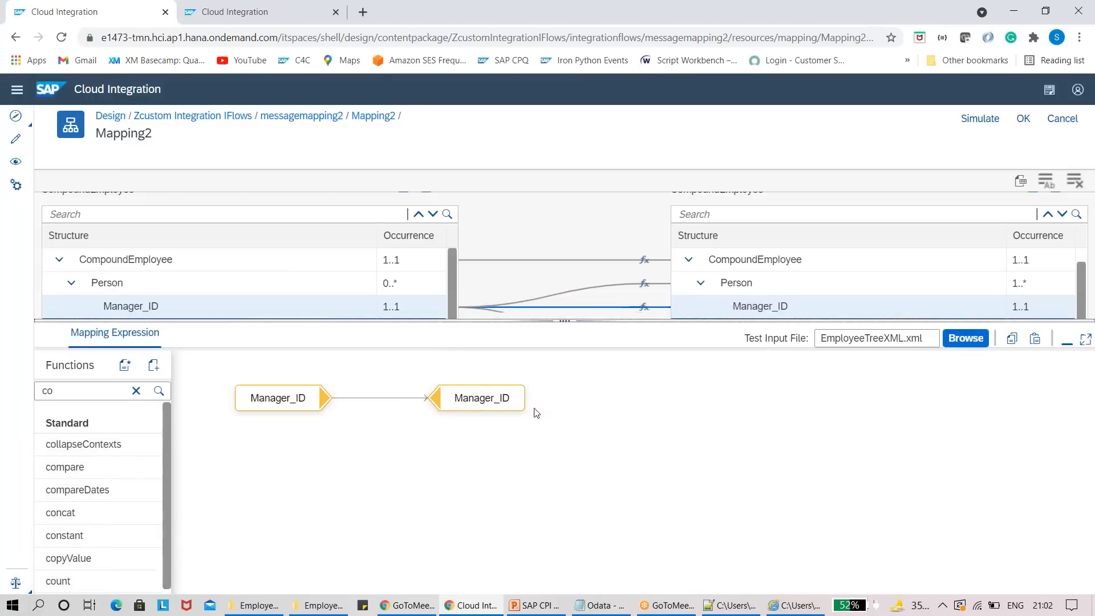
{"action": "left_click", "coordinate": [574, 395]}
{"action": "left_click", "coordinate": [576, 378]}
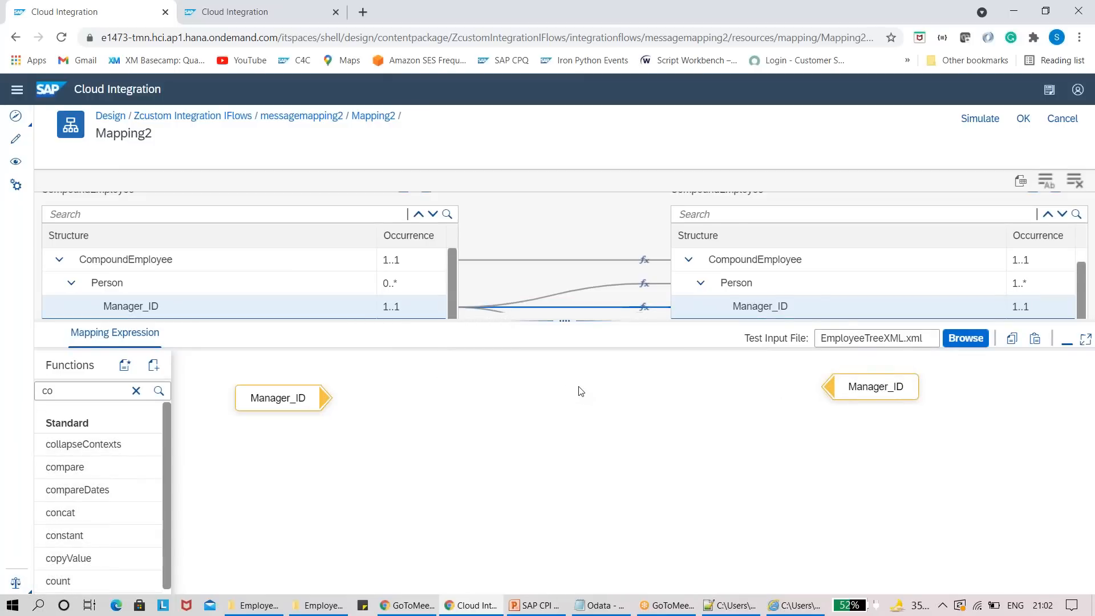
{"action": "left_click_drag", "start_coordinate": [625, 320], "coordinate": [576, 307]}
{"action": "left_click_drag", "start_coordinate": [899, 386], "coordinate": [985, 394]}
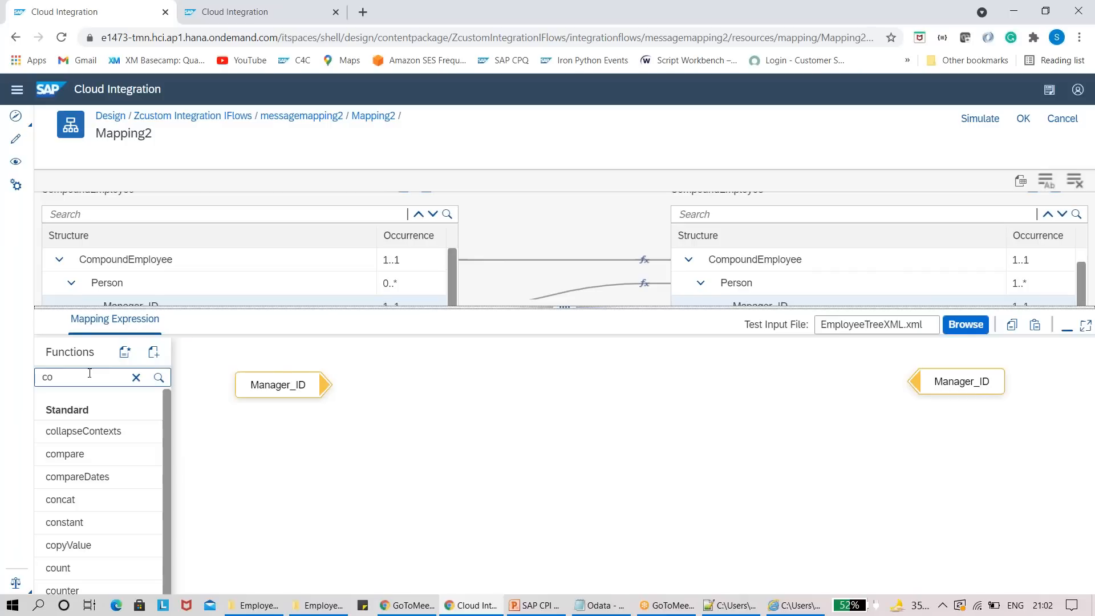
Step: Add the removeContexts and splitByValue functions to the Manager_ID expression, placed in that order after the source node
{"action": "left_click", "coordinate": [136, 378]}
{"action": "type", "text": "remo"}
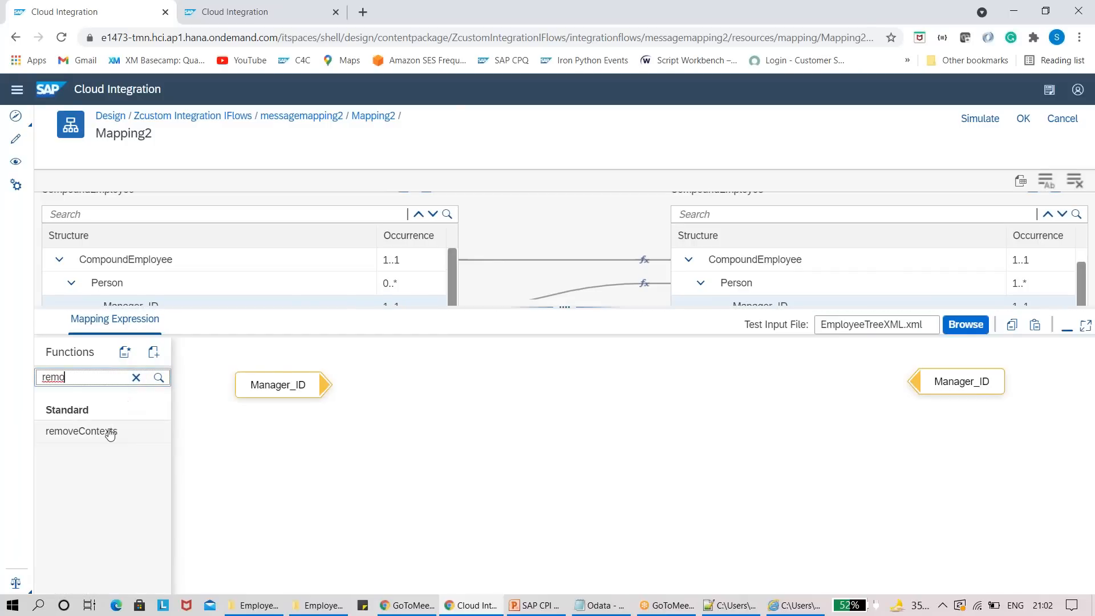
{"action": "left_click_drag", "start_coordinate": [81, 431], "coordinate": [393, 393]}
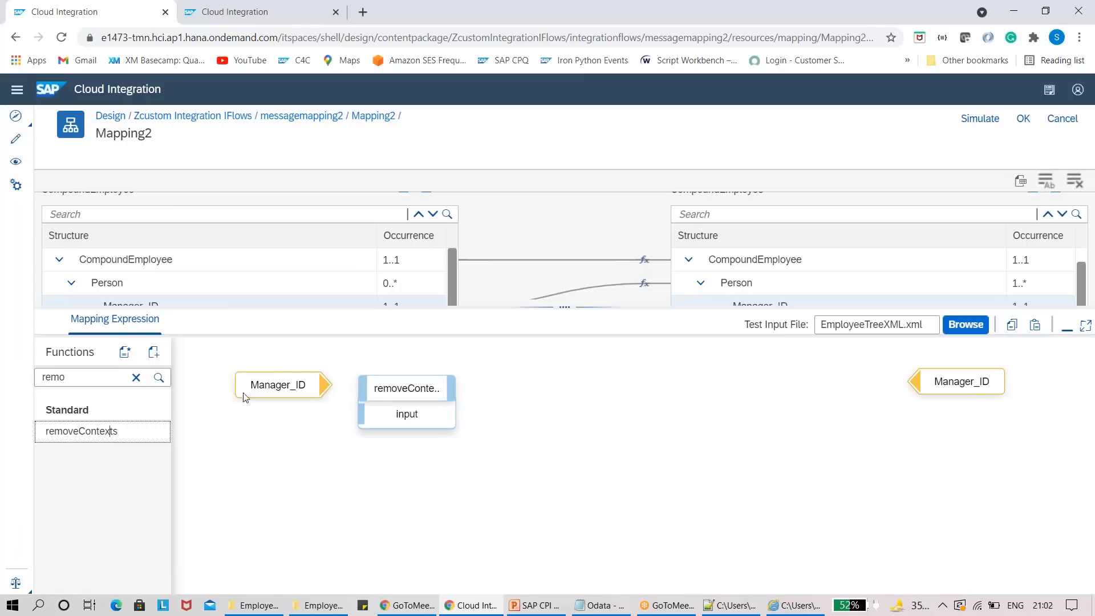
{"action": "left_click", "coordinate": [135, 377]}
{"action": "type", "text": "splt"}
{"action": "key", "text": "BackSpace"}
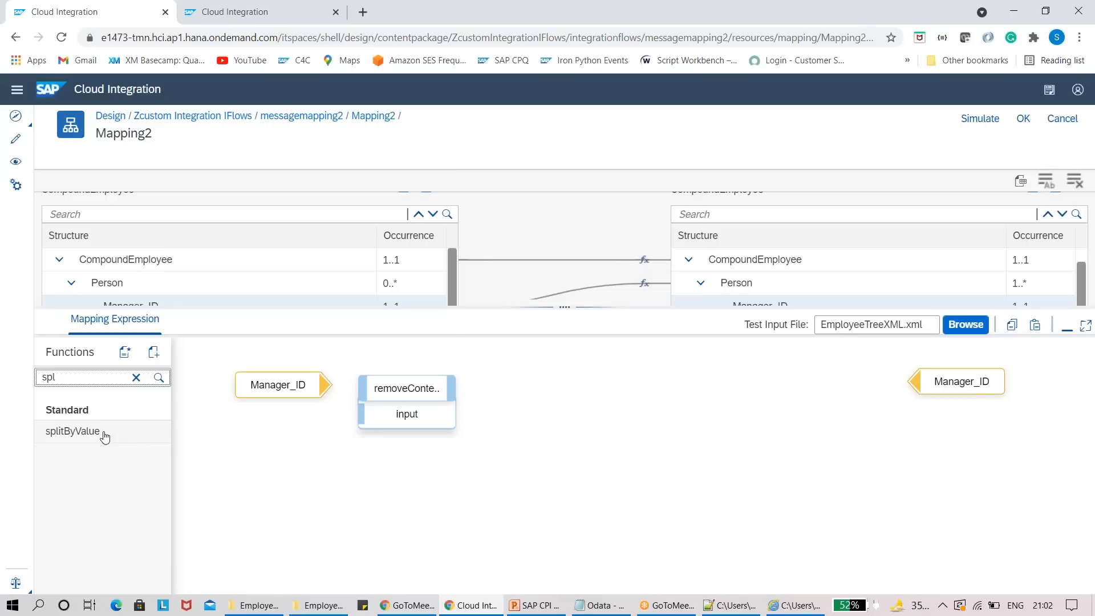
{"action": "left_click_drag", "start_coordinate": [102, 440], "coordinate": [524, 386]}
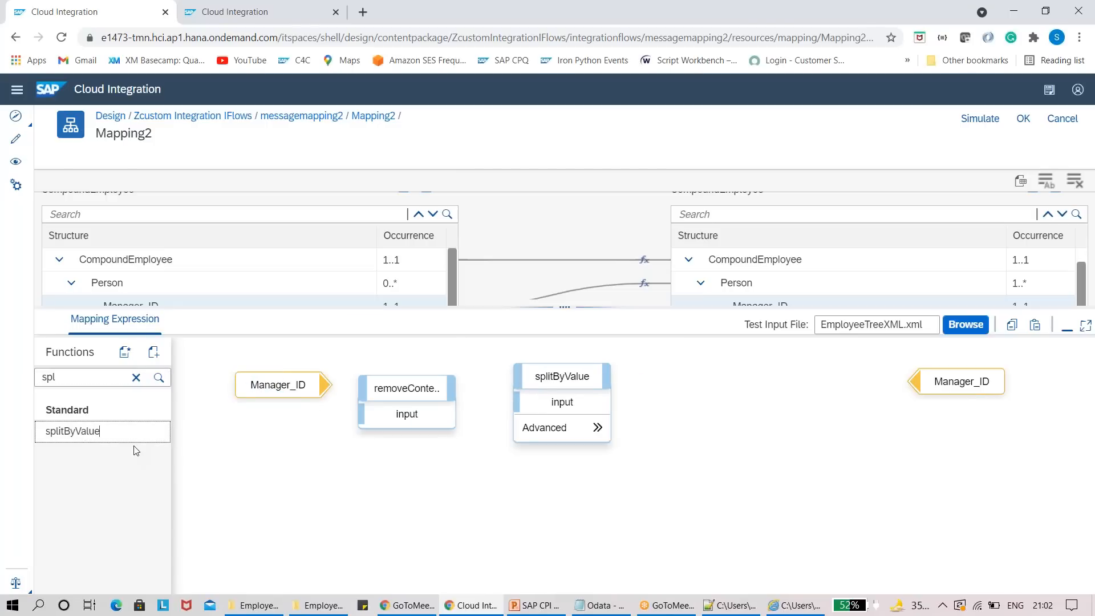
Step: Add collapseContexts and a second splitByValue between the first splitByValue and the target Manager_ID
{"action": "left_click", "coordinate": [136, 377]}
{"action": "type", "text": "col"}
{"action": "left_click_drag", "start_coordinate": [85, 431], "coordinate": [184, 396]}
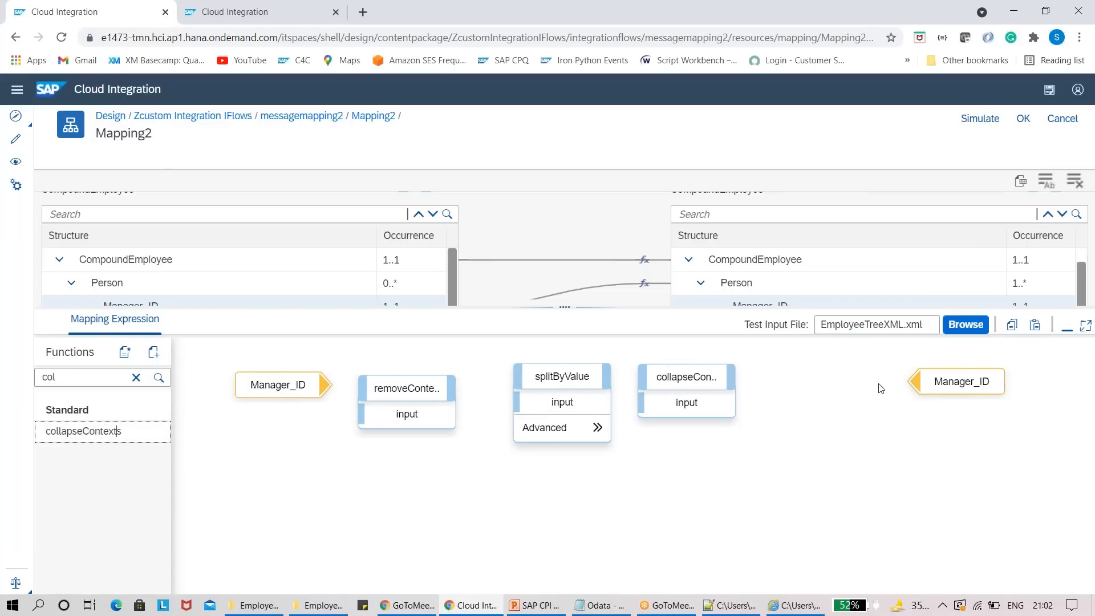
{"action": "left_click", "coordinate": [989, 393]}
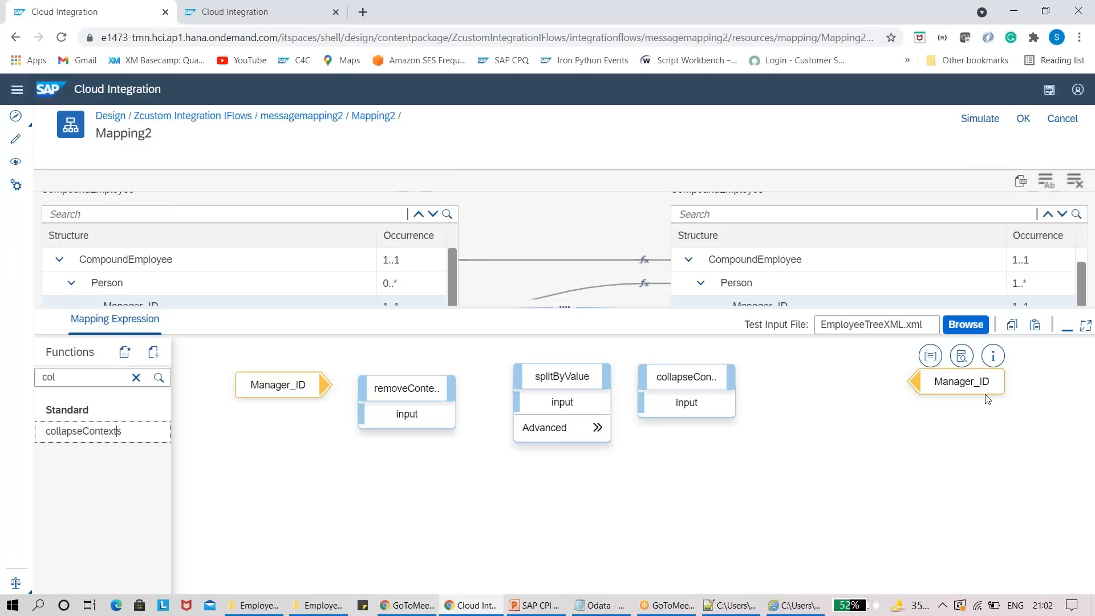
{"action": "left_click", "coordinate": [136, 377]}
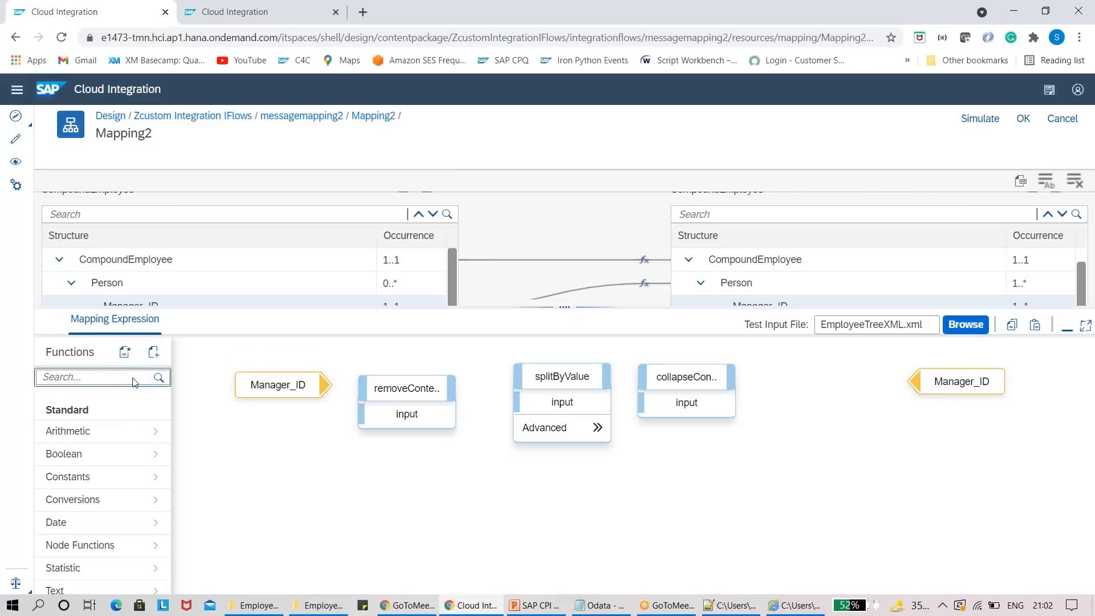
{"action": "type", "text": "split"}
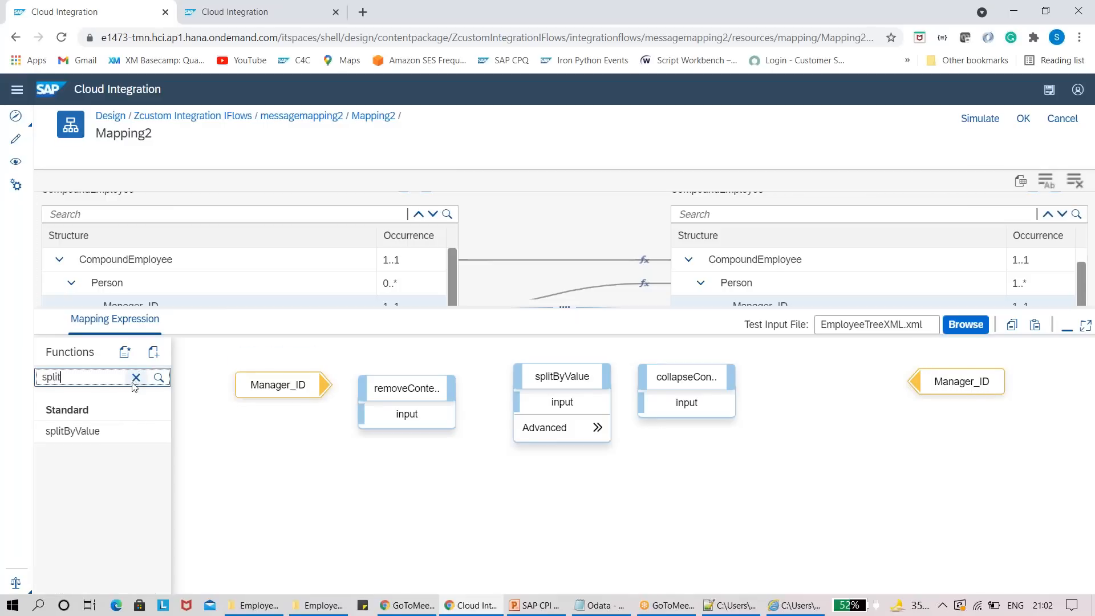
{"action": "left_click_drag", "start_coordinate": [77, 433], "coordinate": [208, 444]}
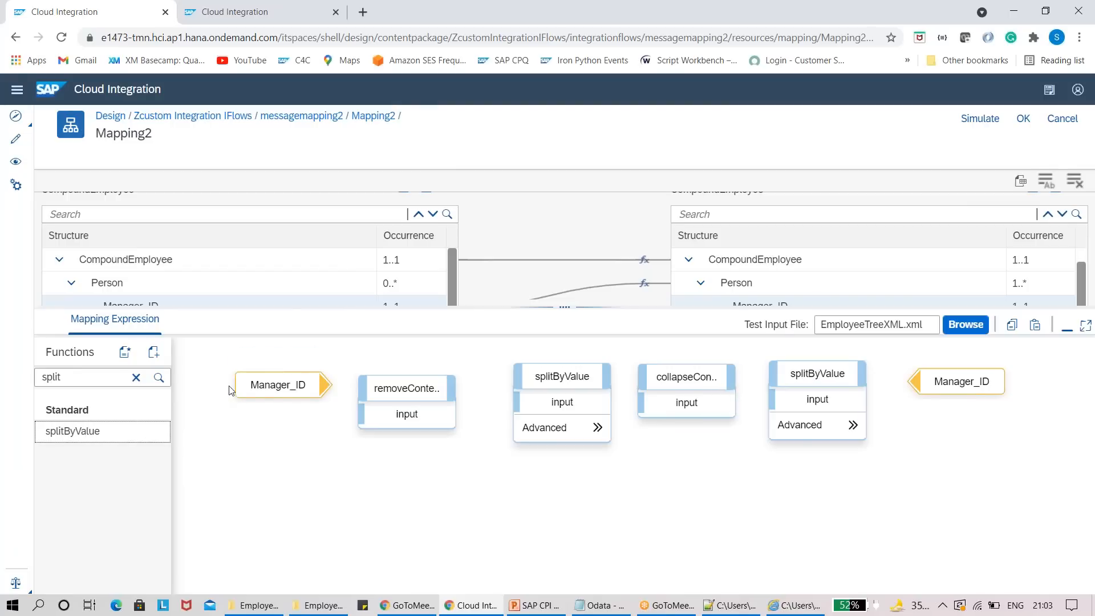
Step: Move the source Manager_ID node farther from the functions and connect it to the input of removeContexts
{"action": "left_click_drag", "start_coordinate": [249, 385], "coordinate": [215, 394]}
{"action": "left_click_drag", "start_coordinate": [299, 399], "coordinate": [374, 410]}
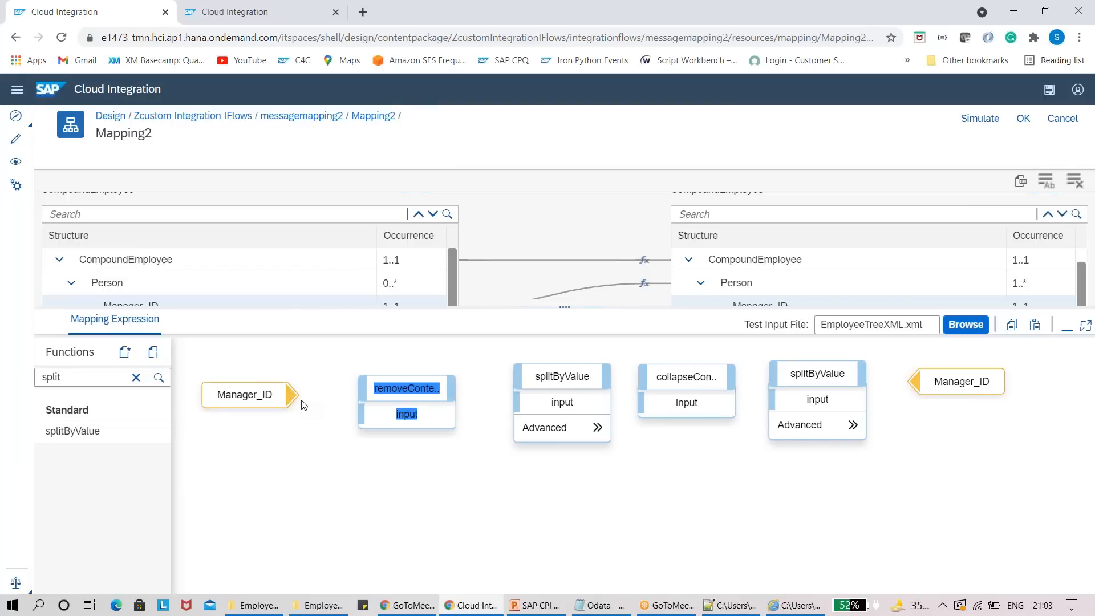
{"action": "left_click_drag", "start_coordinate": [301, 399], "coordinate": [361, 414]}
{"action": "left_click_drag", "start_coordinate": [456, 393], "coordinate": [522, 379]}
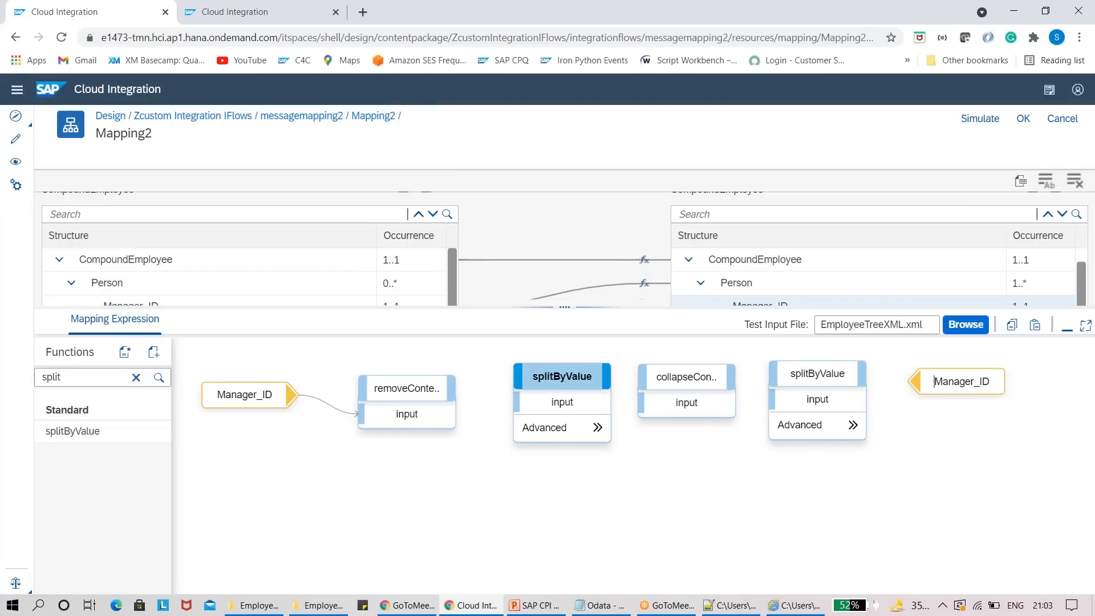
Step: Set the first splitByValue's context change option to Value change
{"action": "left_click", "coordinate": [596, 429]}
{"action": "left_click", "coordinate": [484, 440]}
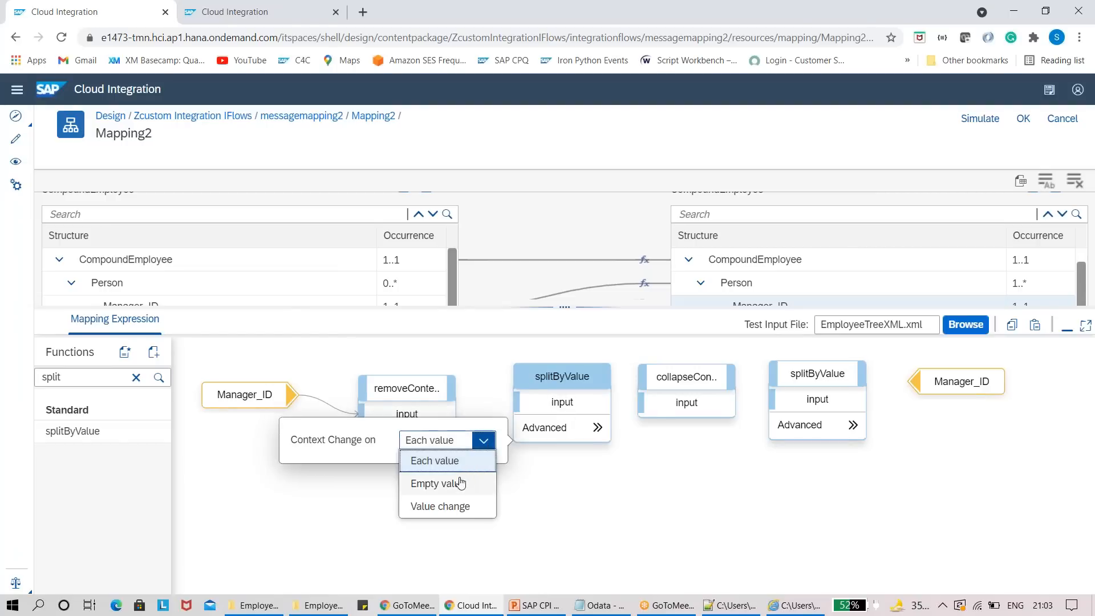
{"action": "left_click", "coordinate": [456, 510]}
{"action": "left_click_drag", "start_coordinate": [572, 489], "coordinate": [605, 385]}
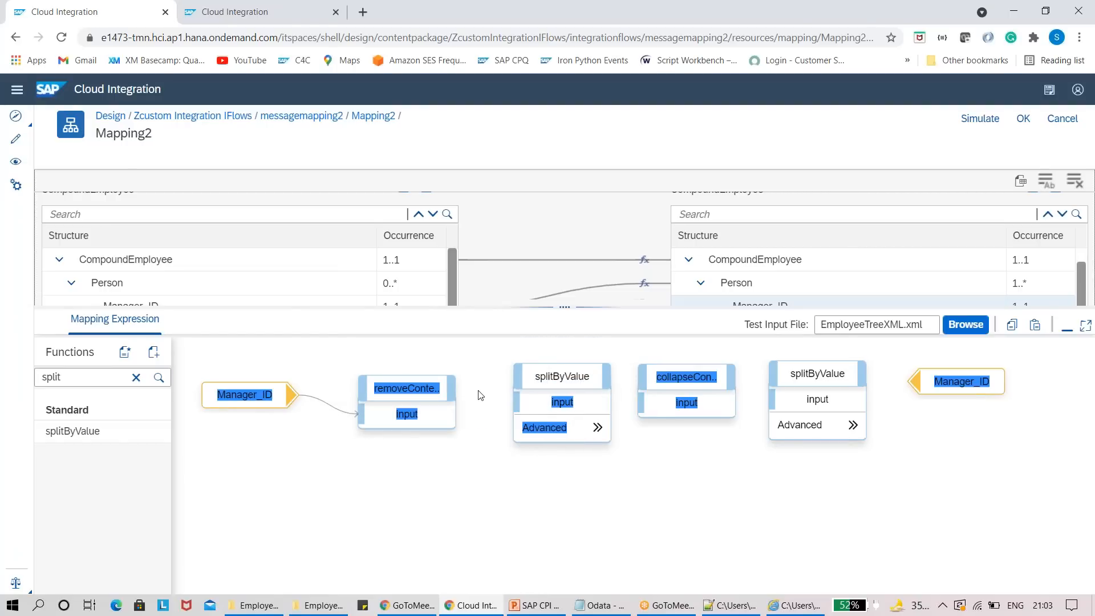
Step: Connect removeContexts to the first splitByValue, on to collapseContexts, and from there to the second splitByValue
{"action": "left_click_drag", "start_coordinate": [451, 388], "coordinate": [517, 403]}
{"action": "left_click_drag", "start_coordinate": [608, 378], "coordinate": [641, 412]}
{"action": "left_click", "coordinate": [722, 373]}
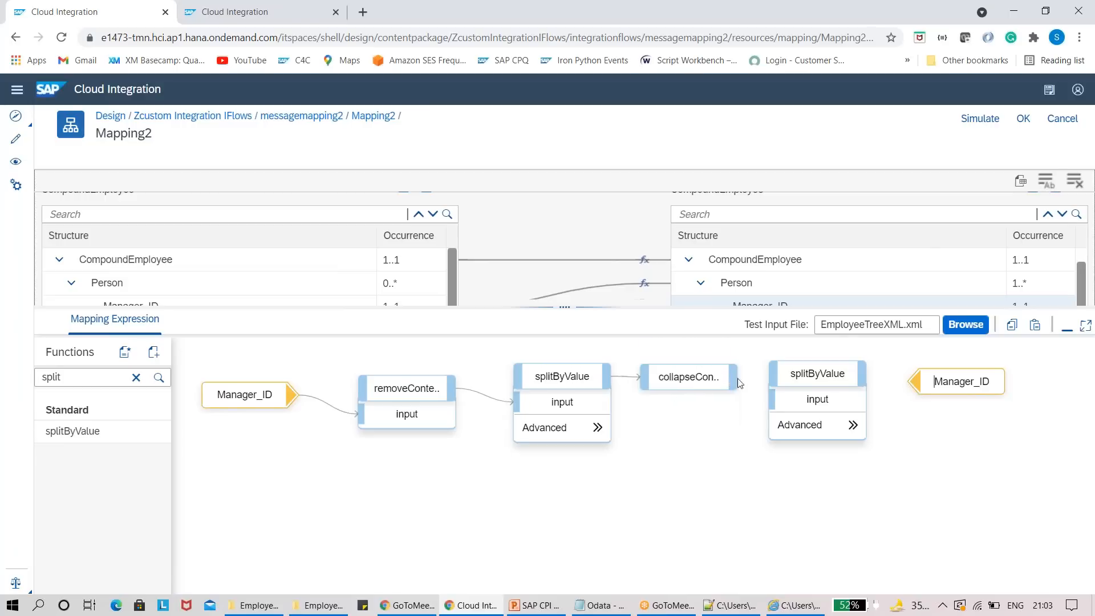
{"action": "mouse_move", "coordinate": [722, 373]}
{"action": "left_mouse_down"}
{"action": "mouse_move", "coordinate": [708, 370]}
{"action": "mouse_move", "coordinate": [756, 401]}
{"action": "mouse_move", "coordinate": [783, 403]}
{"action": "mouse_move", "coordinate": [772, 400]}
{"action": "left_mouse_up"}
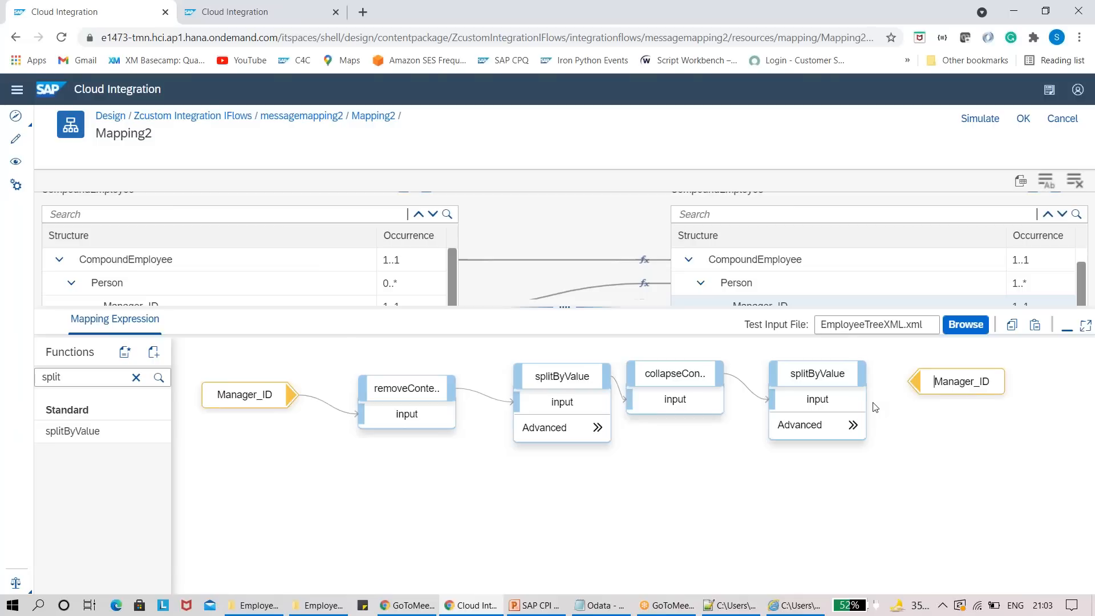
Step: Check both splitByValue context change options, keep Each value for the second, and connect the second one to the target Manager_ID
{"action": "left_click", "coordinate": [853, 425]}
{"action": "left_click", "coordinate": [739, 440]}
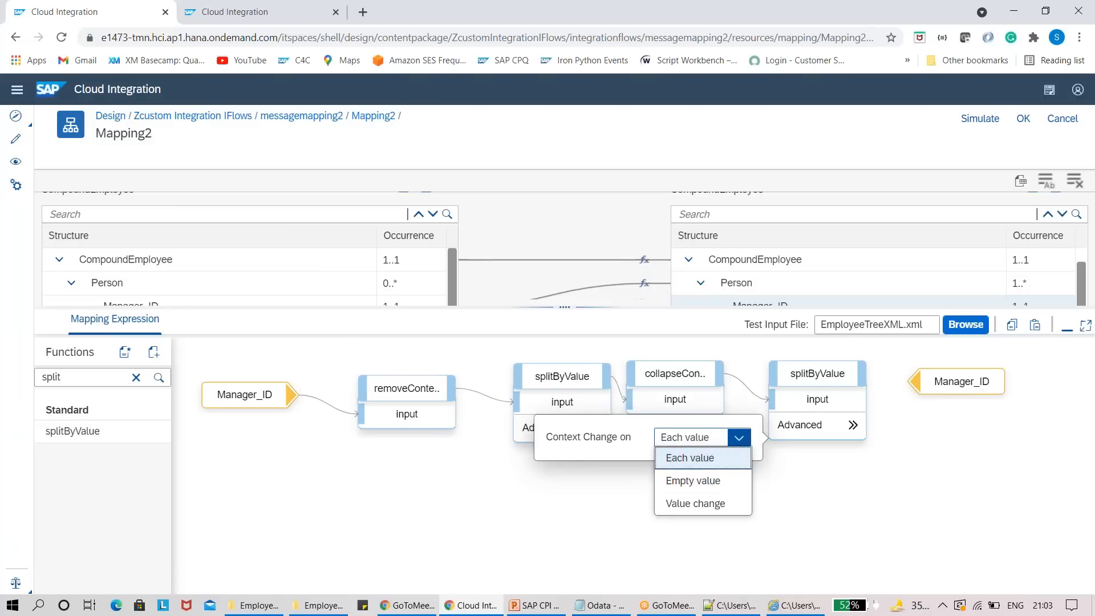
{"action": "left_click", "coordinate": [518, 514]}
{"action": "left_click", "coordinate": [595, 429]}
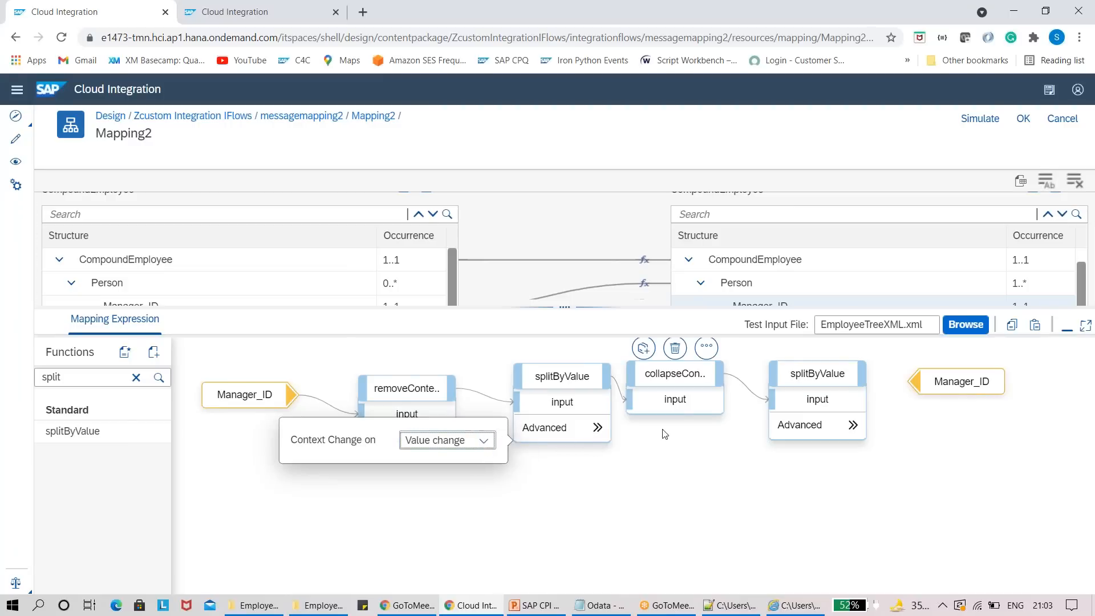
{"action": "left_click", "coordinate": [854, 429]}
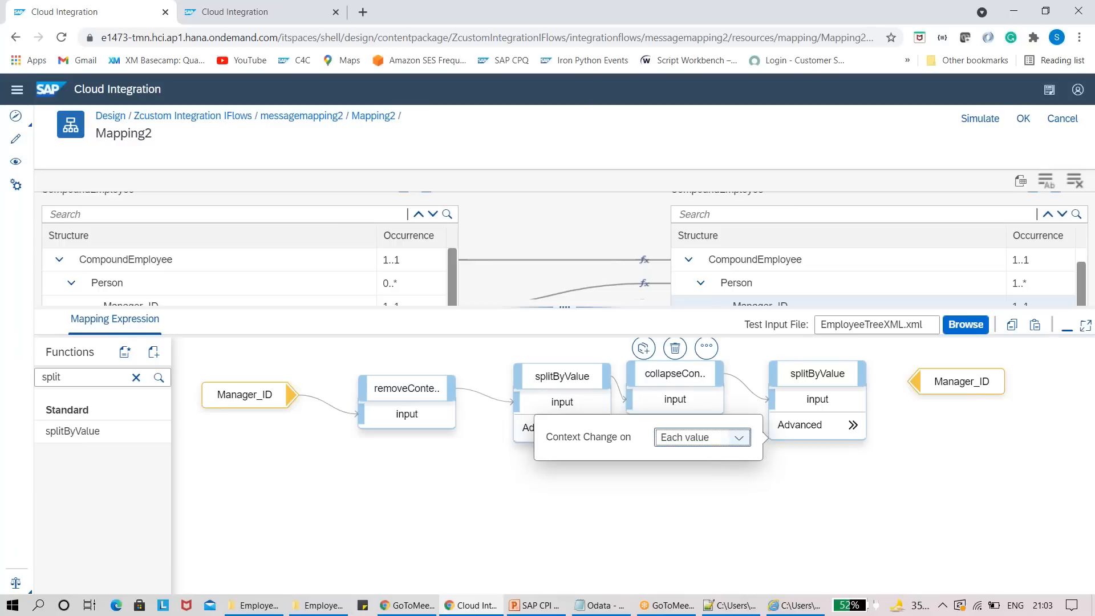
{"action": "left_click_drag", "start_coordinate": [867, 387], "coordinate": [942, 387]}
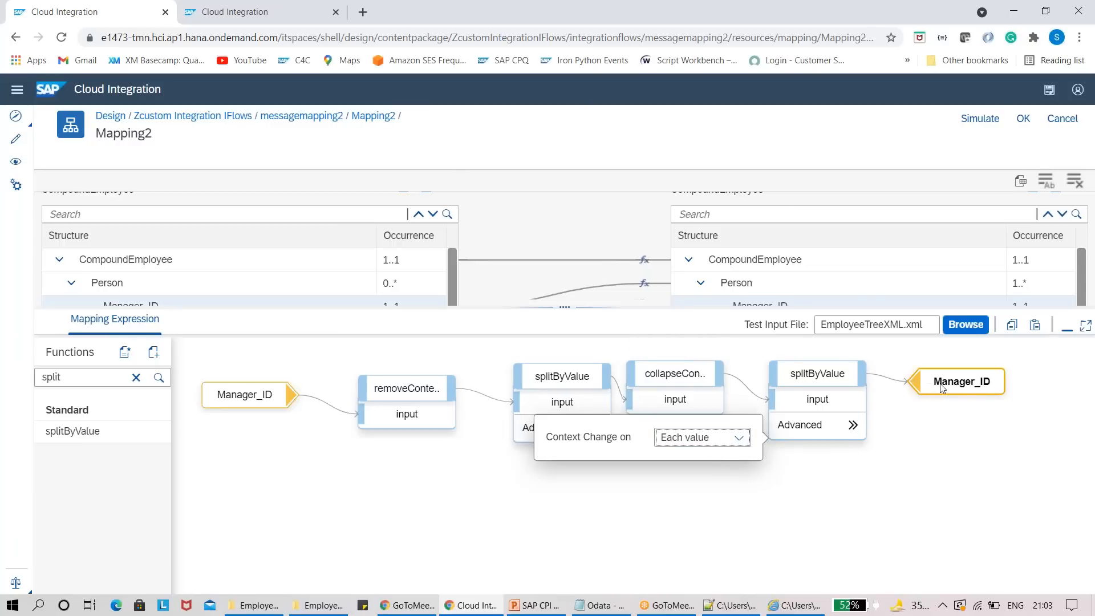
Step: Display the source Manager_ID's message queue and compare it with the input and output queues of removeContexts
{"action": "mouse_move", "coordinate": [246, 394]}
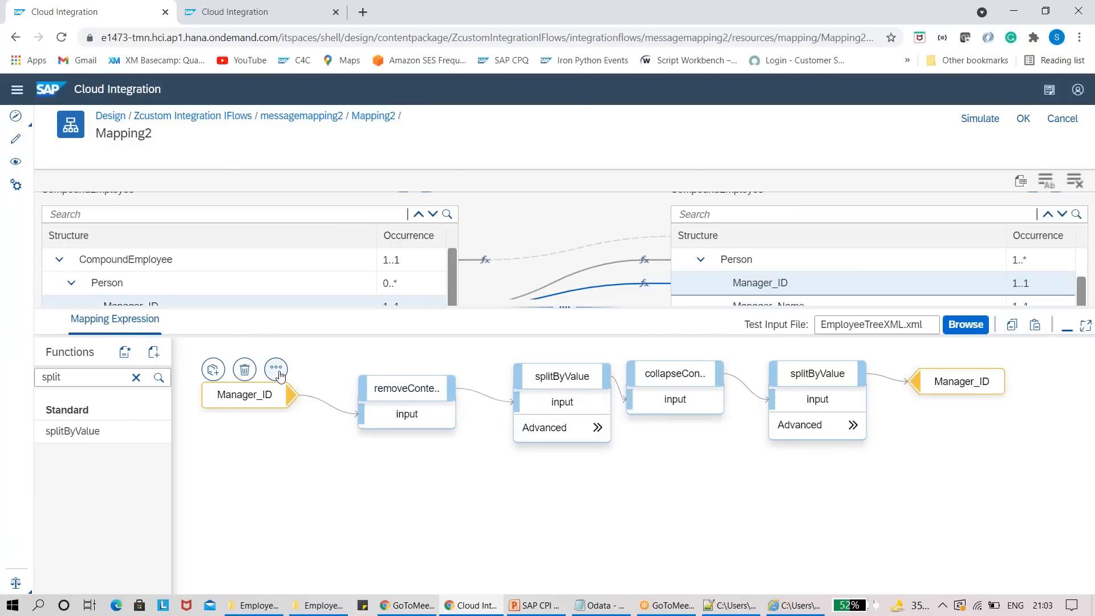
{"action": "left_click", "coordinate": [276, 368]}
{"action": "left_click", "coordinate": [347, 331]}
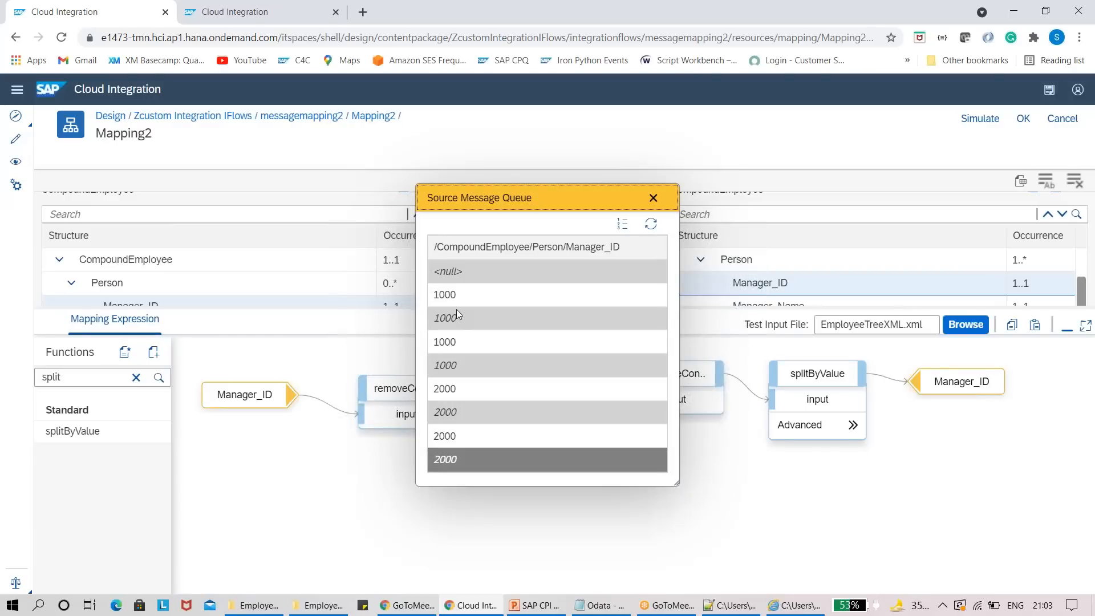
{"action": "left_click", "coordinate": [654, 198]}
{"action": "left_click", "coordinate": [437, 362]}
{"action": "left_click", "coordinate": [438, 360]}
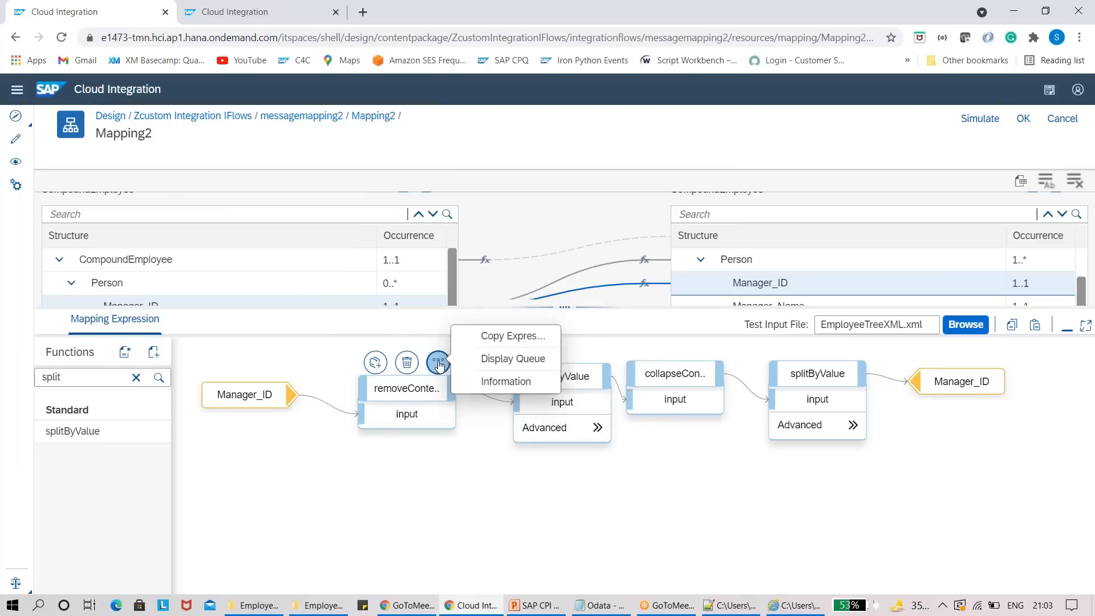
{"action": "left_click", "coordinate": [497, 364]}
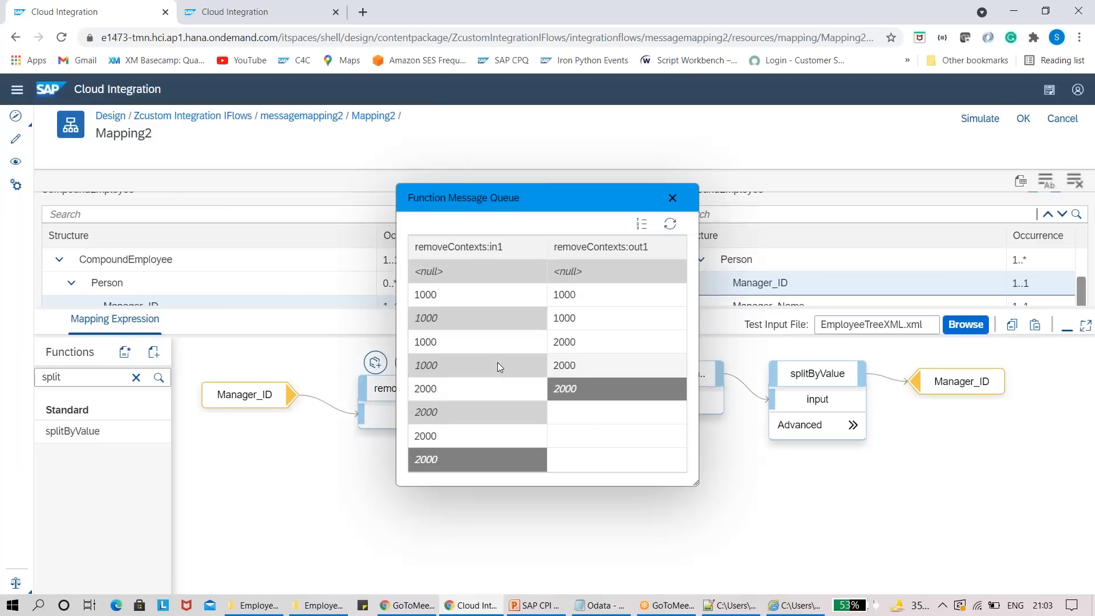
{"action": "left_click", "coordinate": [673, 199]}
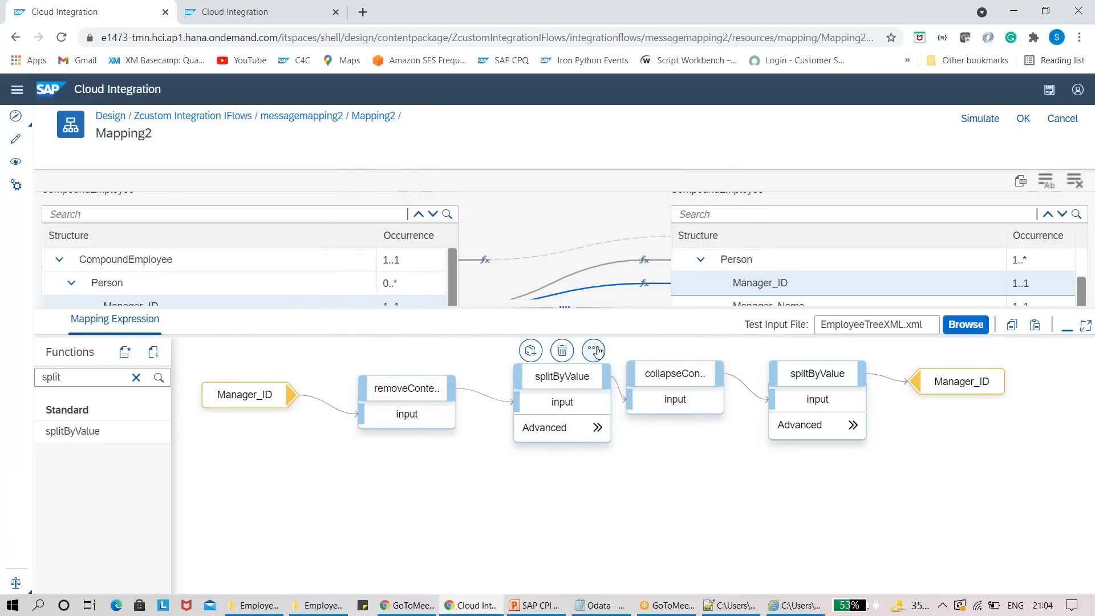
Step: Check the first splitByValue's context change option and display its input and output message queues
{"action": "left_click", "coordinate": [596, 427]}
{"action": "mouse_move", "coordinate": [599, 371]}
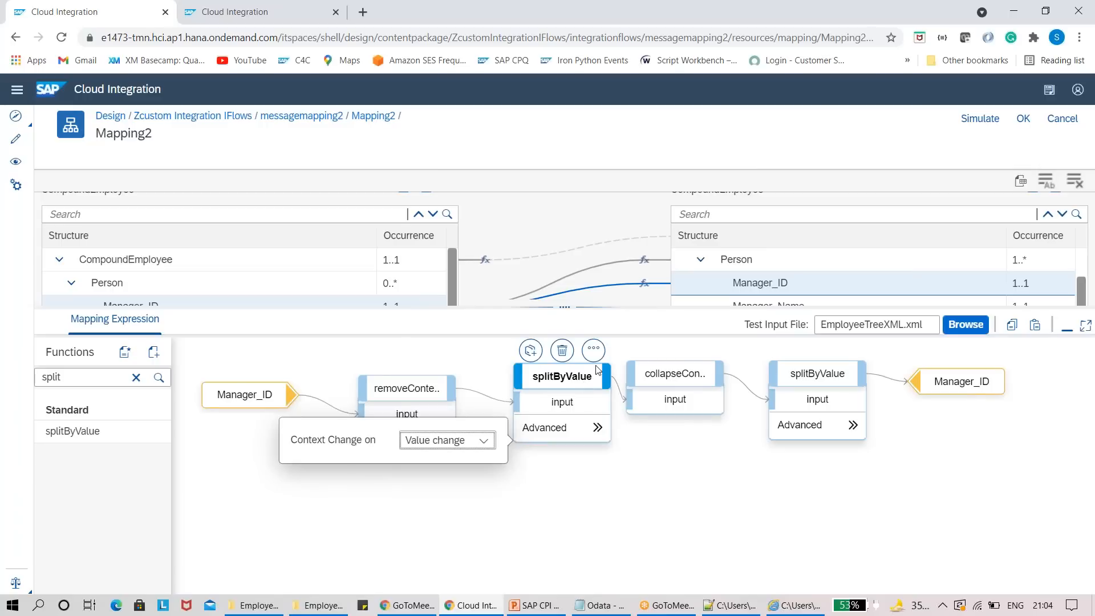
{"action": "left_click", "coordinate": [595, 349]}
{"action": "left_click", "coordinate": [547, 346]}
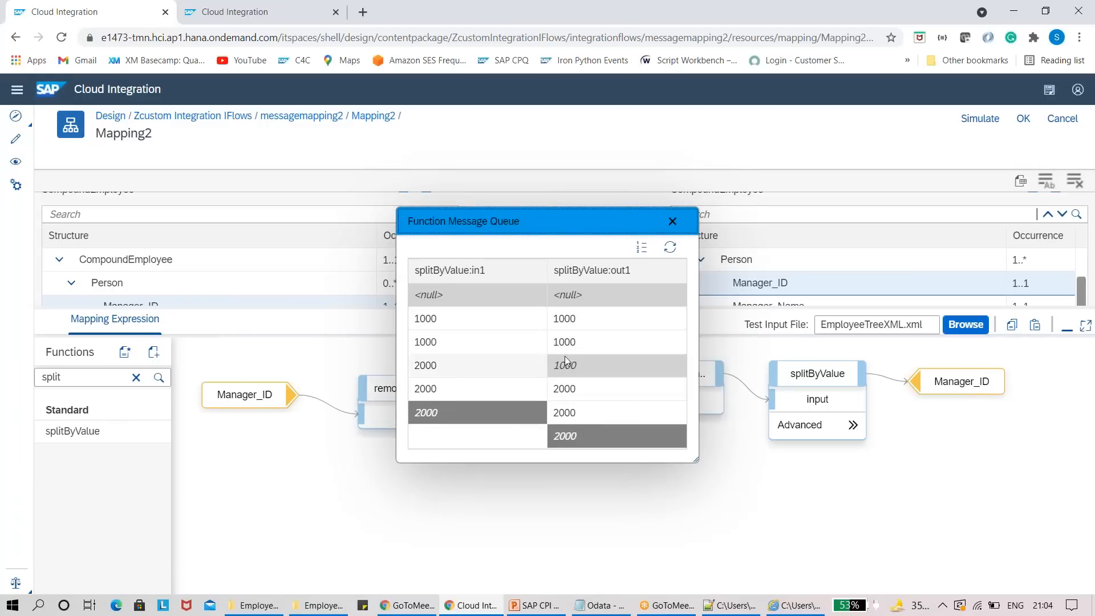
{"action": "left_click", "coordinate": [673, 222]}
Step: Display the message queue of collapseContexts and compare its input with its output
{"action": "mouse_move", "coordinate": [684, 377]}
{"action": "left_click", "coordinate": [705, 348]}
{"action": "left_click", "coordinate": [670, 346]}
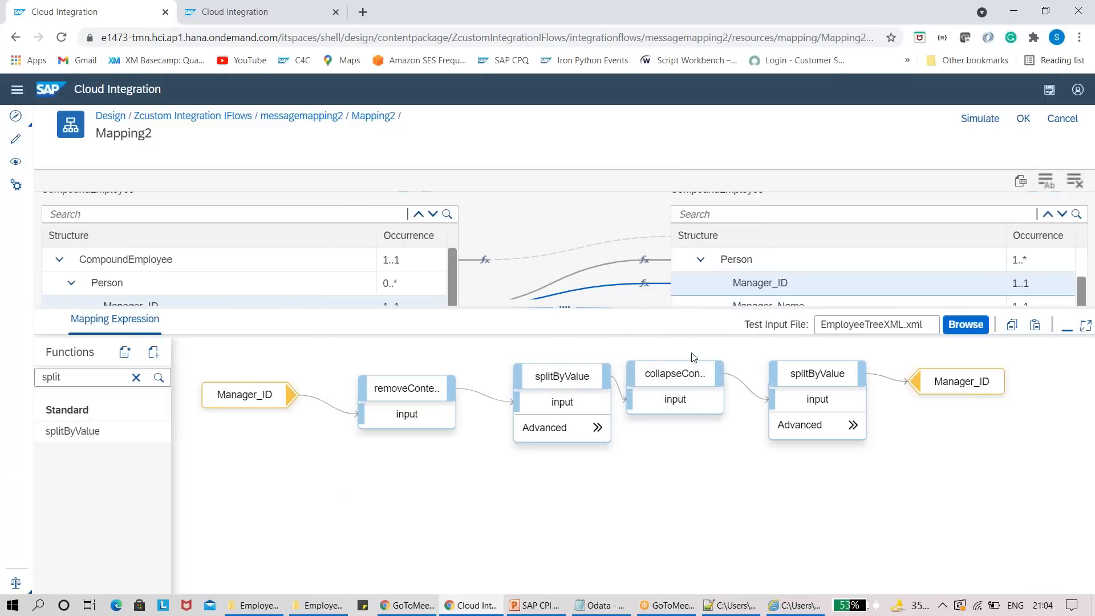
{"action": "left_click", "coordinate": [705, 347]}
{"action": "left_click", "coordinate": [655, 344]}
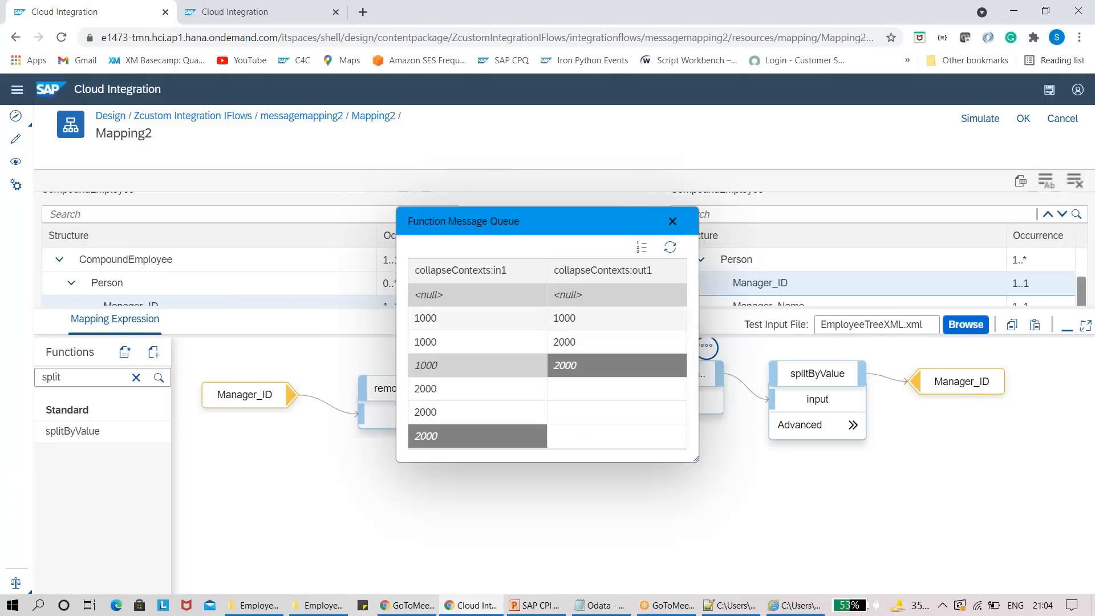
{"action": "left_click", "coordinate": [673, 221]}
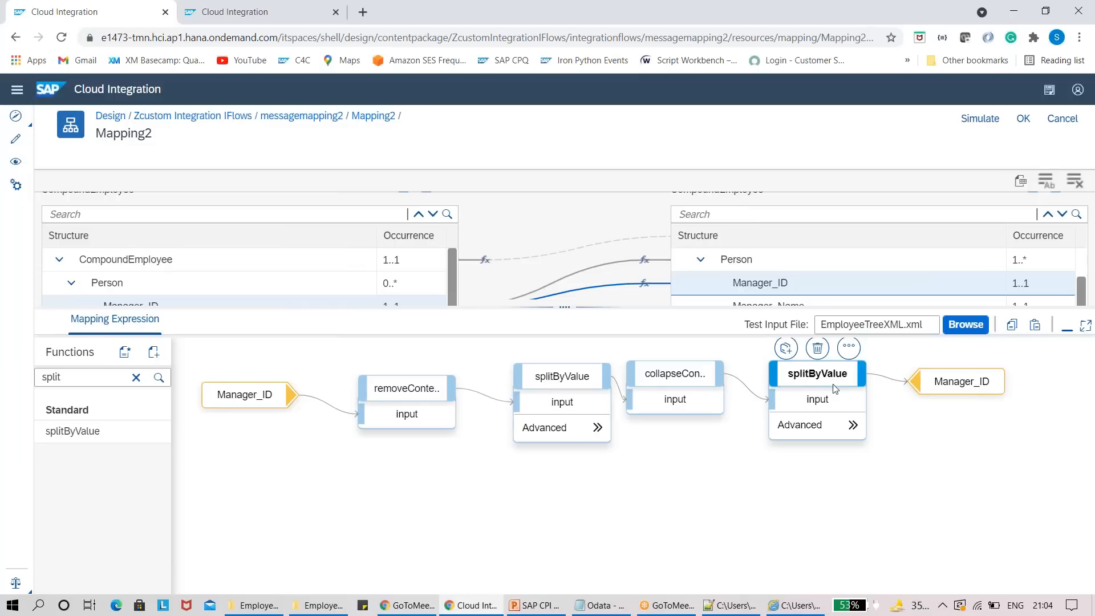
Step: Display the second splitByValue's message queue, close it, and enlarge the source and target structure area
{"action": "mouse_move", "coordinate": [850, 378]}
{"action": "left_click", "coordinate": [850, 348]}
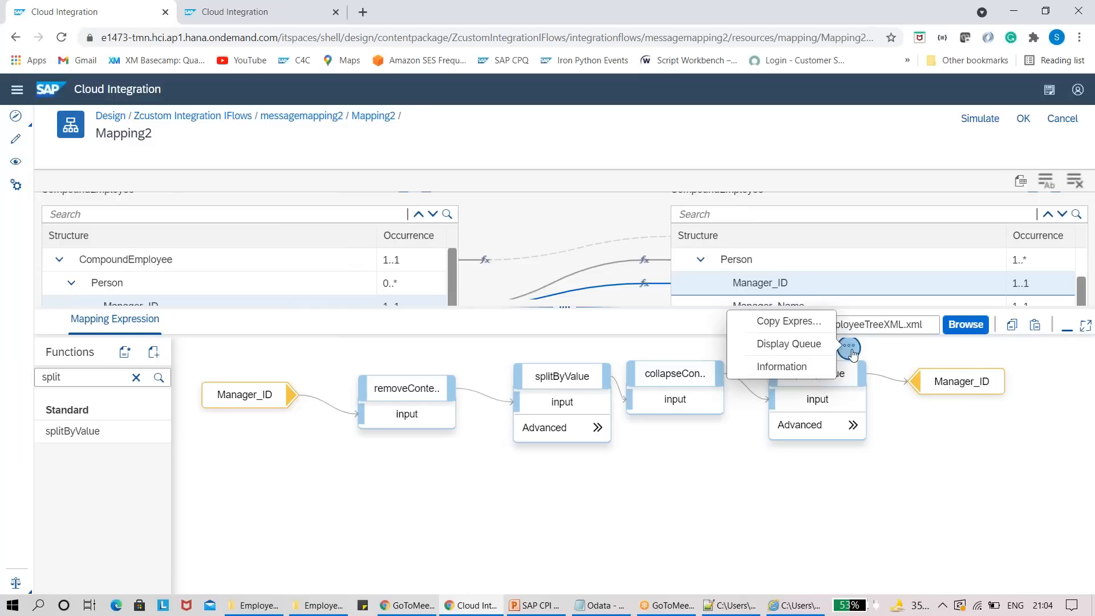
{"action": "left_click", "coordinate": [799, 344]}
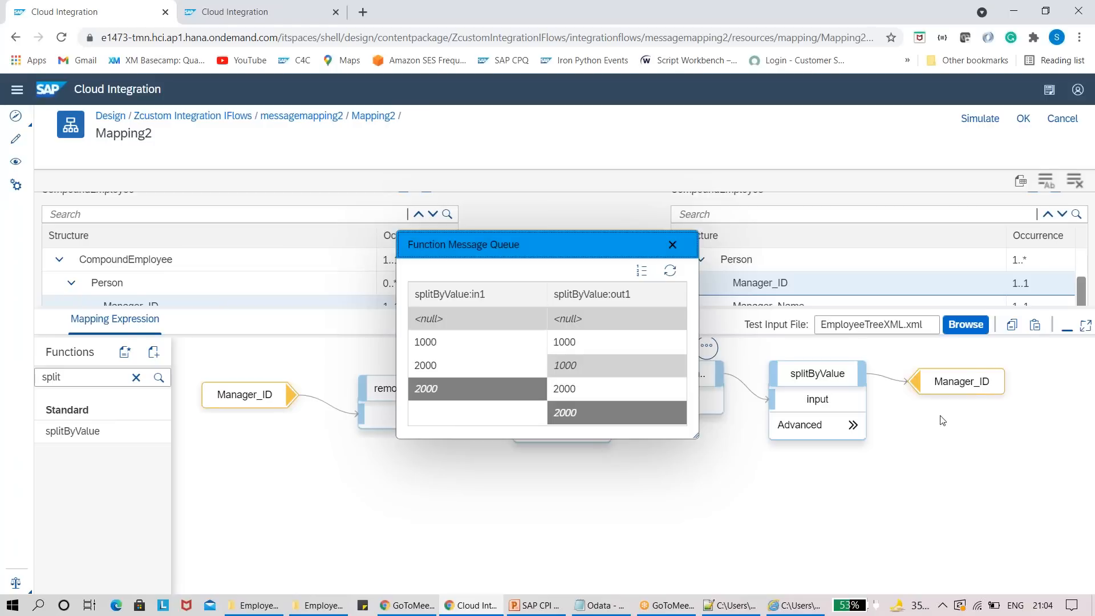
{"action": "left_click", "coordinate": [672, 245]}
{"action": "left_click_drag", "start_coordinate": [650, 319], "coordinate": [650, 381]}
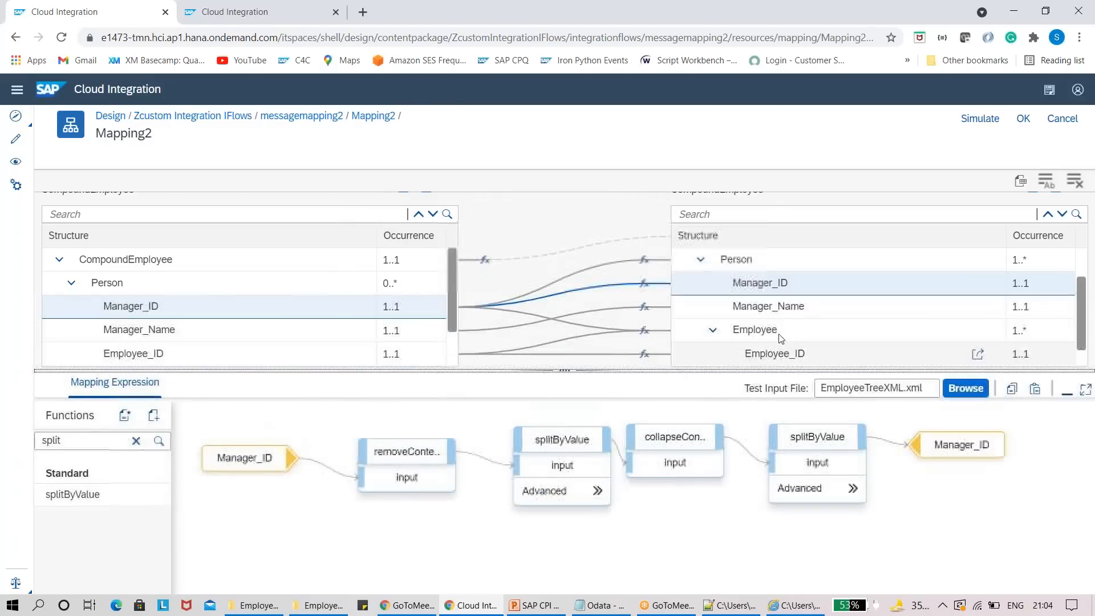
Step: Open the target Manager_Name's mapping, spread its source and target nodes apart, and delete the direct link between them
{"action": "left_click", "coordinate": [800, 309]}
{"action": "left_click_drag", "start_coordinate": [513, 447], "coordinate": [981, 436]}
{"action": "left_click", "coordinate": [734, 439]}
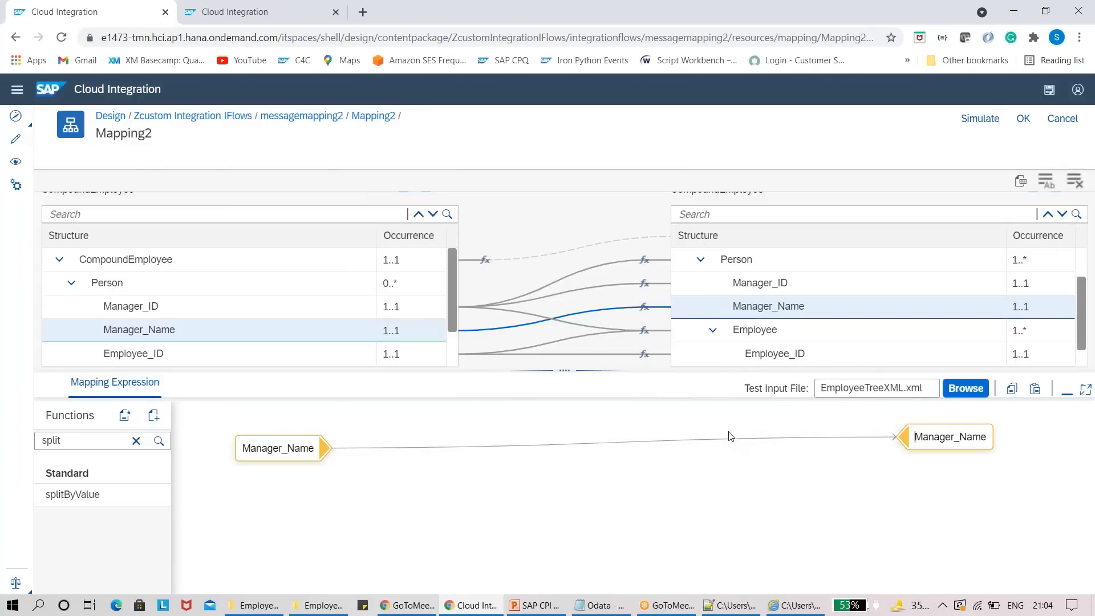
{"action": "left_click", "coordinate": [728, 426]}
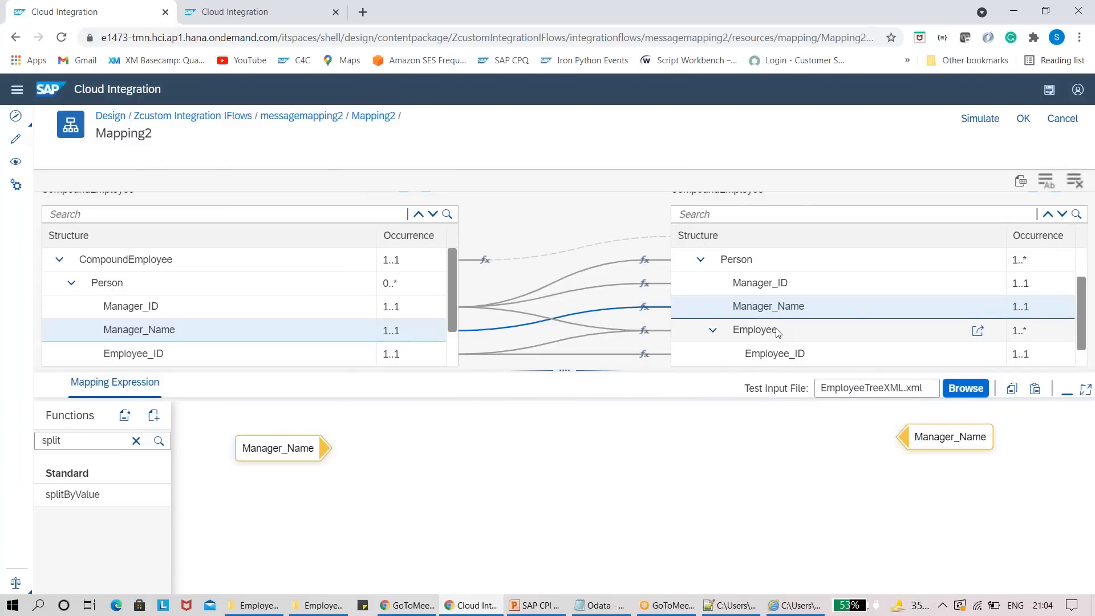
Step: Copy the mapping expression of target Manager_ID and paste it into the mapping of target Manager_Name
{"action": "left_click", "coordinate": [778, 289]}
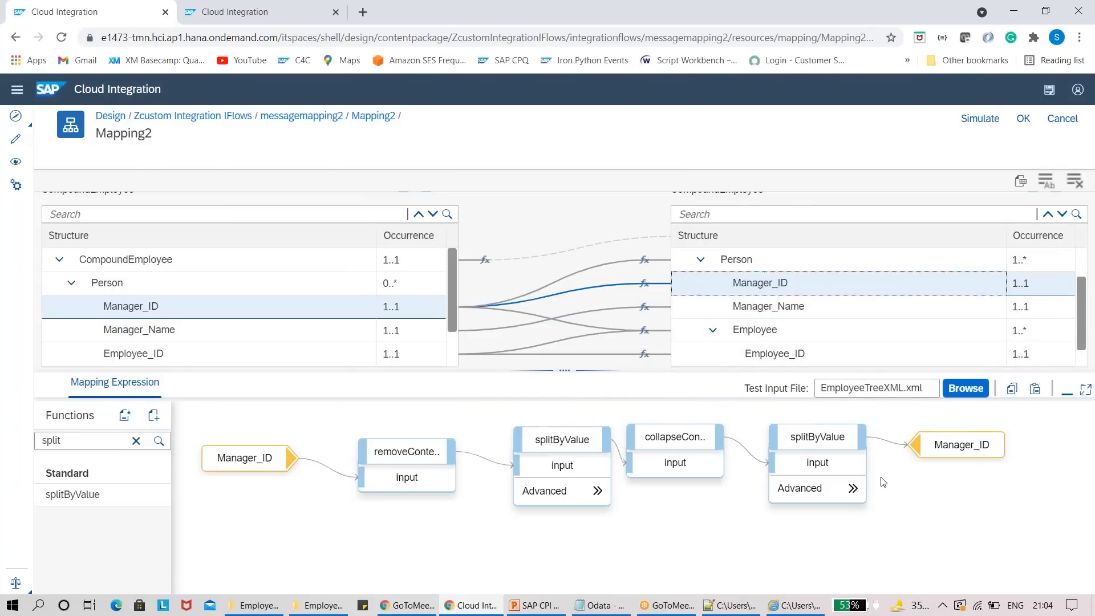
{"action": "left_click", "coordinate": [935, 448]}
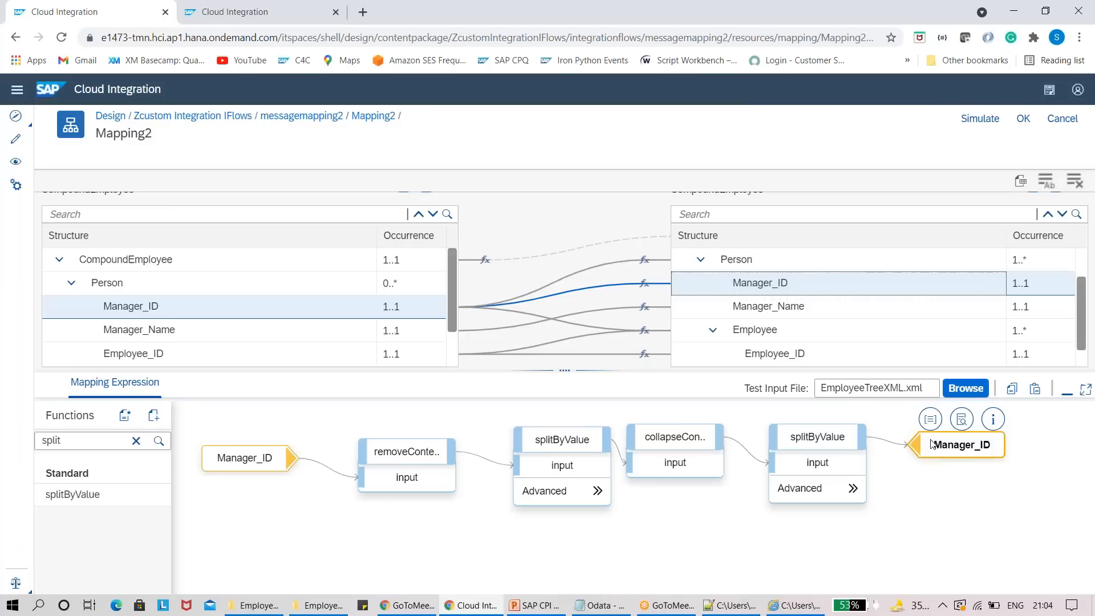
{"action": "left_click", "coordinate": [1011, 391]}
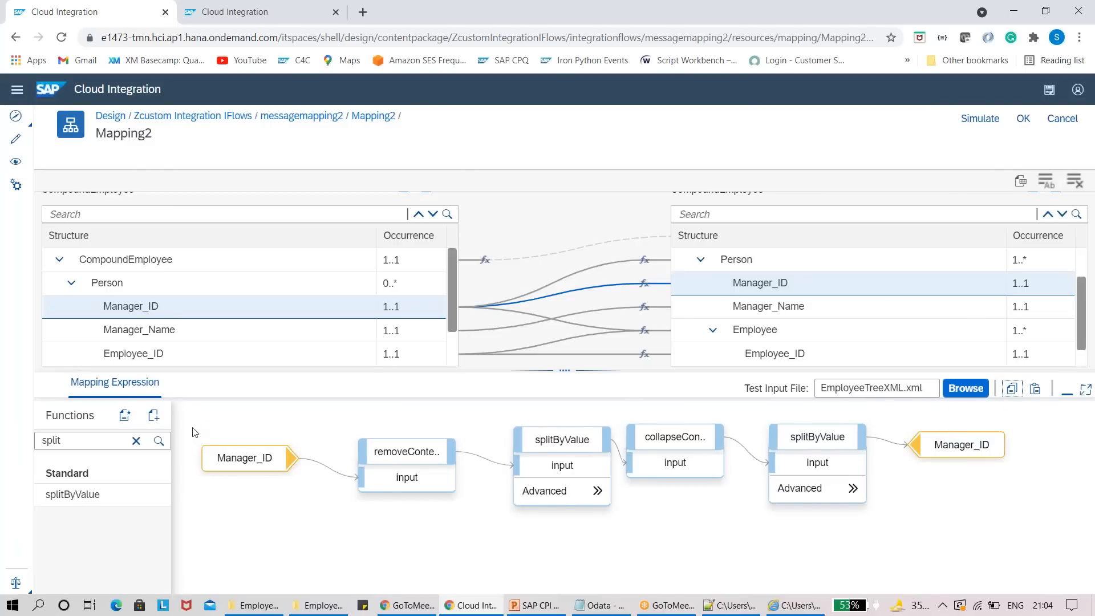
{"action": "left_click", "coordinate": [782, 308]}
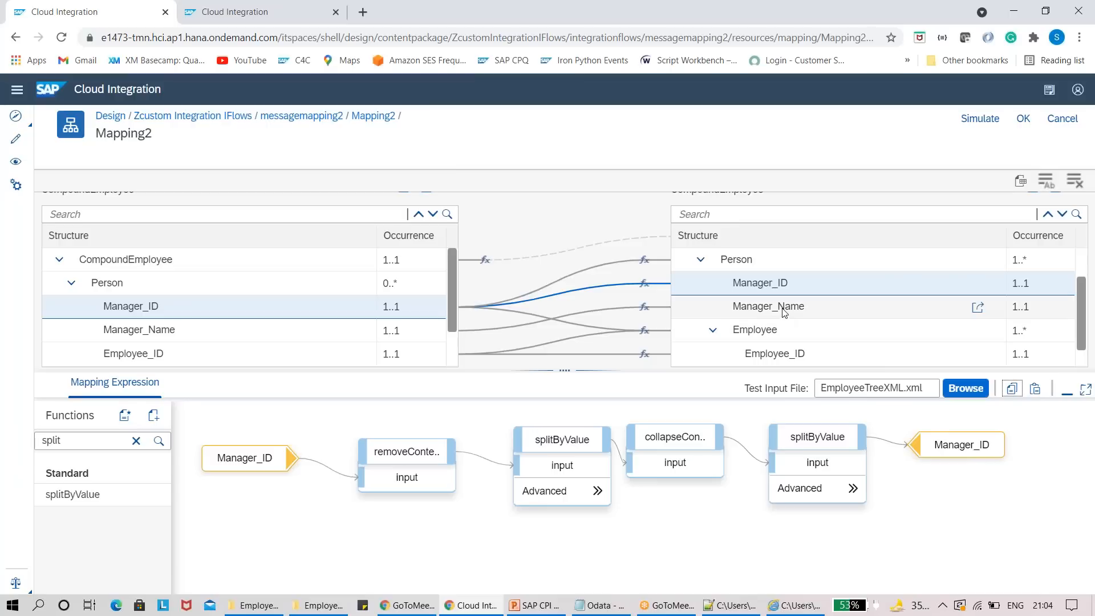
{"action": "left_click", "coordinate": [1034, 390]}
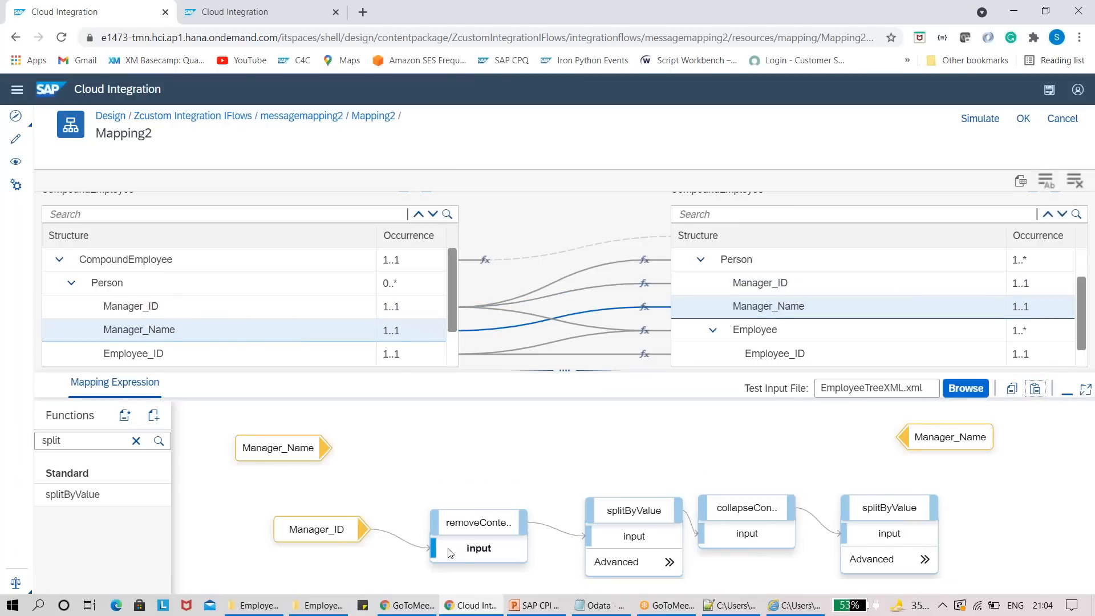
Step: Replace Manager_ID with Manager_Name as the input of removeContexts and connect the last splitByValue to target Manager_Name
{"action": "mouse_move", "coordinate": [336, 543]}
{"action": "left_click", "coordinate": [316, 503]}
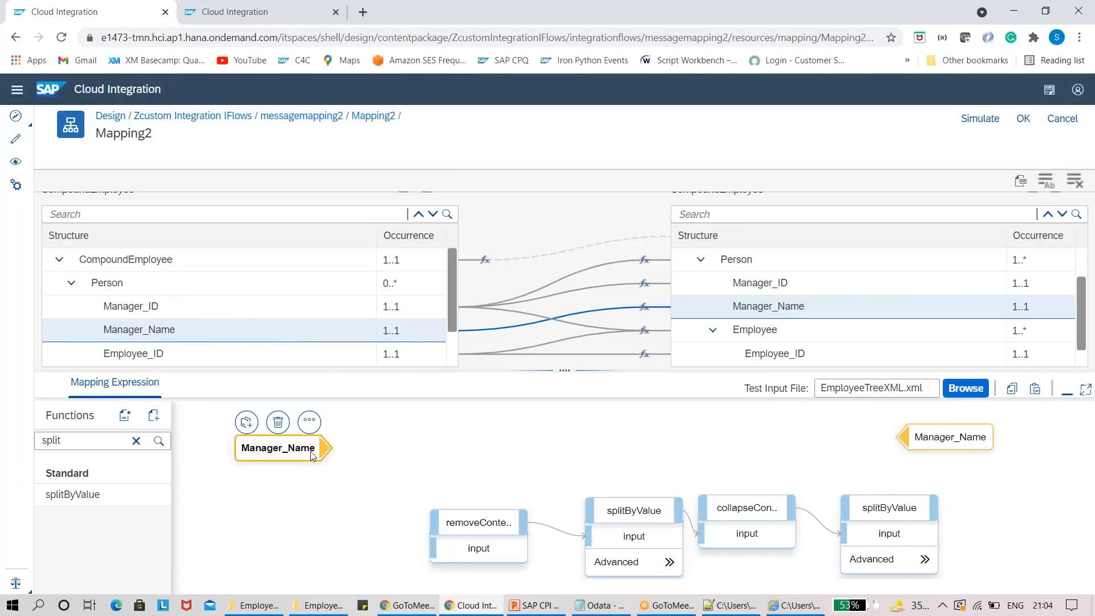
{"action": "left_click_drag", "start_coordinate": [336, 481], "coordinate": [446, 553]}
{"action": "mouse_move", "coordinate": [915, 503]}
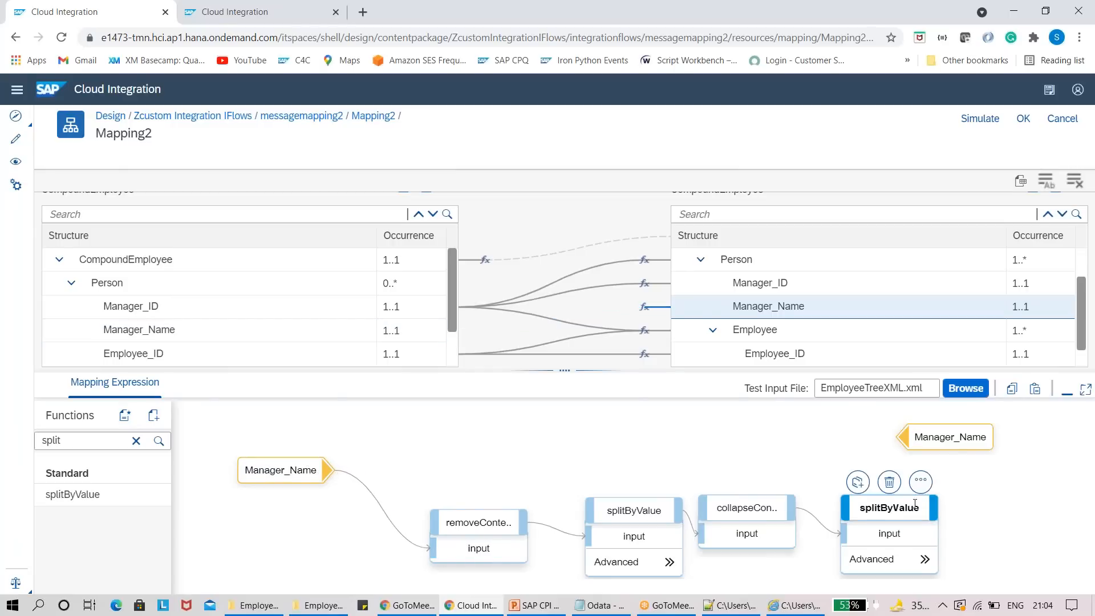
{"action": "left_click_drag", "start_coordinate": [950, 437], "coordinate": [1030, 452]}
{"action": "left_click_drag", "start_coordinate": [936, 507], "coordinate": [995, 463]}
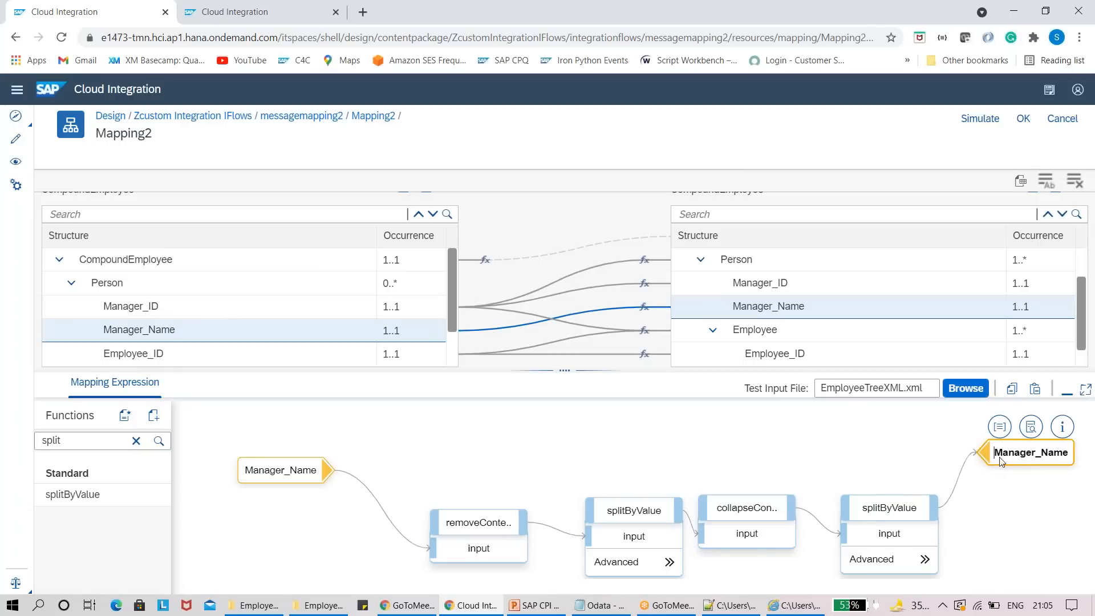
Step: Display the target Manager_Name's message queue, close it, and review the full source and target structures
{"action": "left_click", "coordinate": [998, 427]}
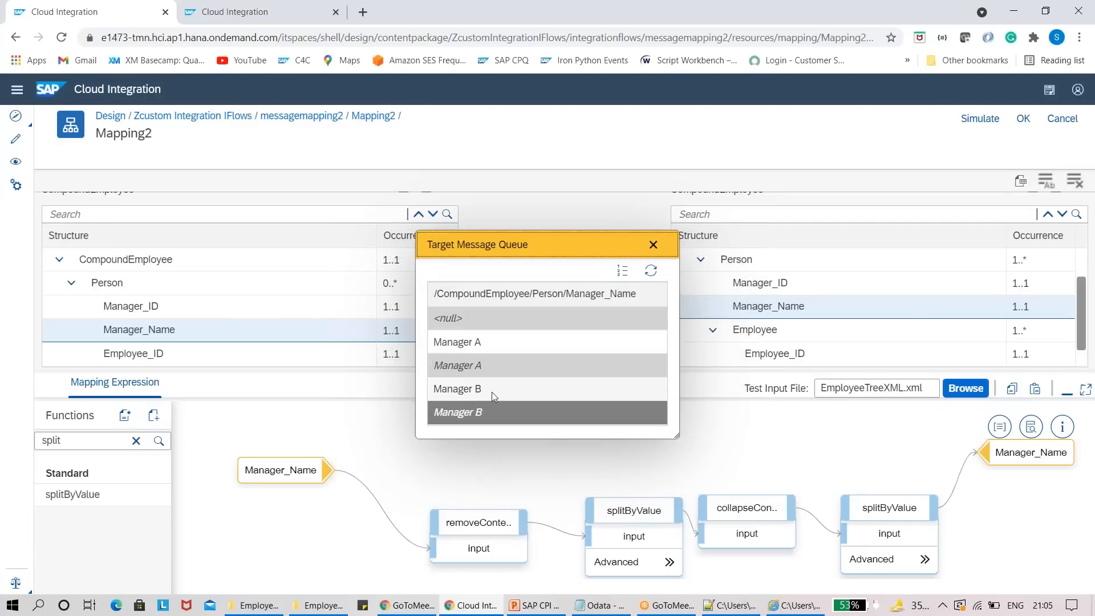
{"action": "left_click", "coordinate": [650, 245]}
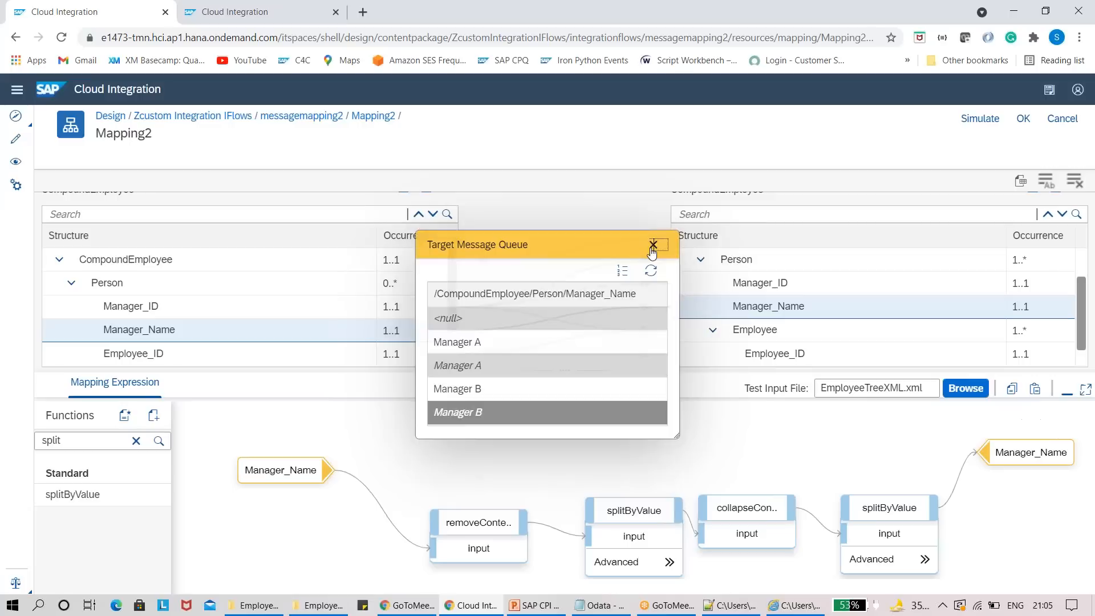
{"action": "left_click_drag", "start_coordinate": [509, 371], "coordinate": [533, 491]}
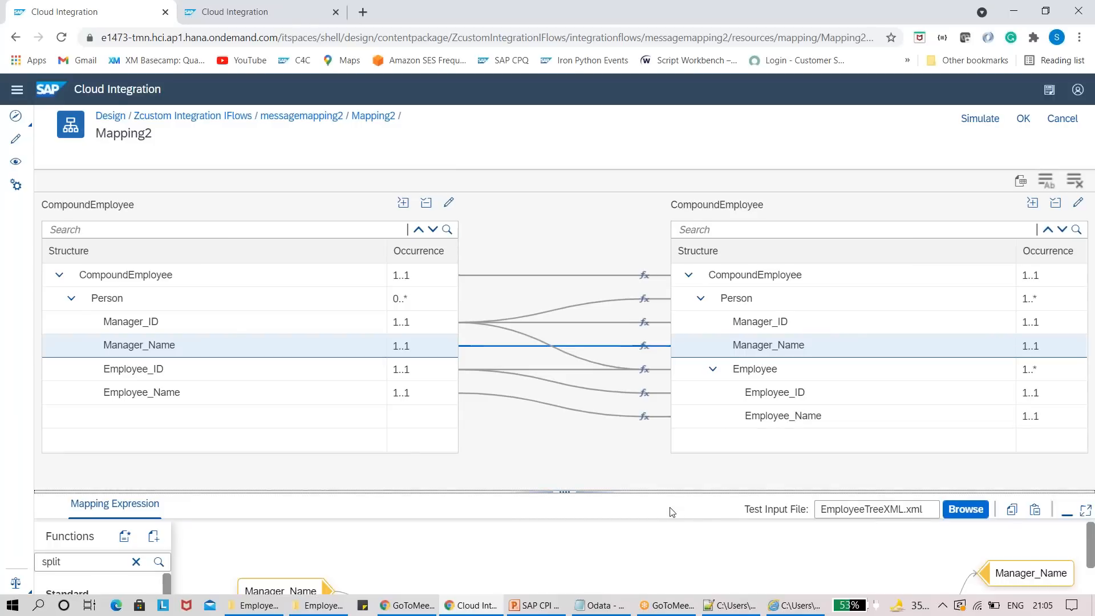
Step: Open the target Employee node's mapping and delete the direct link from Employee_ID to Employee
{"action": "left_click_drag", "start_coordinate": [671, 512], "coordinate": [676, 420]}
{"action": "left_click", "coordinate": [750, 370]}
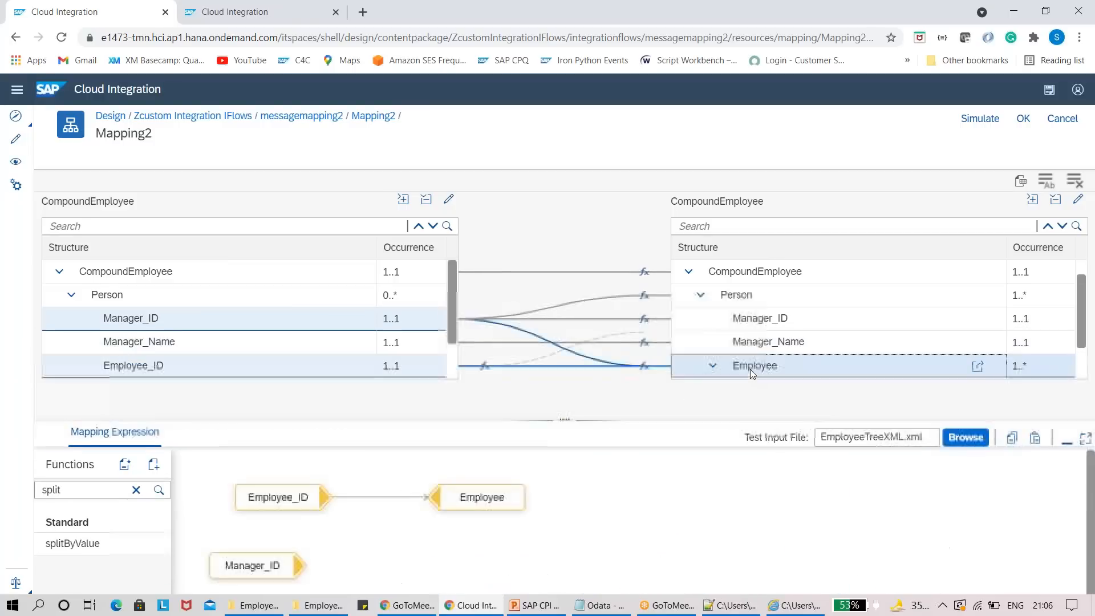
{"action": "left_click_drag", "start_coordinate": [546, 420], "coordinate": [542, 234]}
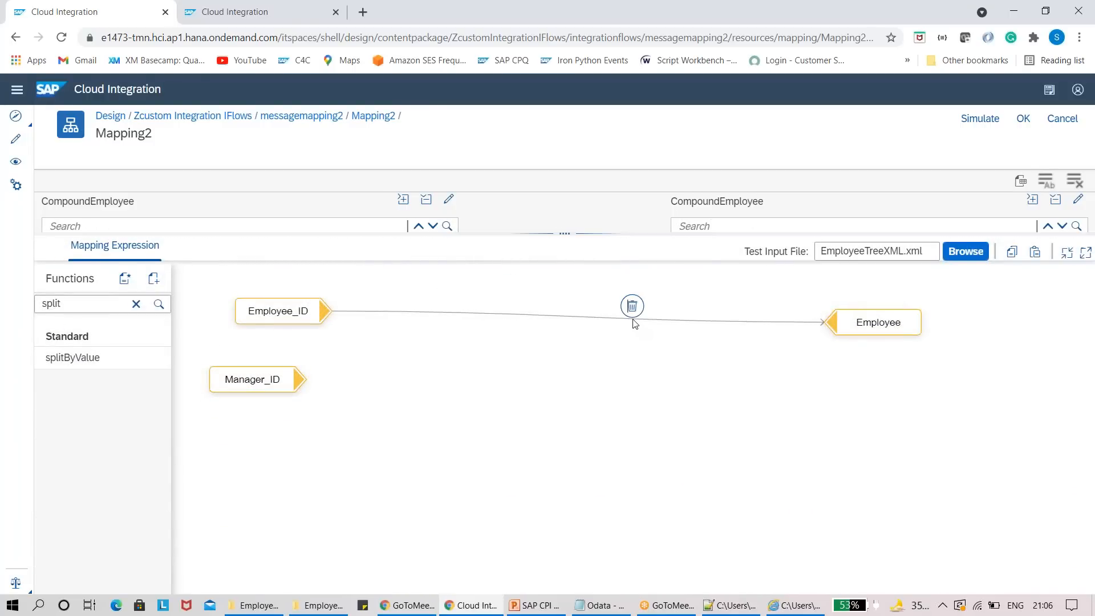
{"action": "left_click", "coordinate": [632, 309]}
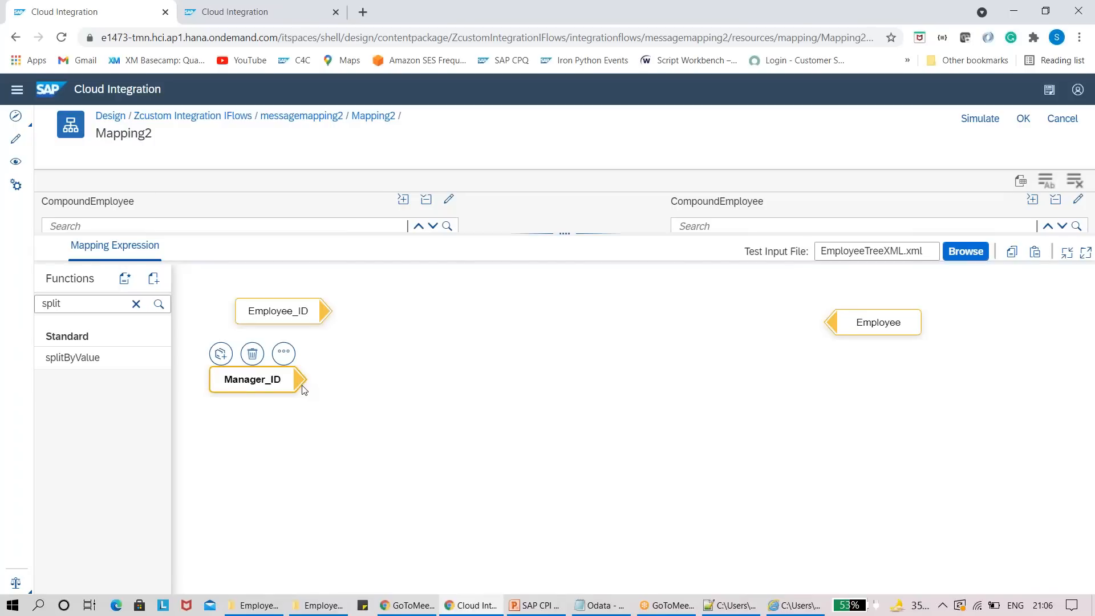
Step: Switch to EmployeeTreeXML.xml in Internet Explorer, examine the employees under the first manager, and return to the mapping
{"action": "left_click", "coordinate": [795, 605]}
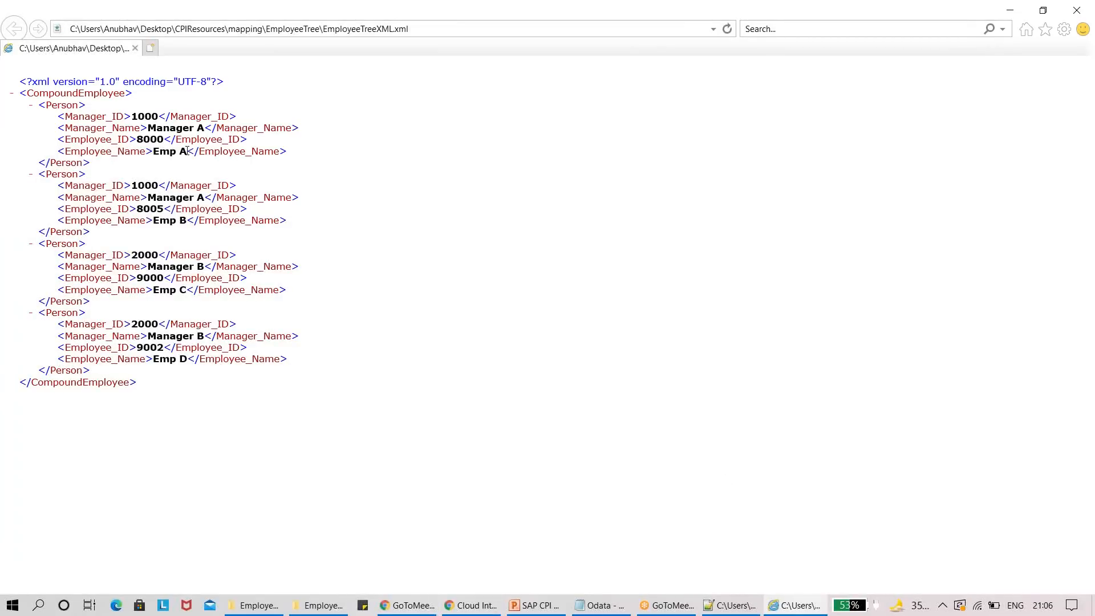
{"action": "left_click_drag", "start_coordinate": [188, 151], "coordinate": [137, 140]}
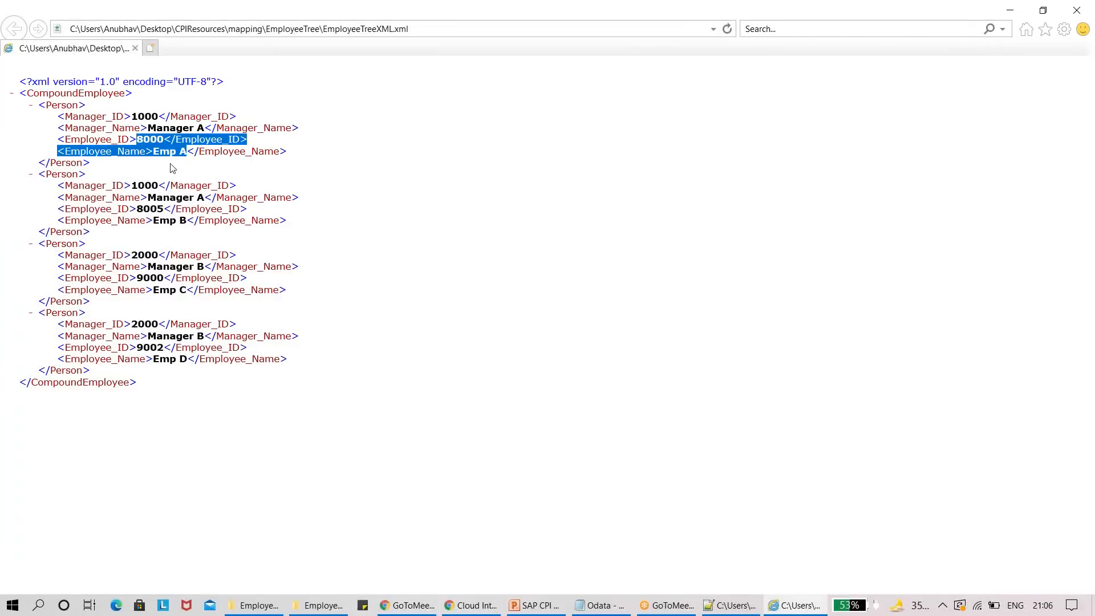
{"action": "left_click_drag", "start_coordinate": [189, 221], "coordinate": [134, 205]}
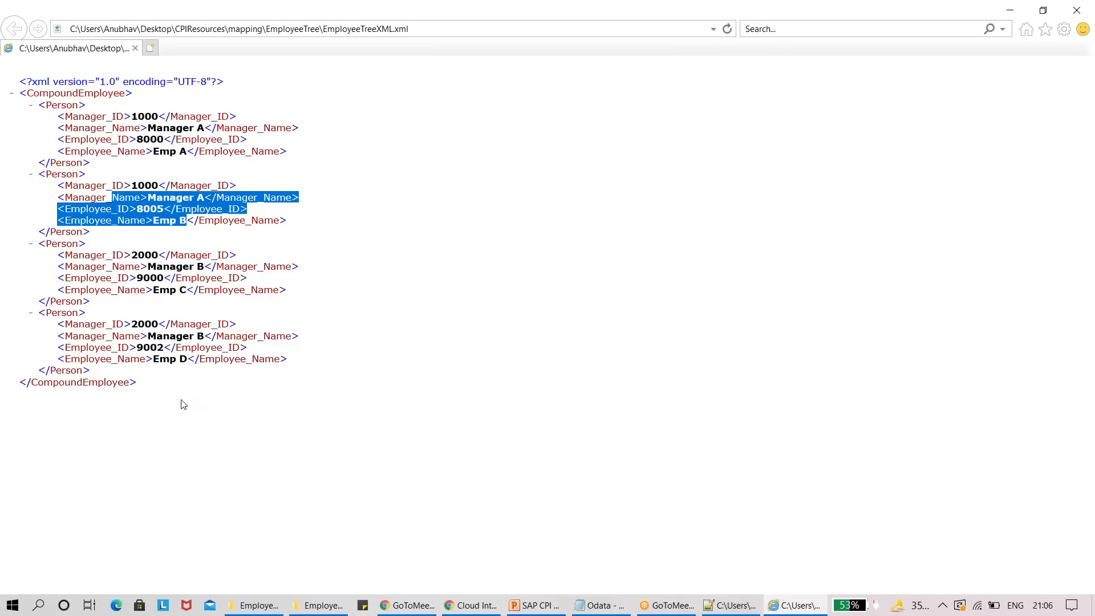
{"action": "key", "text": "alt+Tab"}
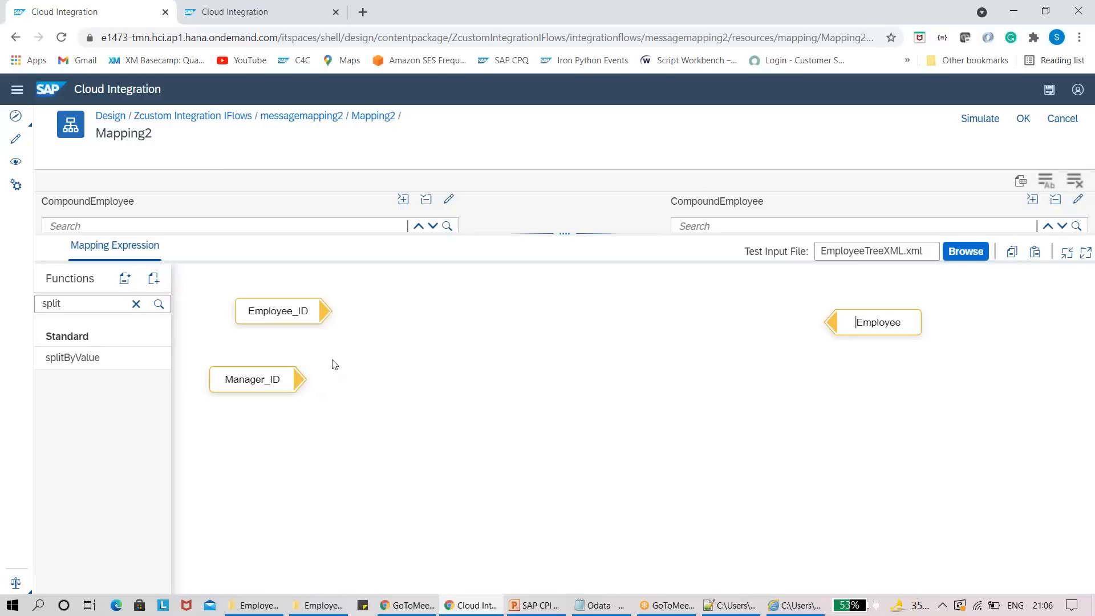
Step: Find the removeContexts function and place it beside Manager_ID in the Employee mapping expression
{"action": "left_click", "coordinate": [131, 308]}
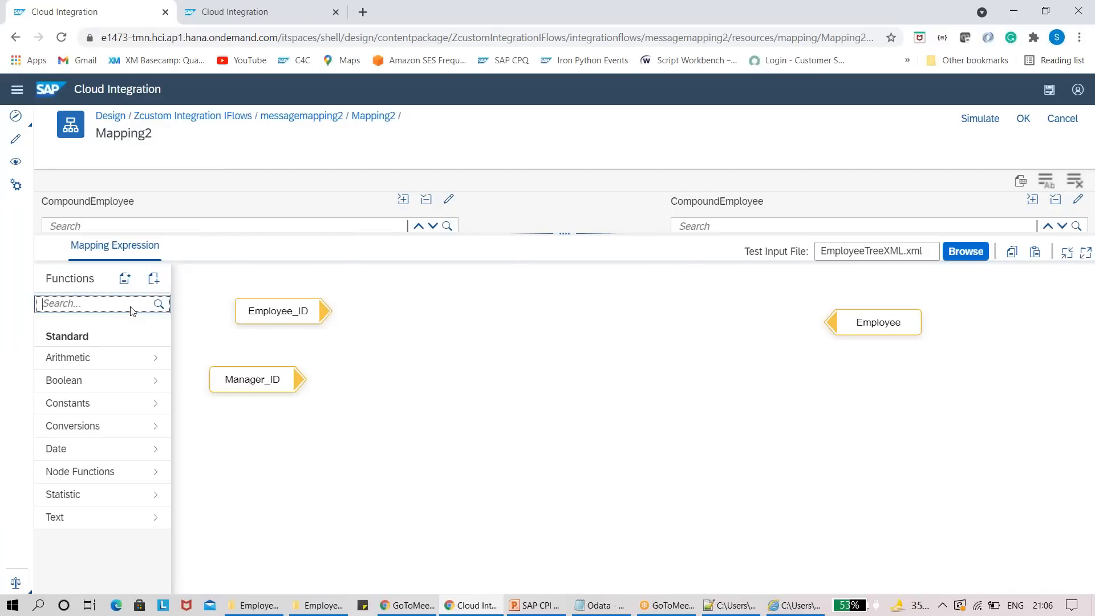
{"action": "type", "text": "remo"}
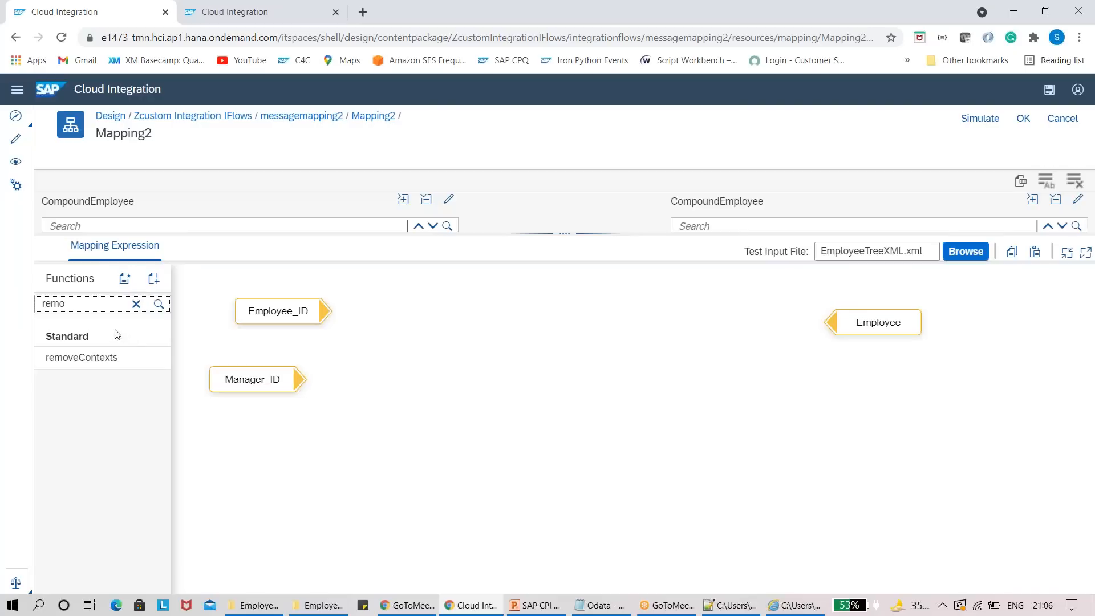
{"action": "left_click", "coordinate": [95, 360]}
{"action": "left_click_drag", "start_coordinate": [237, 331], "coordinate": [470, 384]}
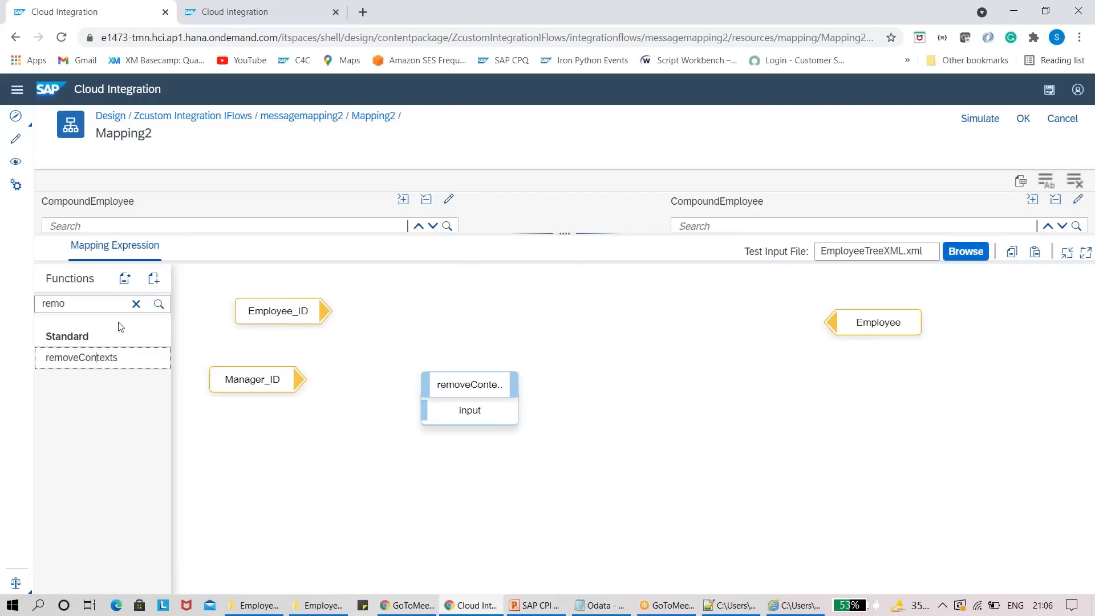
Step: Find the splitByValue function and place it after removeContexts in the Employee mapping expression
{"action": "left_click", "coordinate": [136, 303]}
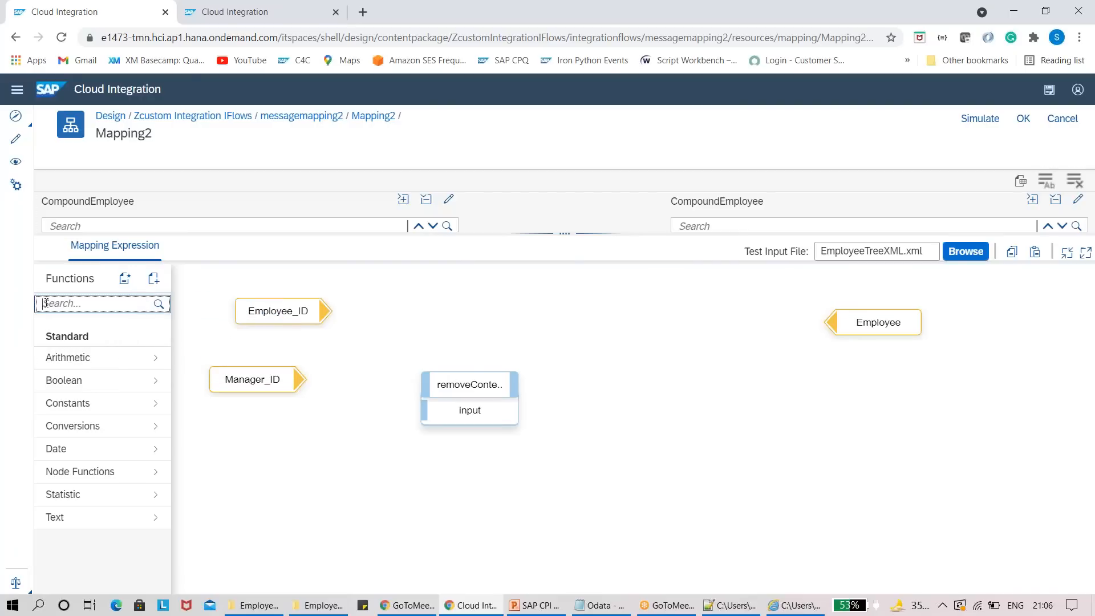
{"action": "type", "text": "aplit"}
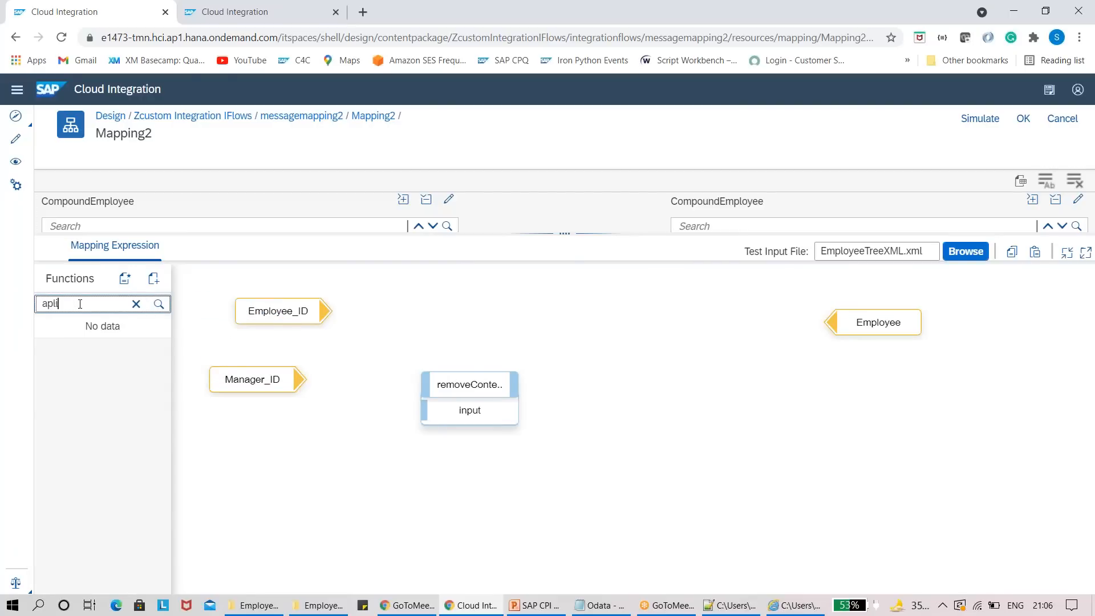
{"action": "key", "text": "BackSpace"}
{"action": "key", "text": "BackSpace"}
{"action": "key", "text": "BackSpace"}
{"action": "key", "text": "BackSpace"}
{"action": "key", "text": "BackSpace"}
{"action": "type", "text": "spl"}
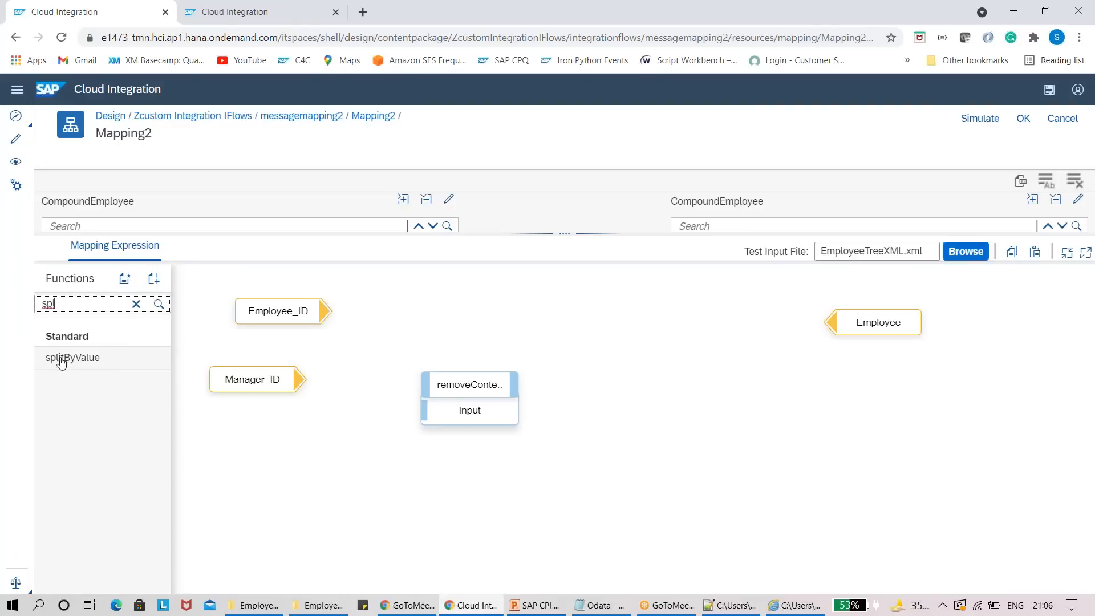
{"action": "left_click_drag", "start_coordinate": [63, 356], "coordinate": [195, 371]}
{"action": "left_click_drag", "start_coordinate": [237, 331], "coordinate": [636, 380]}
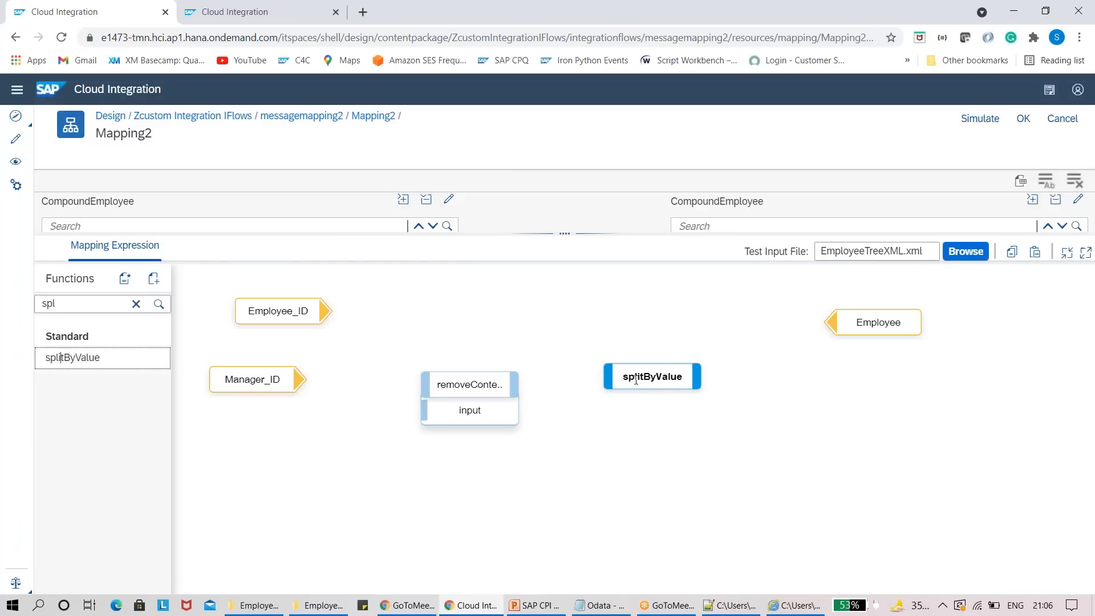
{"action": "left_click_drag", "start_coordinate": [636, 379], "coordinate": [636, 380]}
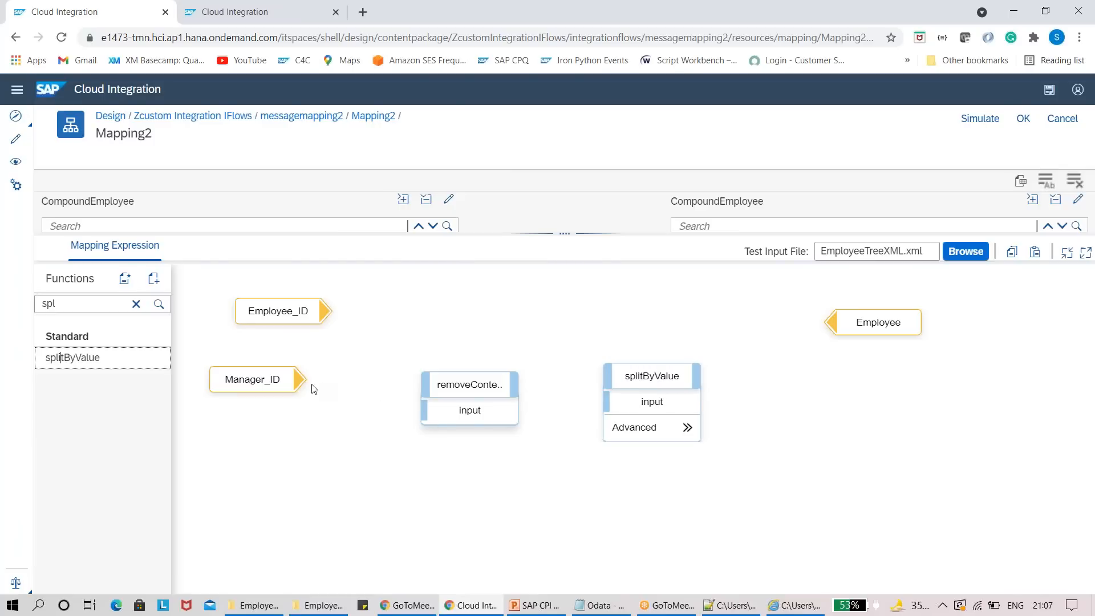
Step: Chain Manager_ID through removeContexts into splitByValue and set splitByValue's context change to Value change
{"action": "left_click_drag", "start_coordinate": [300, 385], "coordinate": [437, 422]}
{"action": "left_click", "coordinate": [687, 428]}
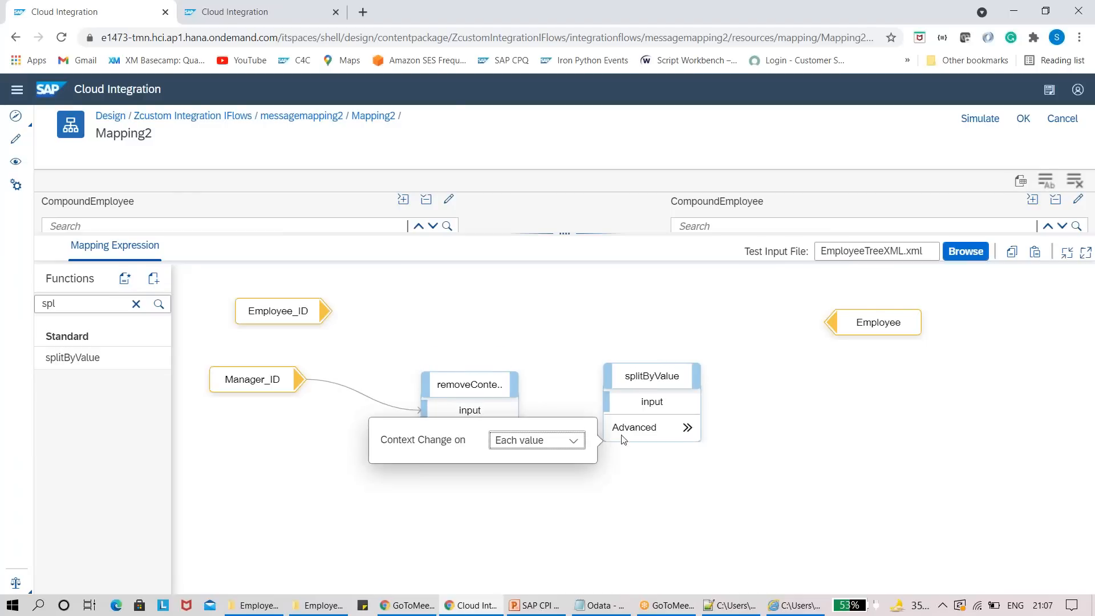
{"action": "left_click", "coordinate": [578, 440]}
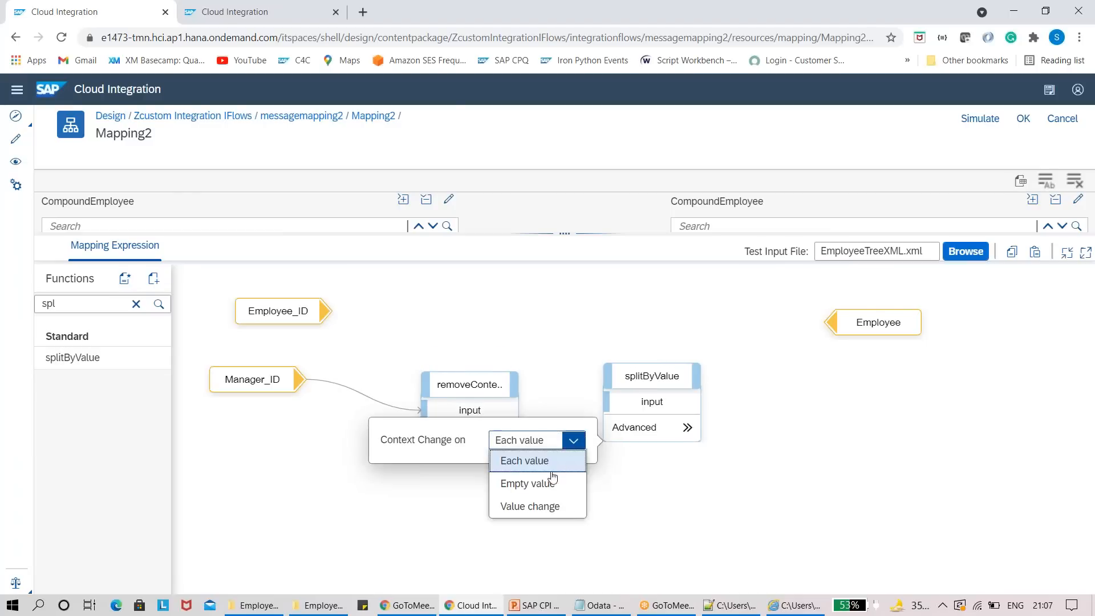
{"action": "left_click", "coordinate": [539, 512]}
{"action": "left_click_drag", "start_coordinate": [511, 383], "coordinate": [645, 446]}
Step: Rearrange the Employee_ID source and Employee target nodes to make room for another function between them
{"action": "left_click_drag", "start_coordinate": [880, 328], "coordinate": [987, 340]}
{"action": "left_click_drag", "start_coordinate": [325, 308], "coordinate": [567, 324]}
{"action": "left_click_drag", "start_coordinate": [295, 317], "coordinate": [671, 306]}
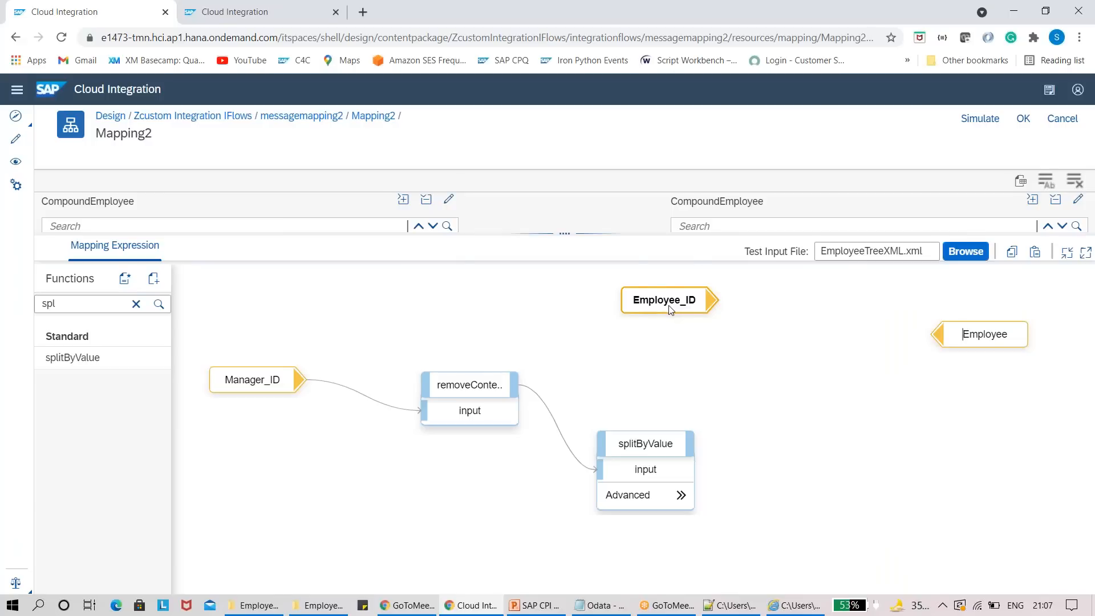
{"action": "left_click", "coordinate": [659, 351]}
{"action": "left_click", "coordinate": [620, 484]}
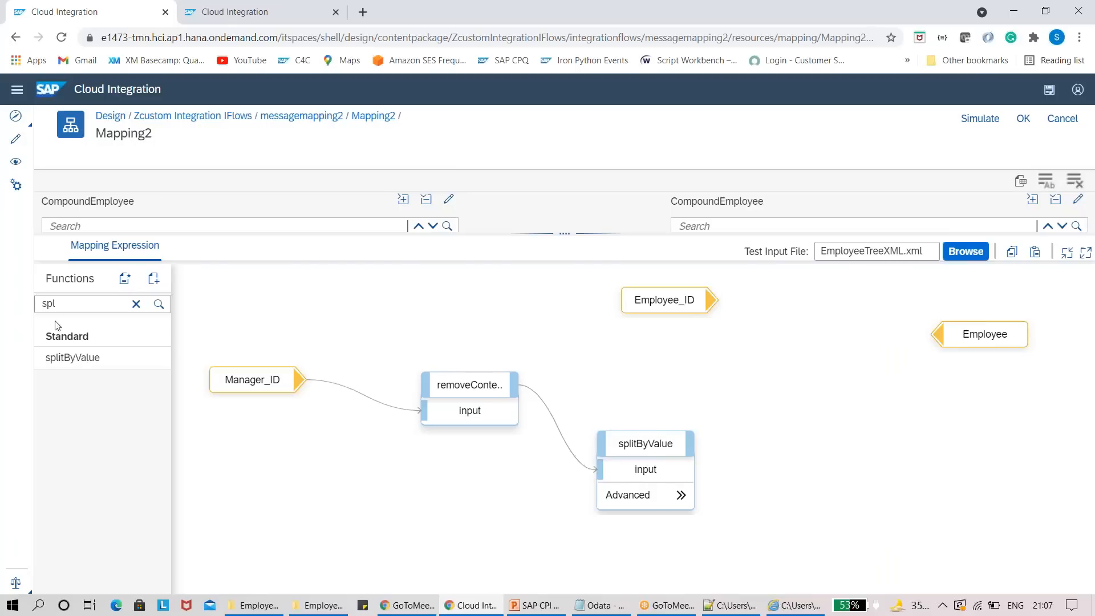
Step: Find the formatByExample function and place it in front of the Employee target node
{"action": "left_click", "coordinate": [135, 304]}
{"action": "type", "text": "for"}
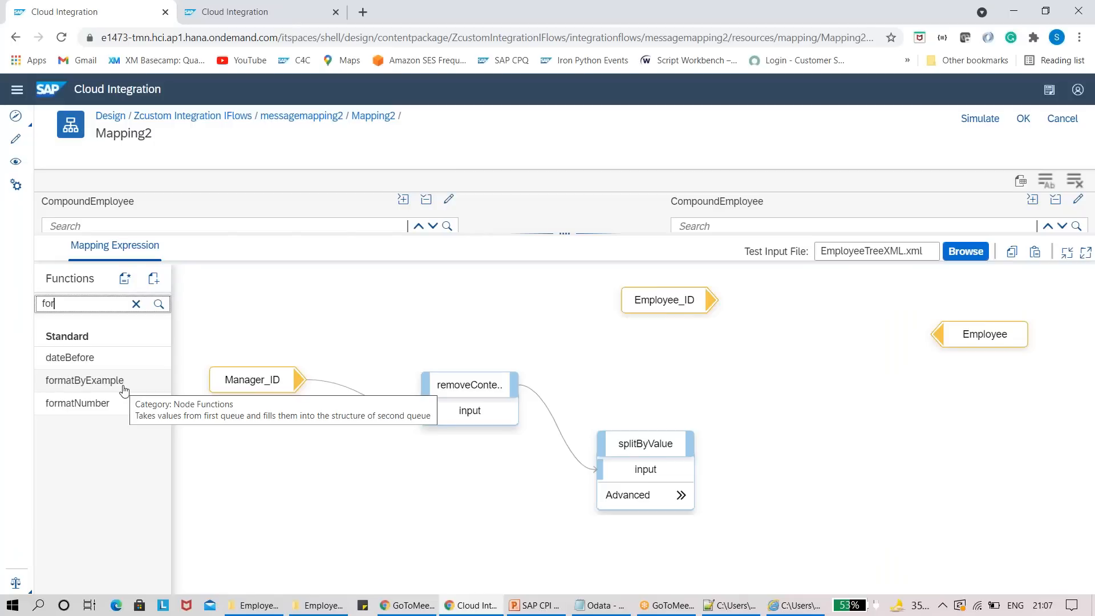
{"action": "left_click_drag", "start_coordinate": [123, 389], "coordinate": [825, 331]}
Step: Connect Employee_ID to formatByExample's input and splitByValue to its pattern, then check splitByValue's context change option
{"action": "left_click", "coordinate": [678, 301]}
{"action": "left_click_drag", "start_coordinate": [678, 301], "coordinate": [780, 360]}
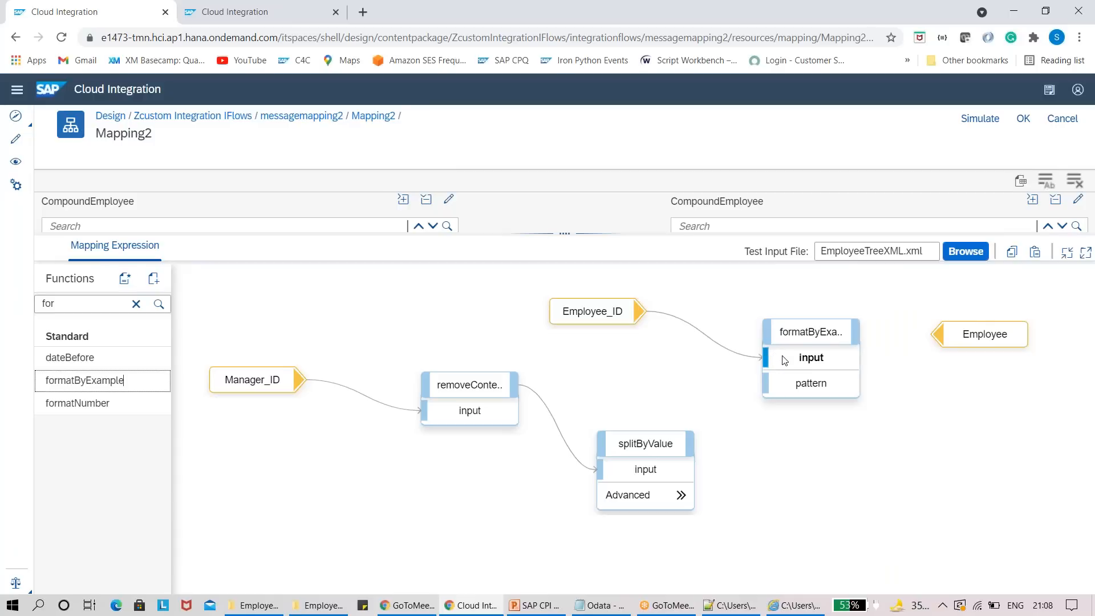
{"action": "left_click_drag", "start_coordinate": [691, 445], "coordinate": [780, 388]}
{"action": "left_click", "coordinate": [681, 495]}
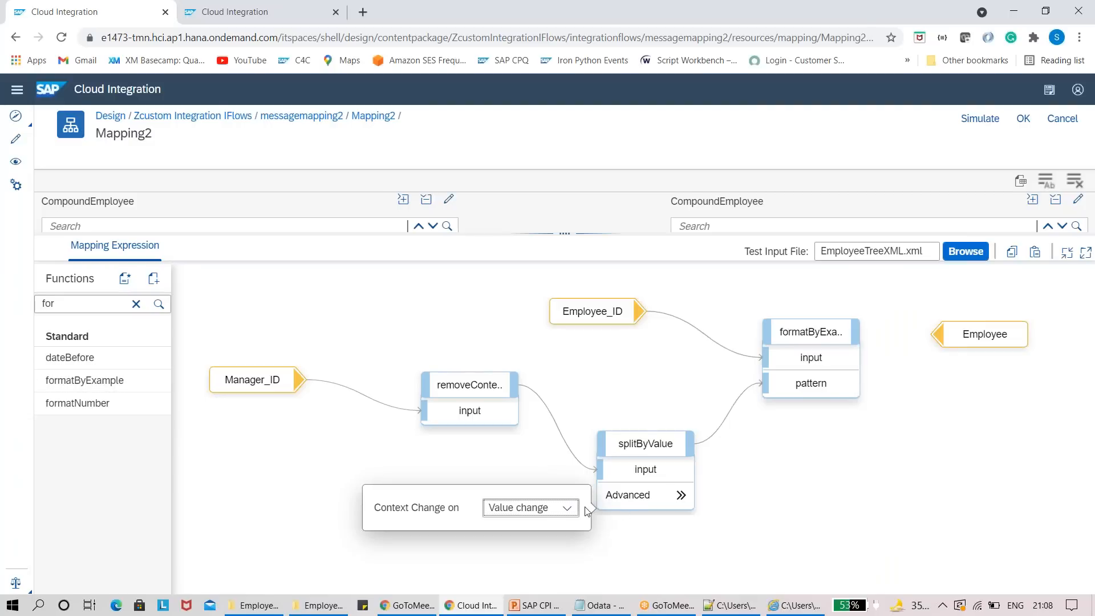
Step: Connect formatByExample's output to the Employee target node and inspect splitByValue's message queue
{"action": "left_click", "coordinate": [850, 338]}
{"action": "left_click_drag", "start_coordinate": [850, 338], "coordinate": [963, 340]}
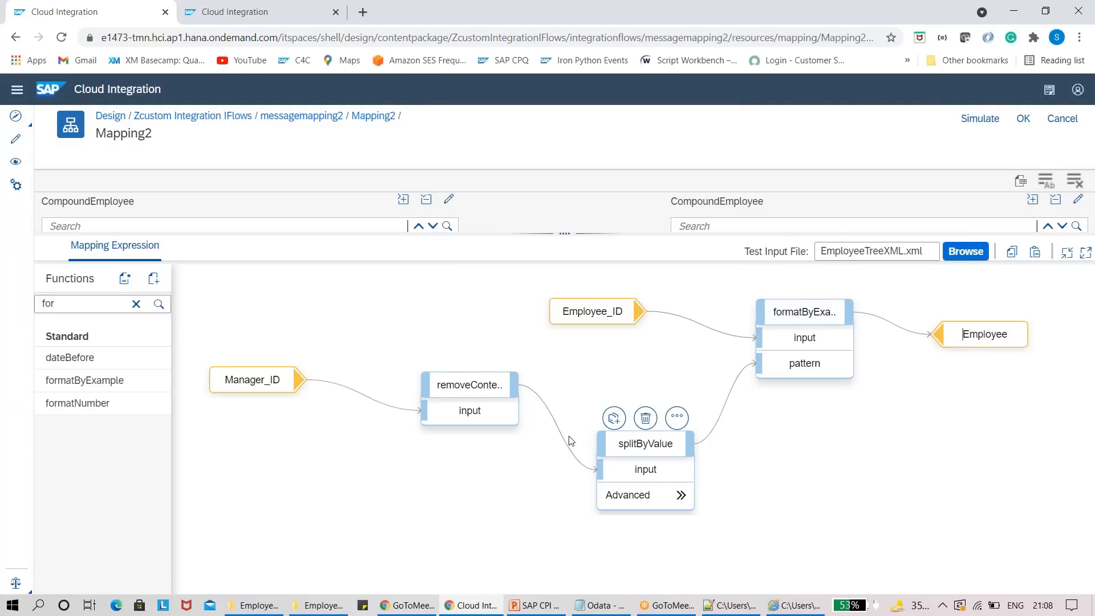
{"action": "mouse_move", "coordinate": [663, 441]}
{"action": "left_click", "coordinate": [677, 417]}
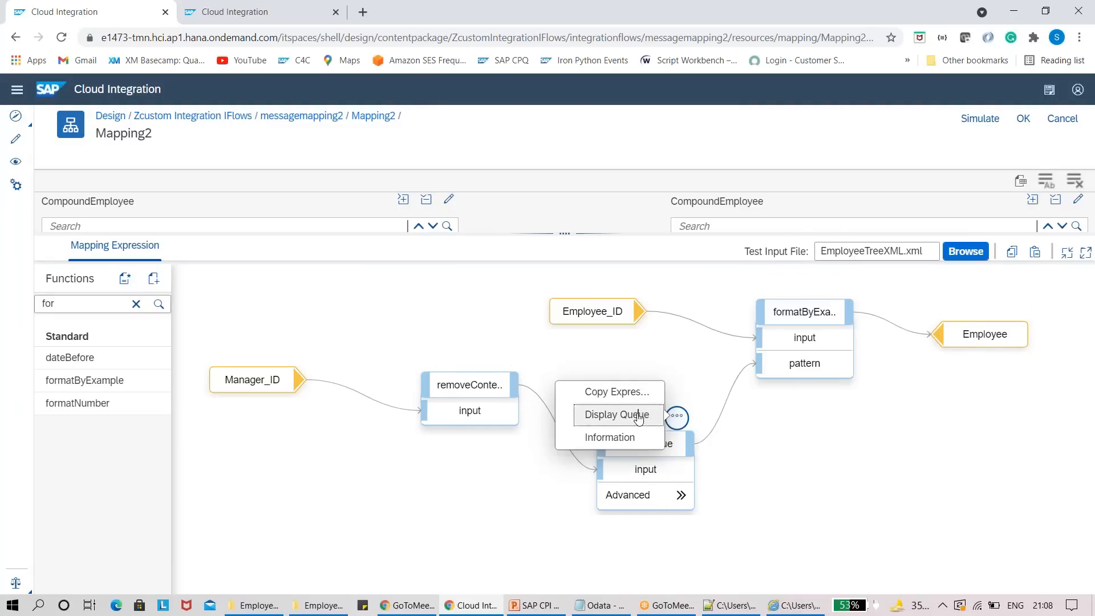
{"action": "left_click", "coordinate": [615, 414]}
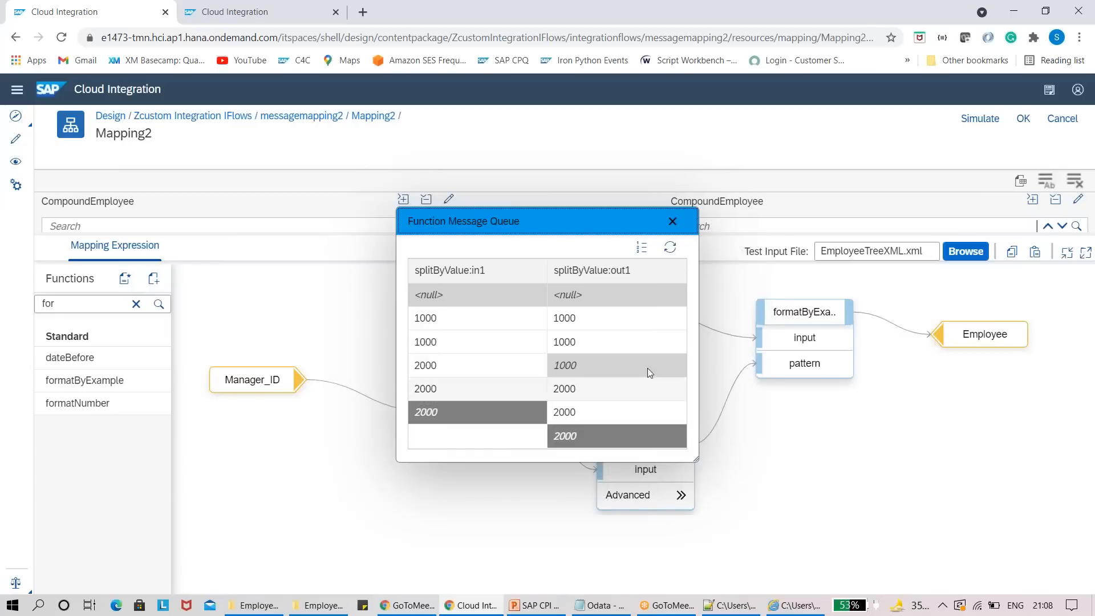
{"action": "left_click", "coordinate": [821, 312]}
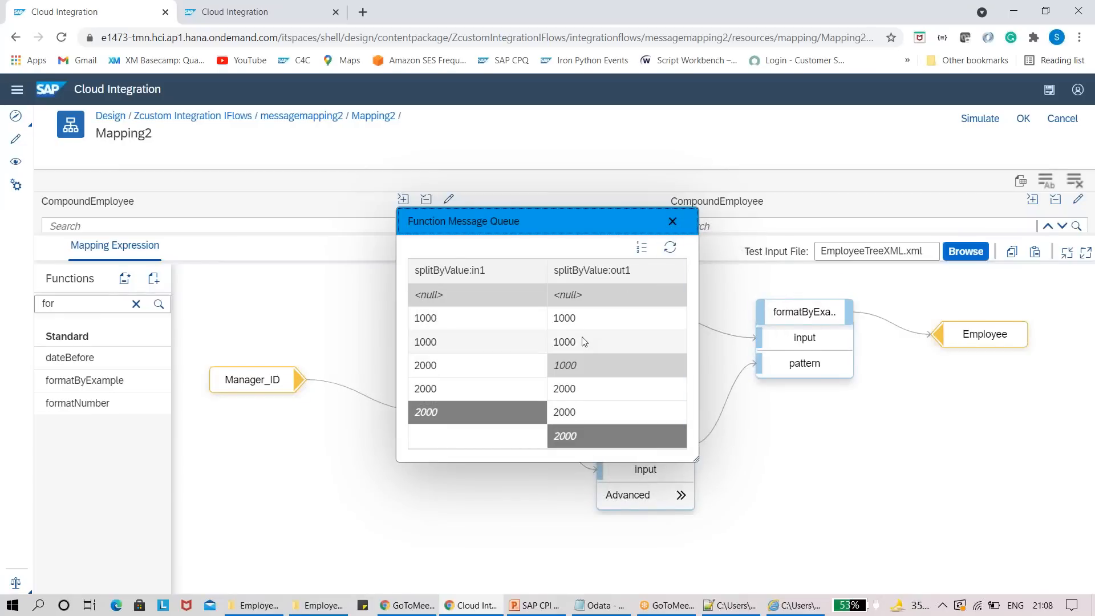
{"action": "left_click", "coordinate": [672, 222]}
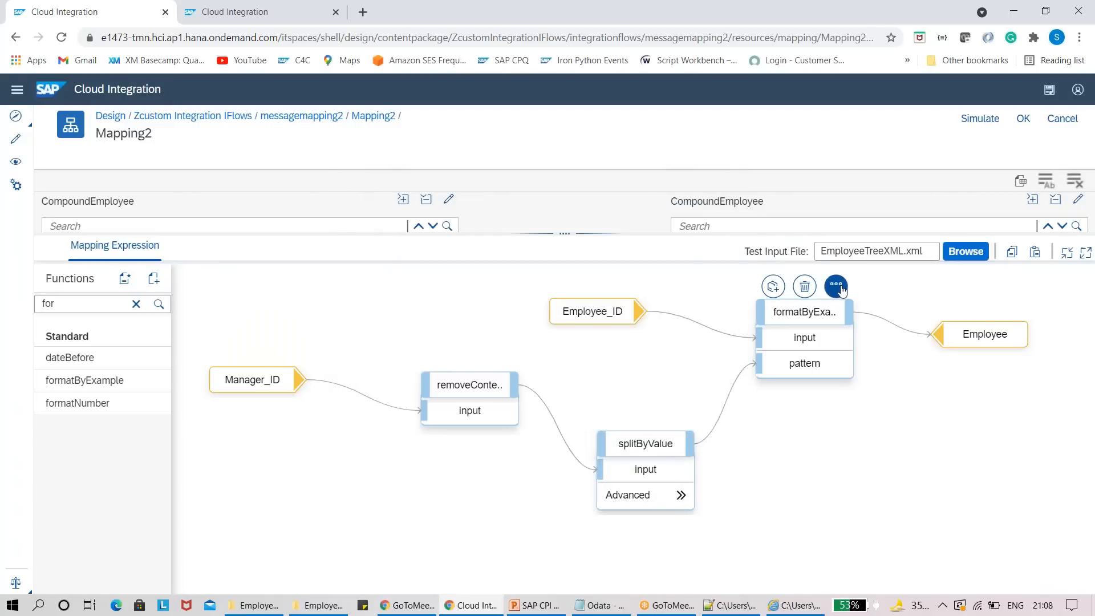
Step: Display formatByExample's message queue and compare its input, pattern and output columns with the source XML in EmployeeTreeXML.xml
{"action": "left_click", "coordinate": [835, 285]}
{"action": "left_click", "coordinate": [804, 286]}
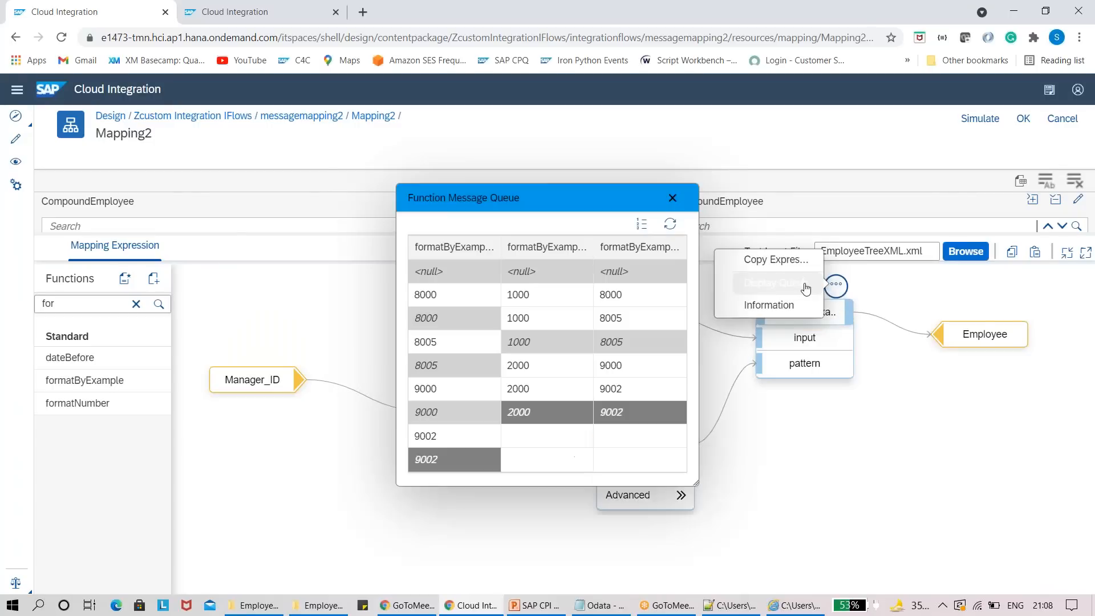
{"action": "left_click_drag", "start_coordinate": [622, 210], "coordinate": [322, 30]}
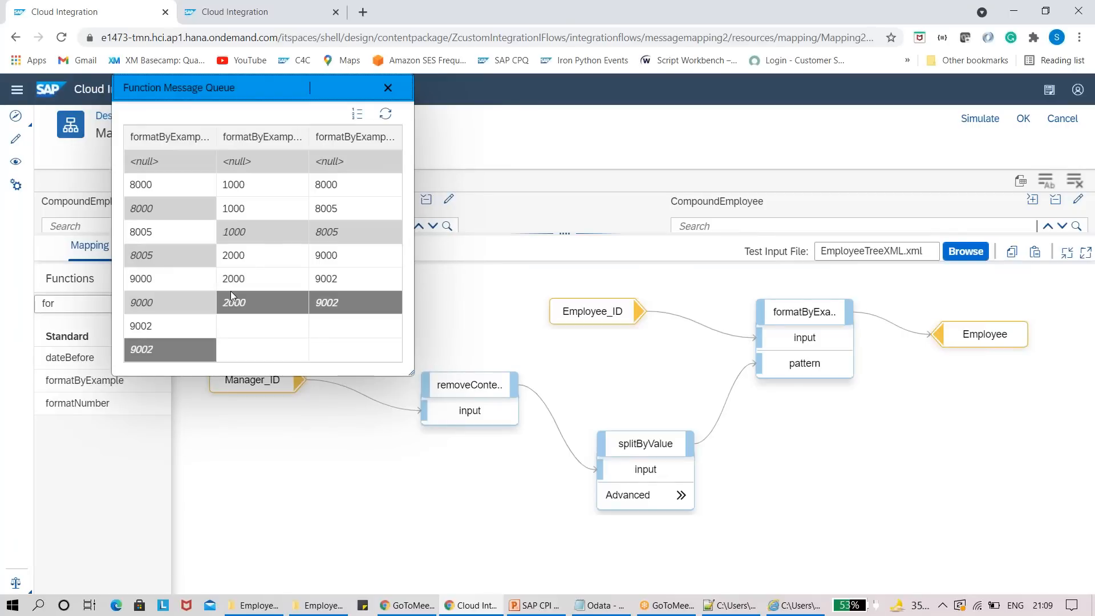
{"action": "left_click_drag", "start_coordinate": [216, 137], "coordinate": [293, 137]}
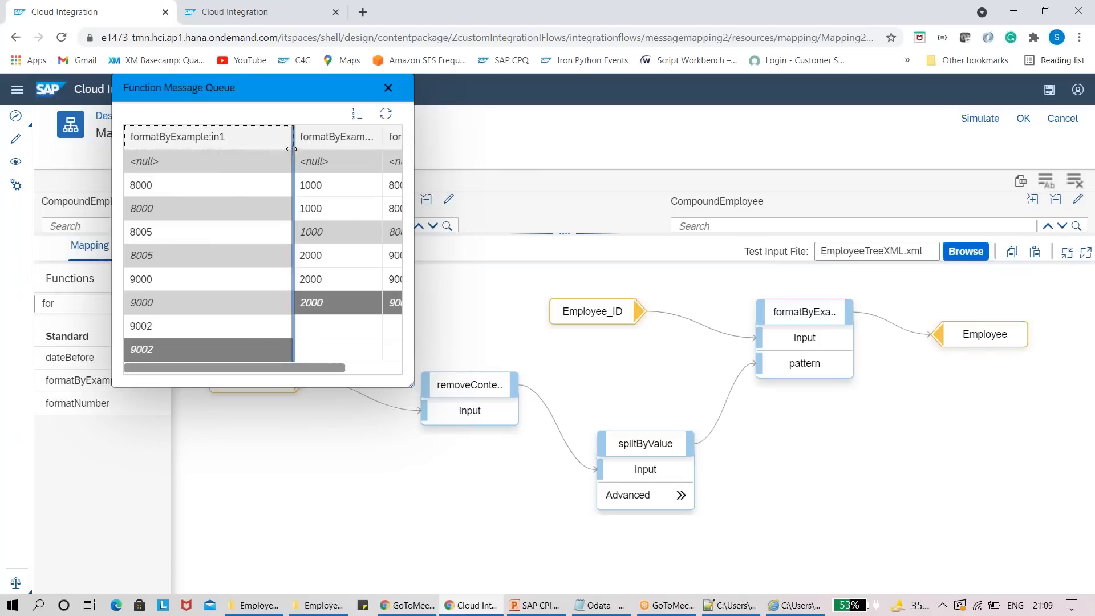
{"action": "left_click_drag", "start_coordinate": [295, 145], "coordinate": [207, 145]}
{"action": "left_click_drag", "start_coordinate": [304, 149], "coordinate": [297, 195]}
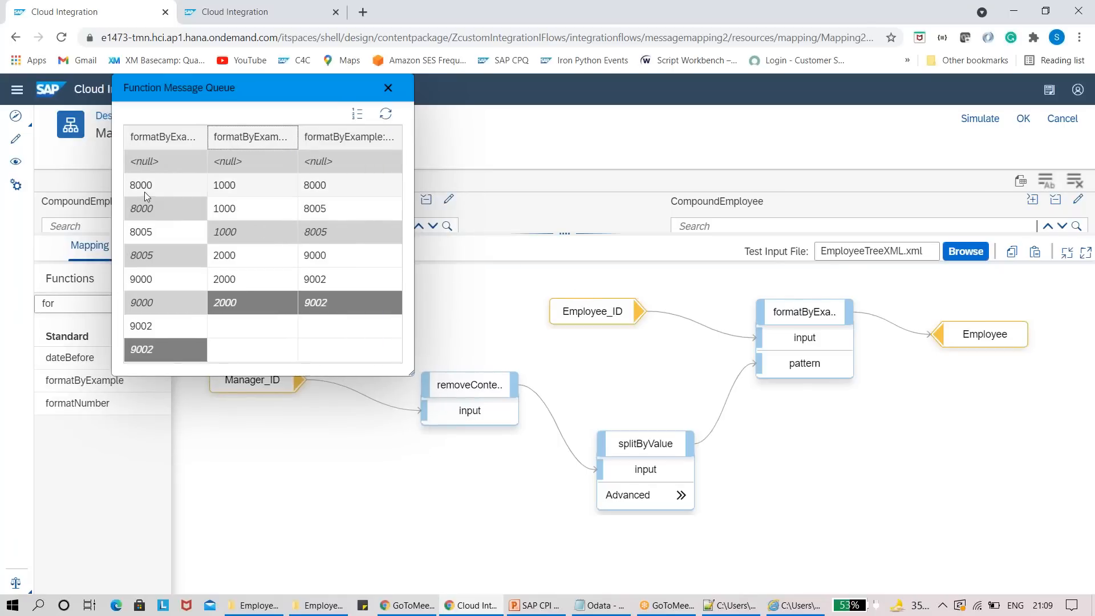
{"action": "left_click", "coordinate": [795, 605]}
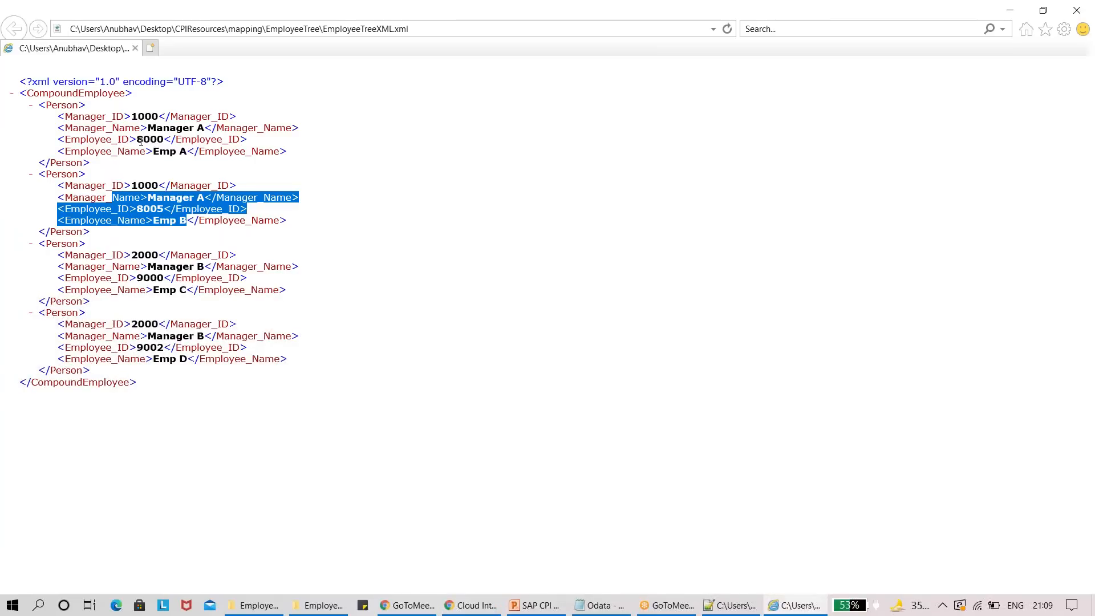
{"action": "key", "text": "alt+Tab"}
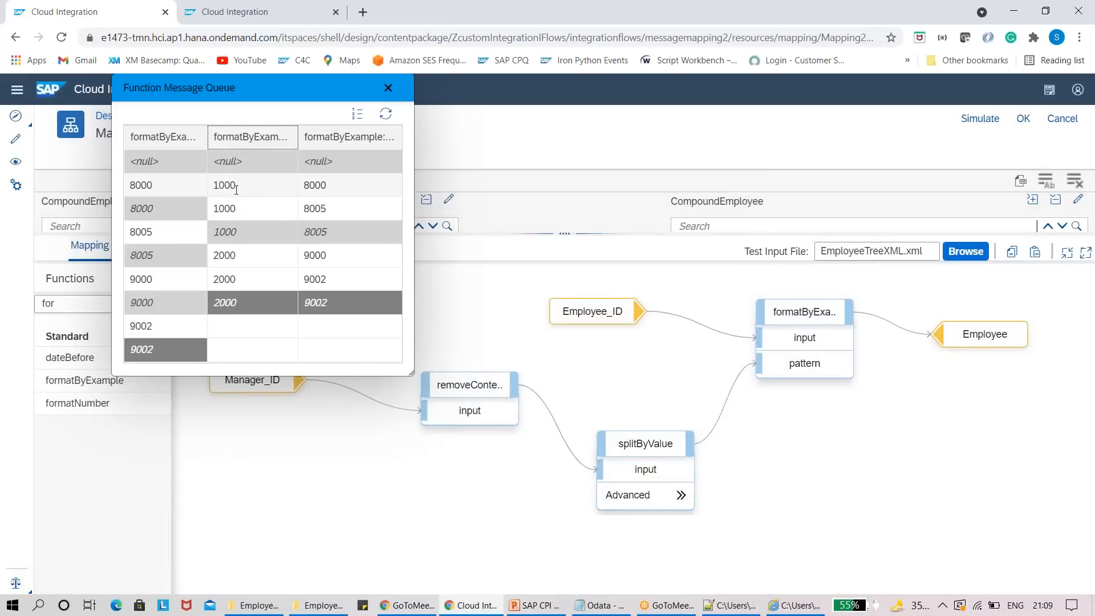
{"action": "mouse_move", "coordinate": [653, 447]}
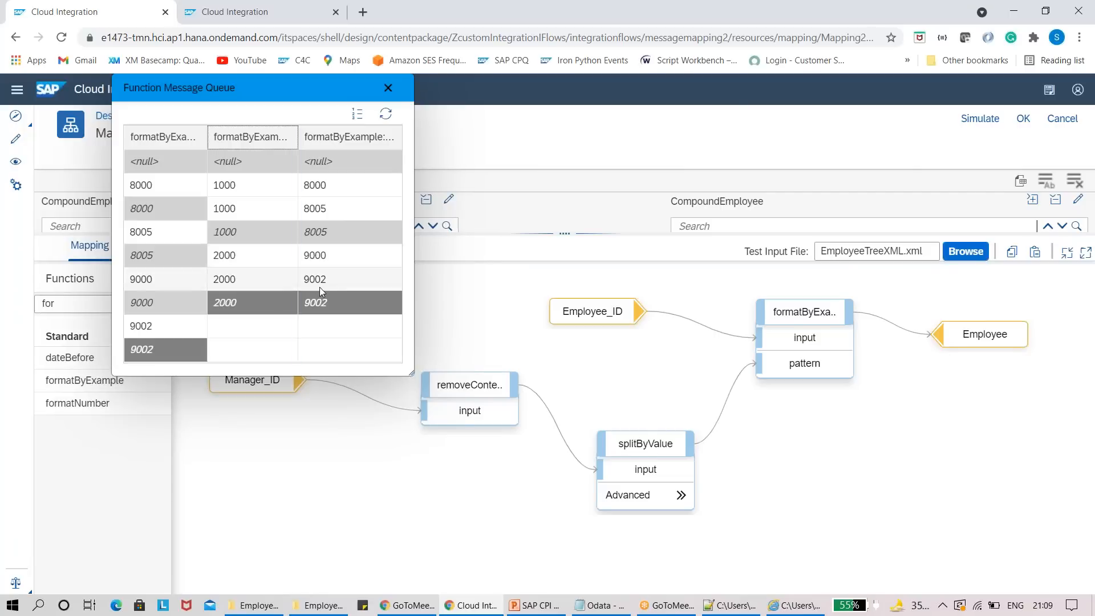
{"action": "left_click", "coordinate": [388, 87]}
Step: Display the Employee target node's message queue and compare its contexts with the records in the source XML
{"action": "mouse_move", "coordinate": [911, 315]}
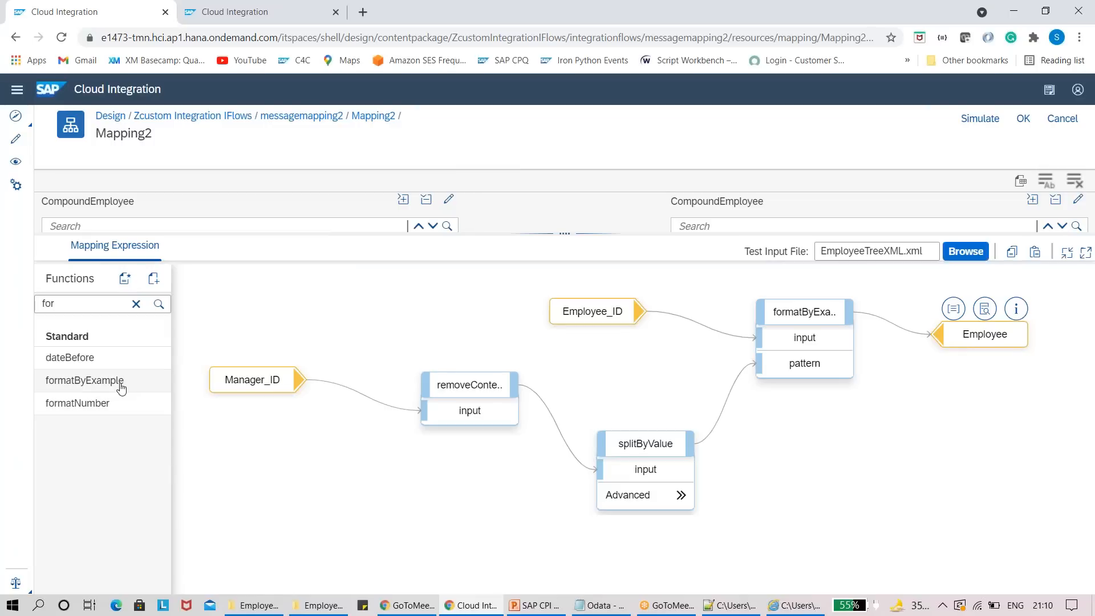
{"action": "mouse_move", "coordinate": [121, 390]}
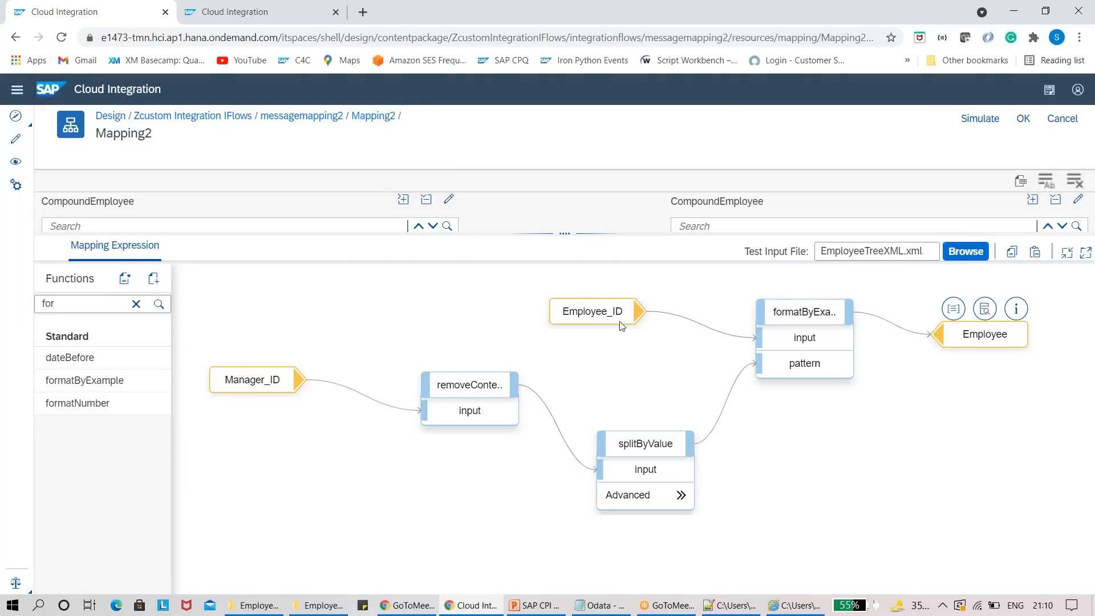
{"action": "left_click", "coordinate": [953, 306]}
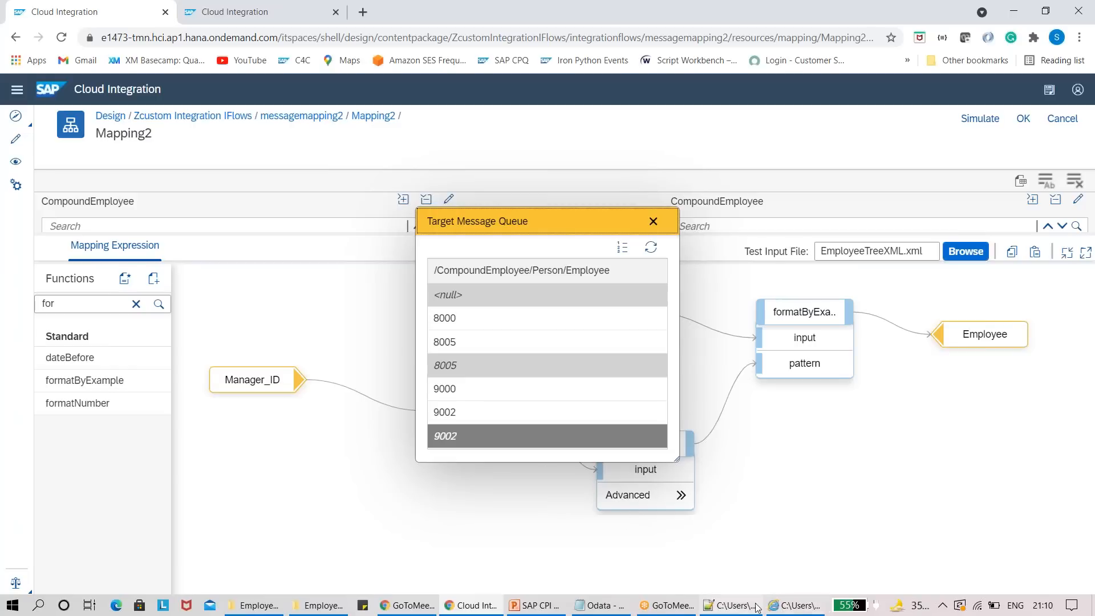
{"action": "mouse_move", "coordinate": [781, 603]}
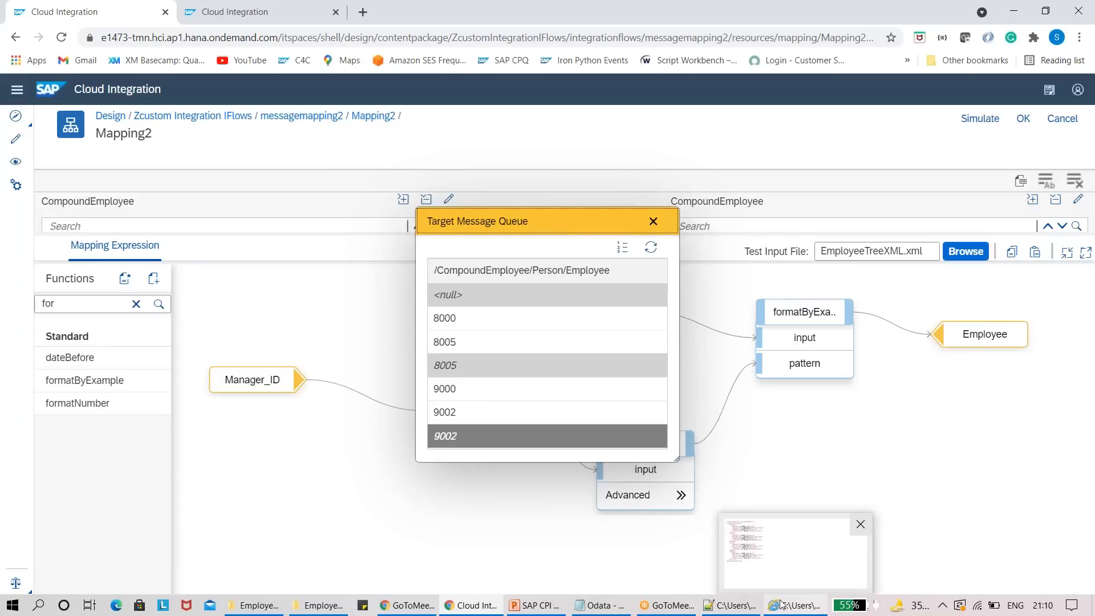
{"action": "left_click", "coordinate": [789, 609]}
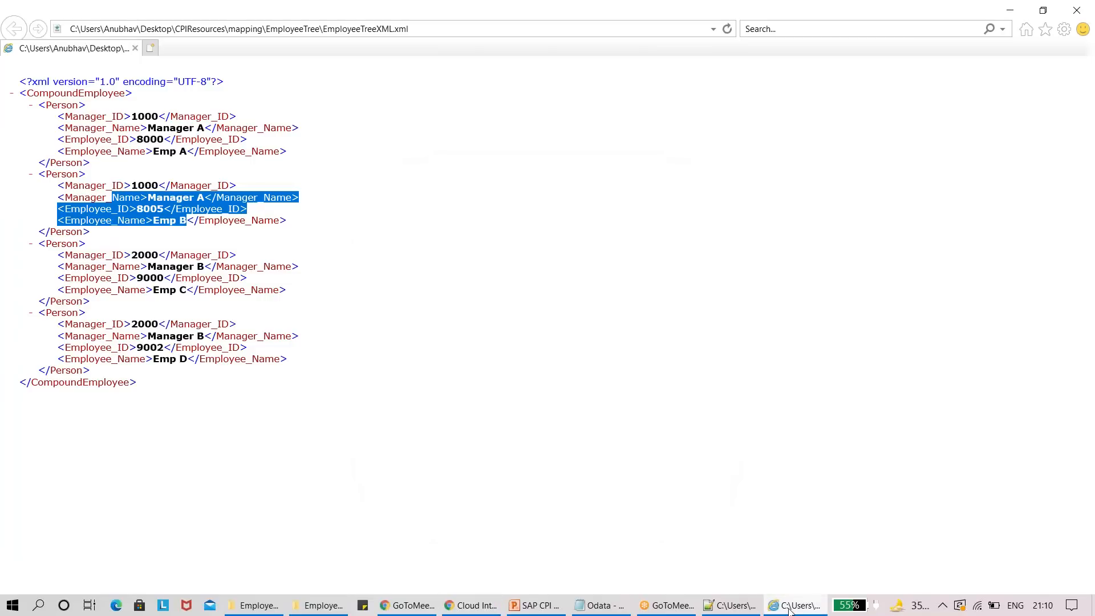
{"action": "left_click", "coordinate": [789, 609]}
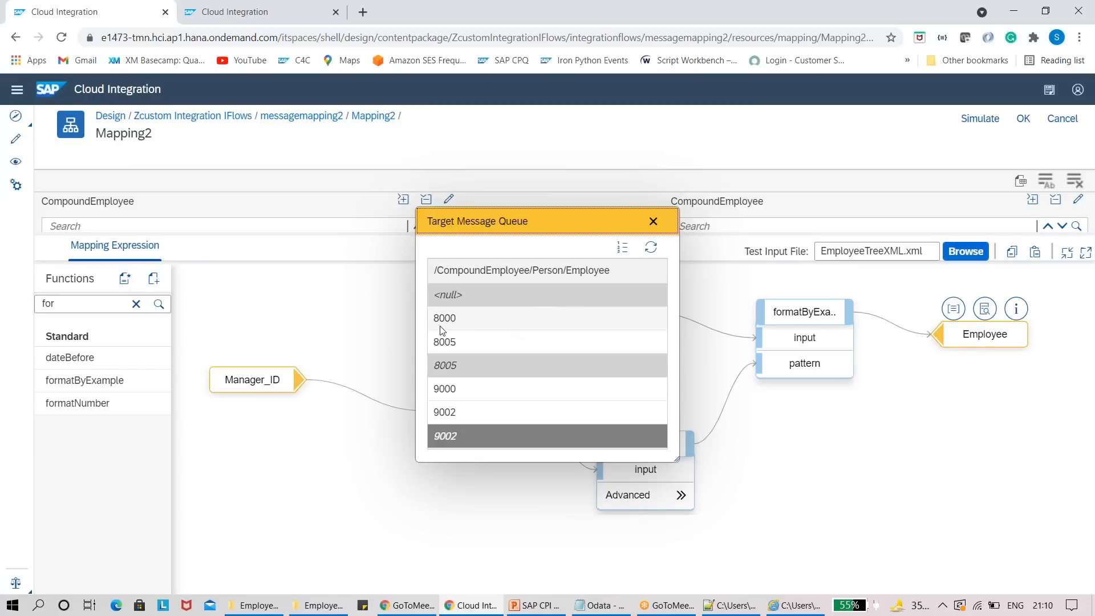
{"action": "left_click", "coordinate": [653, 221]}
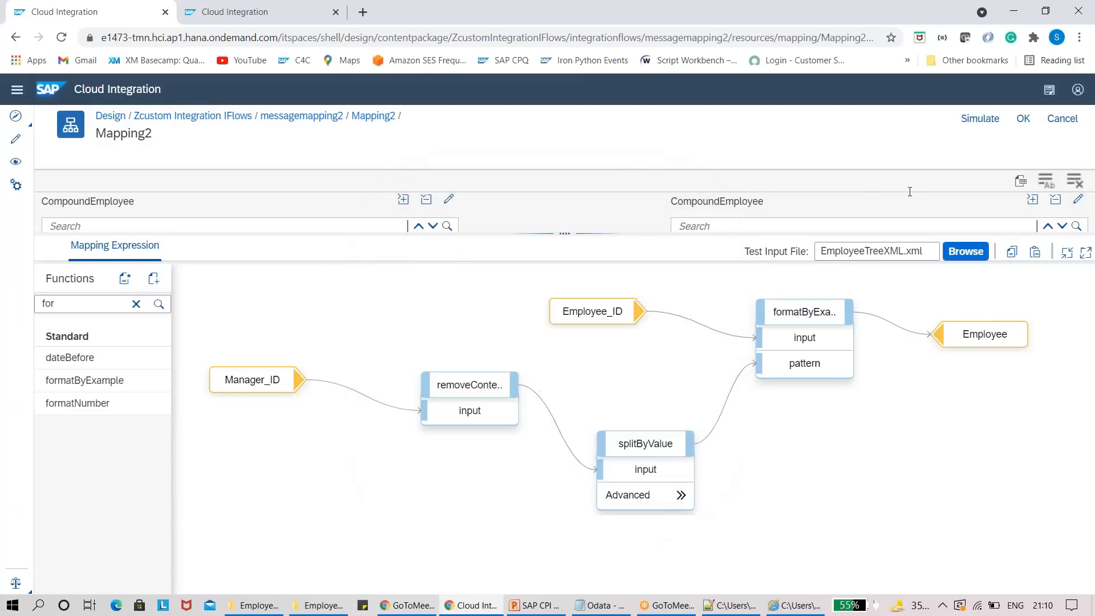
Step: Simulate Mapping2 with EmployeeTreeXML.xml and examine the Employee nodes under each Person in the test output
{"action": "left_click", "coordinate": [976, 120]}
{"action": "left_click", "coordinate": [978, 564]}
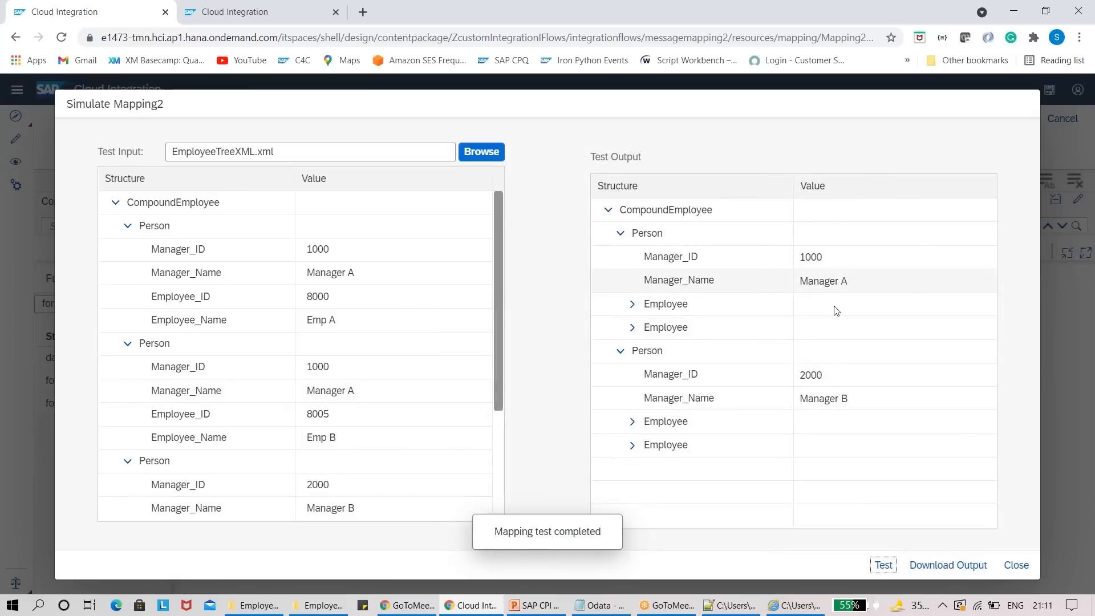
{"action": "left_click", "coordinate": [632, 303]}
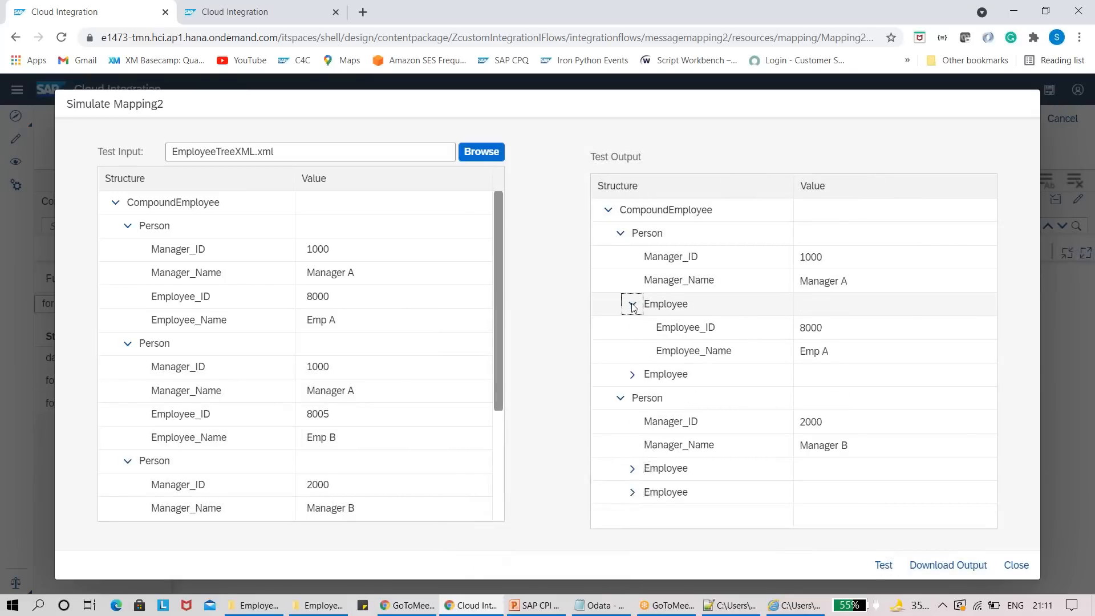
{"action": "left_click", "coordinate": [632, 373]}
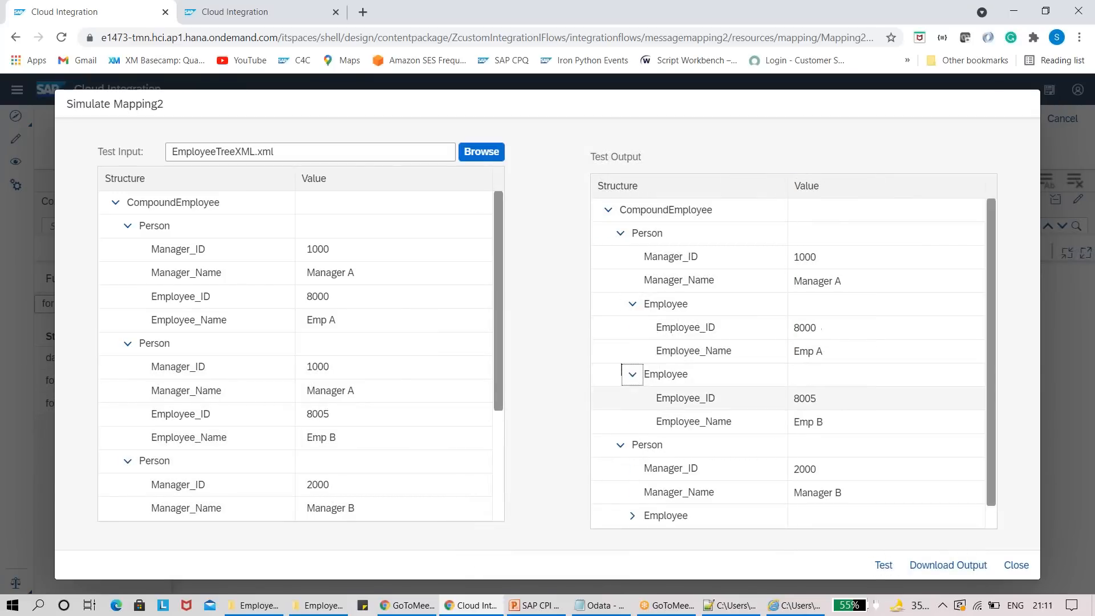
{"action": "left_click", "coordinate": [619, 233]}
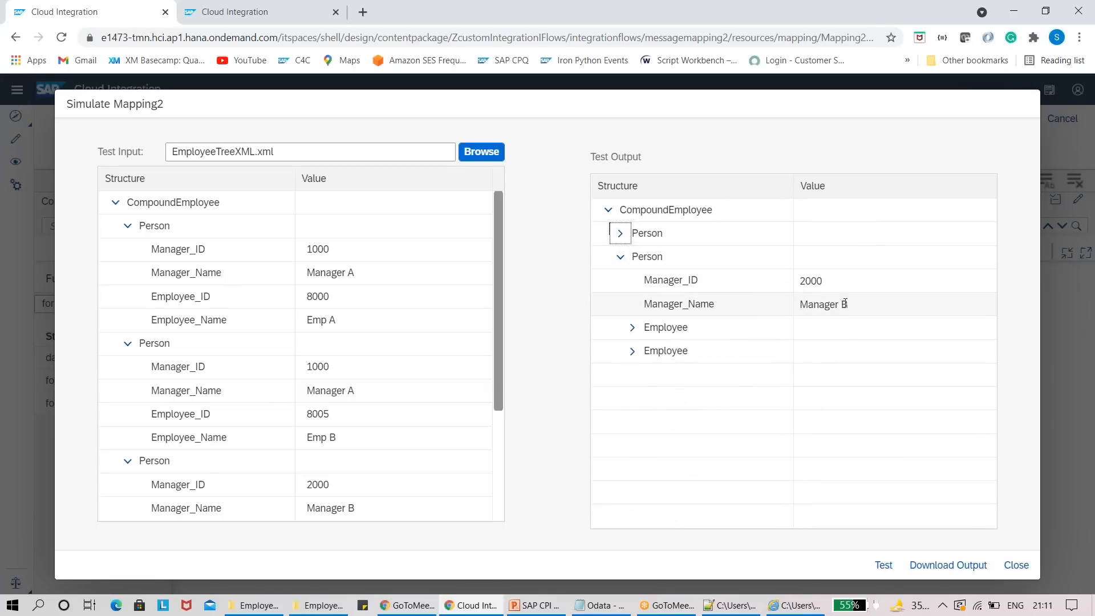
{"action": "left_click", "coordinate": [632, 327]}
{"action": "left_click", "coordinate": [632, 398]}
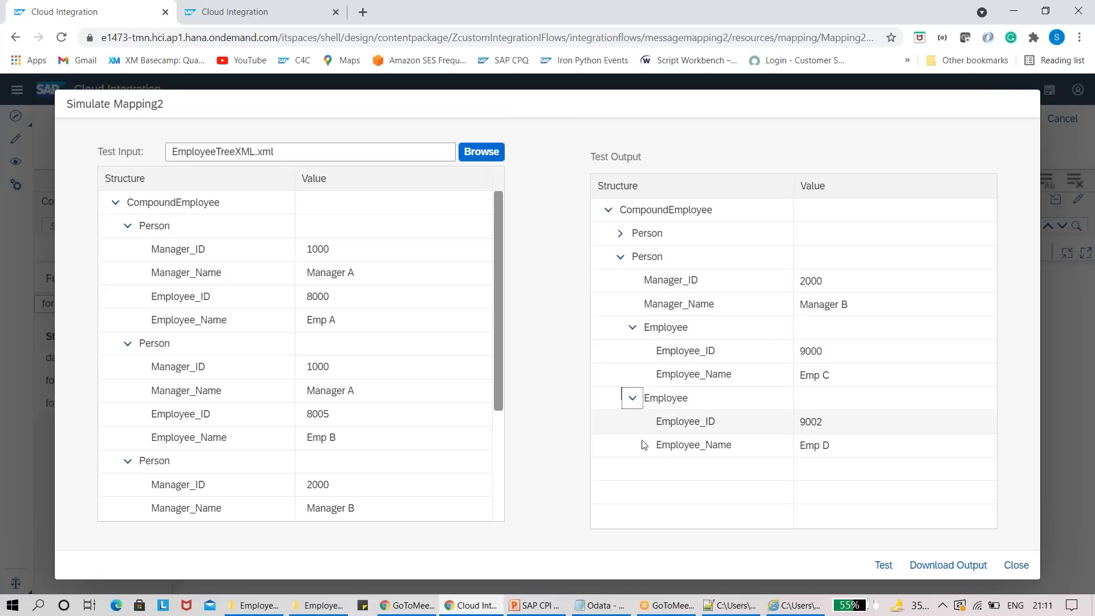
{"action": "left_click", "coordinate": [621, 234]}
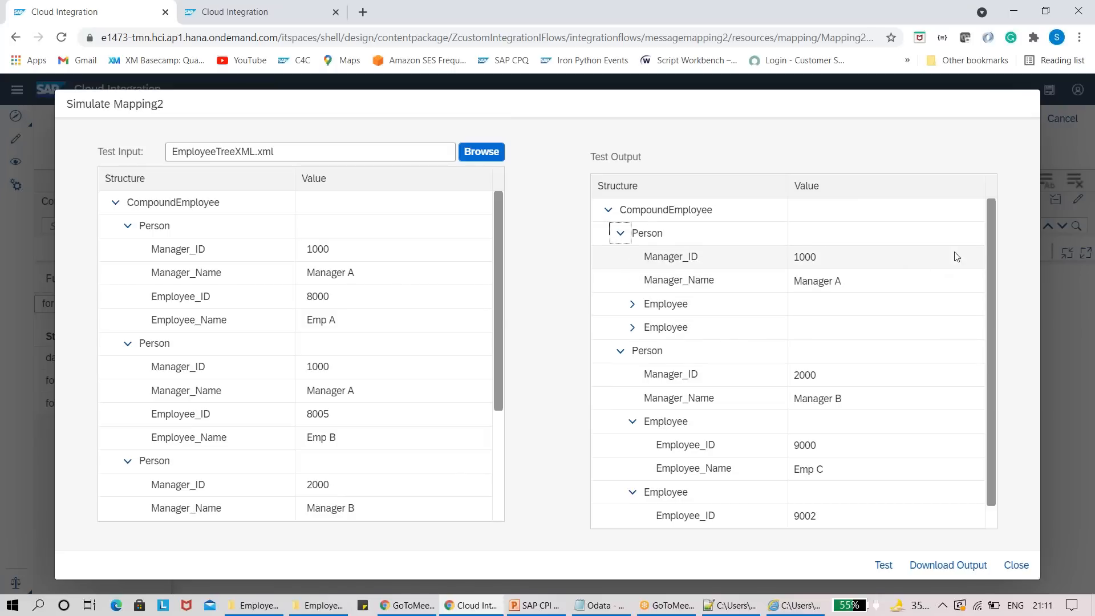
{"action": "left_click_drag", "start_coordinate": [991, 243], "coordinate": [987, 357]}
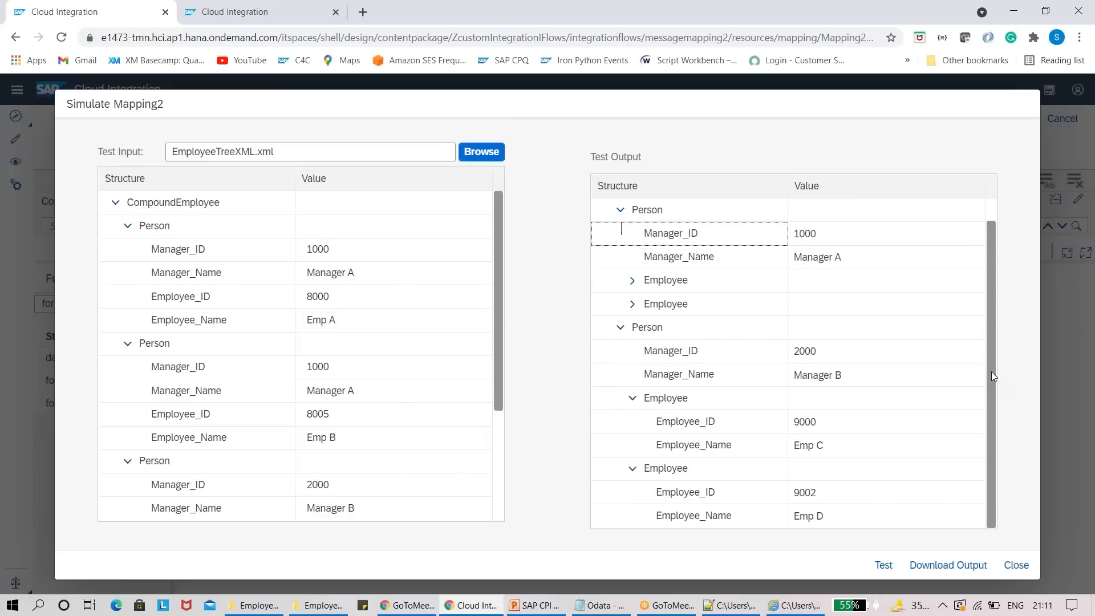
{"action": "left_click", "coordinate": [809, 26]}
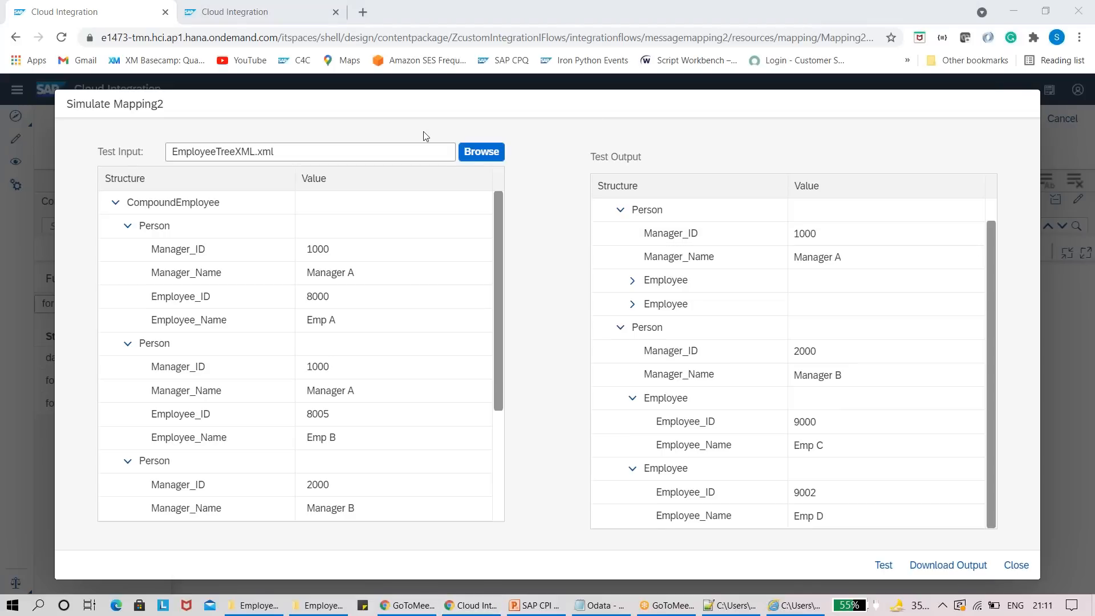
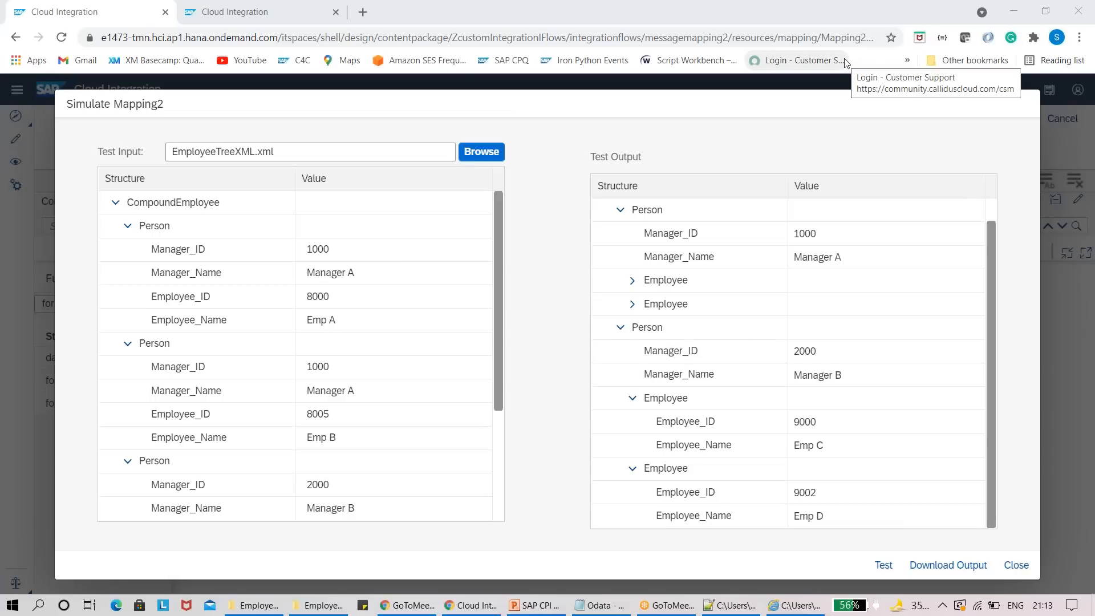
{"action": "left_click", "coordinate": [1015, 564]}
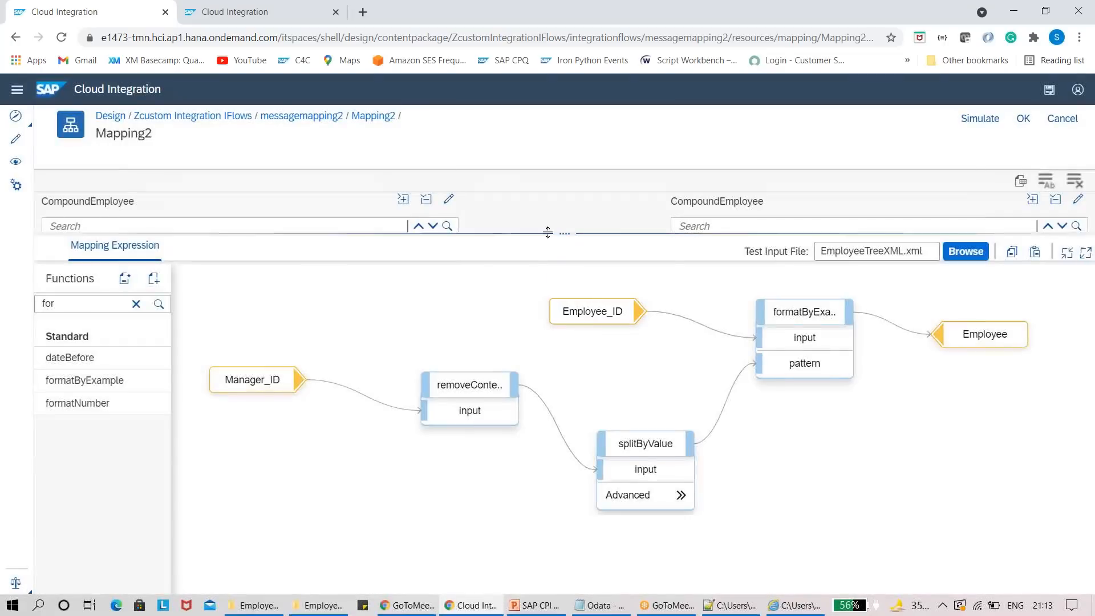
Step: Open the Manager_Name mapping expression, enlarge its area and check the first splitByValue's context change option
{"action": "left_click_drag", "start_coordinate": [549, 234], "coordinate": [564, 490]}
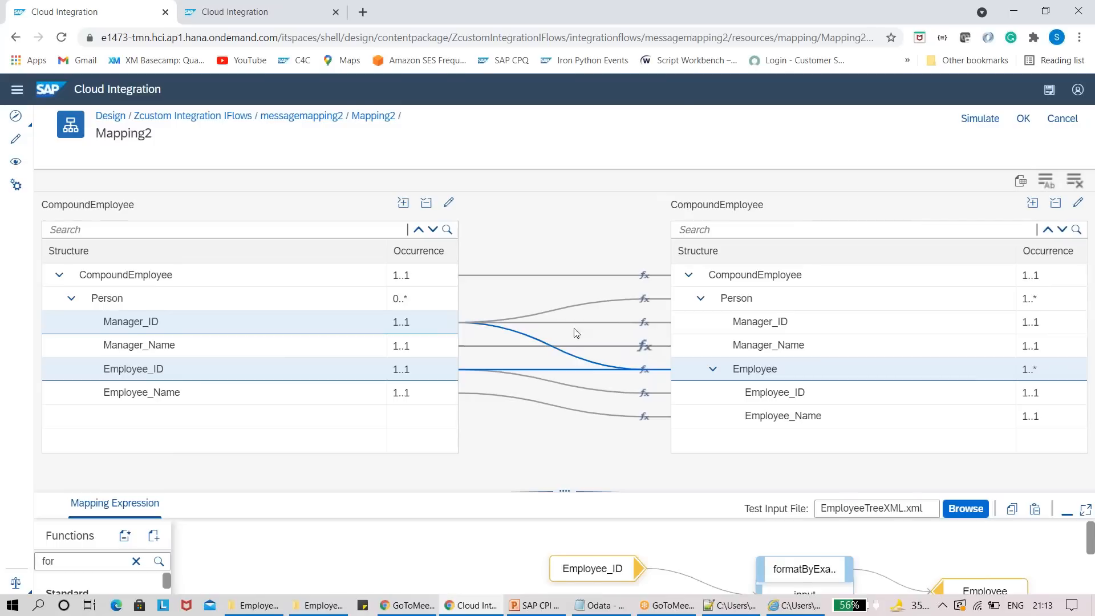
{"action": "left_click", "coordinate": [650, 352]}
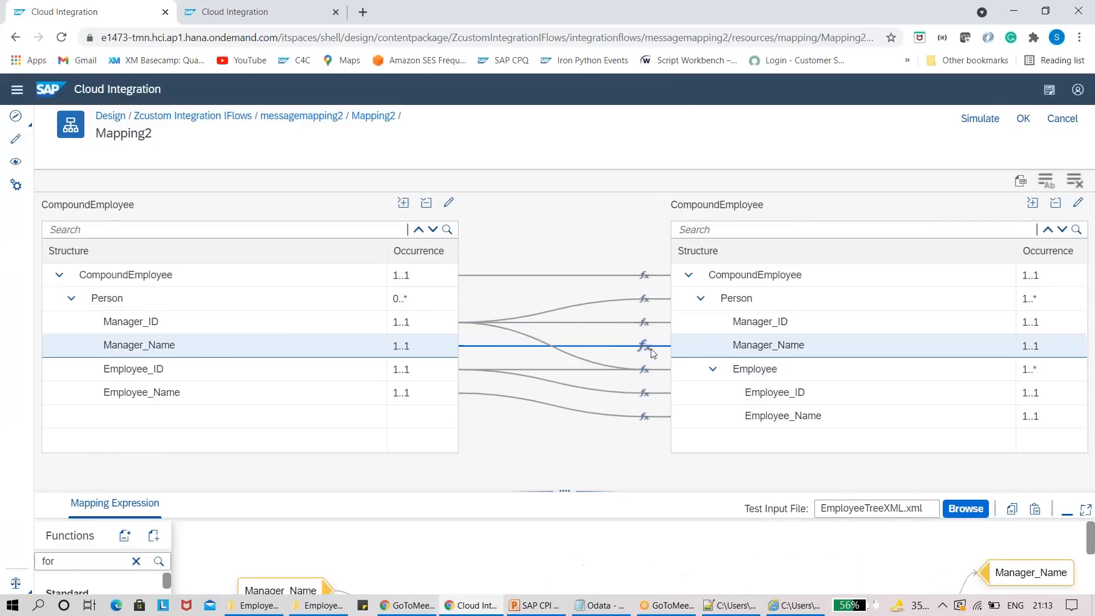
{"action": "left_click_drag", "start_coordinate": [581, 490], "coordinate": [666, 440]}
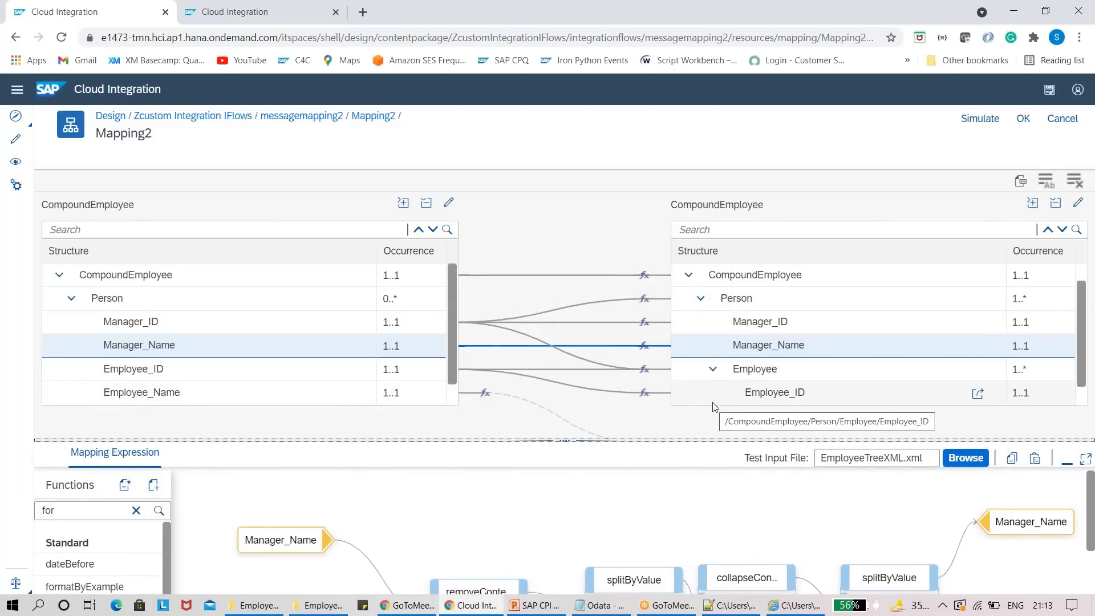
{"action": "left_click_drag", "start_coordinate": [638, 442], "coordinate": [639, 264]}
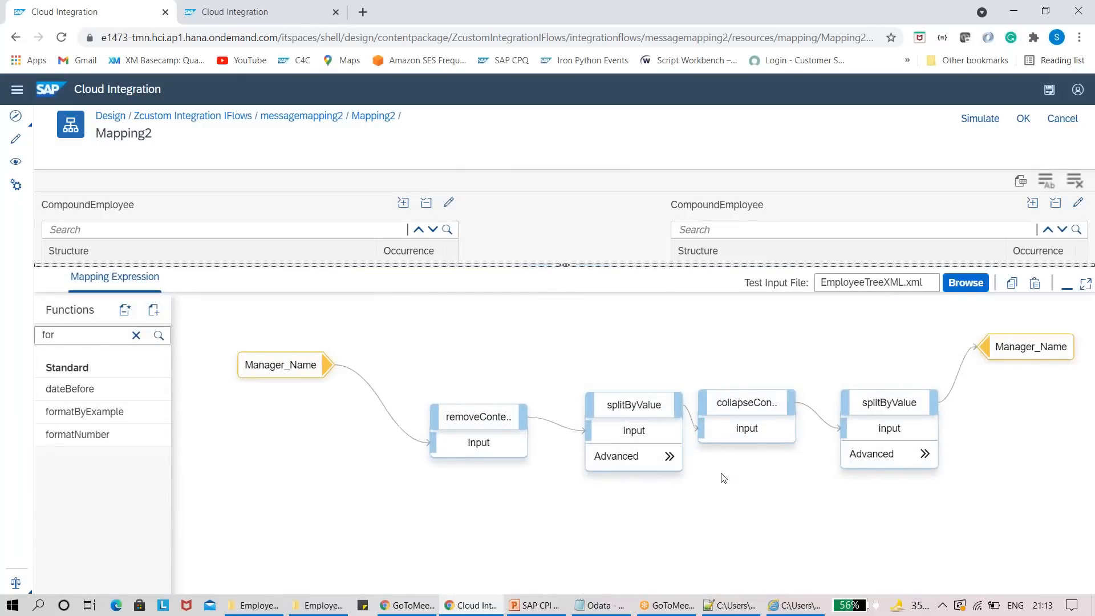
{"action": "left_click", "coordinate": [457, 419]}
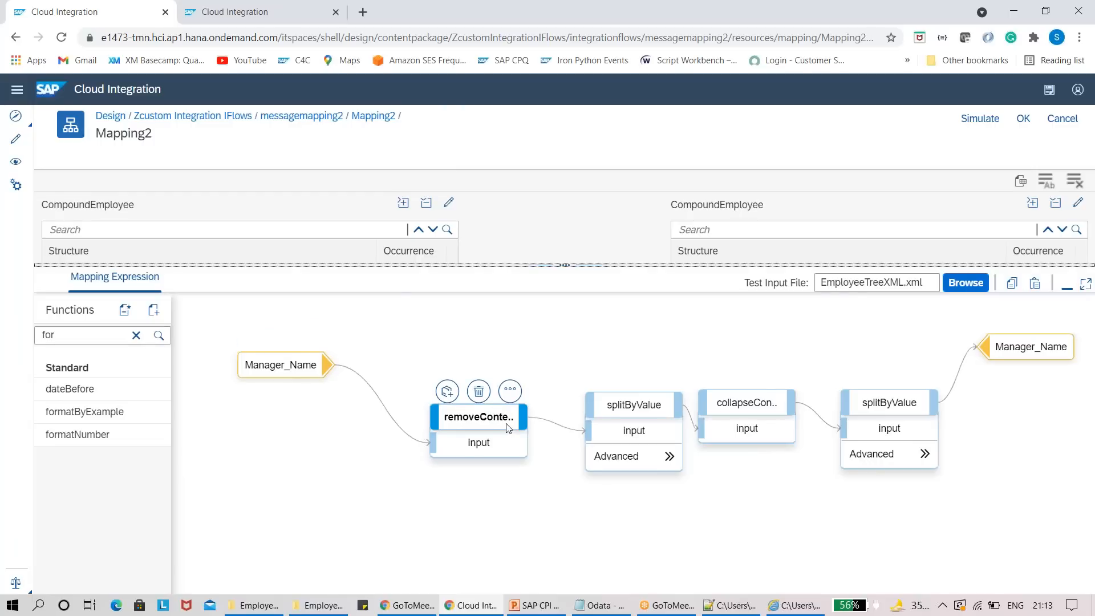
{"action": "left_click", "coordinate": [671, 457]}
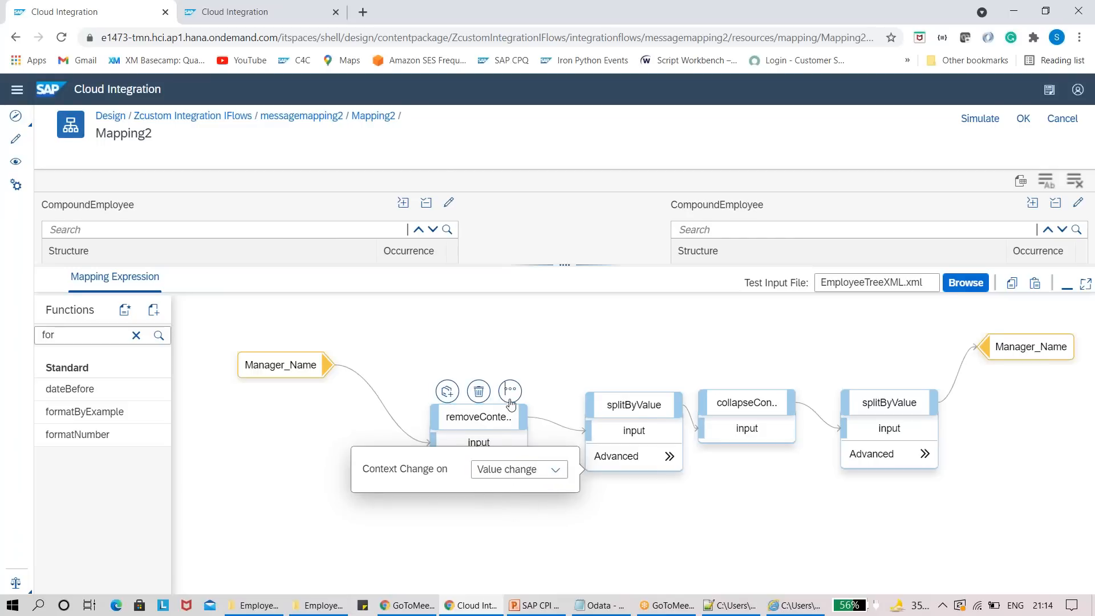
Step: Display the removeContexts function's message queue in the Manager_Name mapping and compare its input and output columns
{"action": "right_click", "coordinate": [510, 407]}
{"action": "left_click", "coordinate": [511, 392]}
{"action": "left_click", "coordinate": [557, 391]}
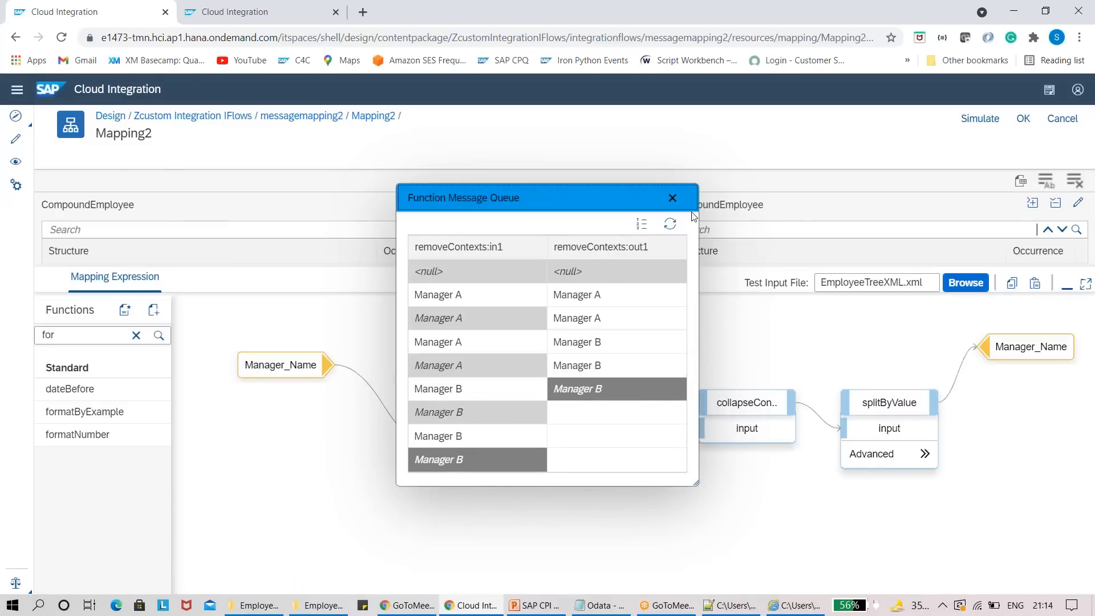
{"action": "left_click", "coordinate": [673, 197]}
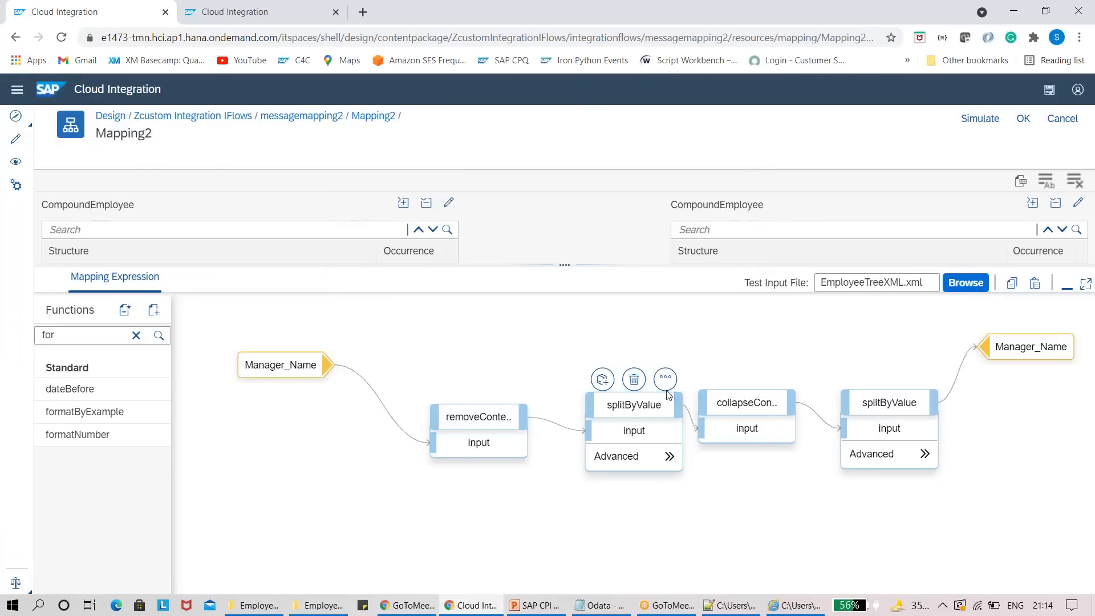
Step: Display the first splitByValue function's message queue and examine where context changes are inserted between manager values
{"action": "left_click", "coordinate": [666, 386]}
{"action": "left_click", "coordinate": [599, 308]}
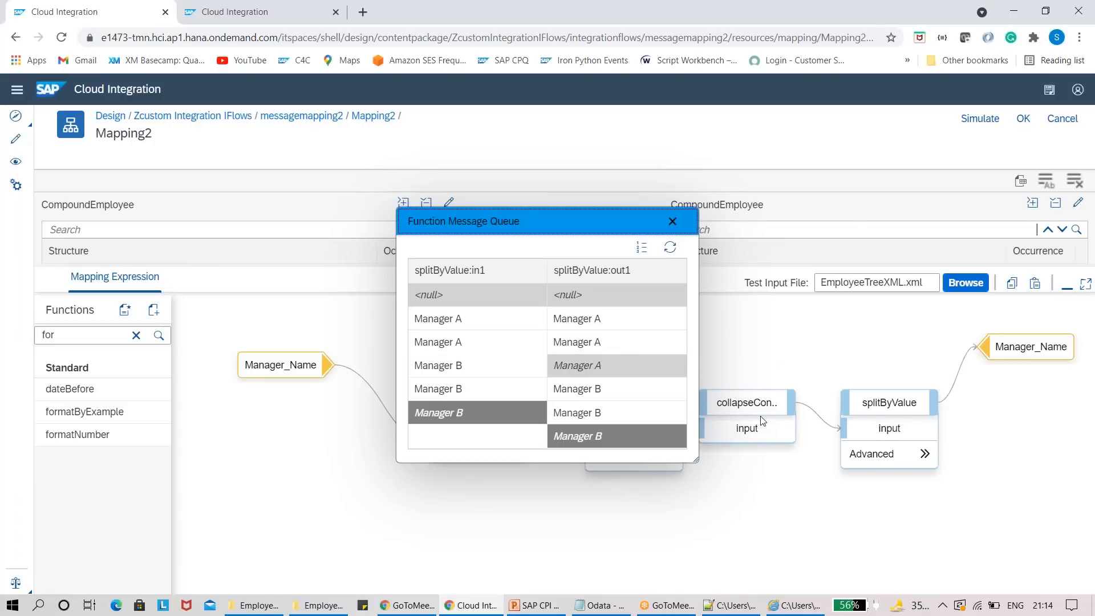
{"action": "left_click", "coordinate": [751, 400]}
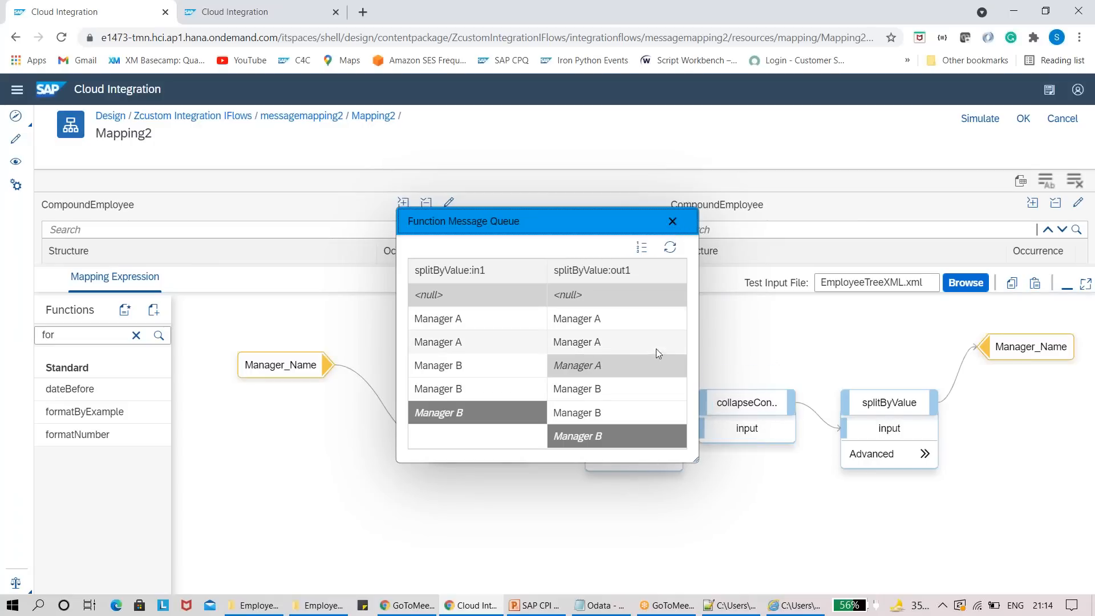
{"action": "left_click", "coordinate": [673, 222]}
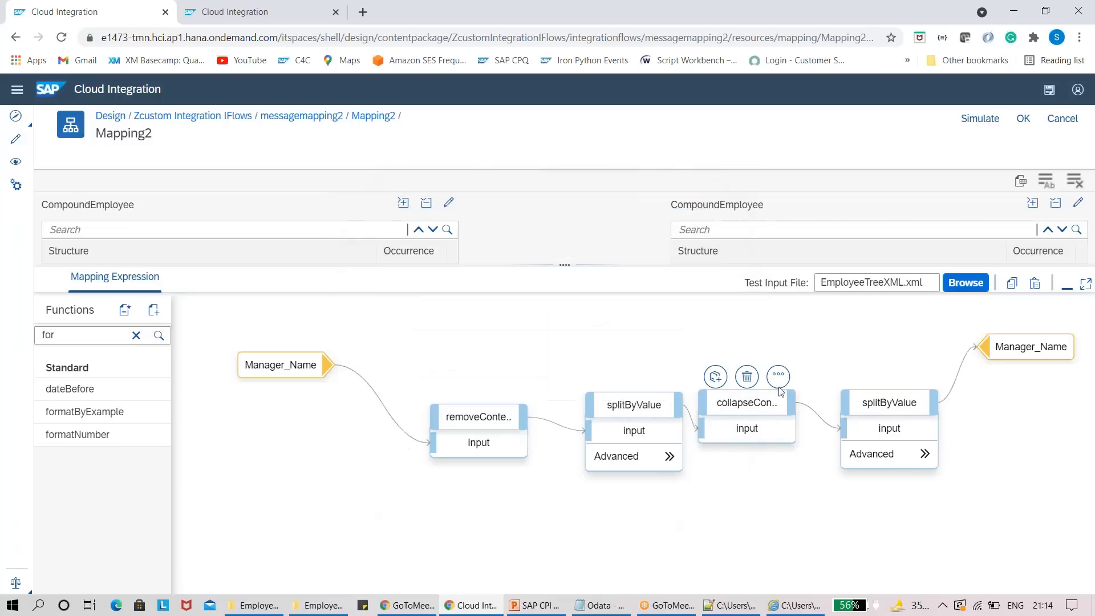
Step: Display collapseContexts' message queue and check the context change options of the last splitByValue
{"action": "left_click", "coordinate": [778, 375]}
{"action": "left_click", "coordinate": [743, 376]}
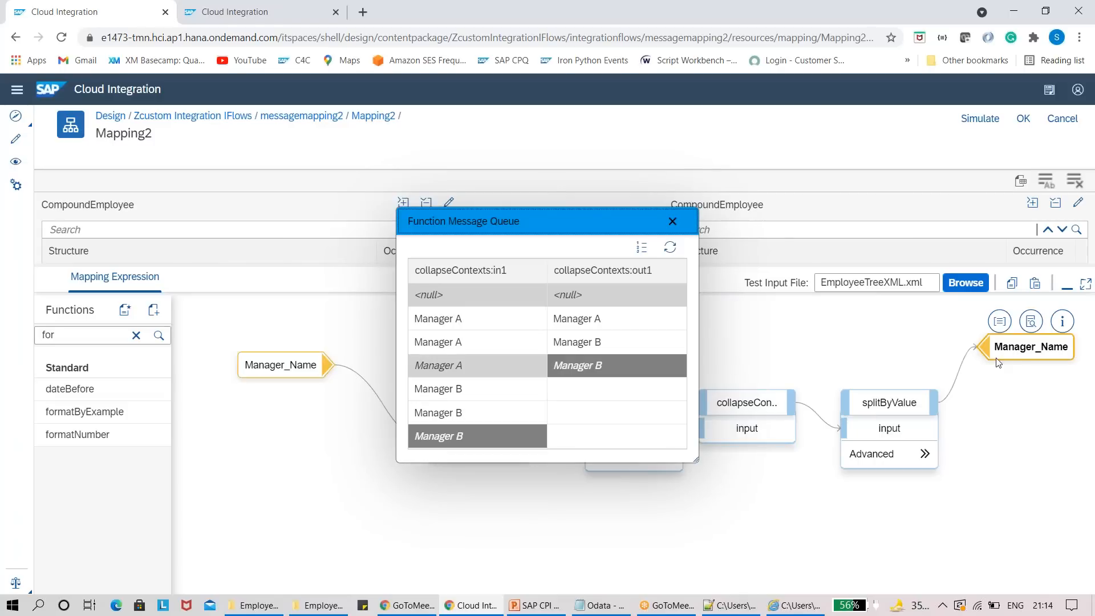
{"action": "mouse_move", "coordinate": [926, 411]}
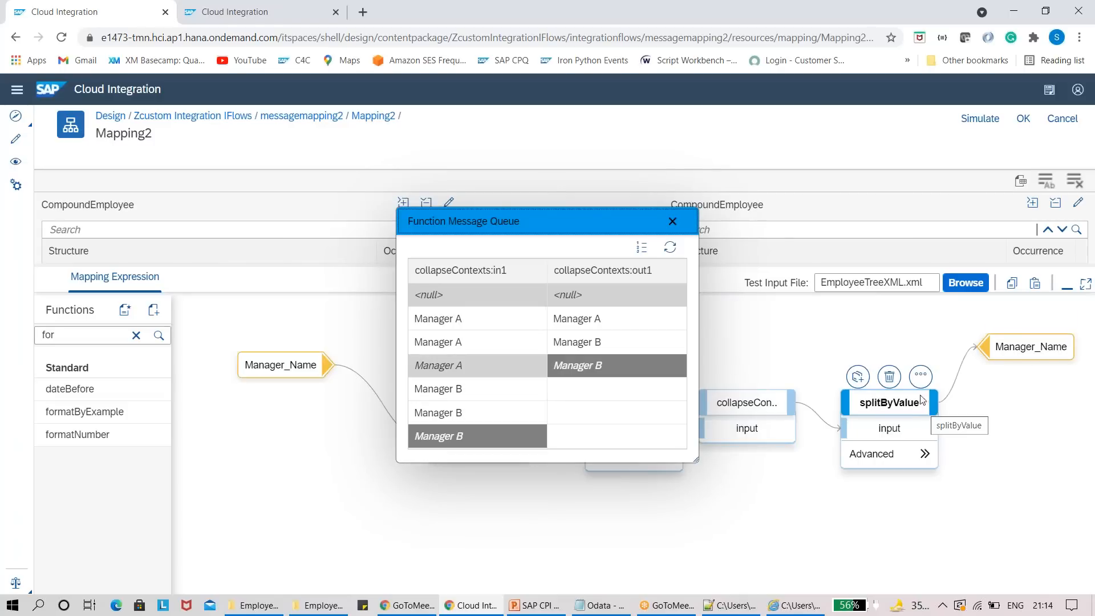
{"action": "left_click", "coordinate": [924, 453]}
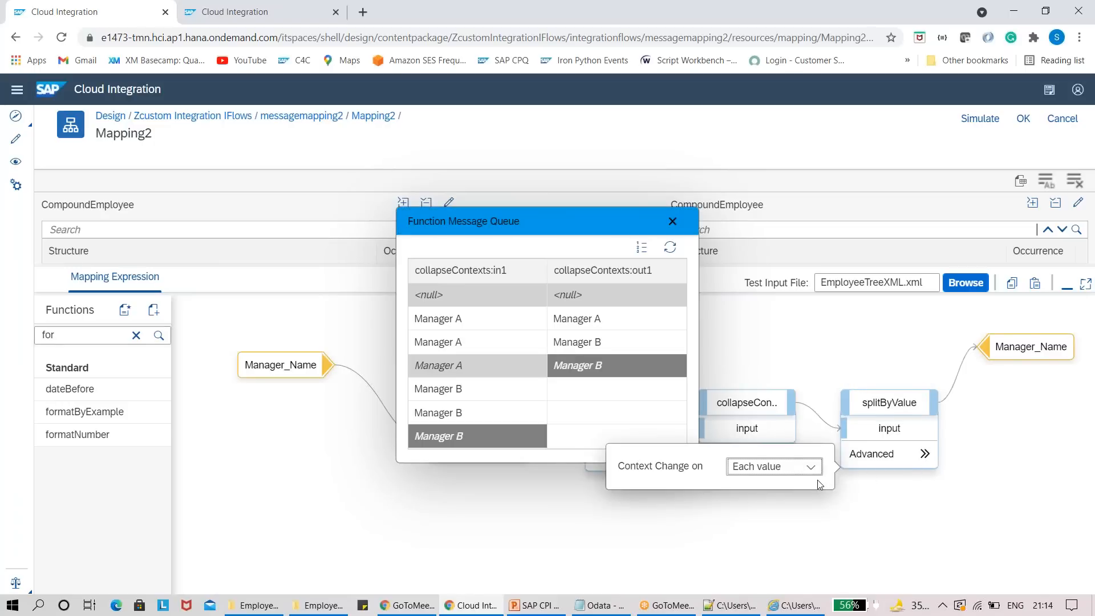
{"action": "left_click", "coordinate": [797, 468]}
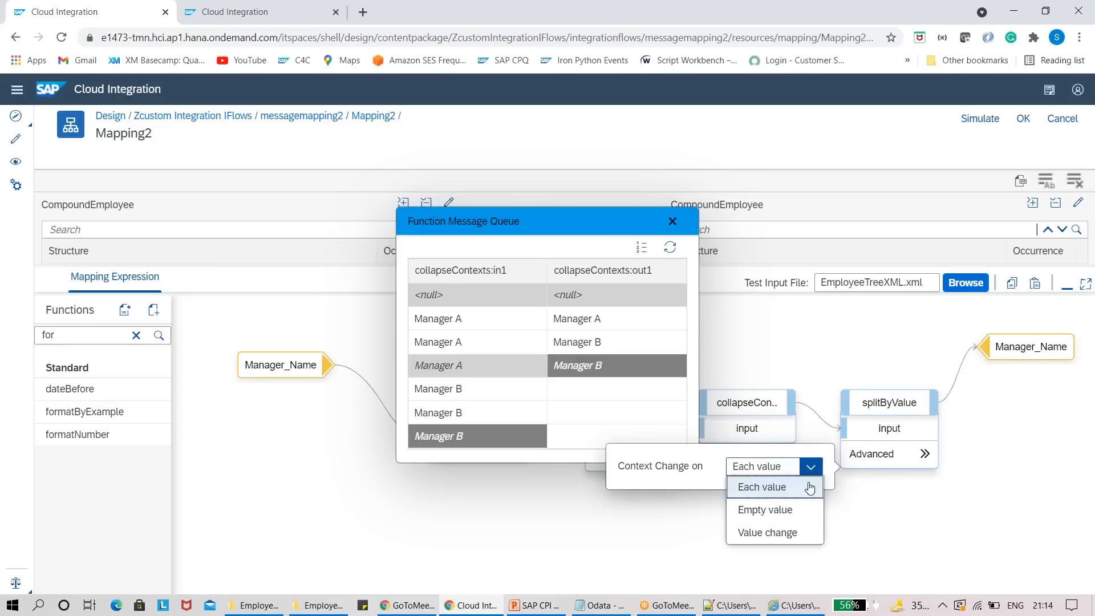
{"action": "left_click", "coordinate": [679, 466]}
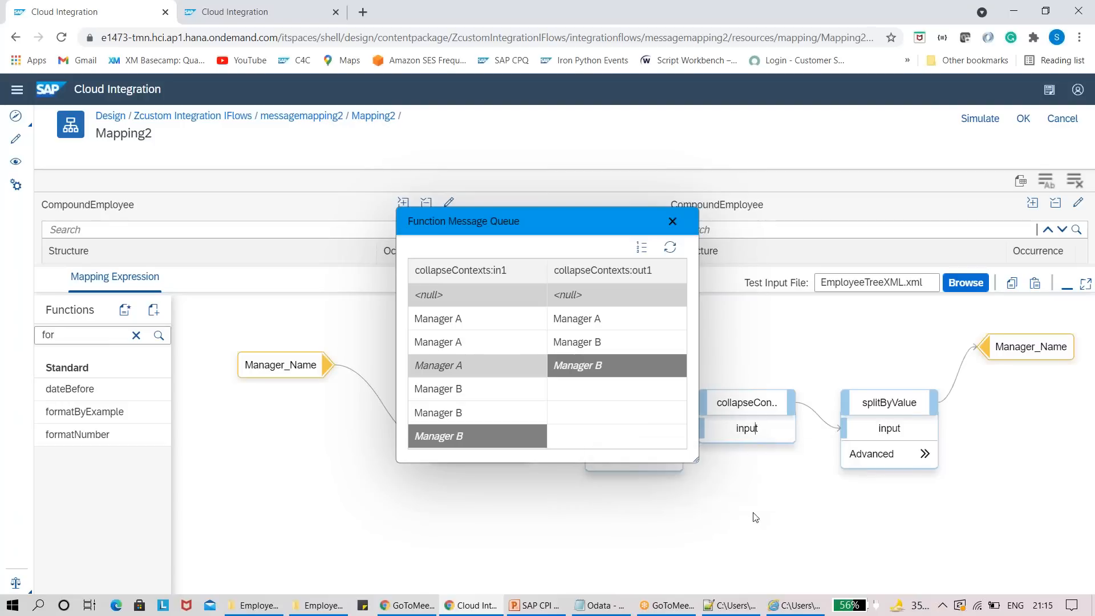
Step: Display the last splitByValue's message queue, compare its input and output, and close the open queue windows
{"action": "left_click", "coordinate": [919, 378]}
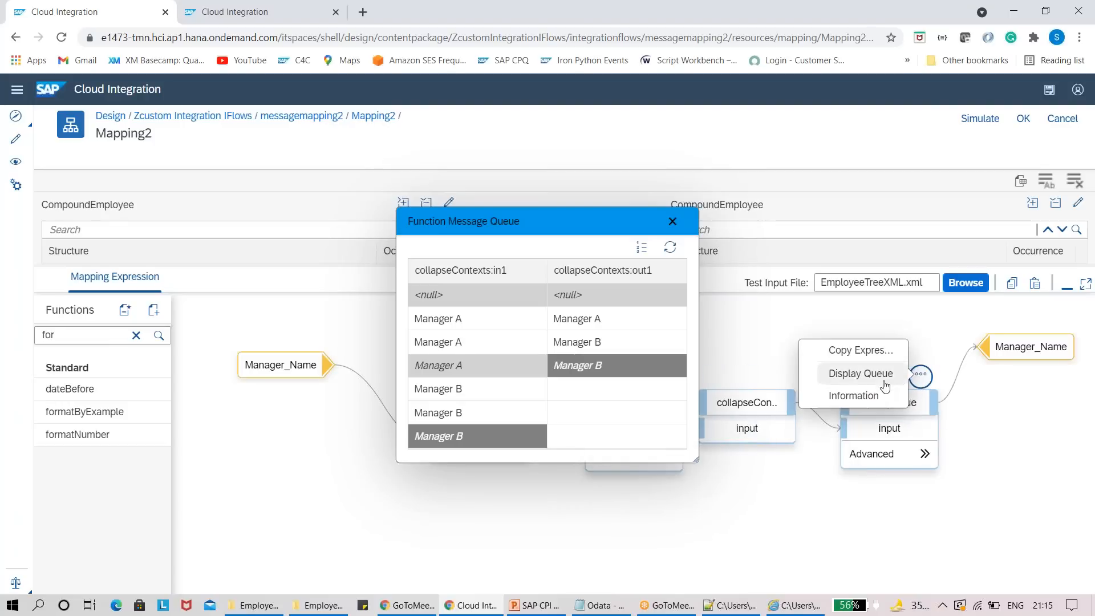
{"action": "left_click", "coordinate": [864, 372]}
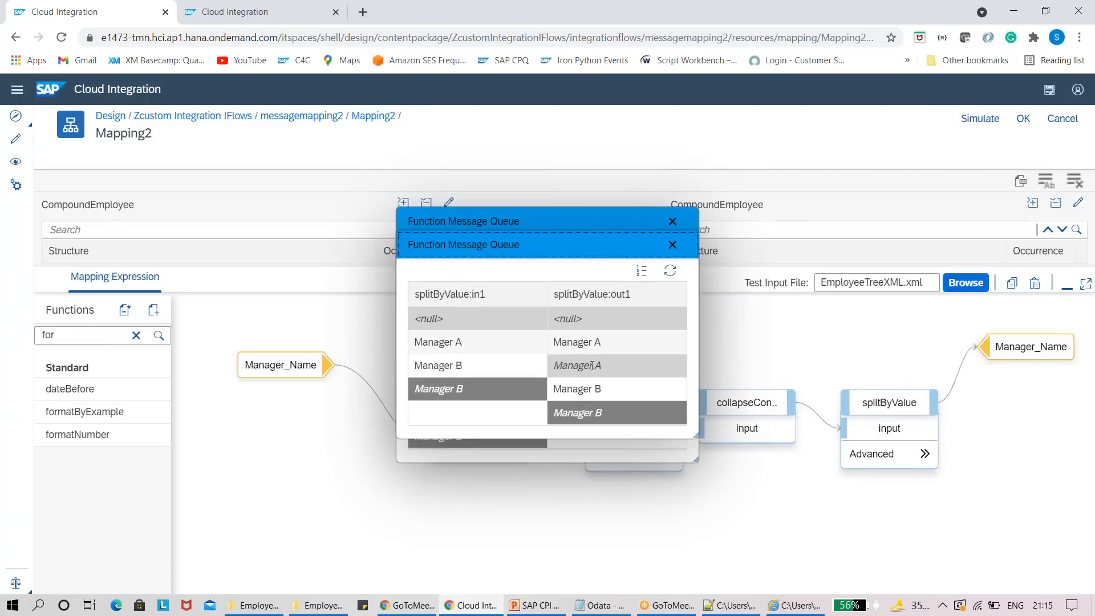
{"action": "left_click", "coordinate": [672, 244]}
{"action": "left_click", "coordinate": [672, 221]}
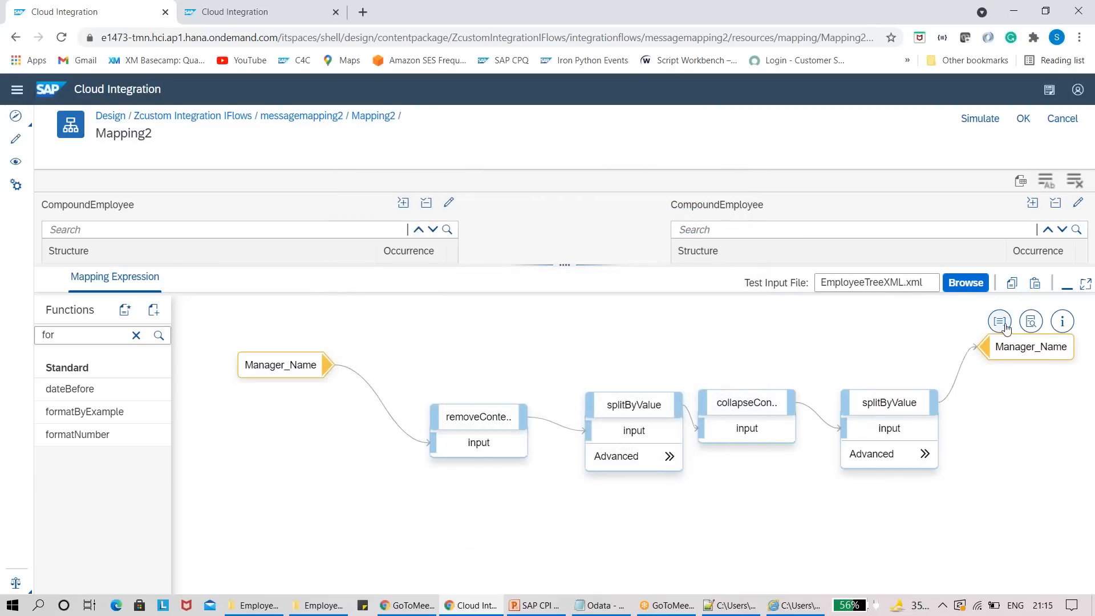
Step: Display the Manager_Name target node's message queue with serial numbers, refresh it and examine its contexts
{"action": "left_click", "coordinate": [999, 321]}
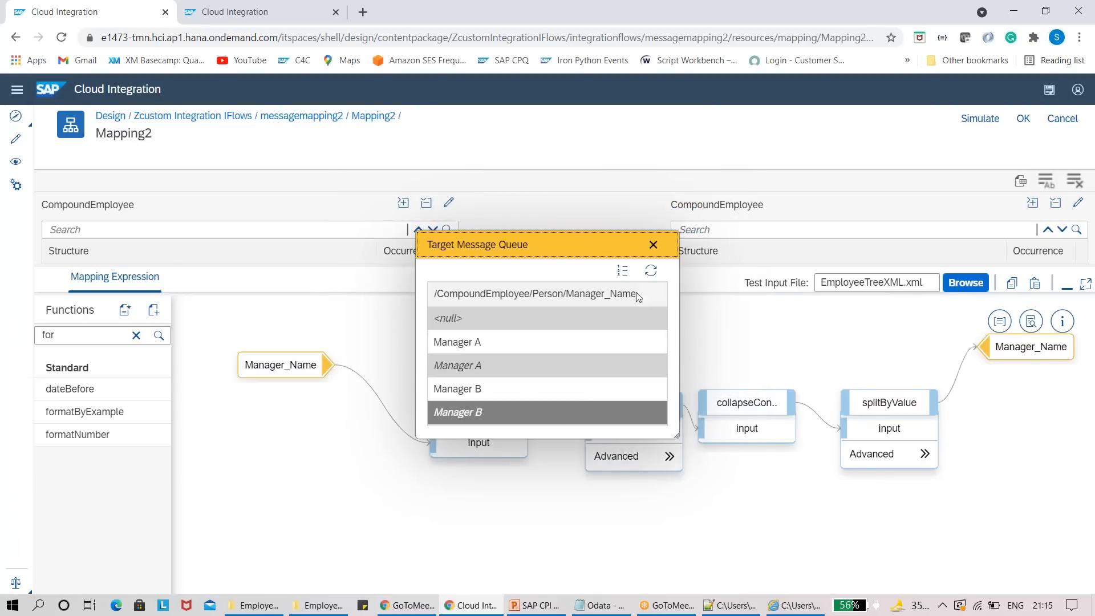
{"action": "left_click", "coordinate": [622, 270]}
{"action": "left_click", "coordinate": [650, 271]}
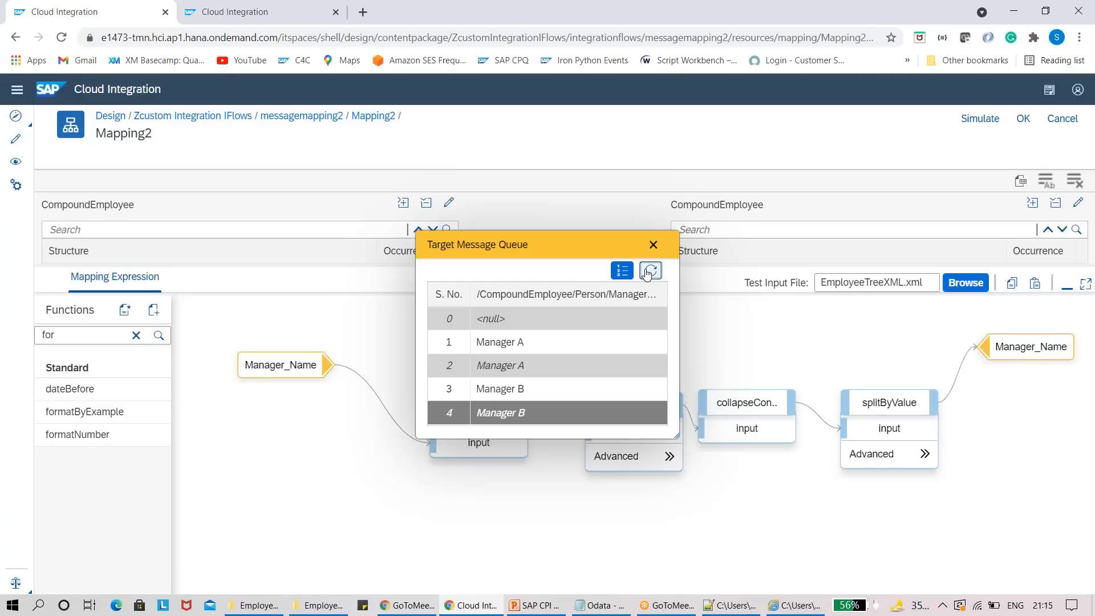
{"action": "left_click", "coordinate": [647, 272]}
{"action": "left_click", "coordinate": [653, 246]}
{"action": "left_click_drag", "start_coordinate": [625, 272], "coordinate": [656, 236]}
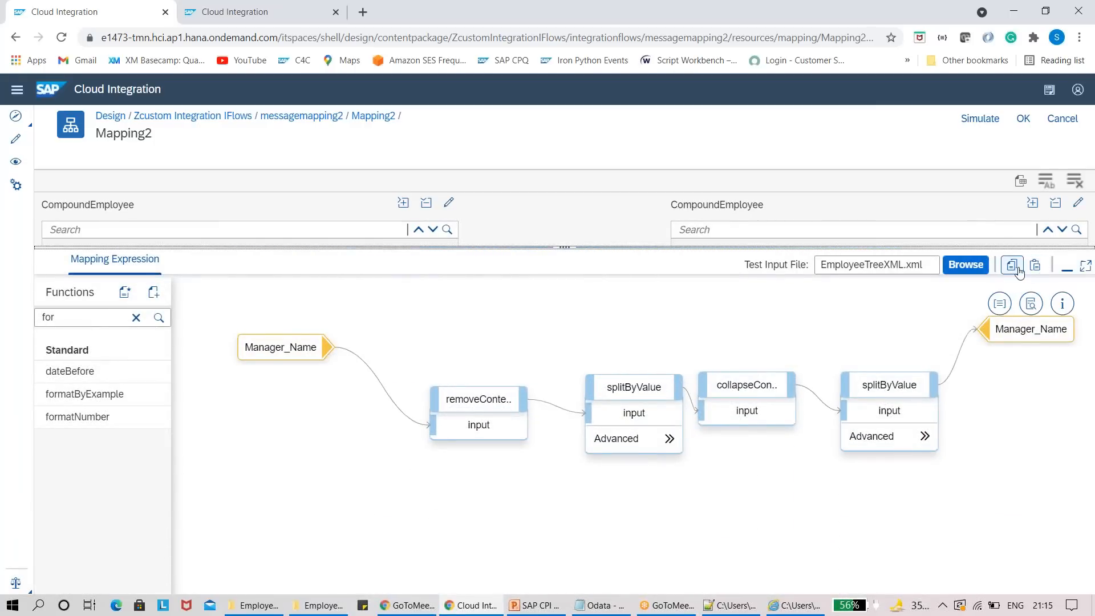
Step: Open the Manager_ID mapping expression, enlarge its area and review its chain of context functions
{"action": "left_click", "coordinate": [627, 247]}
{"action": "key", "text": "Up"}
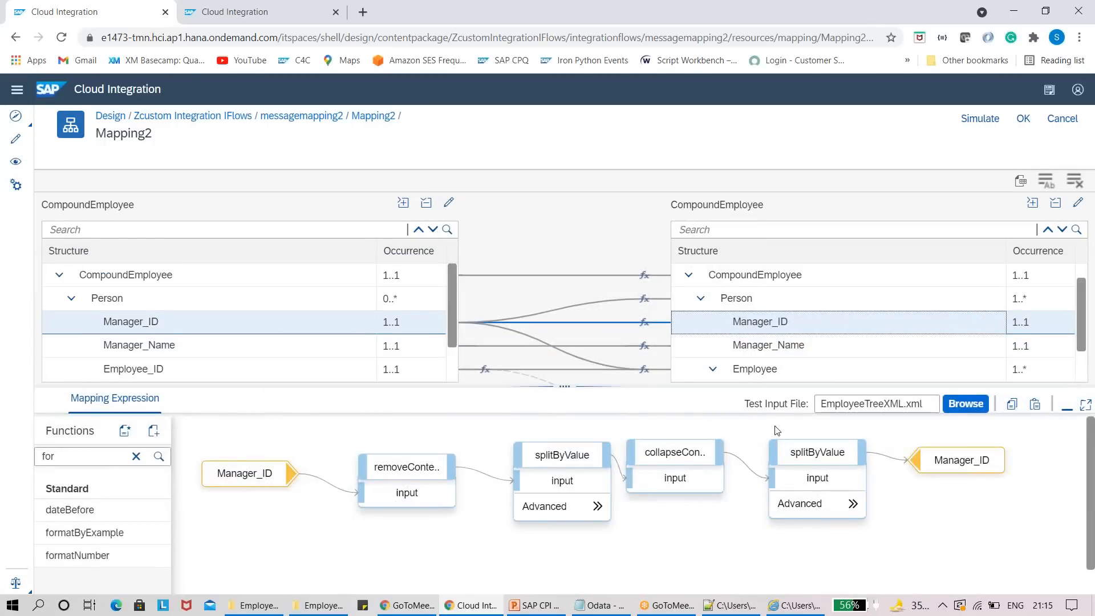
{"action": "left_click_drag", "start_coordinate": [565, 386], "coordinate": [565, 327]}
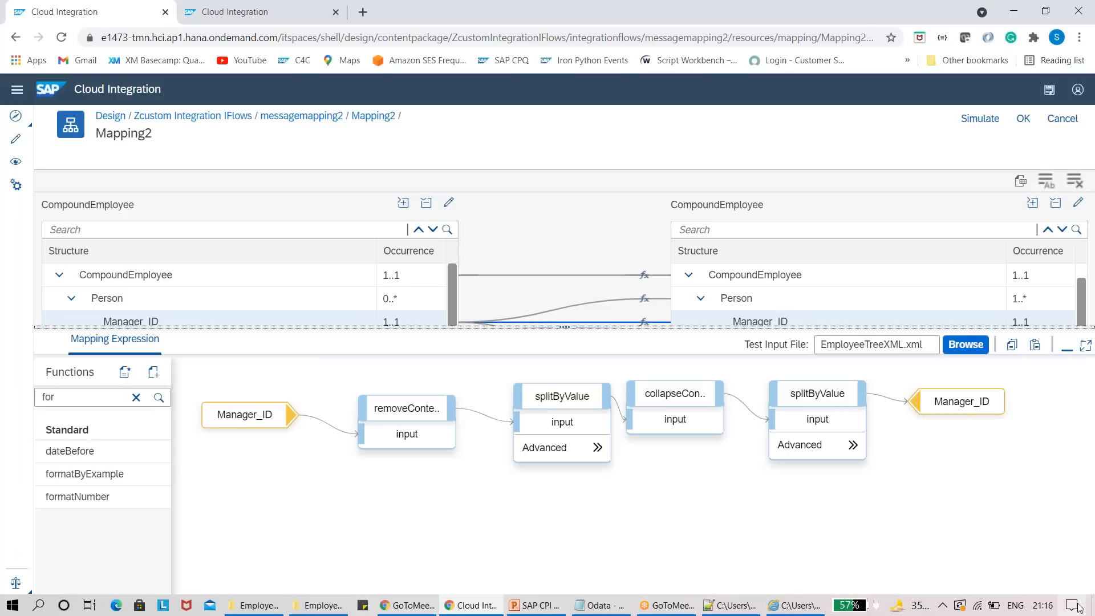
{"action": "left_click", "coordinate": [1044, 606]}
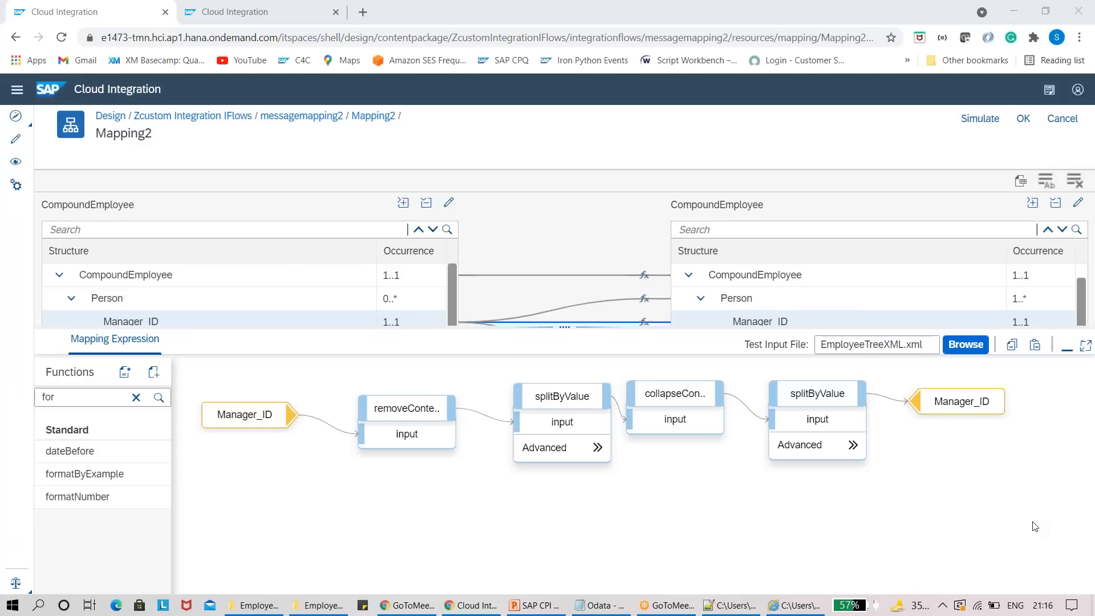
{"action": "left_click", "coordinate": [695, 542]}
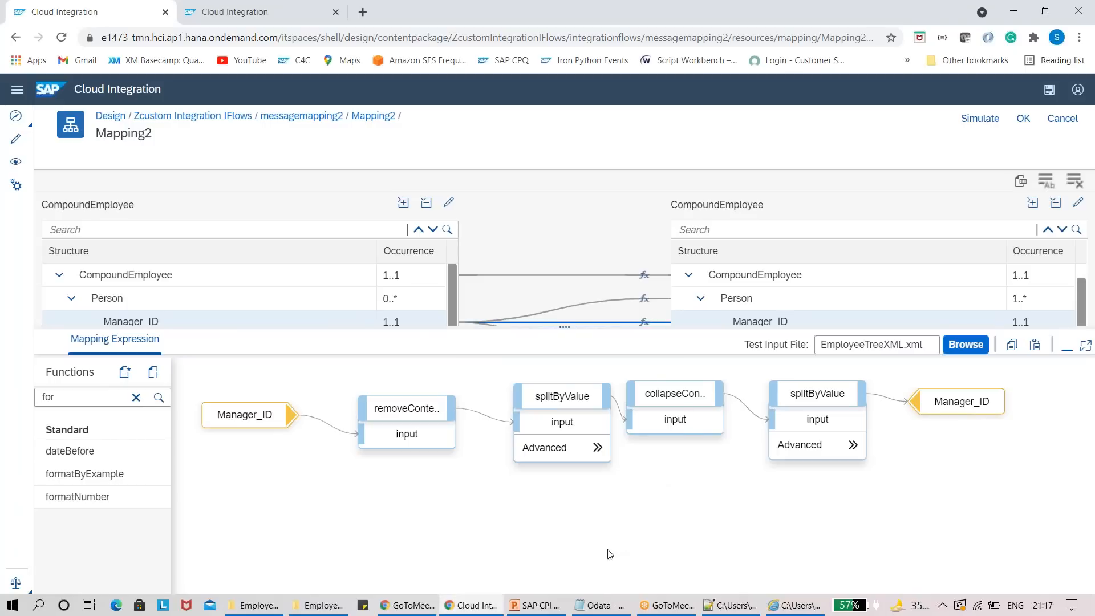
Step: Switch to the SAP CPI Demo May presentation in PowerPoint and add a new slide after "Flat Structure => Tree Structure"
{"action": "left_click", "coordinate": [534, 605]}
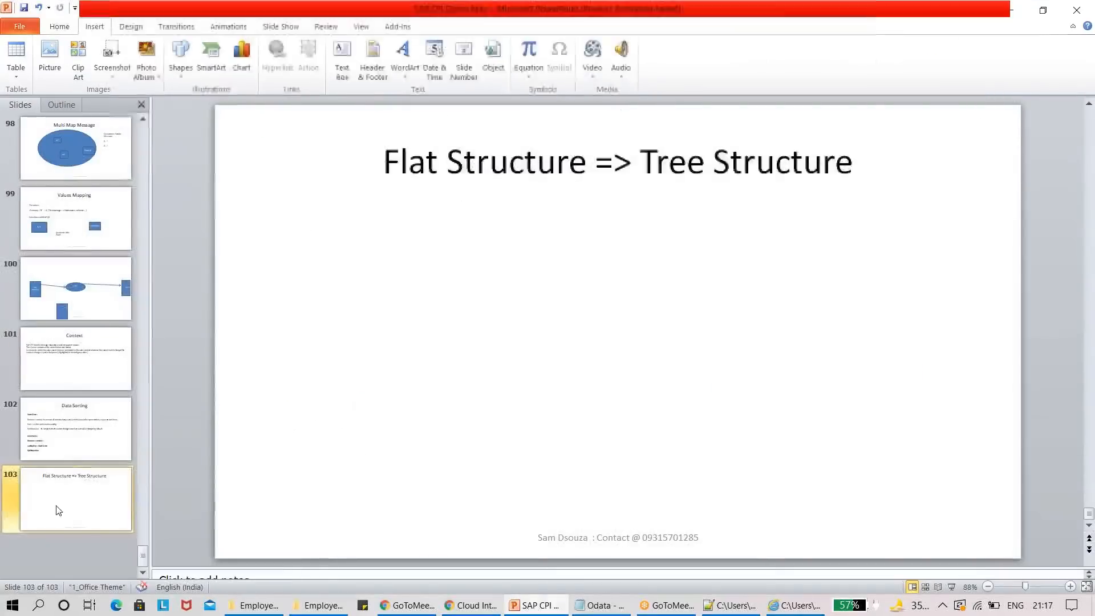
{"action": "right_click", "coordinate": [59, 509]}
{"action": "left_click", "coordinate": [97, 335]}
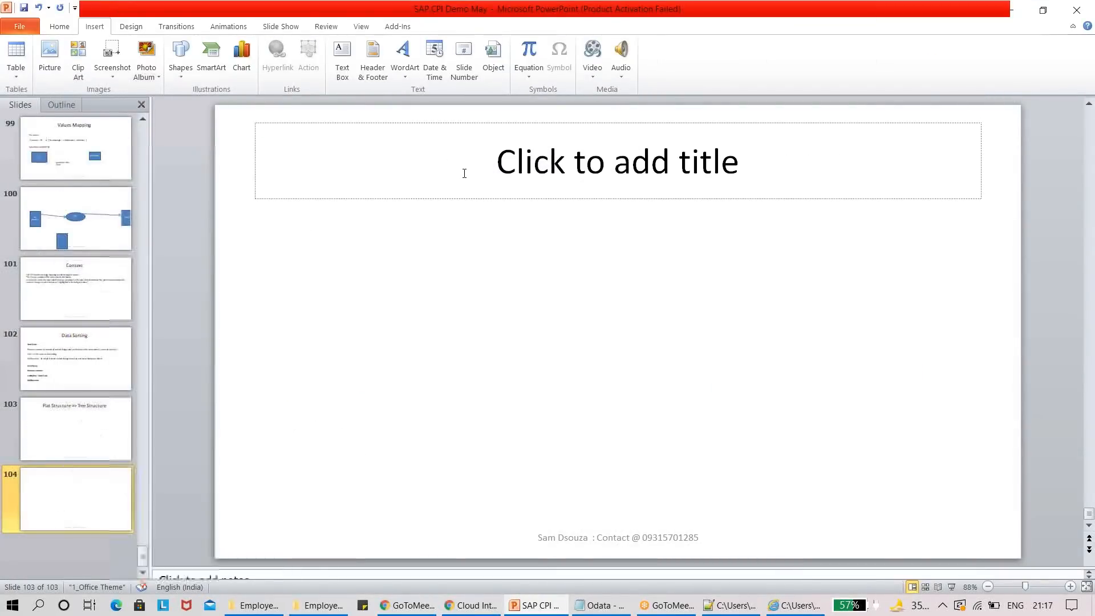
{"action": "left_click", "coordinate": [463, 170]}
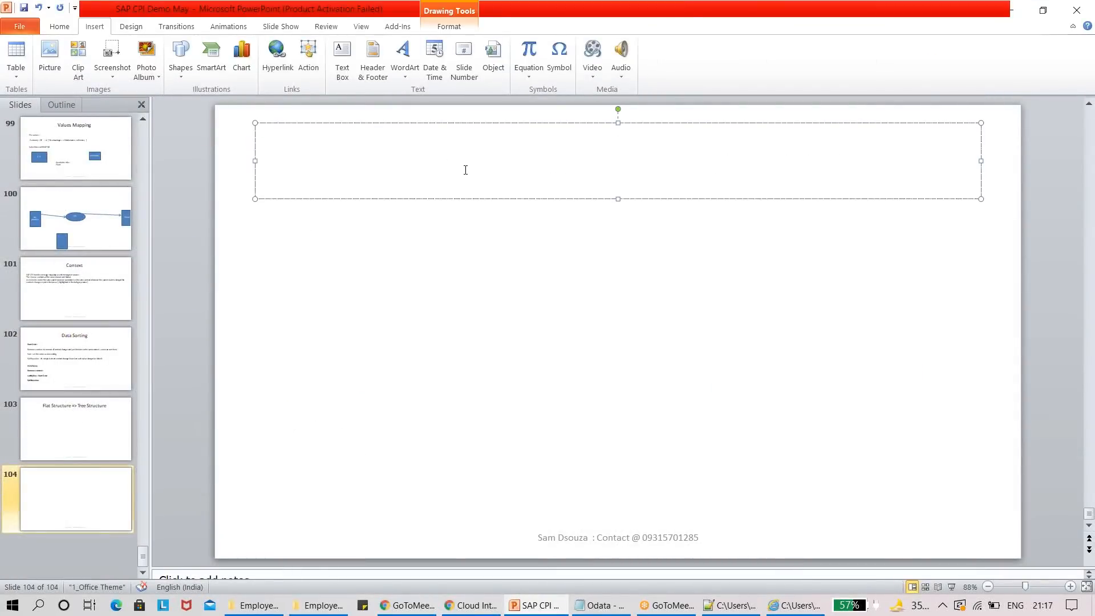
Step: Launch SoapUI-5.5.0 and dismiss the Endpoint Explorer window
{"action": "key", "text": "super"}
{"action": "type", "text": "soap"}
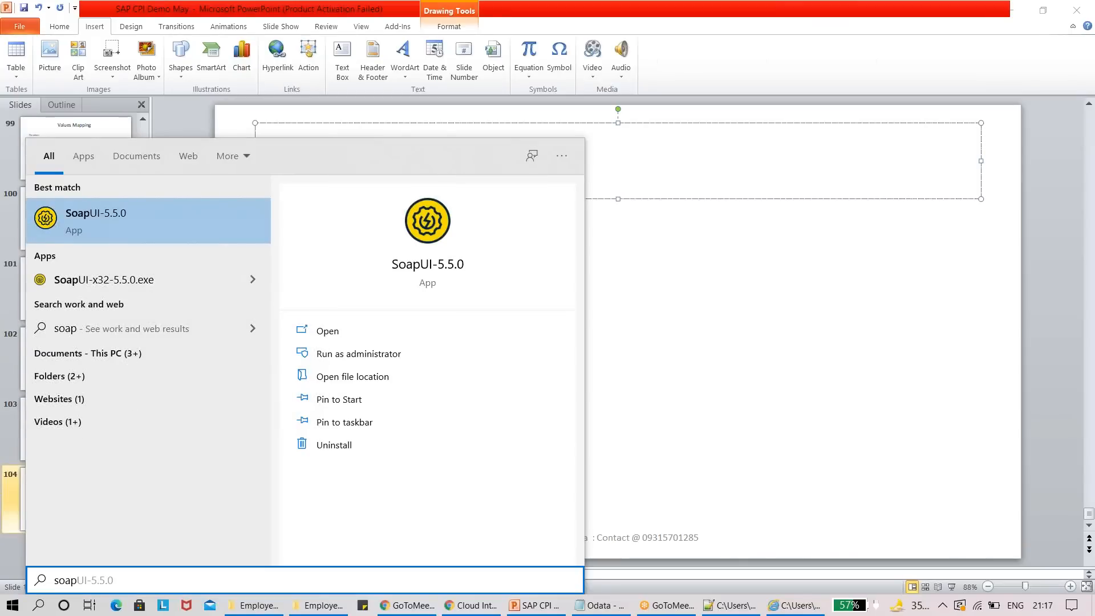
{"action": "key", "text": "Return"}
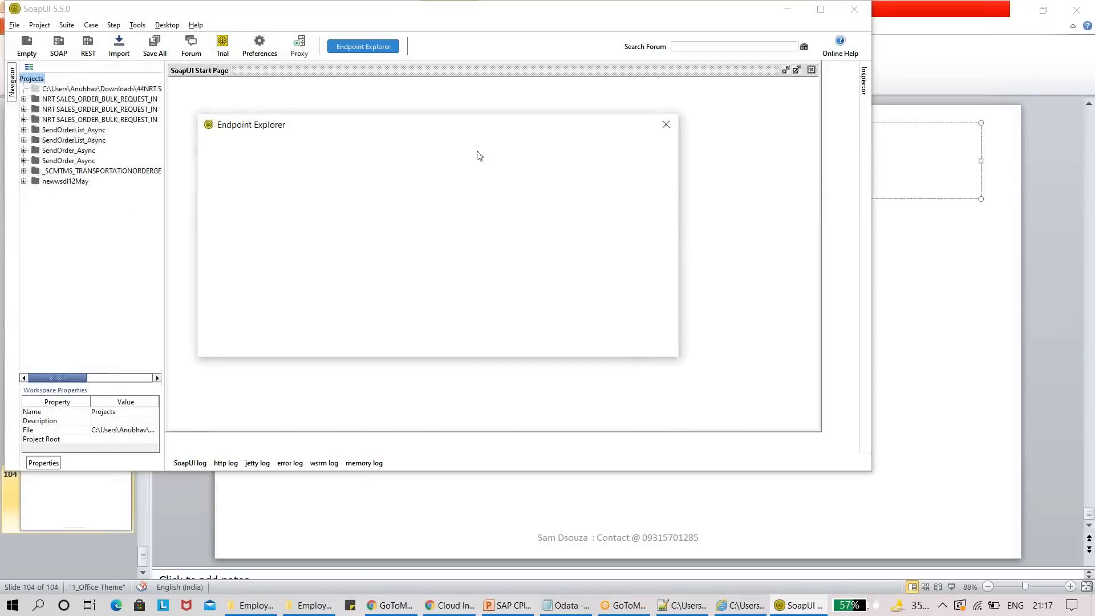
{"action": "left_click", "coordinate": [666, 125]}
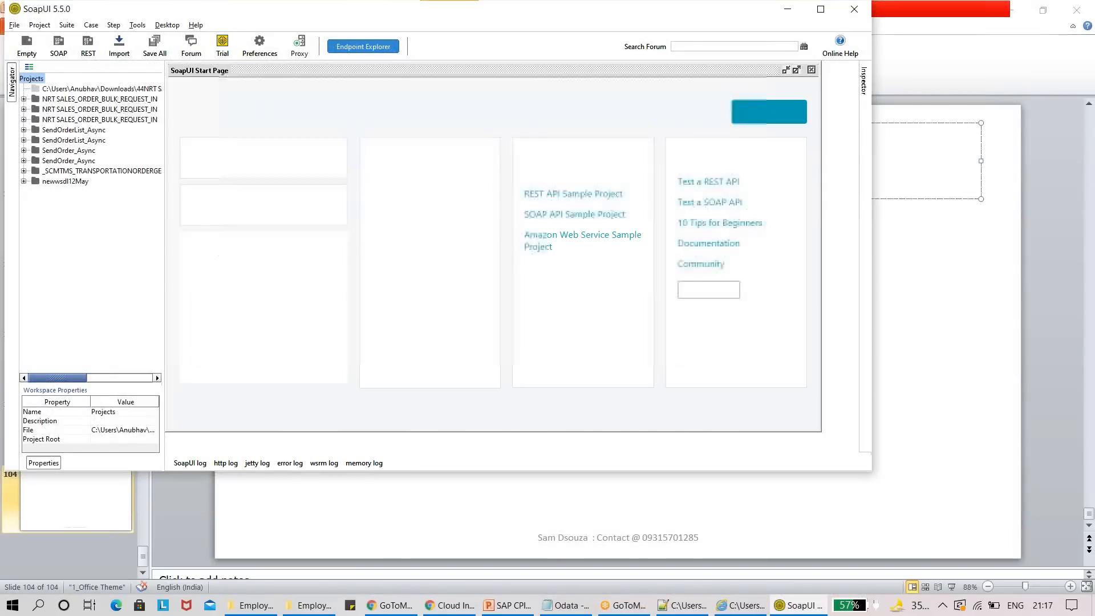
Step: Open Request 1 of the first SendOrder_Async project and highlight the order fields in its SOAP body for review
{"action": "left_click", "coordinate": [24, 150]}
{"action": "left_click", "coordinate": [35, 160]}
{"action": "left_click", "coordinate": [46, 171]}
{"action": "double_click", "coordinate": [90, 181]}
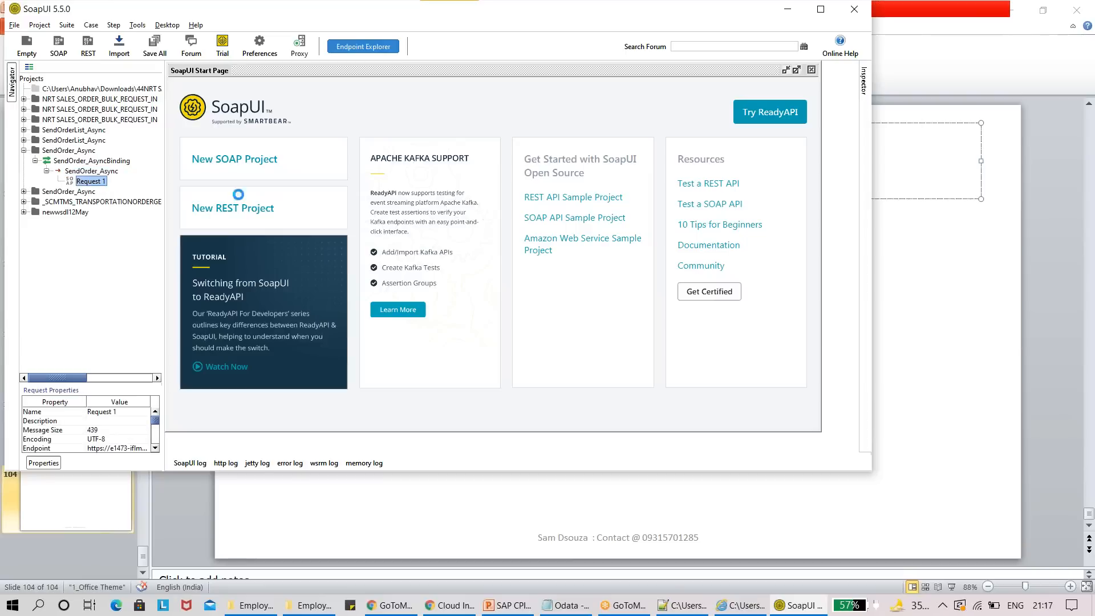
{"action": "left_click_drag", "start_coordinate": [285, 209], "coordinate": [246, 150]}
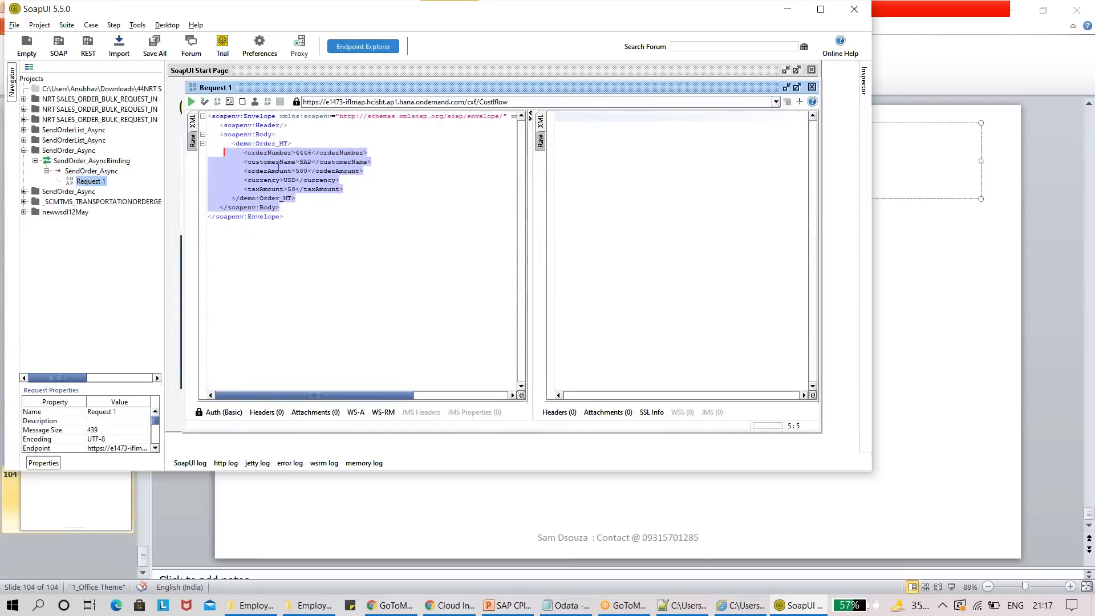
Step: Return to the PowerPoint presentation and title the new slide "Working with Lists"
{"action": "key", "text": "alt+Tab"}
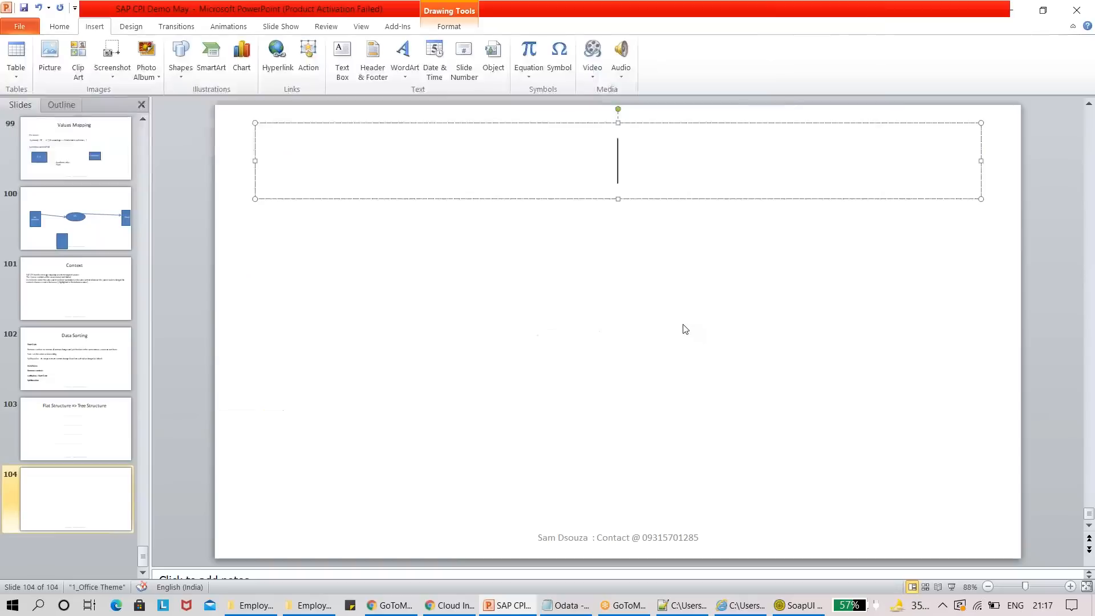
{"action": "type", "text": "wo"}
{"action": "key", "text": "BackSpace"}
{"action": "type", "text": "rkinf"}
{"action": "key", "text": "BackSpace"}
{"action": "key", "text": "BackSpace"}
{"action": "type", "text": "g wit"}
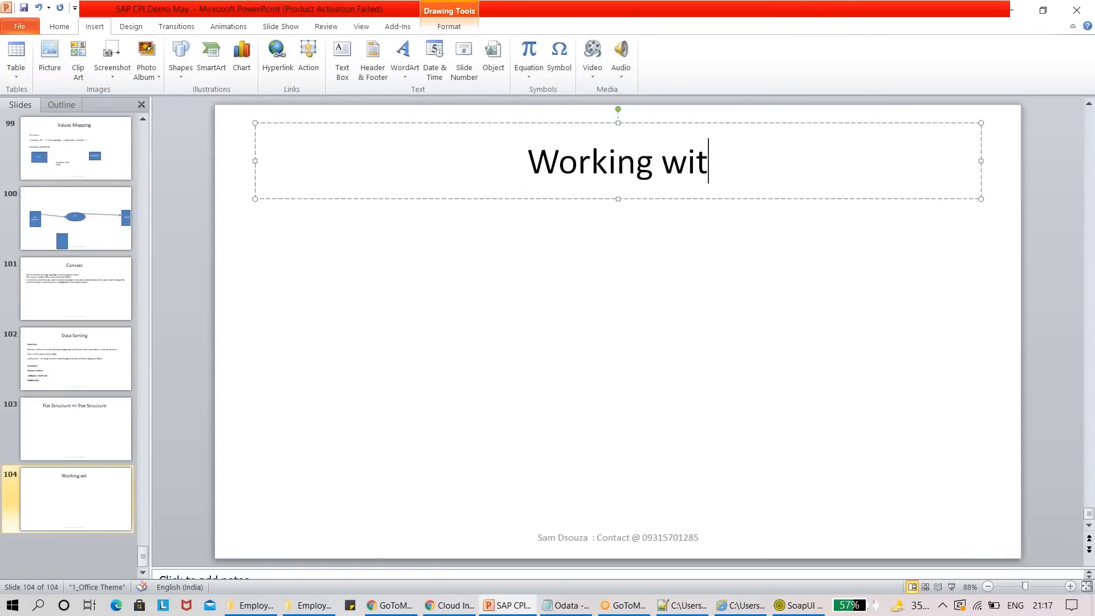
{"action": "type", "text": "h Lists"}
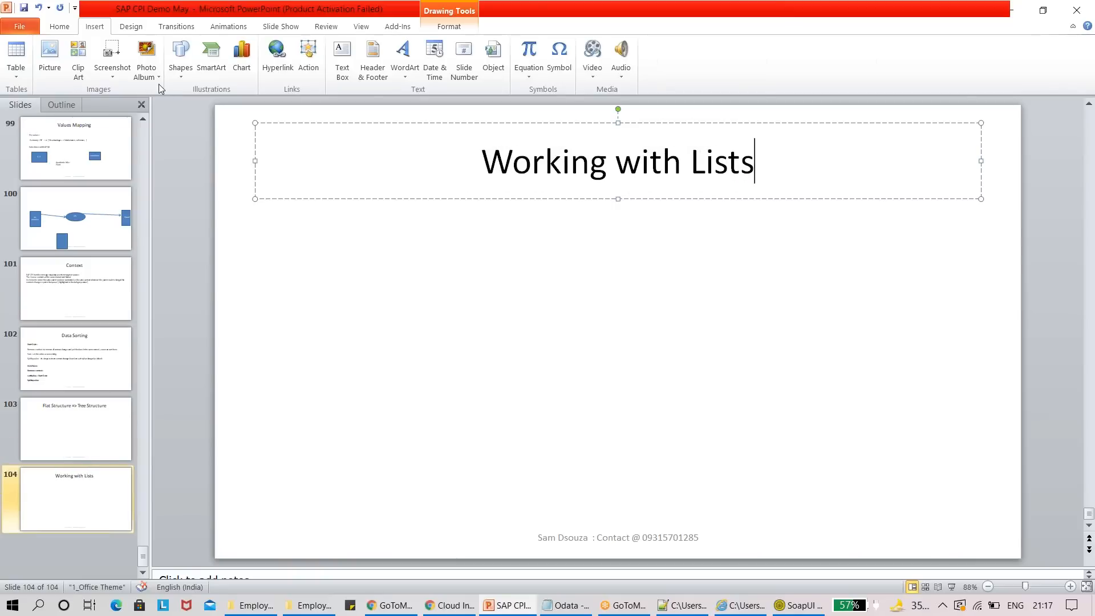
Step: Insert a wide text box below the "Working with Lists" title and start its text with "How do I split"
{"action": "left_click", "coordinate": [117, 26]}
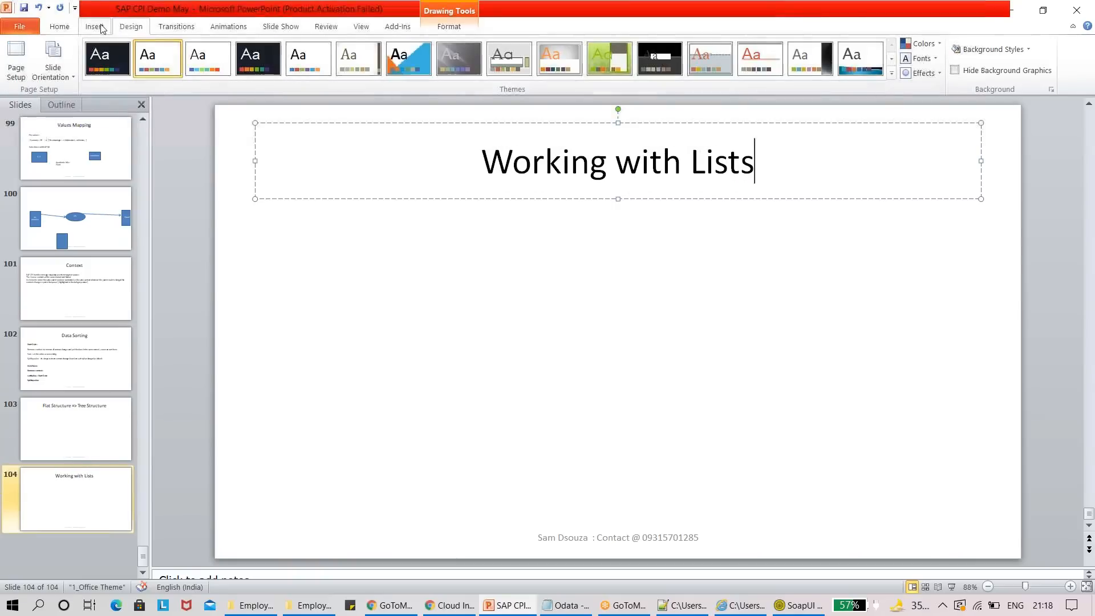
{"action": "left_click", "coordinate": [95, 26]}
{"action": "left_click", "coordinate": [341, 62]}
{"action": "left_click_drag", "start_coordinate": [252, 229], "coordinate": [1003, 539]}
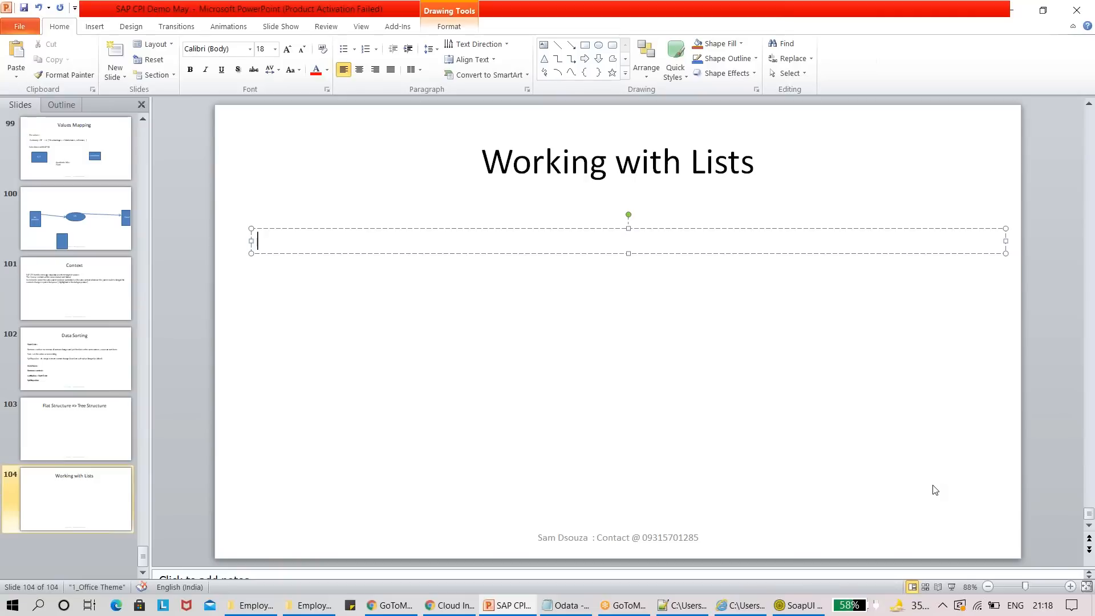
{"action": "type", "text": "How do I split"}
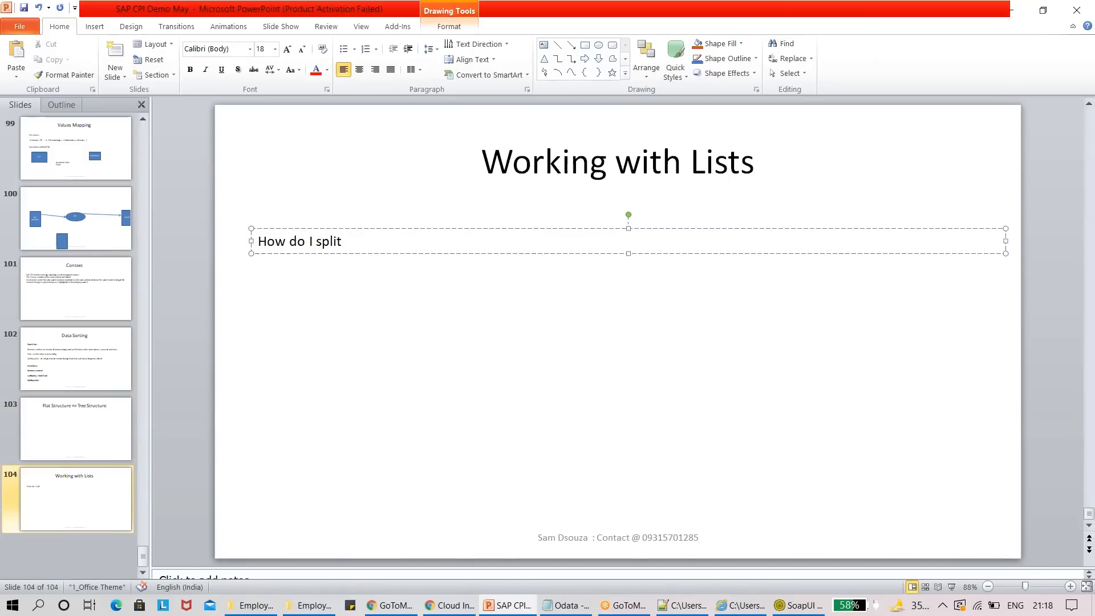